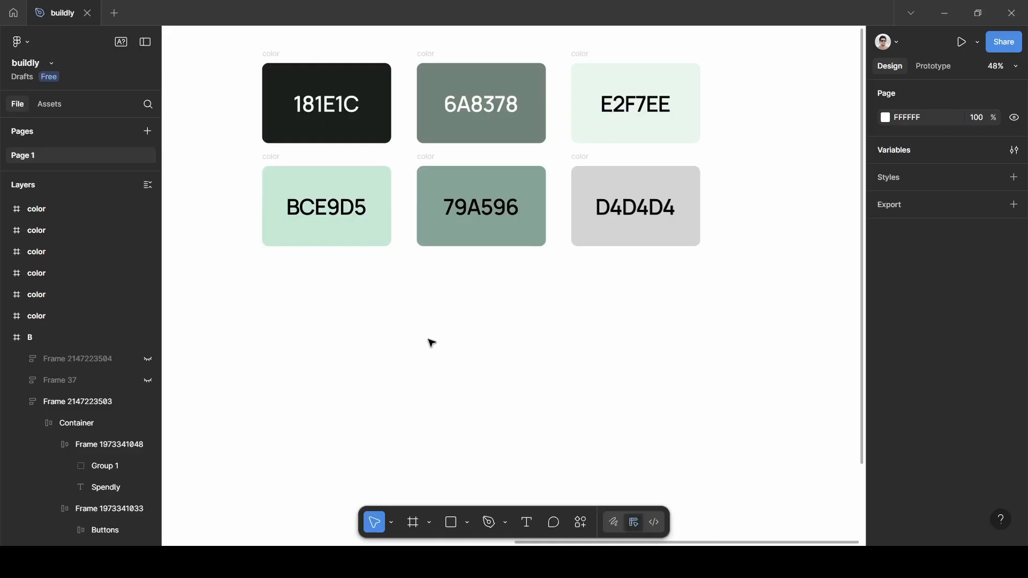
- Create a 1440 × 1024 Desktop frame and place it just below the colour swatches
key("f")
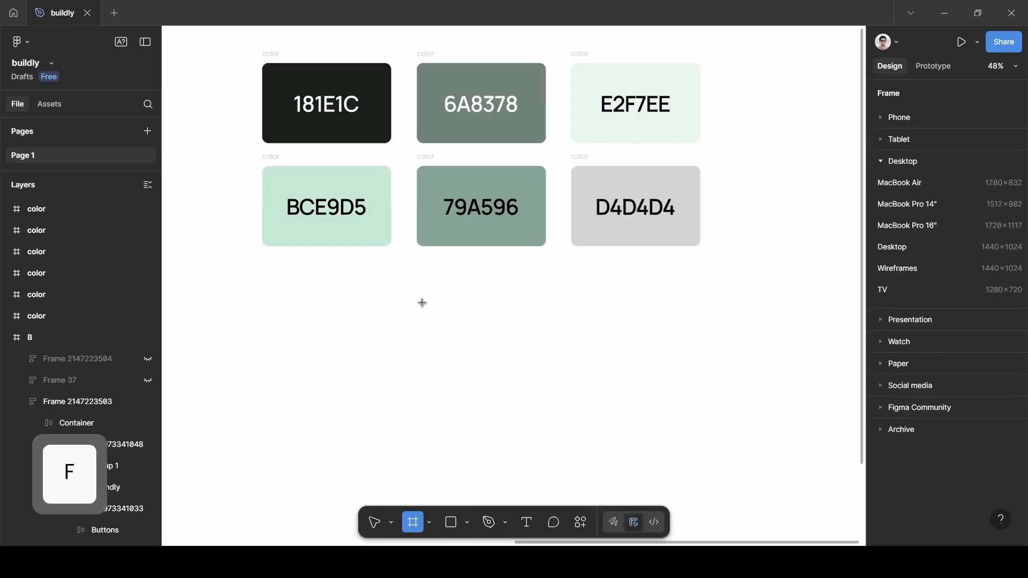
left_click(916, 251)
left_click_drag(622, 328, 306, 420)
scroll(314, 420, "up", 5)
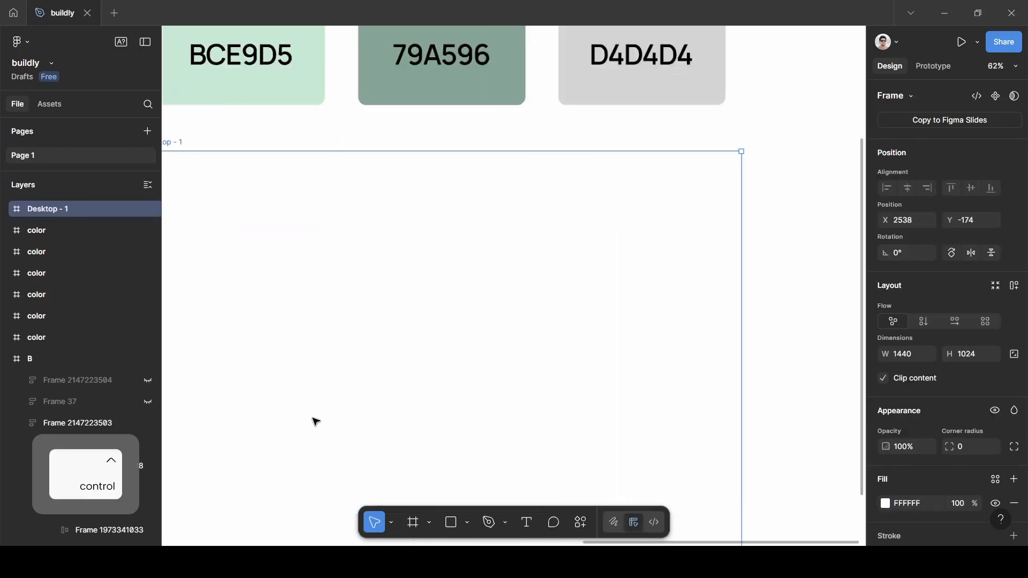
scroll(314, 423, "down", 5)
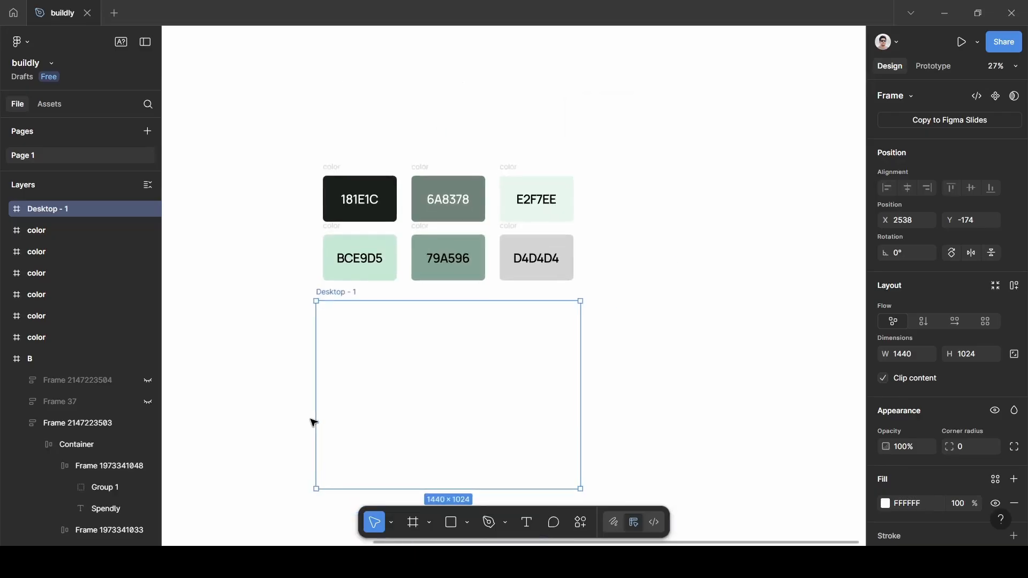
scroll(314, 422, "up", 2)
scroll(314, 421, "down", 1)
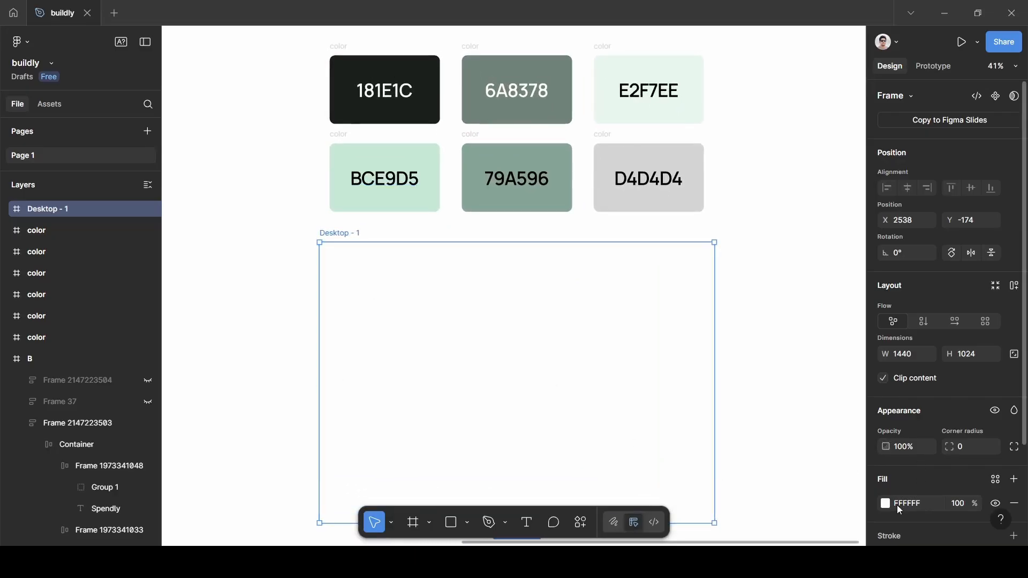
- Fill the Desktop - 1 frame with the dark colour 181E1C sampled from its swatch
left_click(886, 504)
left_click(725, 398)
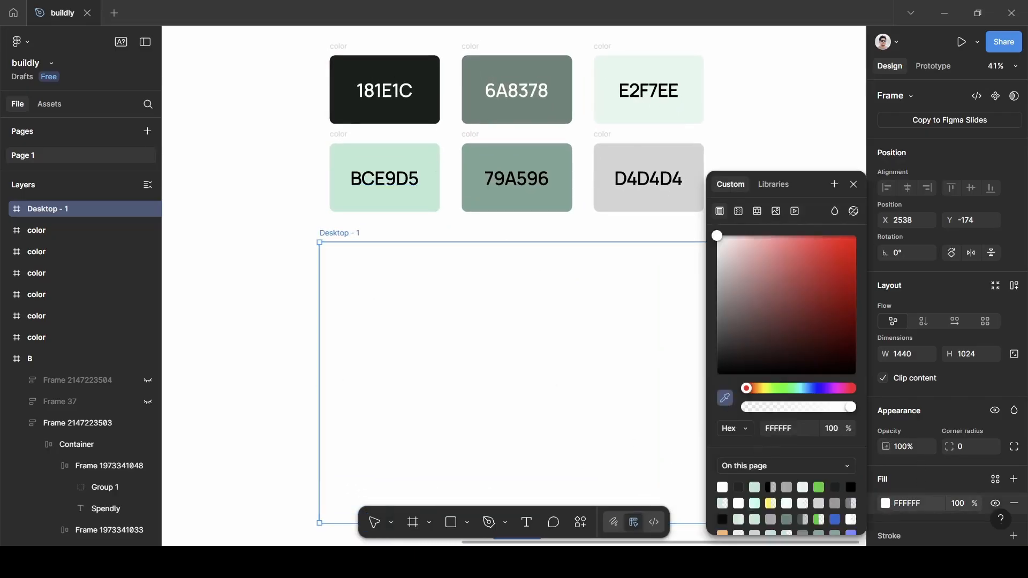
left_click(408, 71)
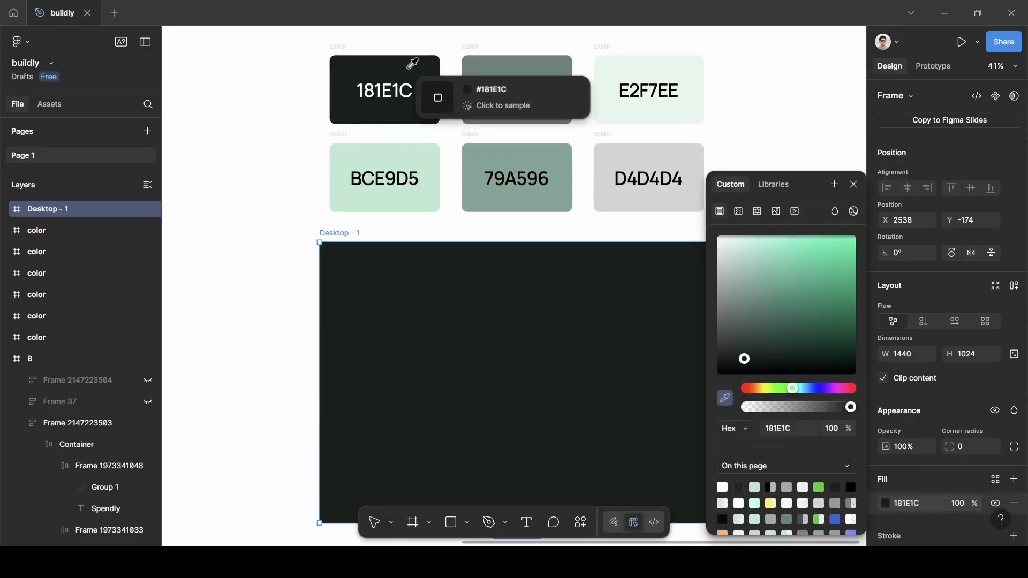
left_click(853, 184)
- Add the text "Buildly" near the upper-left corner of the dark frame and shift it slightly right and up
scroll(488, 302, "up", 3)
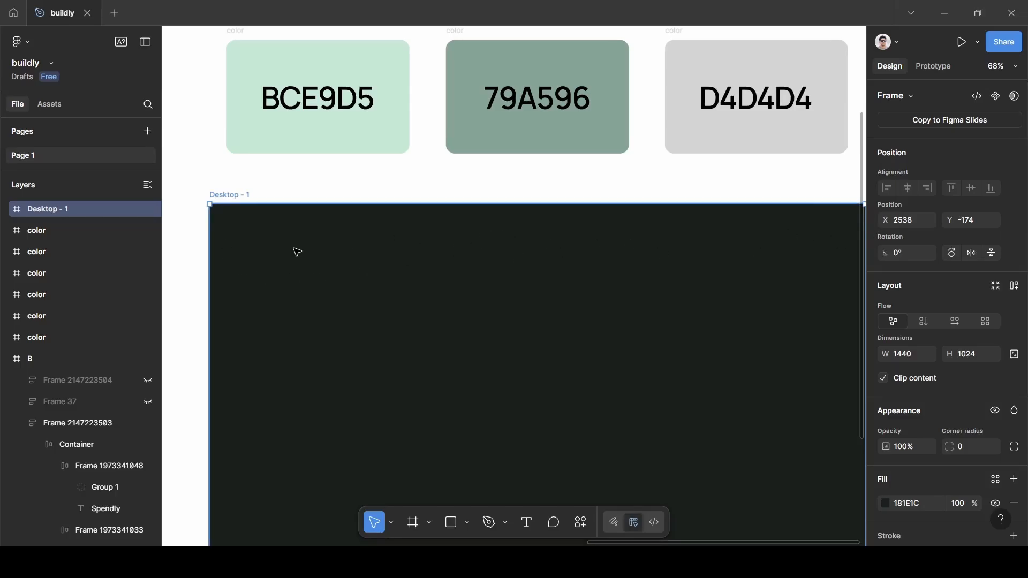
key("t")
left_click(260, 240)
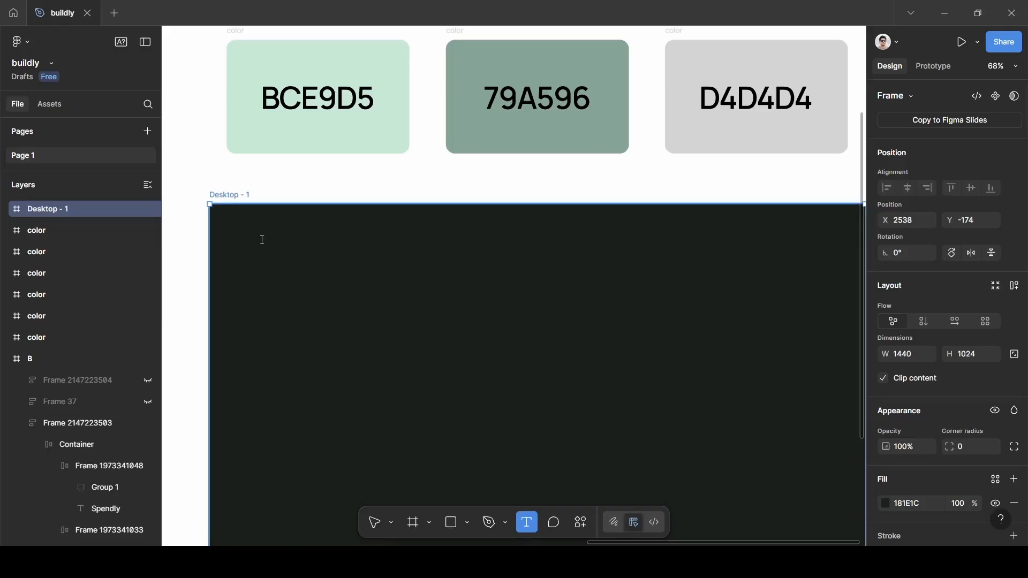
type("Bu")
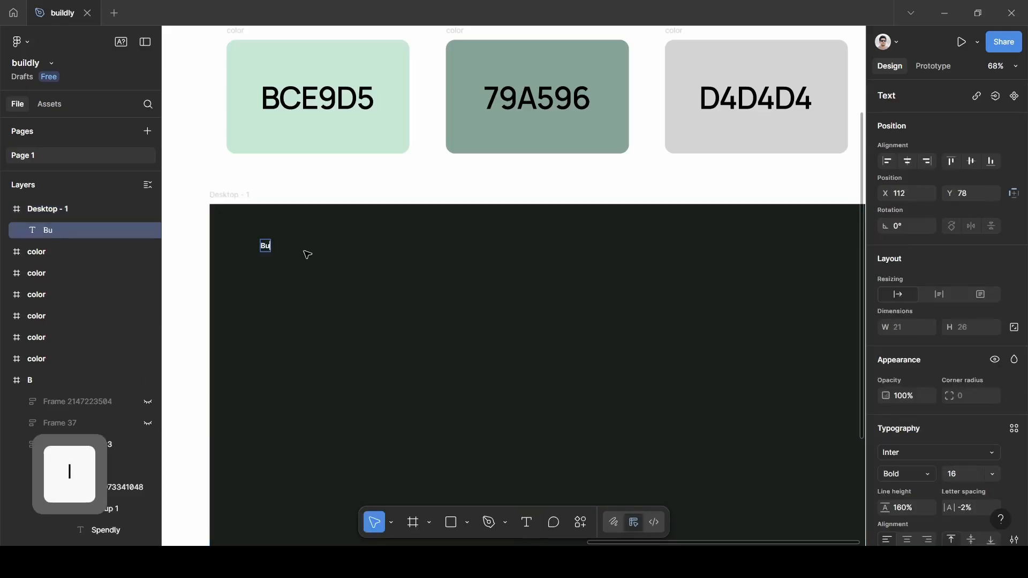
type("ildly")
key("Escape")
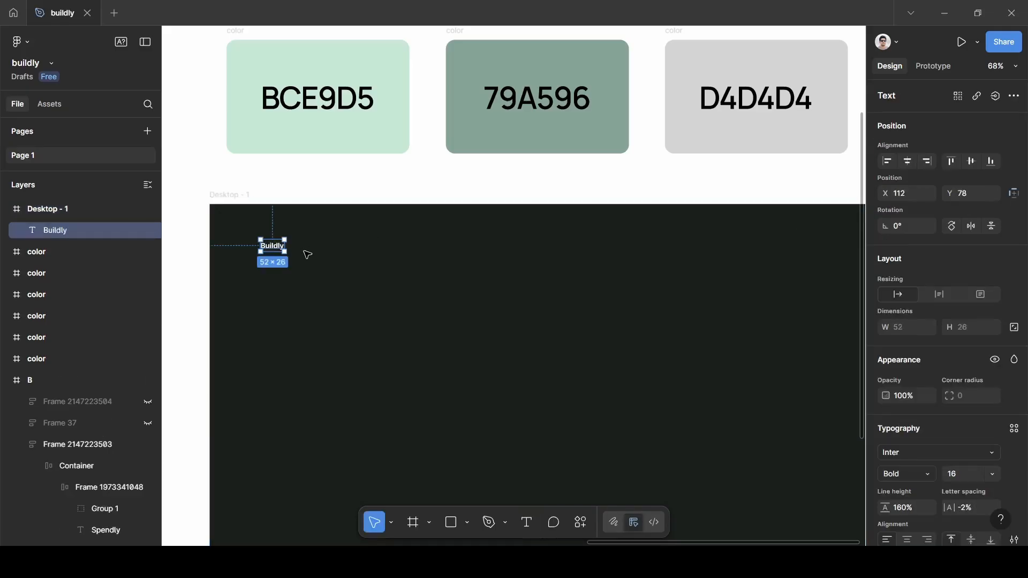
left_click_drag(269, 249, 293, 239)
scroll(964, 428, "down", 3)
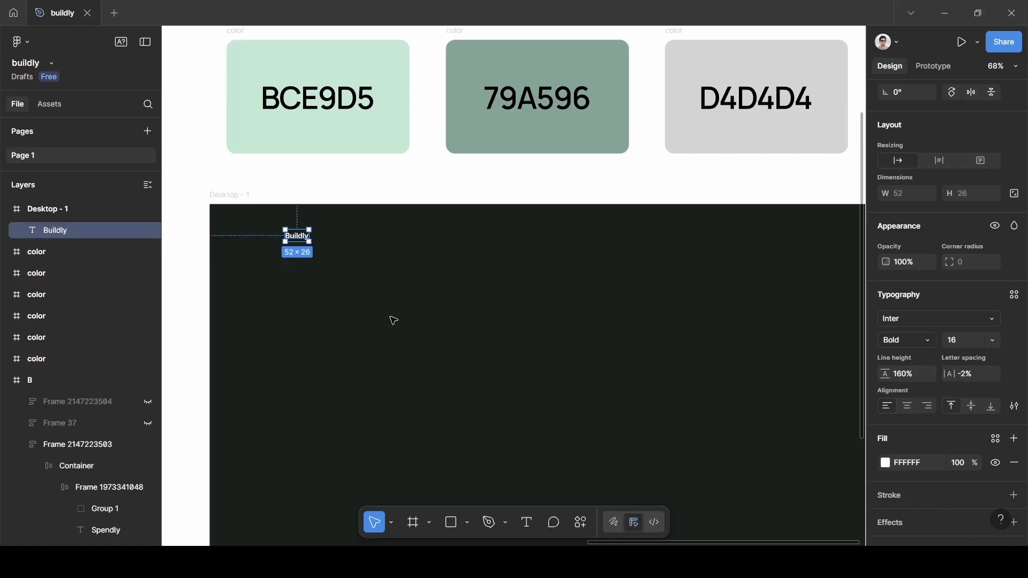
left_click(313, 309)
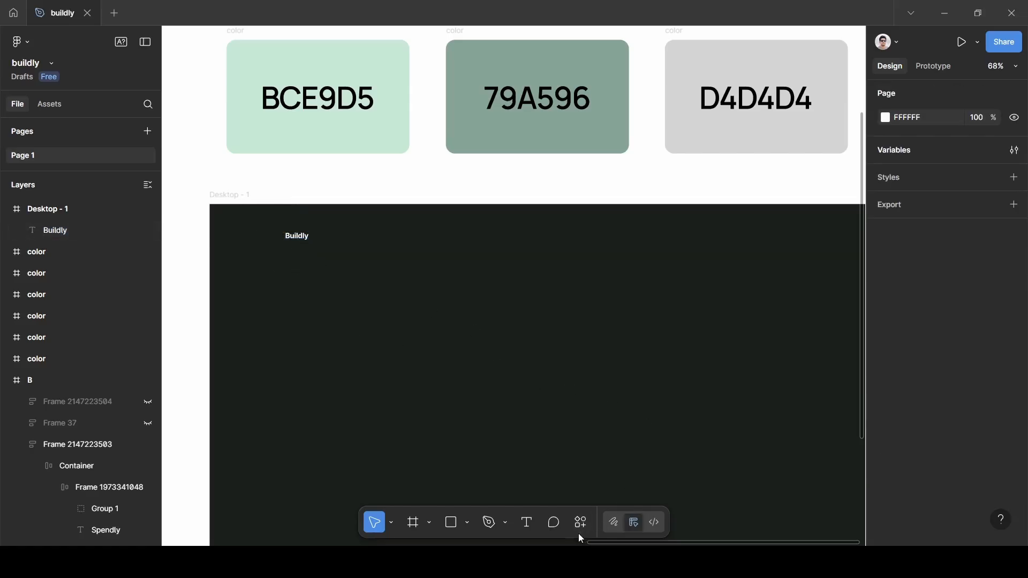
- Run the QuickFill plugin and bring up its placeholder brand logos
left_click(589, 518)
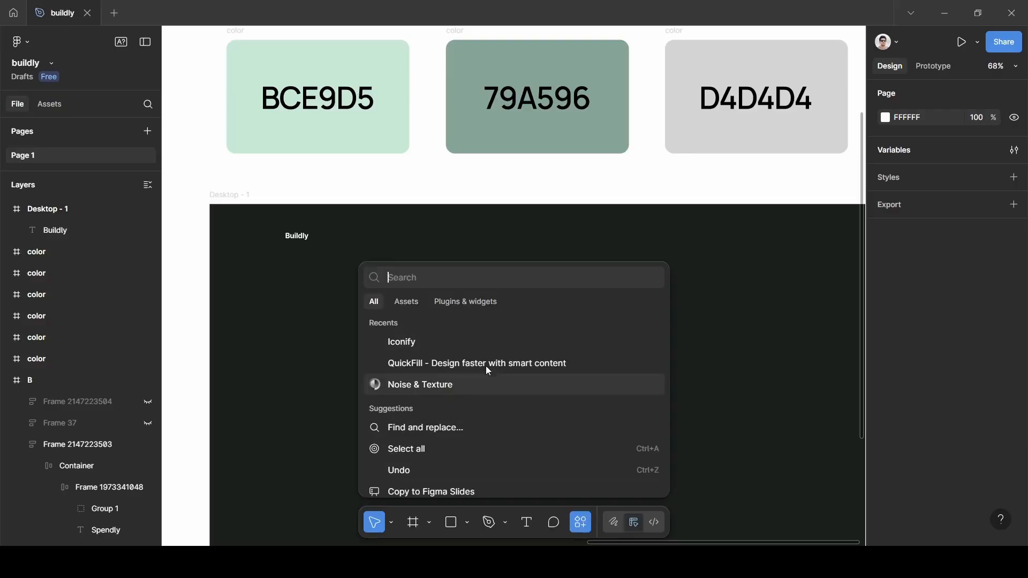
left_click(443, 364)
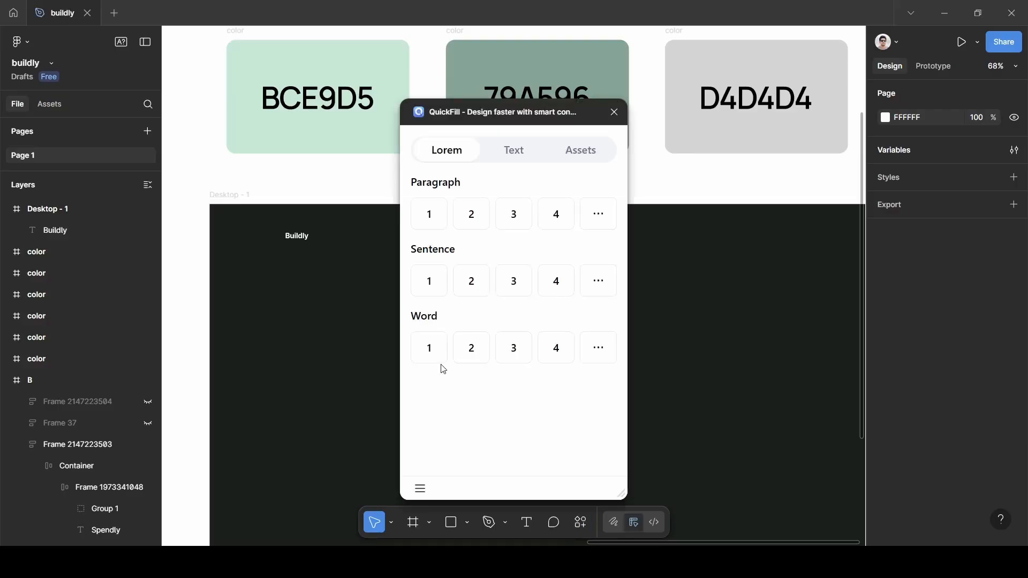
left_click(577, 152)
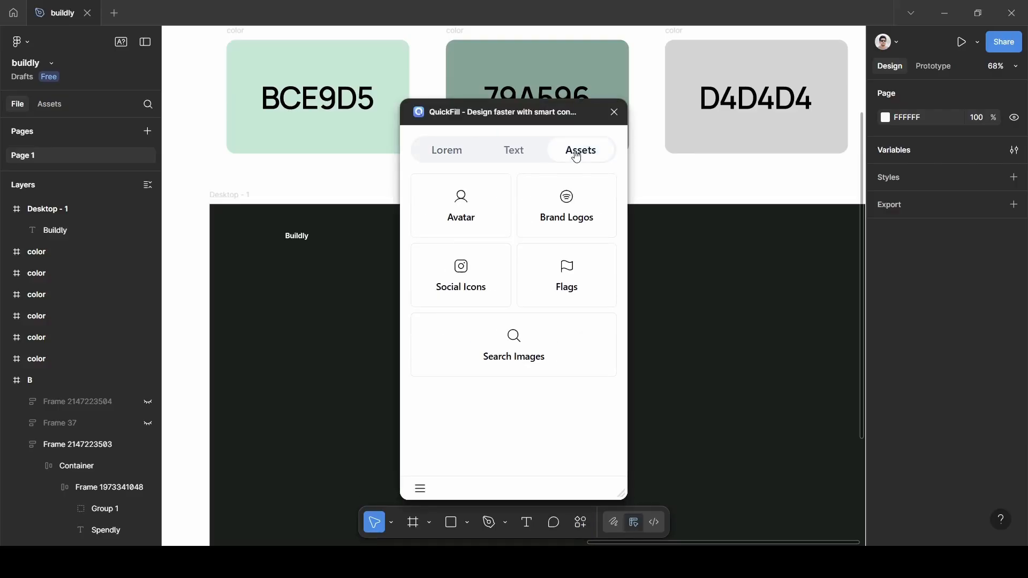
left_click(566, 219)
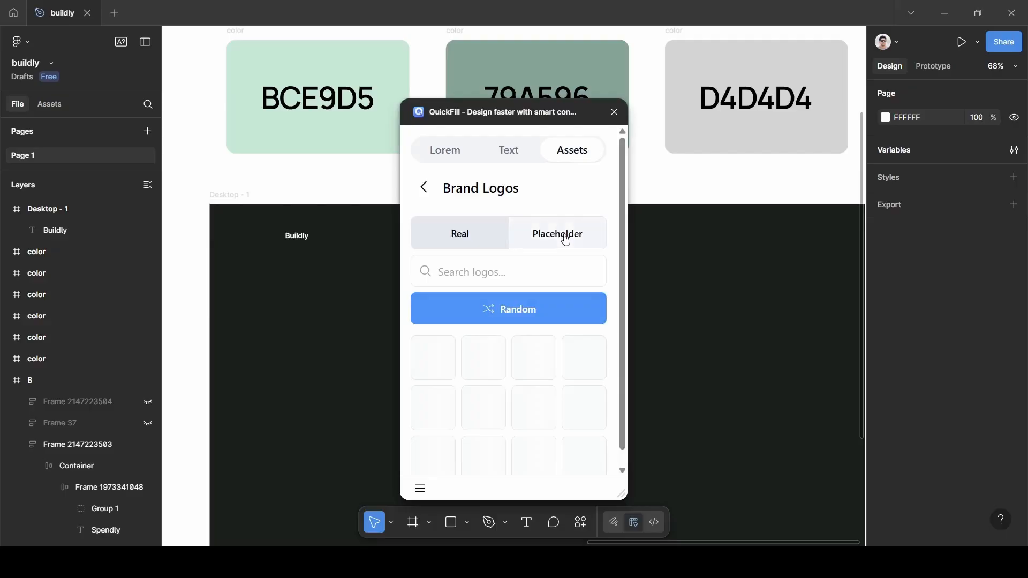
left_click(566, 235)
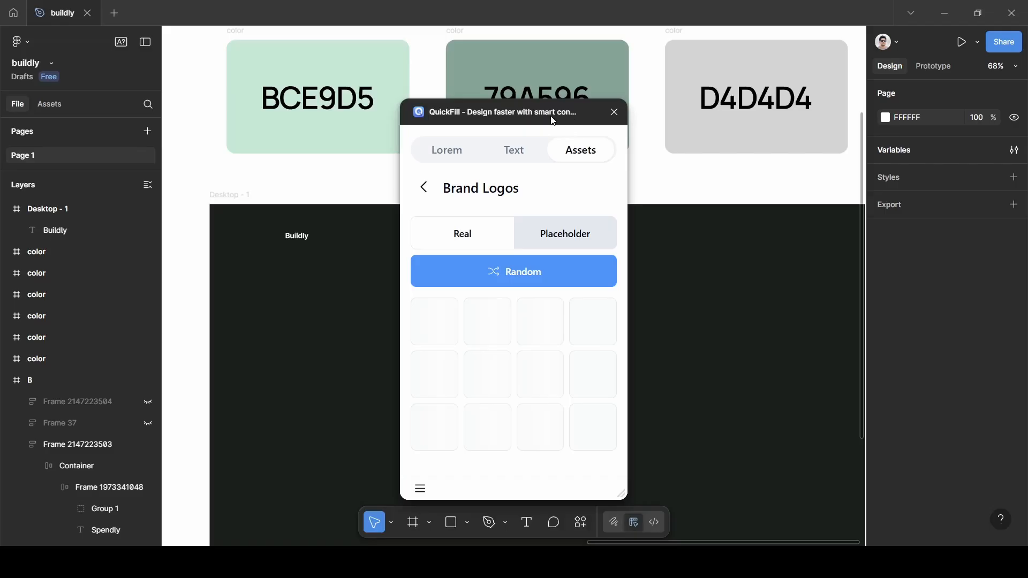
left_click_drag(553, 121, 558, 77)
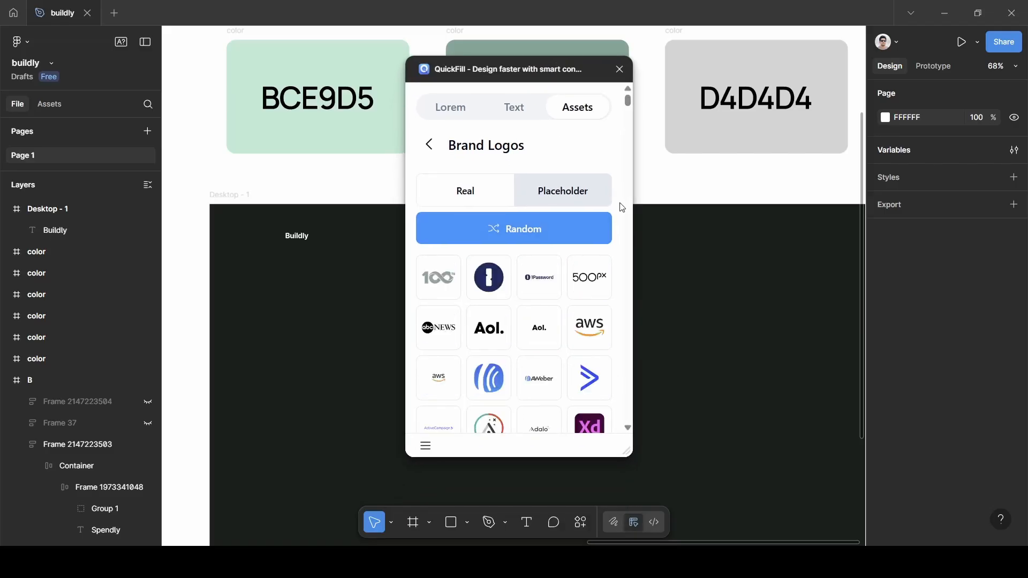
scroll(580, 283, "down", 10)
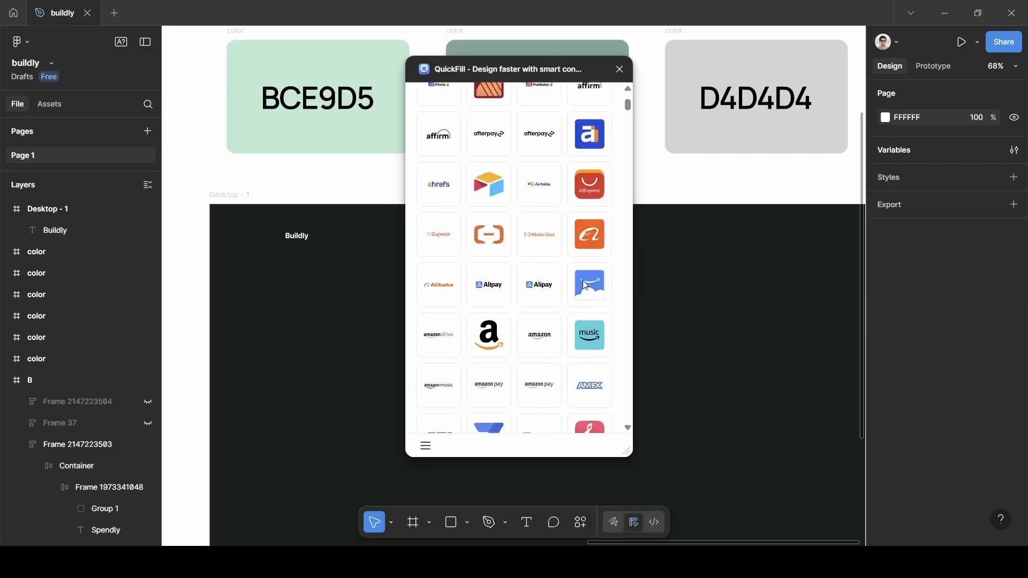
scroll(554, 261, "up", 10)
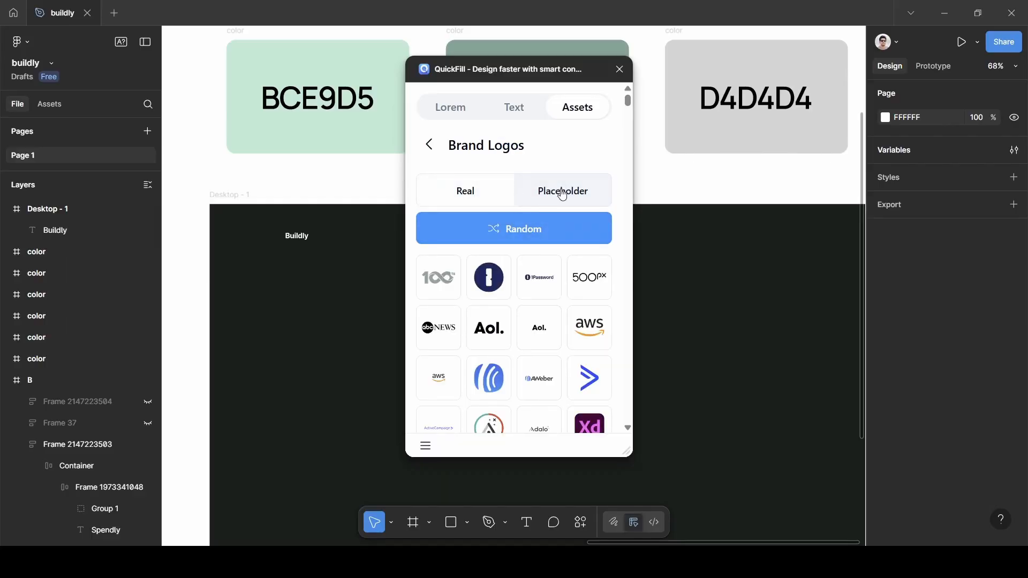
left_click(501, 191)
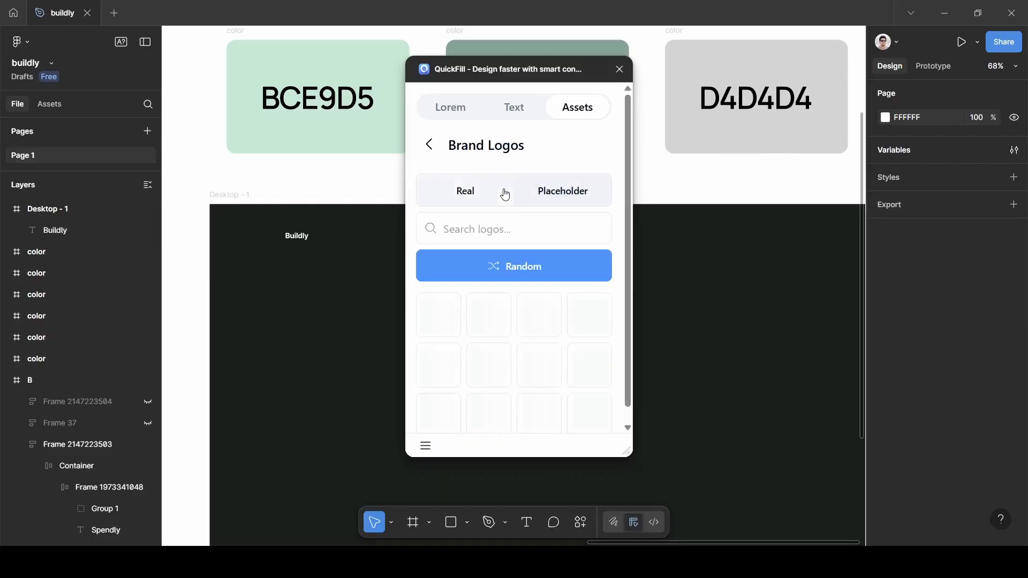
left_click(570, 186)
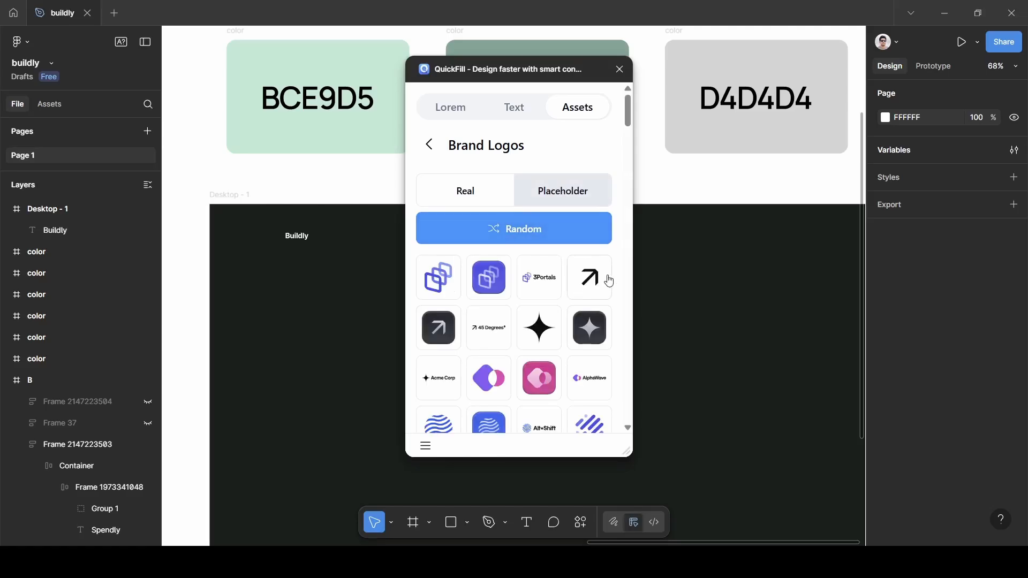
- Insert the blue four-pointed Elasticware symbol from the placeholder logos and close the plugin
scroll(557, 294, "down", 8)
scroll(573, 294, "down", 8)
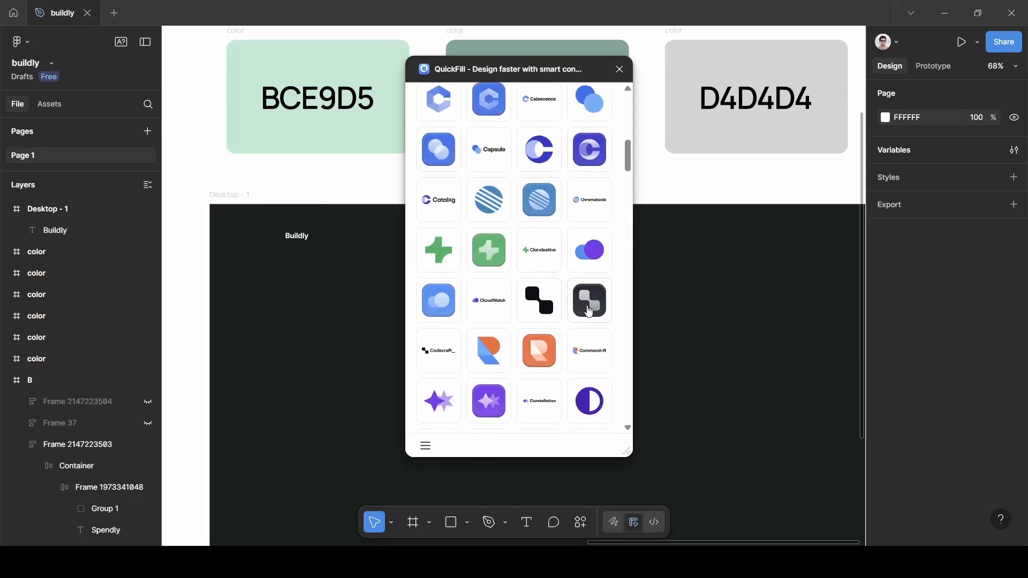
scroll(586, 314, "down", 2)
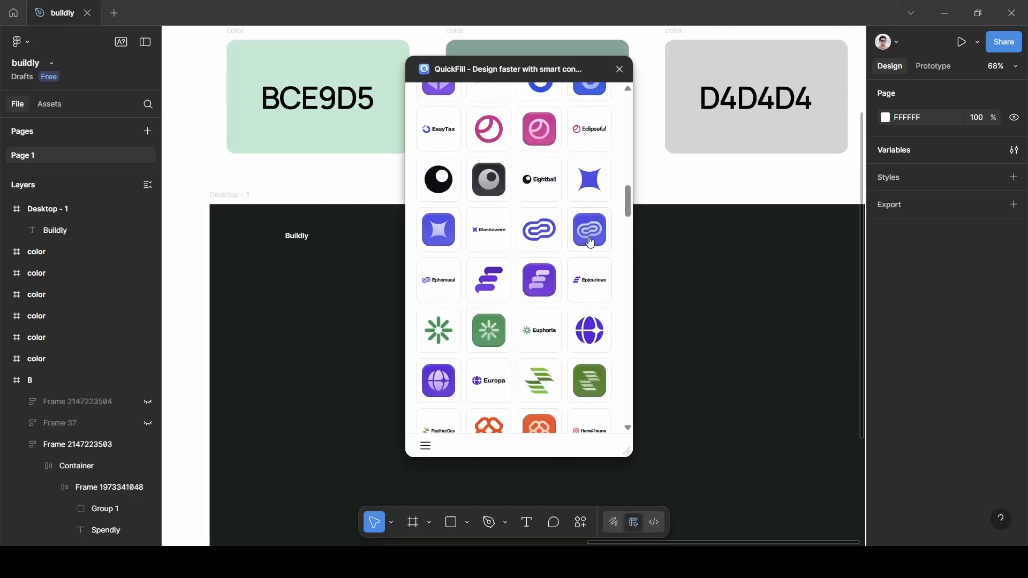
left_click(586, 185)
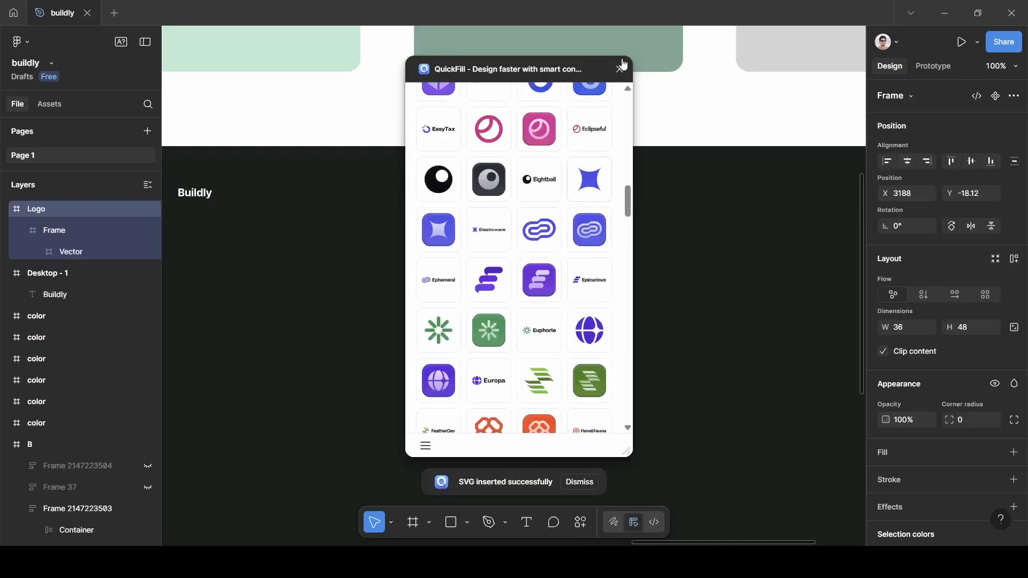
left_click(620, 69)
- Recolour the inserted logo to white, FFFFFF
scroll(910, 385, "down", 3)
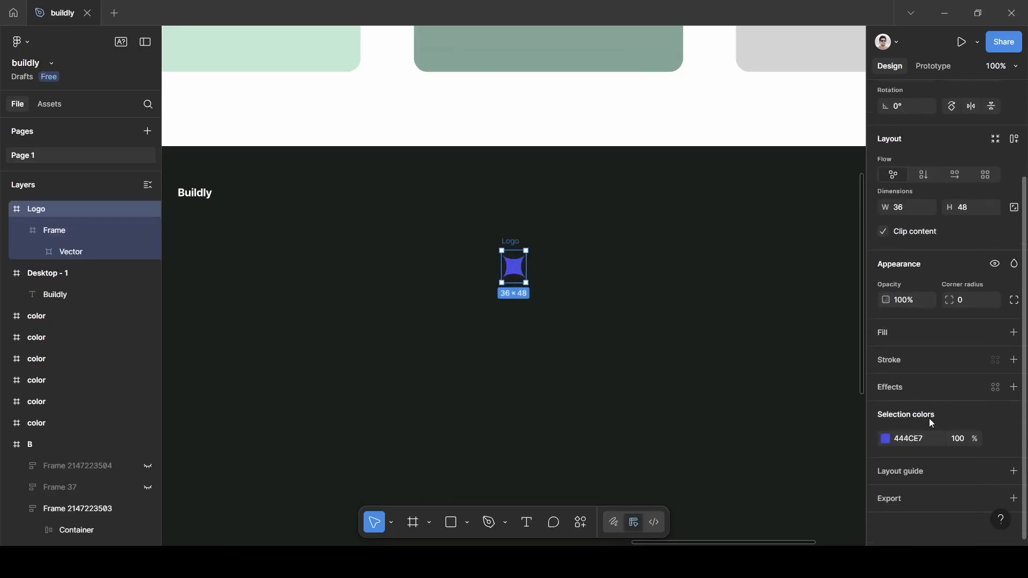
left_click(884, 438)
left_click_drag(723, 262, 718, 237)
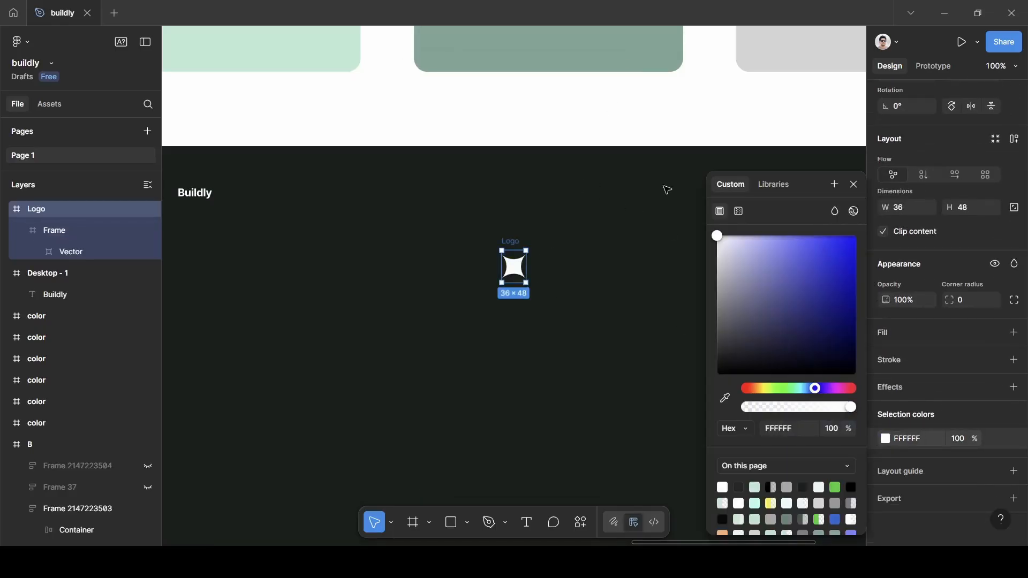
left_click(853, 184)
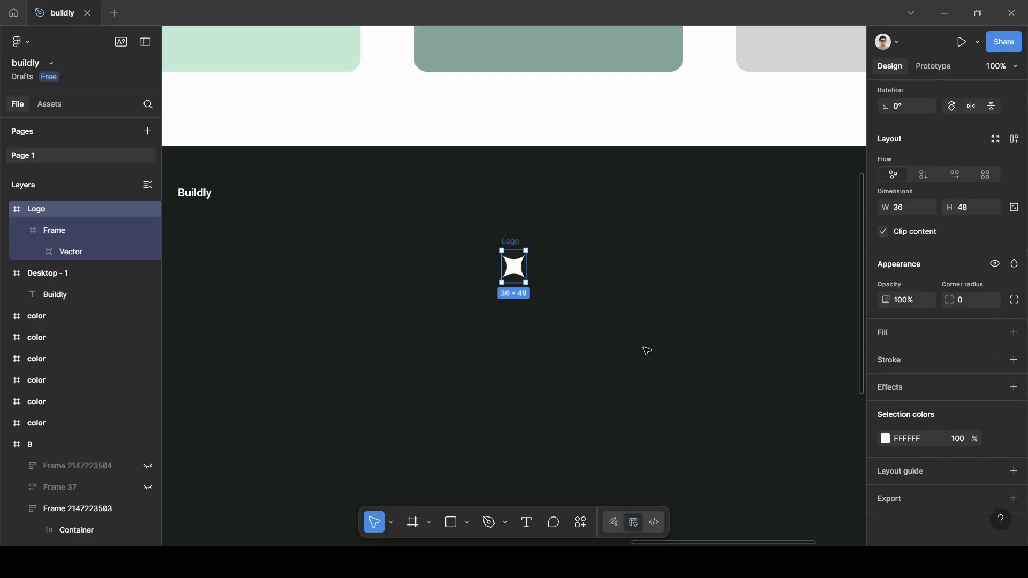
- Scale the logo proportionally to a width of 24
key("k")
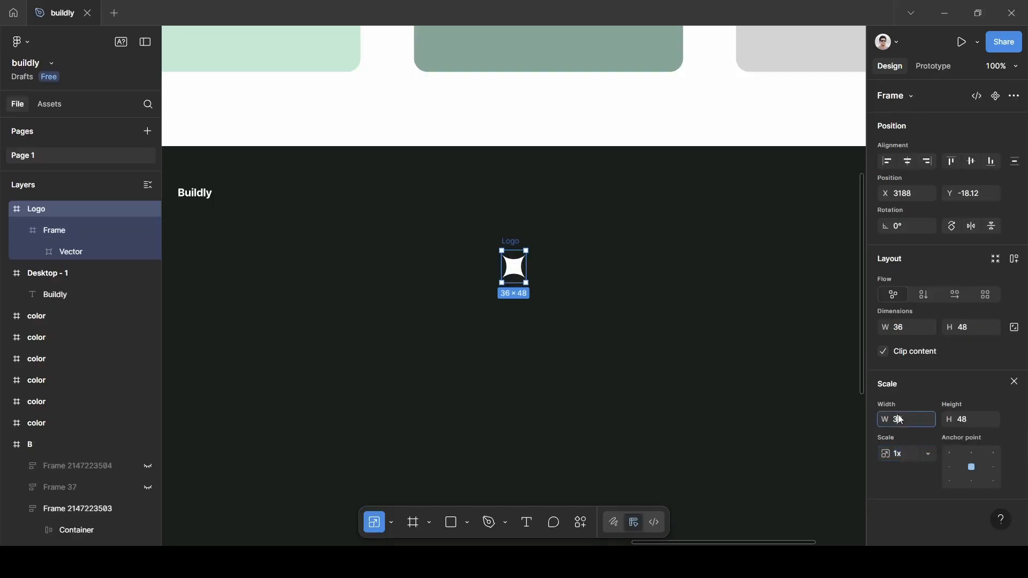
key("BackSpace")
type("24")
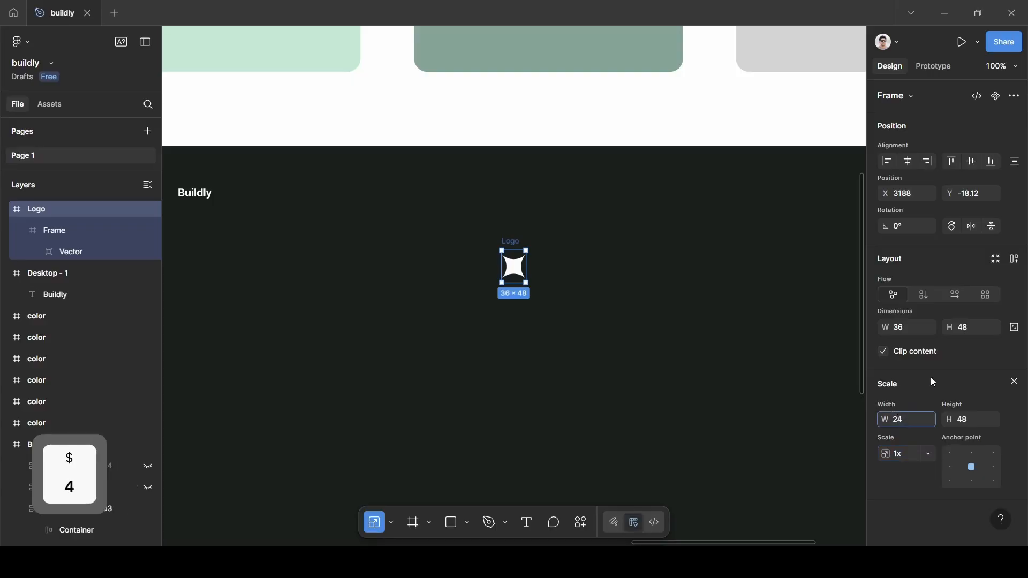
key("Return")
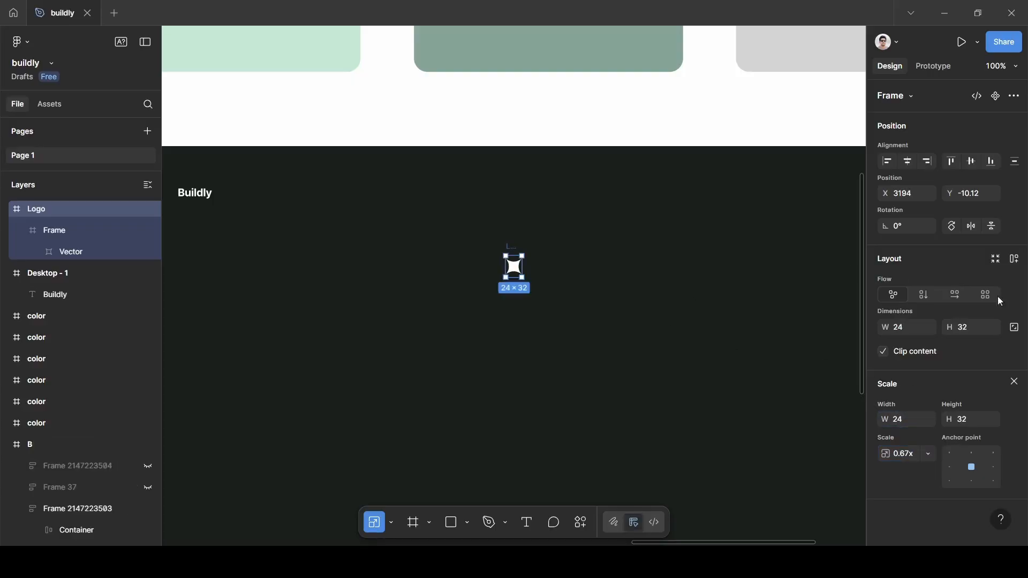
left_click(1014, 382)
- Place the logo directly left of the "Buildly" text and nest its layer inside the Desktop - 1 frame
scroll(594, 296, "left", 3)
scroll(595, 296, "left", 3)
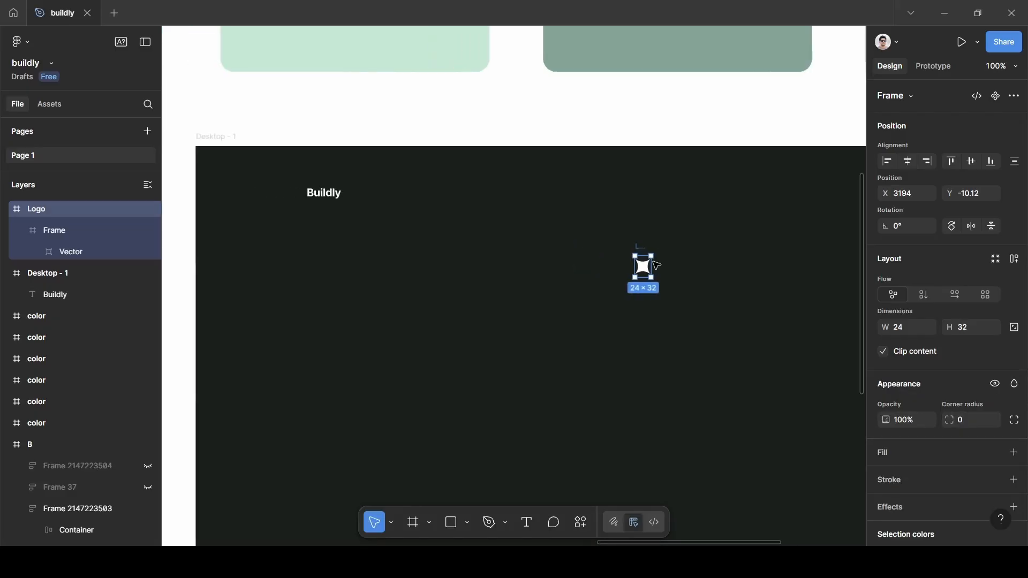
left_click_drag(641, 264, 294, 179)
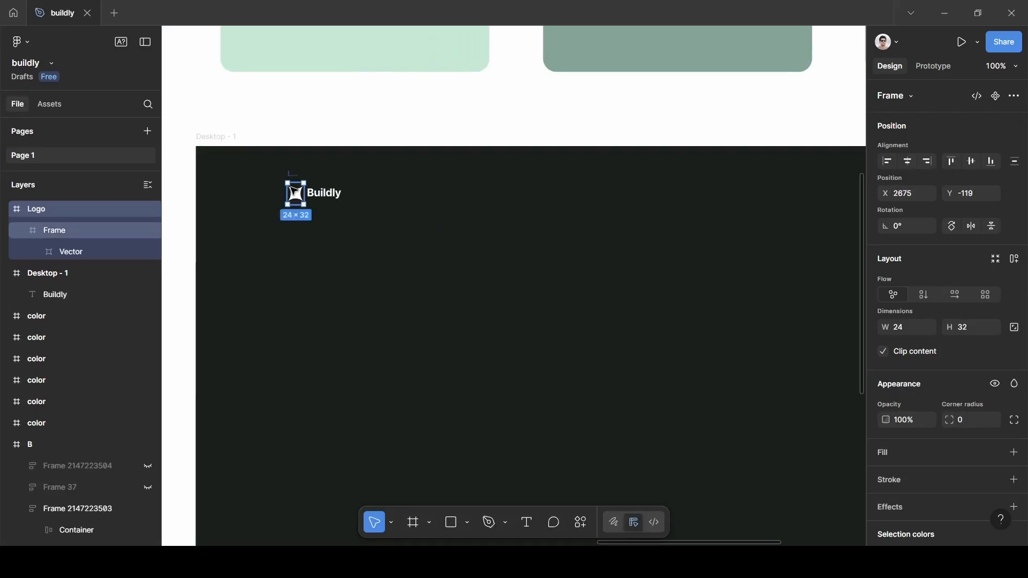
left_click(5, 209)
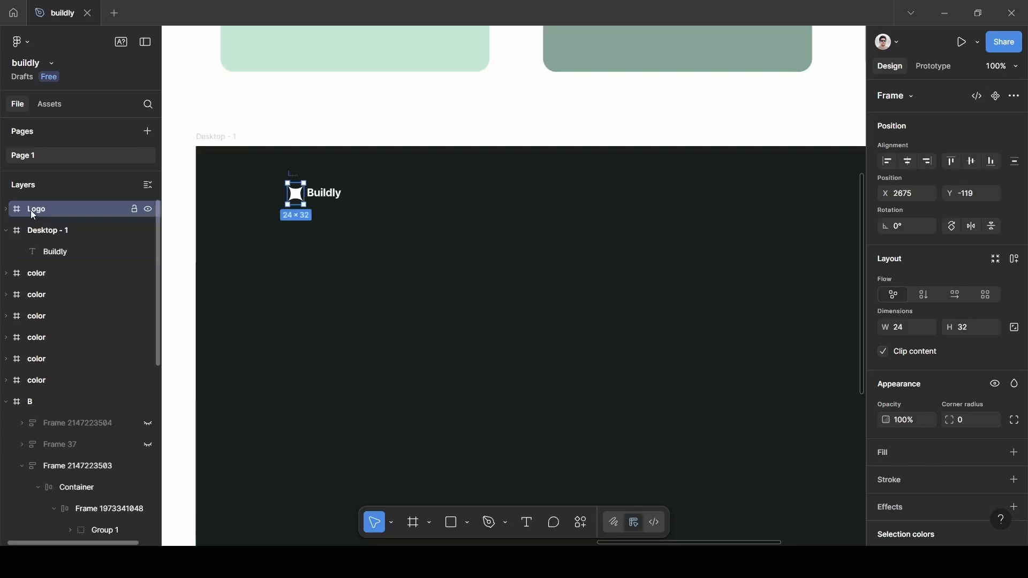
left_click_drag(35, 206, 84, 242)
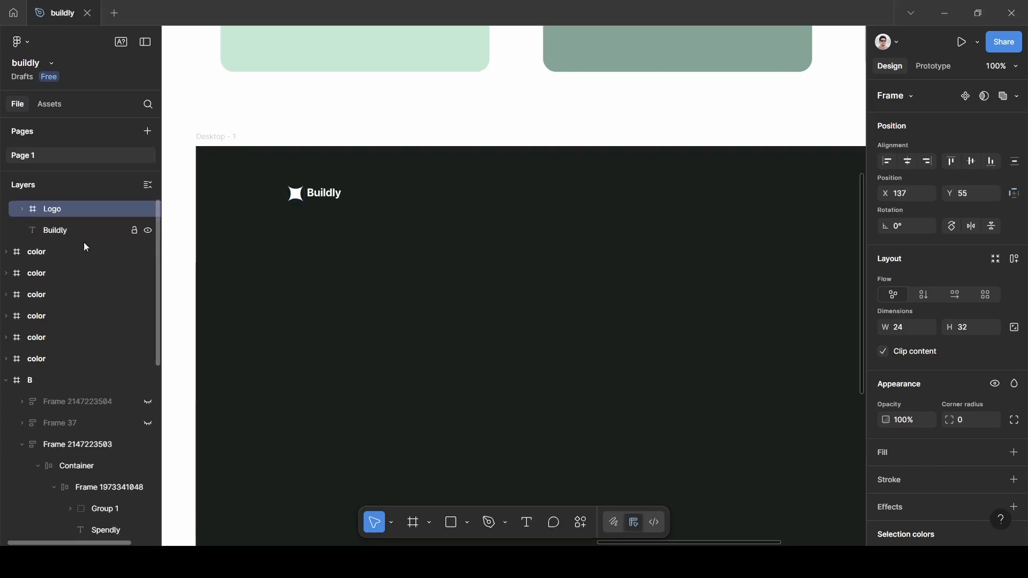
- Combine the logo and the "Buildly" text in an auto layout frame with a gap of 8
scroll(234, 217, "up", 5)
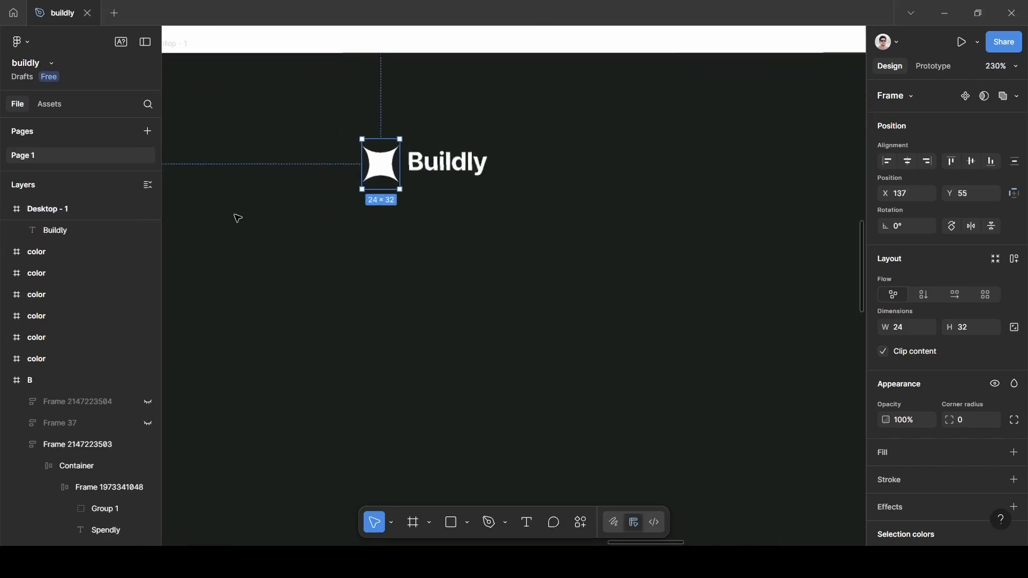
left_click(444, 163, "shift")
key("shift+a")
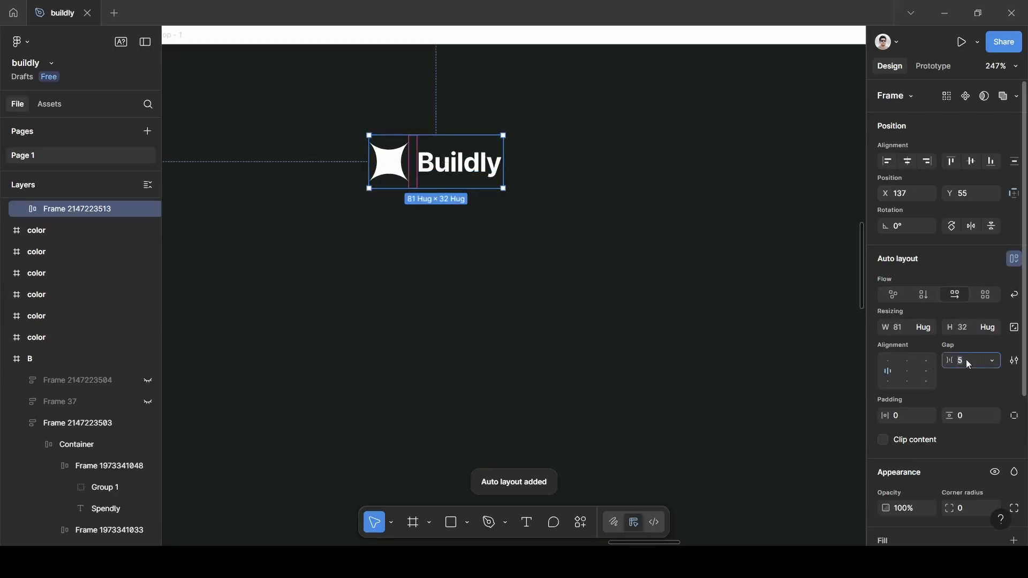
type("8")
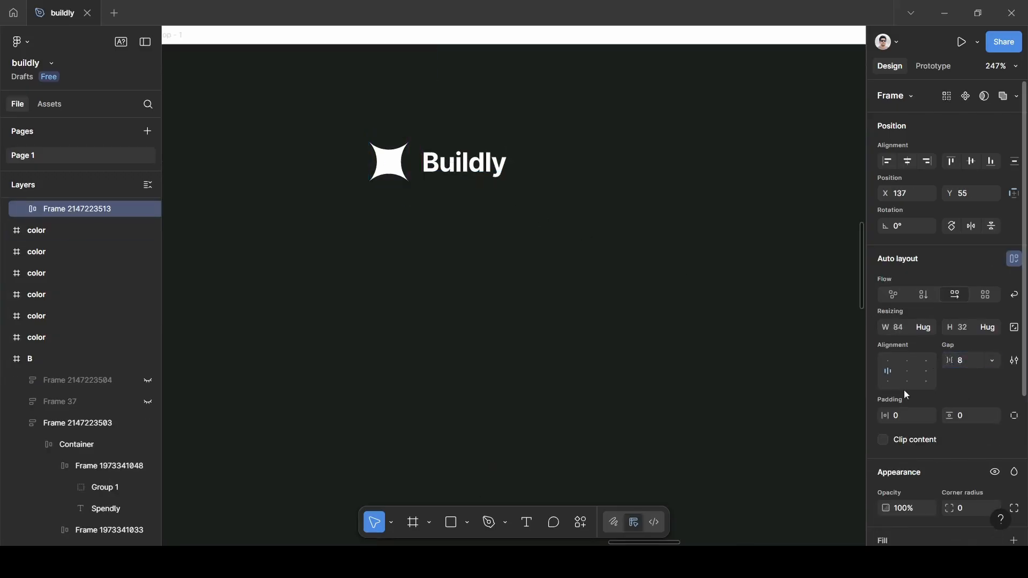
- Move the logo and brand name group left in the Desktop - 1 frame to about X 95, Y 56
scroll(557, 220, "down", 5)
left_click_drag(512, 190, 486, 193)
scroll(489, 193, "right", 5)
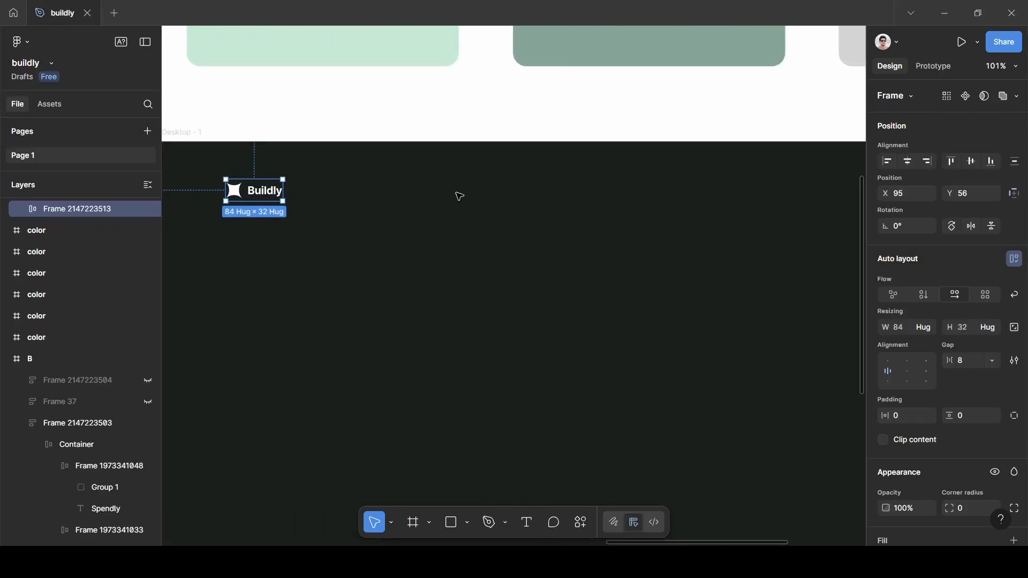
- Add the text "Features" to the right of the brand name and set its font weight to Regular
key("t")
left_click(437, 197)
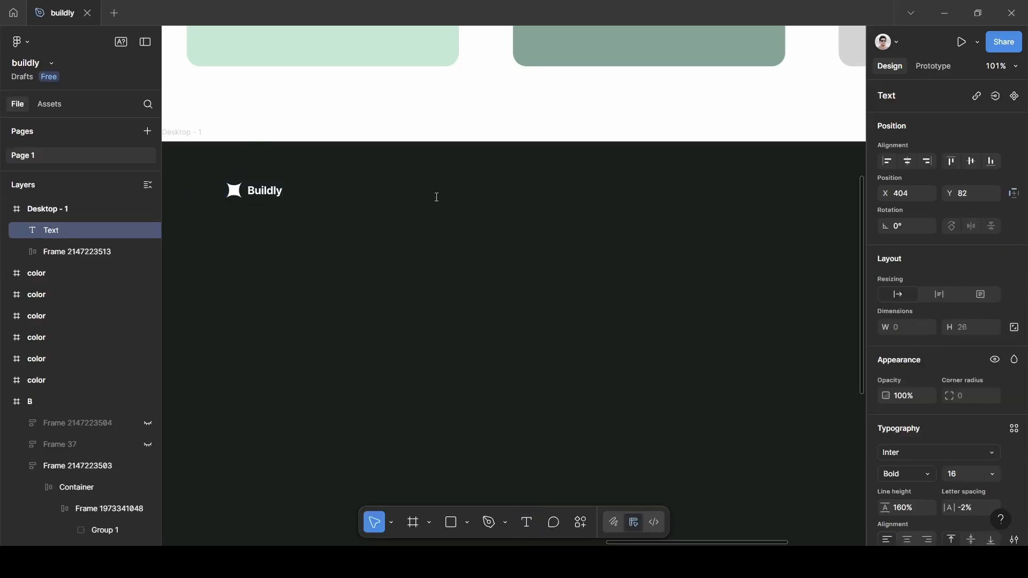
type("Fea")
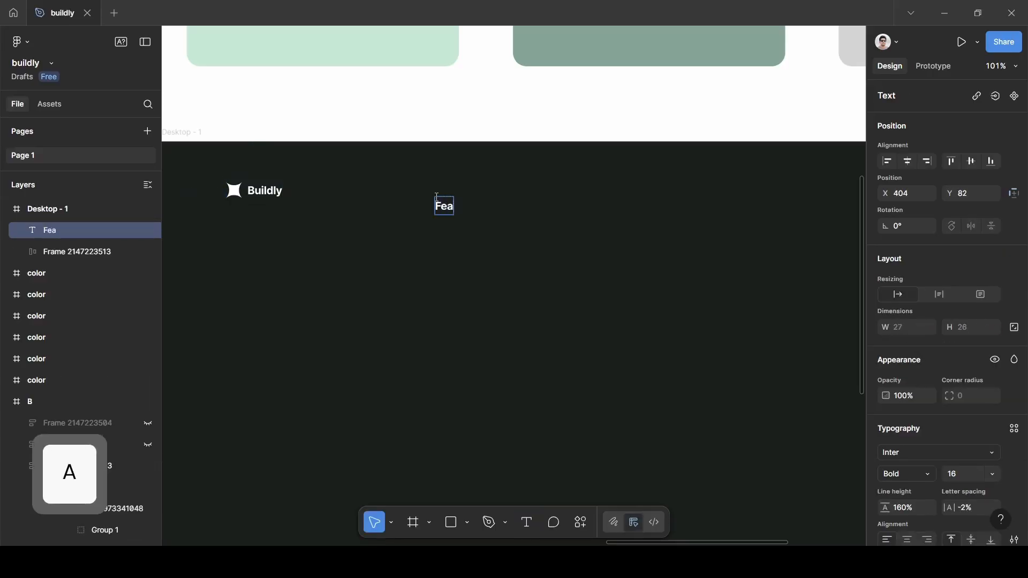
type("tures")
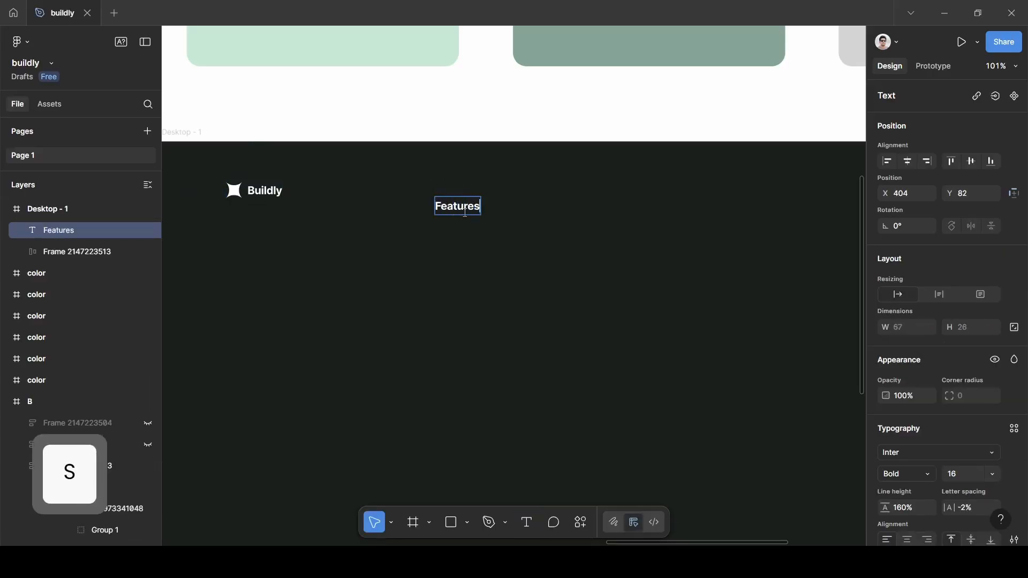
key("Escape")
scroll(933, 425, "down", 3)
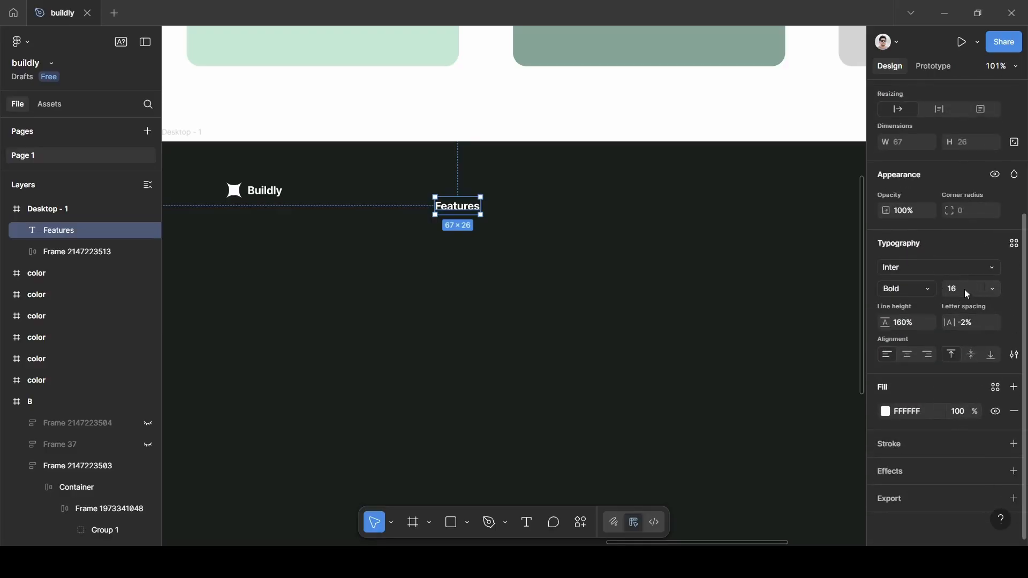
left_click(905, 293)
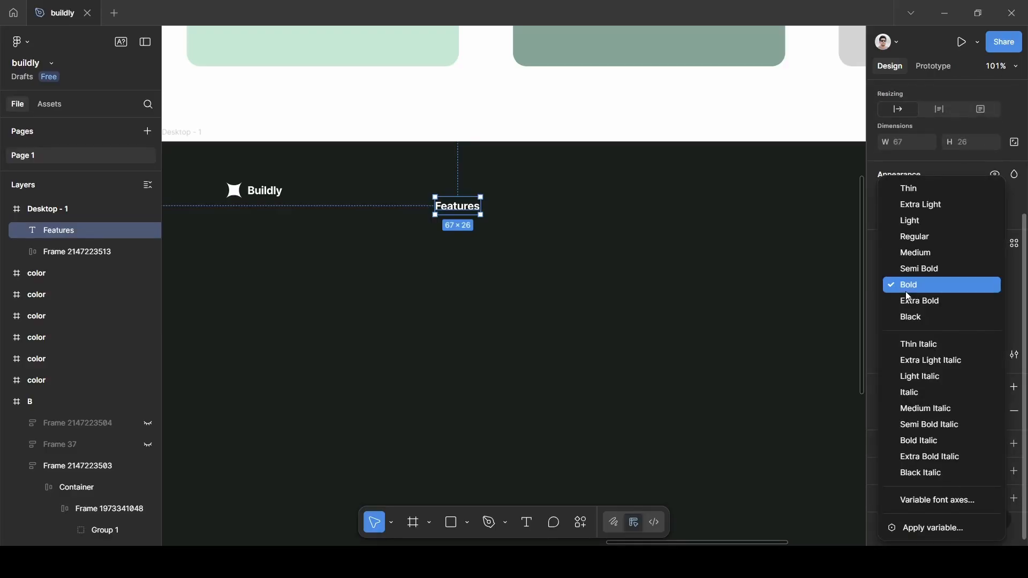
left_click(905, 239)
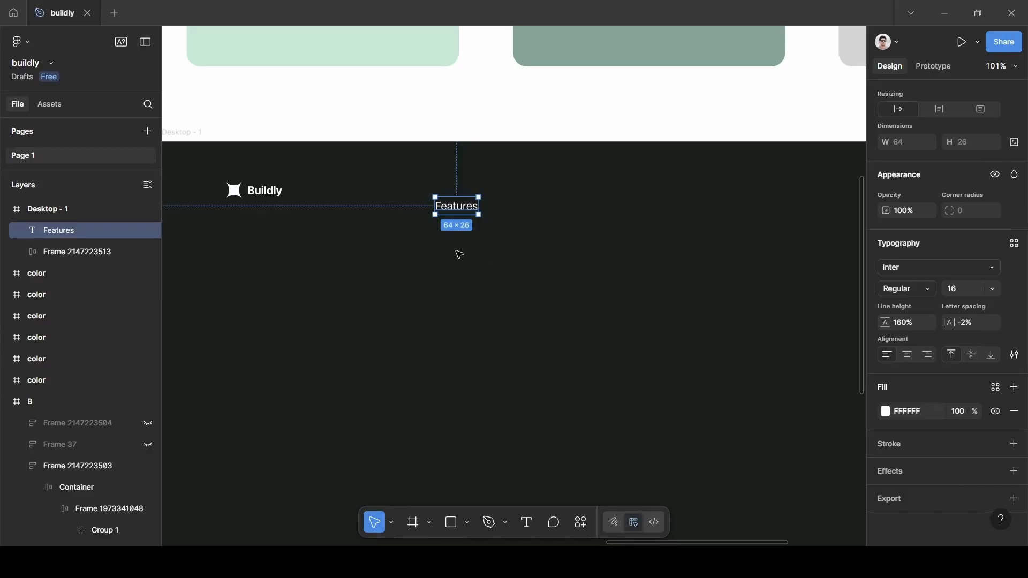
- Wrap the "Features" text in an auto layout frame and move it up to about X 417, Y 42
key("shift+a")
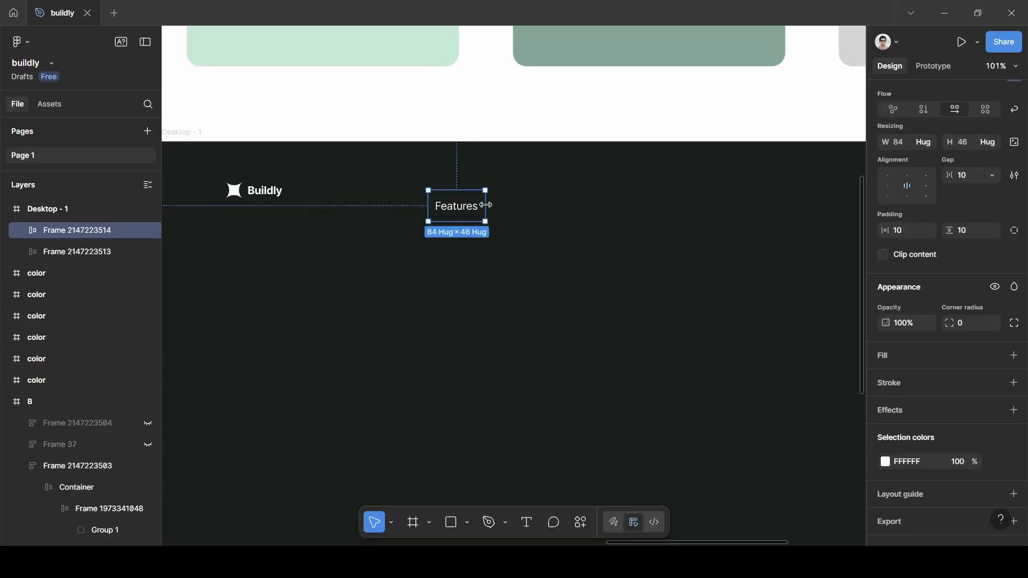
scroll(481, 207, "up", 5)
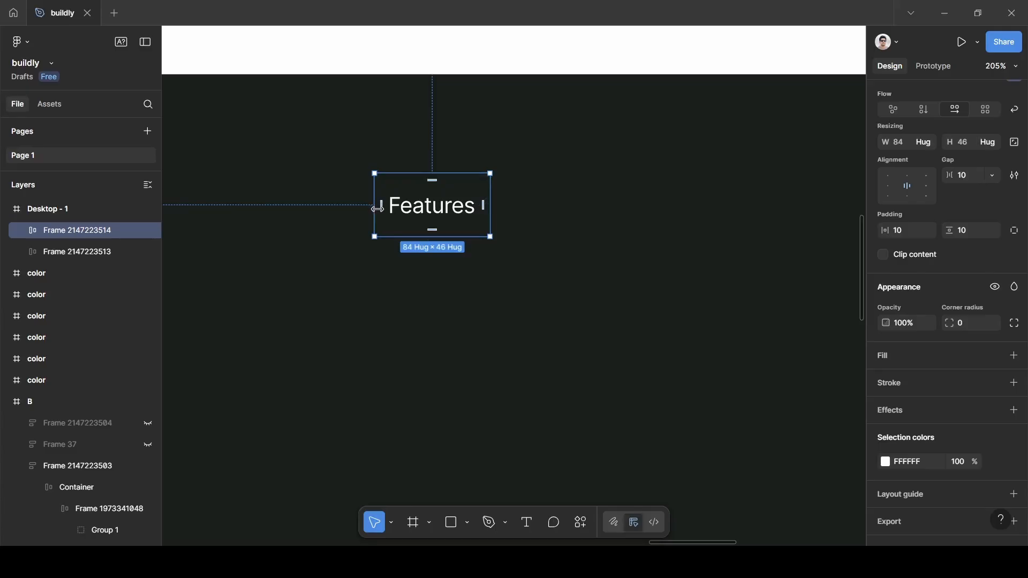
scroll(459, 206, "down", 5)
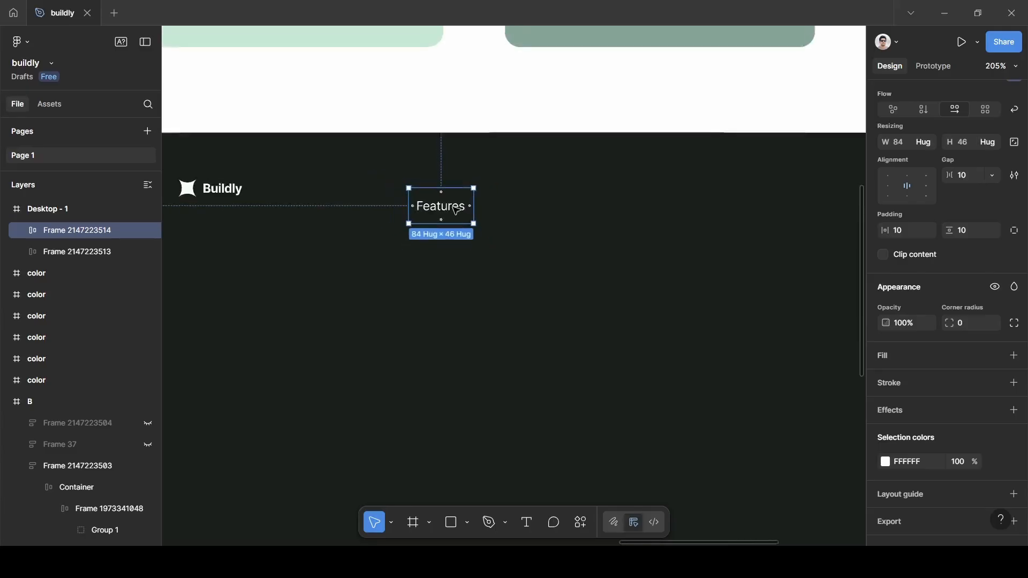
left_click_drag(427, 198, 447, 177)
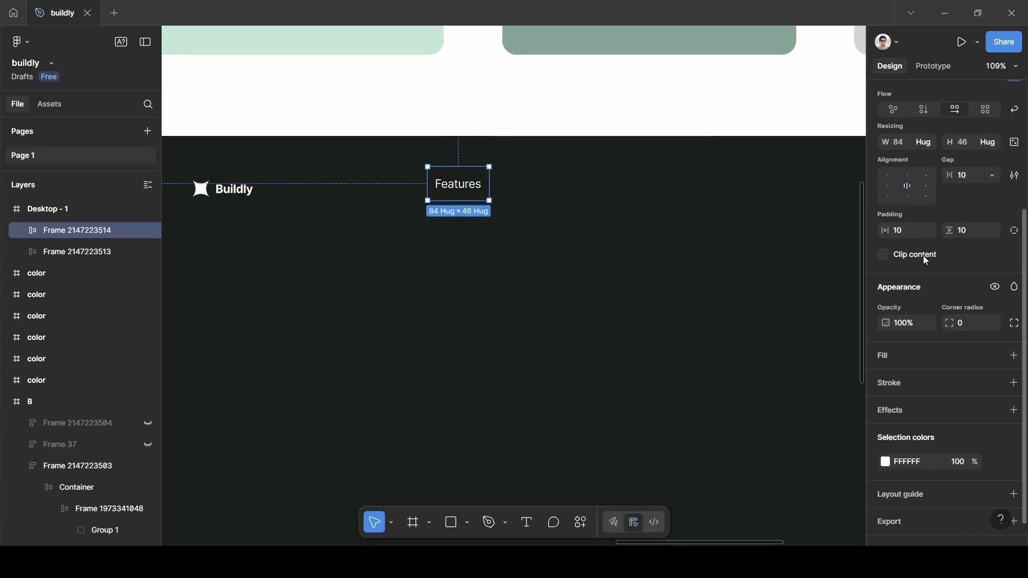
- Set the "Features" frame's horizontal padding to 12 and its vertical padding to 8
key("BackSpace")
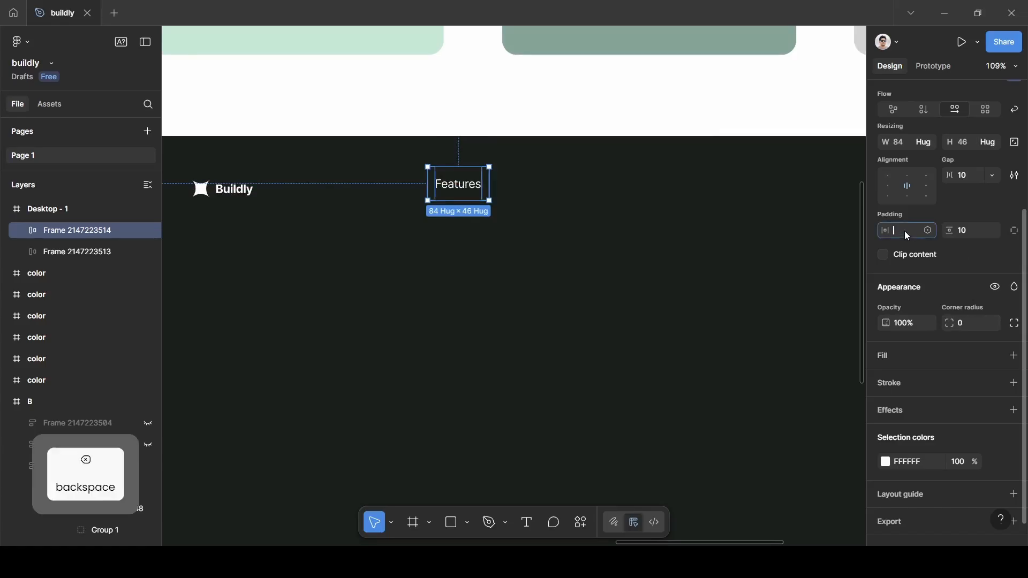
type("2")
left_click(949, 208)
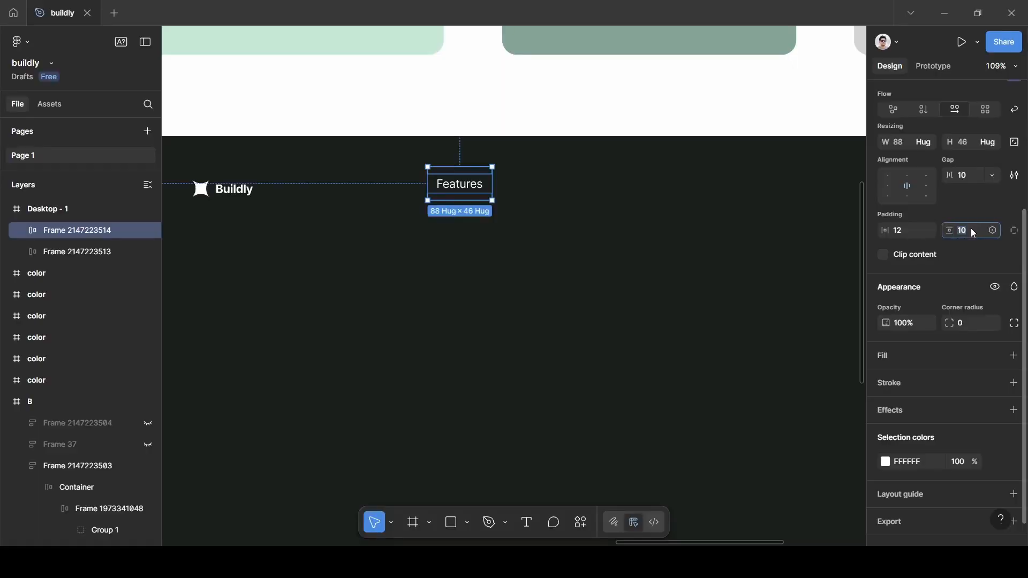
key("BackSpace")
type("8")
left_click(968, 210)
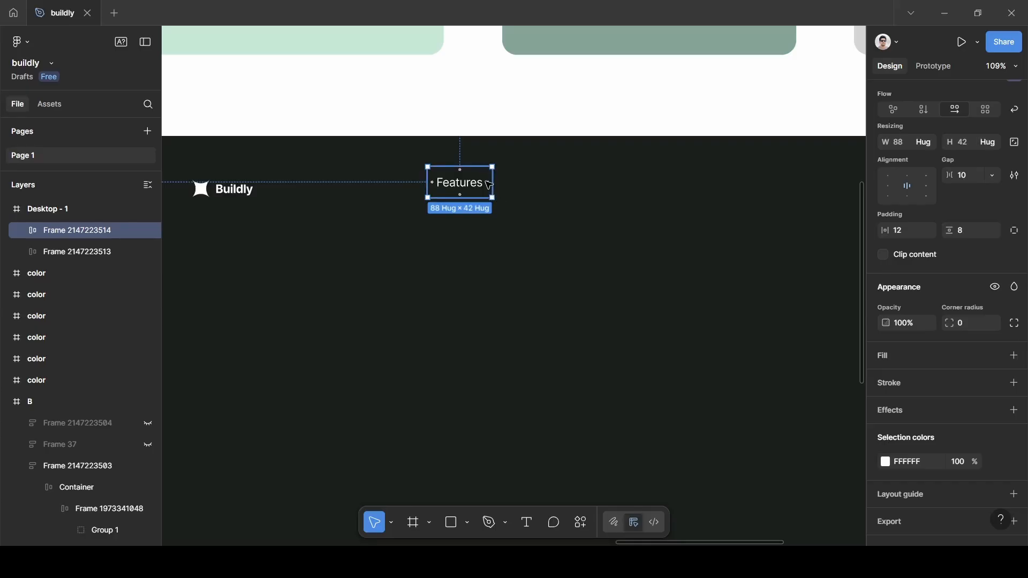
- Search Iconify for "down", import the thin Isicon down-filled chevron as a frame into the "Features" item, and close the plugin
left_click(582, 529)
left_click(407, 369)
left_click(402, 121)
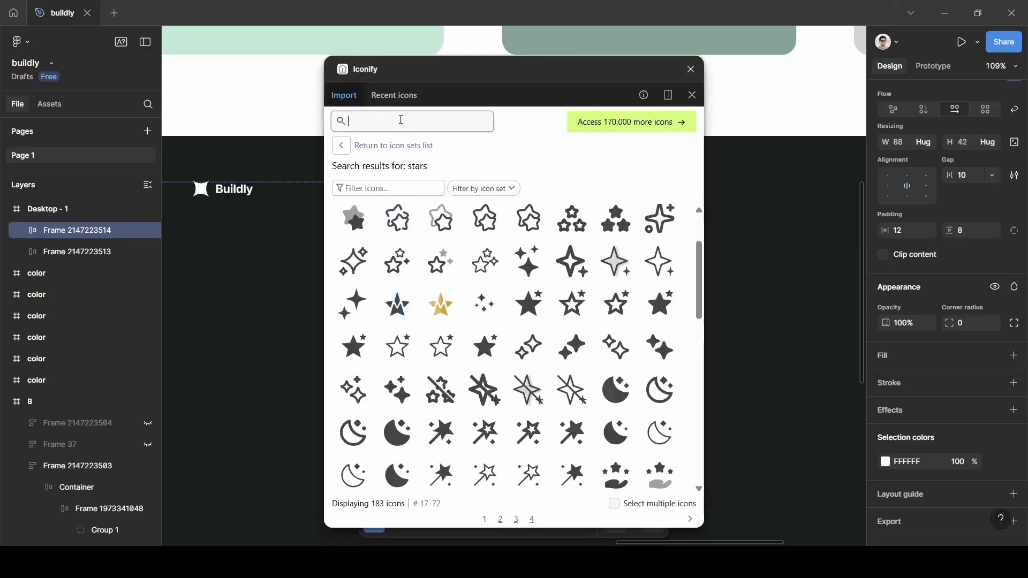
type("down")
key("Return")
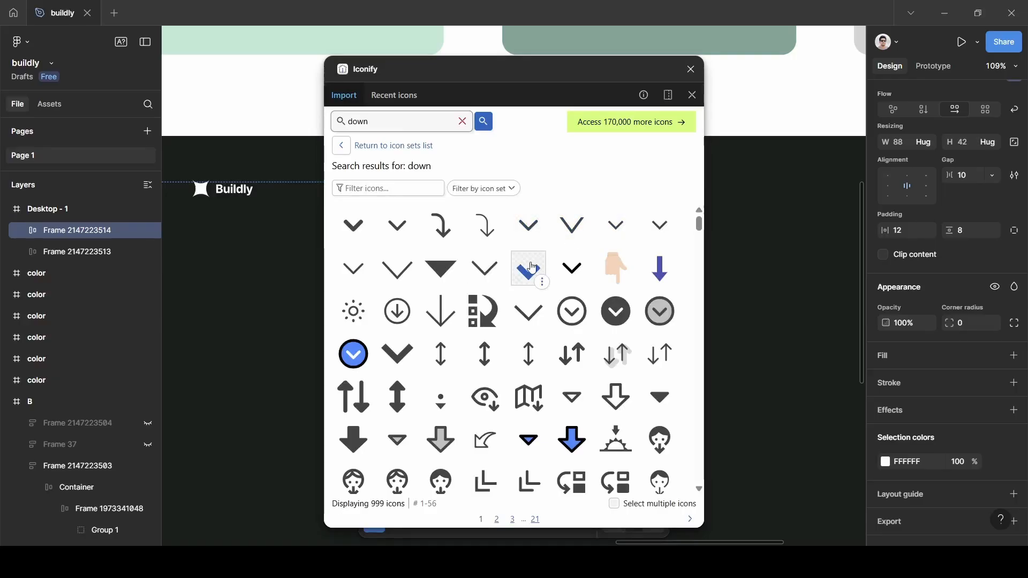
left_click(612, 230)
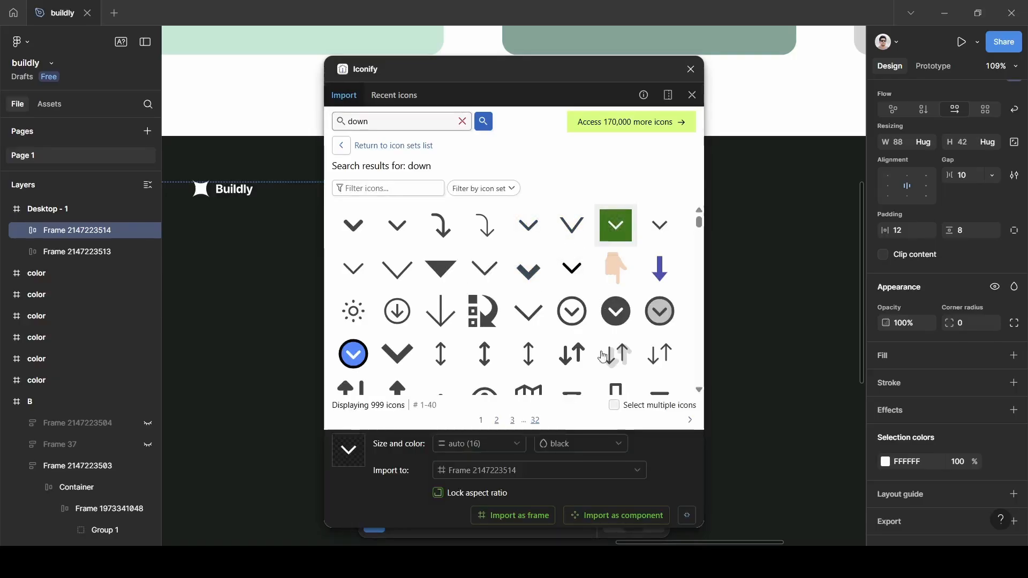
left_click(521, 516)
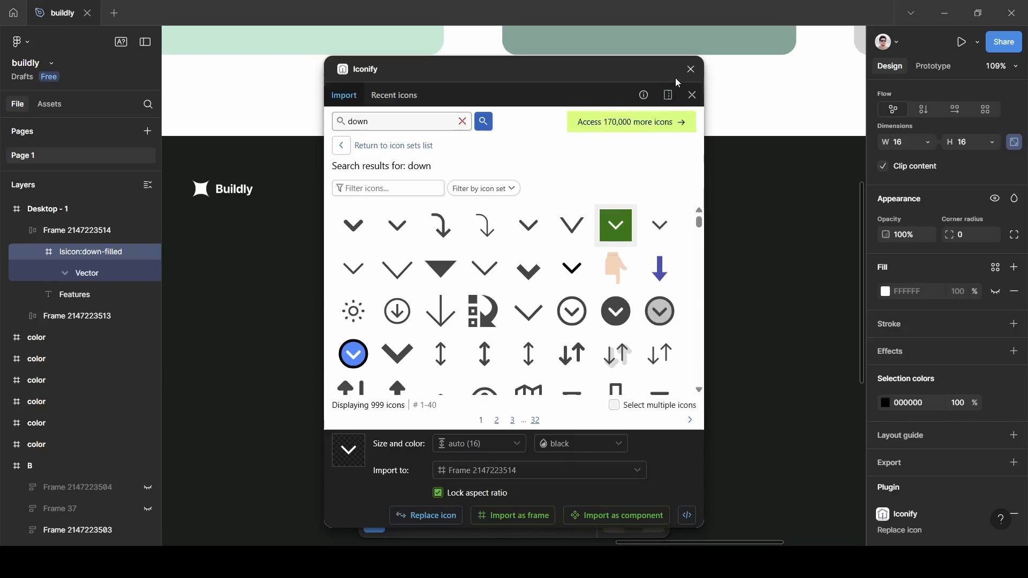
left_click(691, 69)
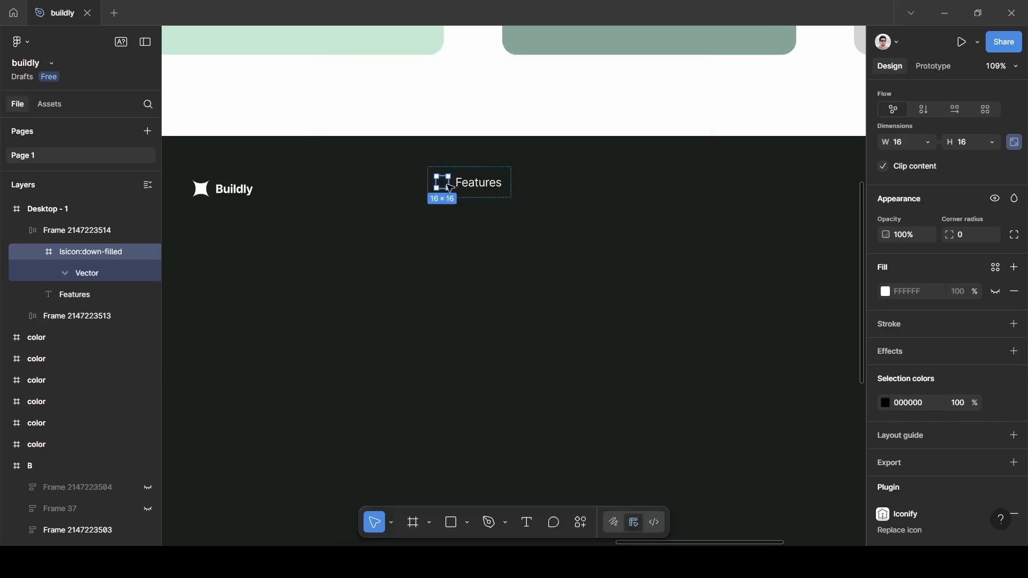
- Reorder the chevron icon to follow the "Features" text and recolour it to white, FFFFFF
left_click_drag(468, 186, 510, 184)
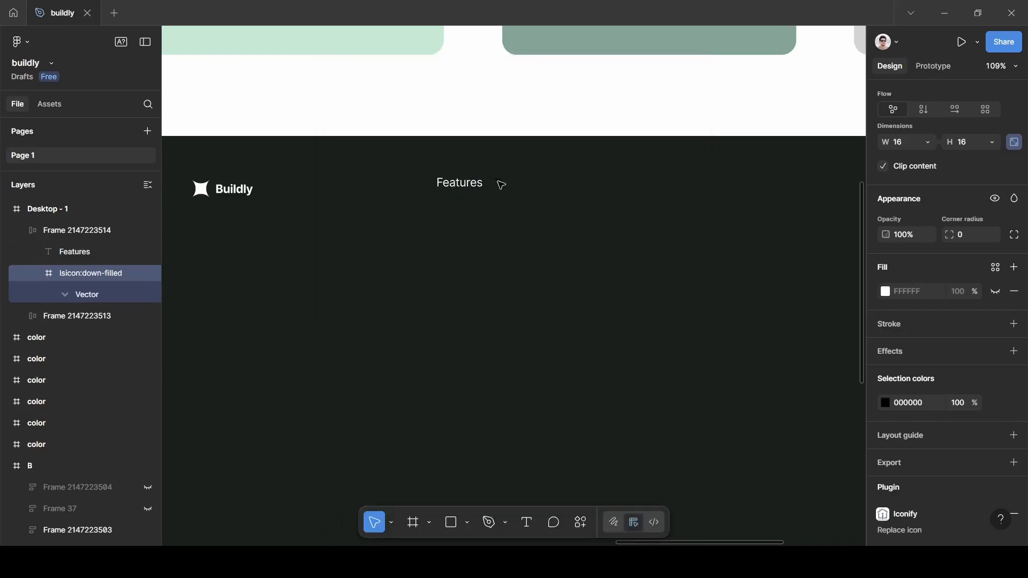
left_click(890, 408)
left_click_drag(768, 298, 651, 170)
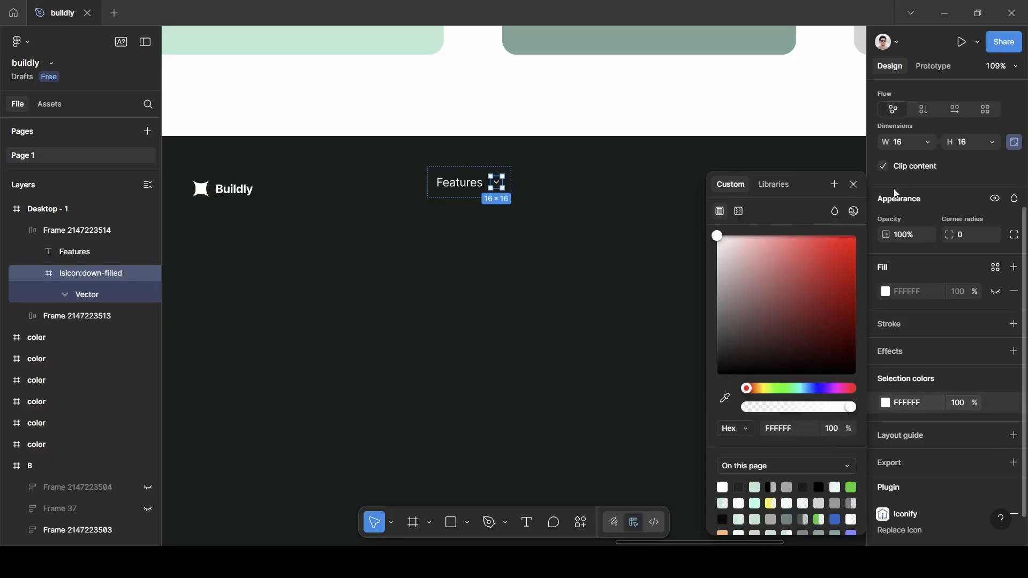
left_click(854, 185)
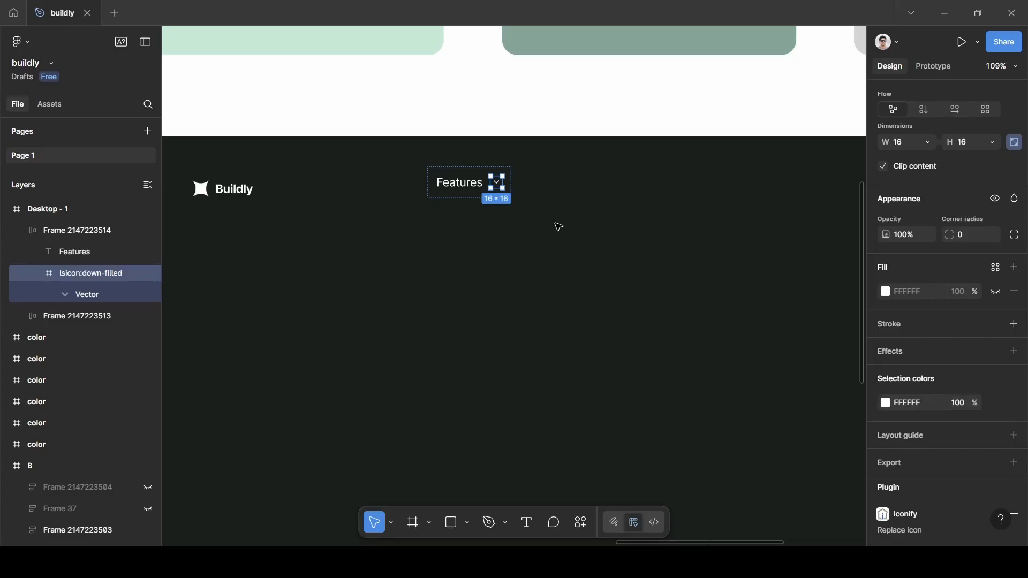
- Scale the chevron icon proportionally to a width of 24, trying 20 first
key("k")
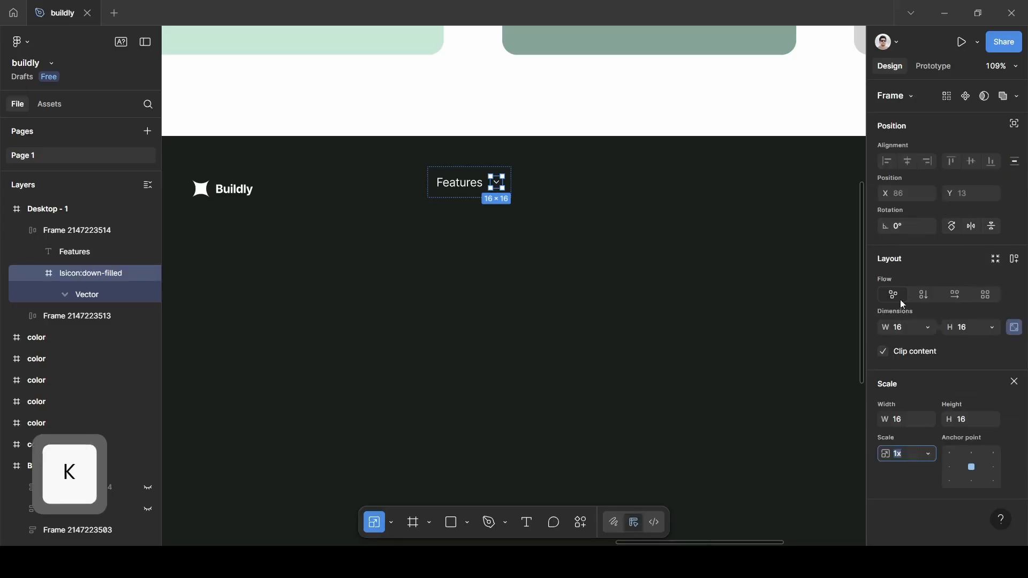
left_click(906, 421)
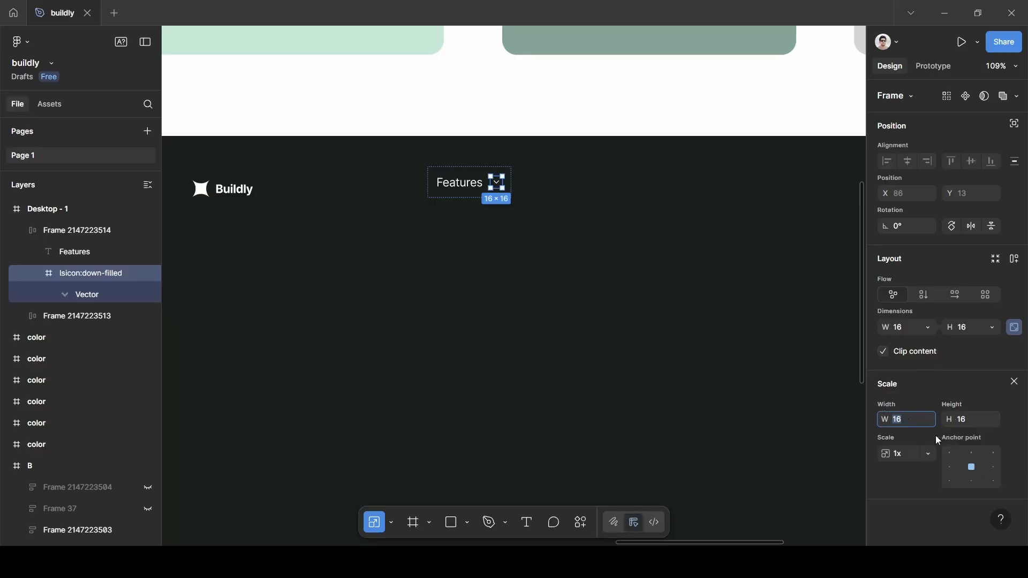
key("BackSpace")
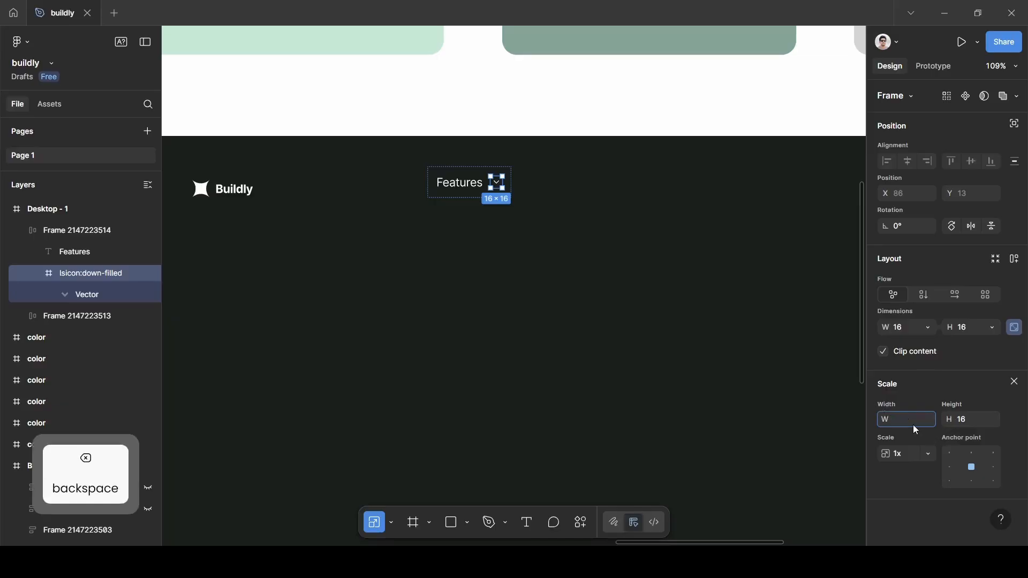
type("20")
left_click(961, 372)
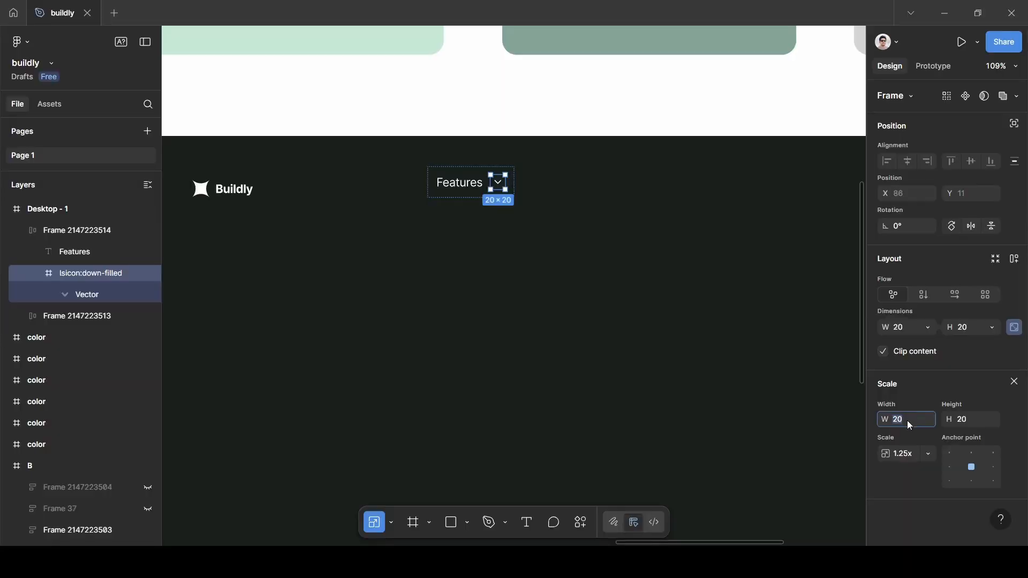
type("24")
left_click(981, 371)
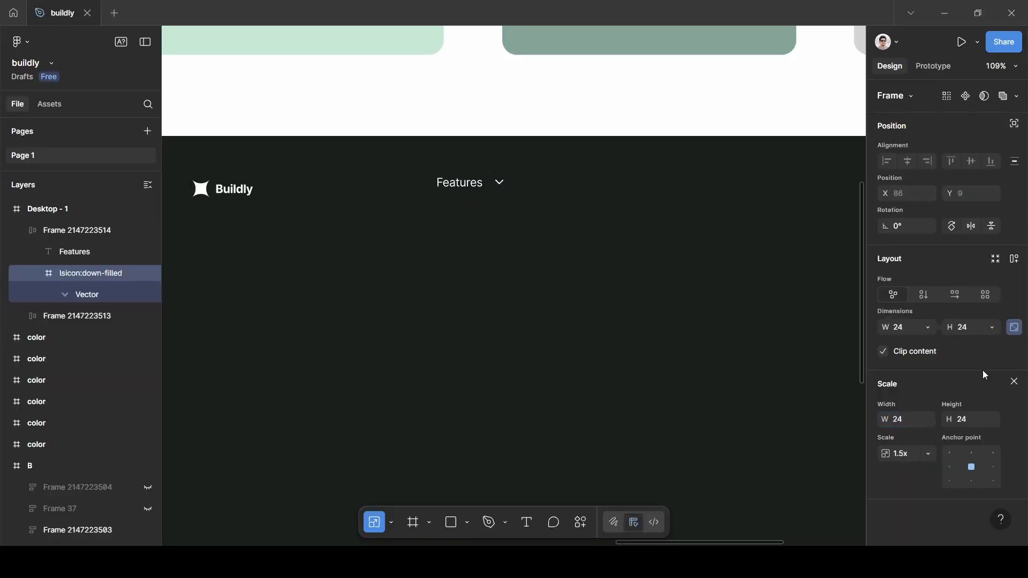
left_click(1012, 383)
- Set the gap between the "Features" text and its chevron to 4
left_click(416, 323)
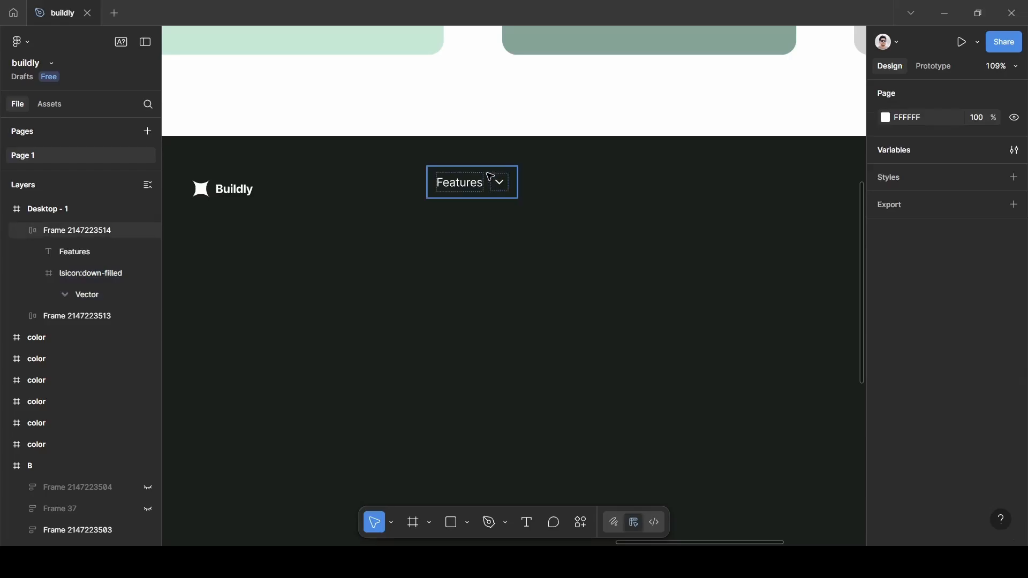
left_click(490, 175)
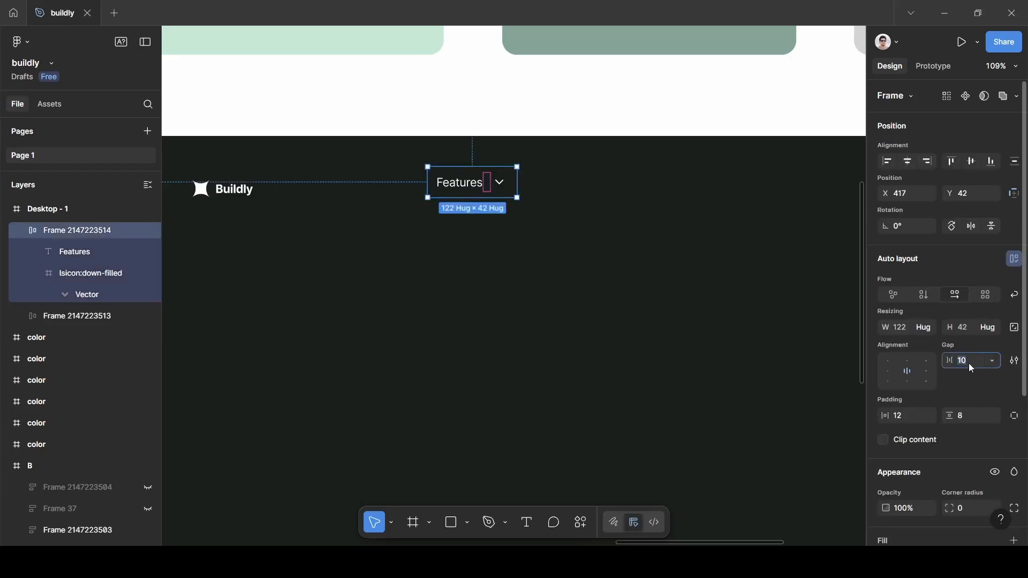
type("4")
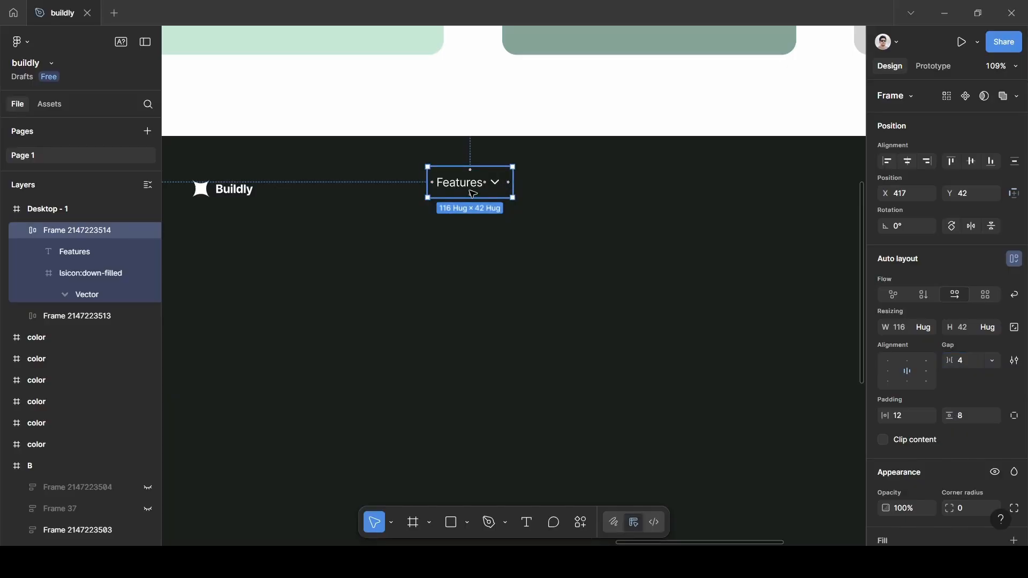
- Duplicate the "Features" menu item, place the copy beside it in the header, and change its text to "Case Studies"
key("ctrl+d")
left_click_drag(473, 194, 563, 186)
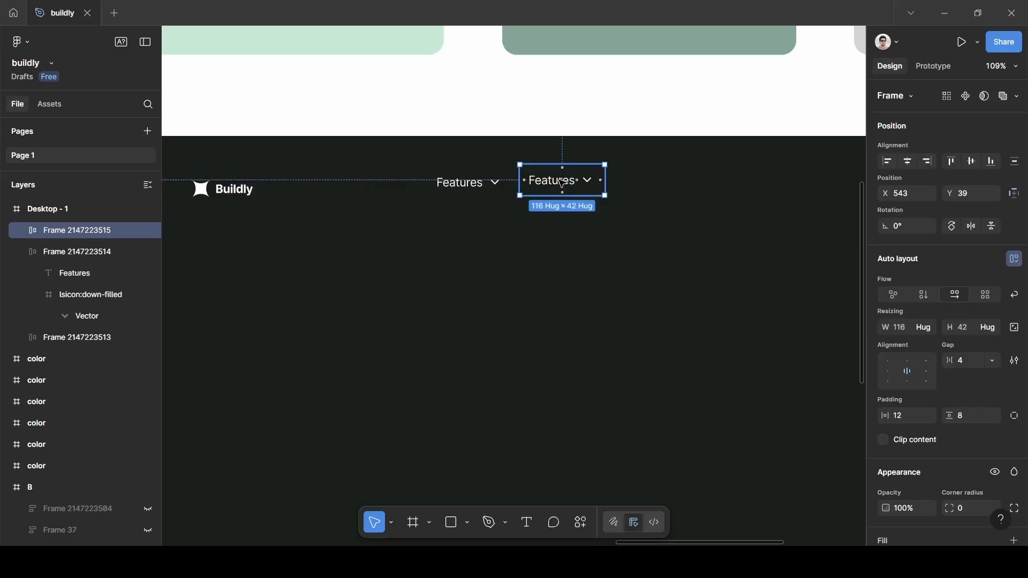
left_click(562, 183)
double_click(562, 190)
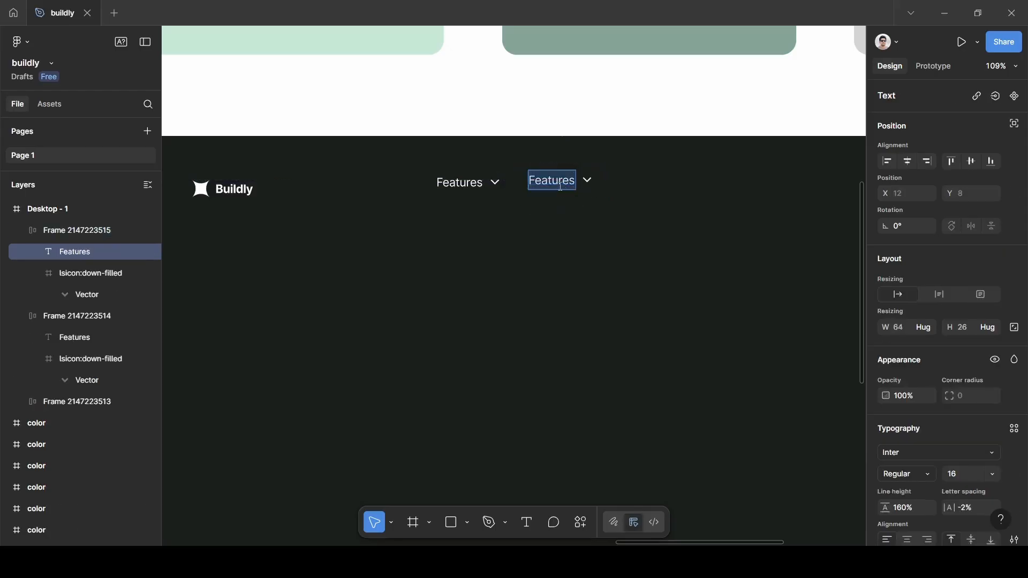
key("BackSpace")
type("Ca")
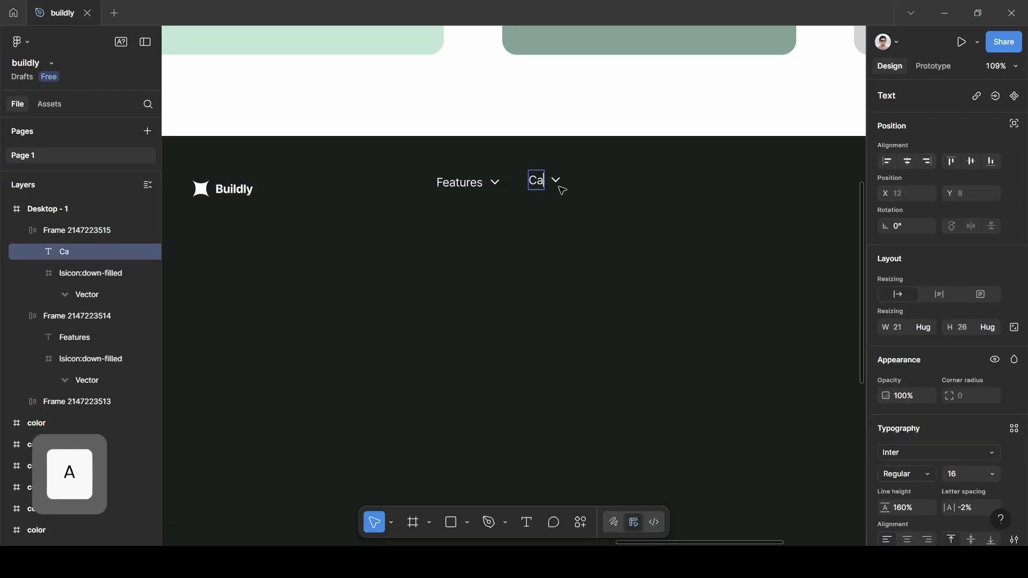
type("se Studies")
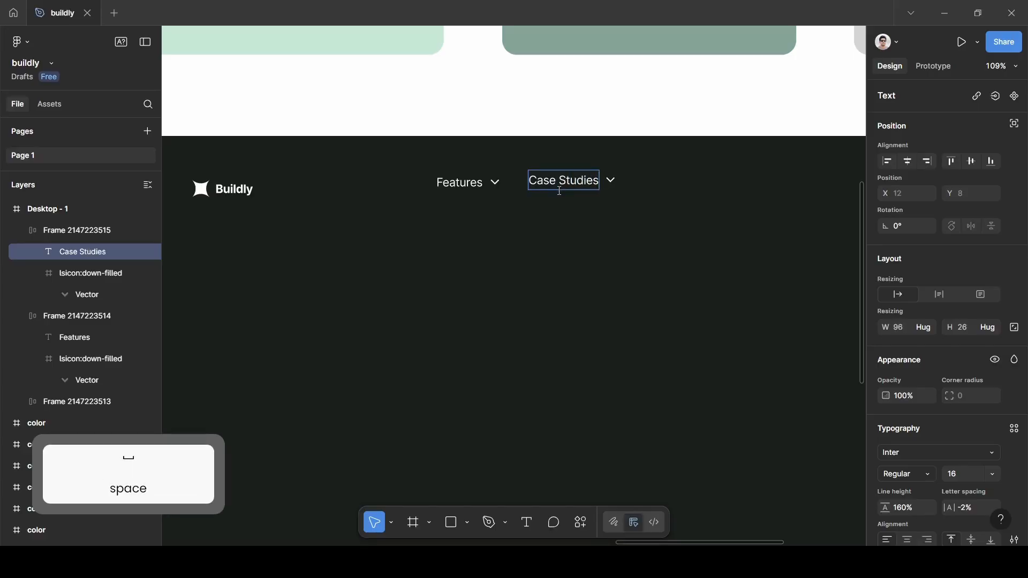
key("Escape")
key("Escape")
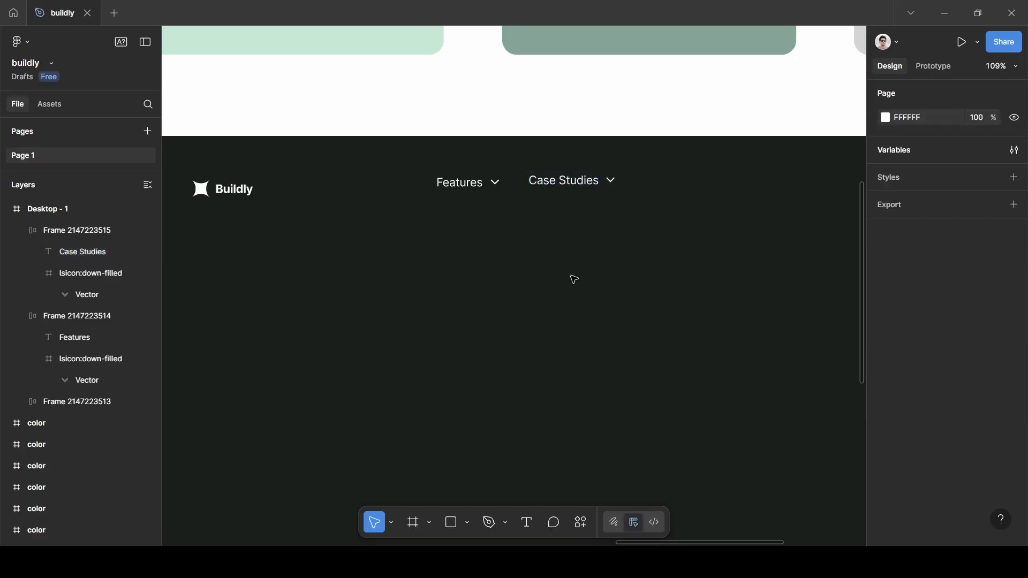
- Duplicate the "Case Studies" menu item to its right and delete the chevron icon from the copy
scroll(535, 165, "down", 1, "ctrl")
left_click(533, 161)
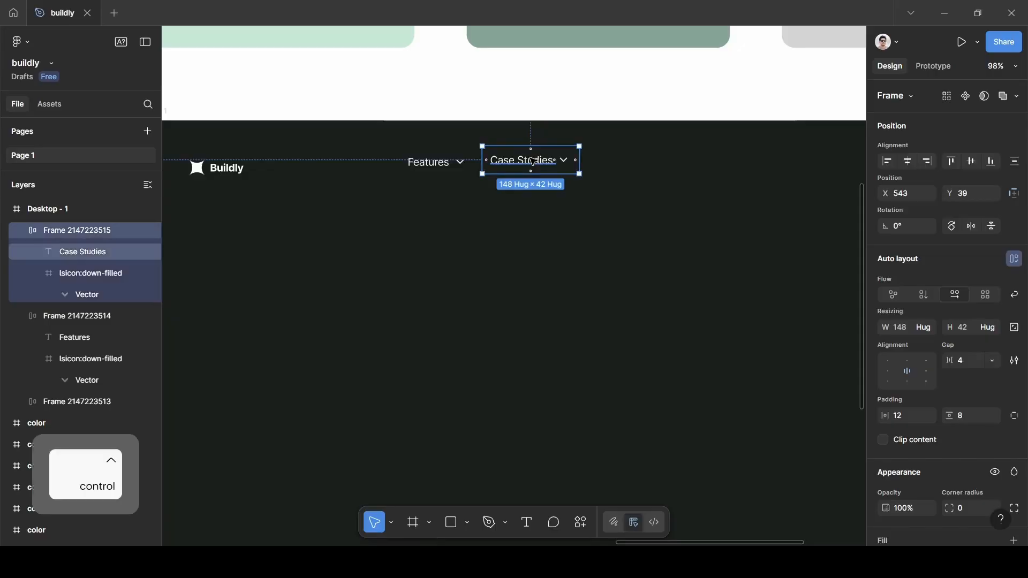
key("ctrl+d")
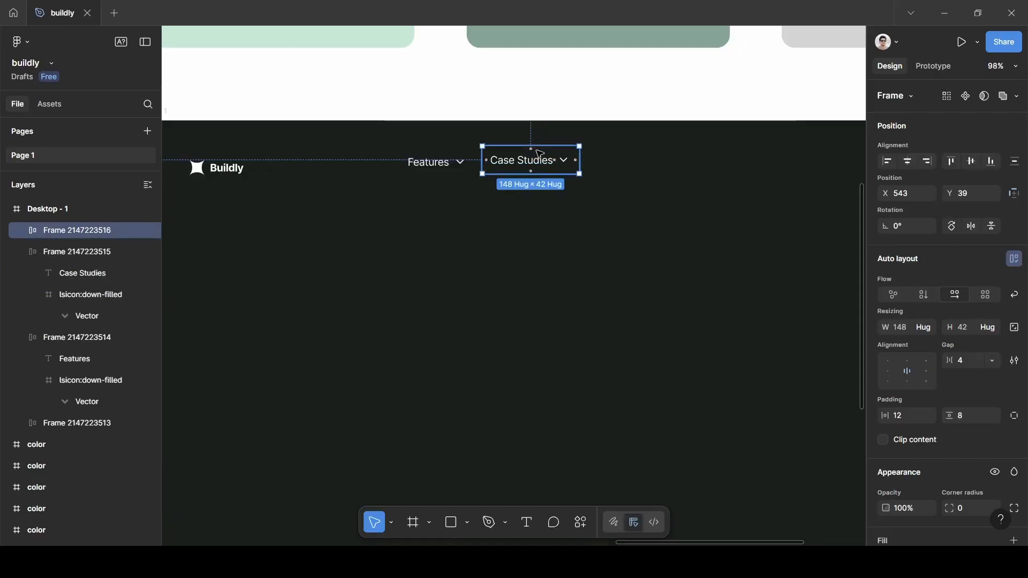
left_click_drag(533, 149, 648, 151)
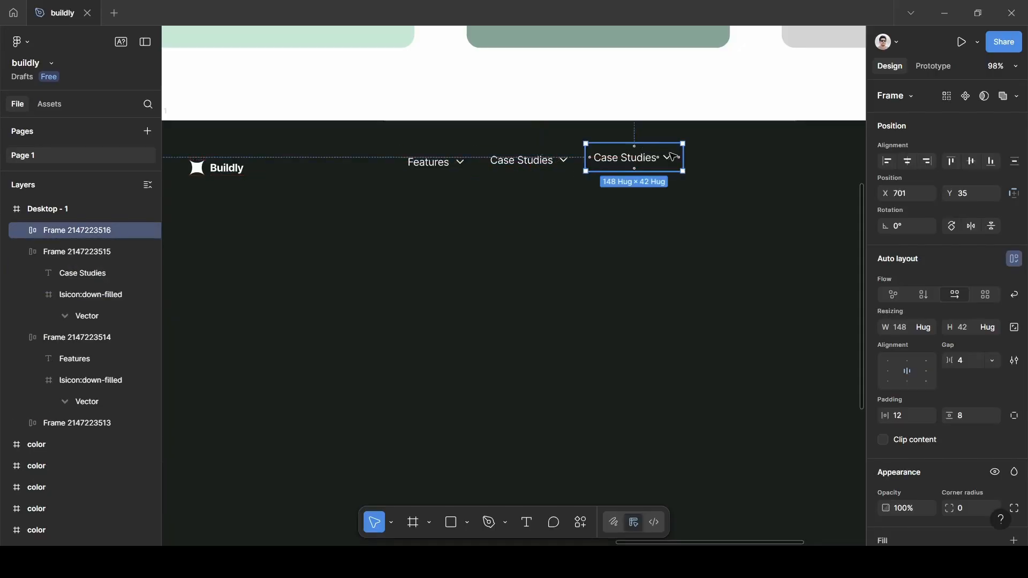
left_click(670, 159)
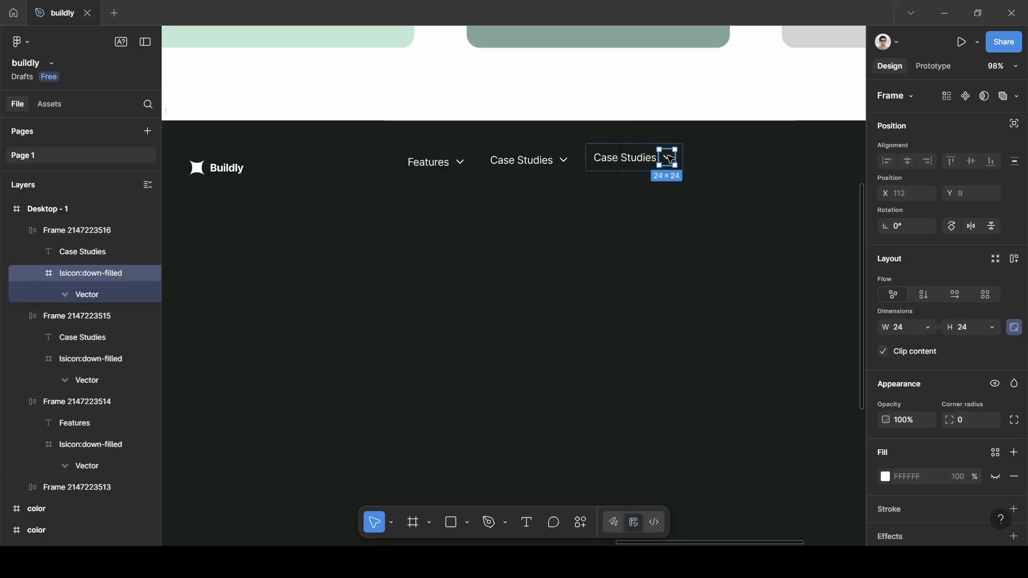
key("Delete")
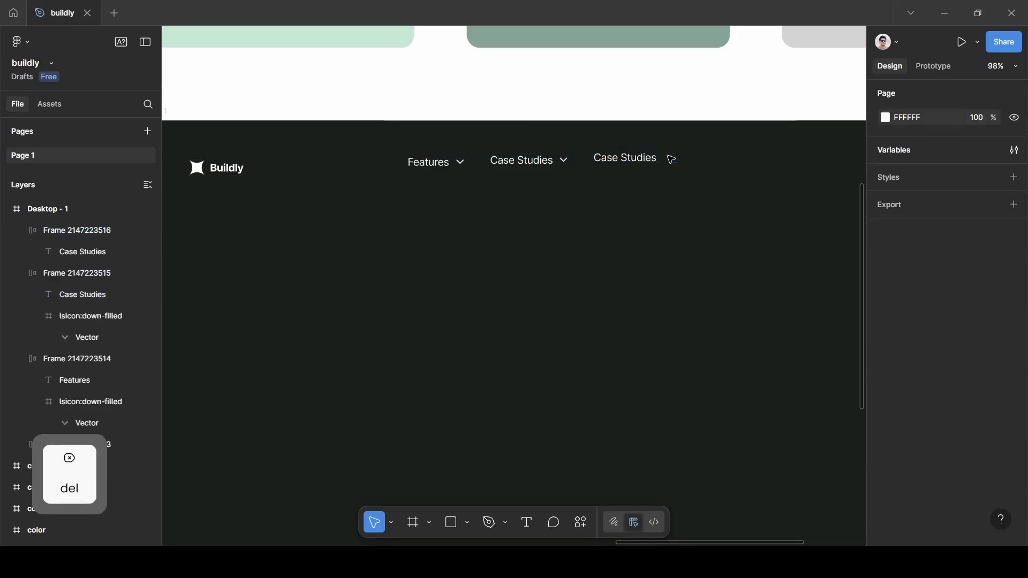
- Change the text of the chevron-free menu item to "Integrations"
left_click(621, 159)
double_click(620, 159)
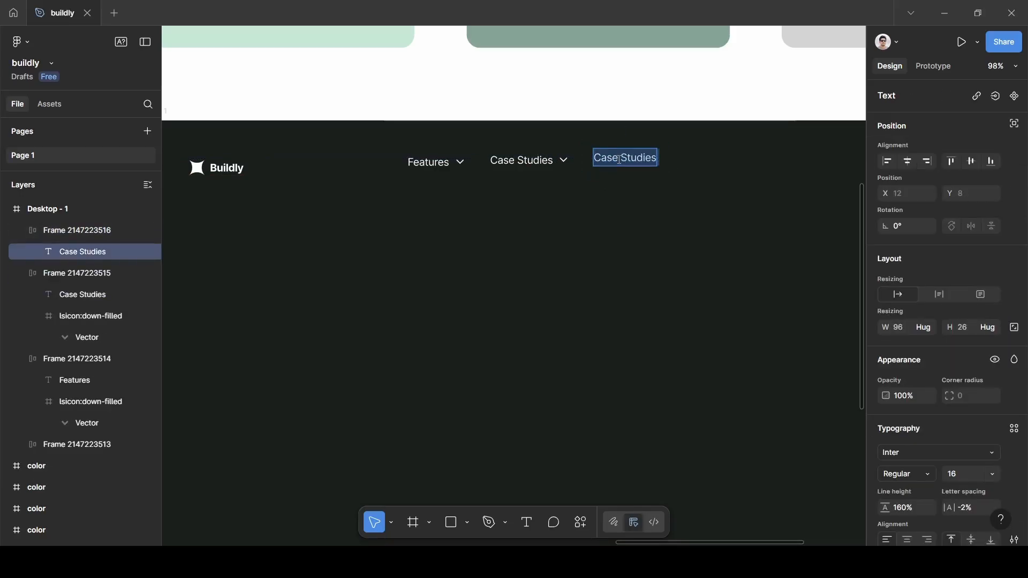
key("BackSpace")
type("I")
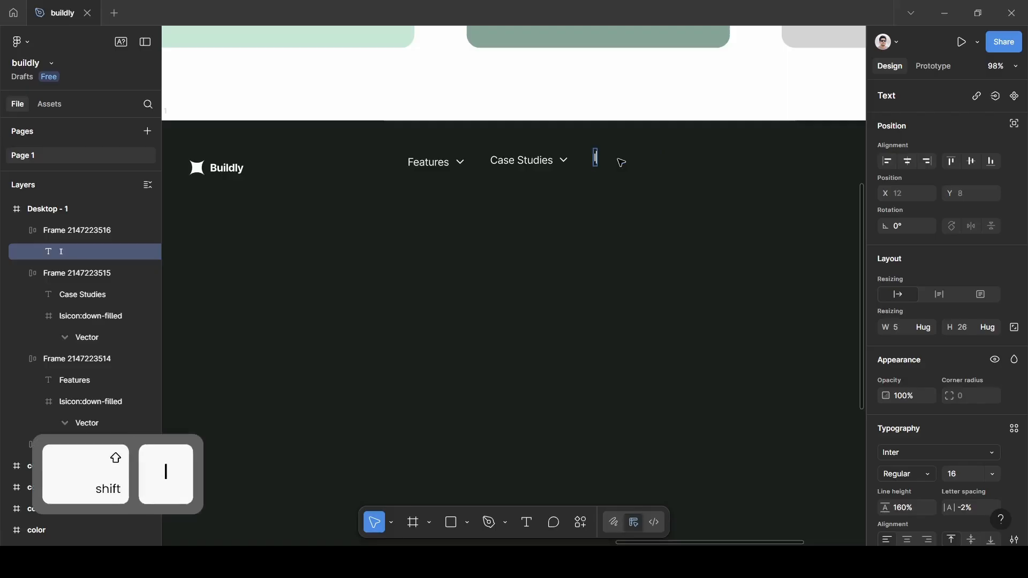
type("ntegrations")
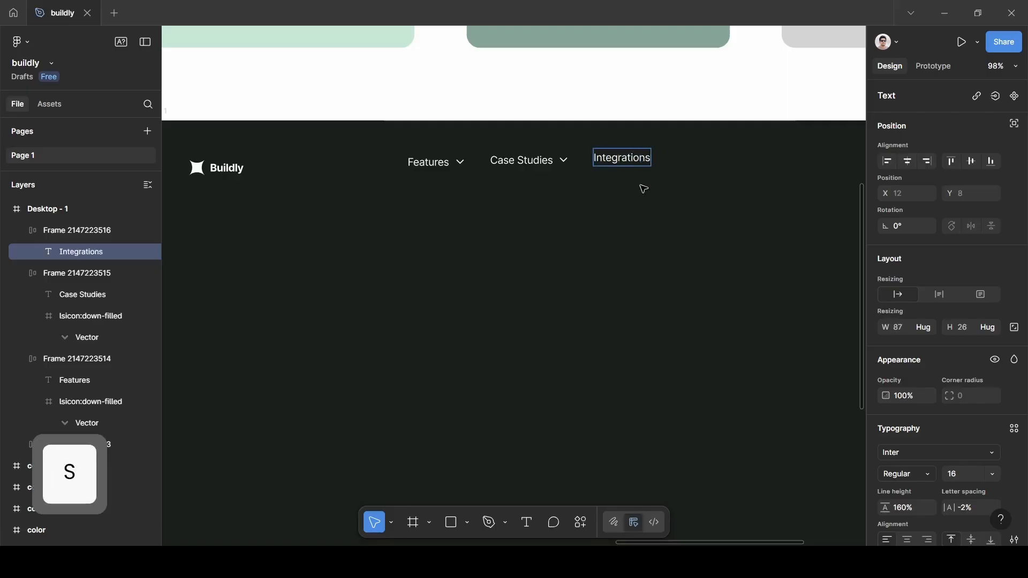
key("Escape")
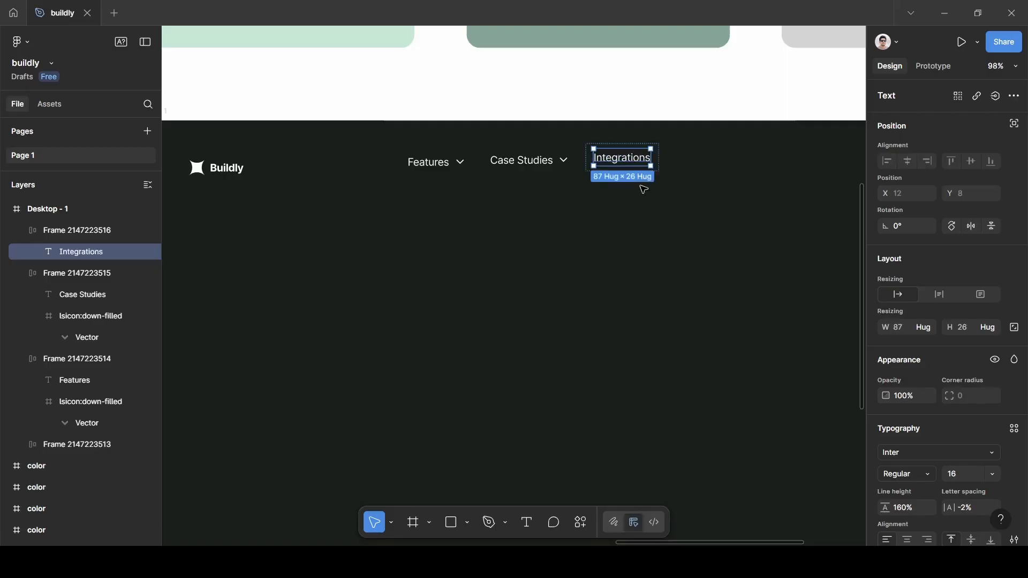
left_click(613, 238)
- Duplicate the "Integrations" menu item to its right and change the copy's text to "Docs"
left_click(616, 149)
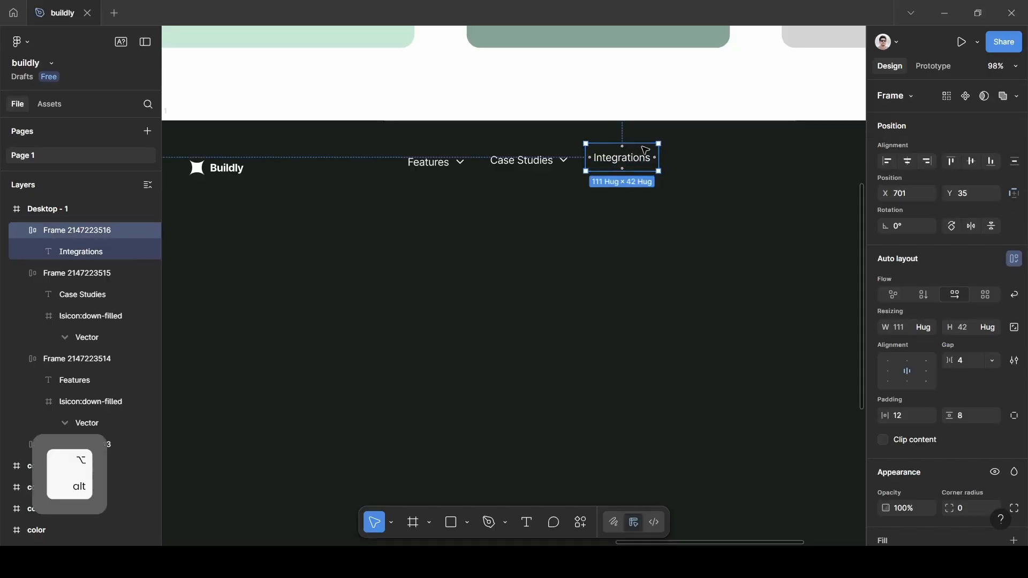
left_click_drag(615, 149, 698, 148)
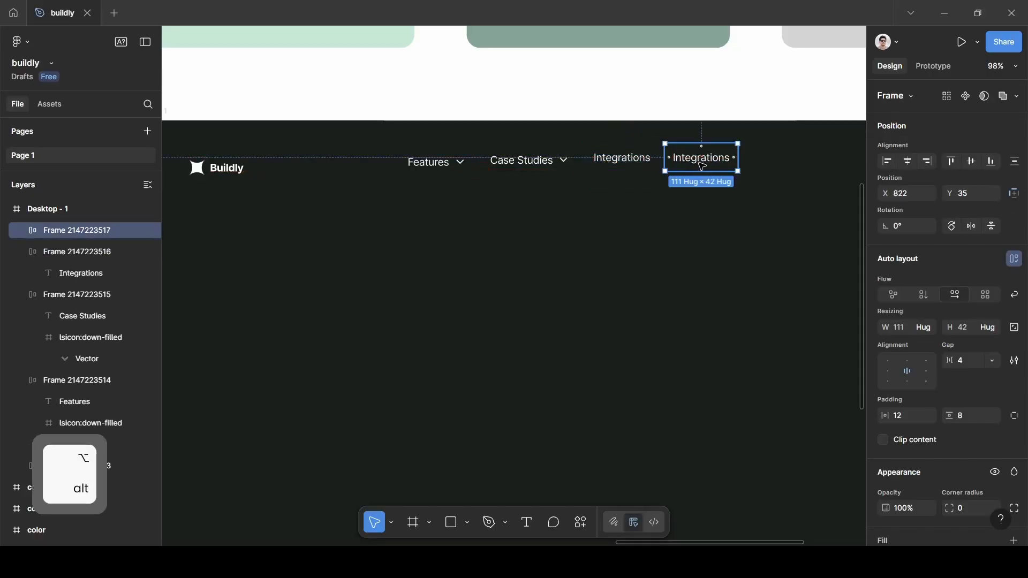
double_click(699, 159)
key("BackSpace")
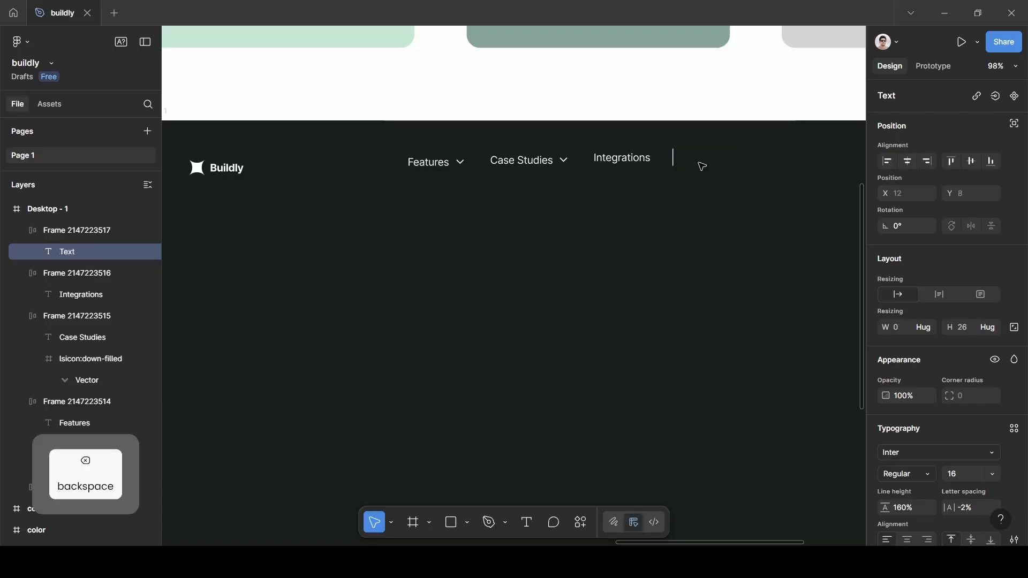
type("Docs")
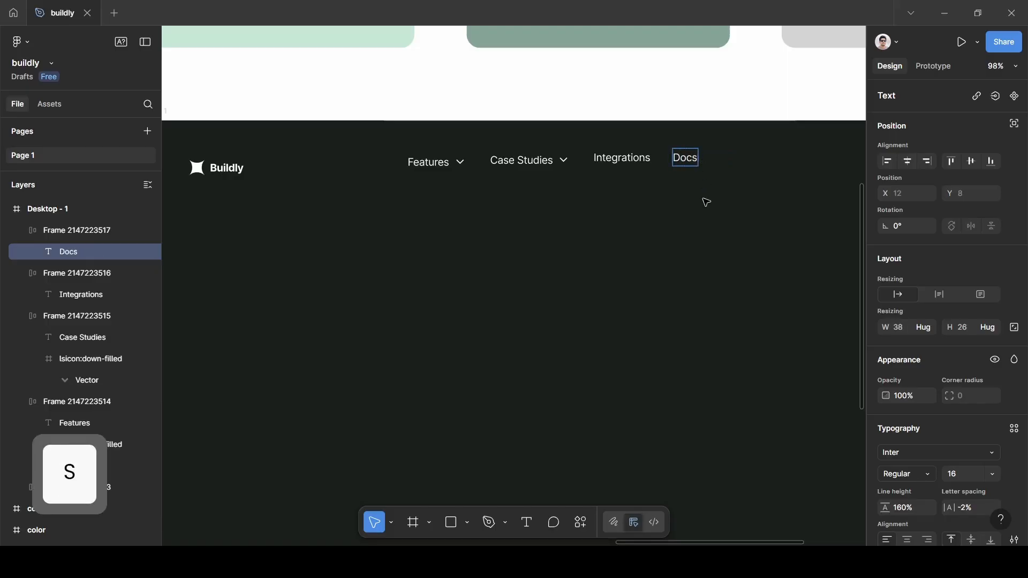
key("Escape")
left_click(705, 205)
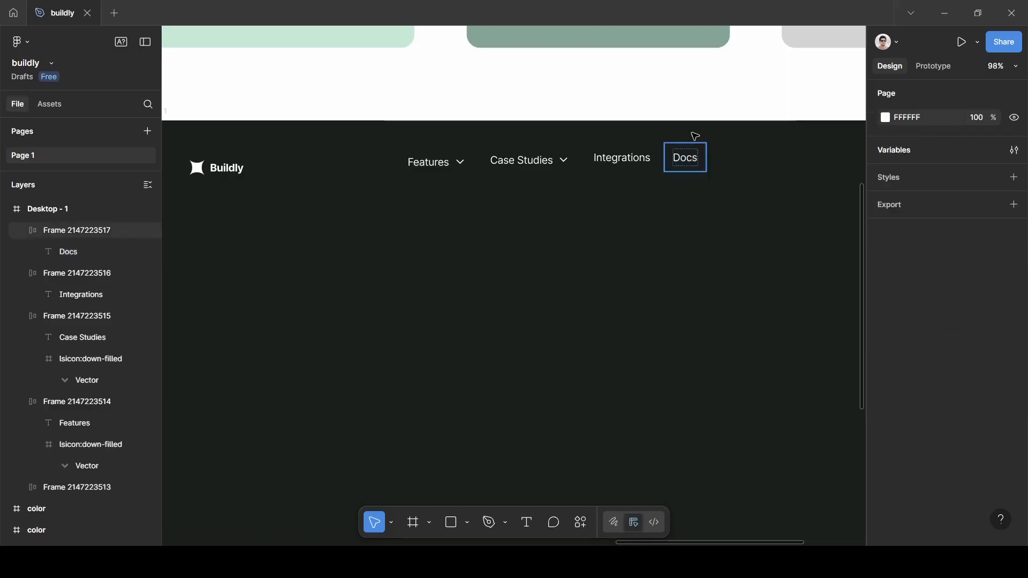
- Duplicate the "Docs" menu item to its right and change the copy's text to "Blogs"
left_click(687, 148)
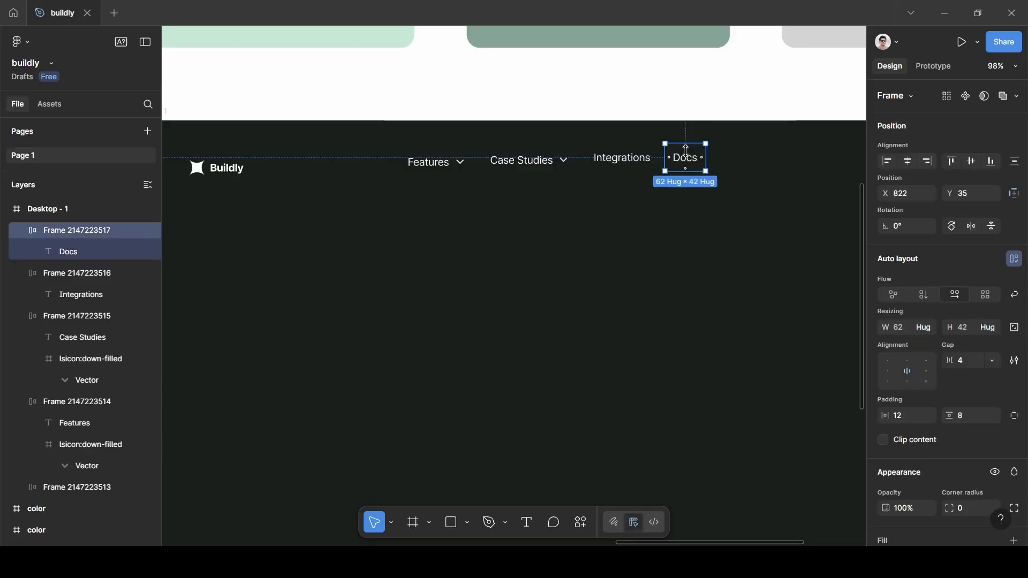
left_click_drag(688, 151, 753, 152)
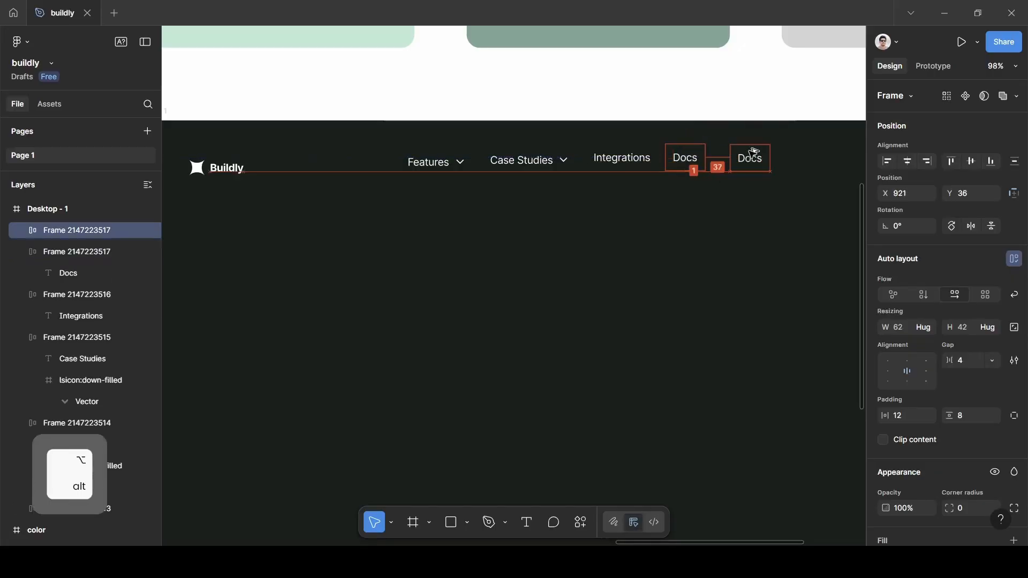
double_click(750, 160)
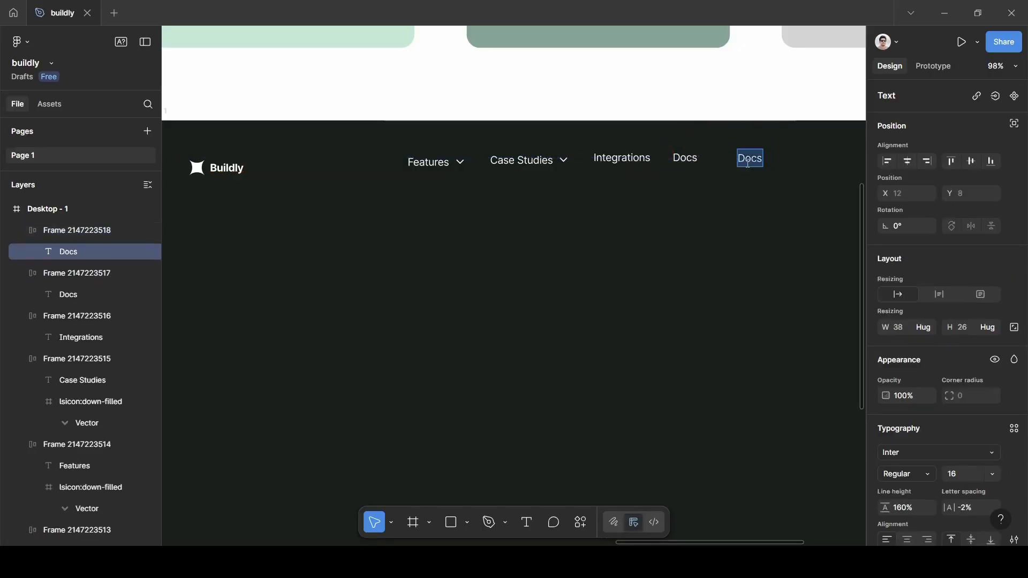
key("BackSpace")
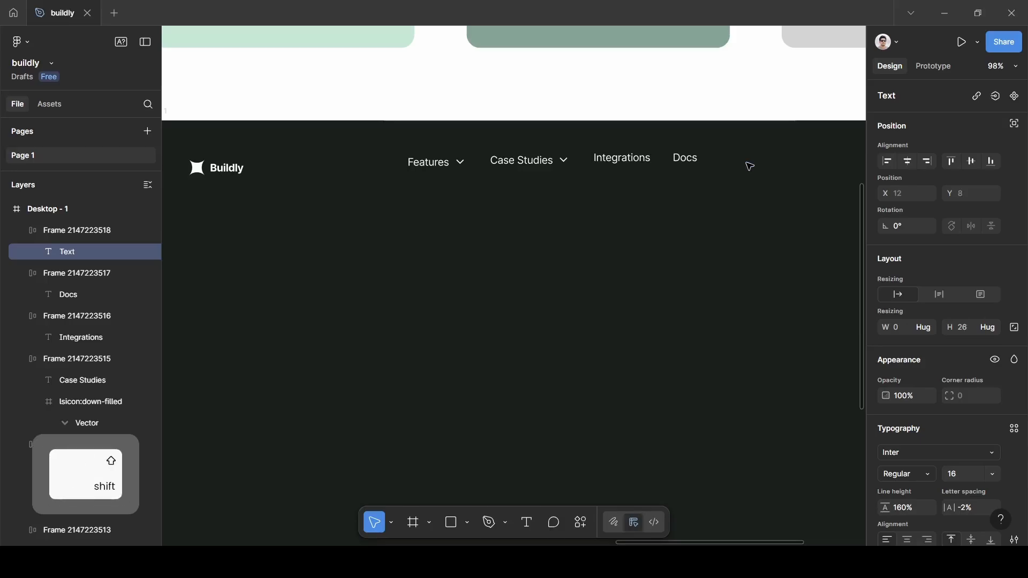
type("Blogs")
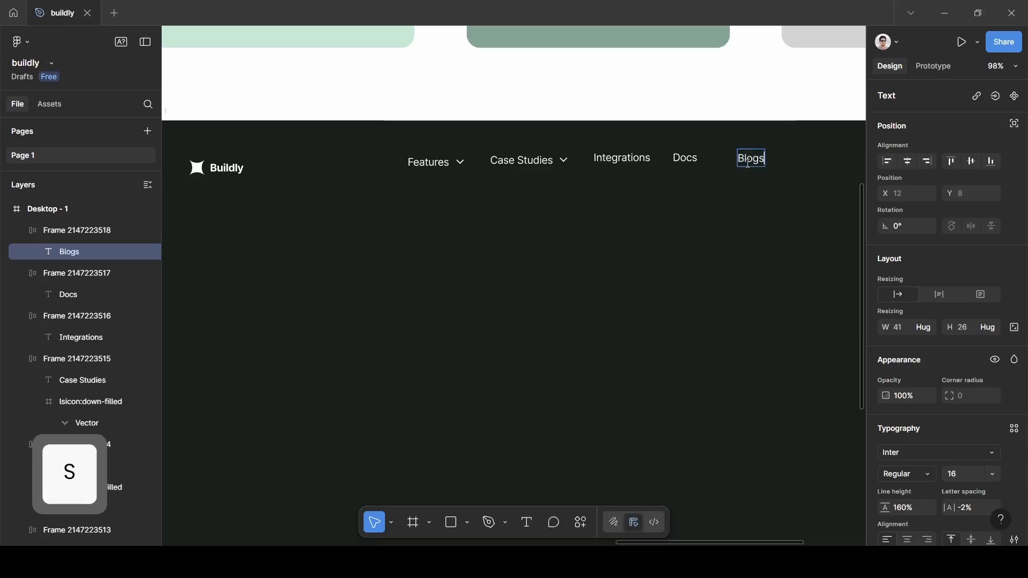
left_click(762, 218)
left_click(761, 219)
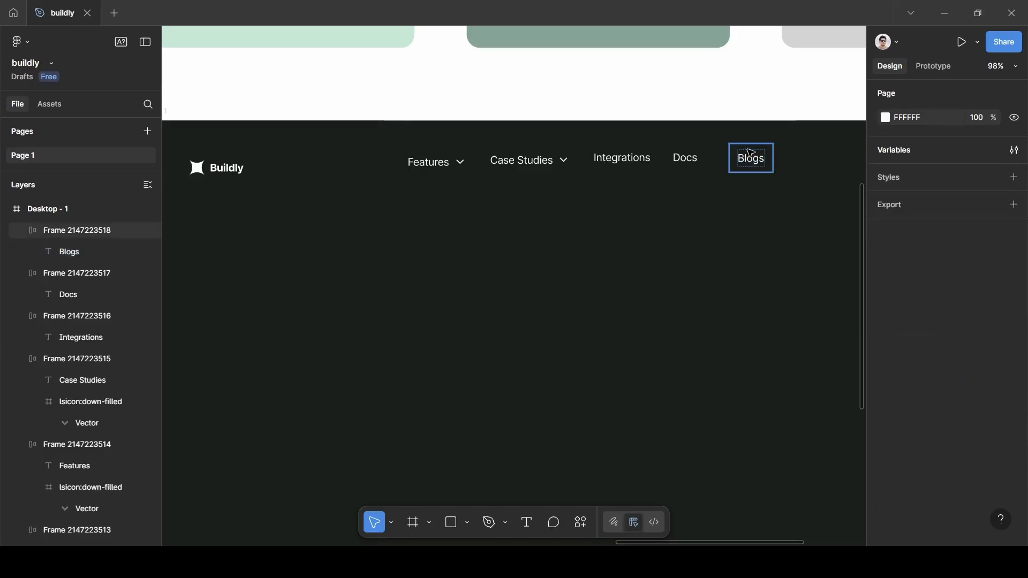
- Wrap the five menu items from "Features" to "Blogs" in a horizontal auto layout with a gap of 24
left_click(751, 153)
left_click(683, 159, "shift")
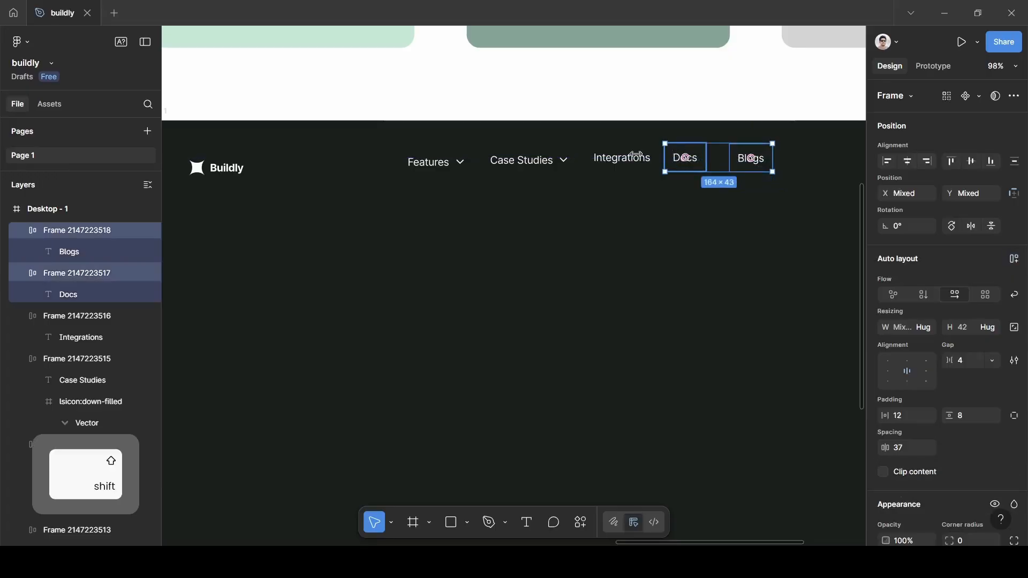
left_click(618, 159, "shift")
left_click(518, 159, "shift")
left_click(433, 159, "shift")
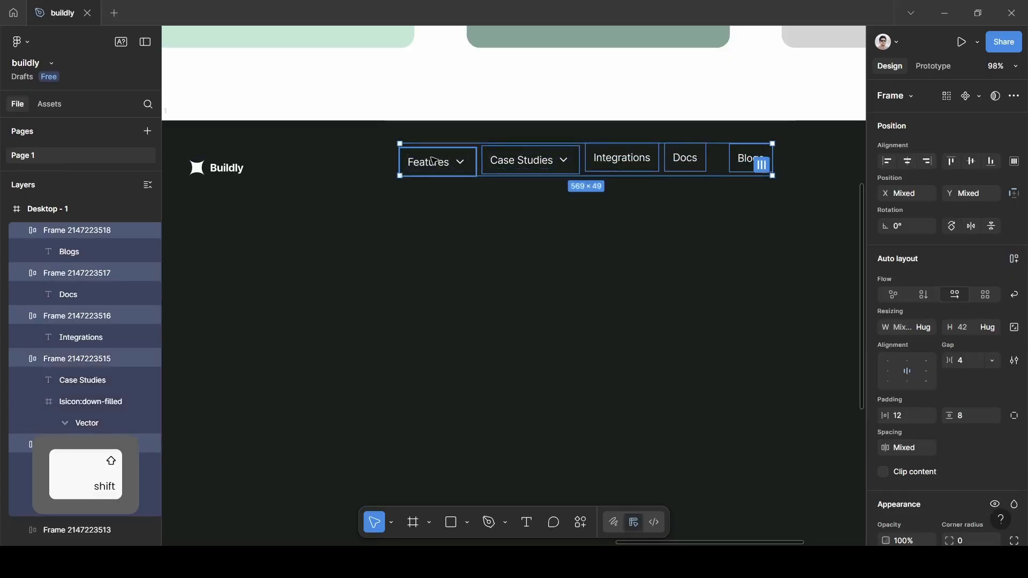
key("shift+a")
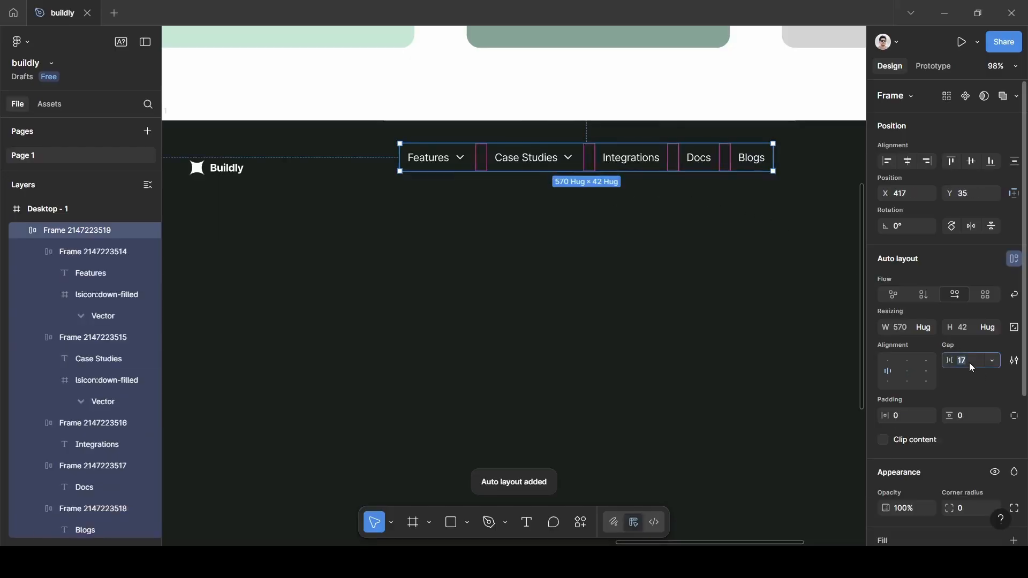
key("BackSpace")
type("24")
left_click(978, 393)
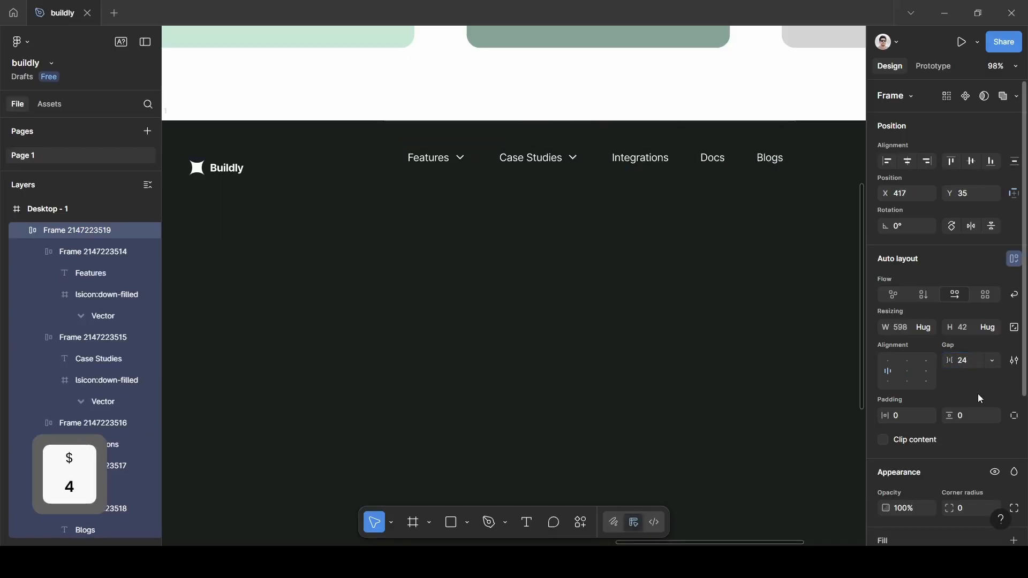
left_click(636, 287)
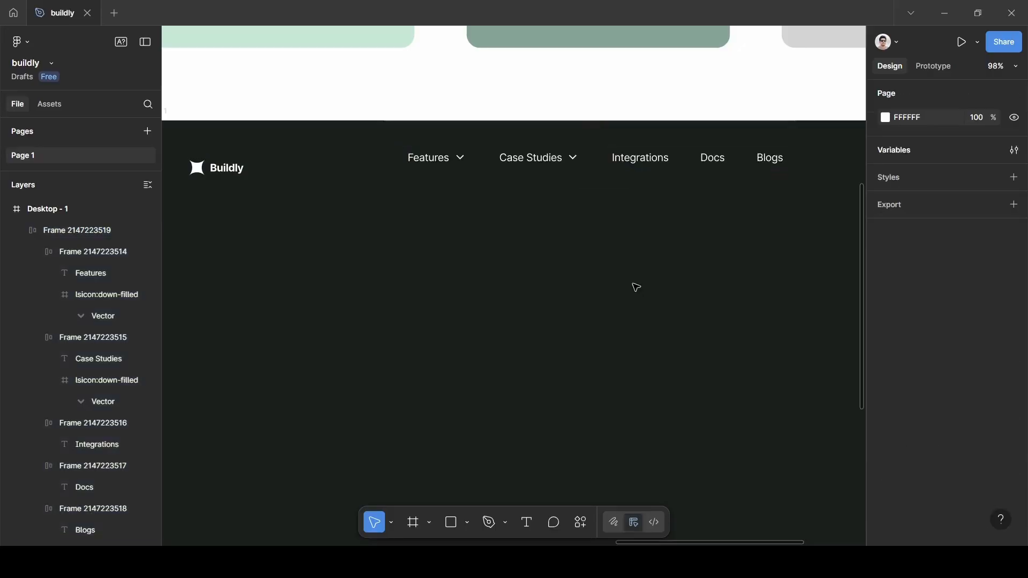
- Add the text "Get started Free" in the header, to the right of the "Blogs" menu item
scroll(634, 287, "right", 5)
scroll(631, 284, "up", 2)
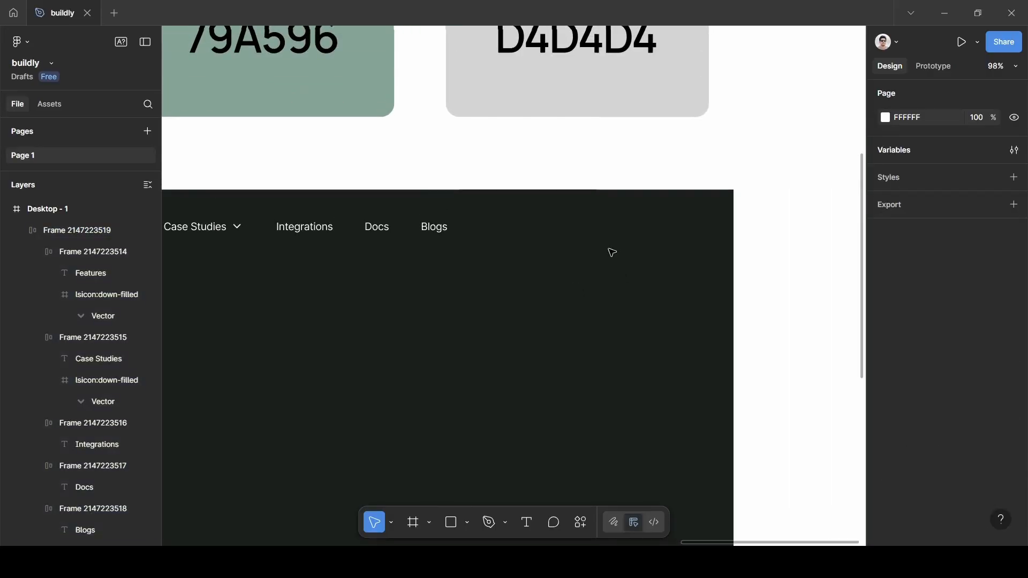
scroll(616, 265, "up", 1)
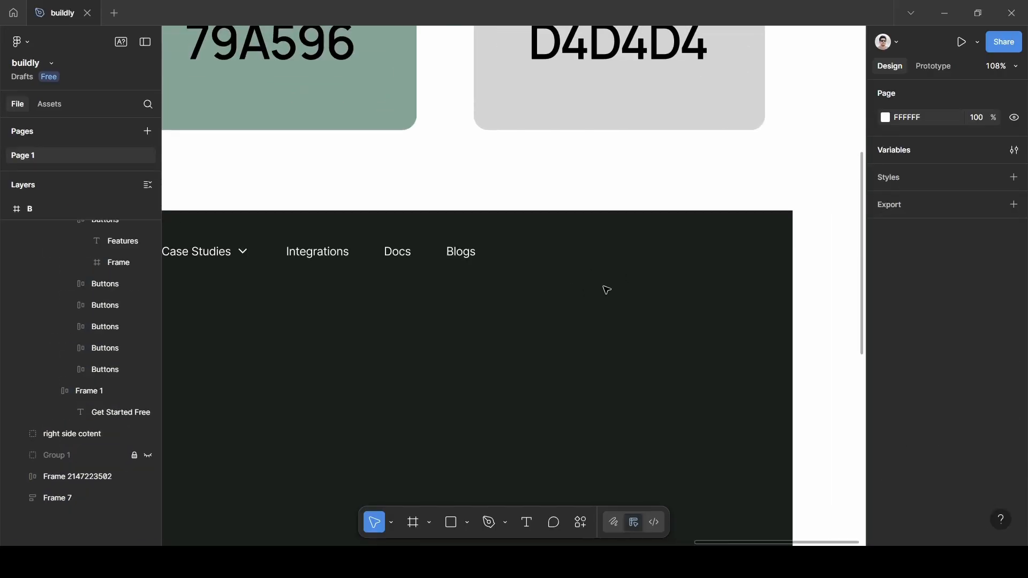
key("t")
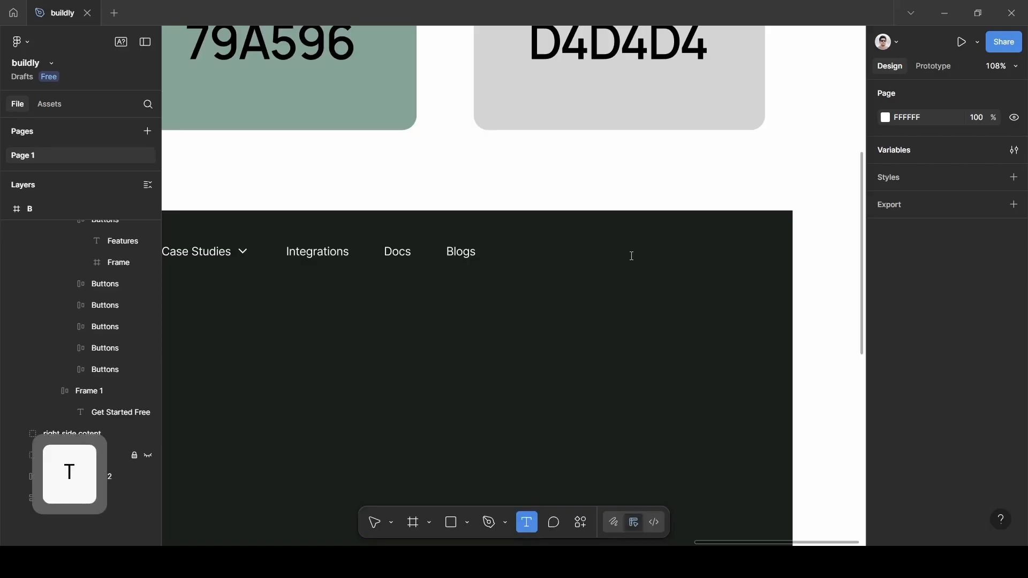
left_click(631, 256)
type("Get")
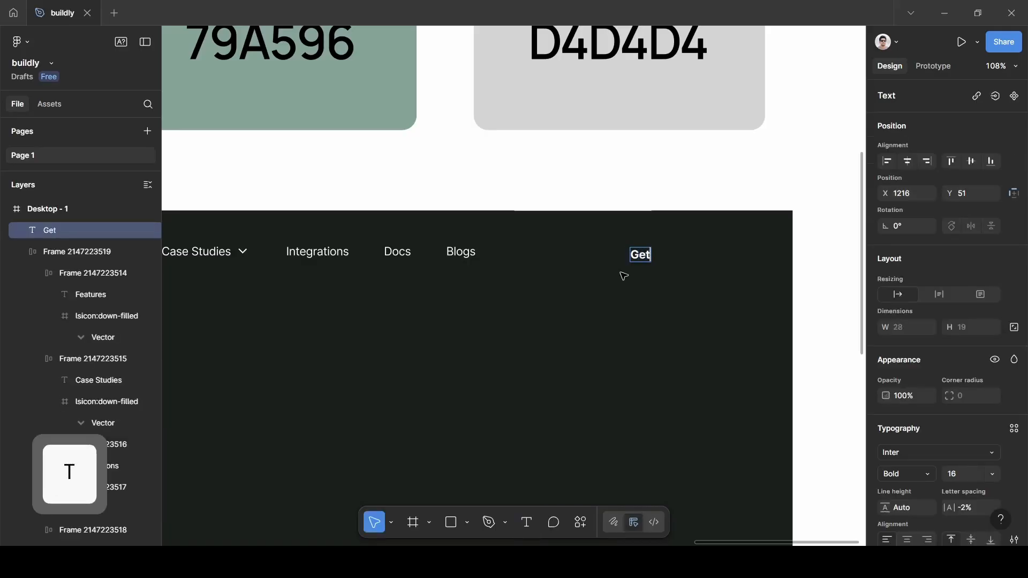
type(" started")
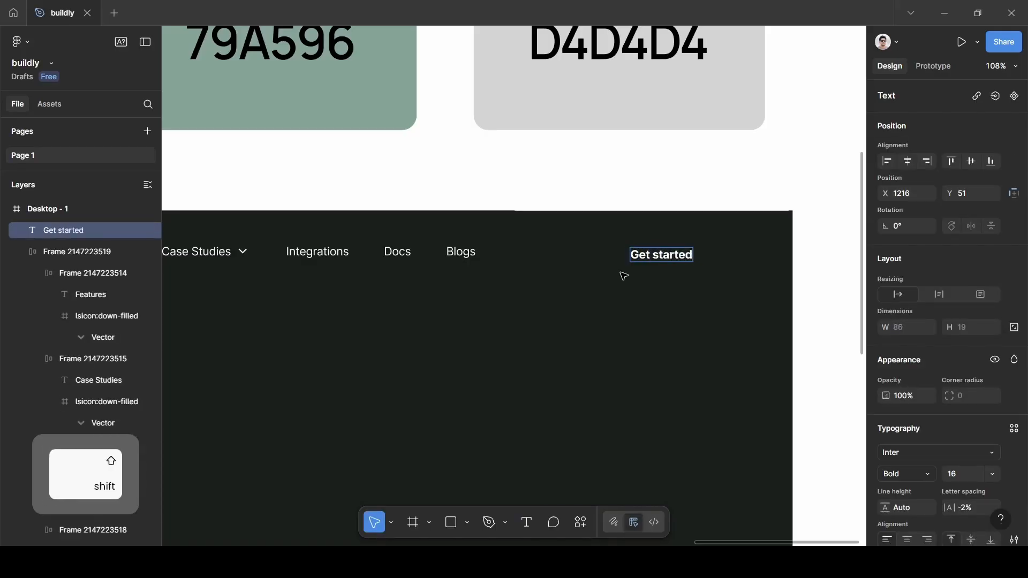
type(" Free")
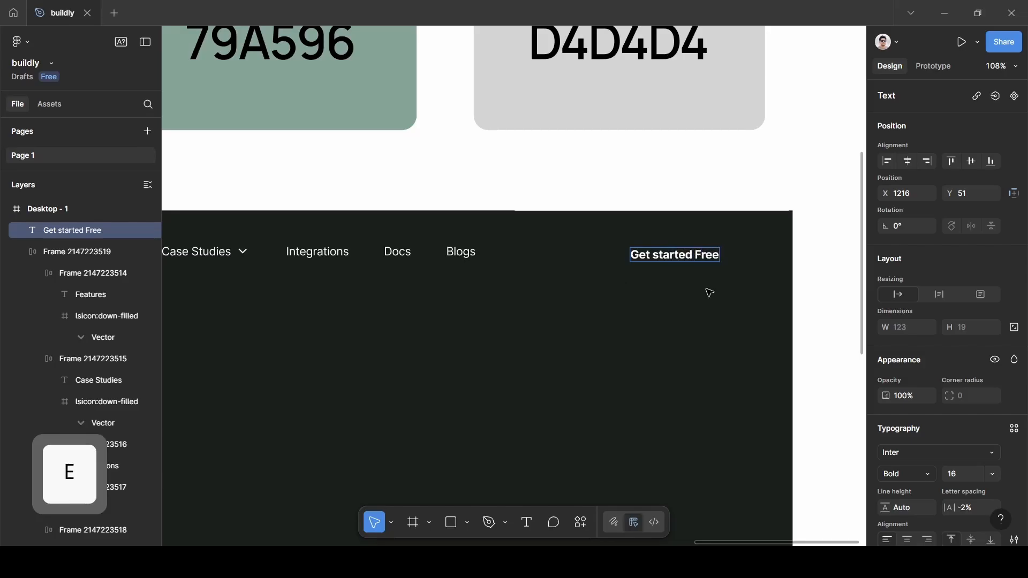
key("Escape")
- Wrap the "Get started Free" text in an auto layout with 16 horizontal and 12 vertical padding
scroll(974, 440, "down", 3)
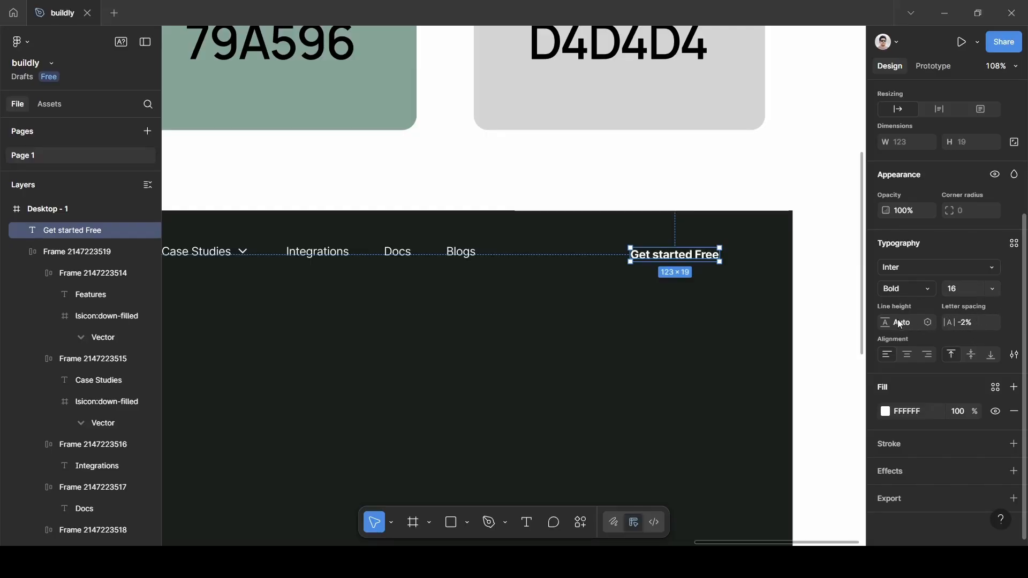
left_click(736, 298)
left_click(684, 263)
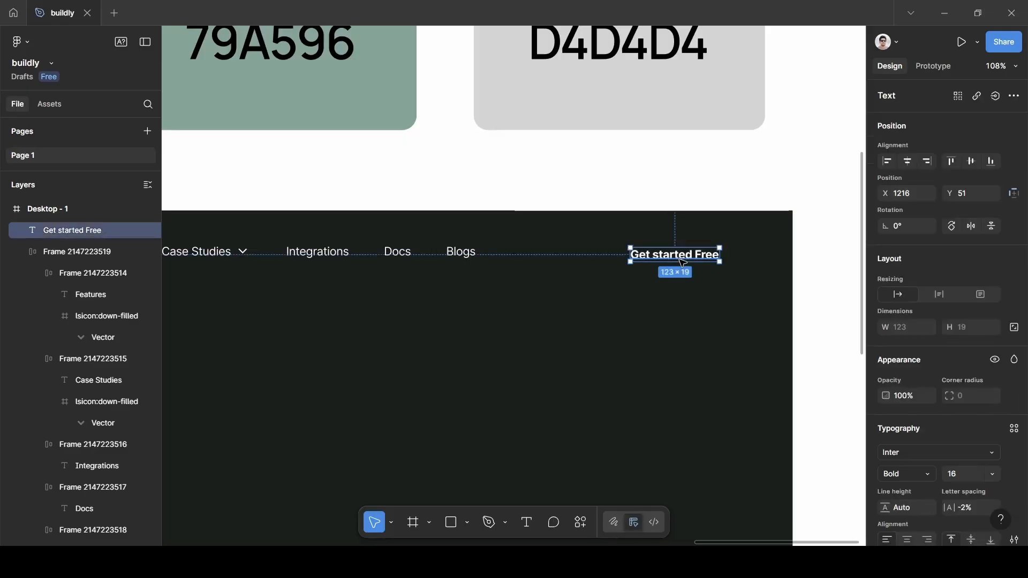
key("shift+a")
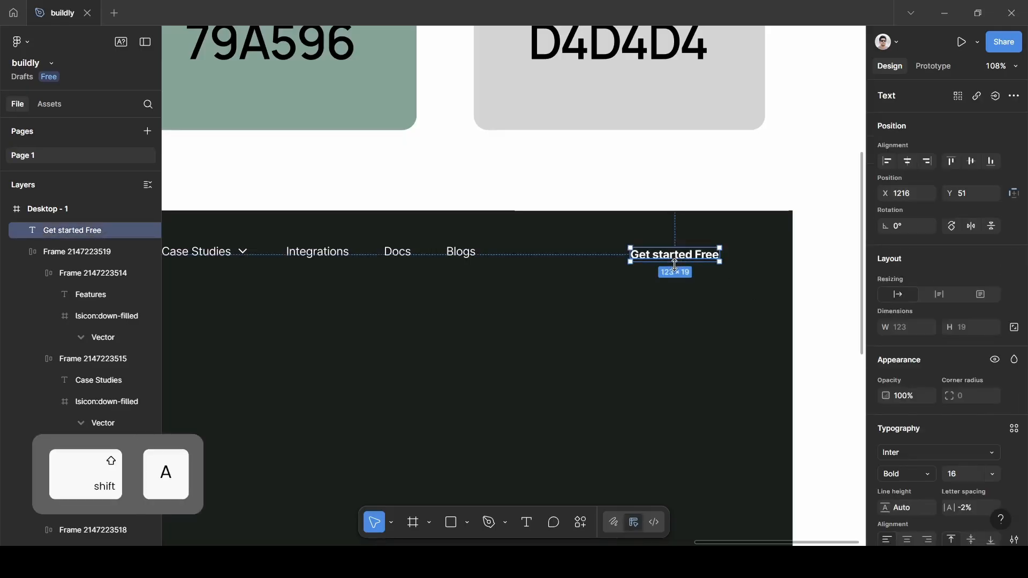
scroll(897, 374, "down", 2)
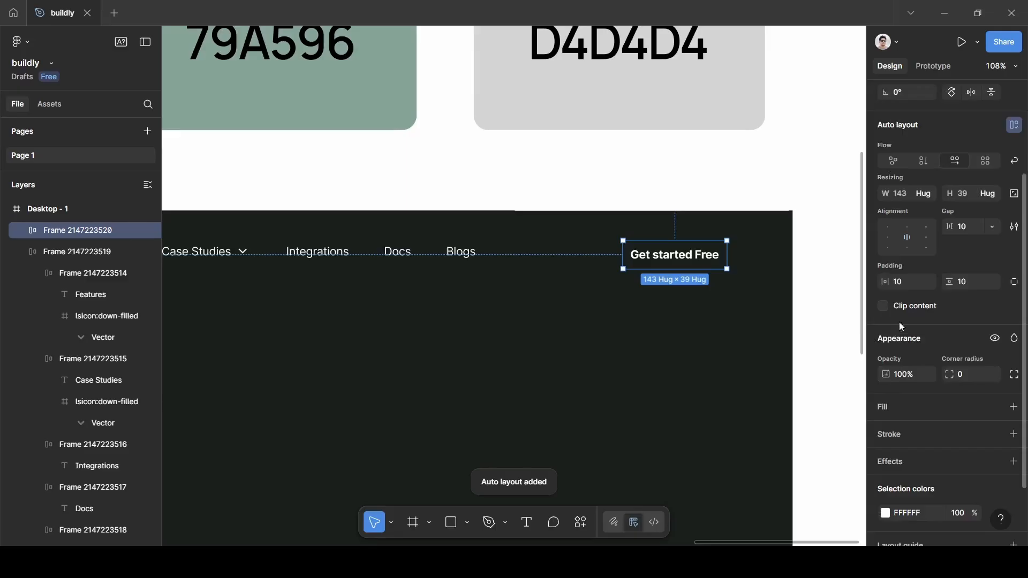
left_click(899, 284)
key("BackSpace")
type("16")
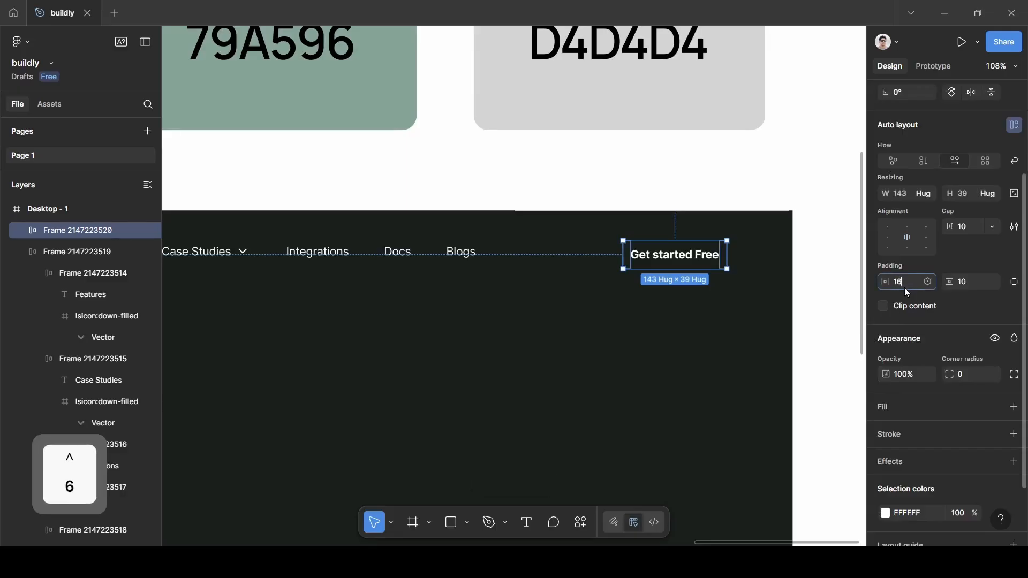
left_click(973, 284)
key("BackSpace")
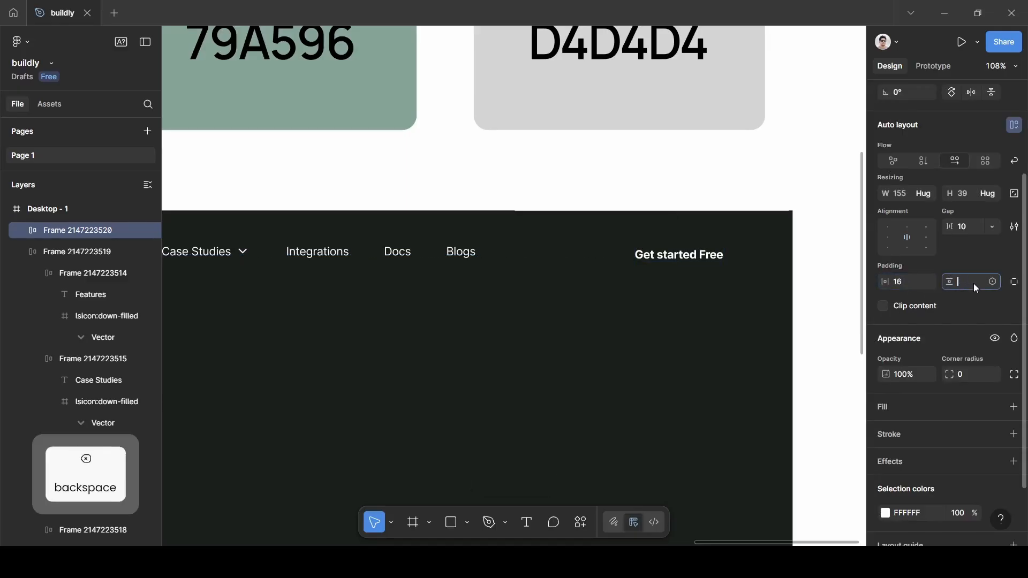
type("2")
key("Return")
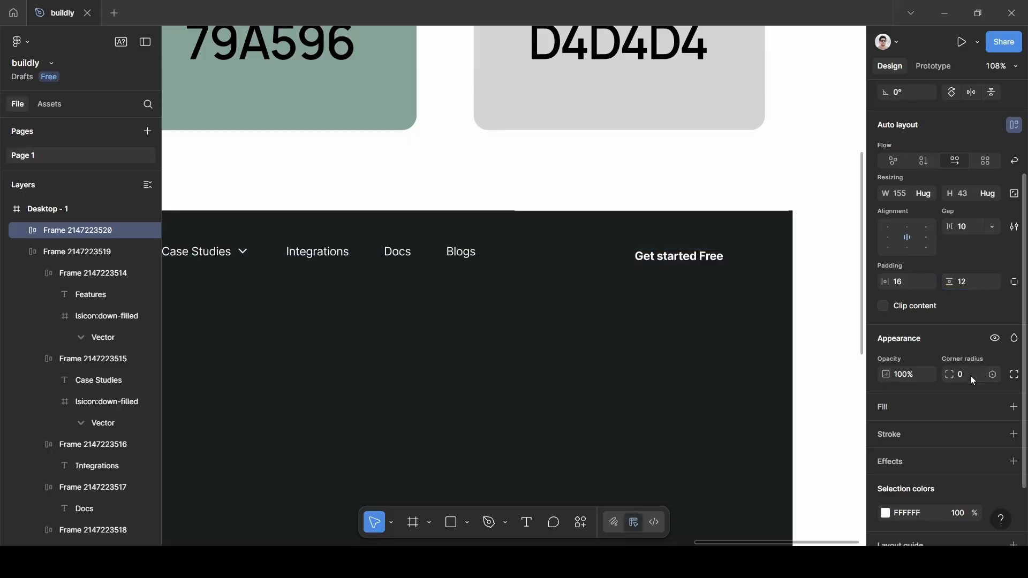
- Set the corner radius of the "Get started Free" button frame to 100
left_click(970, 375)
key("BackSpace")
type("100")
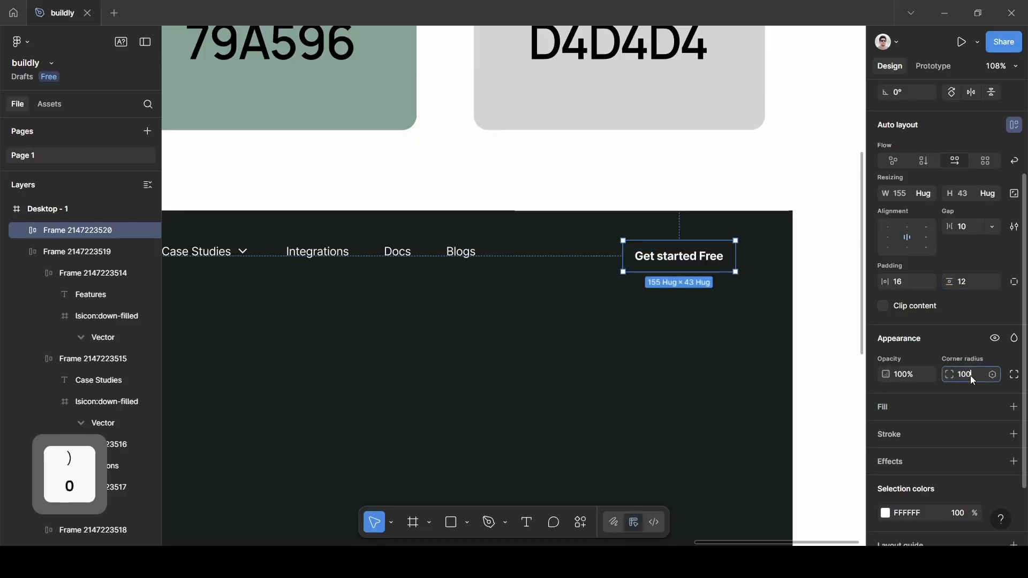
key("Return")
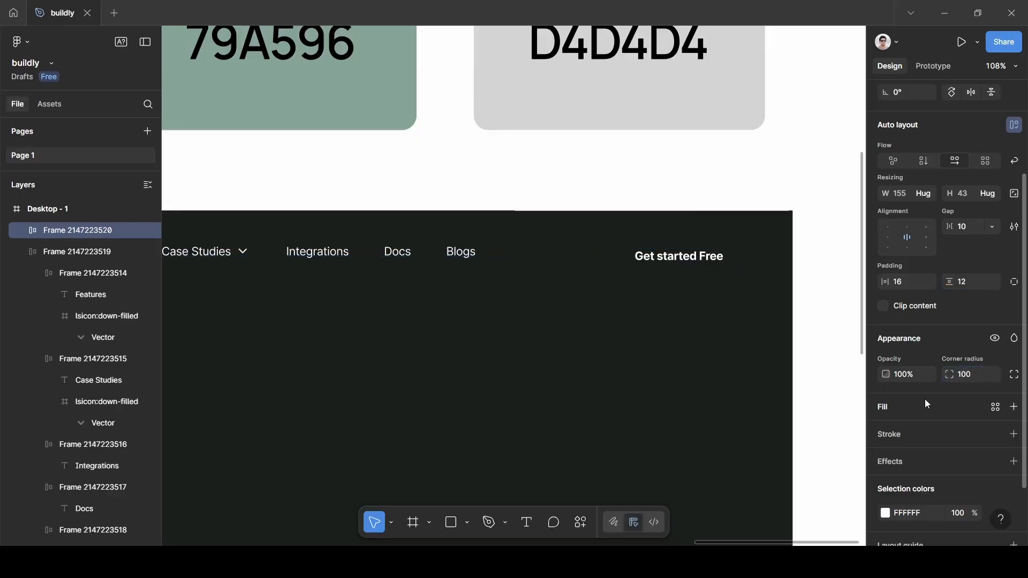
- Give the "Get started Free" button a linear gradient fill and add a third stop at 50%
left_click(927, 404)
left_click(885, 356)
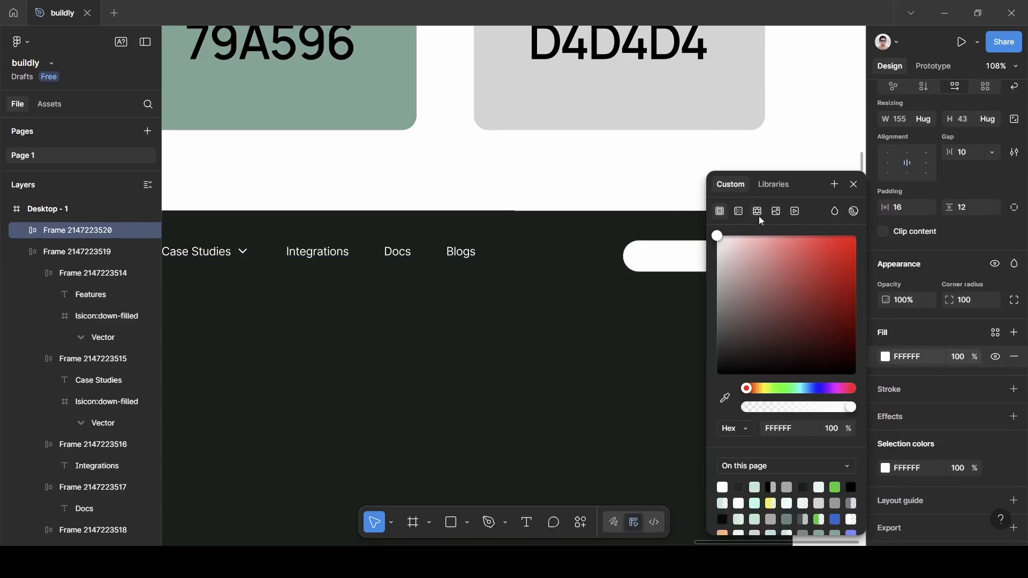
left_click(739, 222)
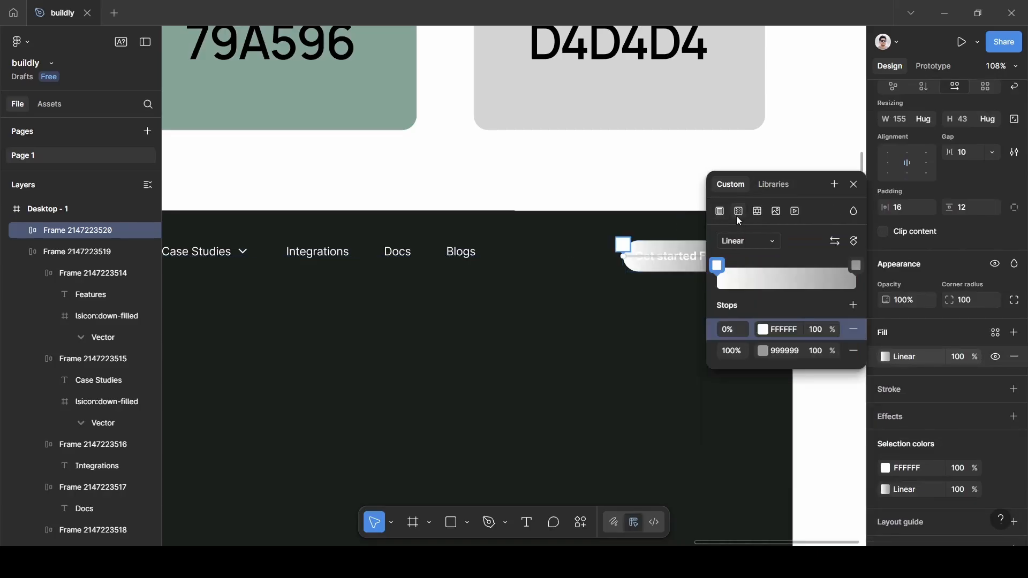
left_click(852, 305)
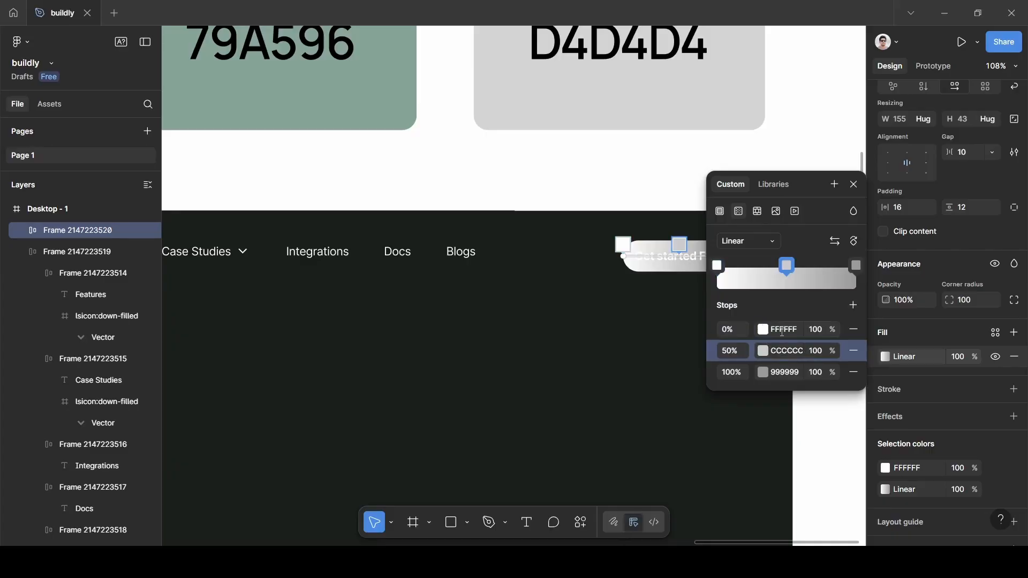
- Sample the palette swatches to colour the gradient stops 181E1C at 0%, 6A8378 at 50% and E2F7EE at 100%
scroll(631, 353, "down", 8)
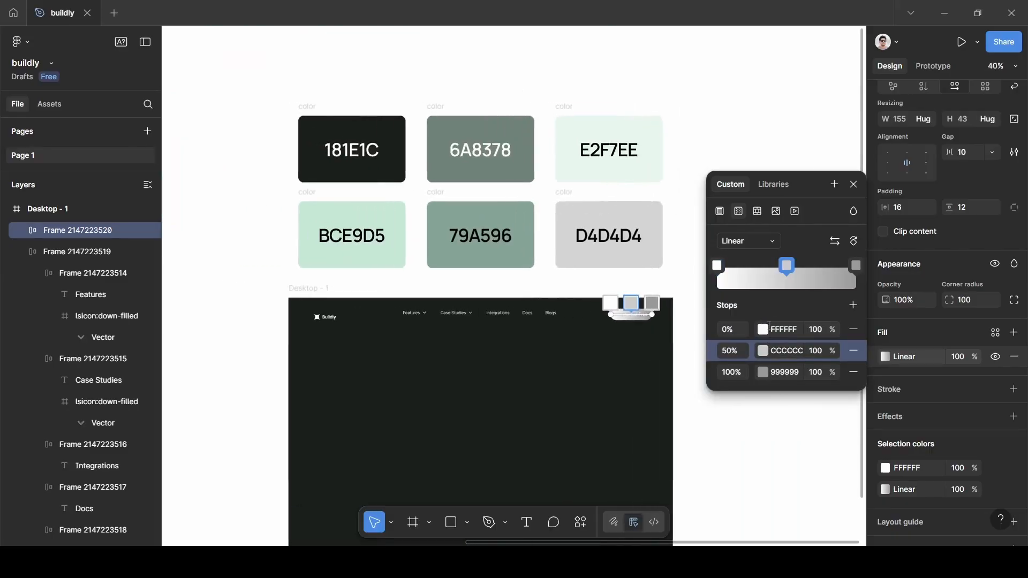
left_click(764, 333)
left_click(564, 397)
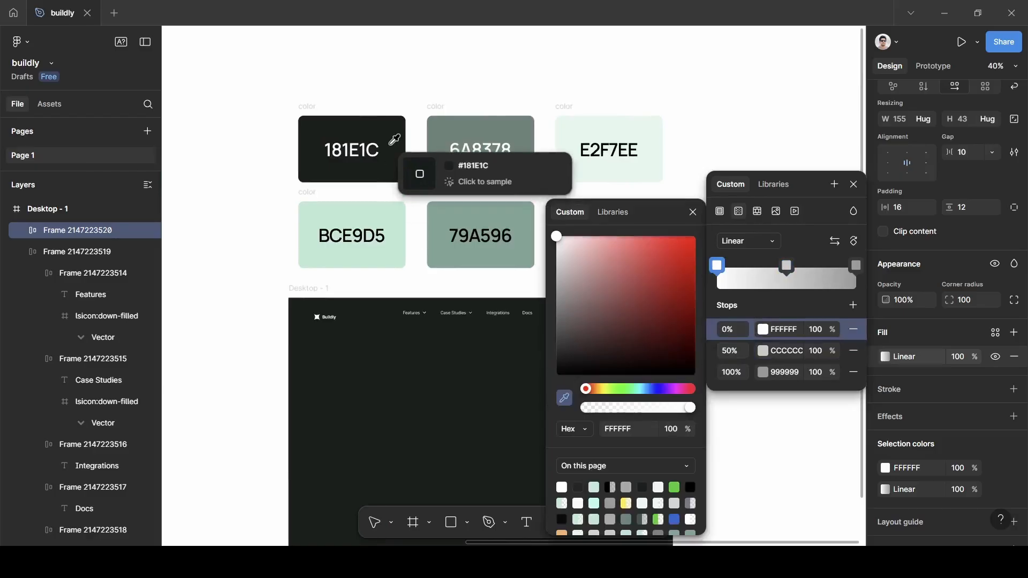
left_click(392, 142)
left_click(692, 212)
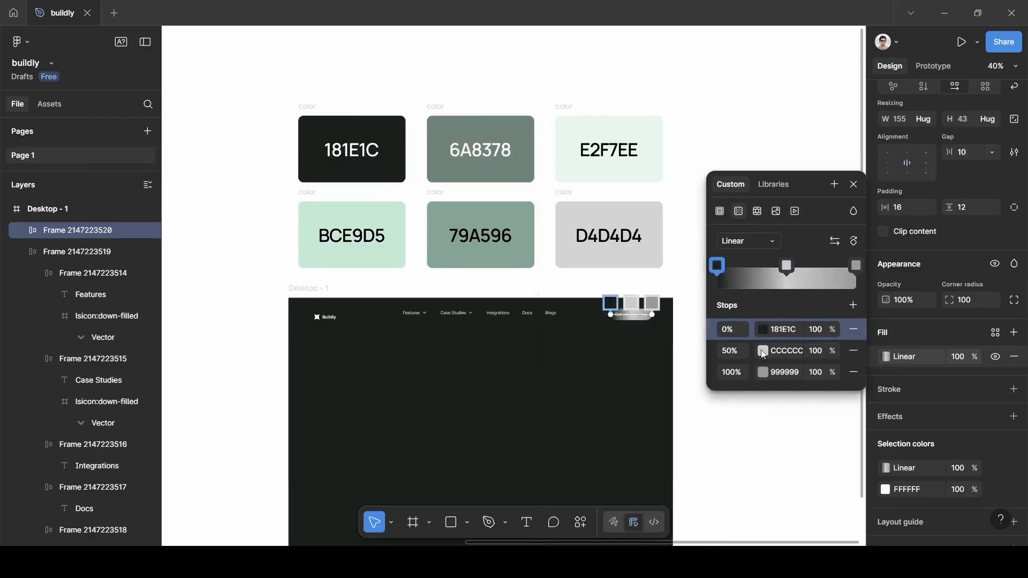
left_click(765, 355)
left_click(564, 397)
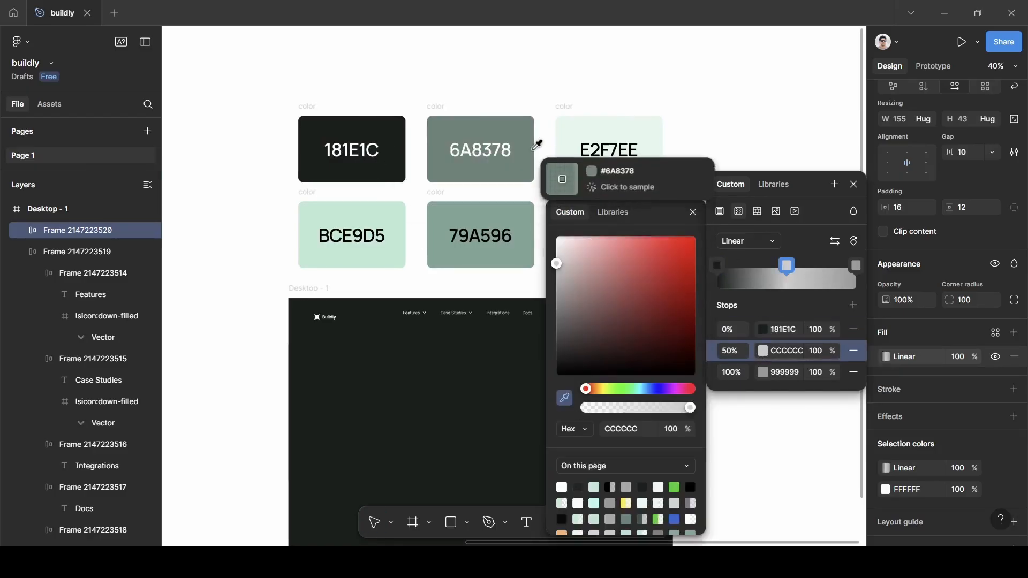
left_click(536, 146)
left_click(767, 373)
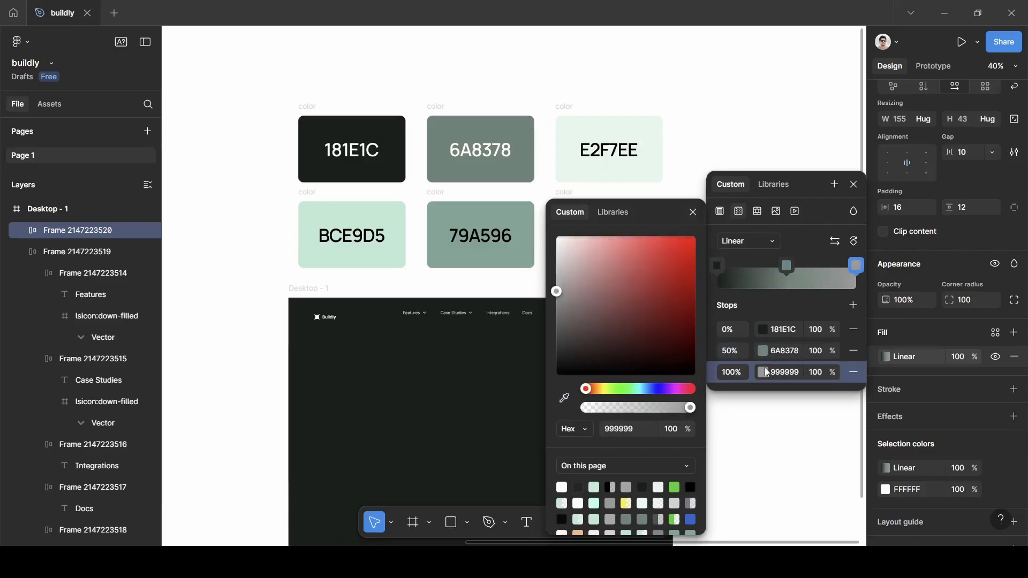
left_click(564, 398)
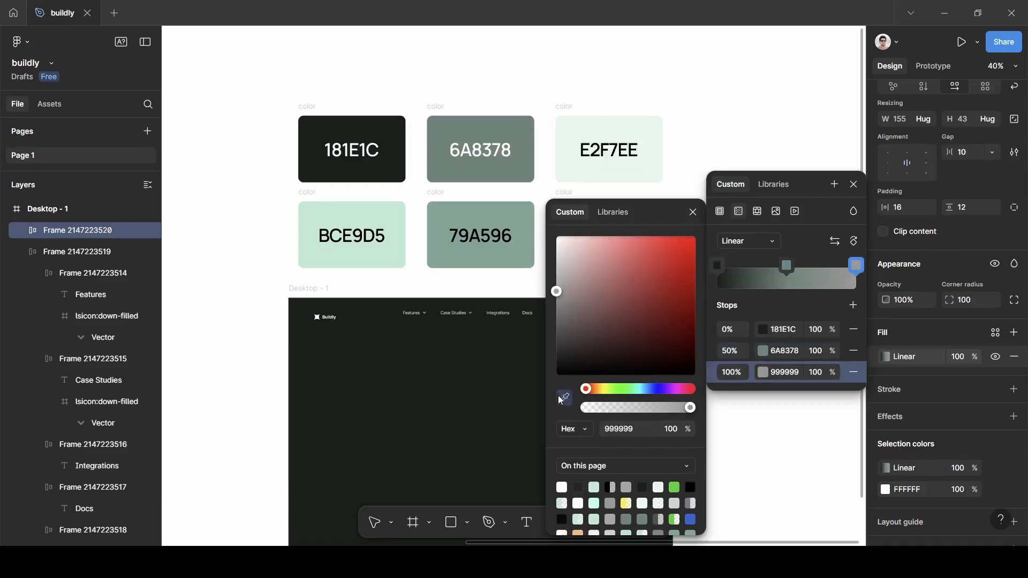
left_click(619, 141)
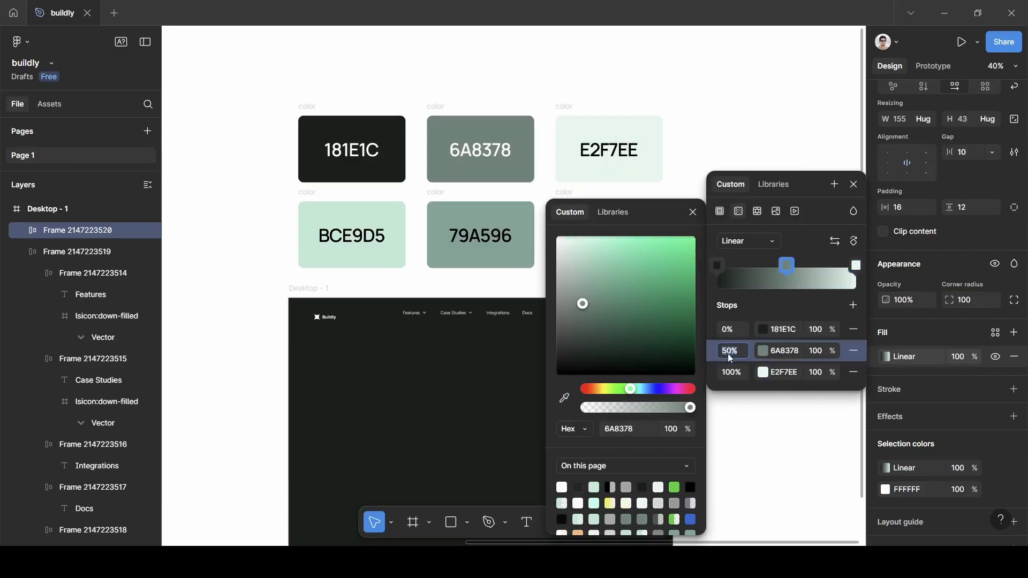
- Move the gradient's middle 6A8378 stop to 71%
key("BackSpace")
type("71")
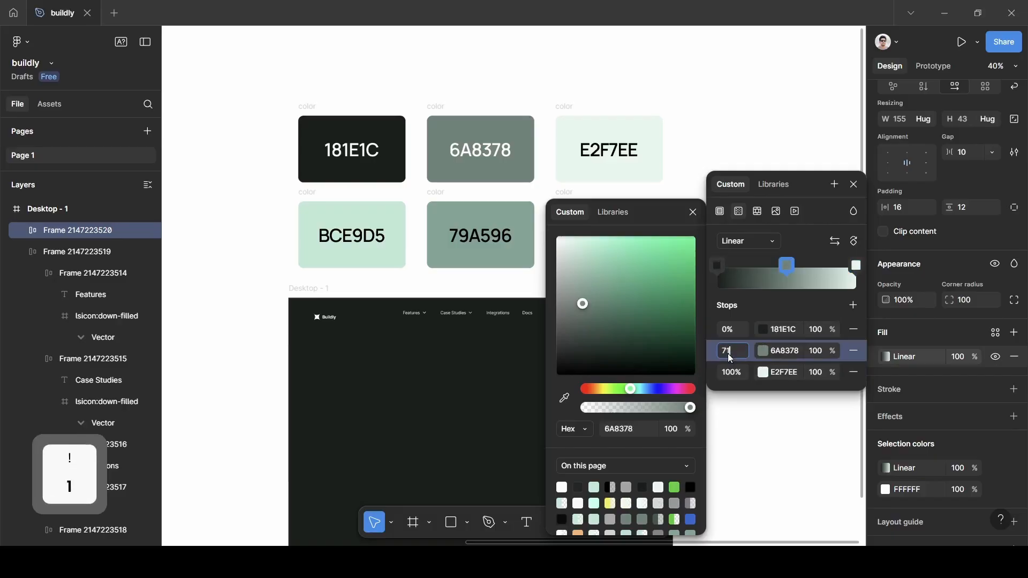
left_click(753, 301)
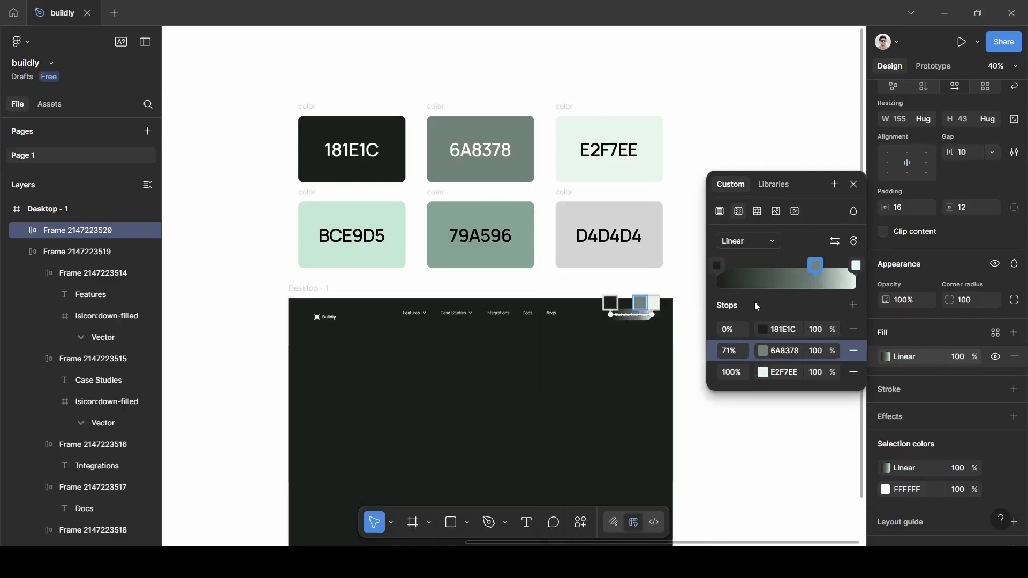
left_click(854, 185)
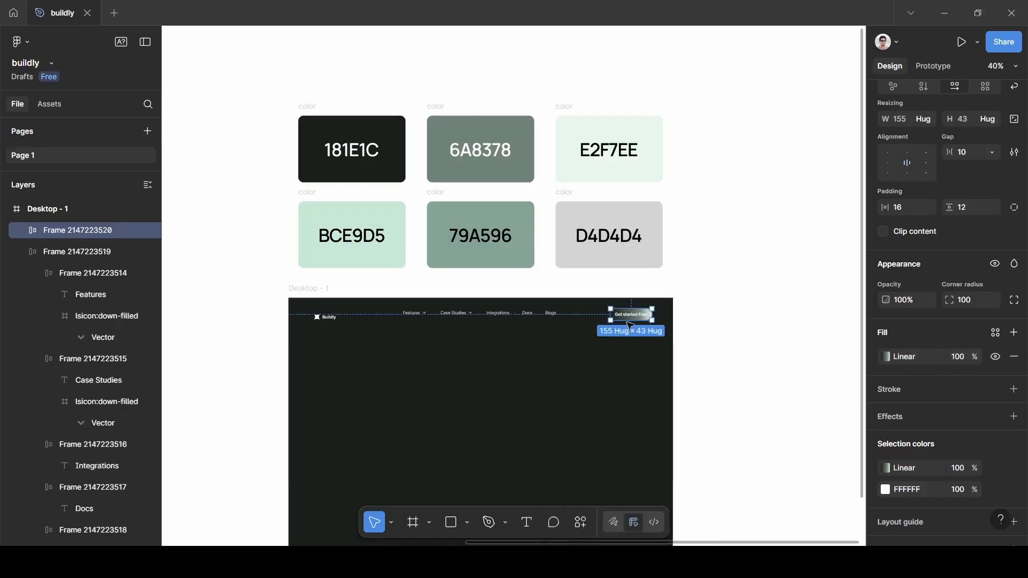
- Re-angle the button's gradient so it runs steeply from just above its upper edge to just below its lower edge, dark end on top
left_click(885, 366)
scroll(676, 356, "up", 5)
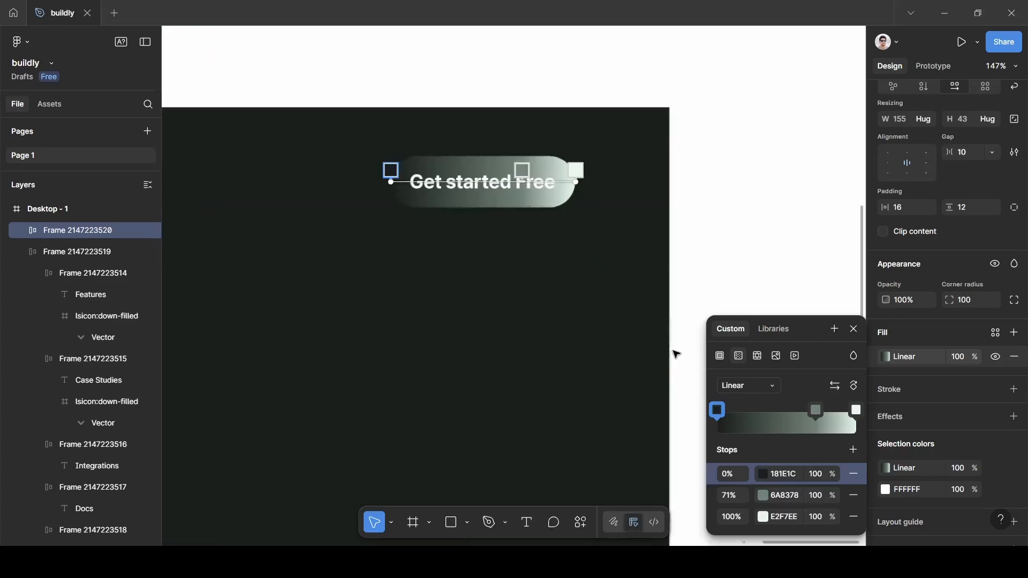
scroll(677, 355, "up", 2)
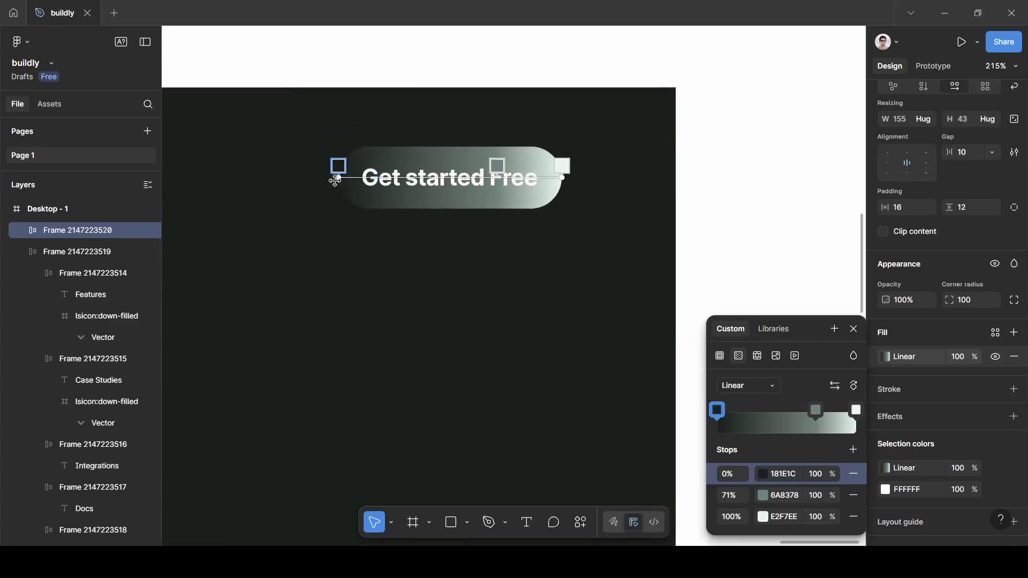
left_click_drag(343, 177, 417, 139)
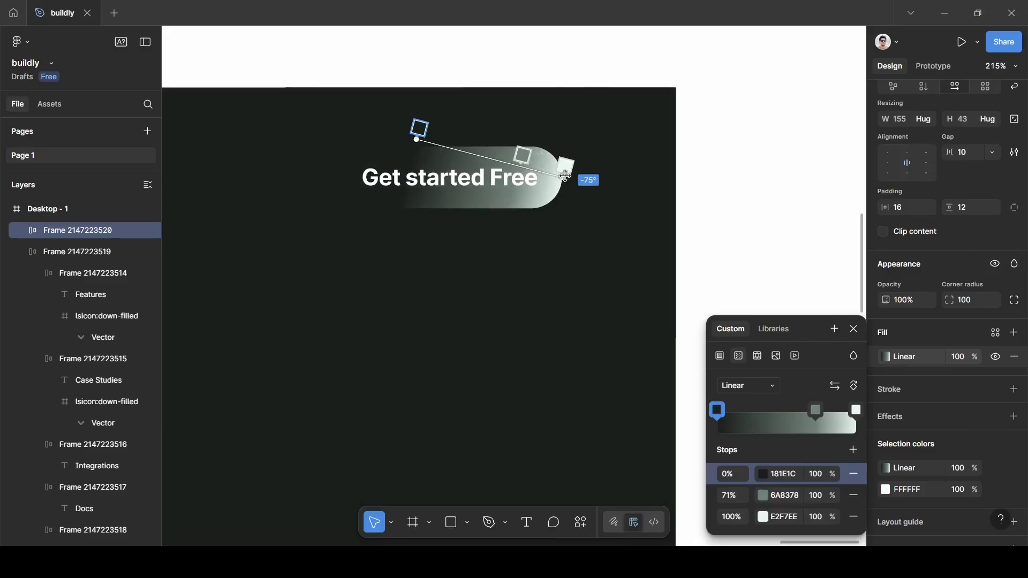
left_click_drag(547, 177, 435, 217)
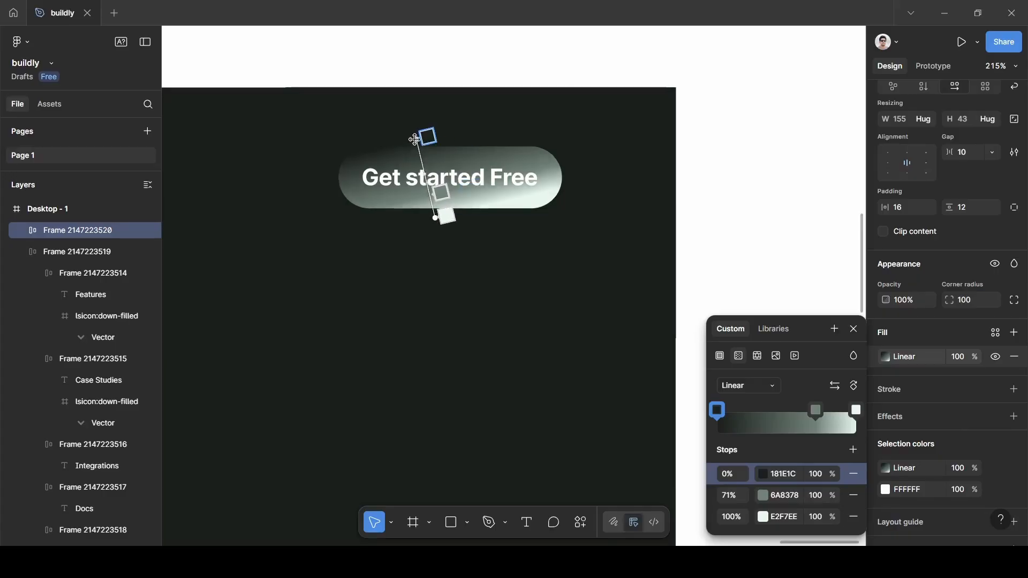
left_click_drag(417, 140, 416, 142)
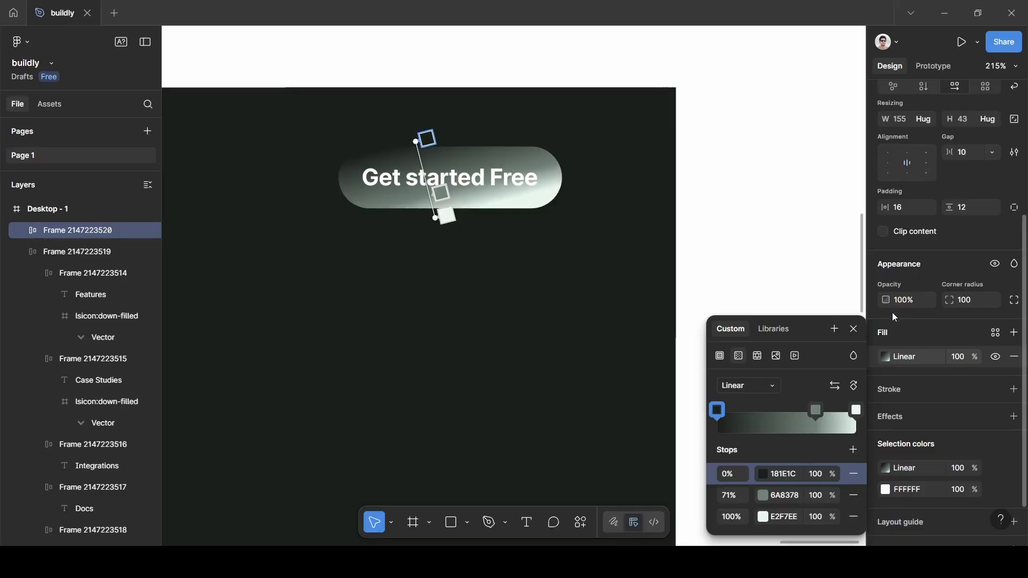
left_click(854, 329)
- Add a stroke to the "Get started Free" button and make it a radial gradient
scroll(959, 410, "down", 2)
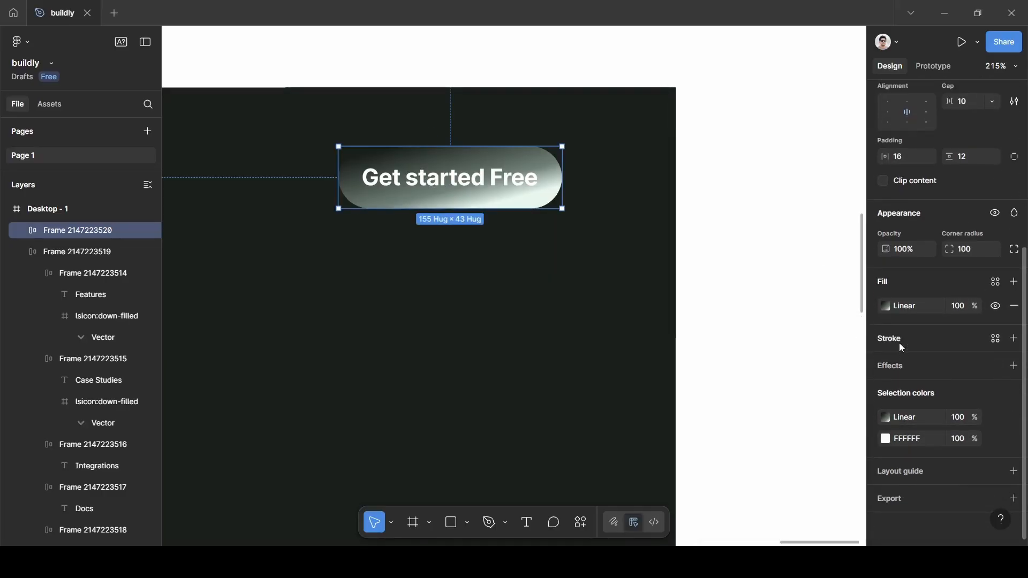
left_click(898, 342)
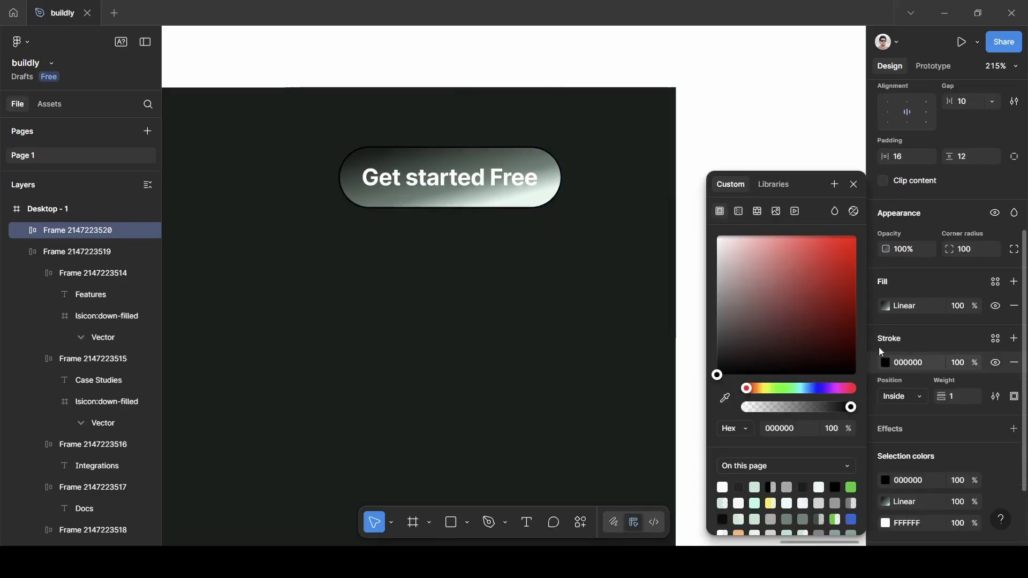
left_click(739, 210)
left_click(745, 243)
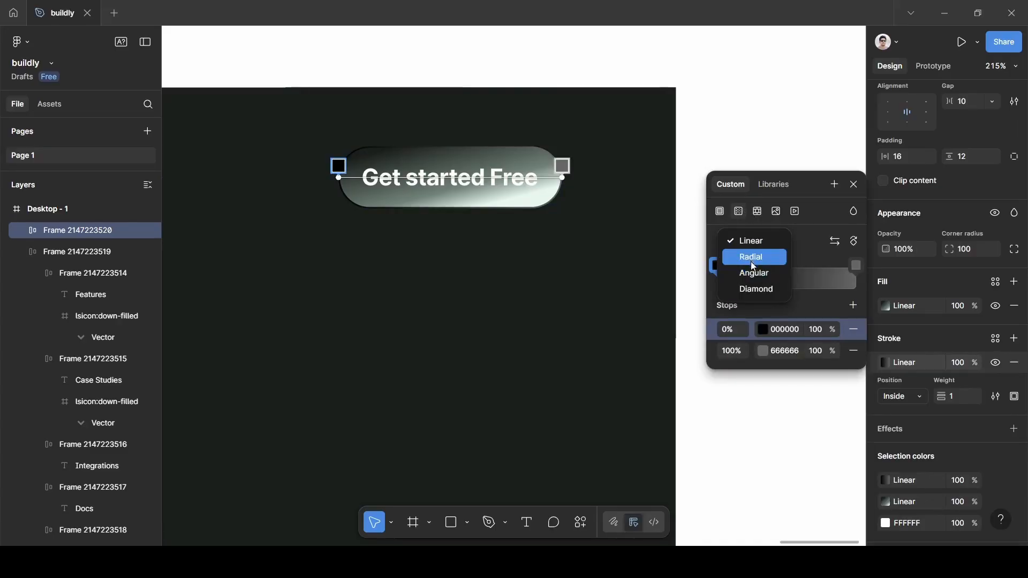
left_click(752, 258)
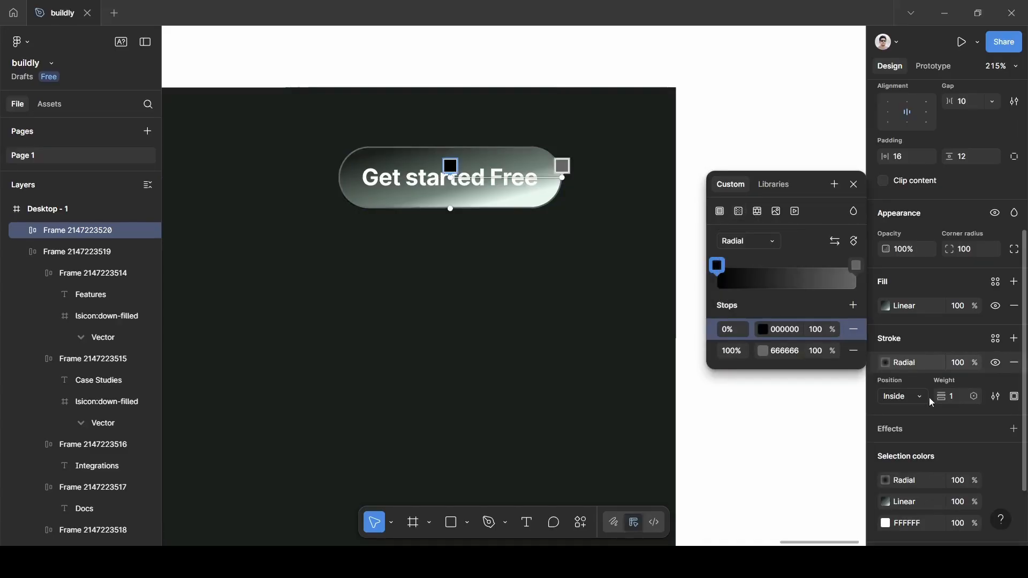
- Sample palette colour E2F7EE for both stroke gradient stops and set the 100% stop's opacity to 0%
left_click(764, 330)
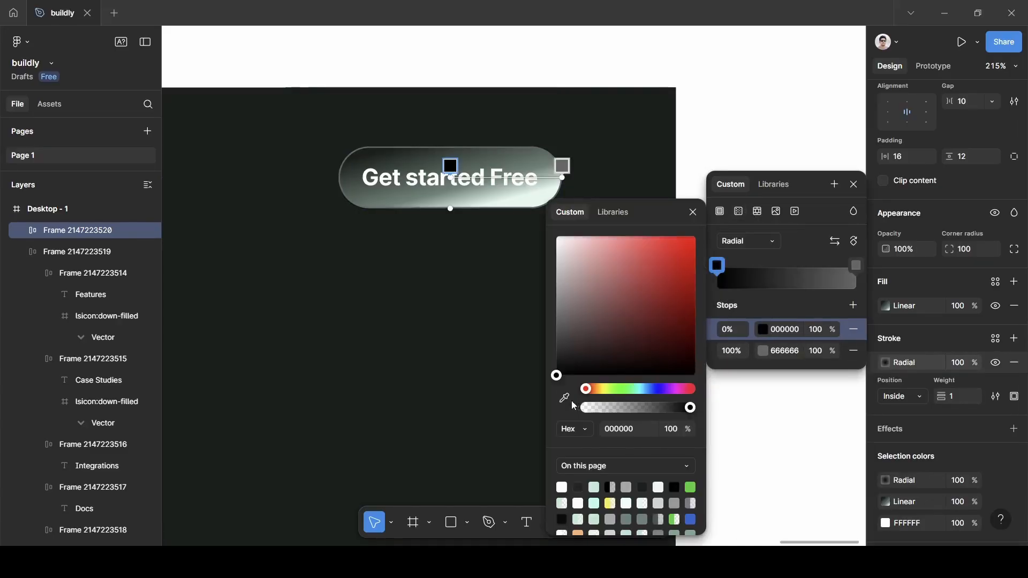
scroll(419, 349, "down", 10)
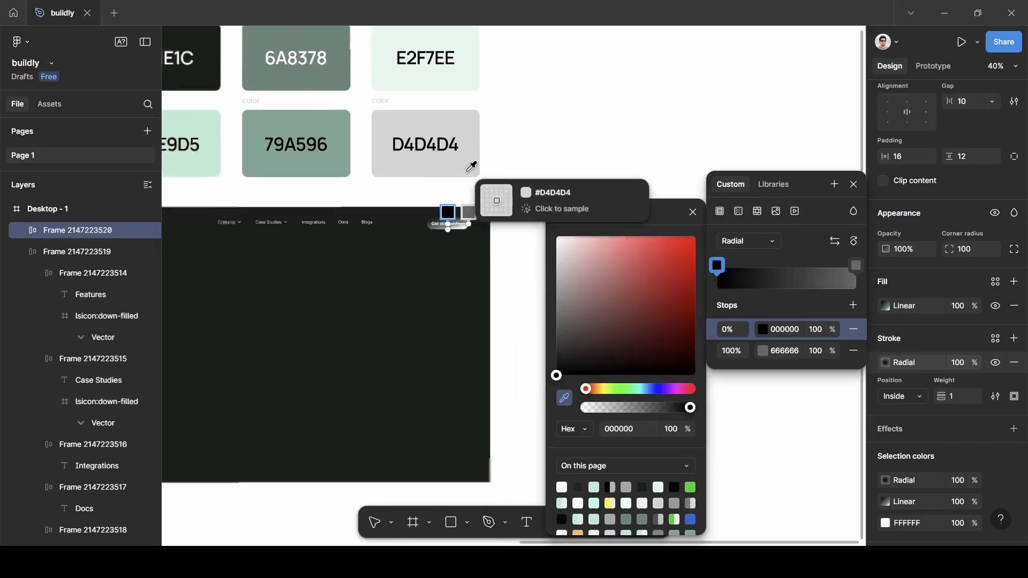
left_click(478, 65)
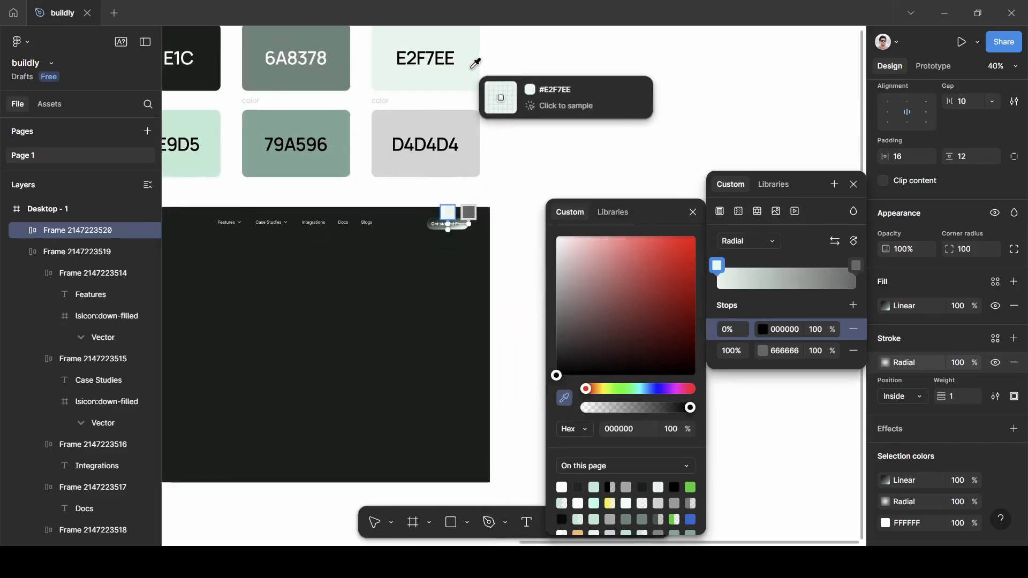
left_click(763, 351)
left_click(564, 398)
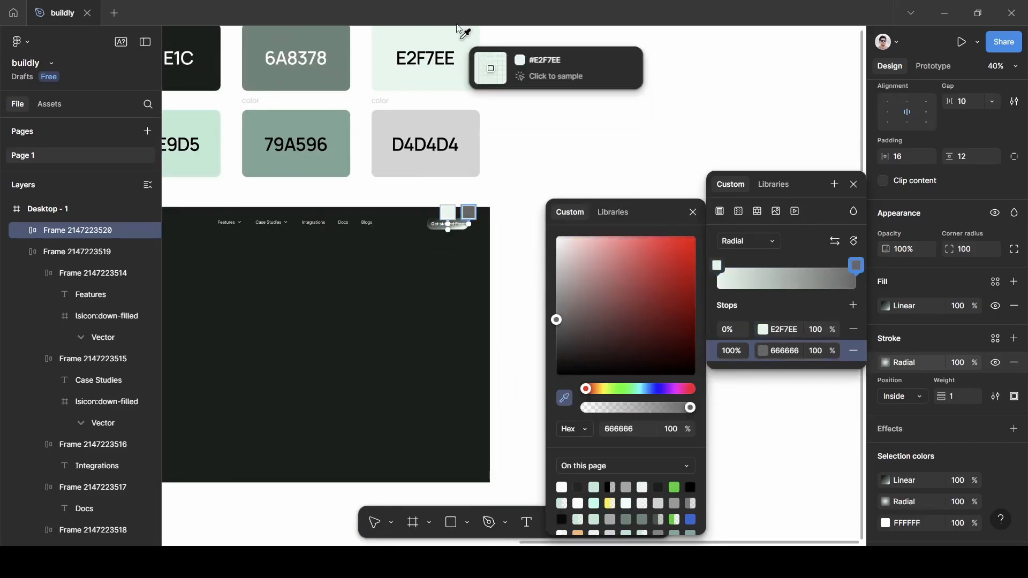
left_click(469, 79)
left_click(693, 213)
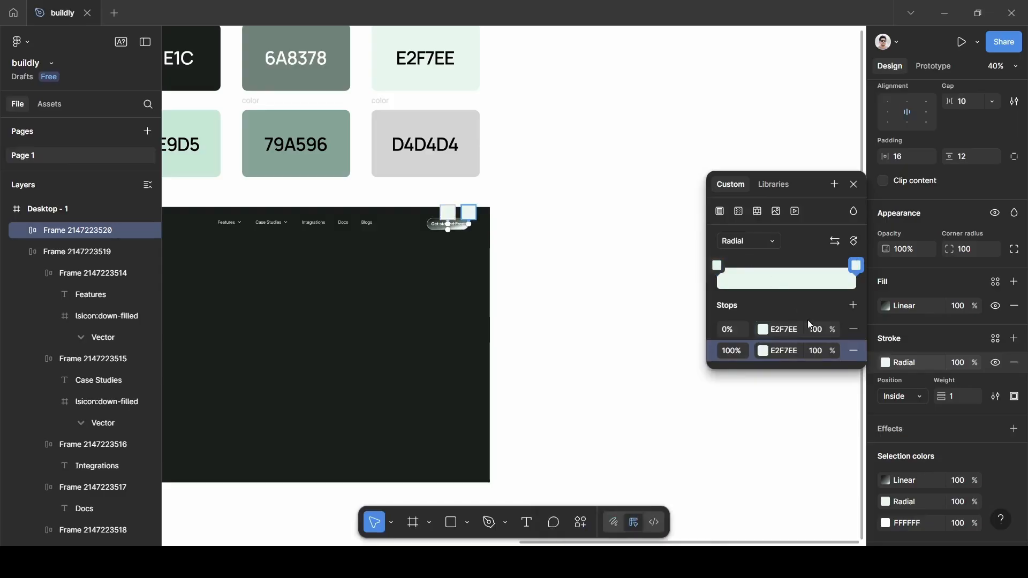
type("0")
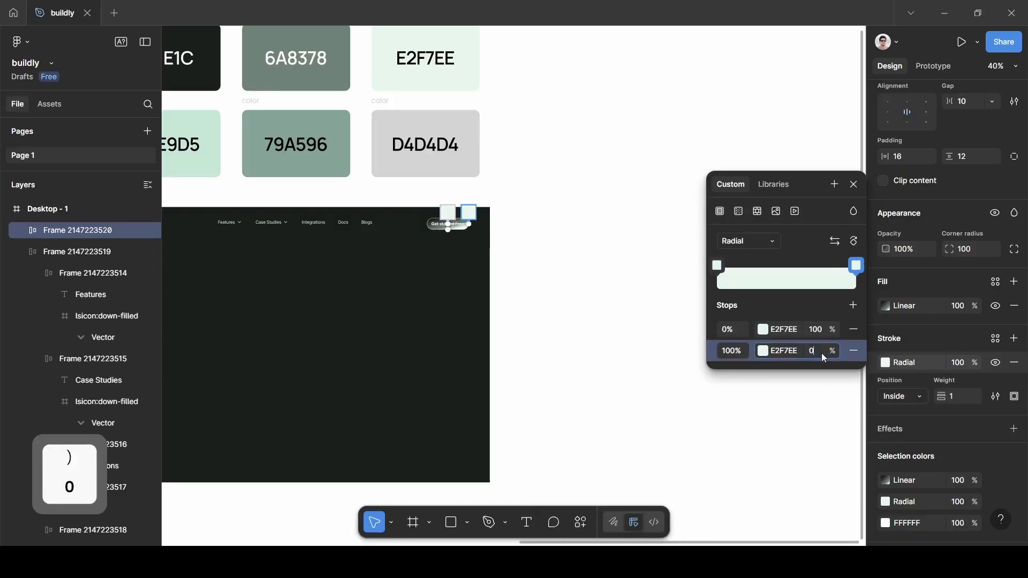
left_click(853, 184)
- Rotate the stroke's radial gradient so its transparent end stop sits just outside the button's lower-left corner
scroll(444, 228, "up", 5)
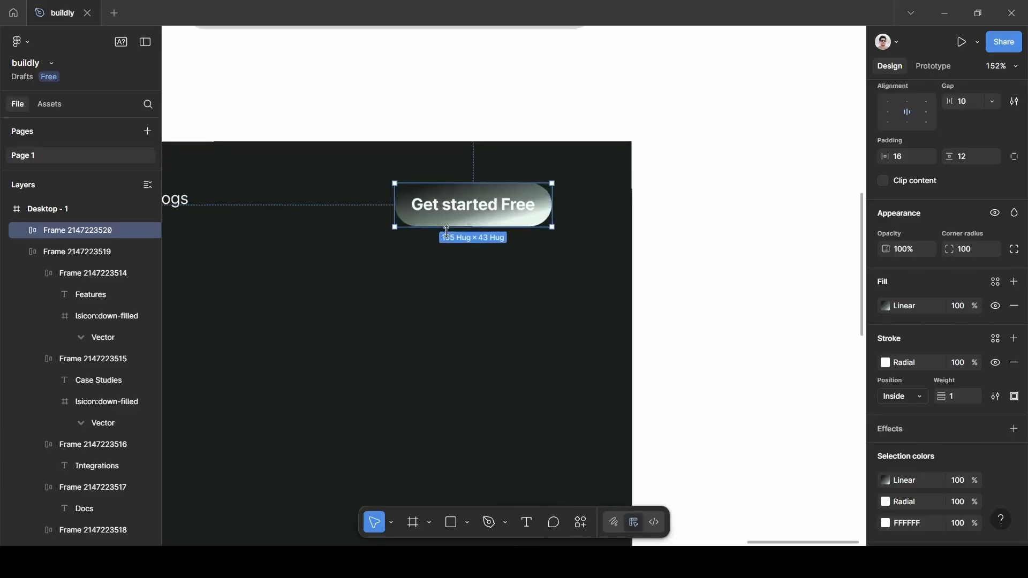
left_click(886, 362)
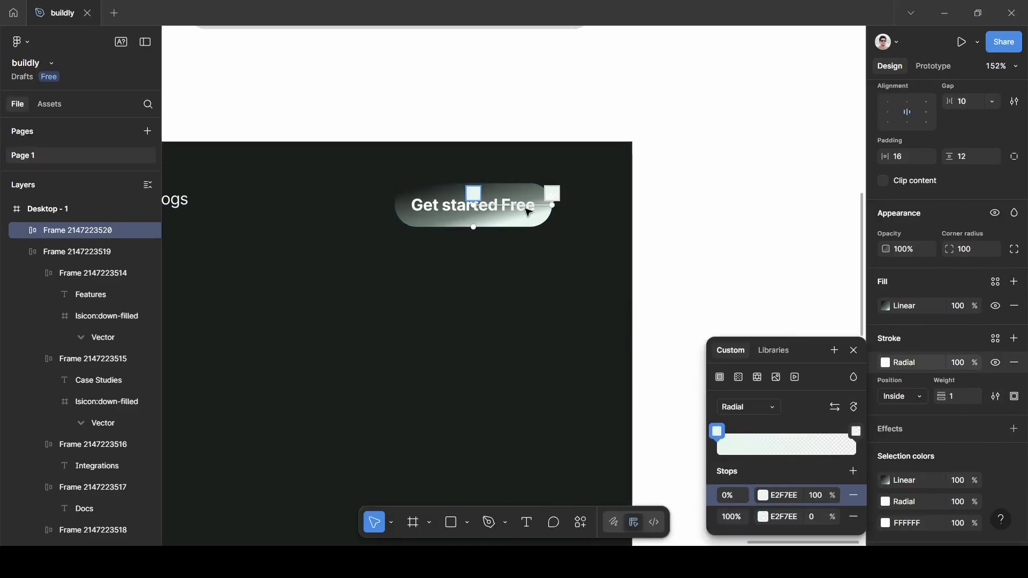
mouse_move(551, 205)
left_mouse_down()
mouse_move(464, 243)
mouse_move(365, 234)
left_mouse_up()
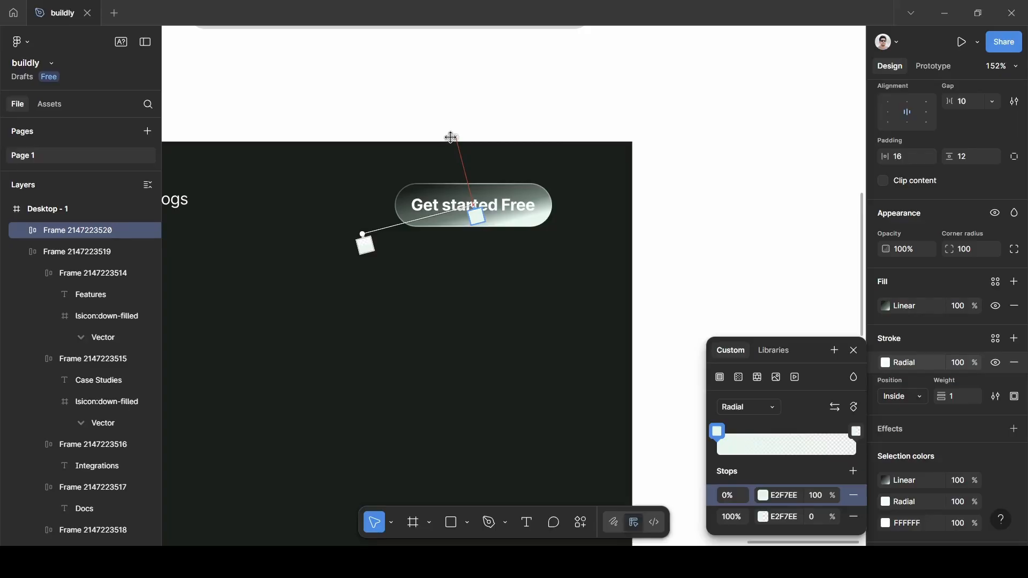
mouse_move(362, 232)
left_mouse_down()
mouse_move(348, 239)
mouse_move(359, 225)
mouse_move(387, 229)
left_mouse_up()
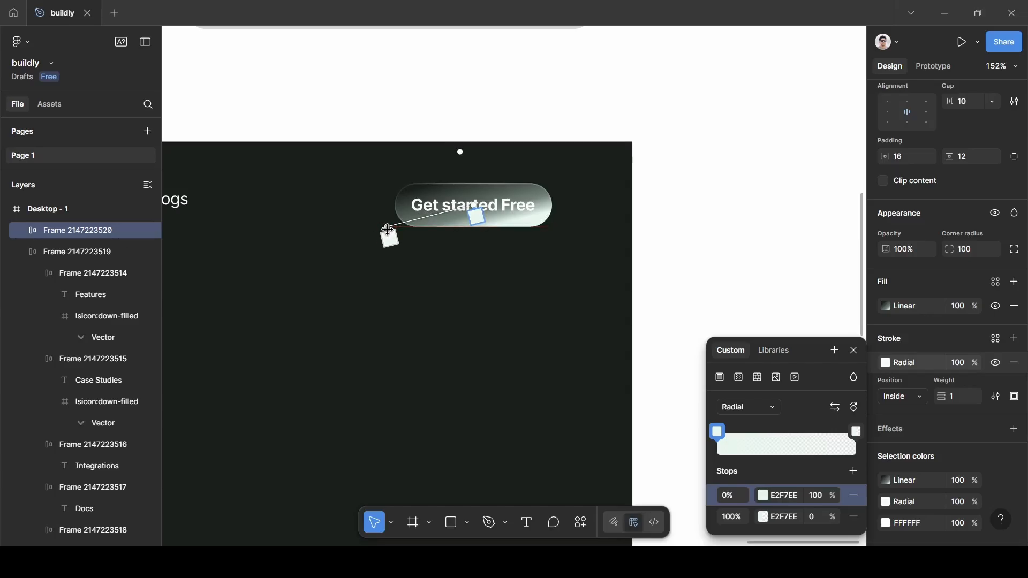
left_click(855, 350)
left_click(694, 304)
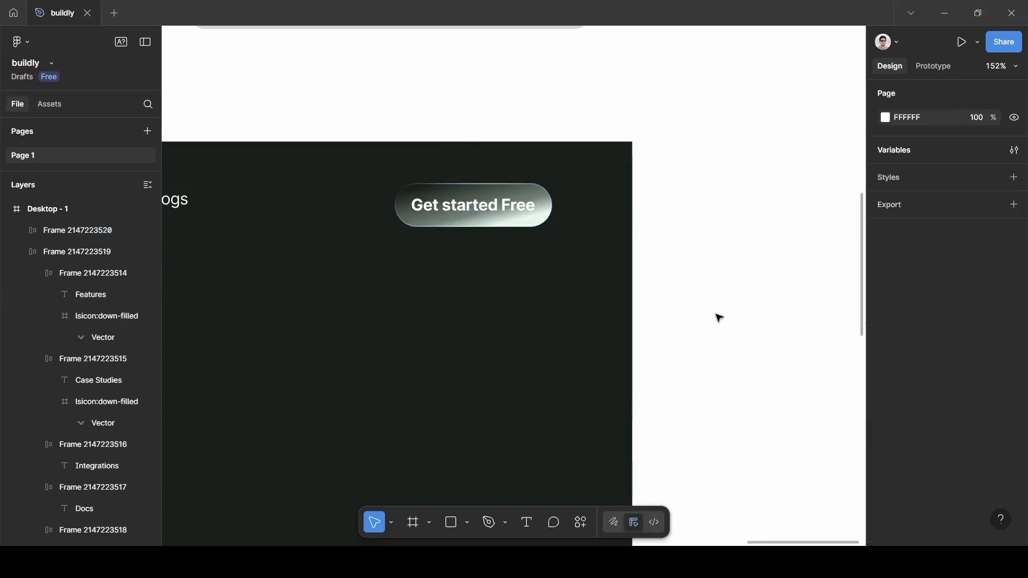
- Combine the Buildly logo, the navigation menu and the "Get started Free" button into one auto layout frame
scroll(719, 318, "down", 5)
scroll(603, 282, "down", 3)
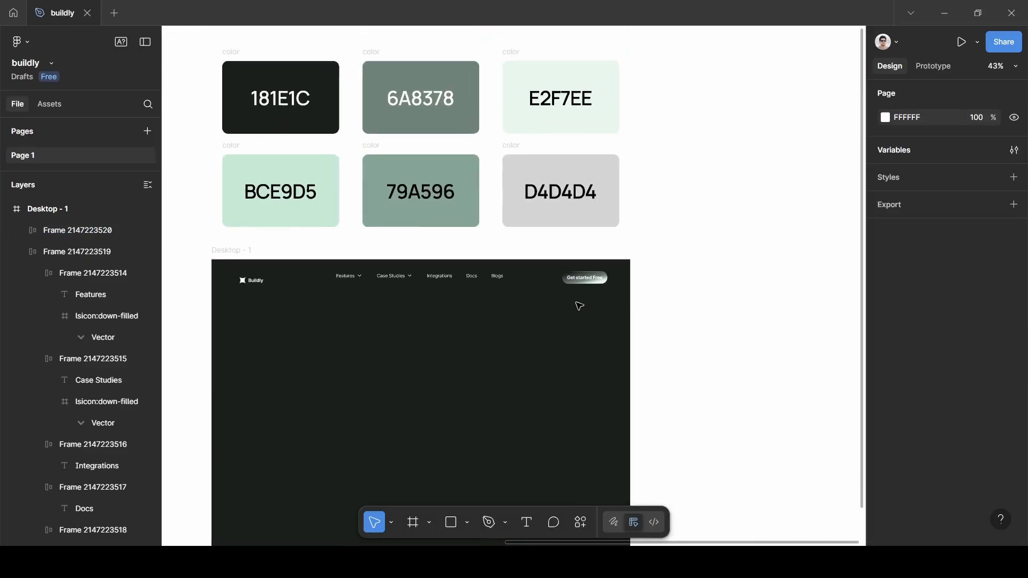
left_click(583, 285)
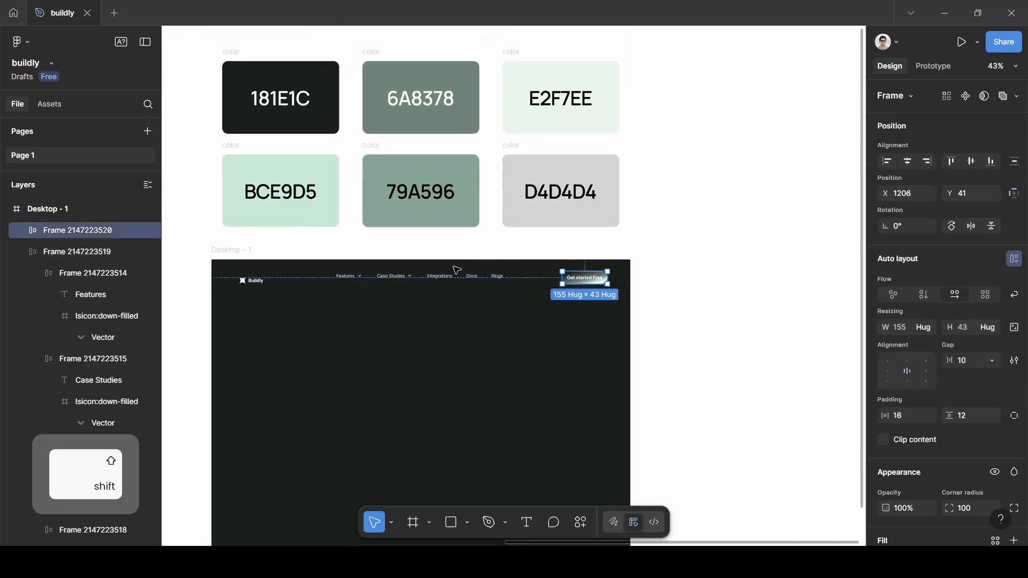
left_click(418, 283, "shift")
left_click(256, 287, "shift")
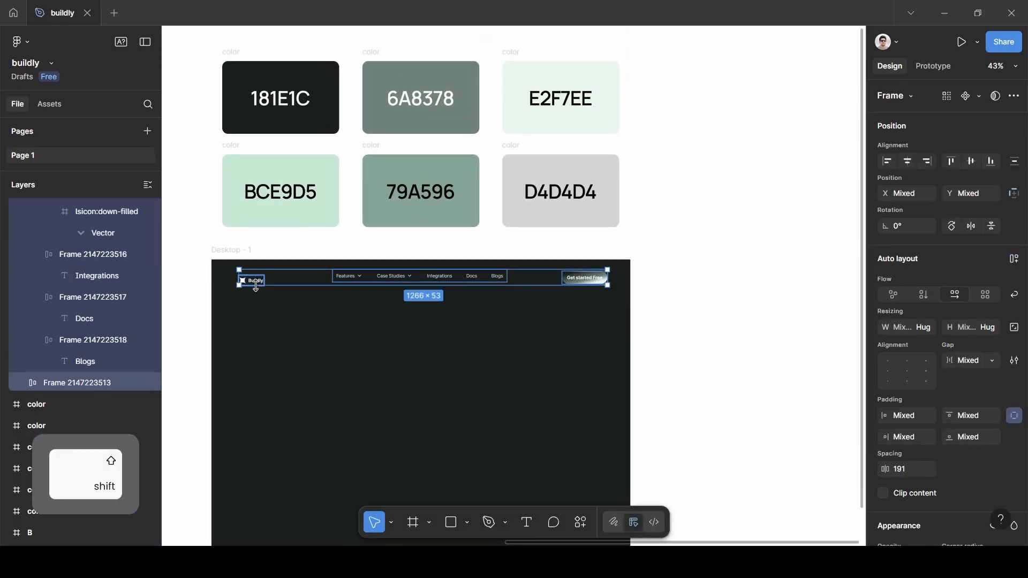
key("shift+a")
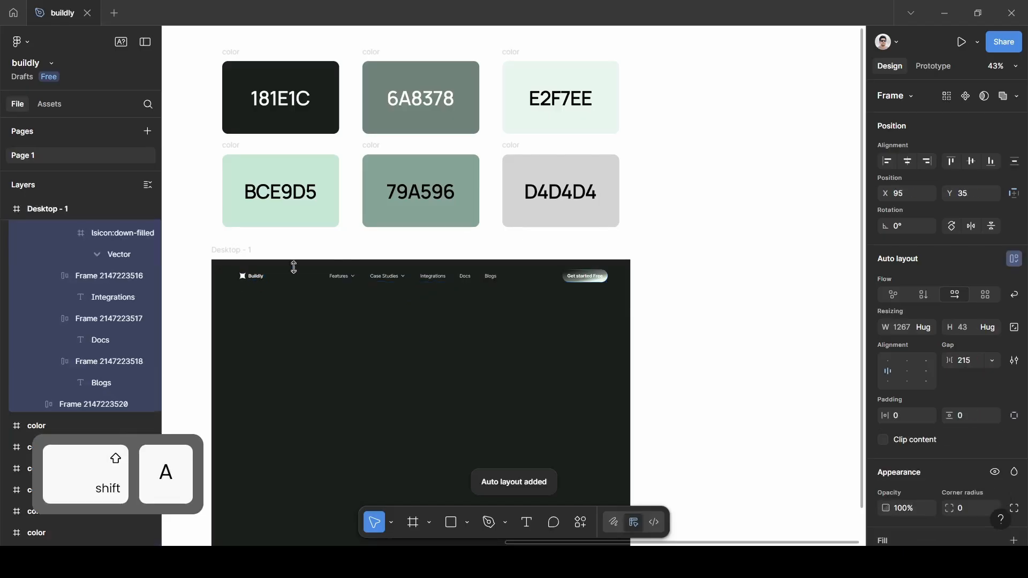
- Give the header frame individual side paddings, with 20 on the left and 10 on the right
scroll(930, 396, "down", 3)
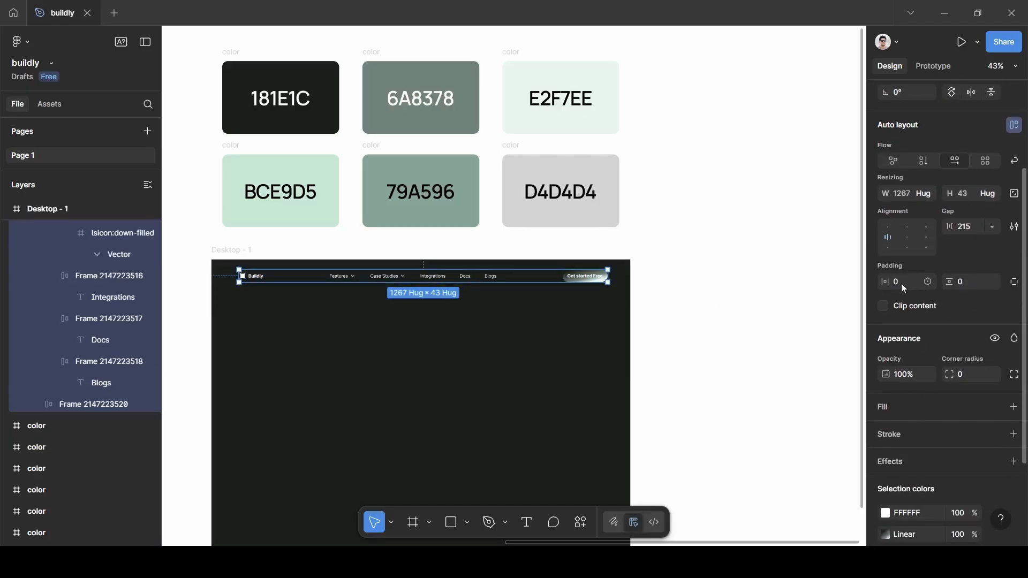
left_click(1016, 283)
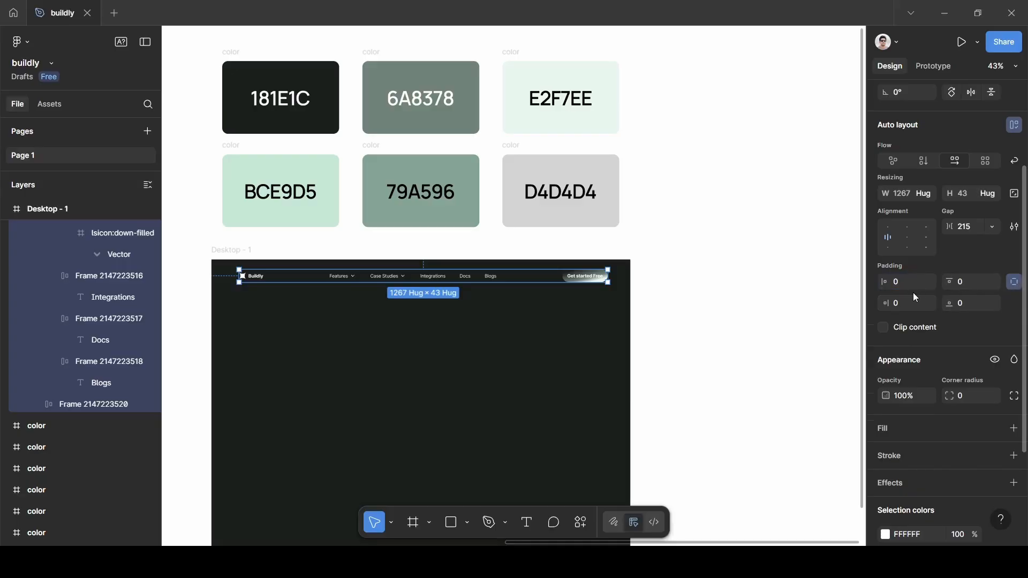
left_click(899, 283)
key("BackSpace")
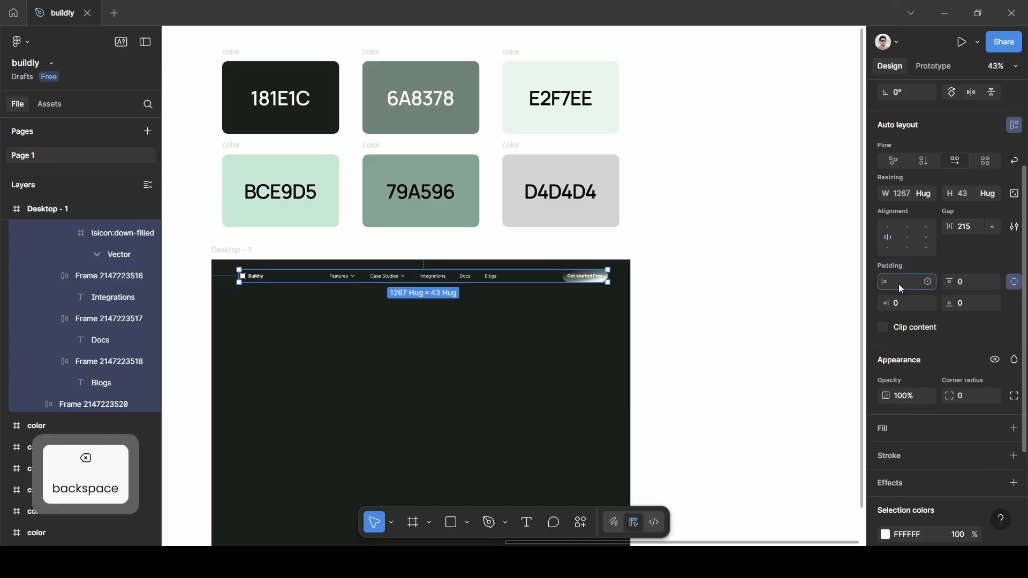
type("20")
left_click(907, 303)
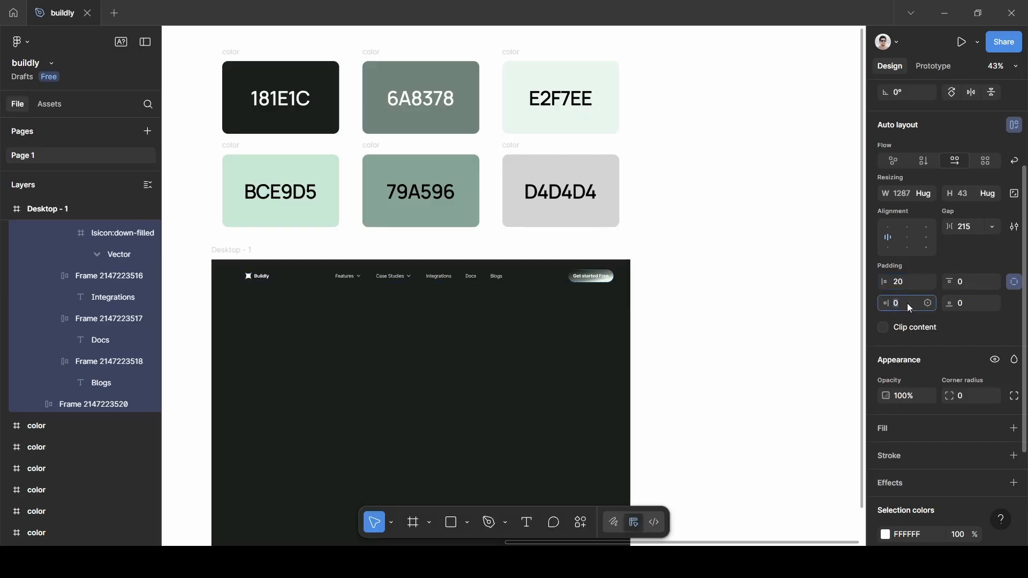
key("BackSpace")
type("10")
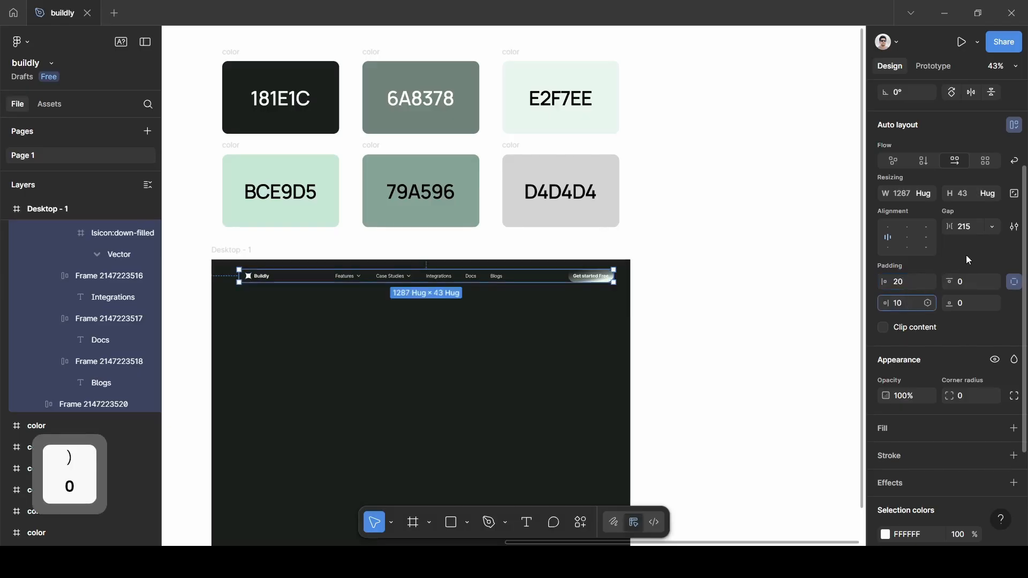
- Set the header frame's top and bottom padding to 8
left_click(966, 283)
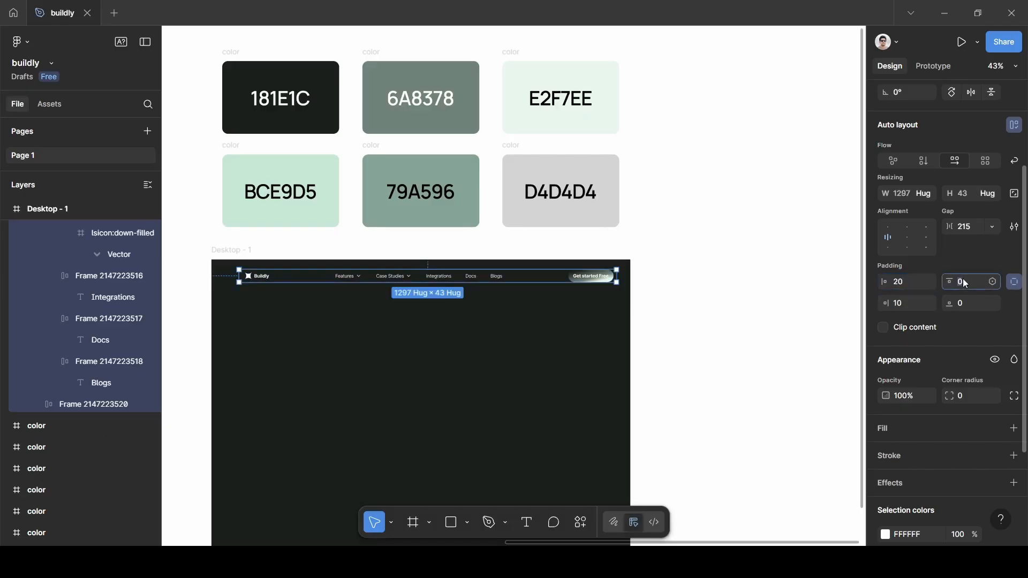
key("BackSpace")
type("8")
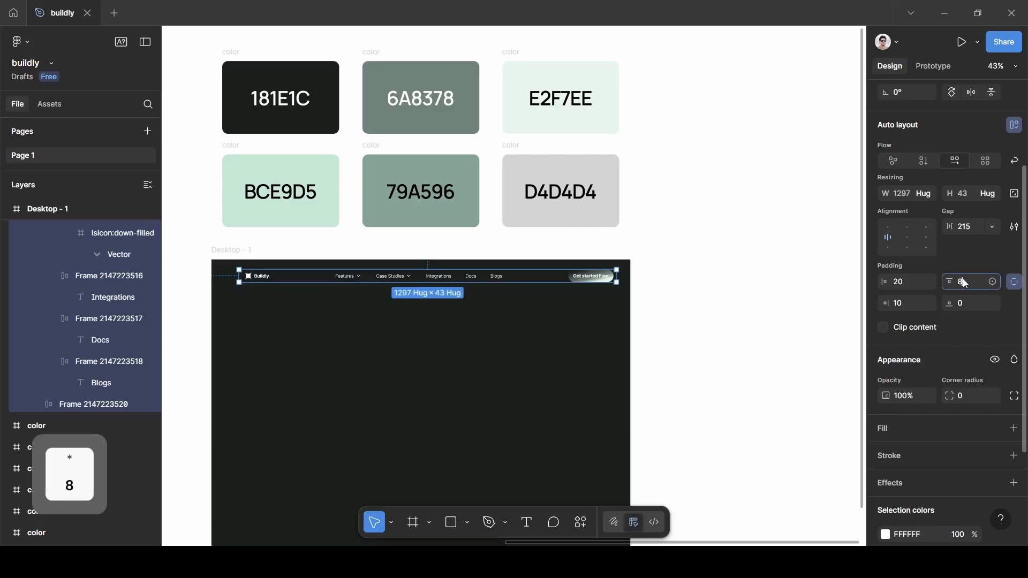
left_click(962, 309)
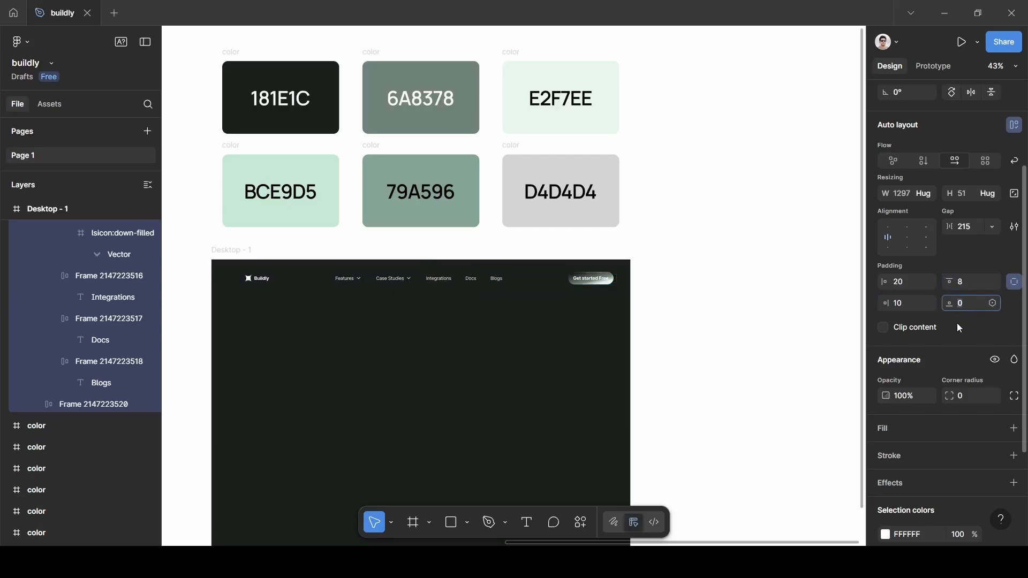
type("8")
- Fill the header frame with palette colour 181E1C at 6% opacity
left_click(897, 429)
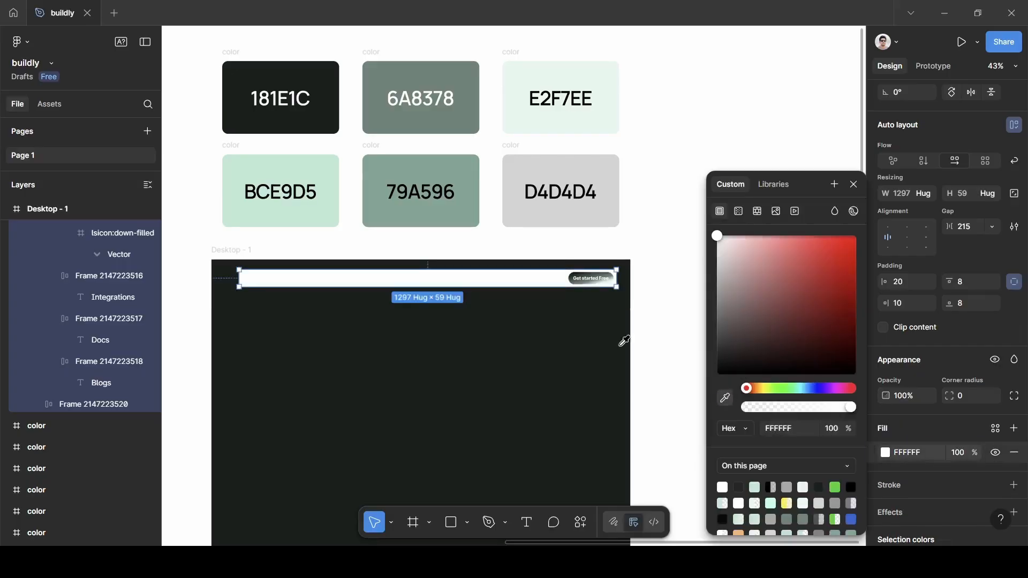
left_click(316, 74)
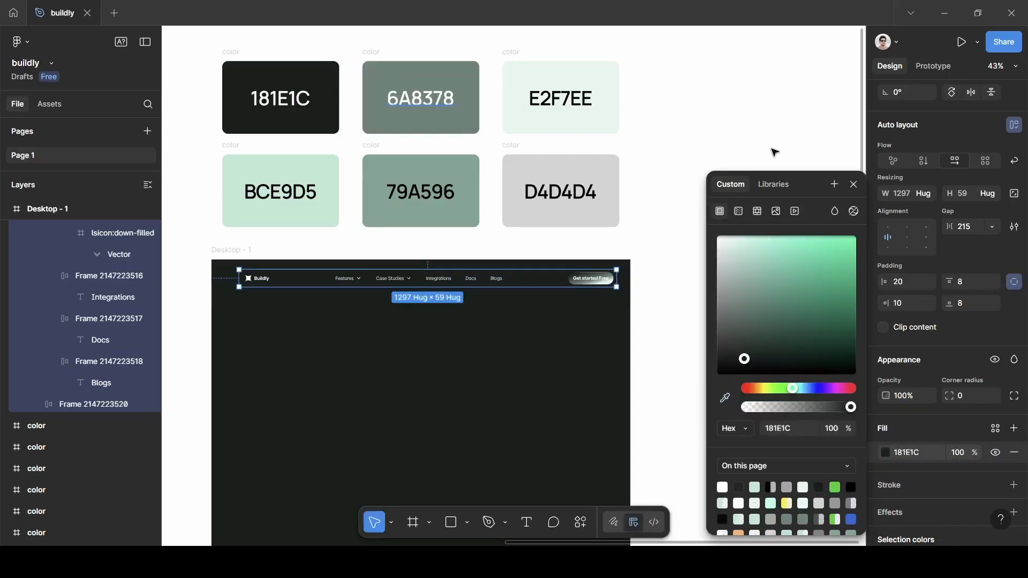
left_click(851, 183)
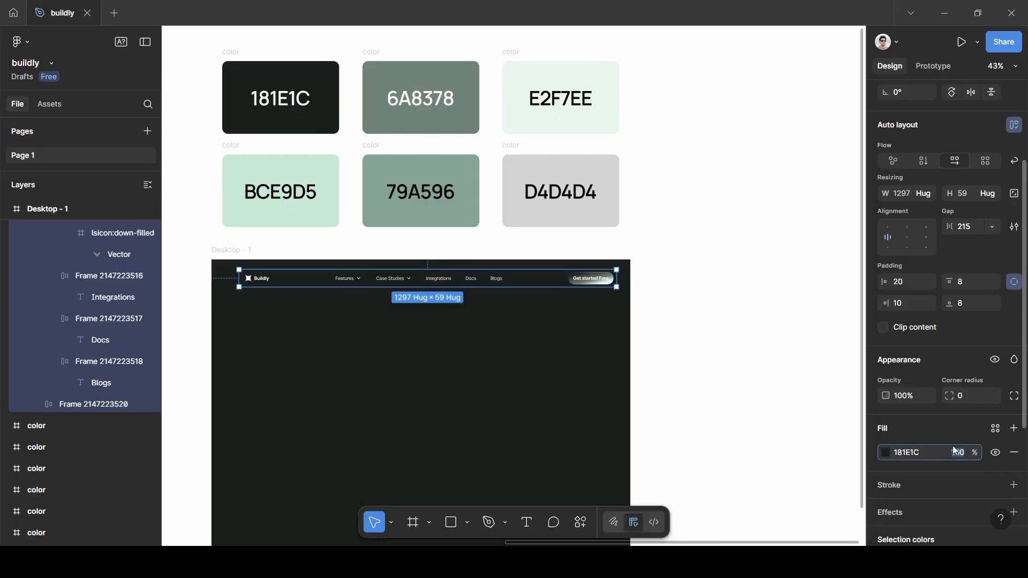
type("6")
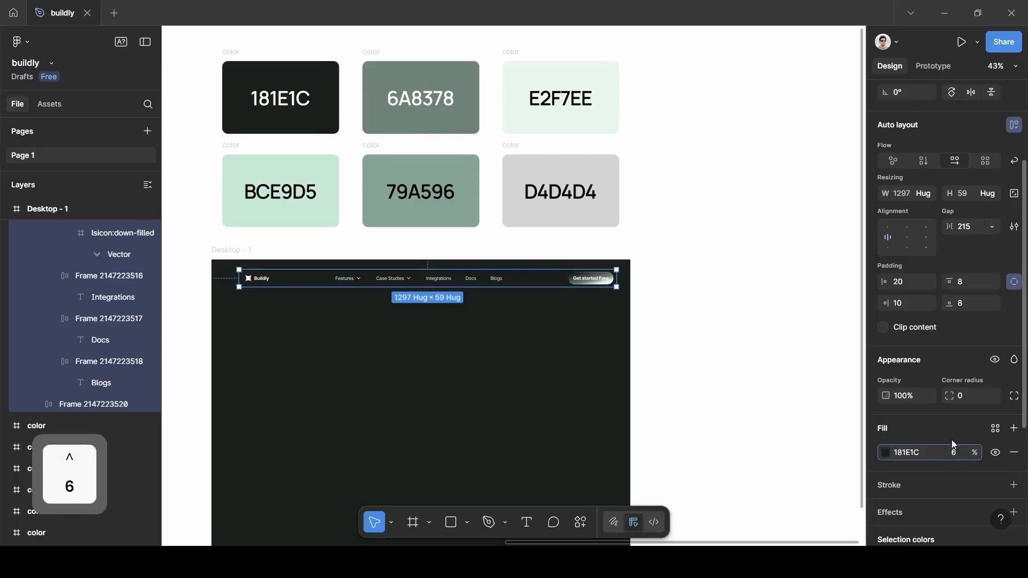
- Add a uniform background blur effect of 20 to the header frame
scroll(940, 420, "down", 3)
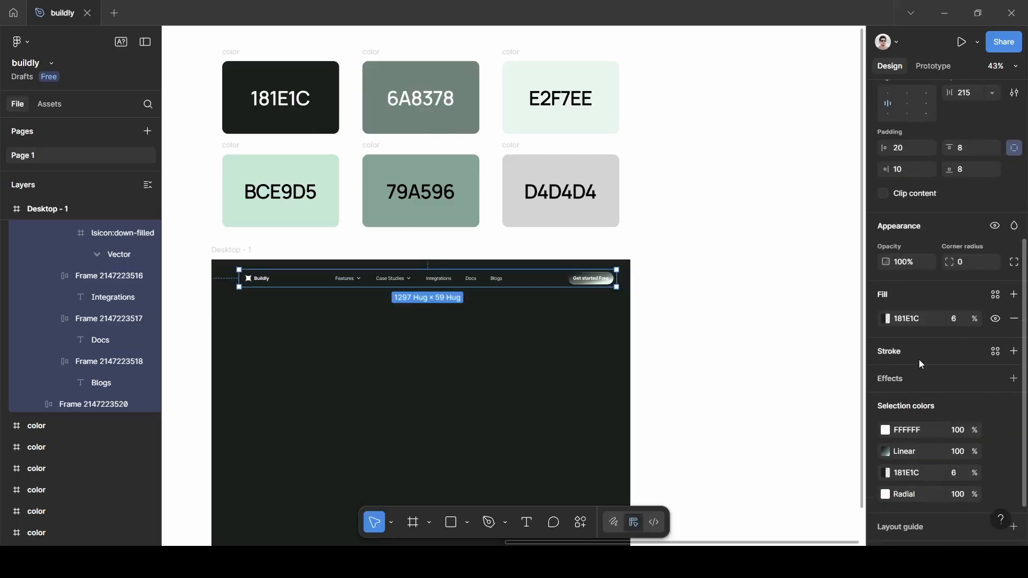
left_click(910, 379)
left_click(929, 407)
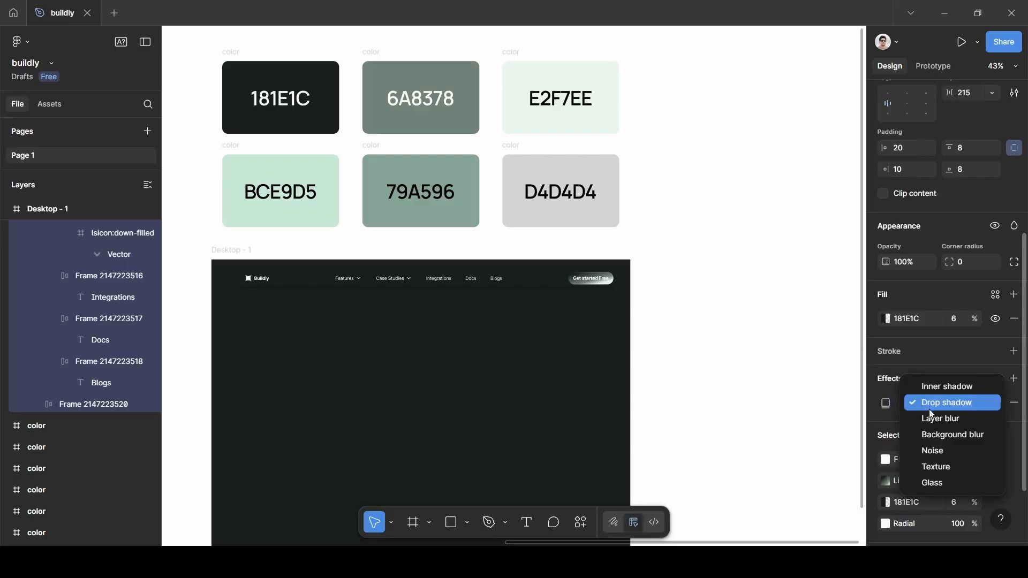
left_click(936, 435)
left_click(887, 403)
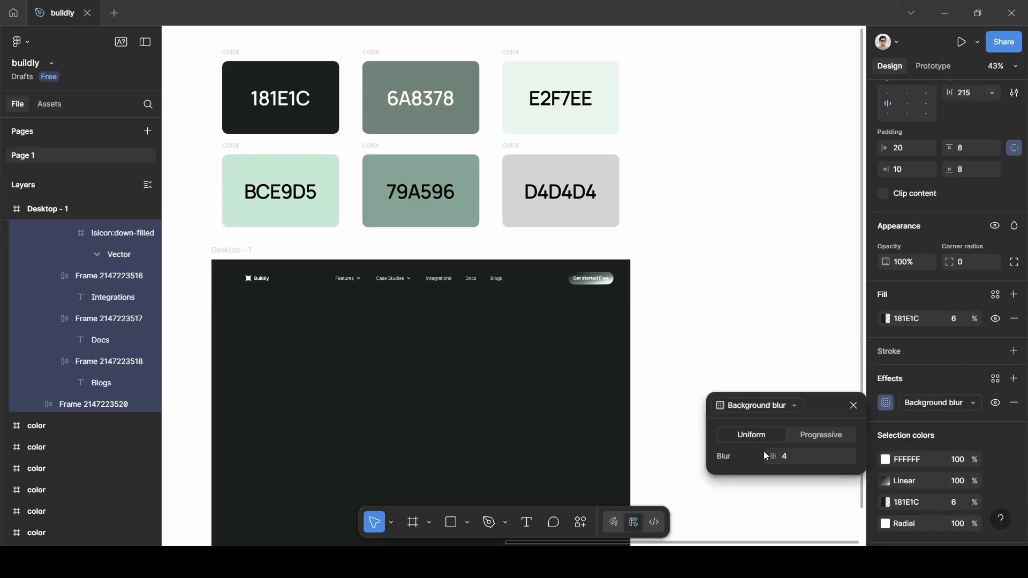
key("BackSpace")
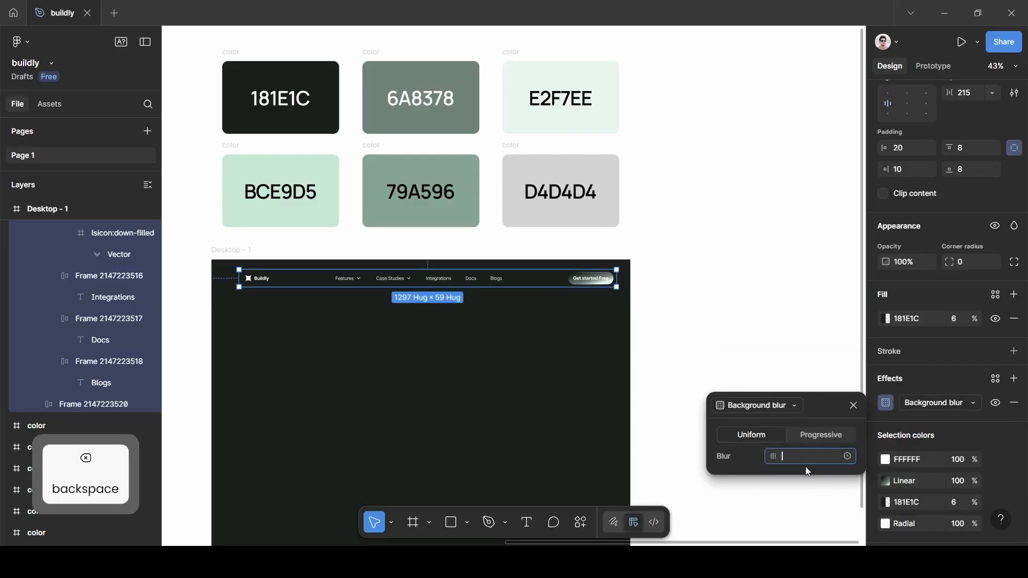
type("20")
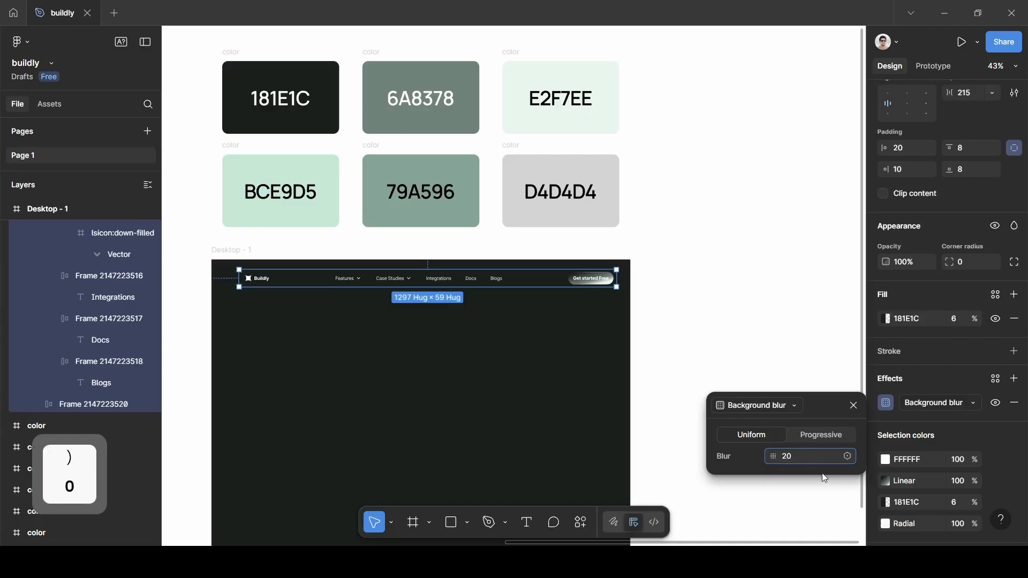
left_click(816, 415)
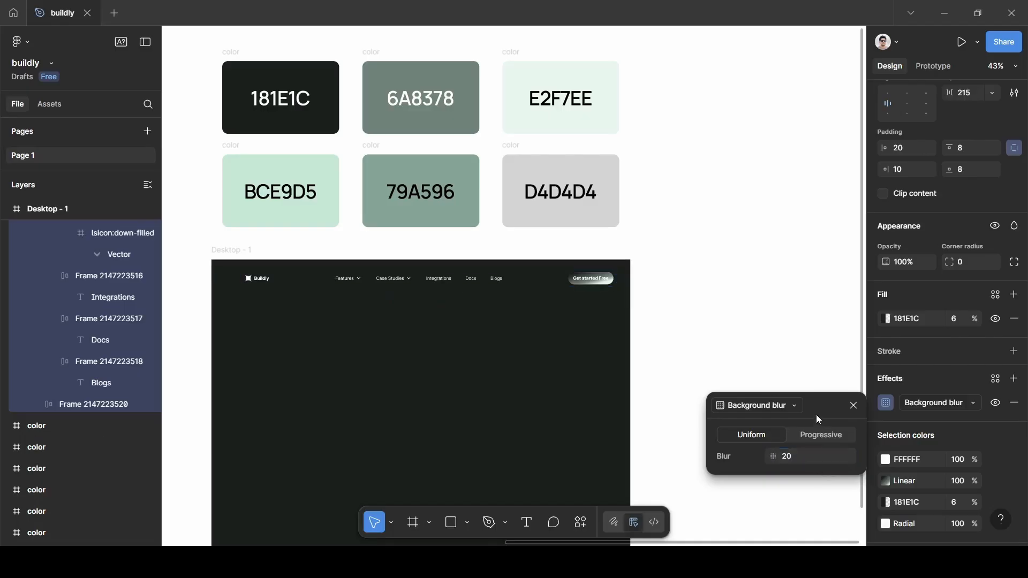
left_click(852, 405)
scroll(256, 316, "up", 5)
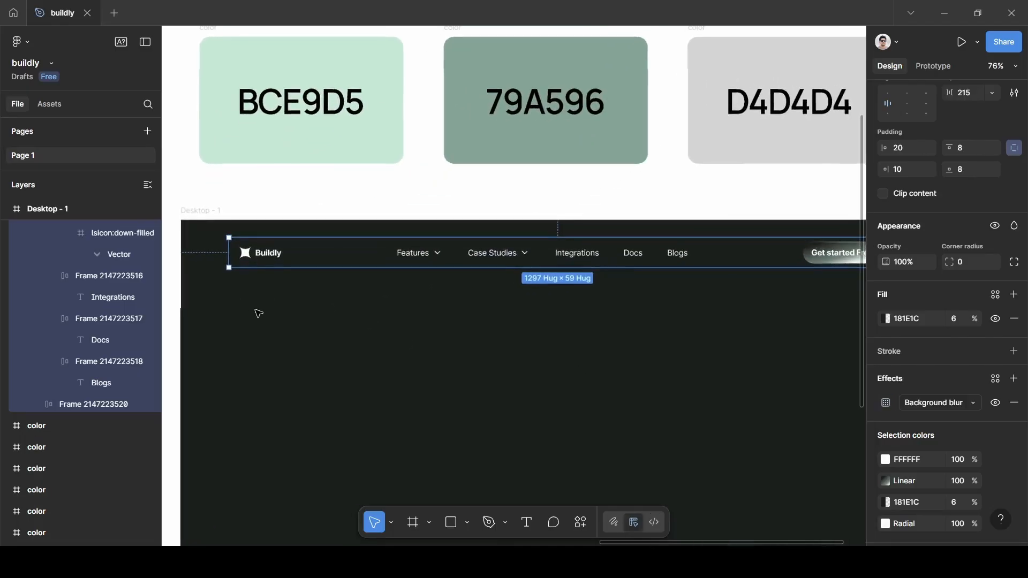
left_click(310, 184)
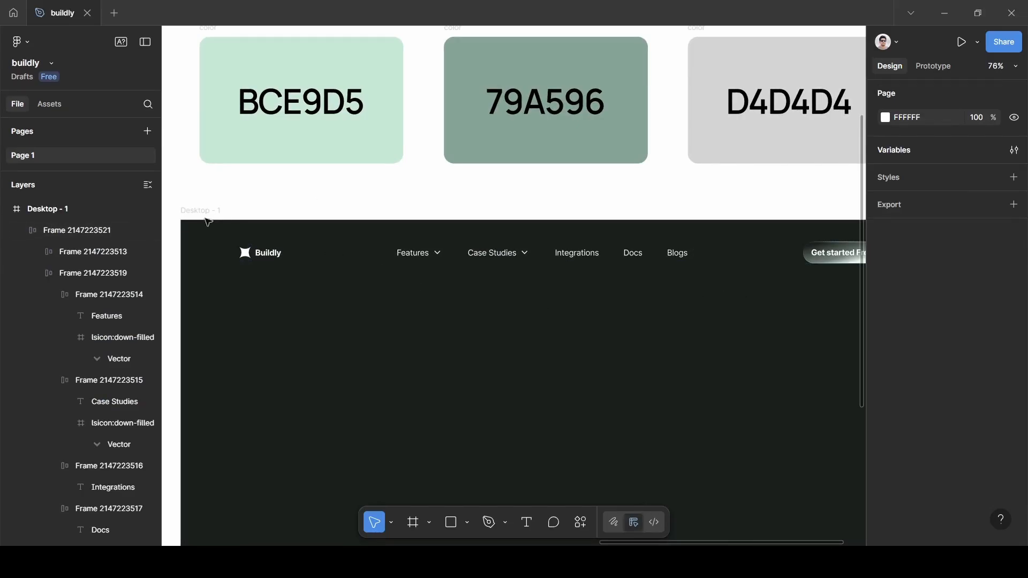
- Add an inside stroke to the header frame, sampling its colour from the E2F7EE palette swatch
left_click(320, 261)
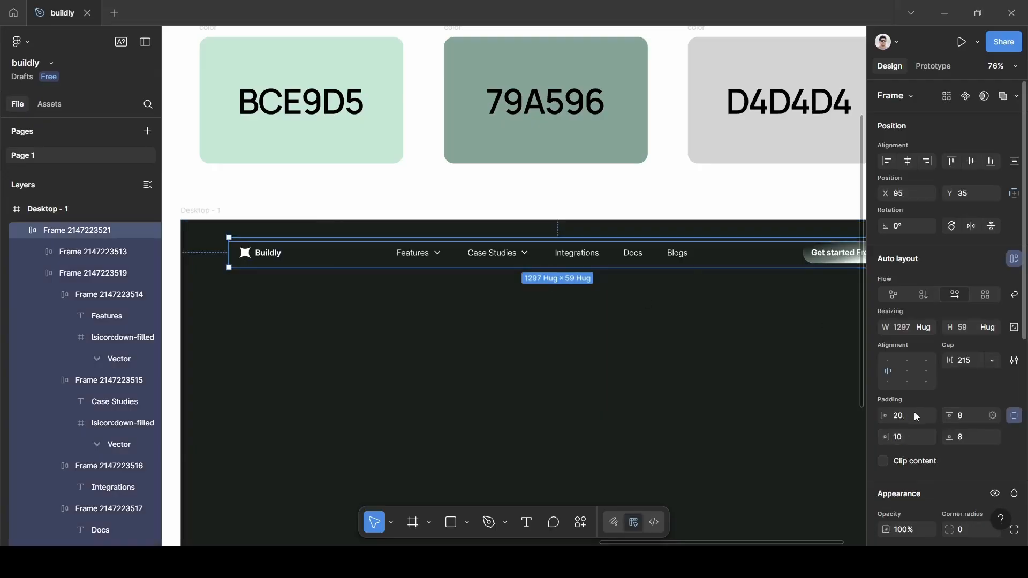
scroll(919, 428, "down", 5)
left_click(918, 352)
left_click(885, 376)
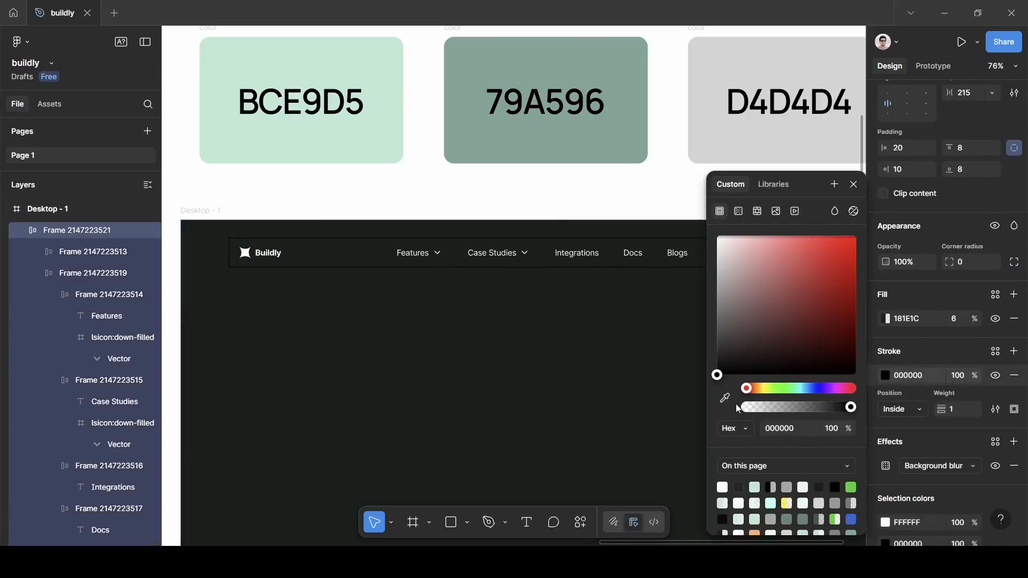
left_click(724, 399)
scroll(582, 345, "down", 3)
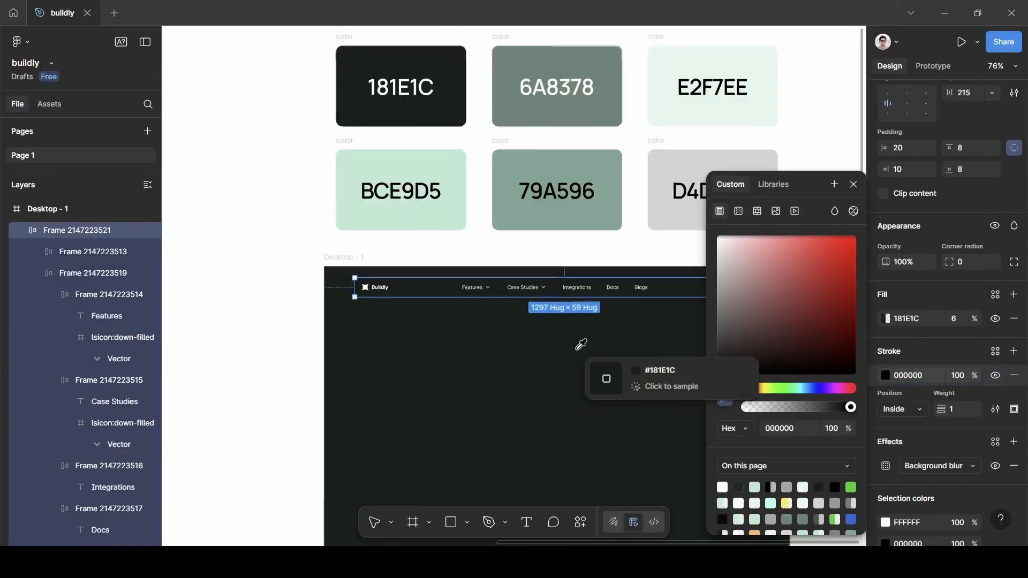
scroll(582, 345, "right", 1)
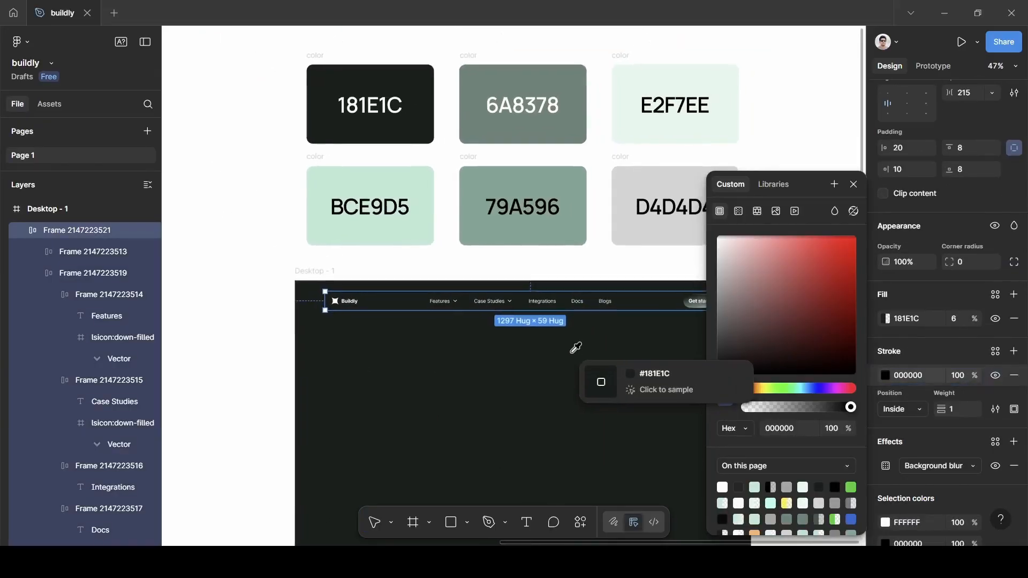
left_click(650, 125)
left_click(853, 184)
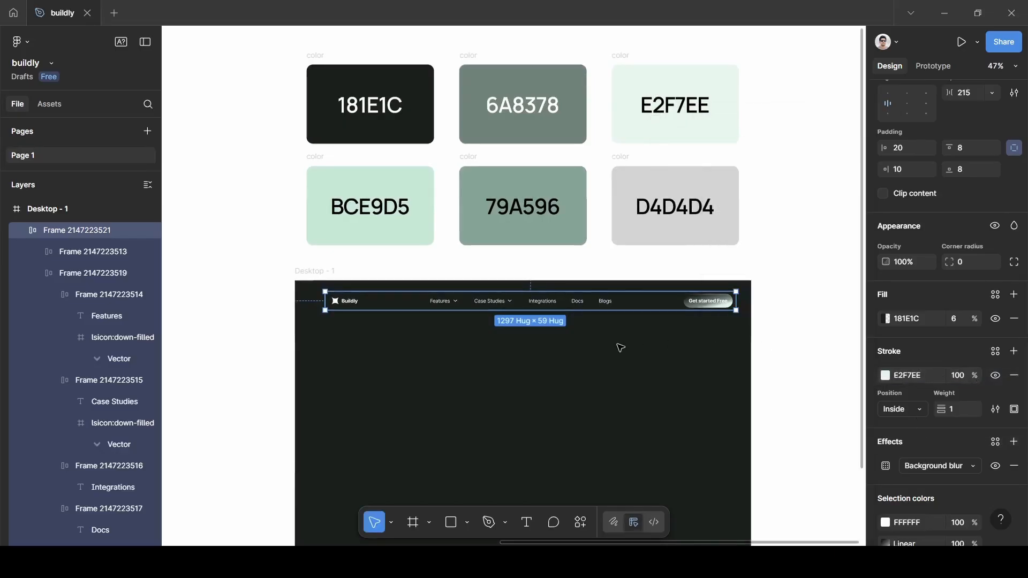
left_click(491, 355)
- Reduce the opacity of the header frame's stroke to 20%
scroll(481, 356, "up", 5)
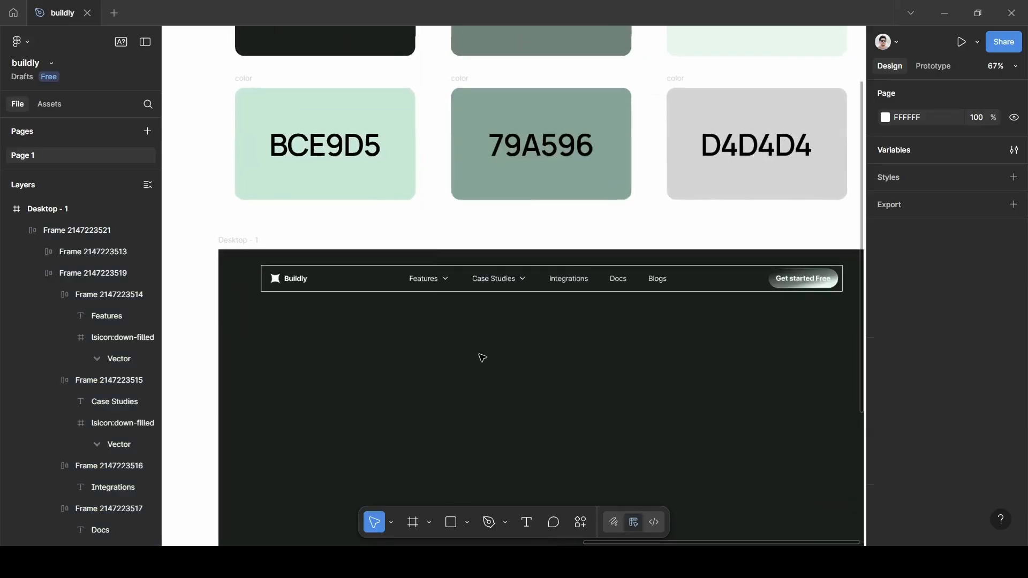
scroll(512, 302, "down", 1)
left_click(512, 287)
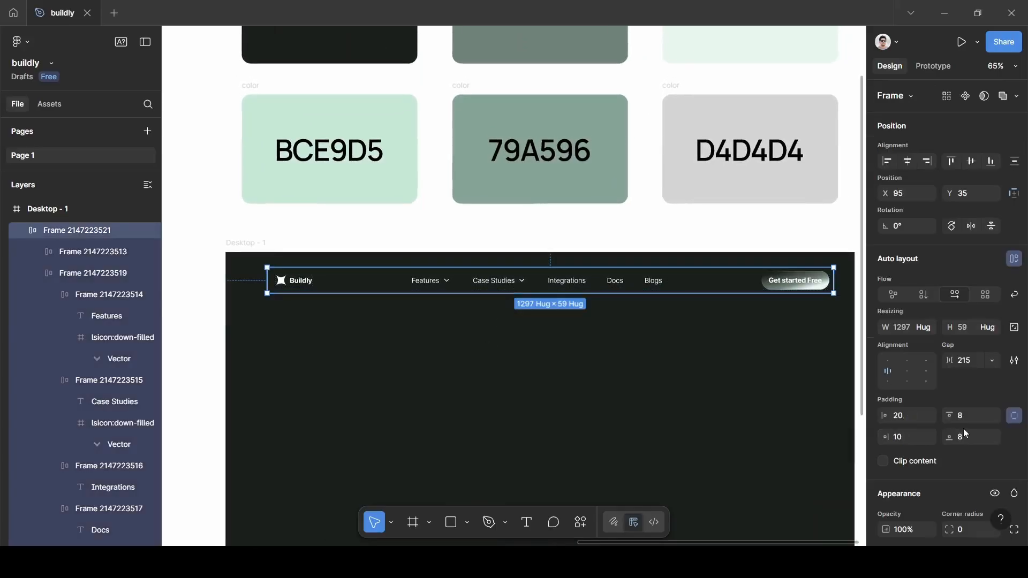
scroll(979, 385, "down", 3)
left_click(963, 447)
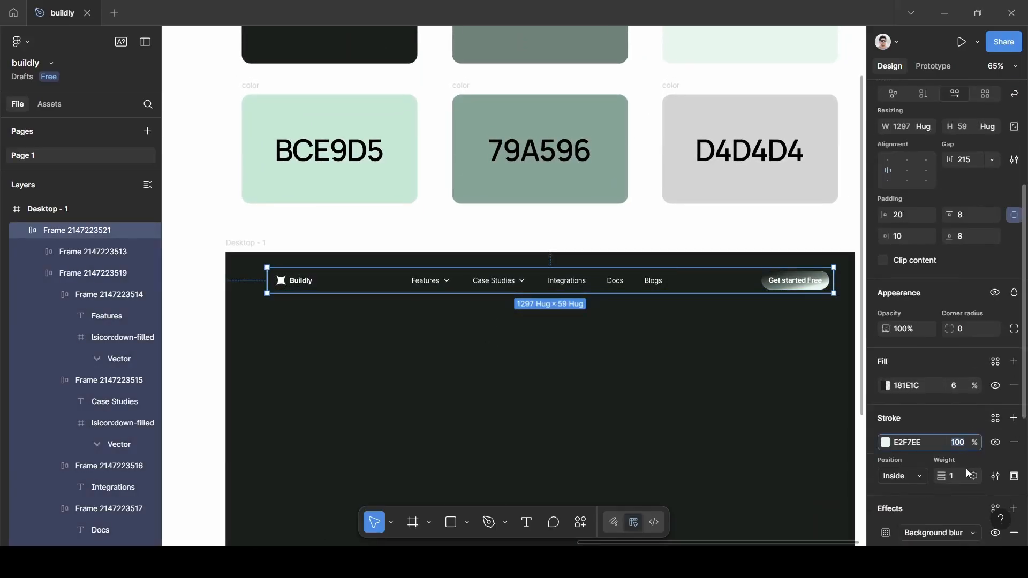
key("BackSpace")
type("2-")
key("BackSpace")
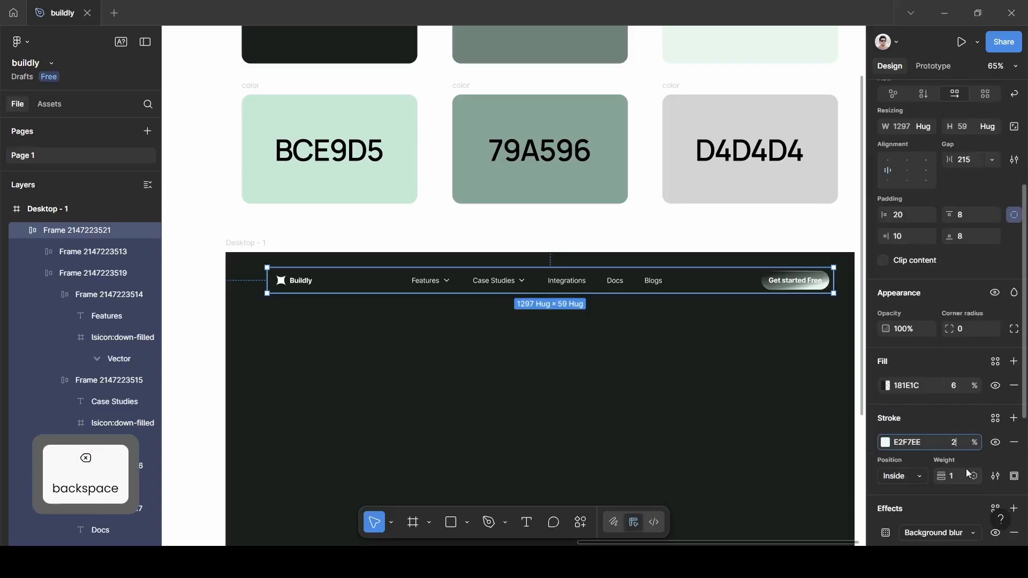
type("0")
key("Return")
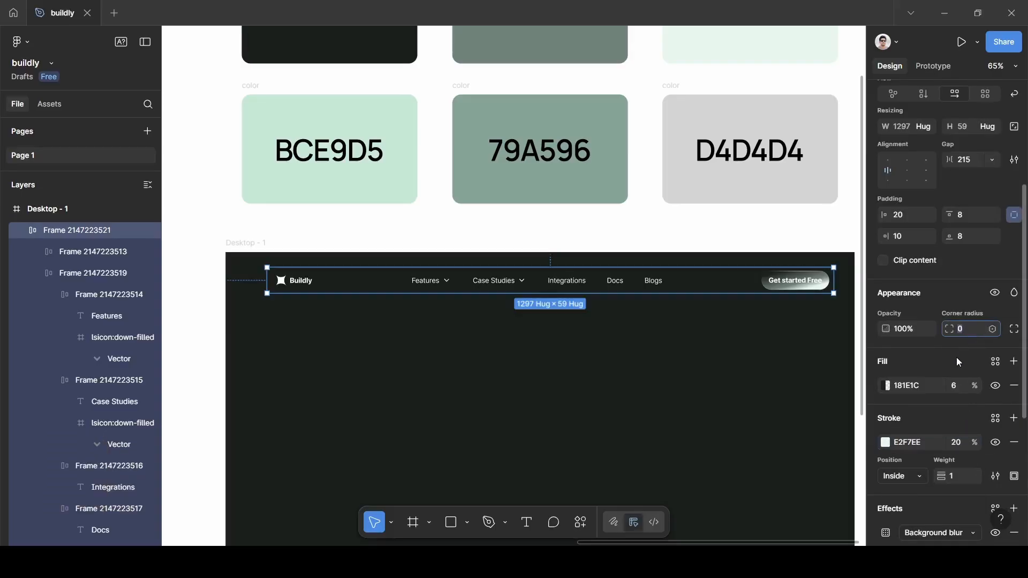
- Round the header frame's corners with a radius of 100
key("BackSpace")
type("100")
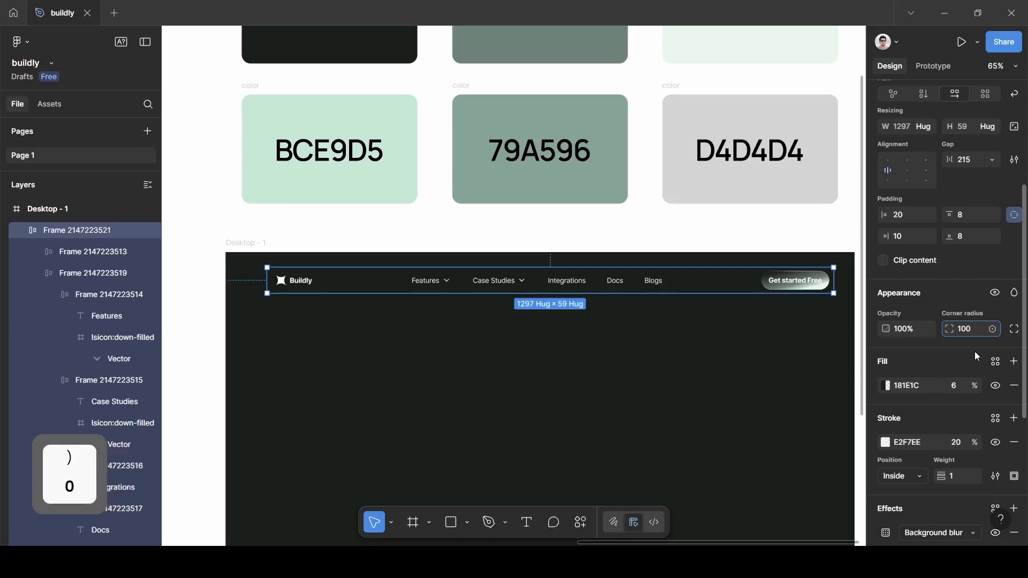
left_click(955, 295)
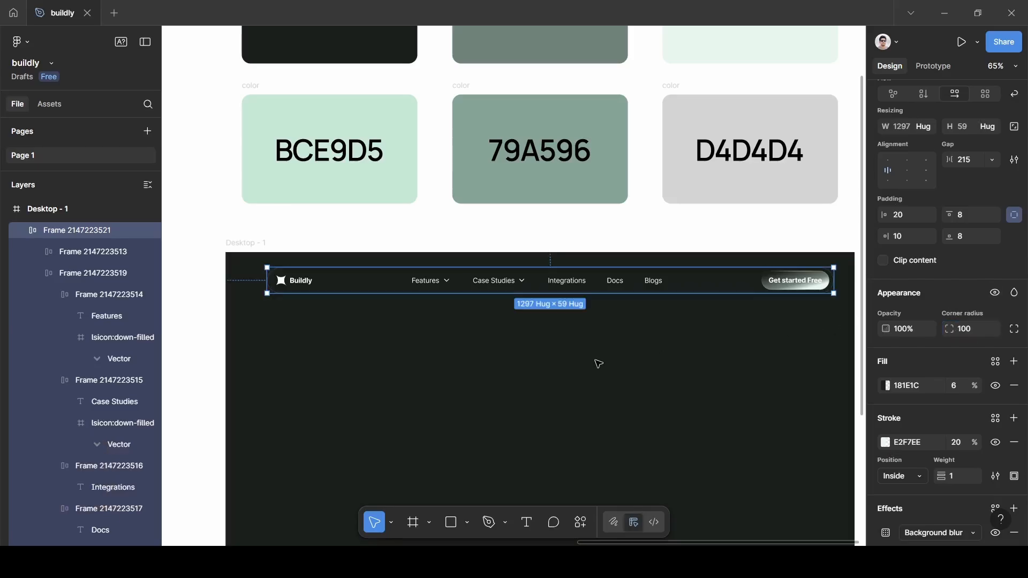
left_click(471, 356)
scroll(448, 339, "up", 5, "ctrl")
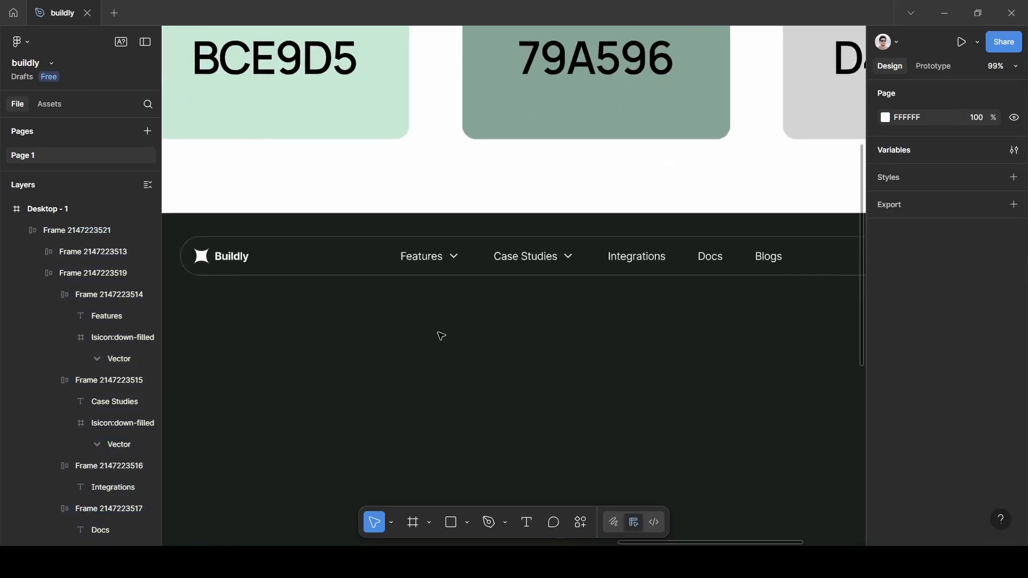
scroll(442, 337, "down", 5, "ctrl")
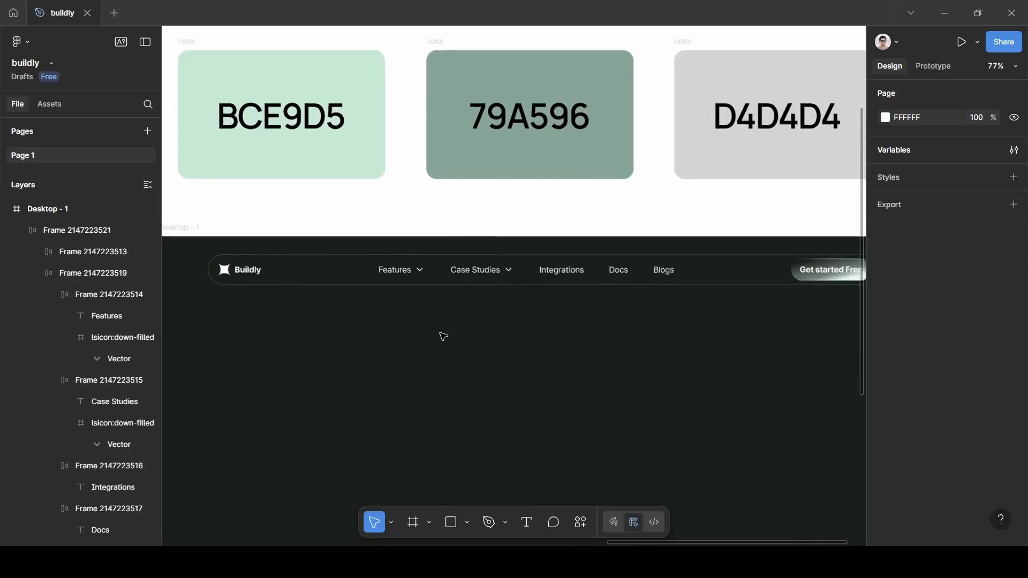
- Centre the header bar horizontally near the upper edge of the Desktop - 1 frame, at X 72 and Y 26
left_click_drag(513, 286, 507, 282)
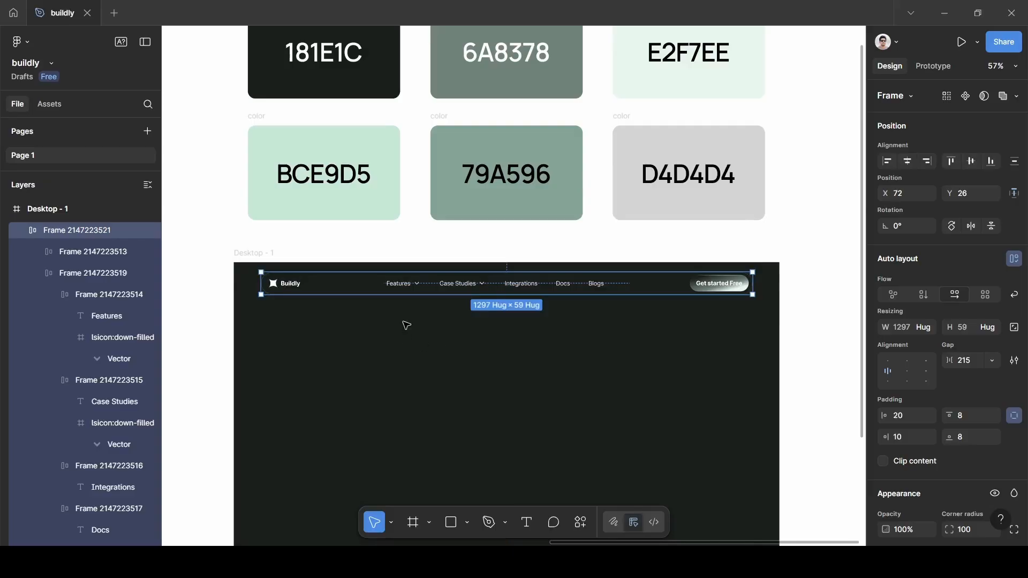
scroll(406, 325, "down", 3)
scroll(280, 247, "down", 3)
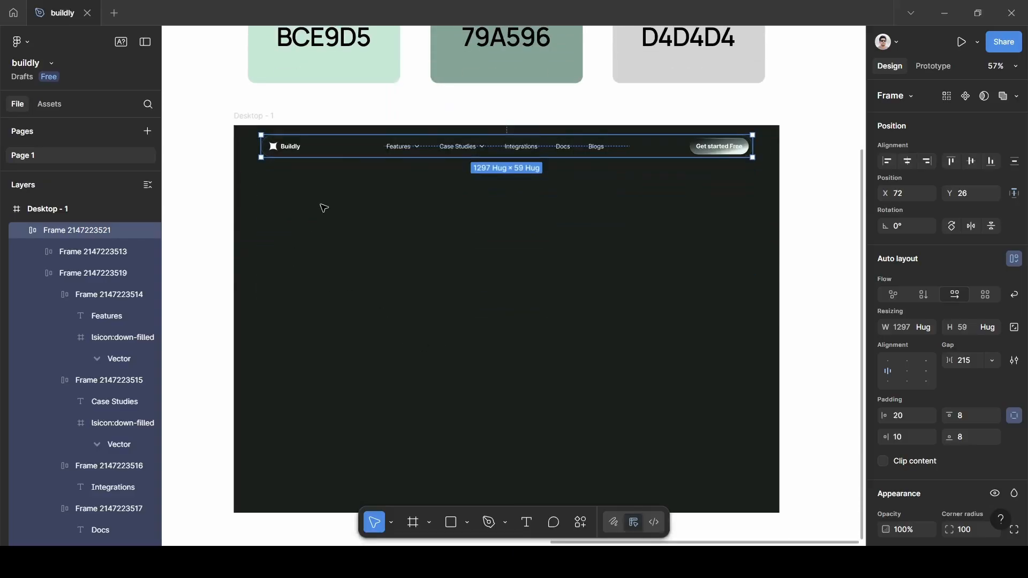
left_click(315, 326)
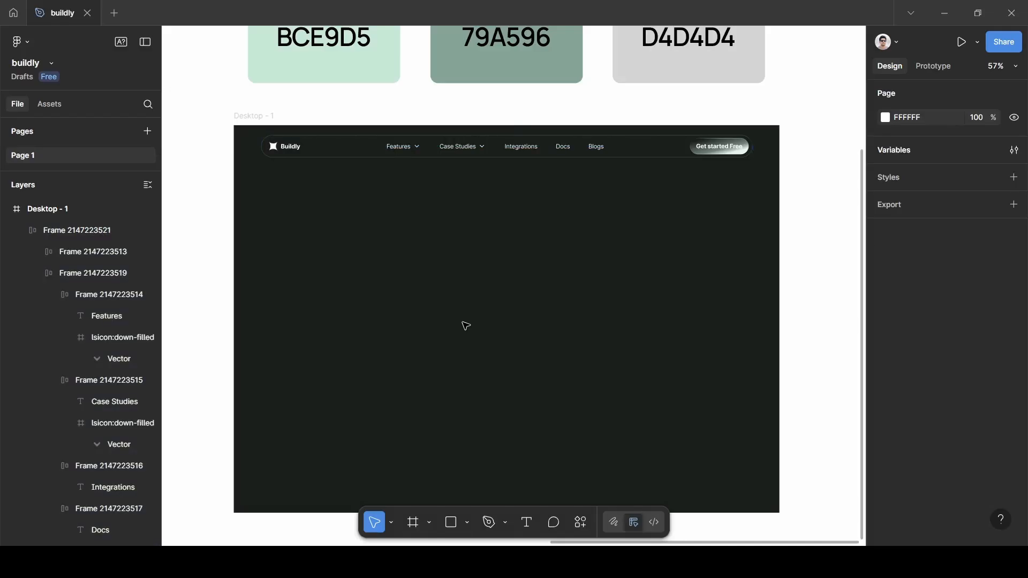
- Add the text "Track Your Spending Effortlessly" below the header and place it at about X 124, Y 299
scroll(319, 208, "up", 3, "ctrl")
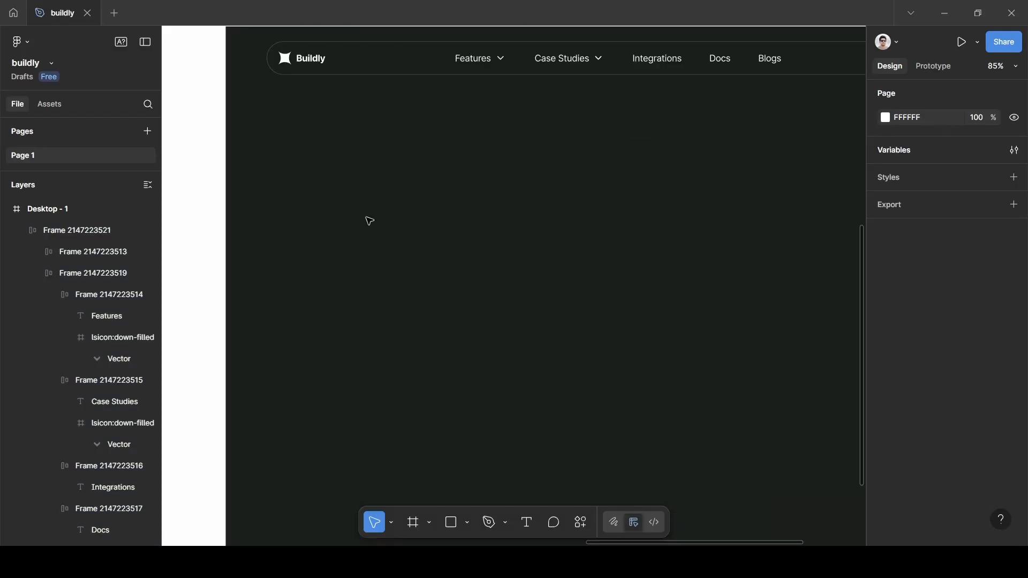
key("t")
left_click(353, 187)
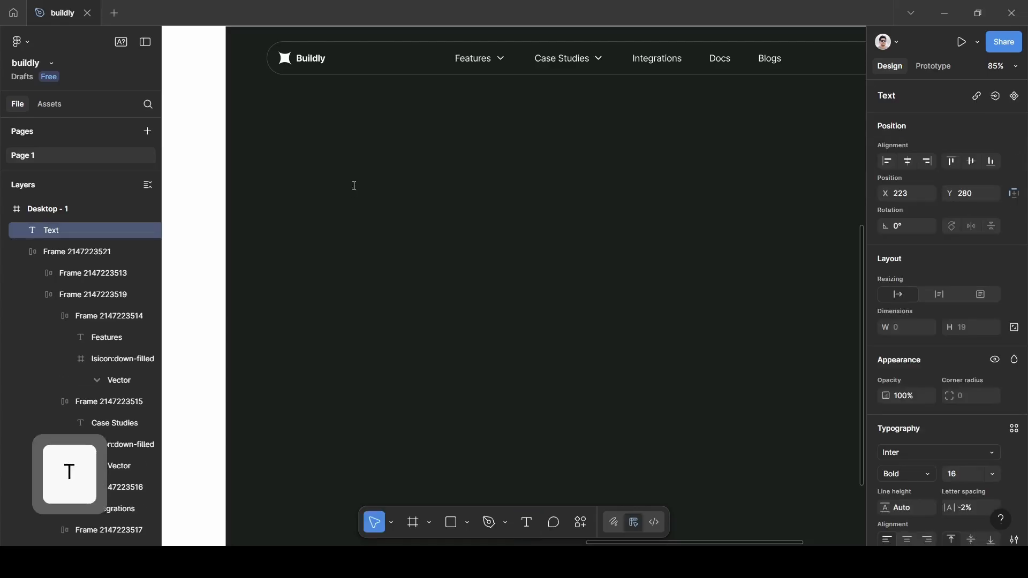
type("Track")
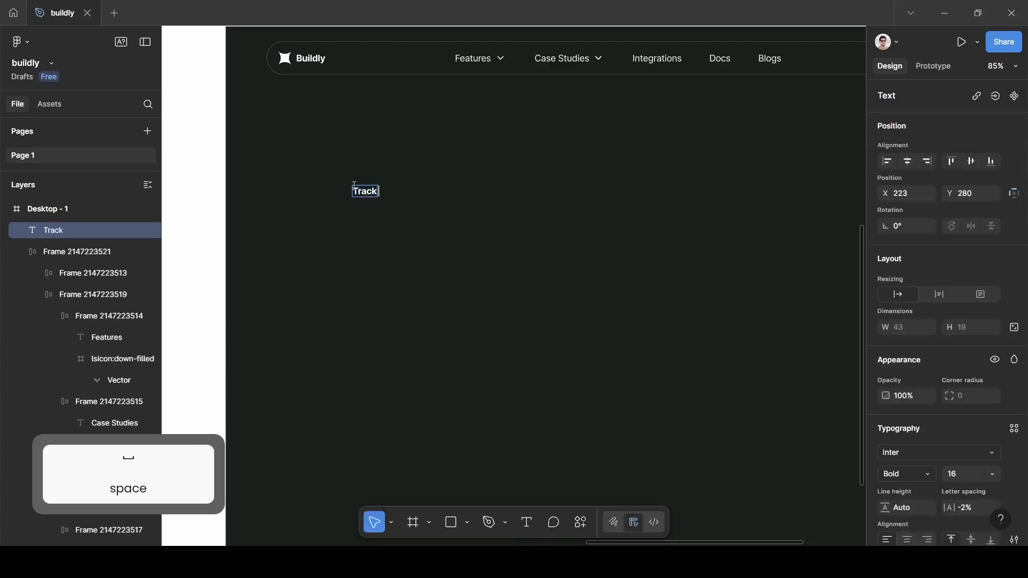
type(" Your")
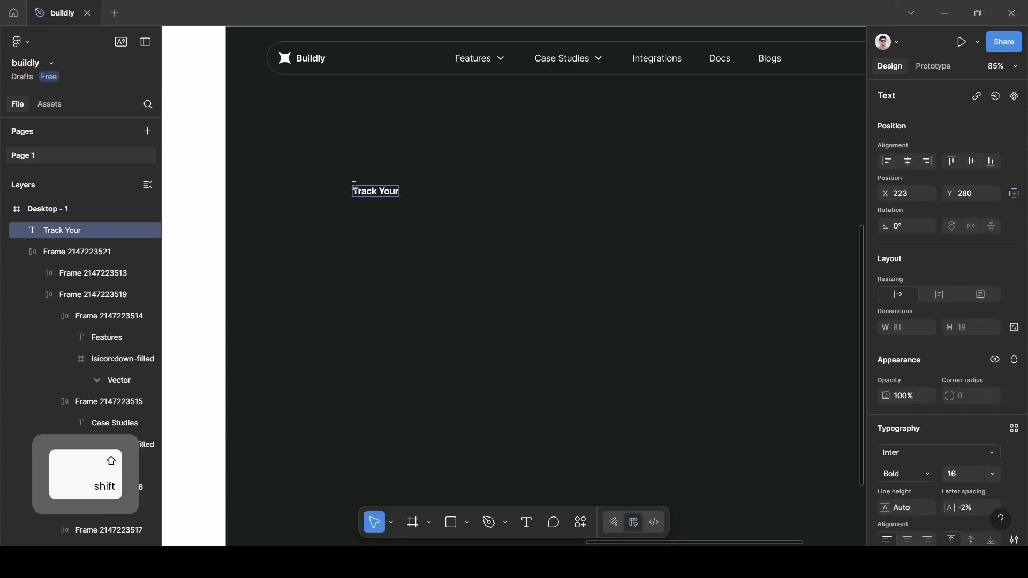
type(" Spending")
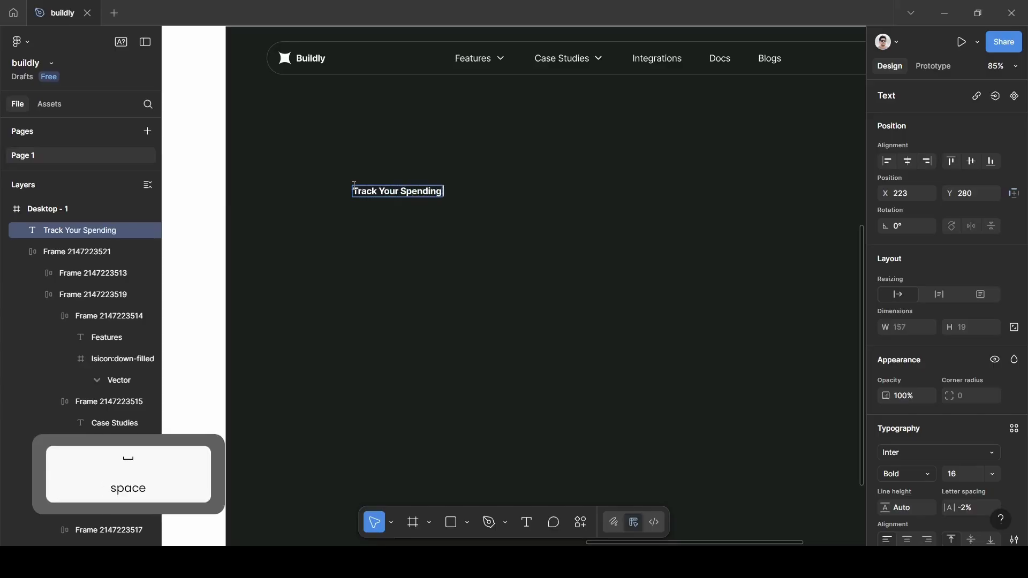
type(" Effortlessly")
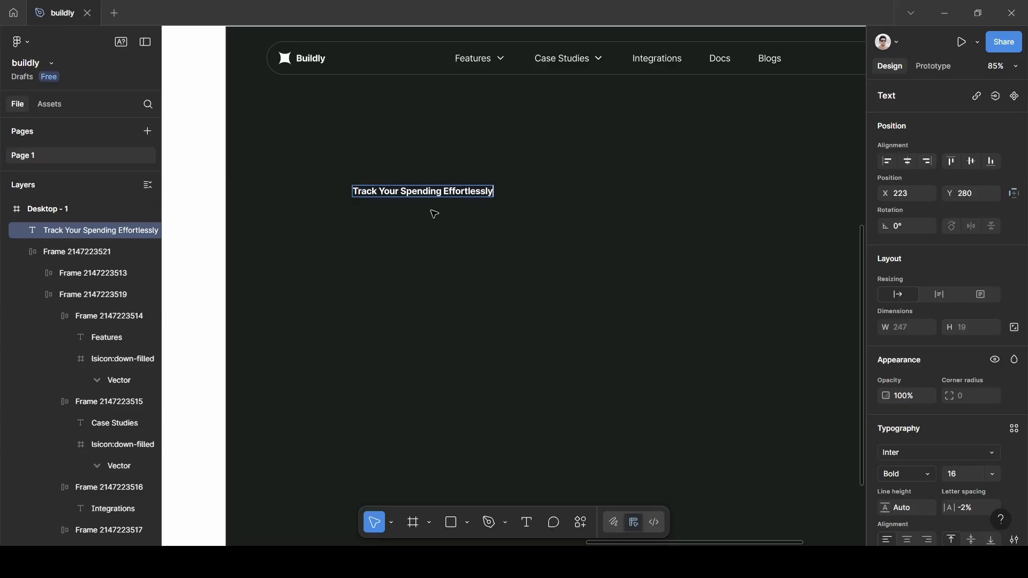
key("Escape")
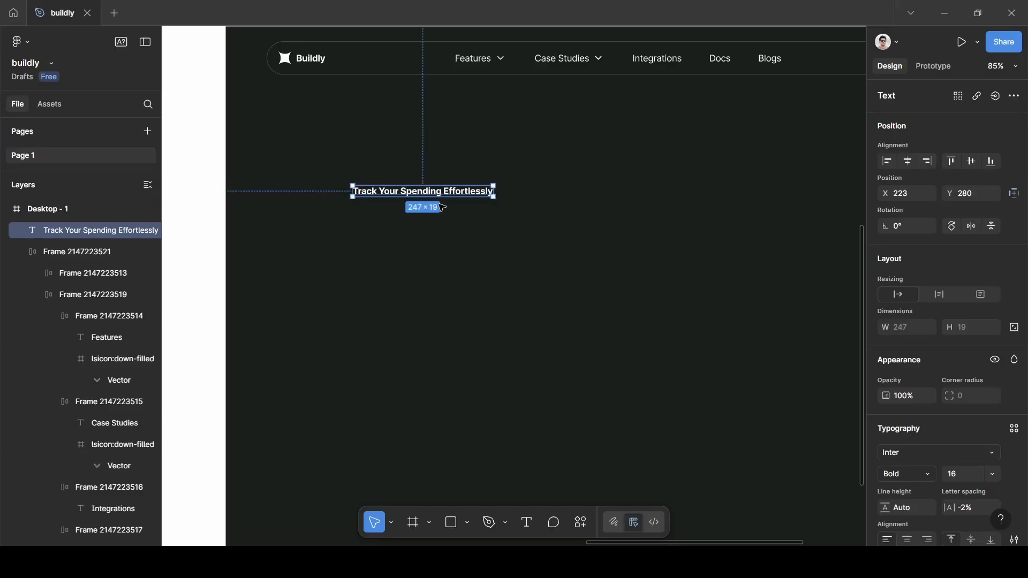
left_click_drag(432, 187, 375, 198)
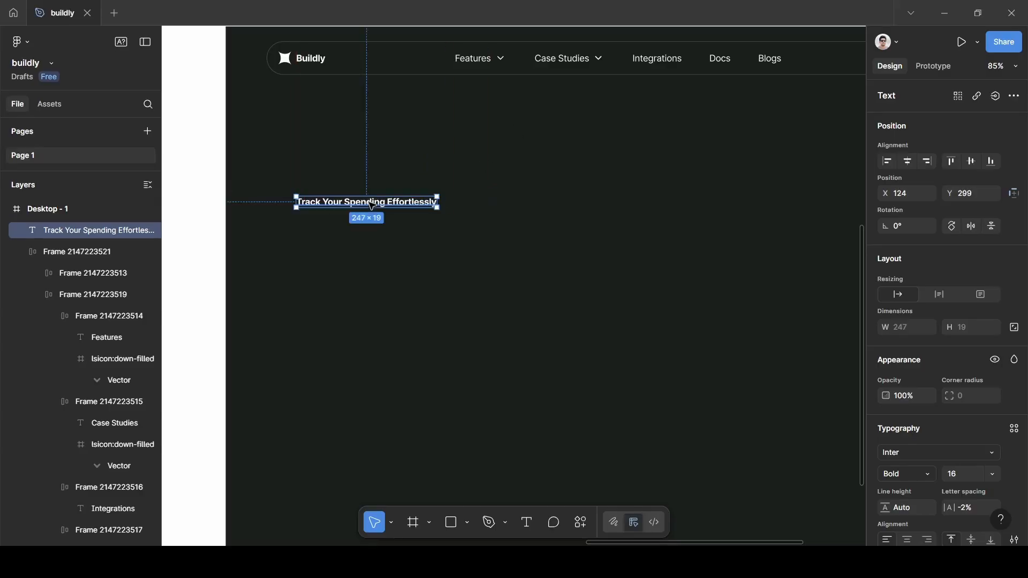
- Set the "Track Your Spending Effortlessly" headline to font size 96 with a line height of 100
scroll(1006, 425, "down", 4)
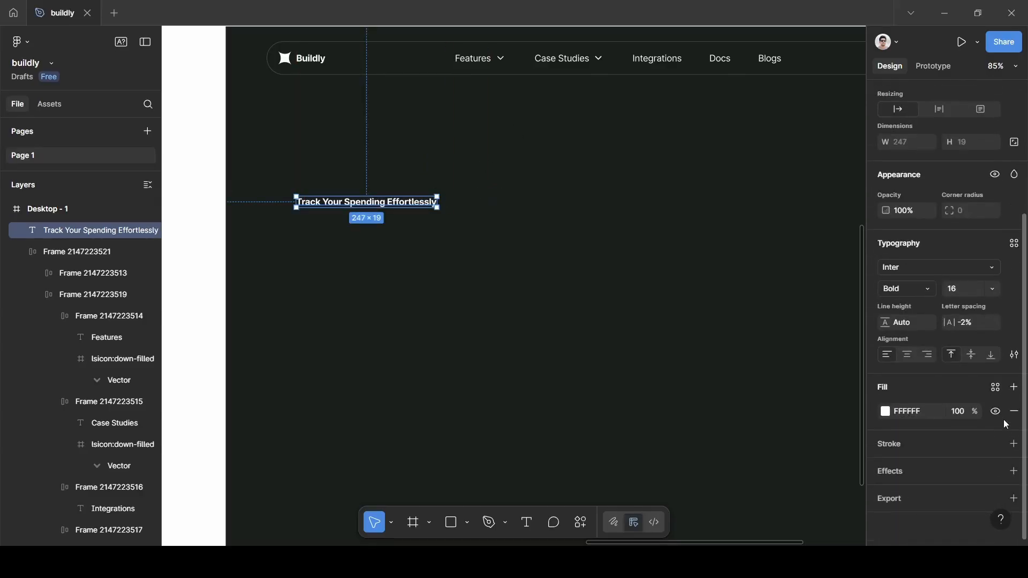
left_click(994, 293)
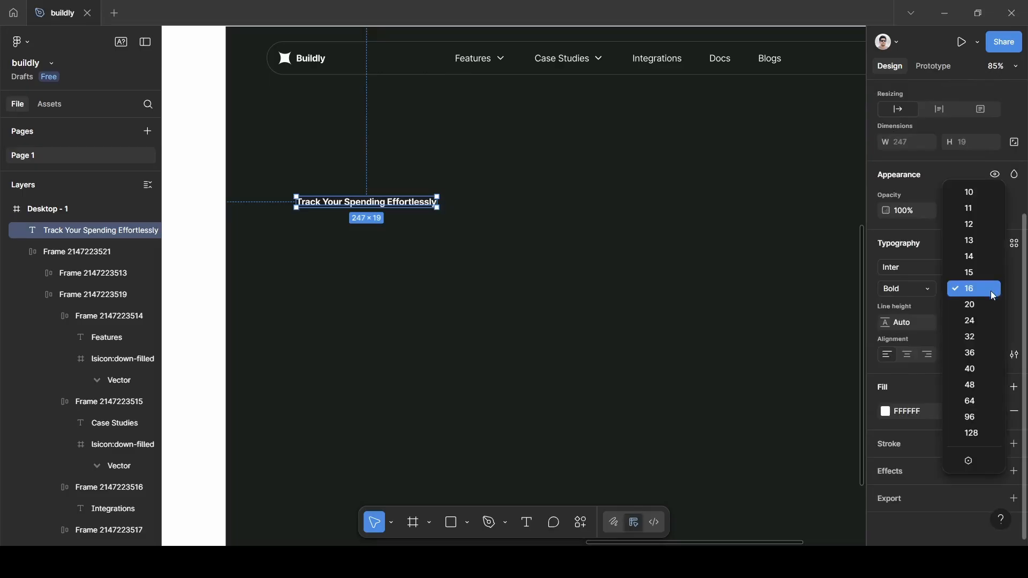
left_click(983, 417)
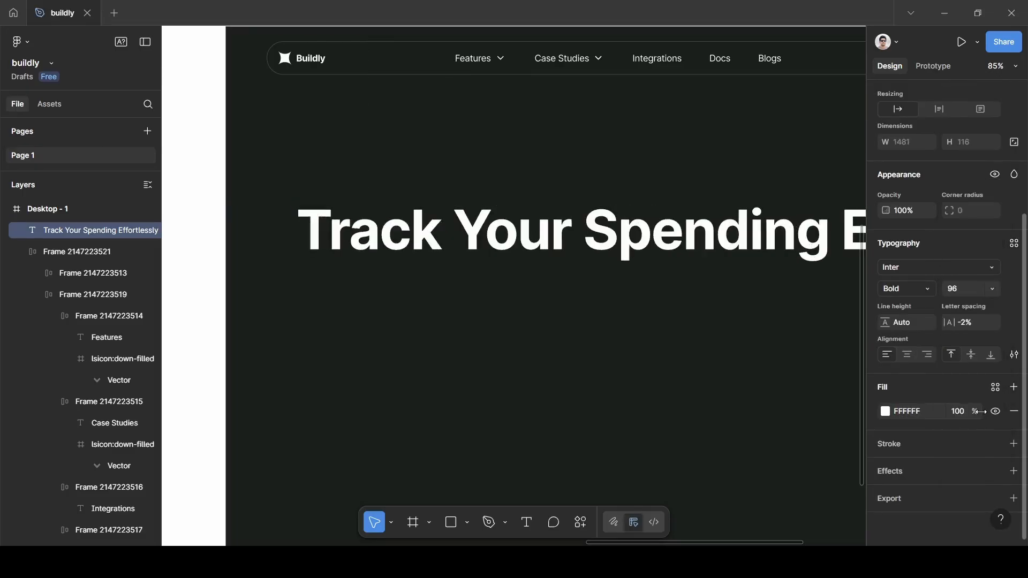
left_click(907, 325)
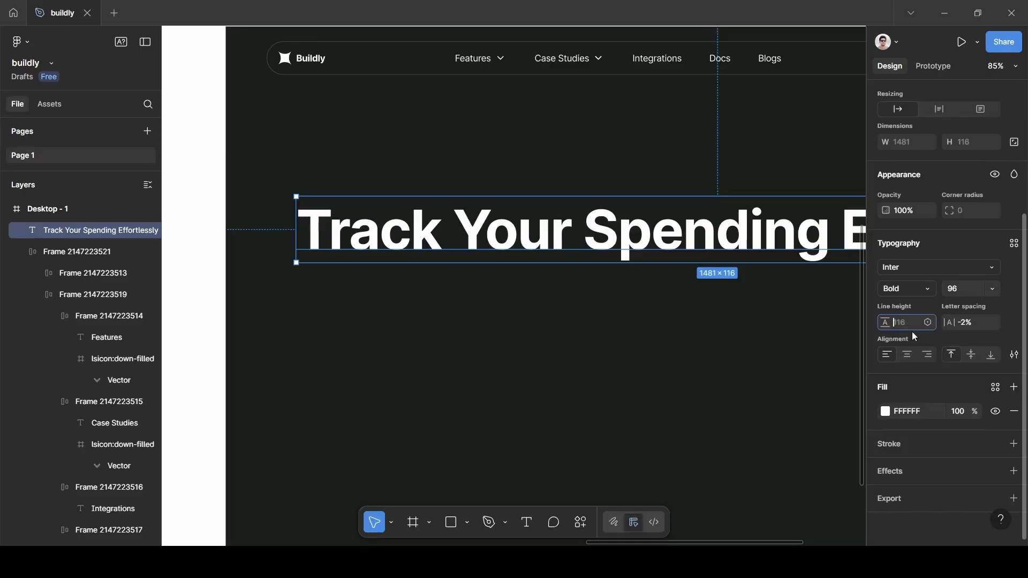
type("100")
left_click(962, 231)
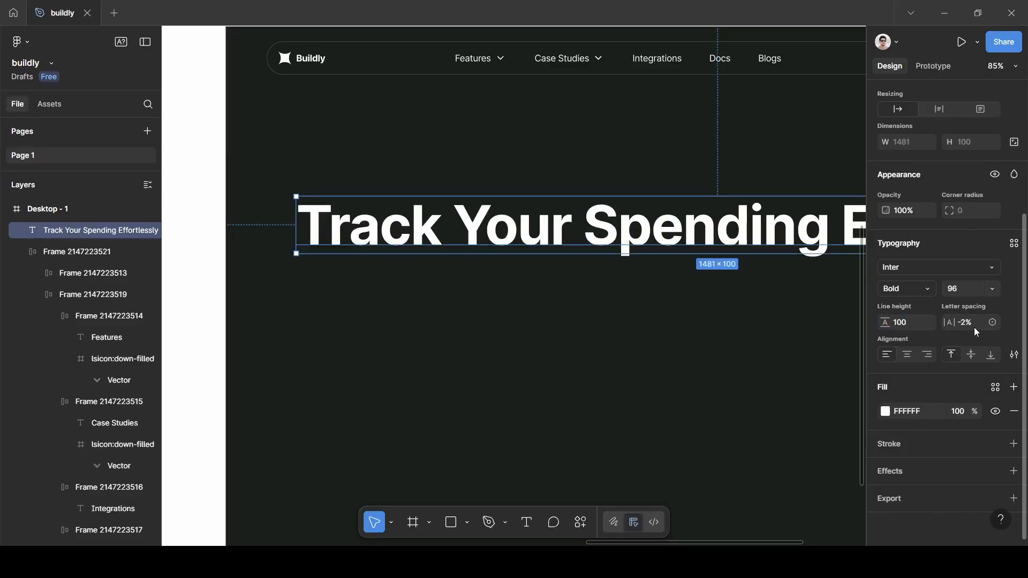
- Narrow the headline's text box to about 555 wide so it wraps onto three lines, and move it slightly up and left
scroll(570, 341, "down", 4)
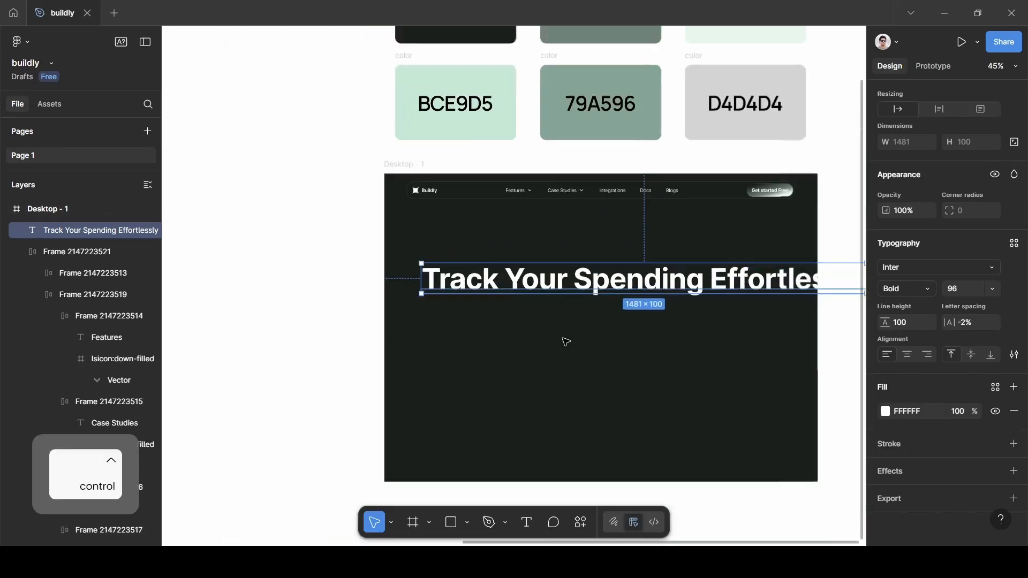
scroll(741, 304, "right", 2)
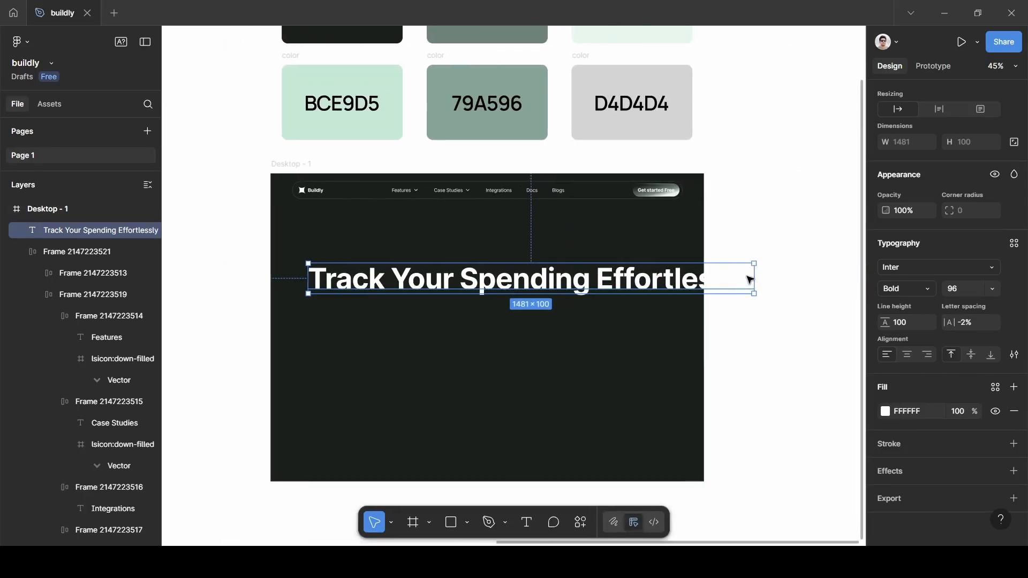
left_click_drag(755, 276, 474, 269)
left_click_drag(368, 304, 362, 278)
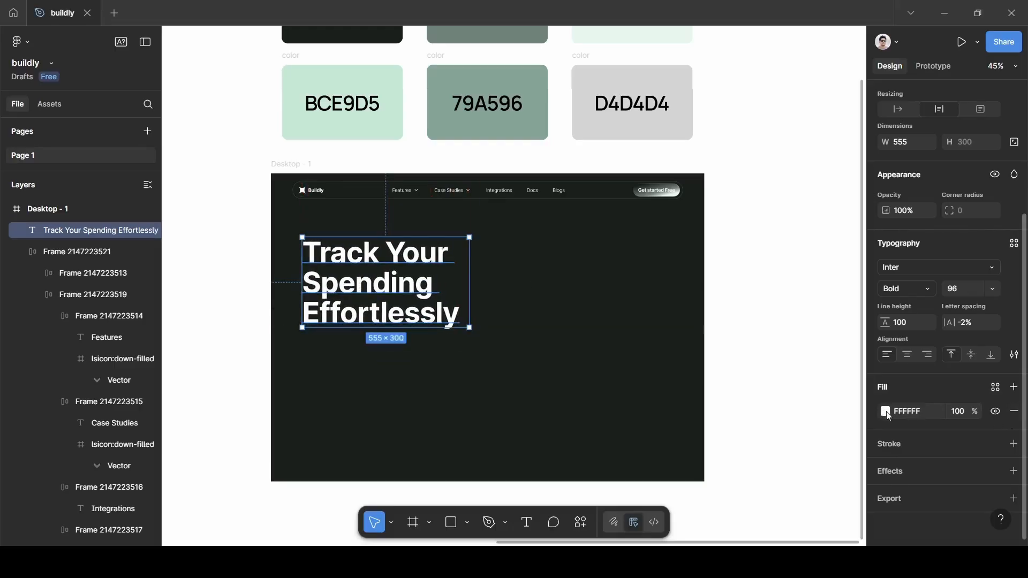
- Give the headline a linear gradient fill with its first stop sampled from the E2F7EE colour swatch
left_click(889, 417)
left_click(740, 211)
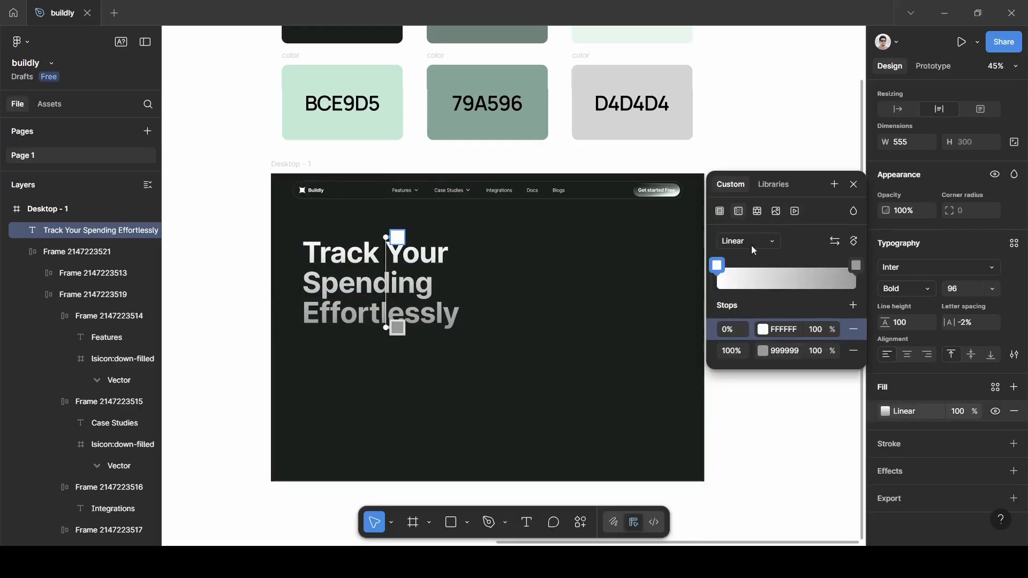
left_click(763, 330)
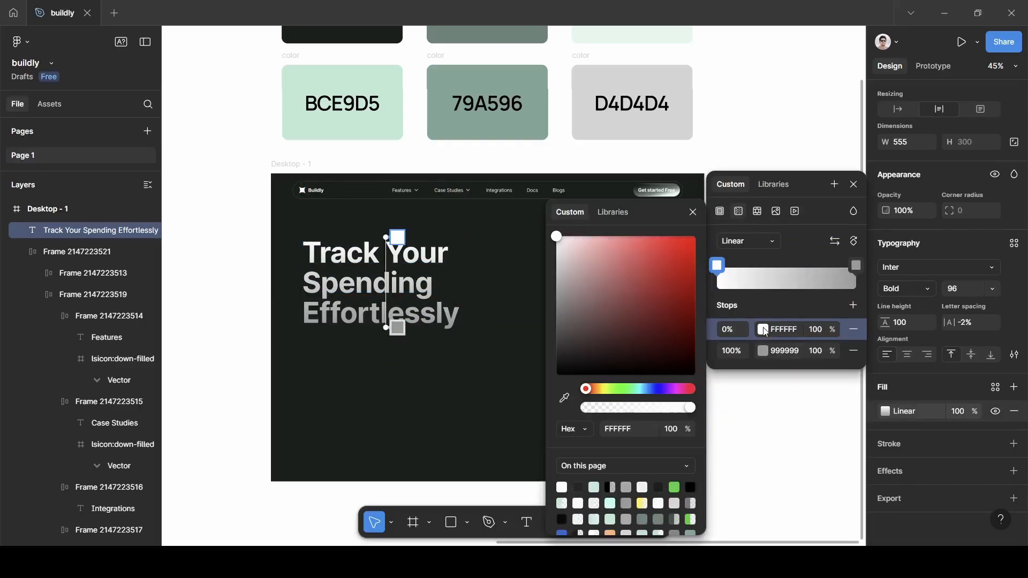
left_click(566, 400)
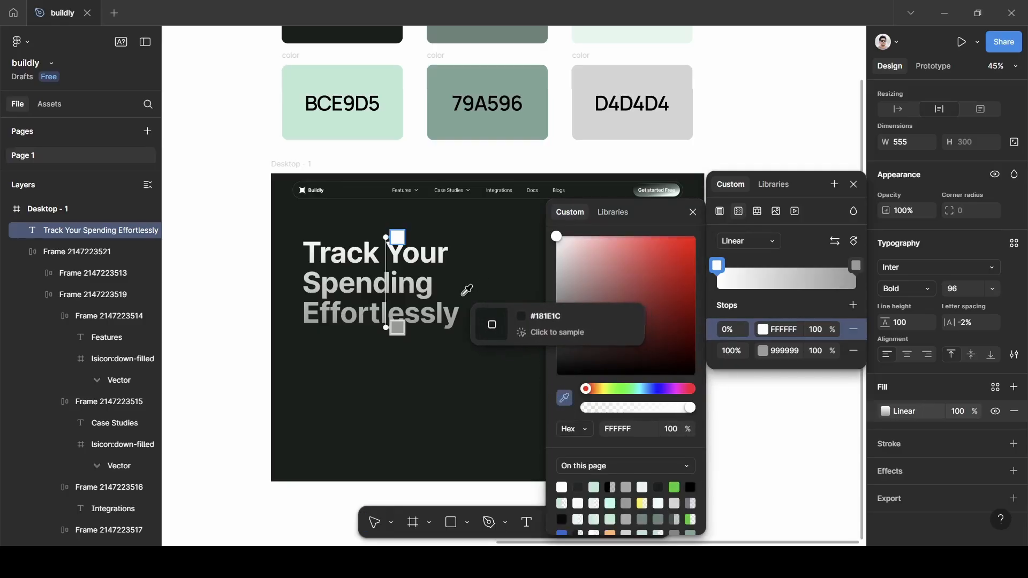
scroll(460, 293, "up", 5)
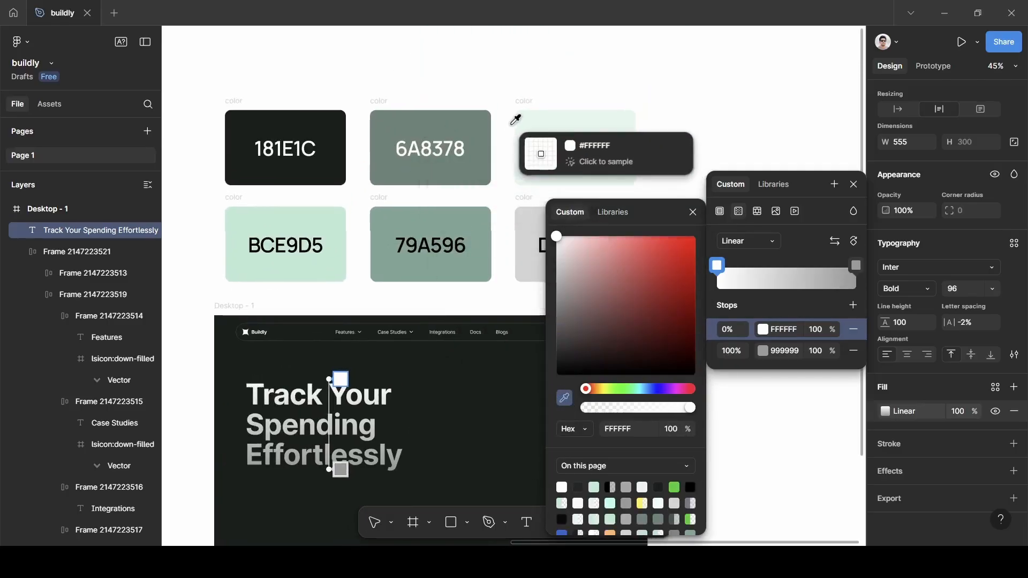
left_click(536, 123)
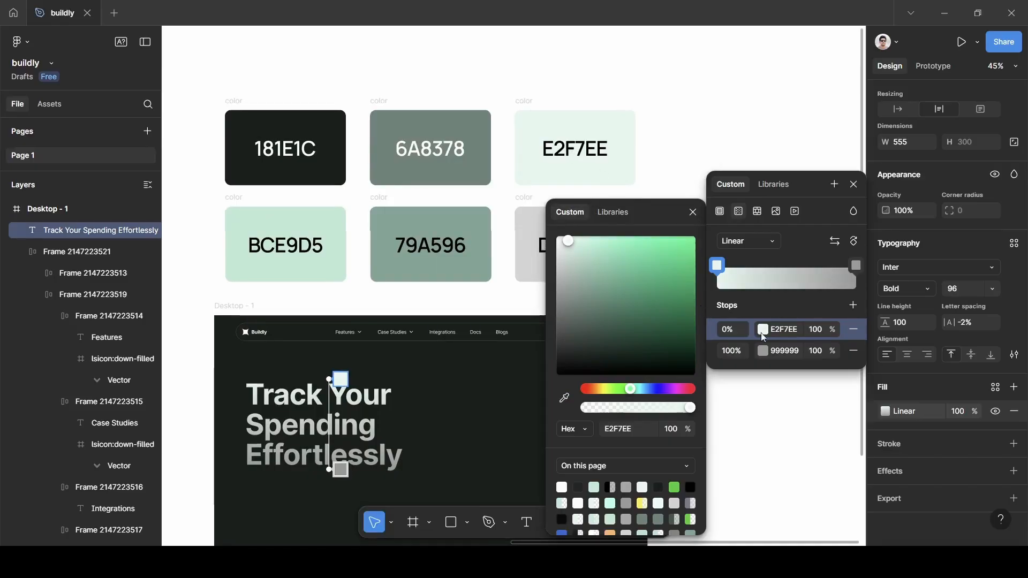
- Darken the 100% stop of the headline's gradient to 686868
left_click(763, 351)
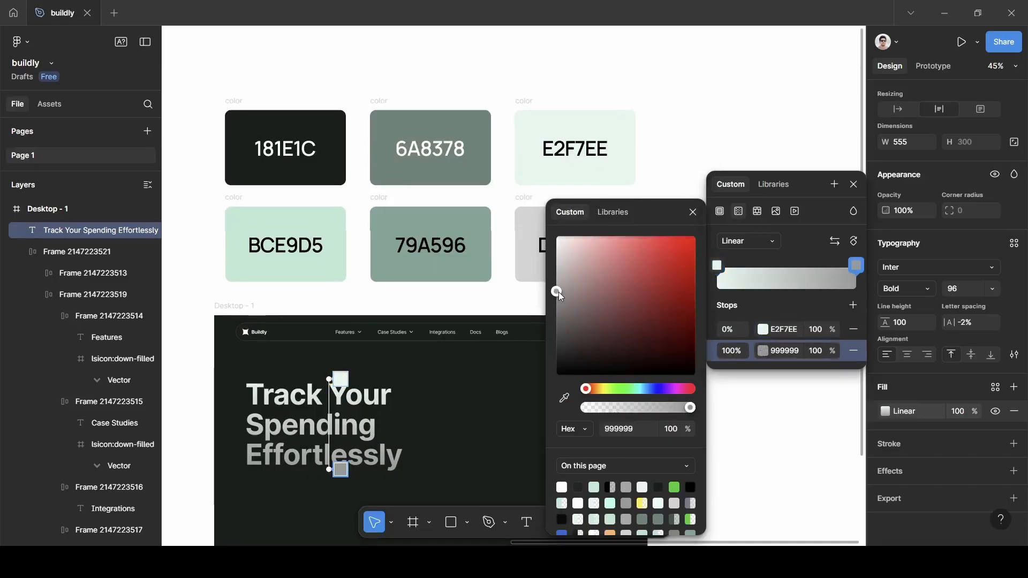
left_click_drag(558, 291, 549, 323)
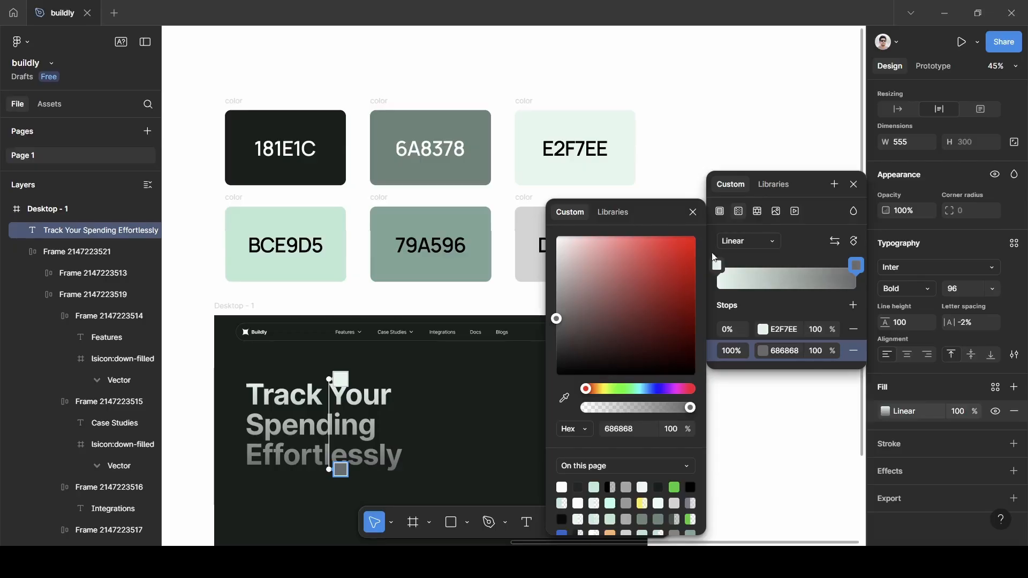
left_click(854, 185)
- Angle the headline's gradient diagonally, from light near the end of "Your" to dark at the text box's lower-left corner
scroll(371, 426, "up", 3)
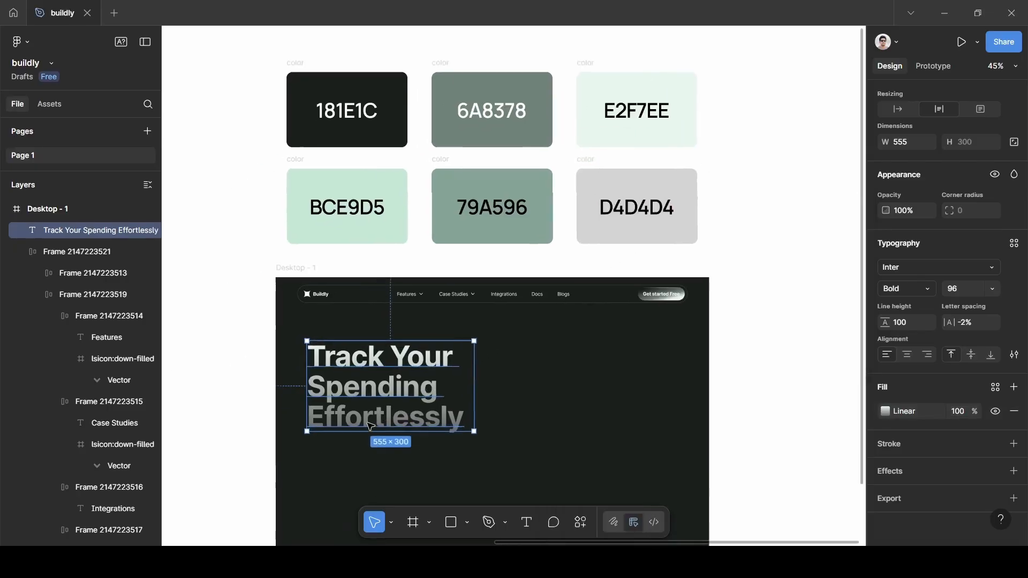
scroll(370, 426, "up", 2)
left_click(885, 411)
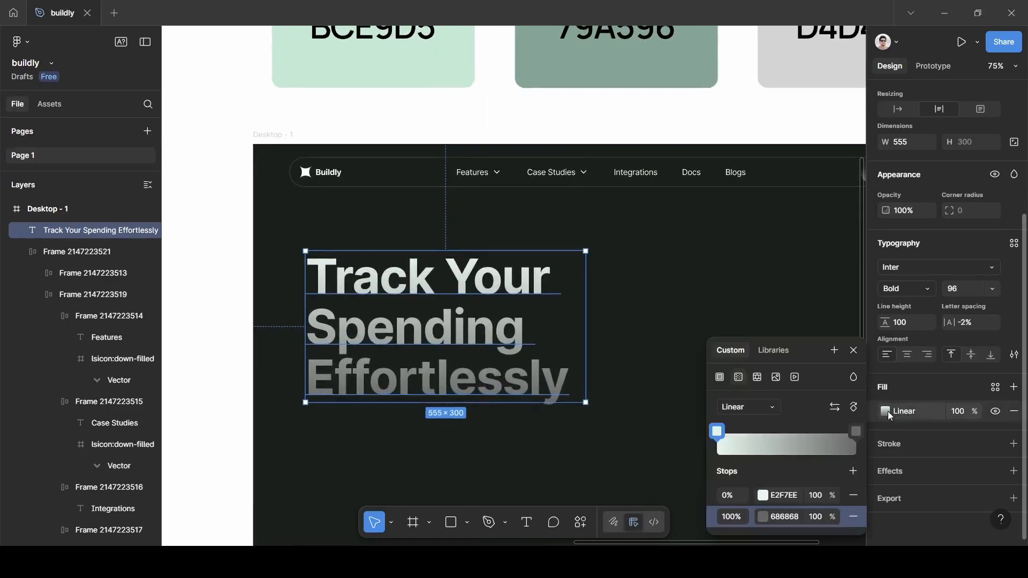
left_click_drag(448, 251, 544, 262)
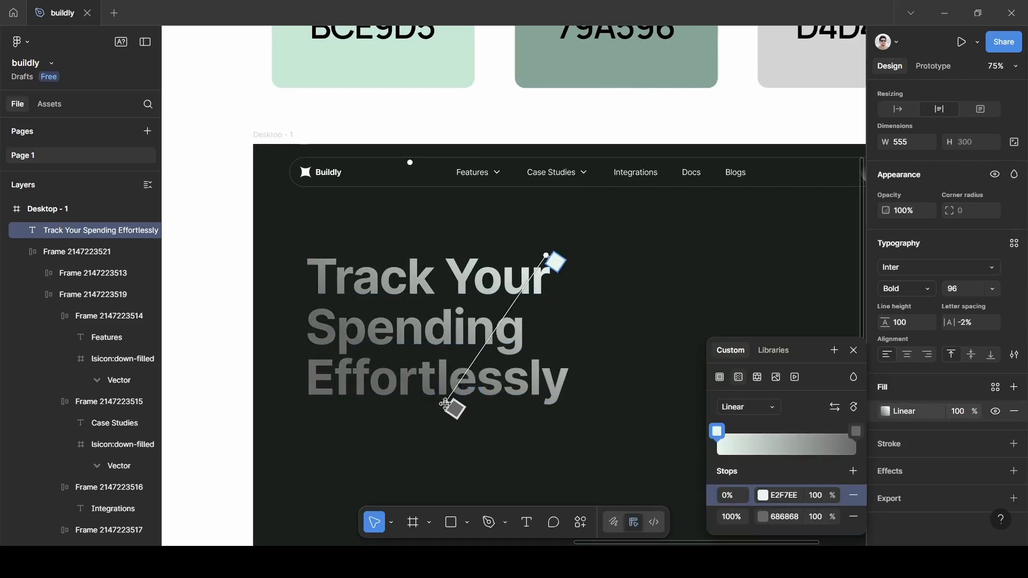
left_click_drag(446, 404, 308, 401)
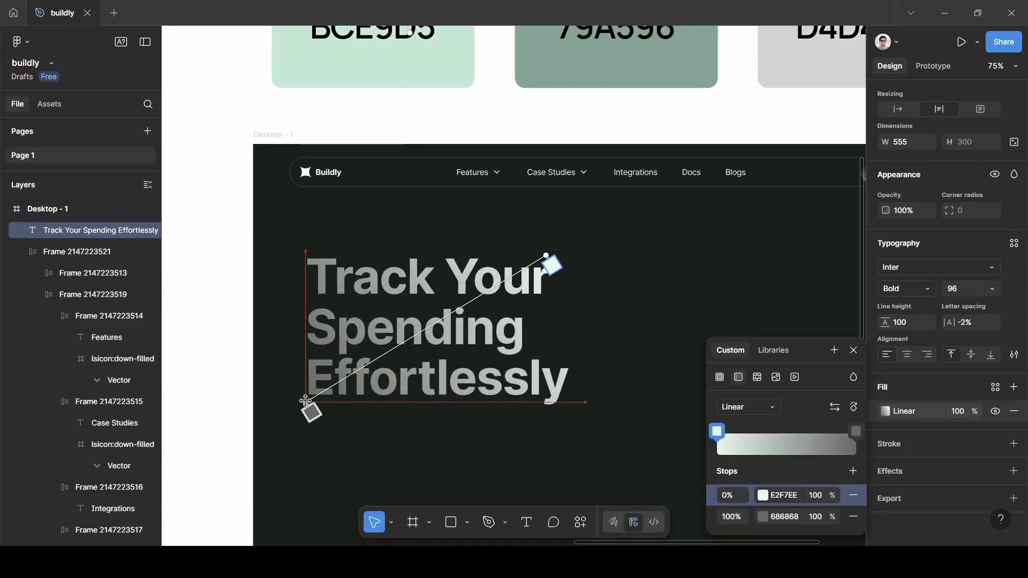
left_click(854, 350)
- Copy the "Manage your expenses with ease using our intuitive, real-time tracker." text from the Spendly reference design into Desktop - 1, directly below the headline
scroll(685, 365, "down", 5)
scroll(518, 384, "down", 2)
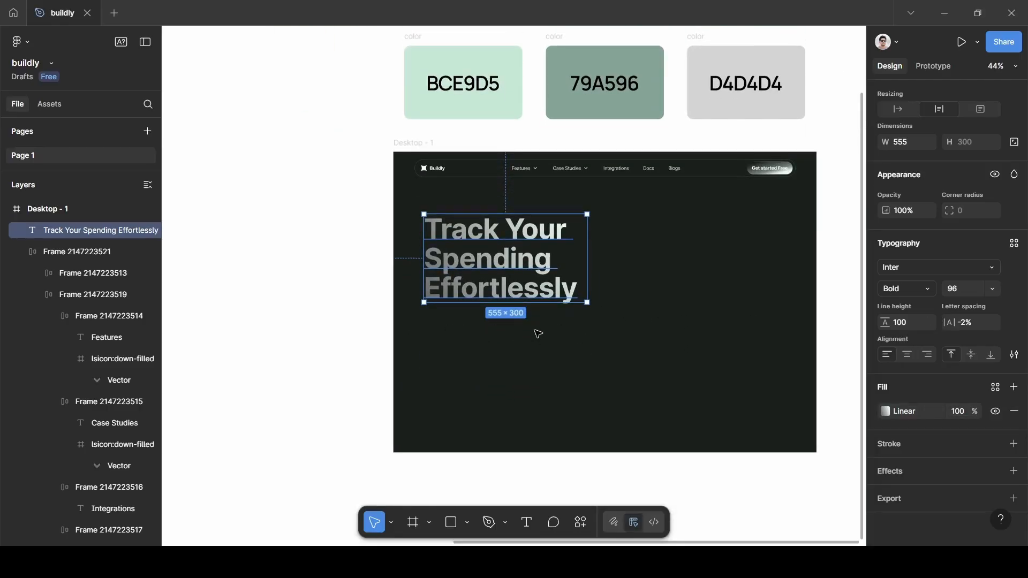
scroll(538, 334, "left", 10)
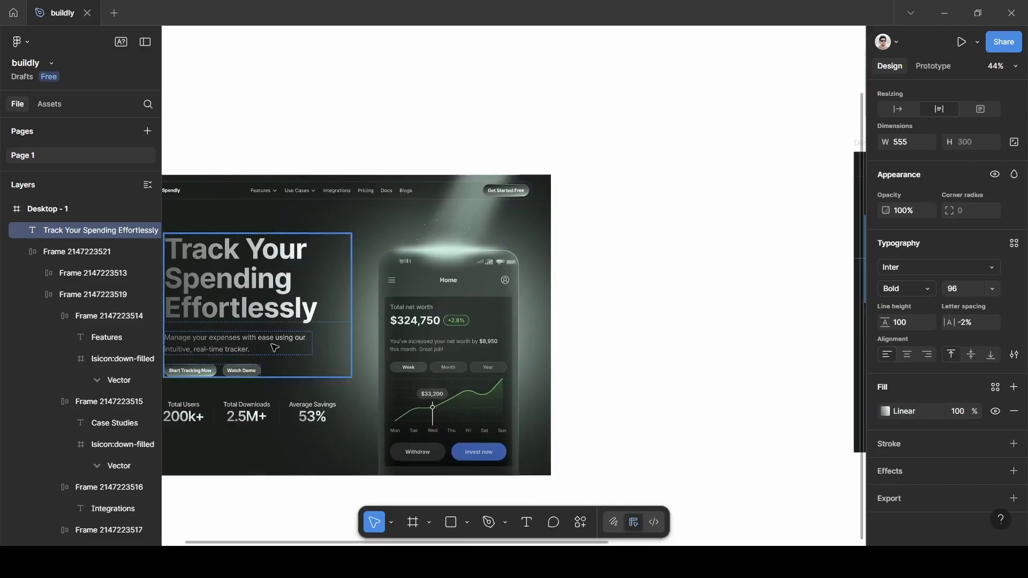
scroll(274, 348, "left", 3)
double_click(378, 350)
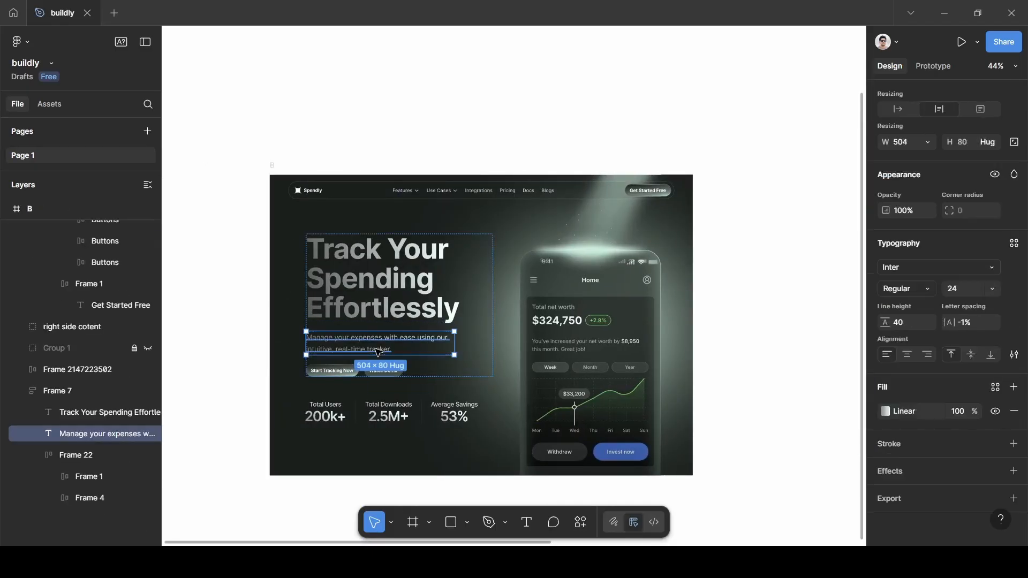
key("ctrl+c")
scroll(836, 233, "right", 6)
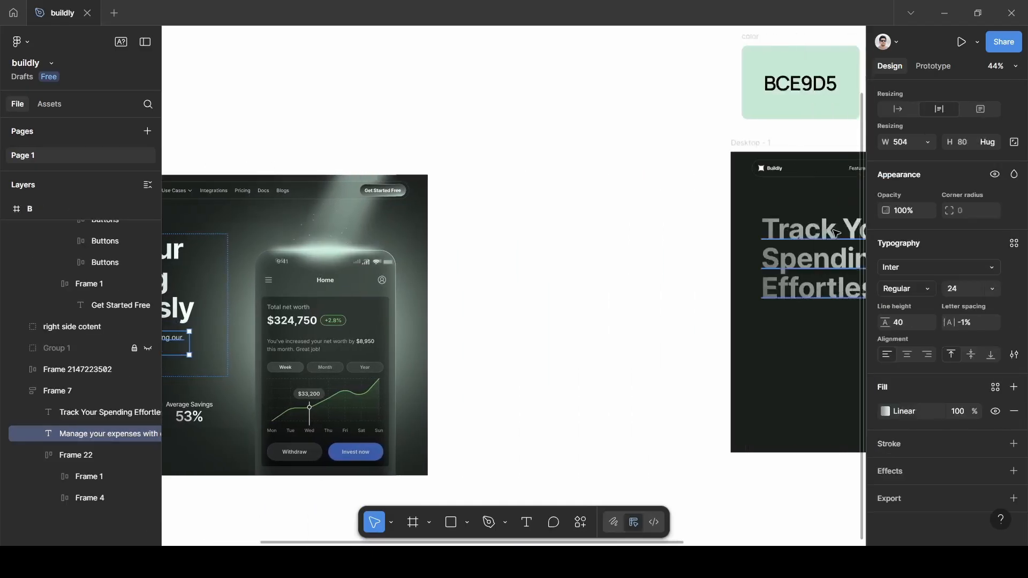
scroll(837, 233, "right", 7)
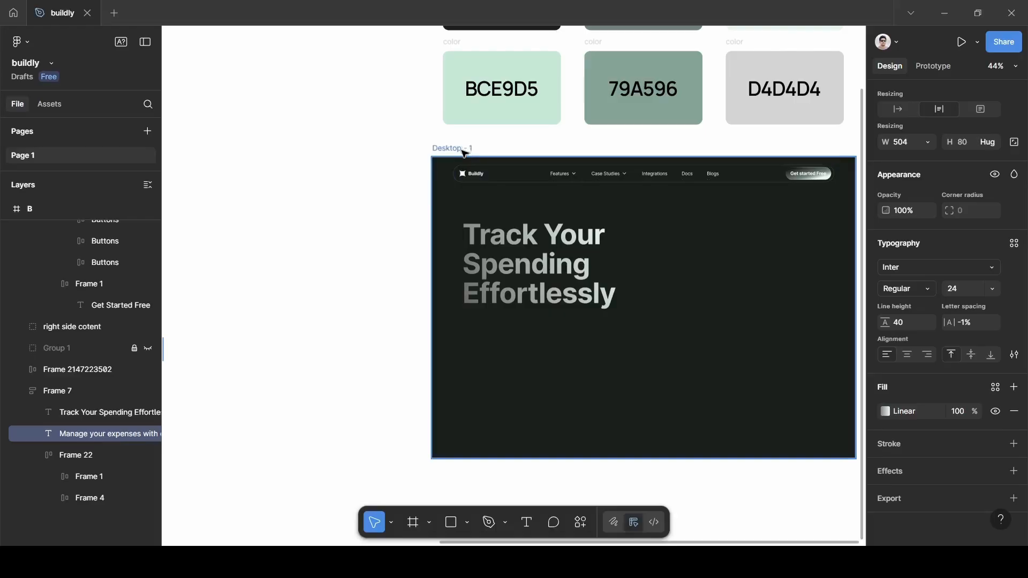
left_click(464, 154)
key("ctrl+v")
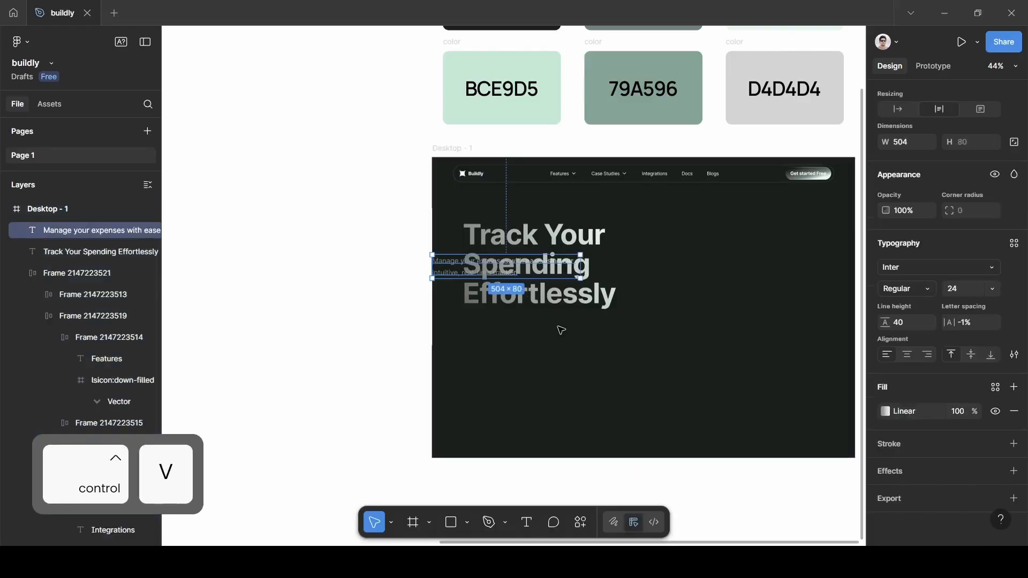
left_click_drag(454, 269, 489, 329)
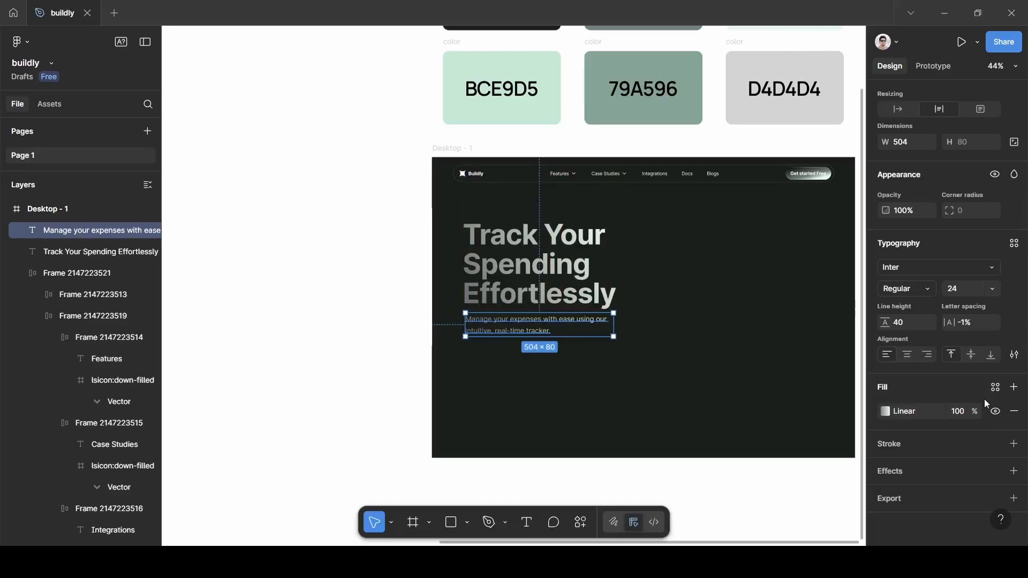
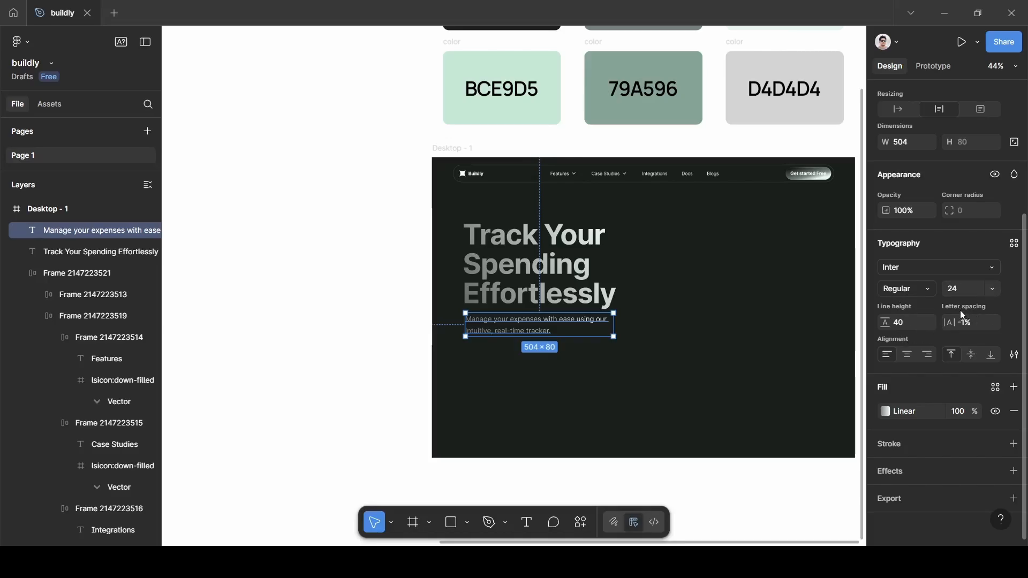
- Inspect the gradient fill of the description text below the headline
left_click(886, 412)
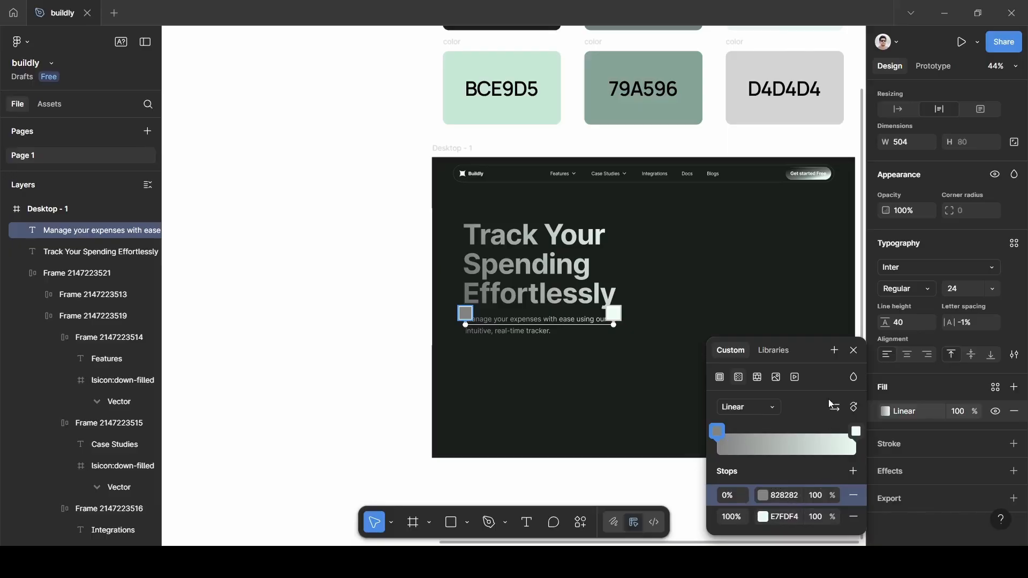
left_click(855, 350)
left_click(575, 381)
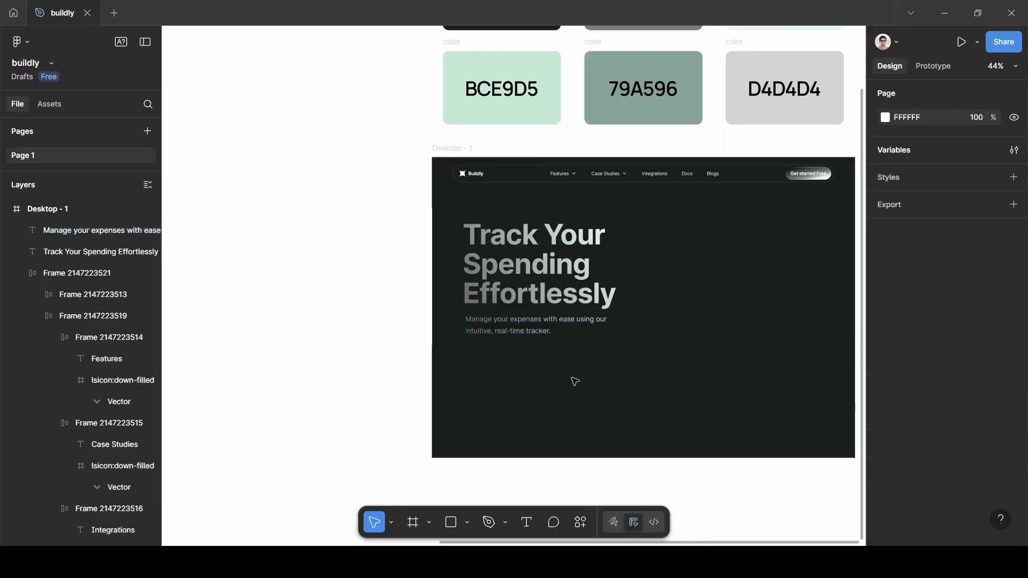
- Duplicate the header's "Get started Free" button and place the copy below the description text
double_click(811, 175)
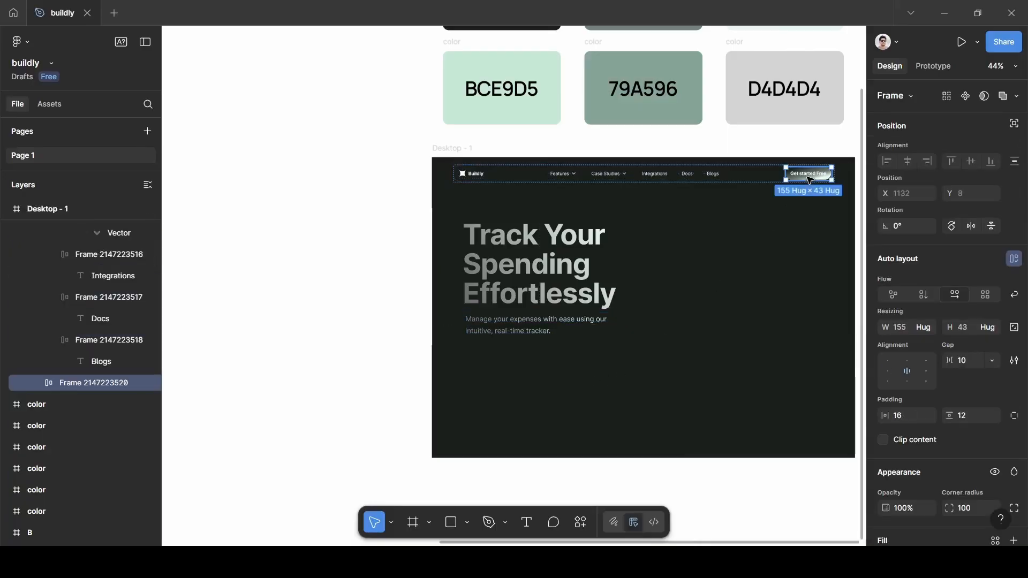
key("alt")
left_click_drag(811, 186, 491, 351)
- Replace the label of the button below the description text with "Start tracking Now"
double_click(492, 352)
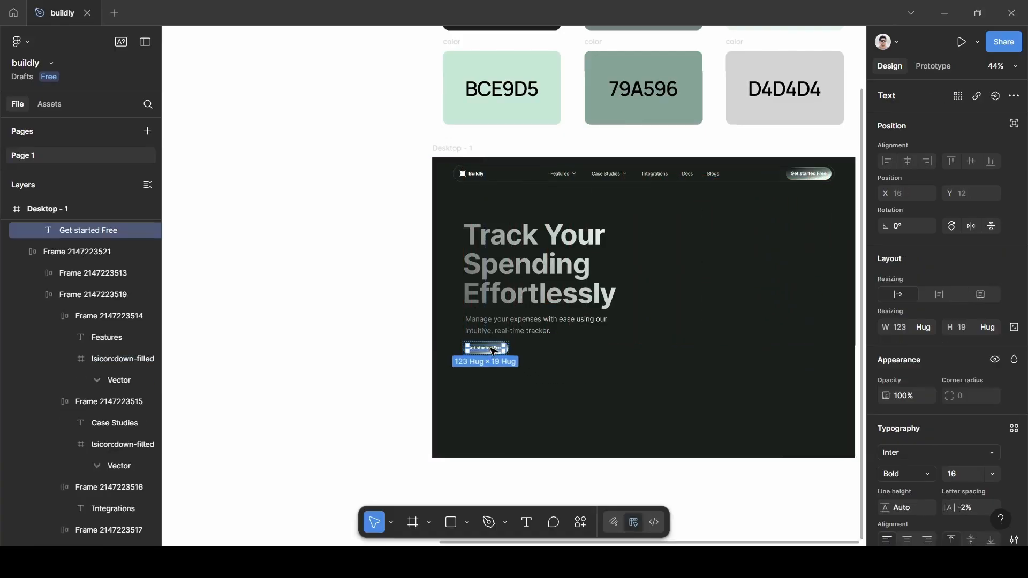
double_click(492, 350)
key("BackSpace")
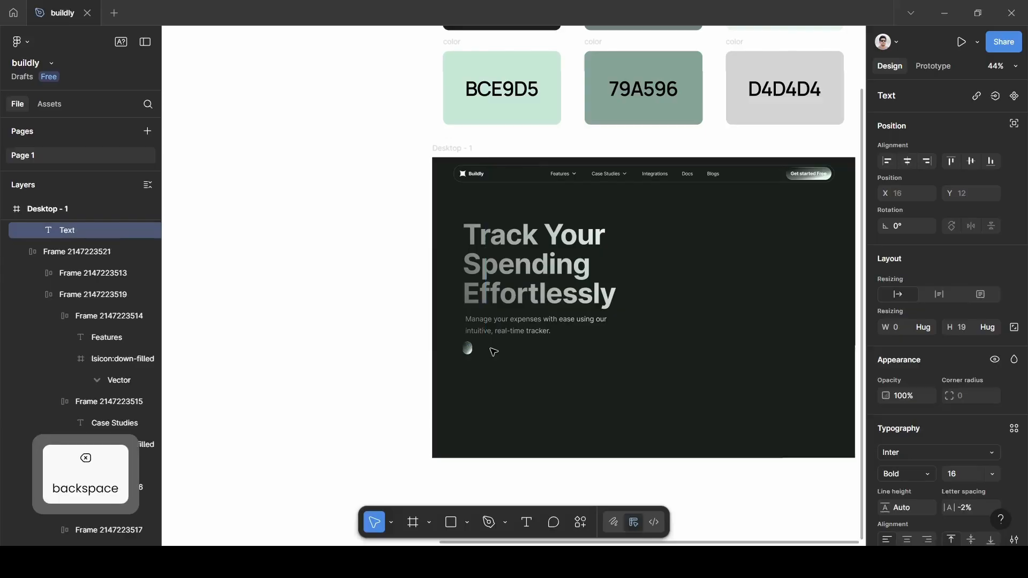
type("Start")
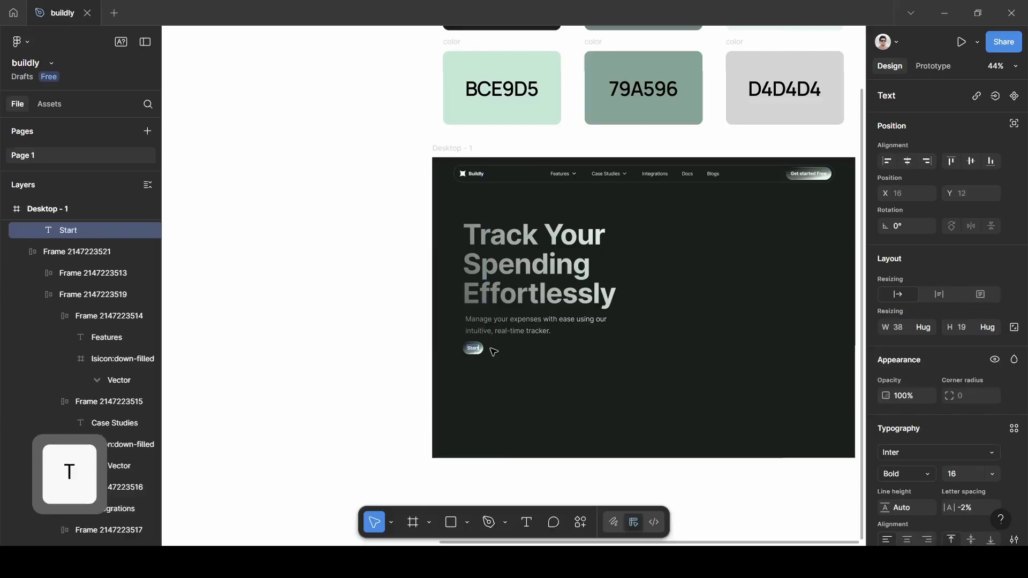
scroll(494, 352, "up", 3)
scroll(493, 351, "up", 4)
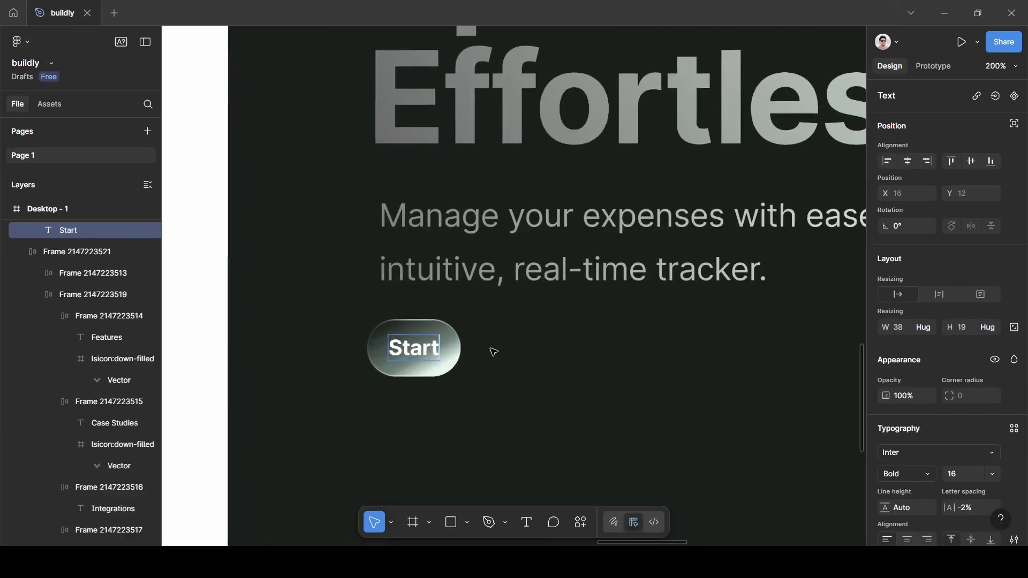
type("t")
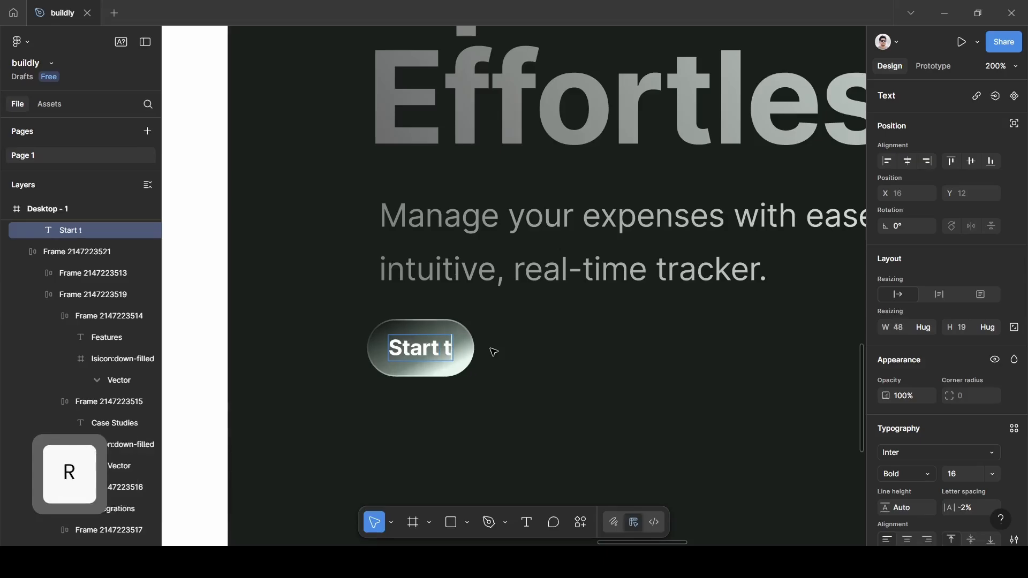
type("racking Now")
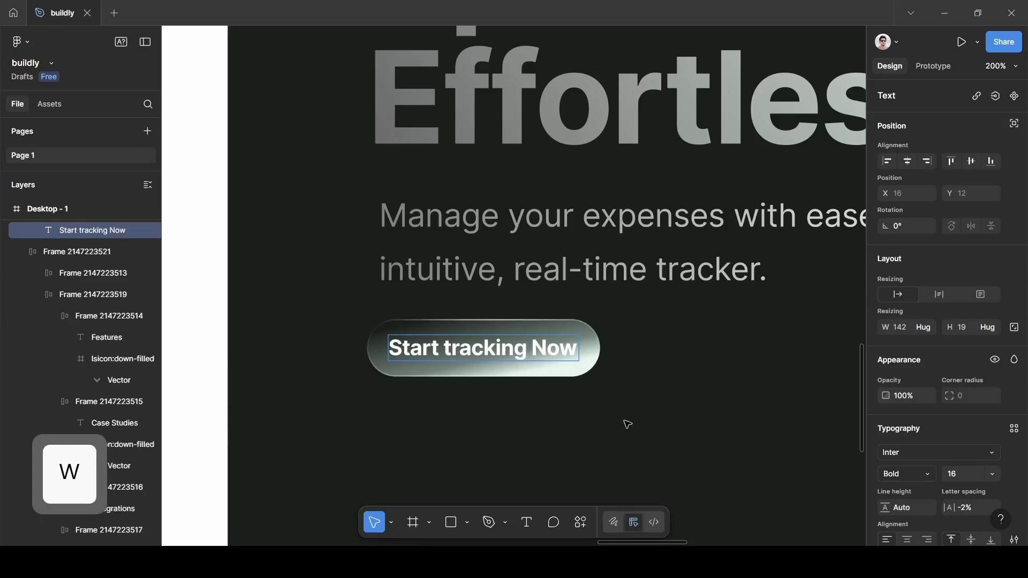
key("Escape")
left_click(624, 424)
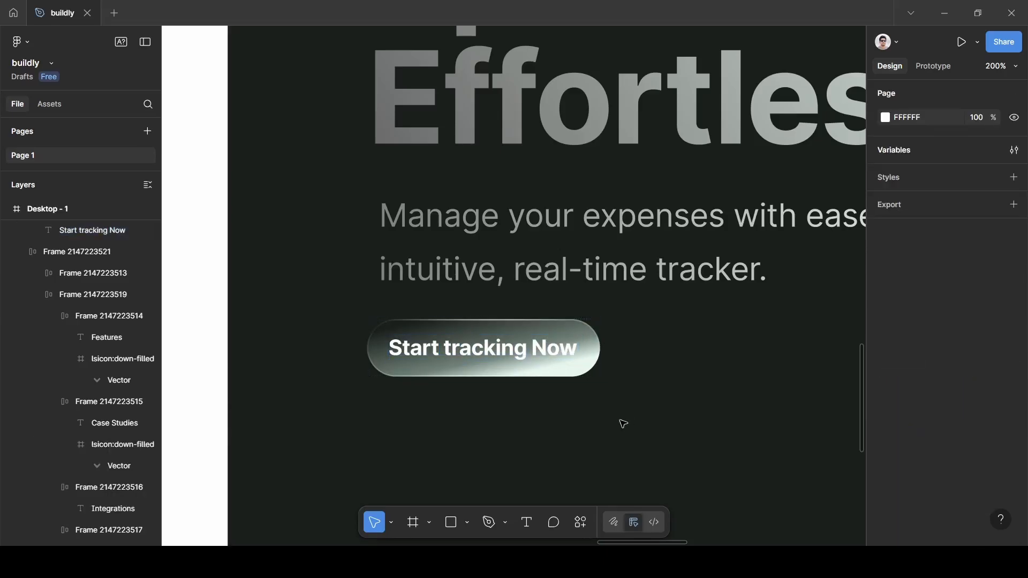
- Duplicate the "Start tracking Now" button, place the copy beside it in the same row, and switch the copy's fill from gradient to solid
left_click(492, 354)
left_click_drag(492, 354, 749, 348)
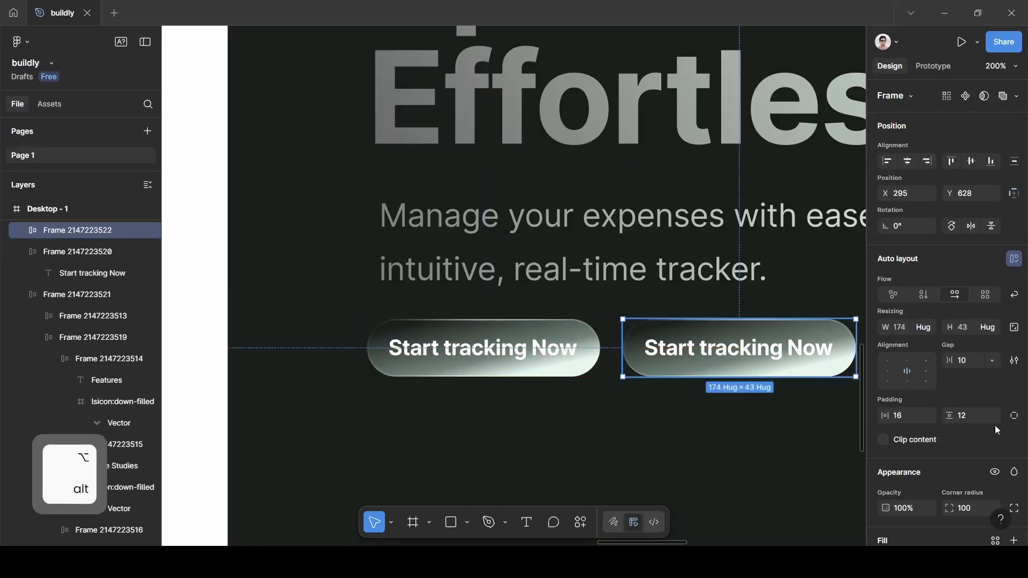
scroll(995, 425, "down", 1)
scroll(935, 463, "down", 4)
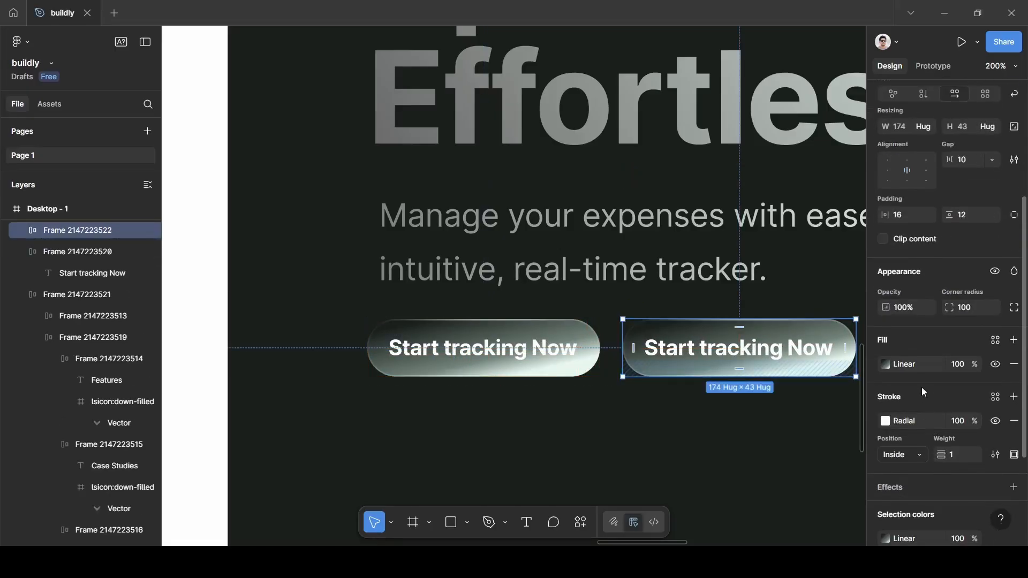
left_click(885, 365)
left_click(720, 356)
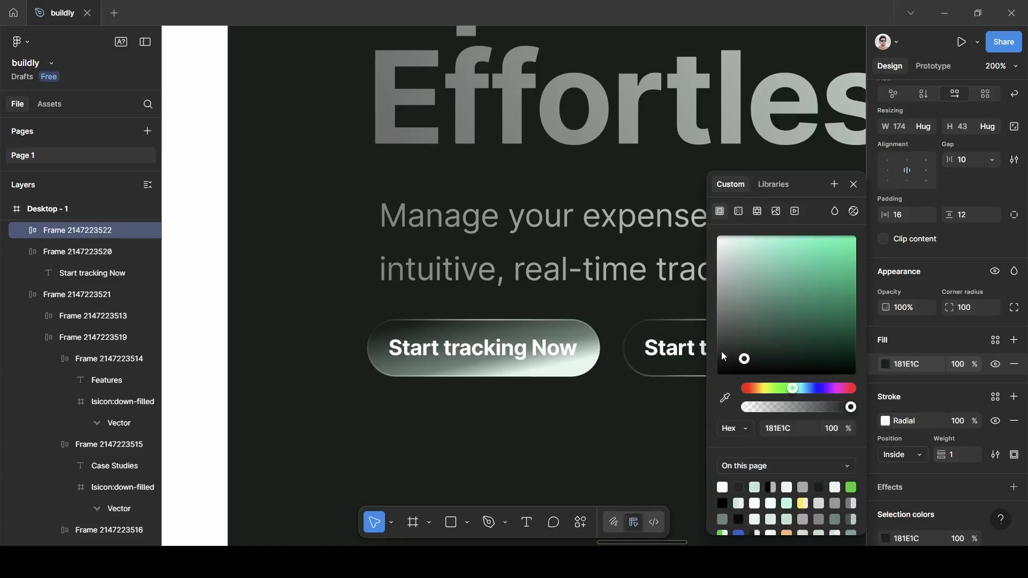
- Set the duplicated button's solid fill colour to 464E48
scroll(569, 404, "right", 5)
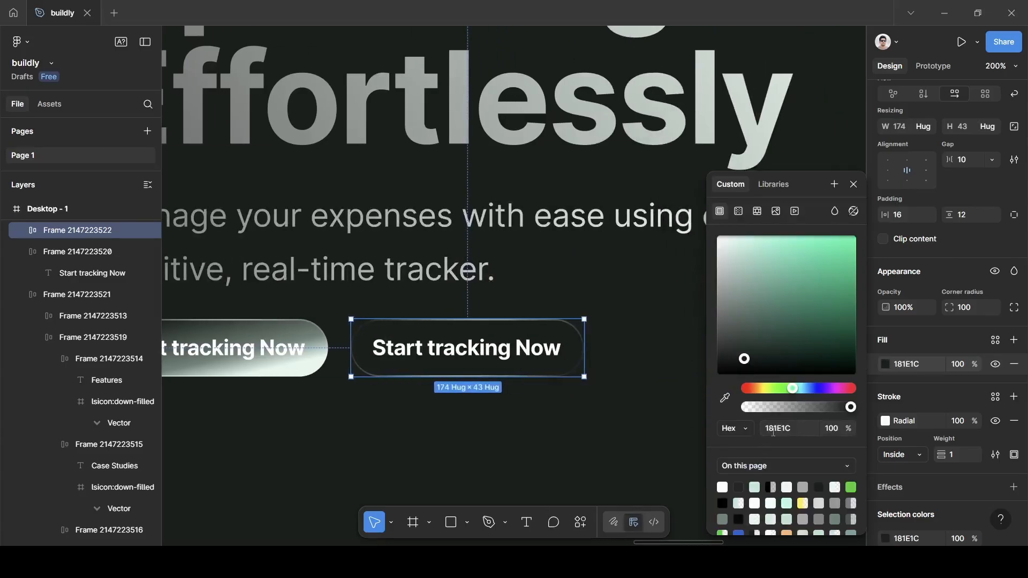
left_click(773, 431)
key("BackSpace")
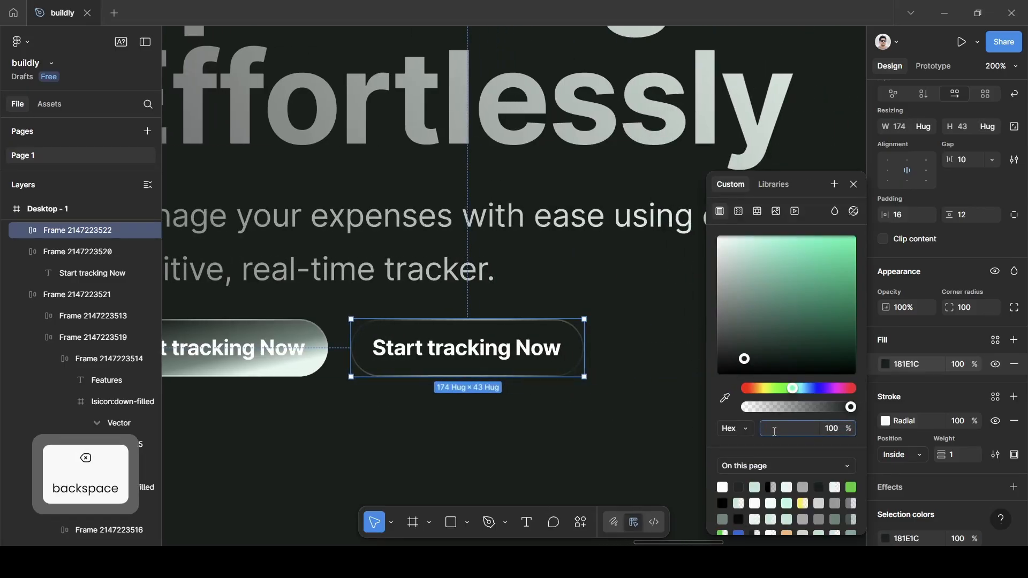
type("46")
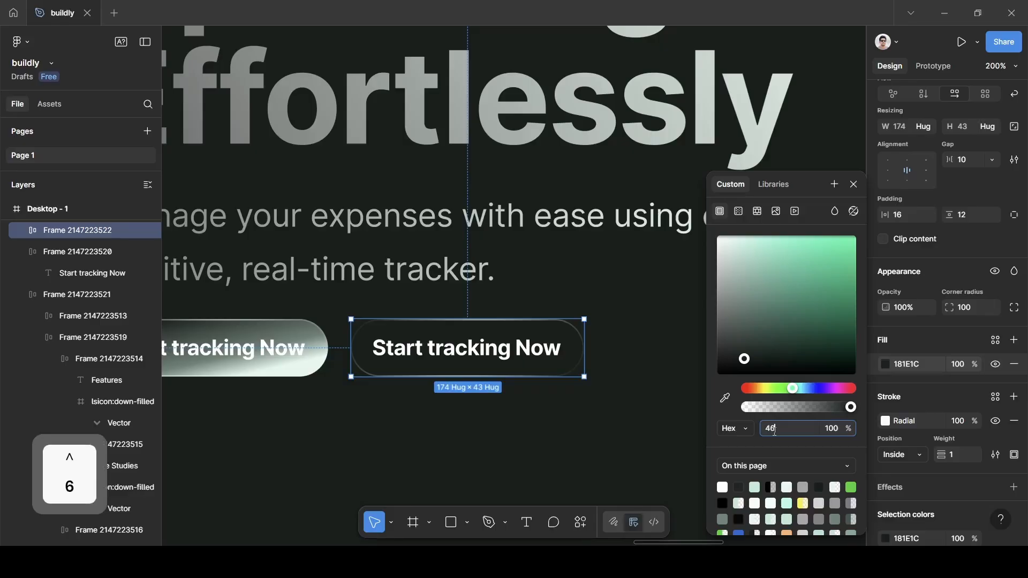
type("4e48")
key("Return")
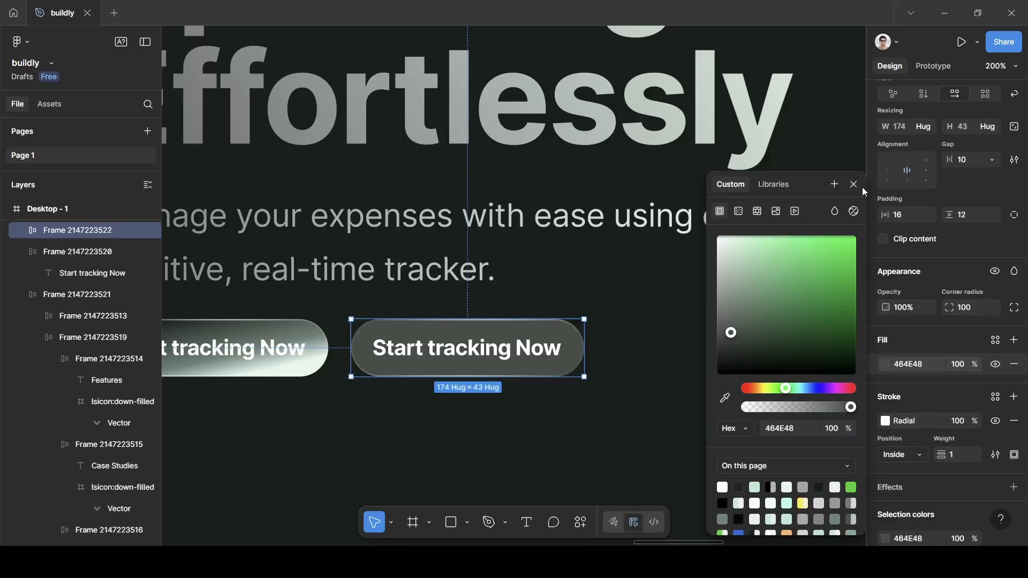
left_click(854, 185)
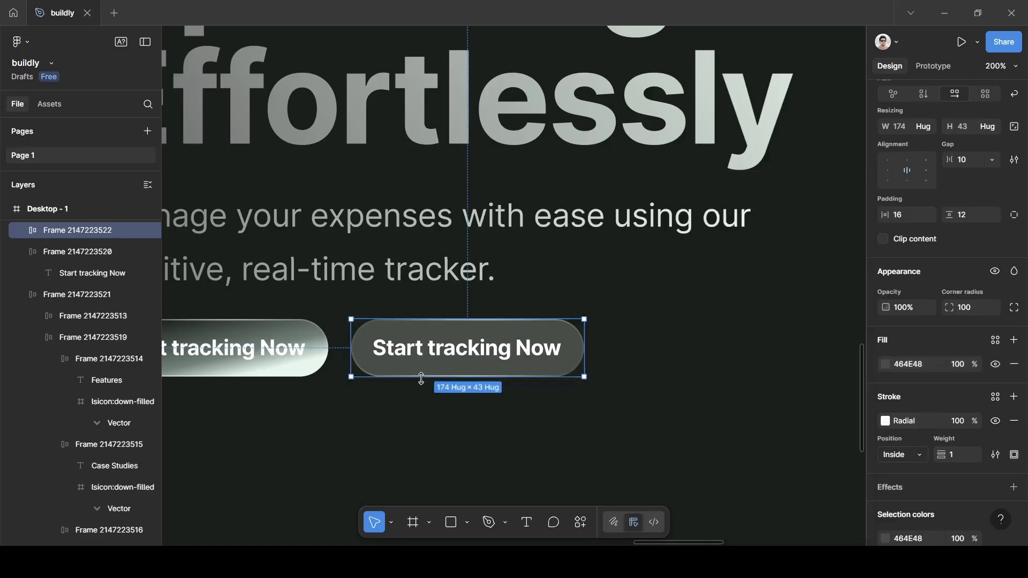
- Replace the duplicated button's label with "Watch demo"
double_click(444, 358)
triple_click(445, 351)
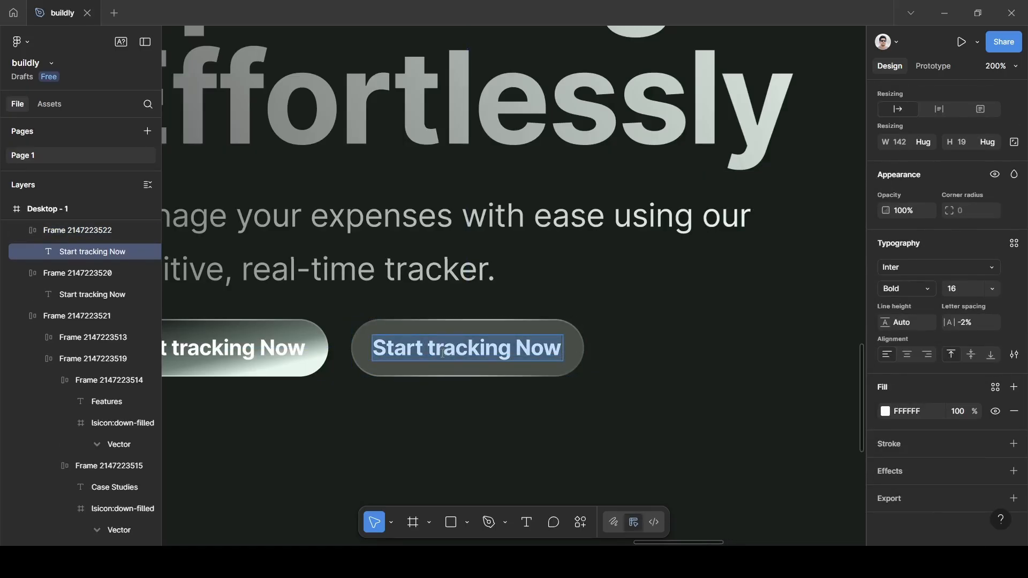
key("BackSpace")
type("Wta")
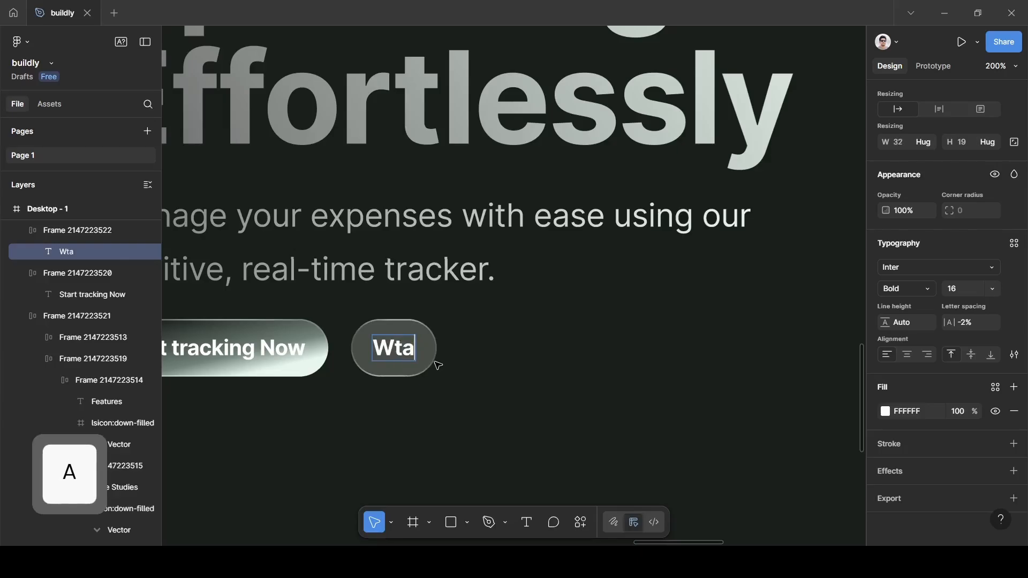
key("BackSpace")
key("BackSpace")
type("at")
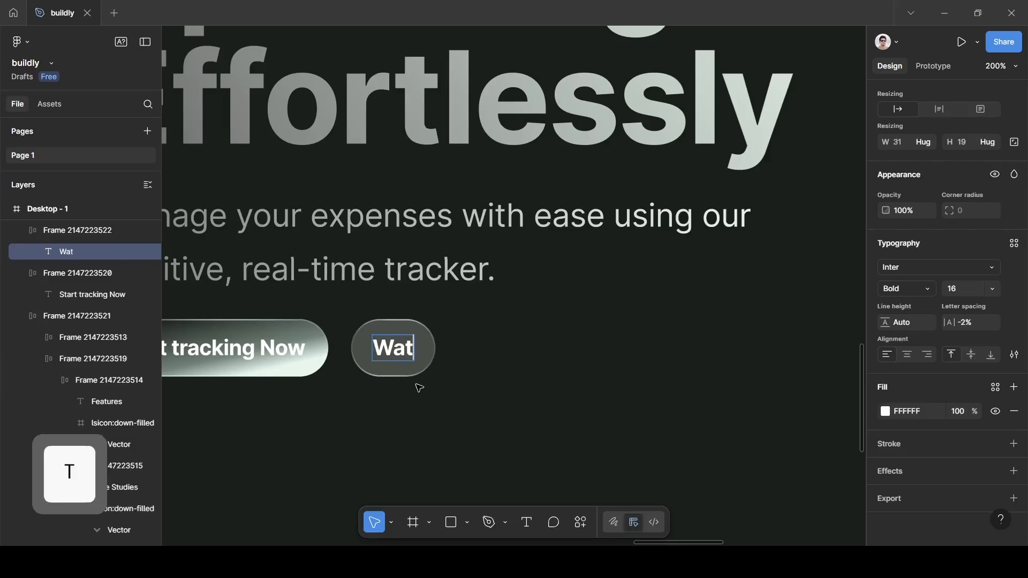
type("ch dem")
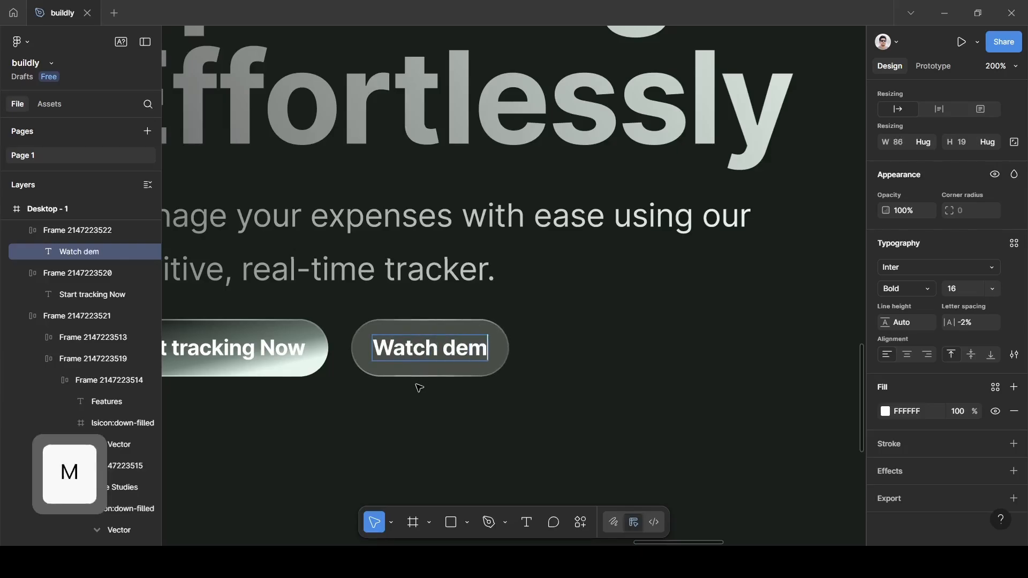
type("o")
- Capitalize the second word of the duplicated button's label so it reads "Watch Demo"
key("Page_Up")
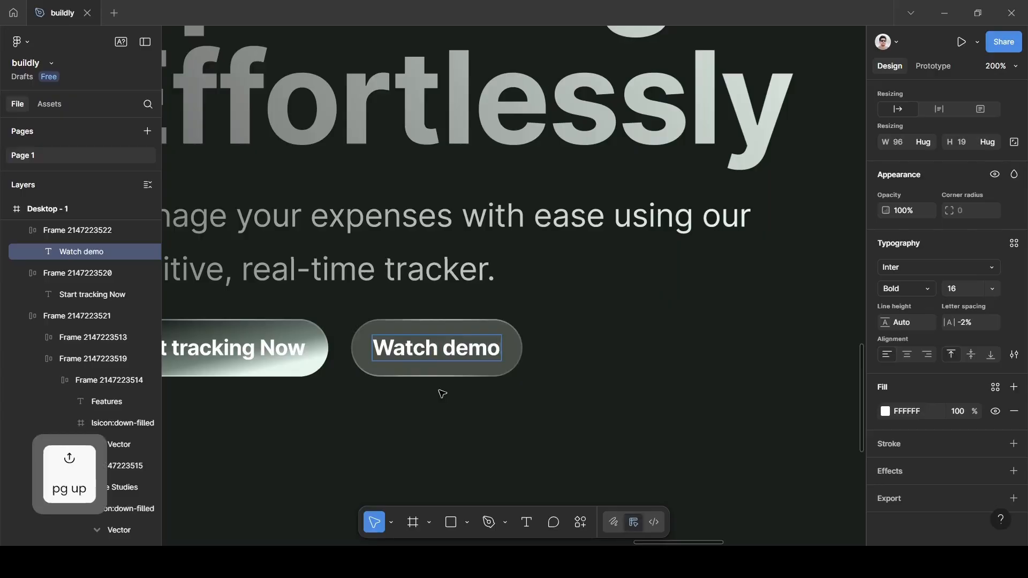
key("Left")
key("Left")
key("Left")
key("BackSpace")
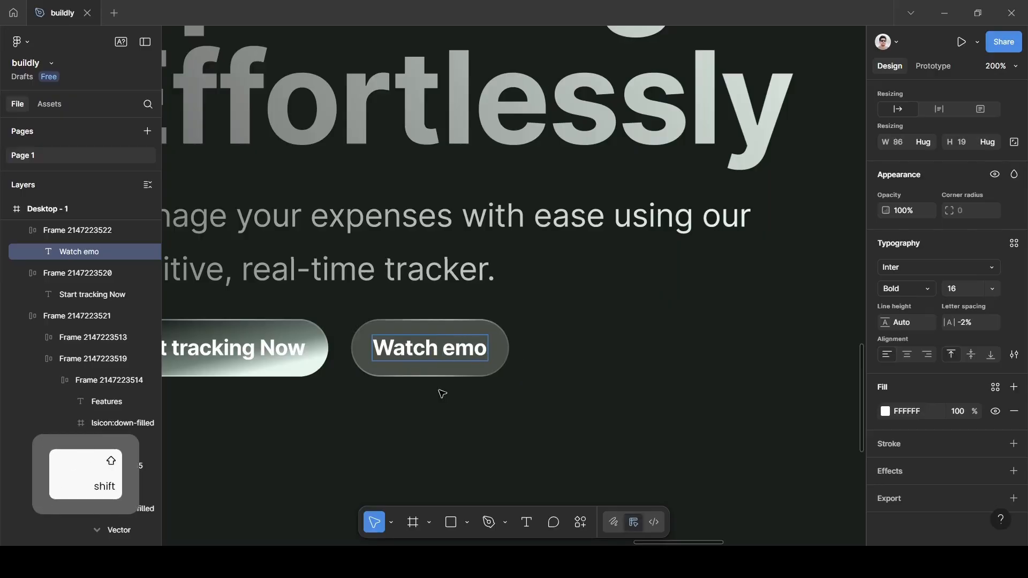
type("D")
left_click(566, 334)
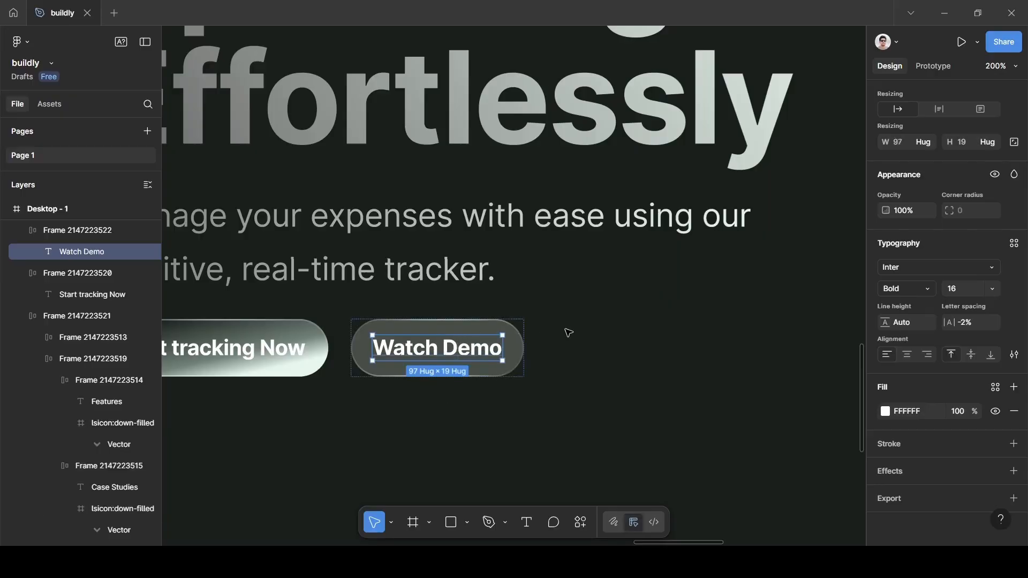
left_click(568, 334)
- Wrap the headline and the description text below it together in a vertical auto layout
scroll(575, 336, "down", 6)
left_click_drag(651, 360, 644, 433)
scroll(643, 369, "down", 1)
scroll(581, 316, "down", 1)
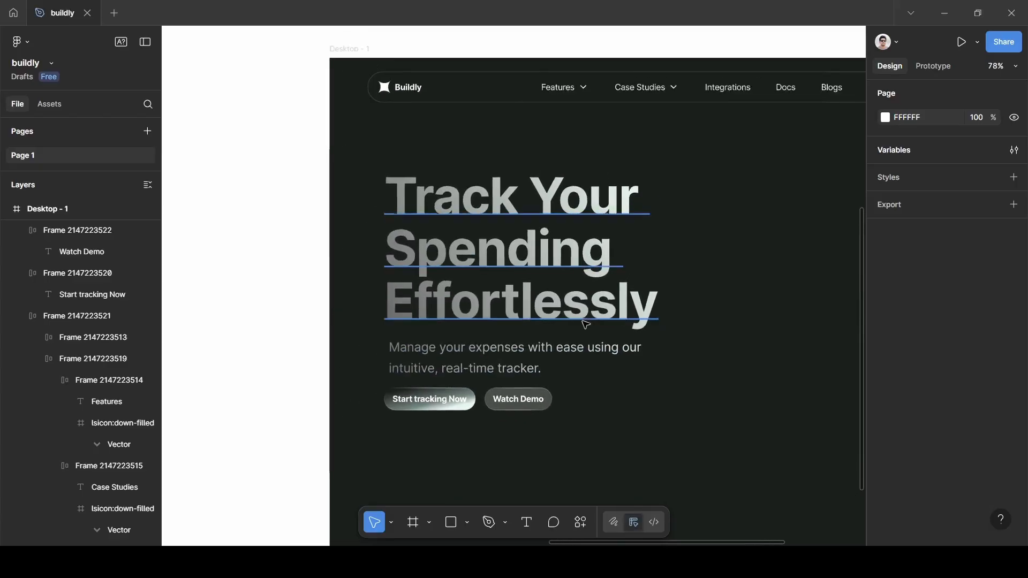
left_click(522, 243)
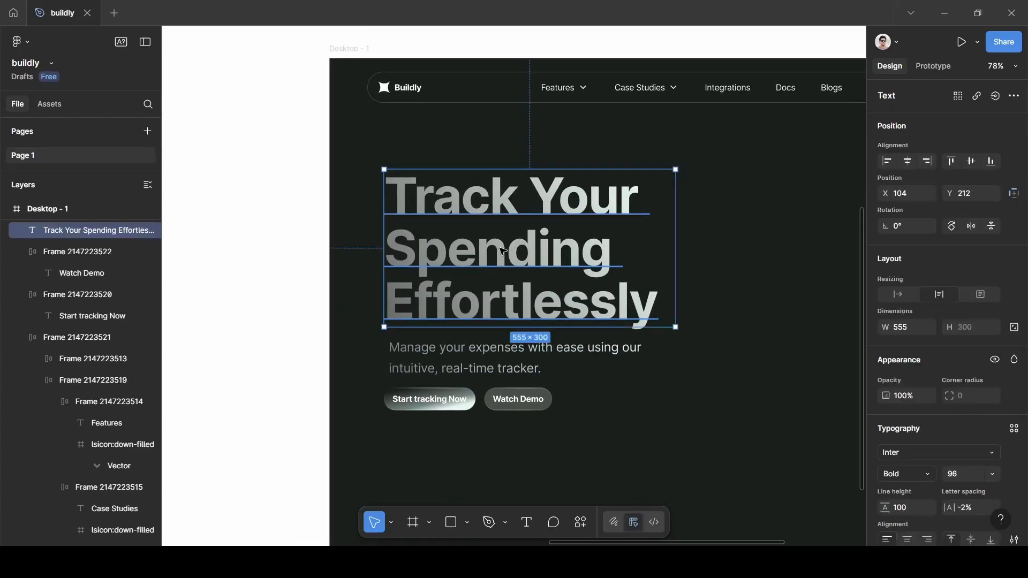
key("shift")
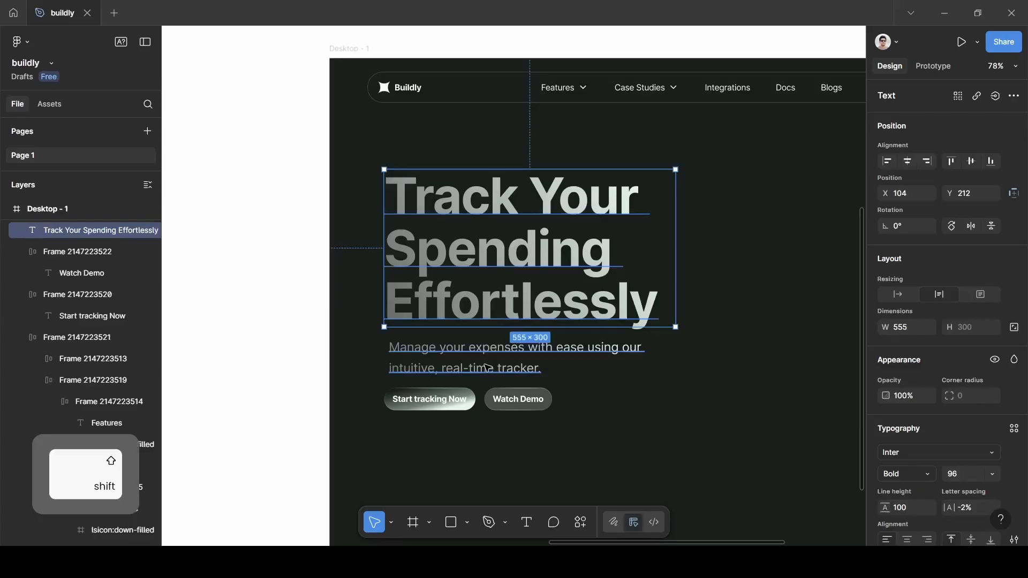
left_click(487, 368, "shift")
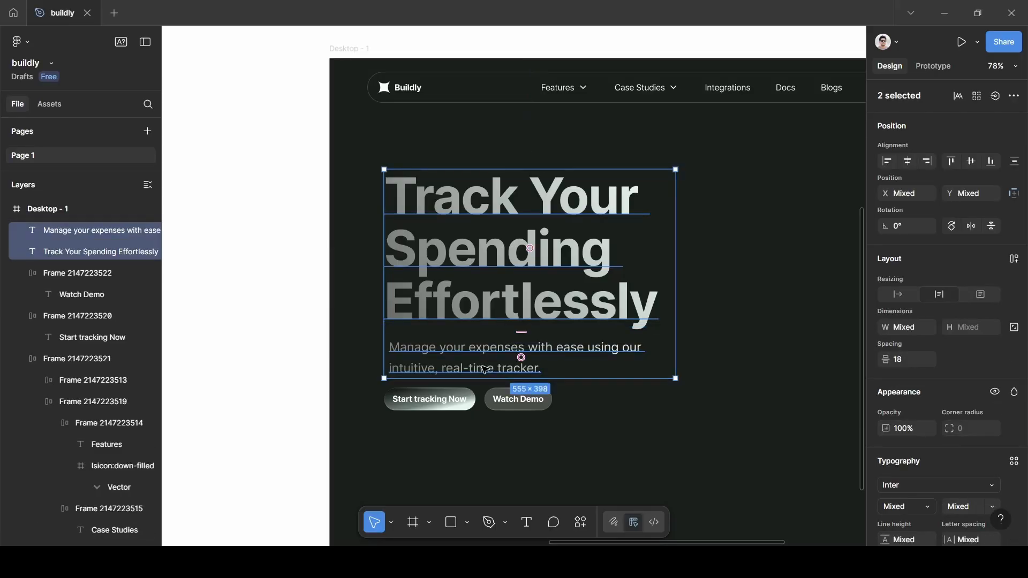
key("shift+a")
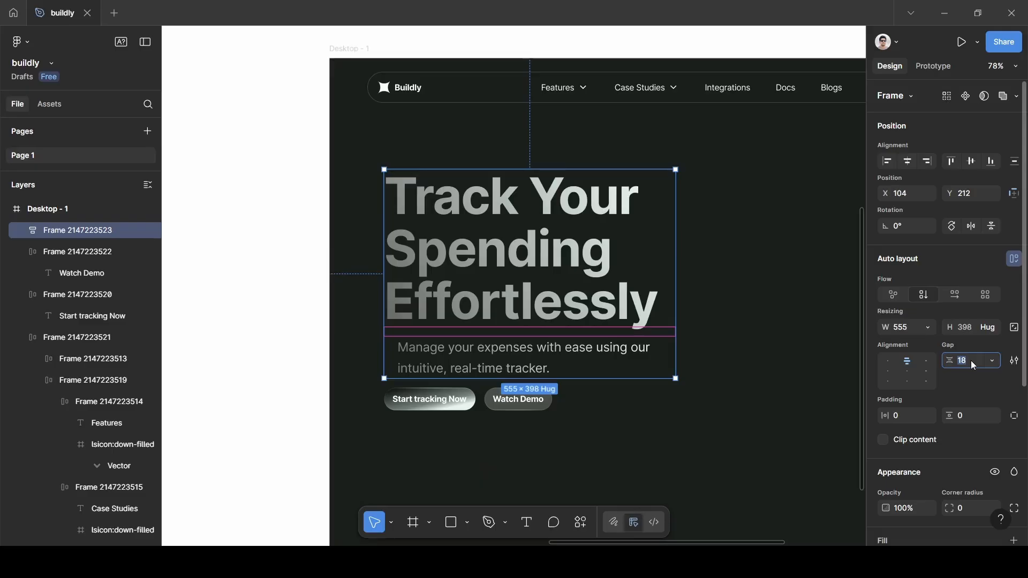
- Set the auto layout gap between the headline and the description text to 24
key("BackSpace")
type("24")
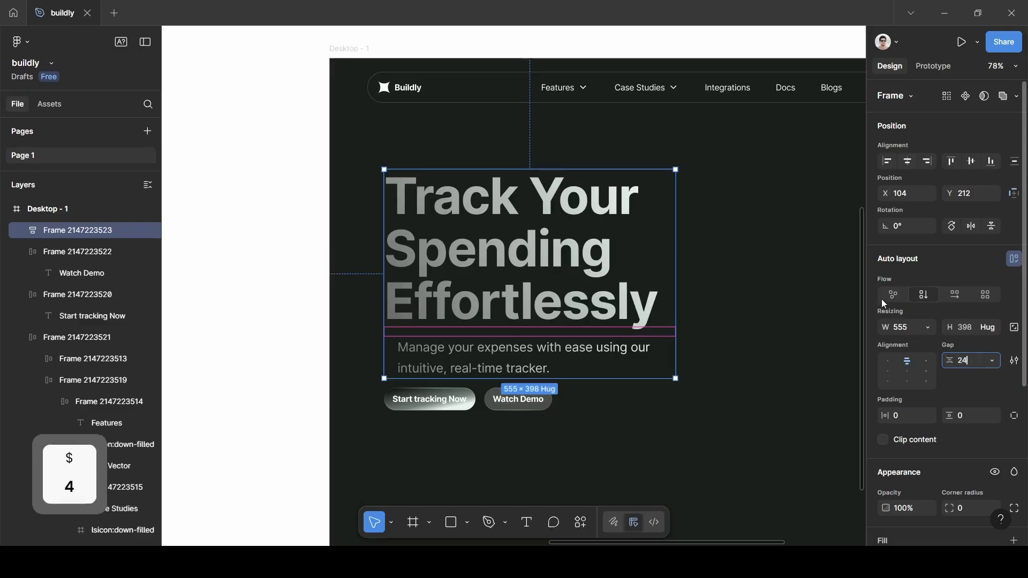
left_click(969, 380)
- Set the gap between the headline and description text to 20 and left-align both texts within their auto layout
left_click(977, 366)
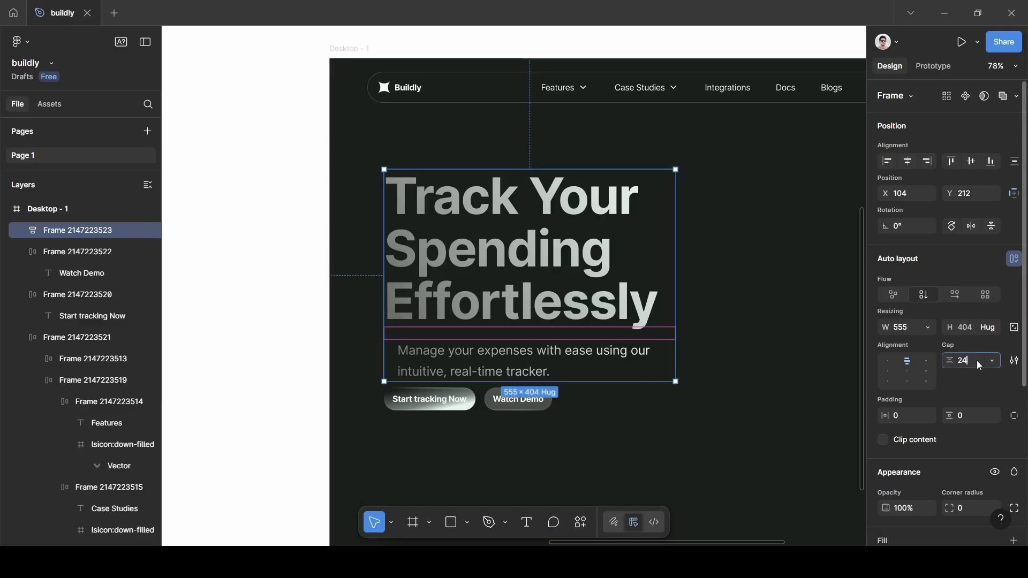
key("BackSpace")
type("20")
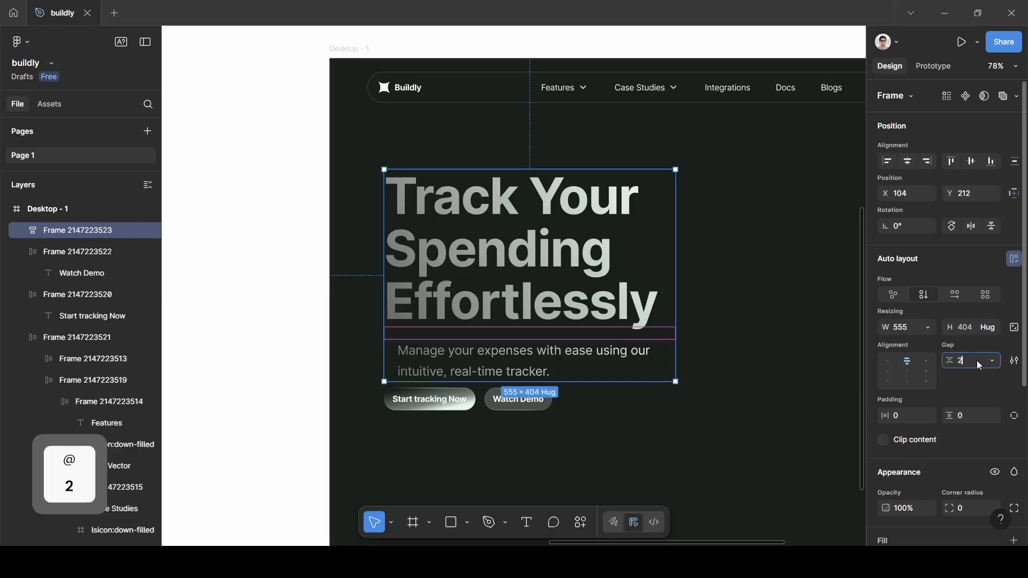
left_click(977, 379)
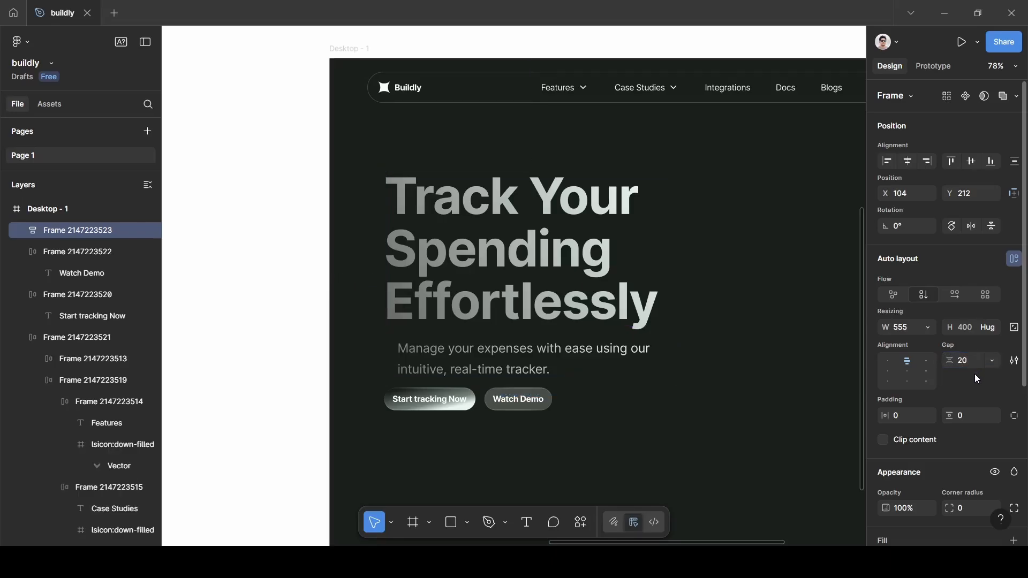
left_click(889, 364)
left_click(661, 424)
- Wrap the "Start tracking Now" and "Watch Demo" buttons in a horizontal auto layout with a gap of 12
scroll(626, 421, "down", 1)
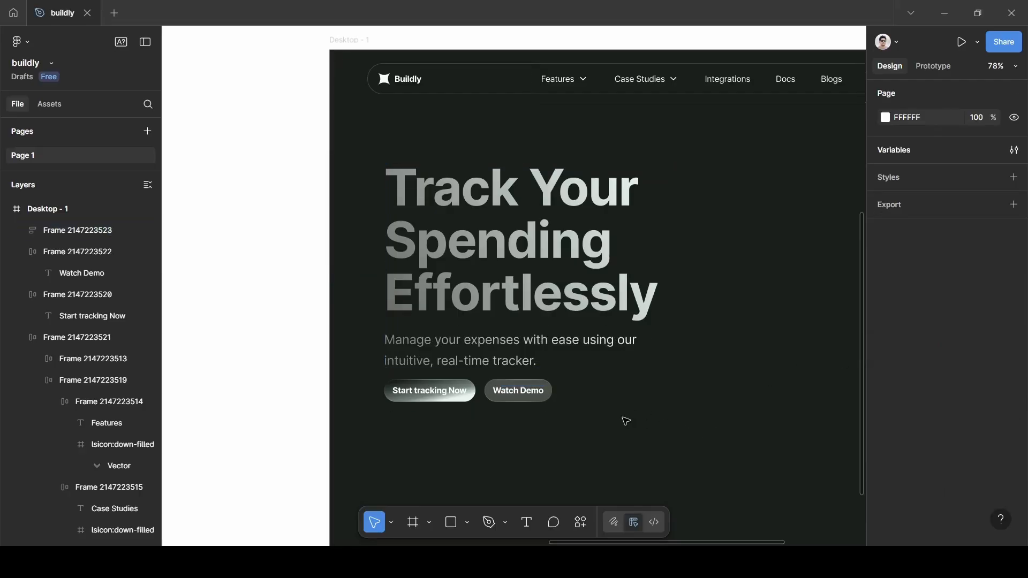
scroll(625, 422, "down", 1)
left_click(424, 371)
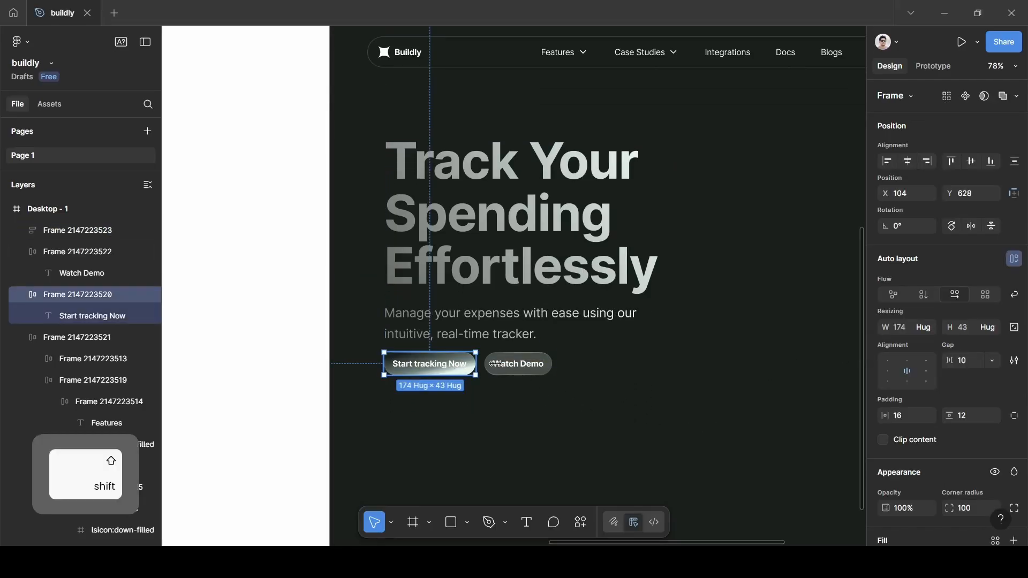
left_click(503, 366, "shift")
key("shift+a")
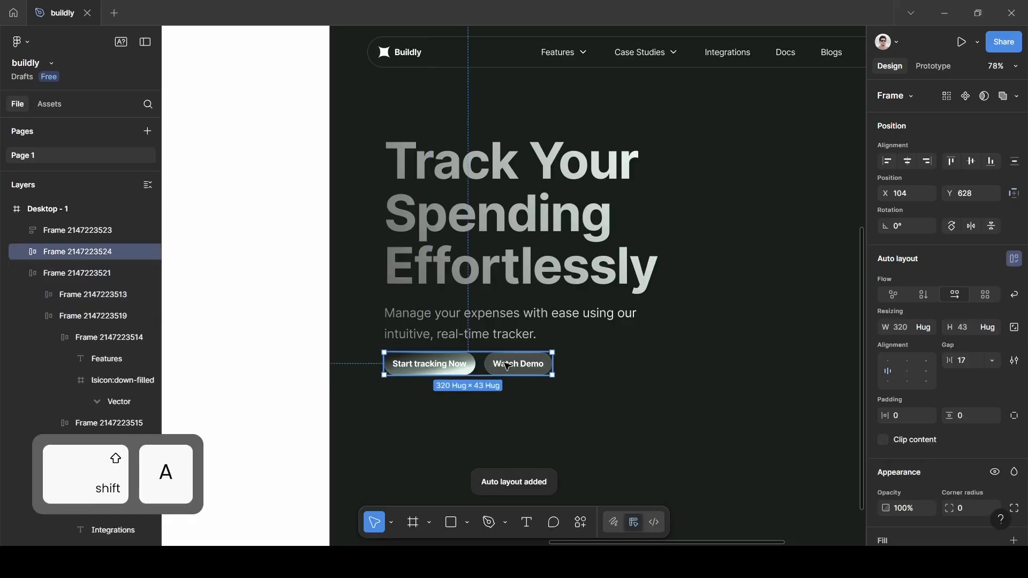
type("12")
left_click(960, 374)
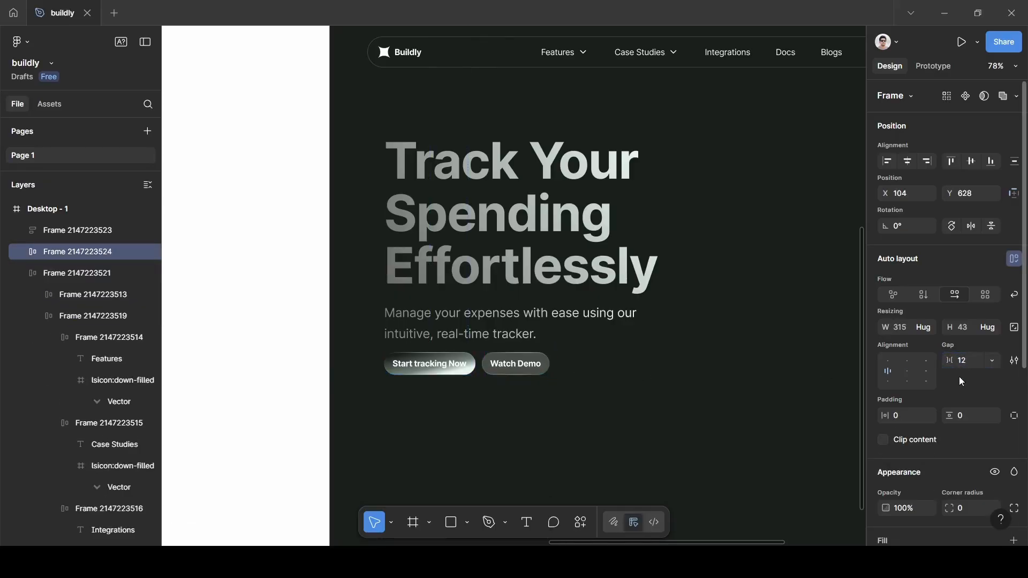
- Wrap the headline-and-description block and the button row in a vertical auto layout with a gap of 24
left_click(491, 281)
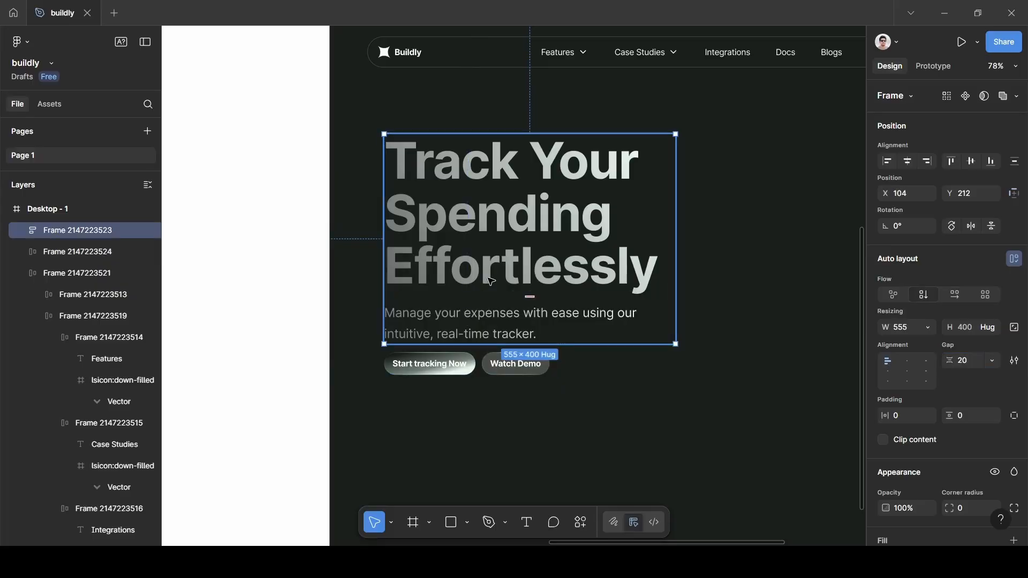
left_click(474, 374, "shift")
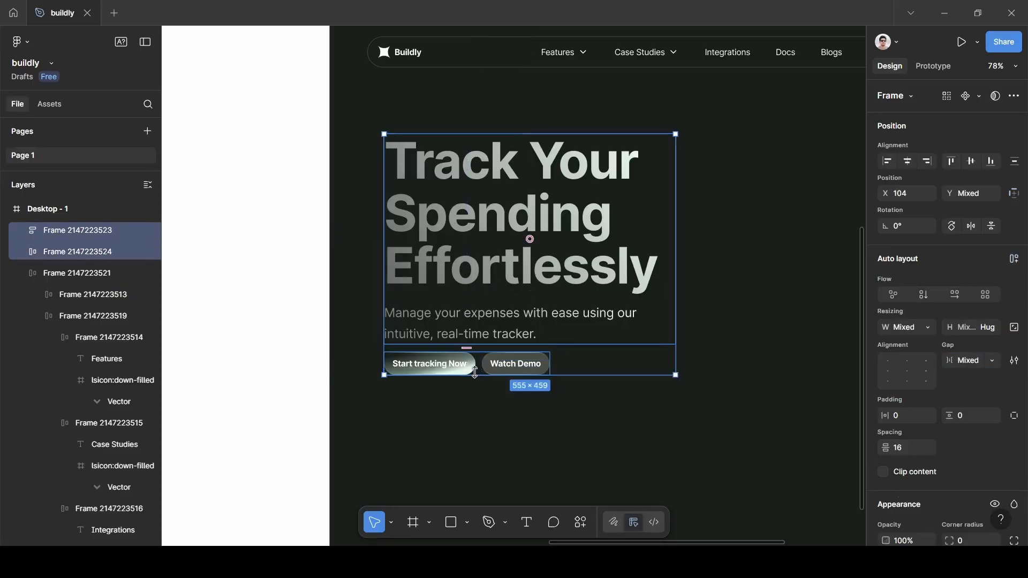
key("shift+a")
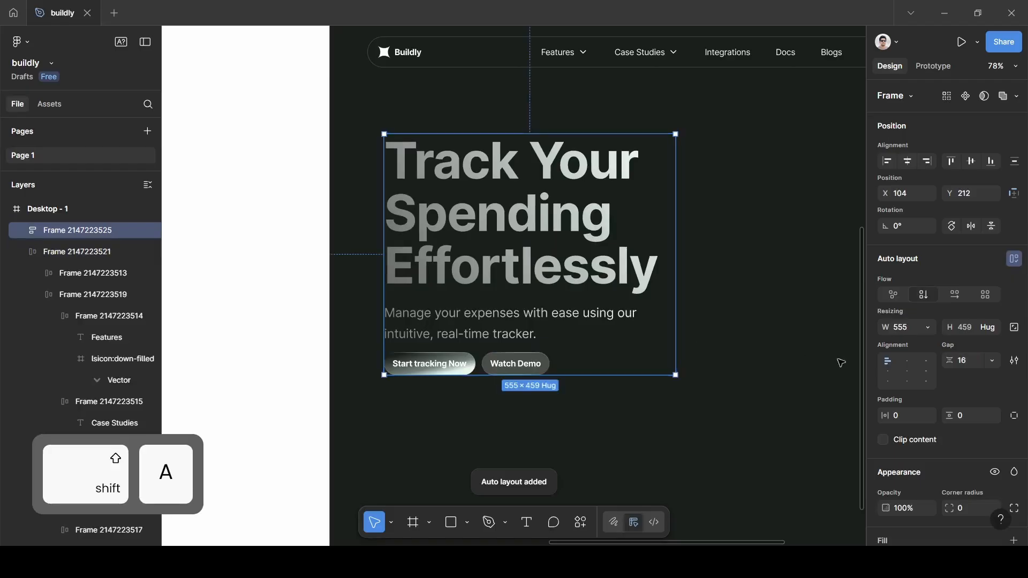
key("BackSpace")
type("24")
left_click(977, 397)
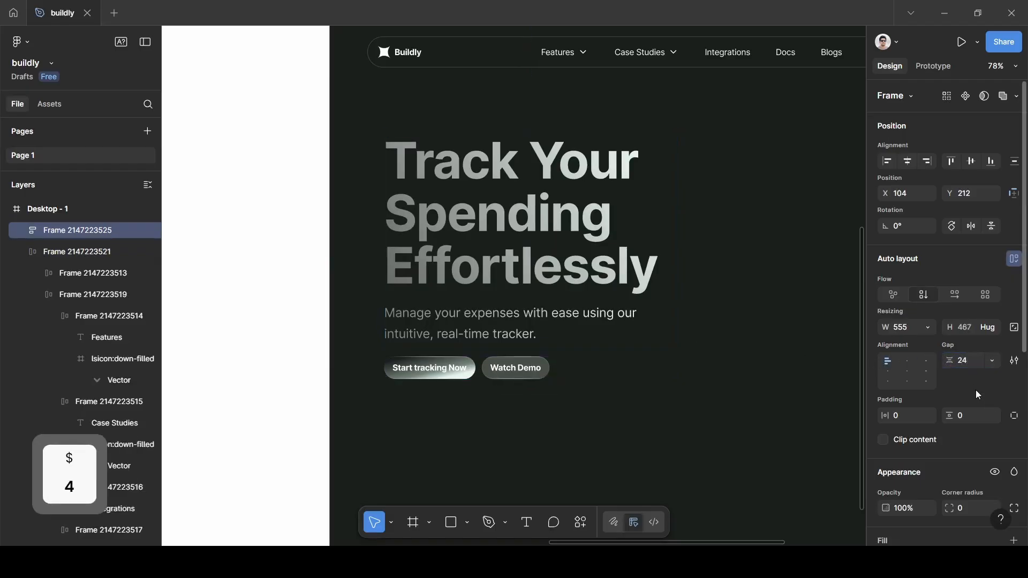
left_click(717, 387)
- Examine the Spendly reference design's hero text block and the auto layout gap used between its headline, description and buttons
scroll(686, 404, "down", 5, "ctrl")
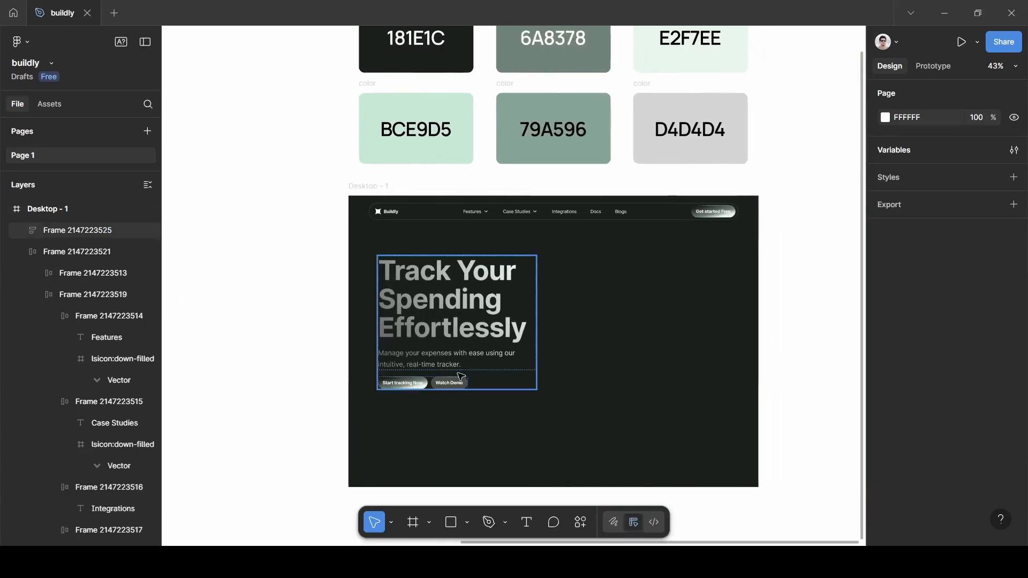
left_click(439, 418)
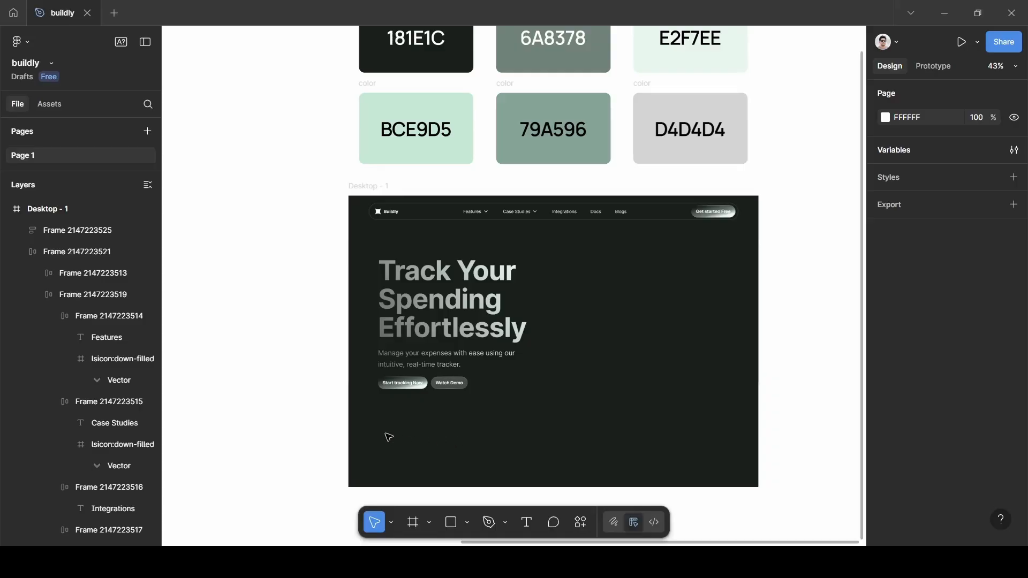
scroll(547, 450, "left", 15)
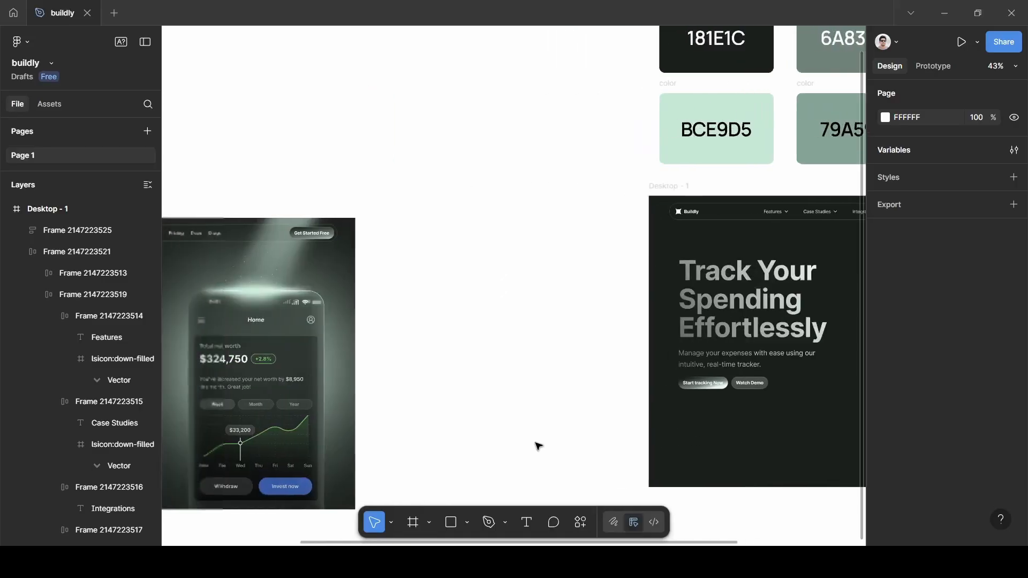
scroll(534, 445, "left", 5)
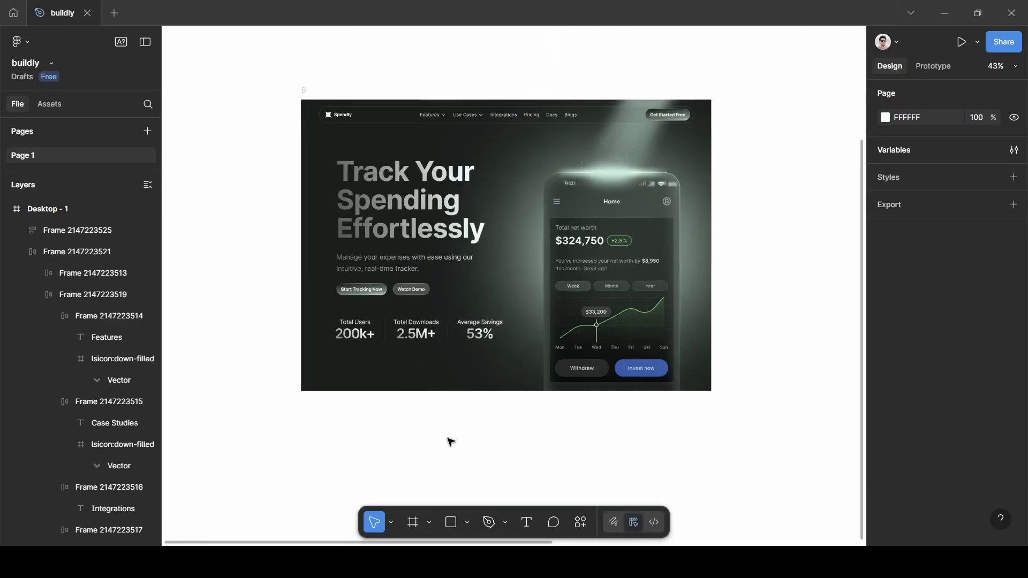
scroll(450, 440, "down", 5)
scroll(449, 440, "left", 2)
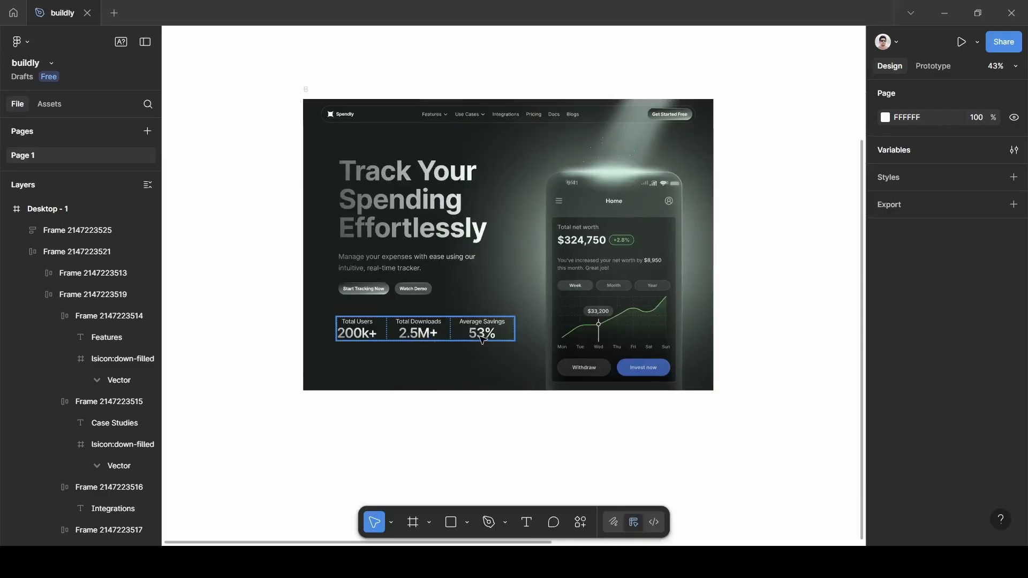
scroll(388, 261, "up", 5)
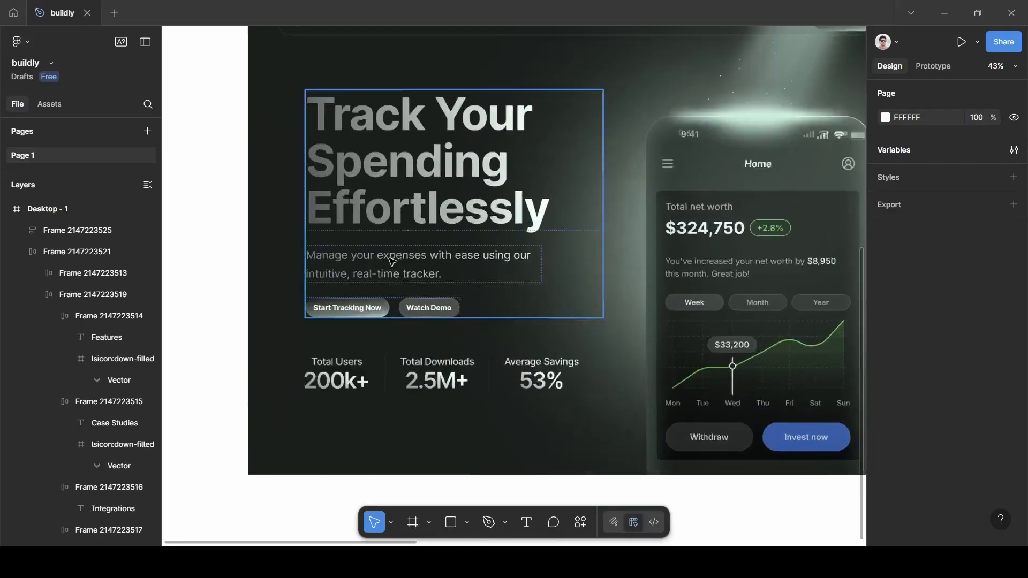
left_click(385, 244)
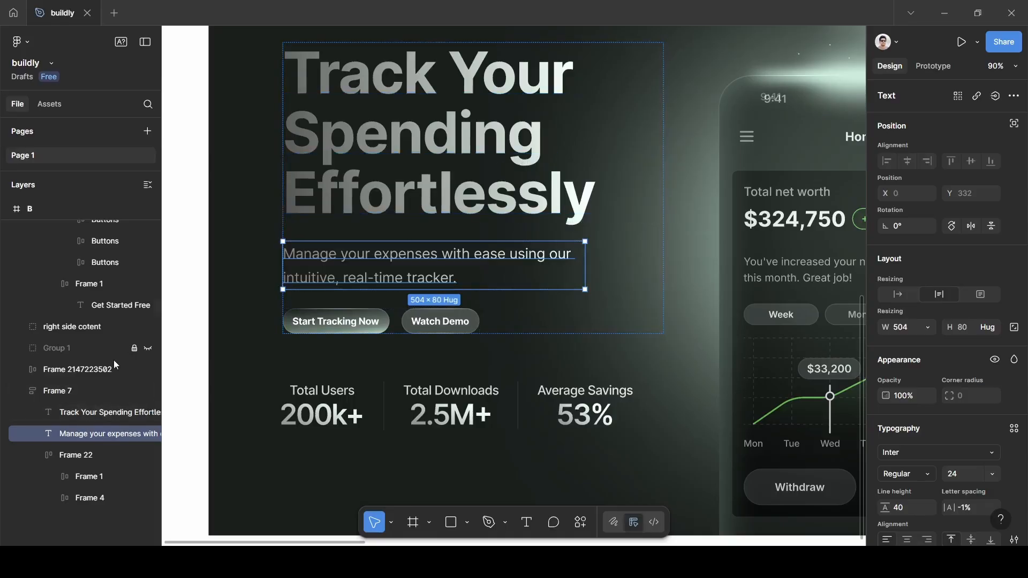
left_click(74, 390)
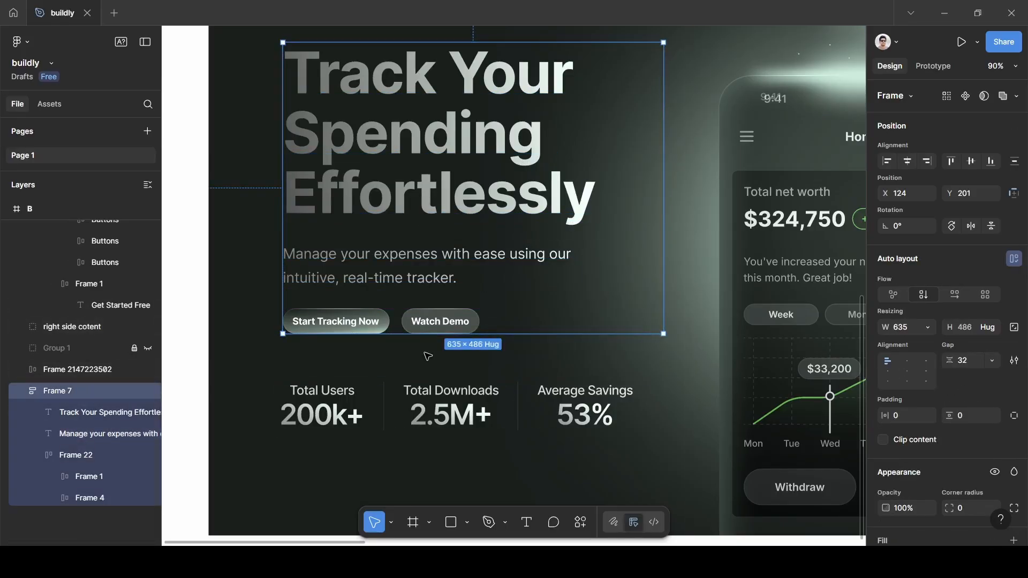
scroll(427, 355, "down", 5)
scroll(486, 368, "right", 5)
scroll(514, 368, "right", 5)
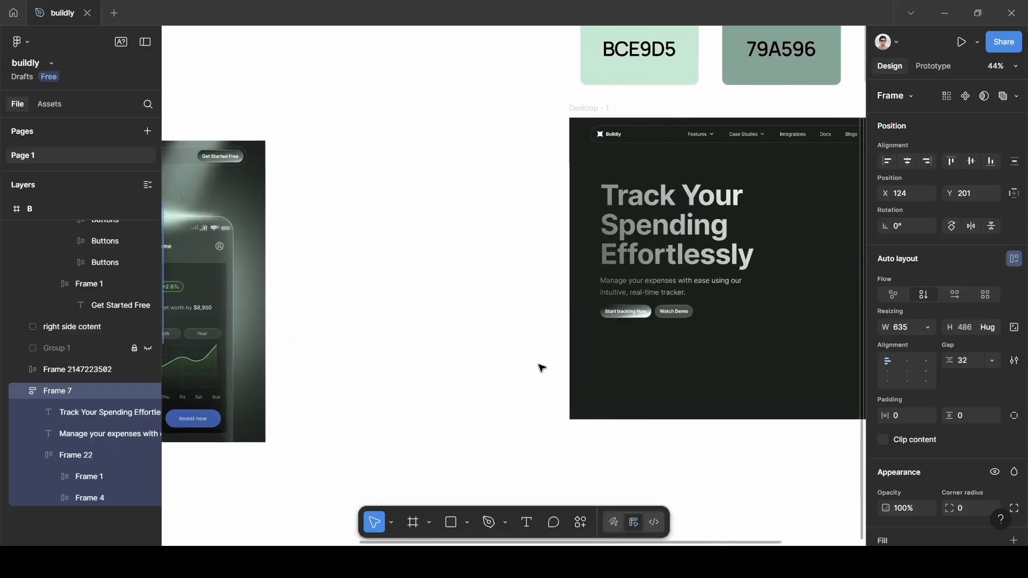
- Set the auto layout gap between the Buildly headline and description text to 32
left_click(457, 272)
left_click(459, 273)
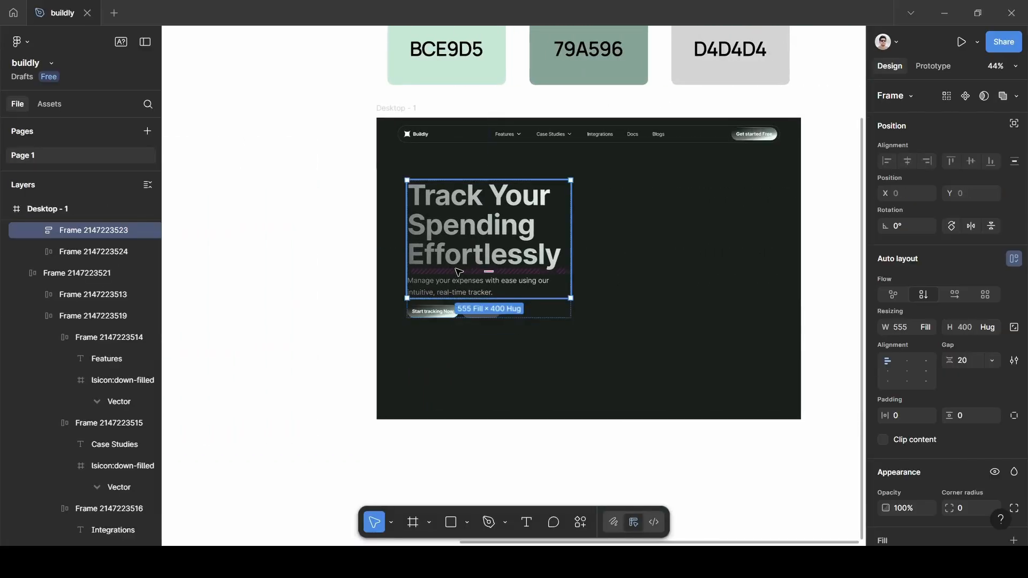
left_click(962, 361)
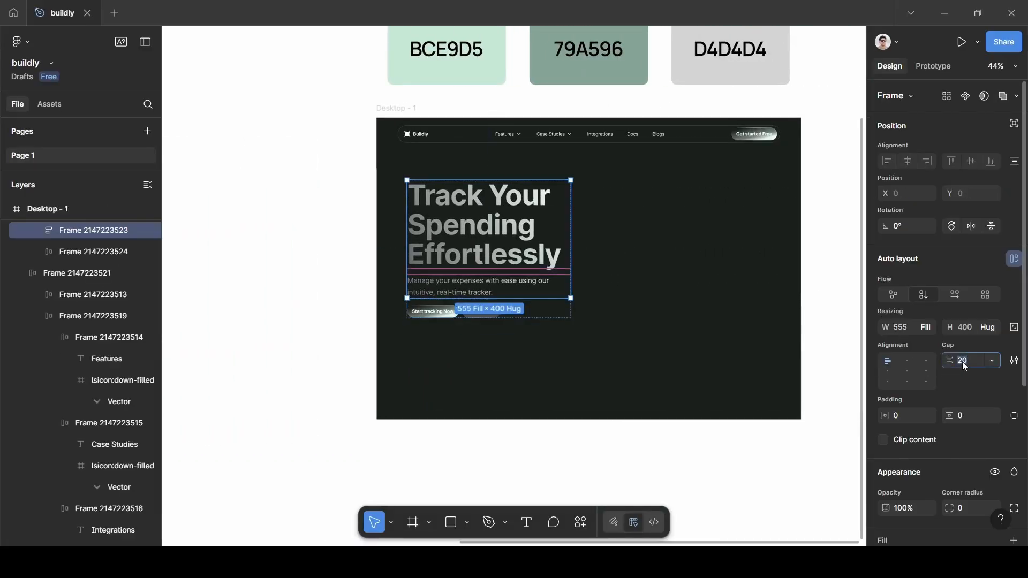
type("32")
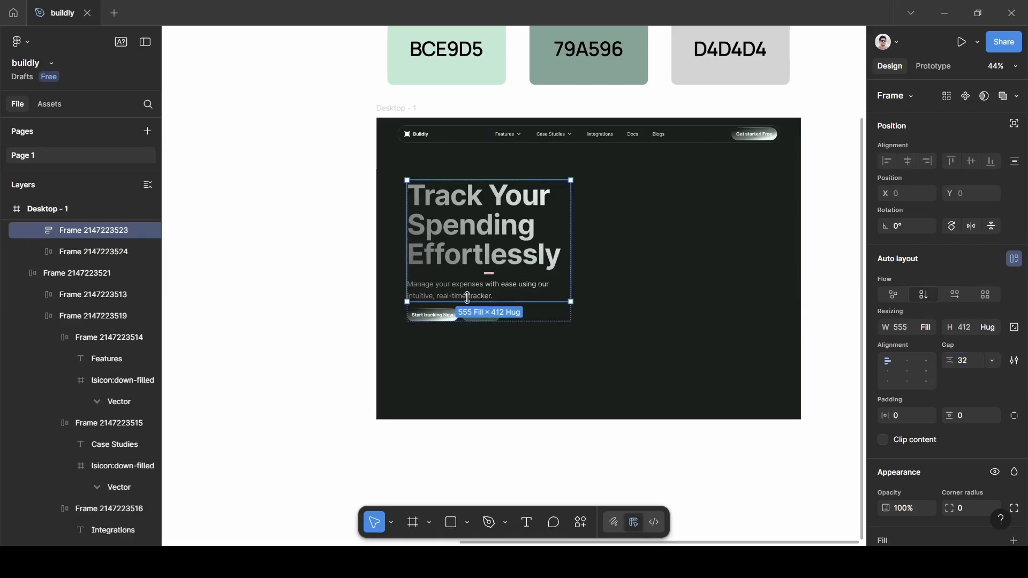
left_click(540, 370)
- Set the gap between the hero text block and the button row to 32 in their outer auto layout
left_click(509, 198)
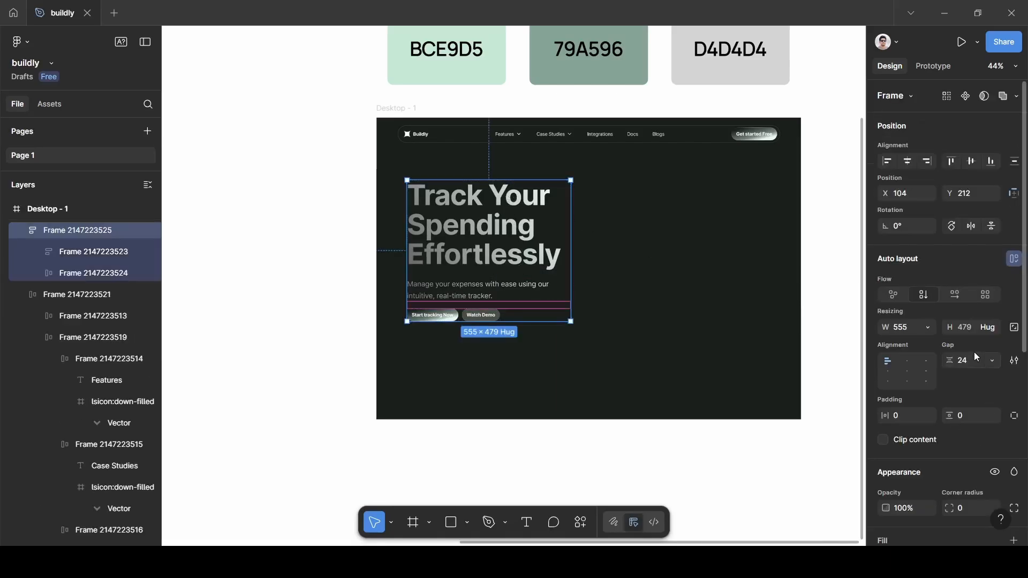
key("BackSpace")
type("32")
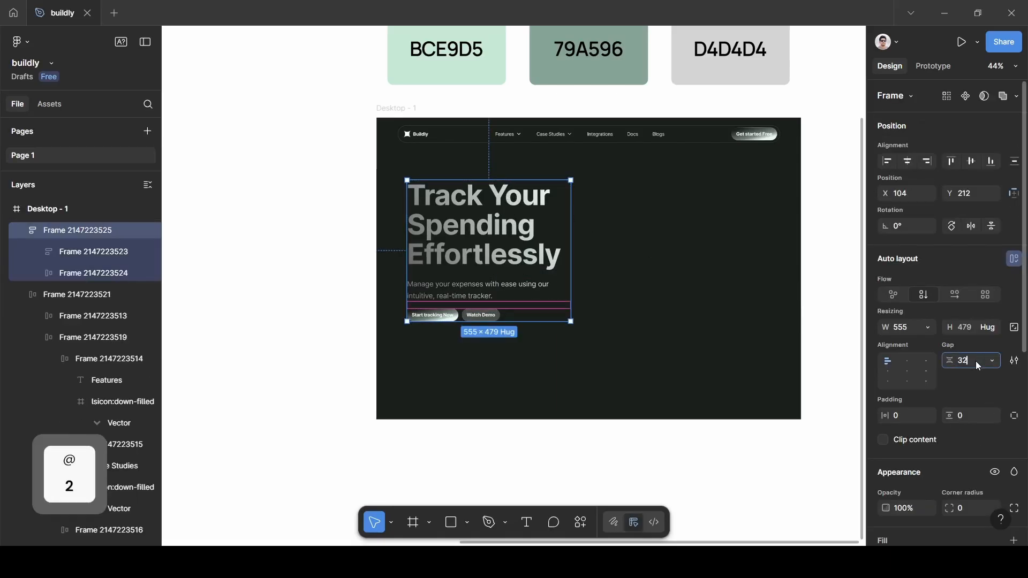
key("Return")
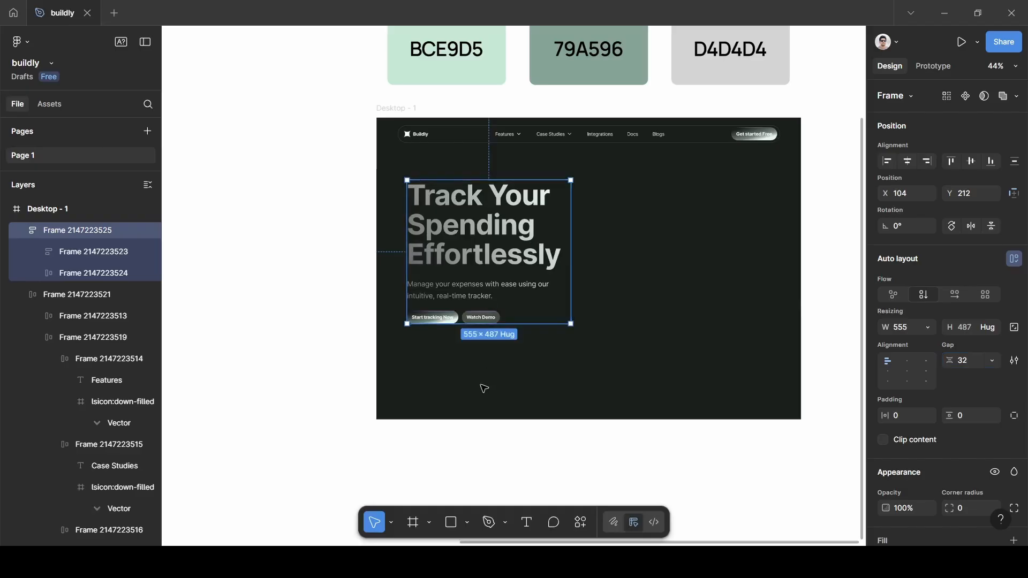
left_click(483, 389)
scroll(483, 389, "right", 2)
scroll(484, 388, "down", 1)
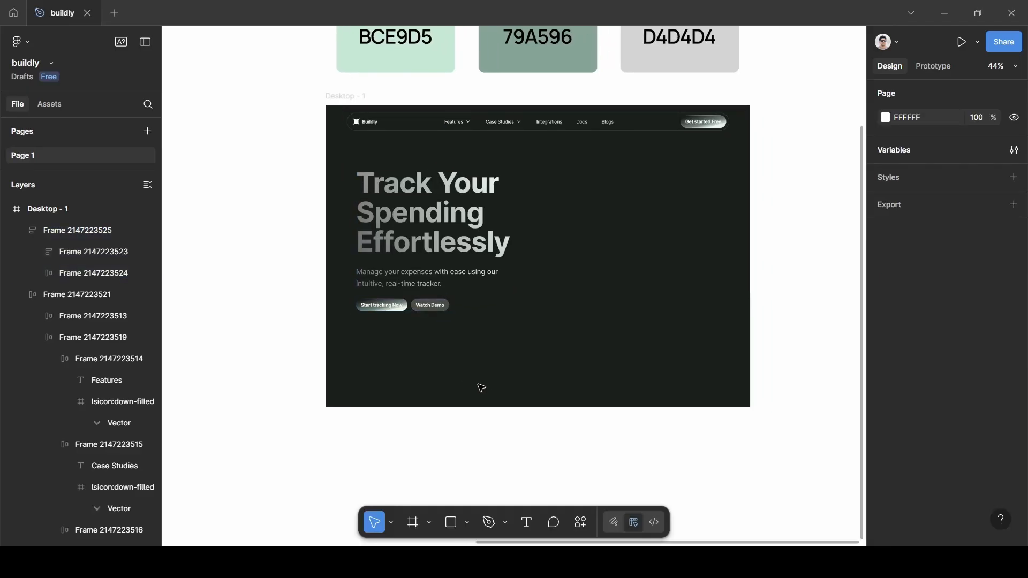
- Add a "Total Users" text label below the two call-to-action buttons
scroll(453, 377, "left", 15)
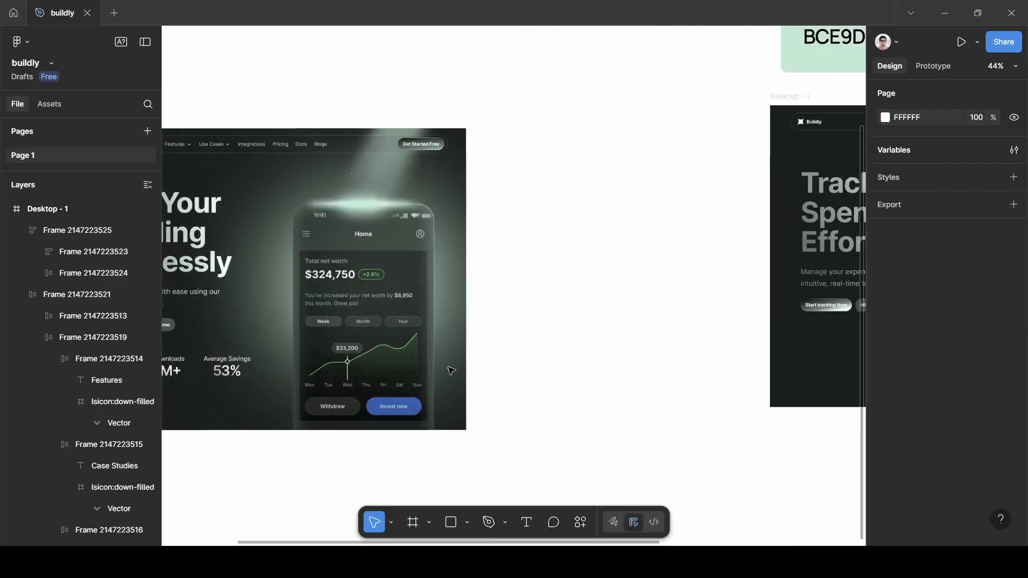
scroll(451, 371, "right", 14)
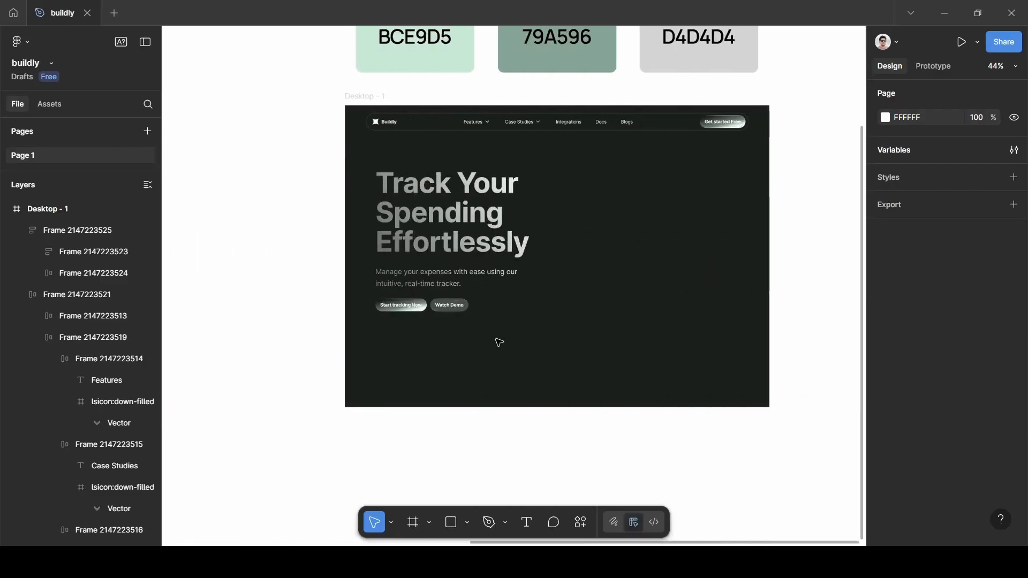
scroll(407, 355, "up", 3)
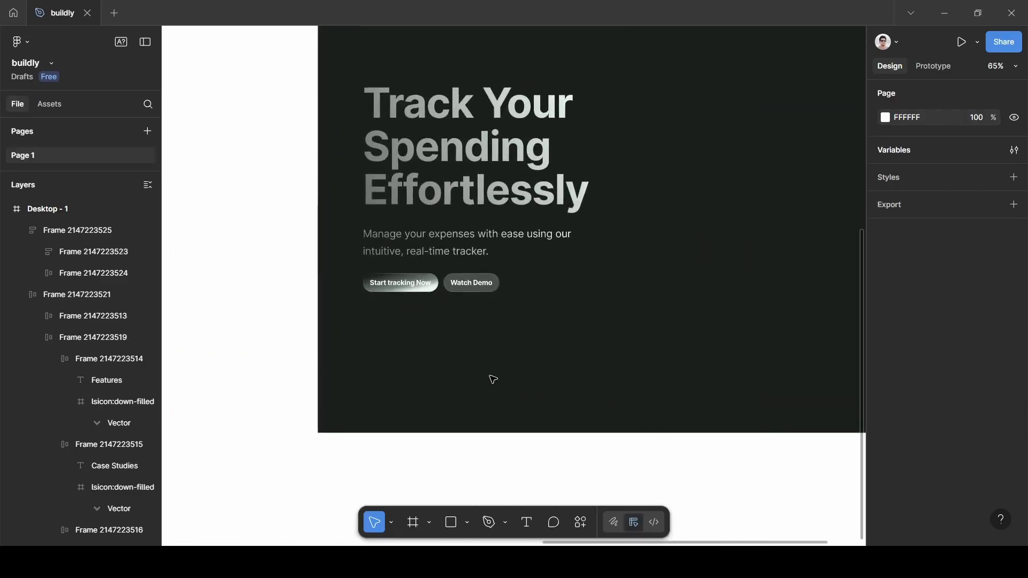
scroll(551, 367, "up", 2)
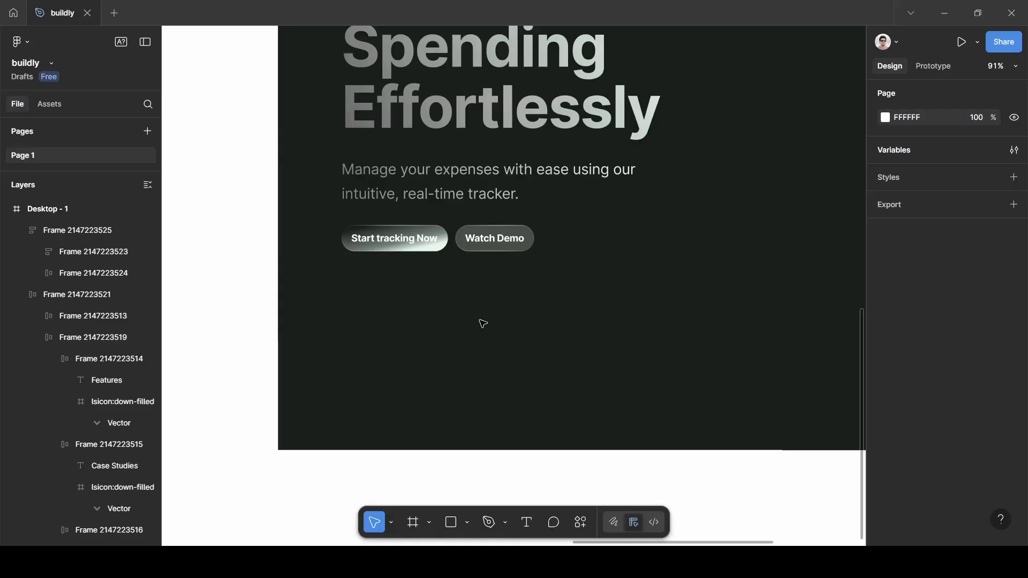
key("t")
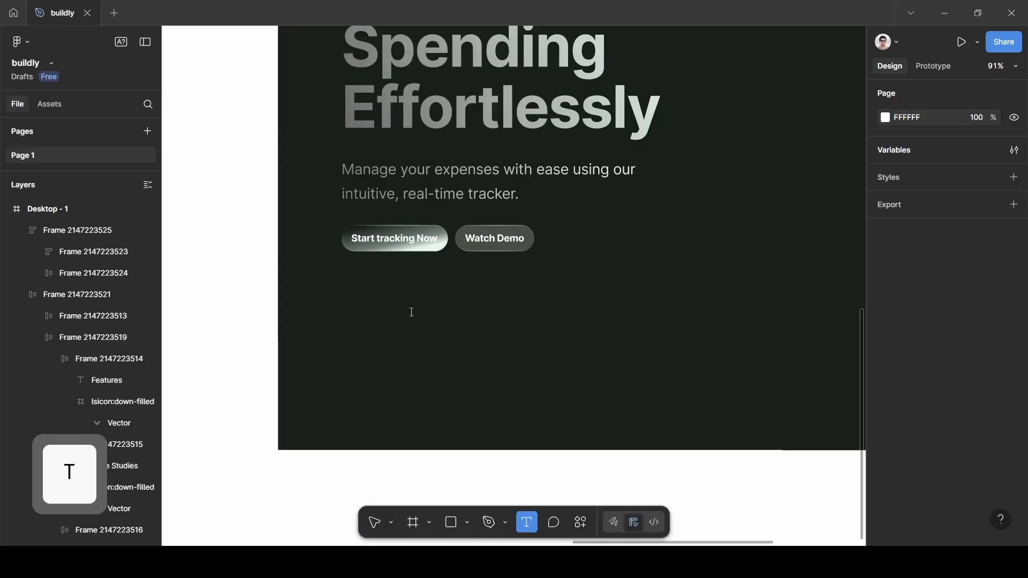
left_click(411, 313)
type("To")
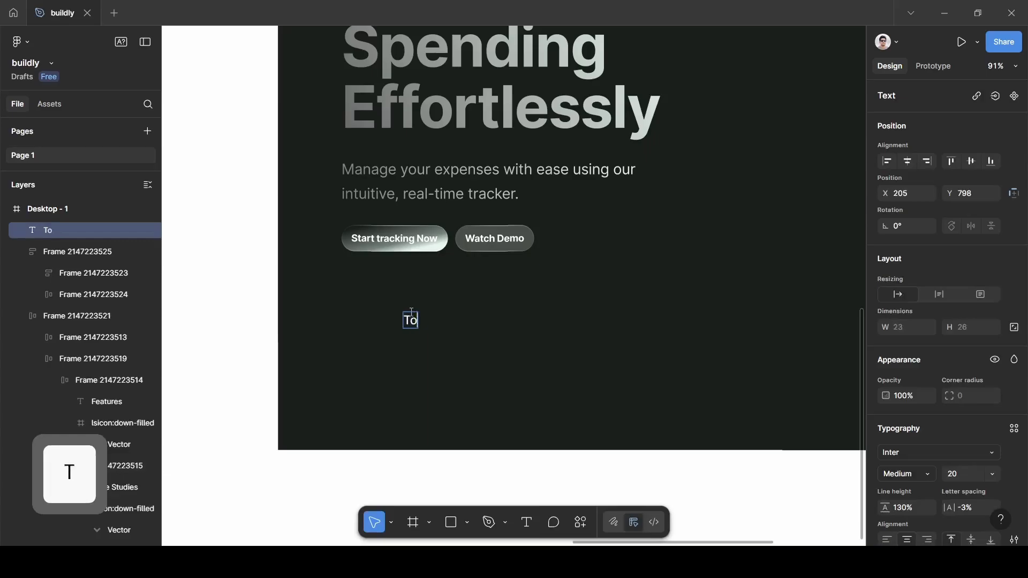
type("tal Users")
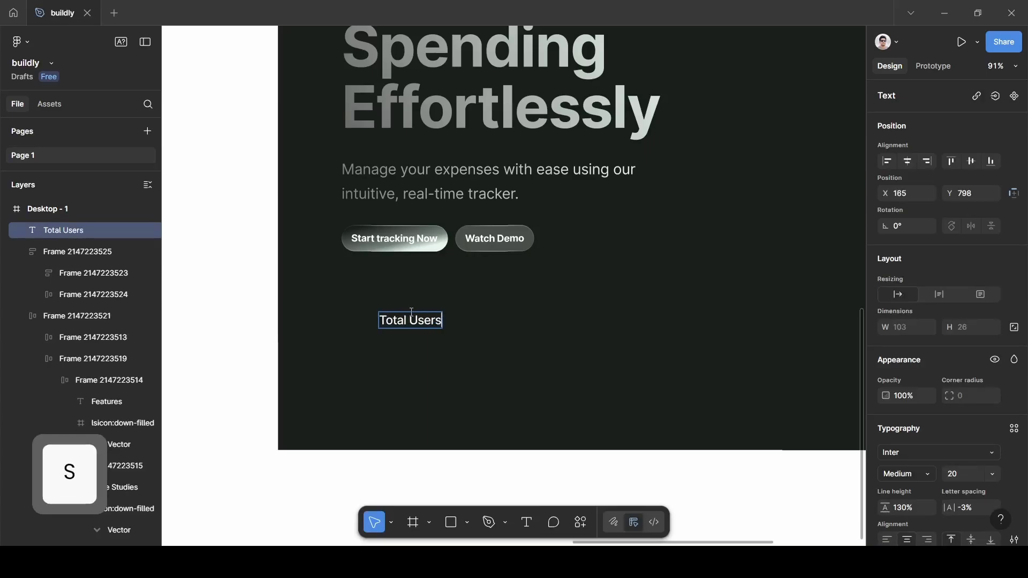
key("Escape")
- Change the "Total Users" label's fill to D4D4D4 by sampling the light grey palette swatch
scroll(994, 298, "down", 4)
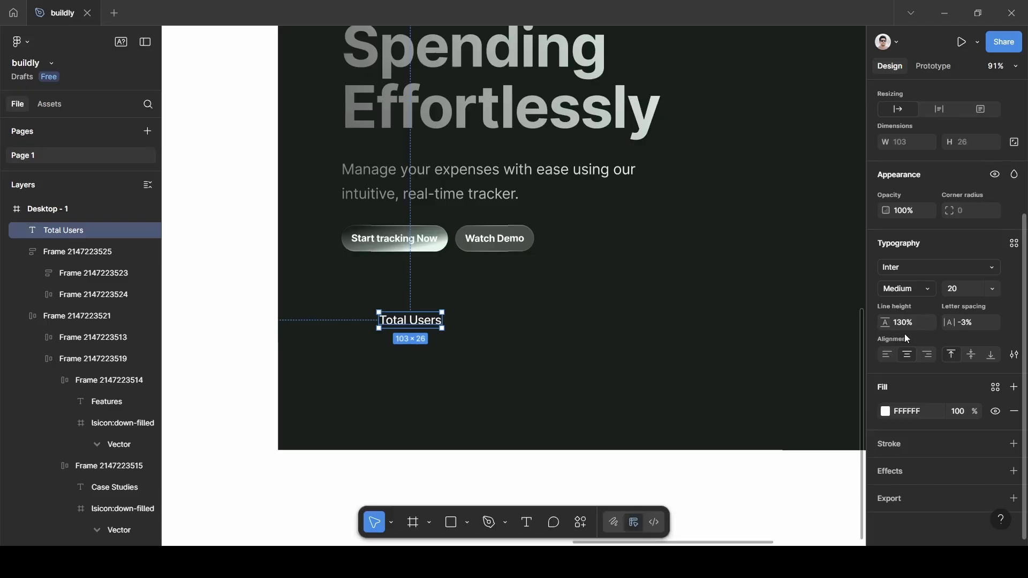
left_click(885, 412)
left_click(725, 399)
scroll(597, 341, "down", 5)
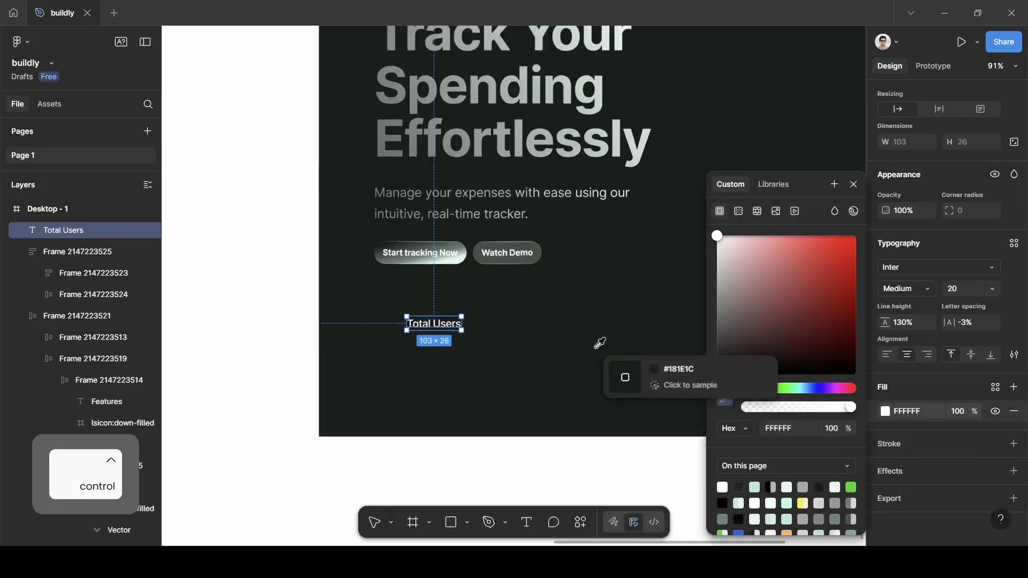
scroll(597, 341, "up", 3)
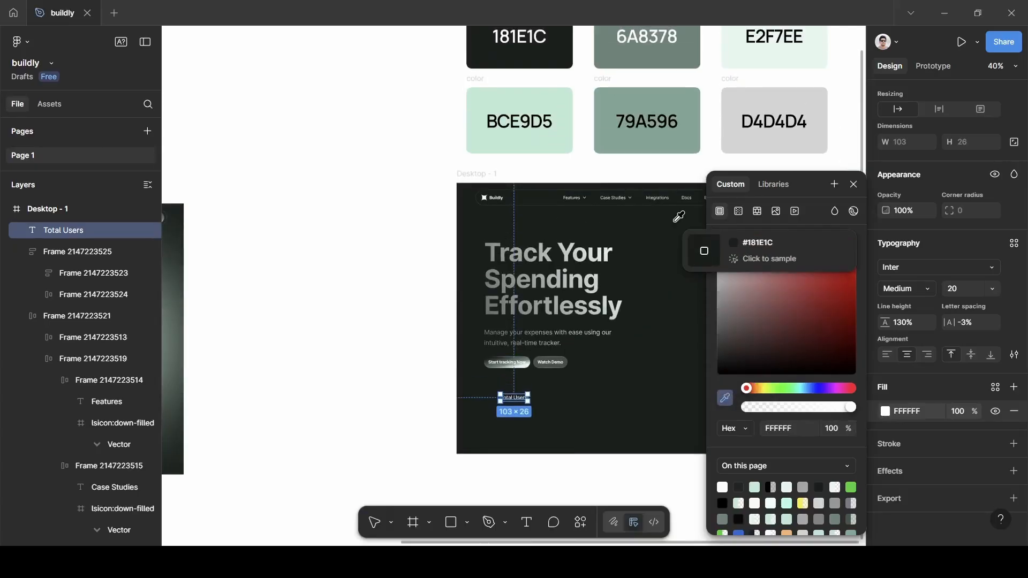
left_click(782, 105)
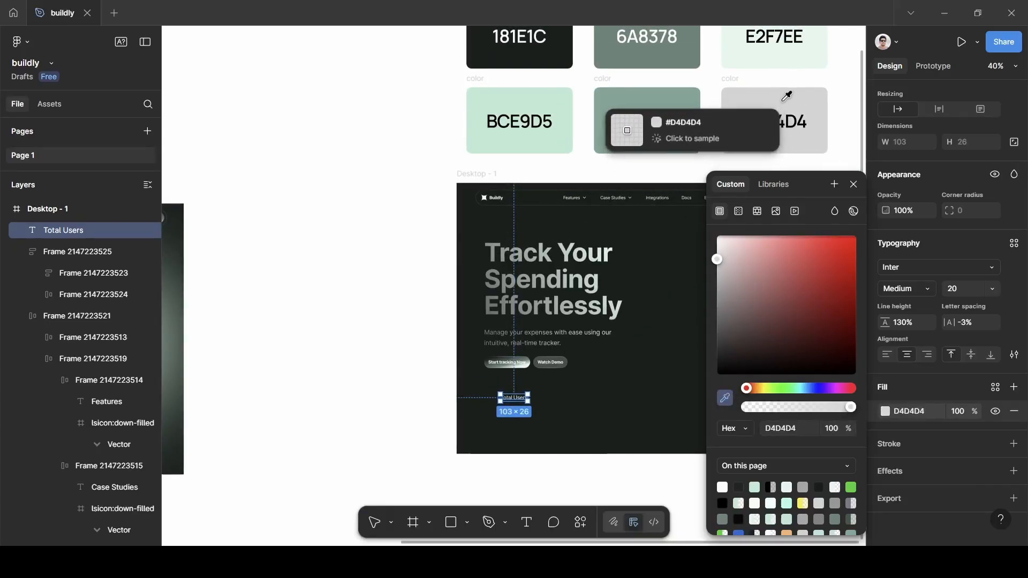
left_click(855, 184)
scroll(509, 443, "up", 5)
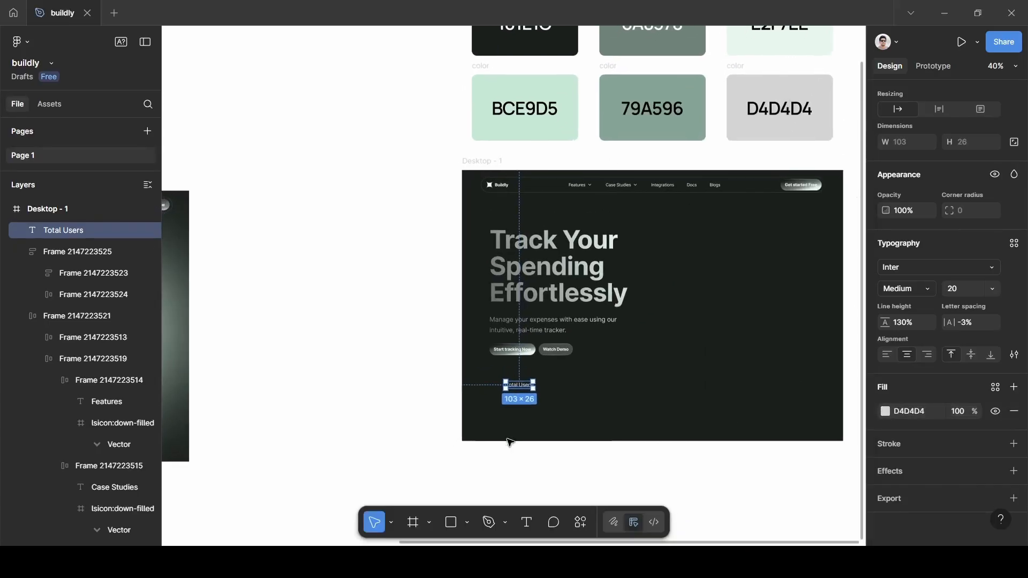
- Duplicate the "Total Users" label just below itself, replace the copy's text with "200K+" and place it under the original
scroll(509, 443, "up", 5)
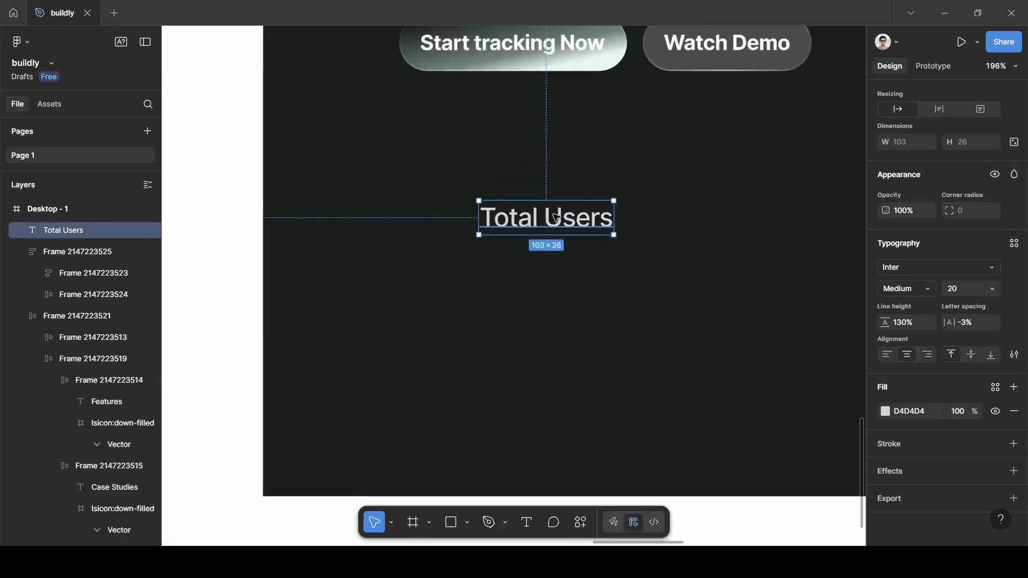
left_click_drag(555, 216, 550, 279)
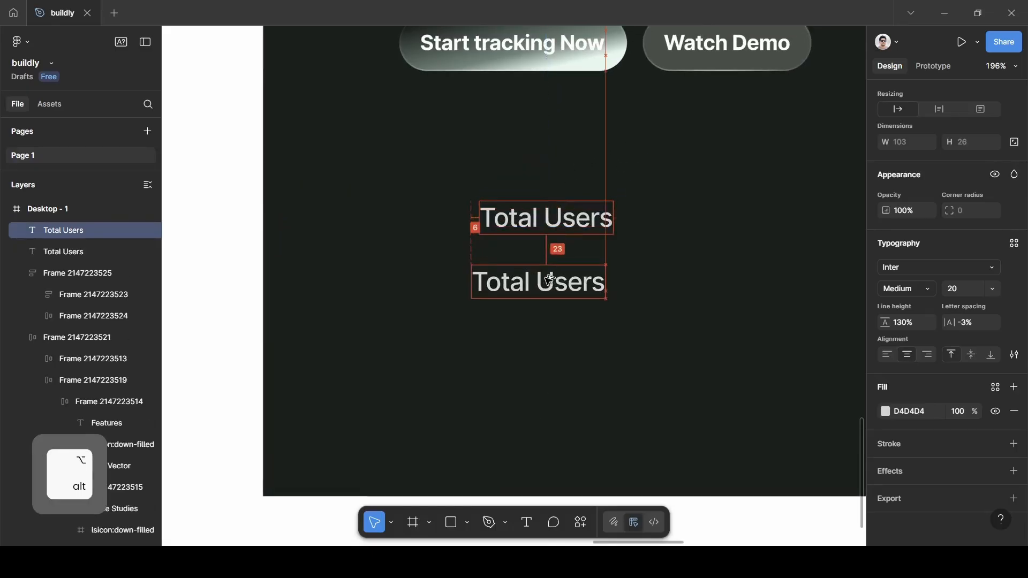
double_click(548, 282)
key("BackSpace")
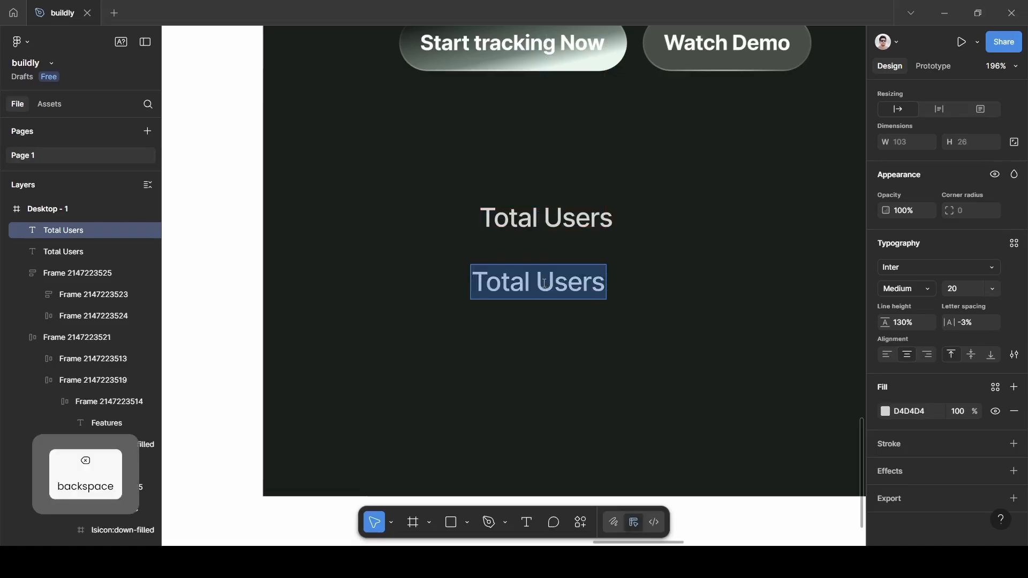
key("BackSpace")
key("shift")
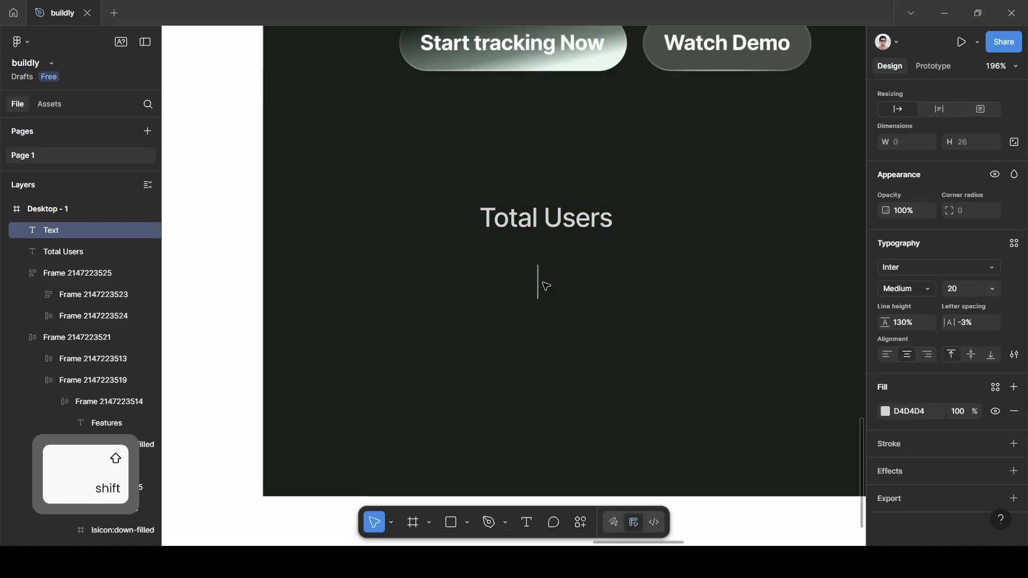
type("200K")
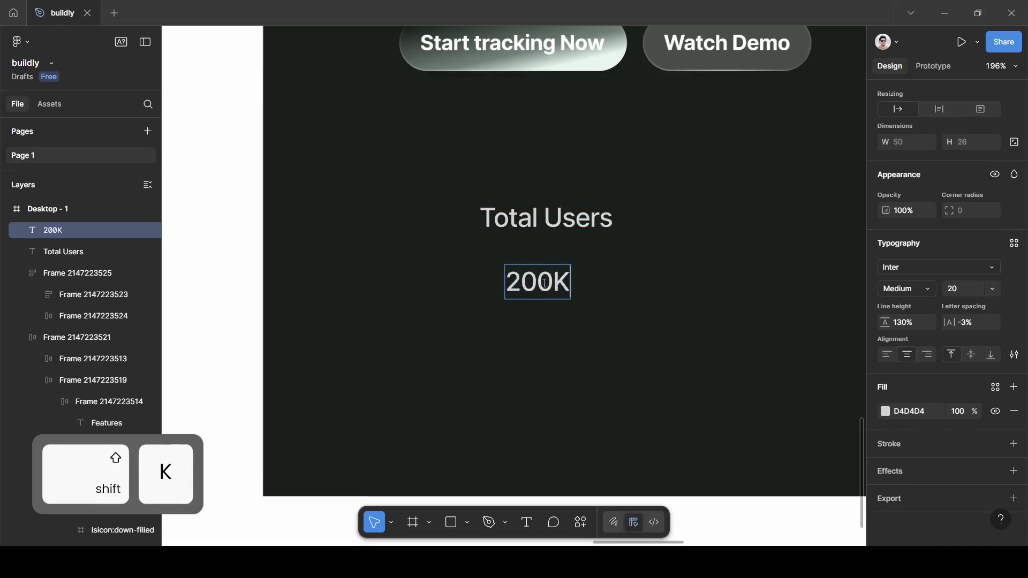
type("+")
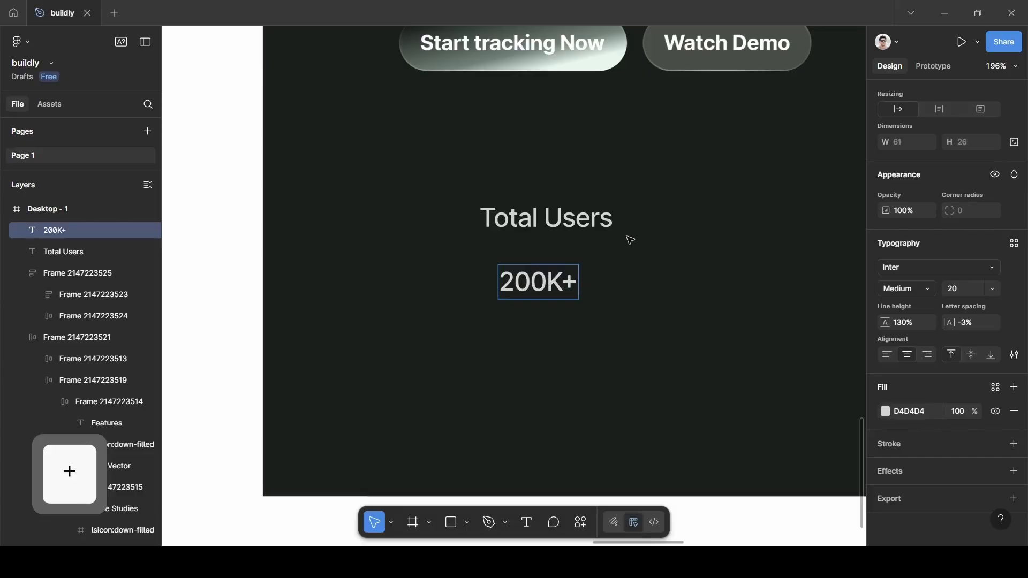
key("Escape")
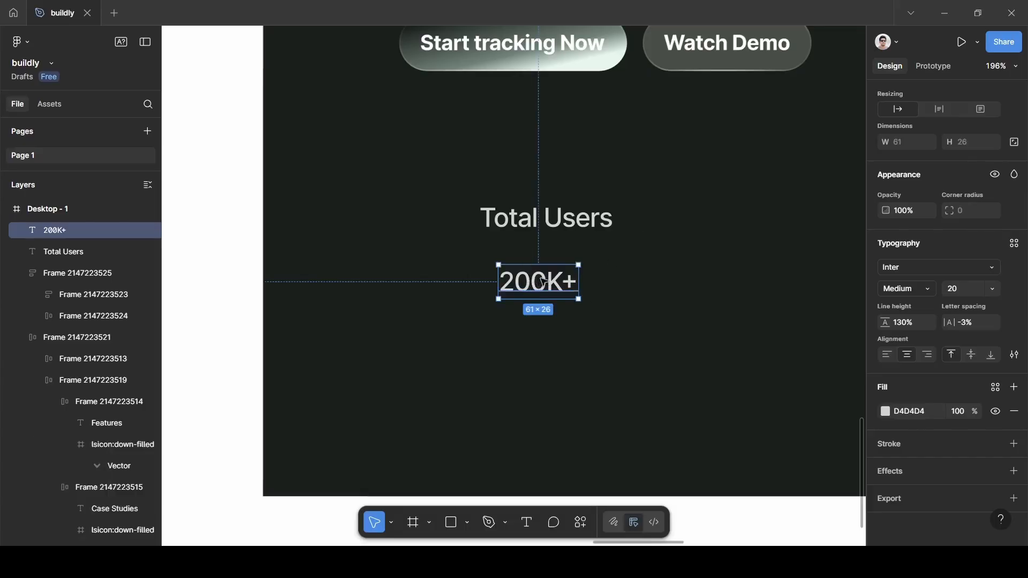
left_click_drag(542, 282, 557, 275)
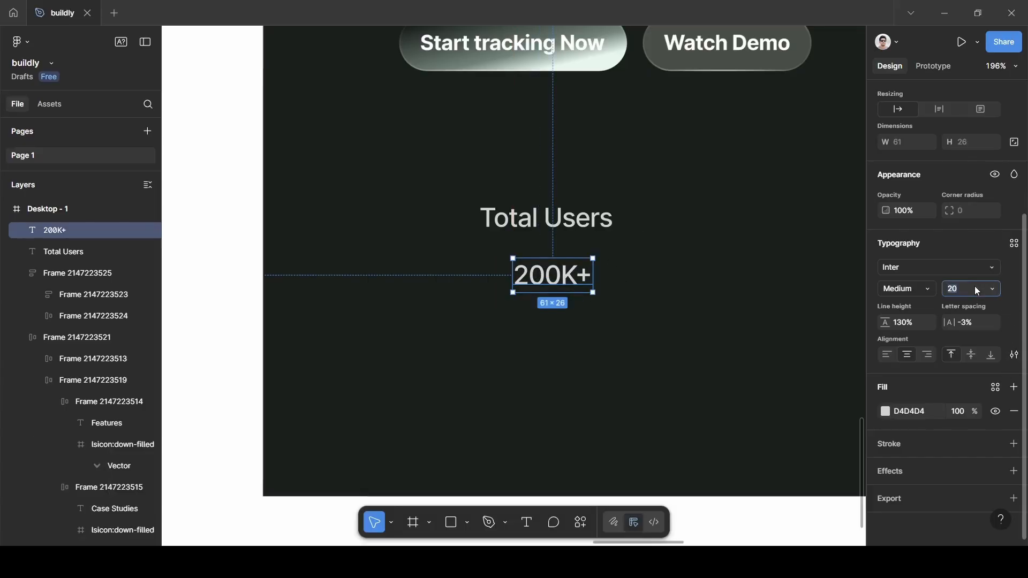
- Set the "200K+" text to font size 44 and Semi Bold weight
key("BackSpace")
type("44")
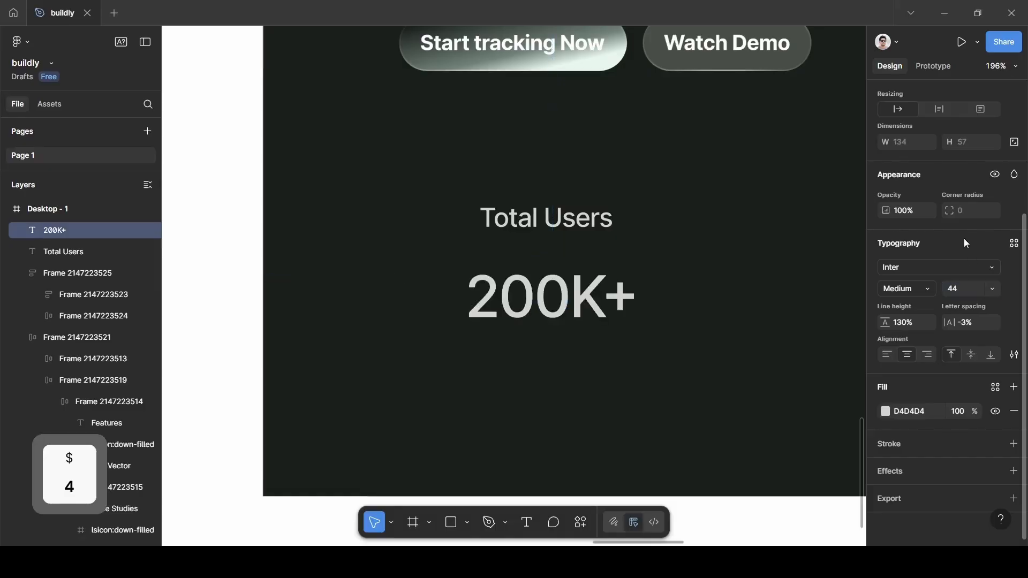
left_click(926, 289)
left_click(925, 268)
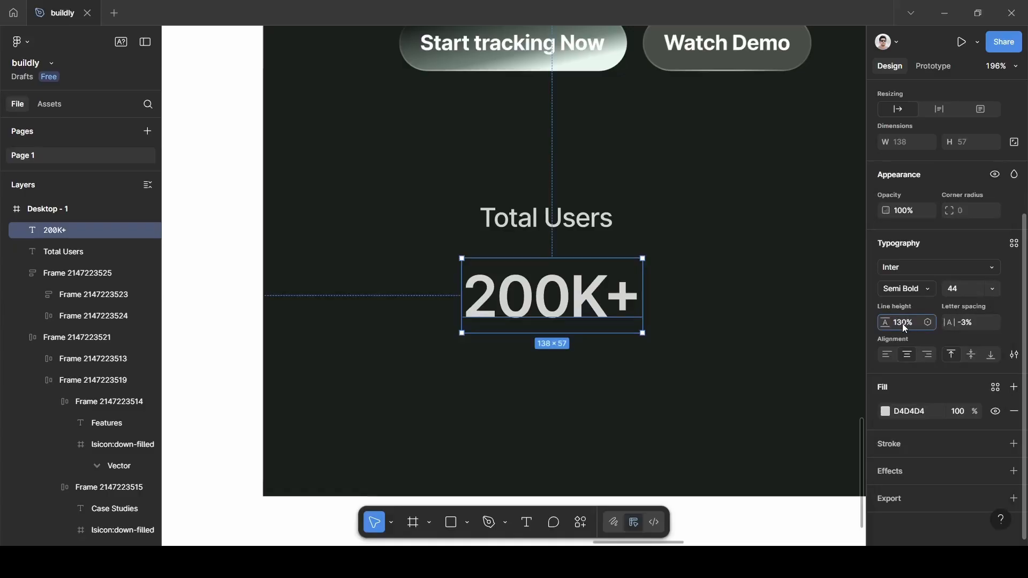
- Set the "200K+" text's line height to 110% and its letter spacing to -5%
key("BackSpace")
key("BackSpace")
type("10")
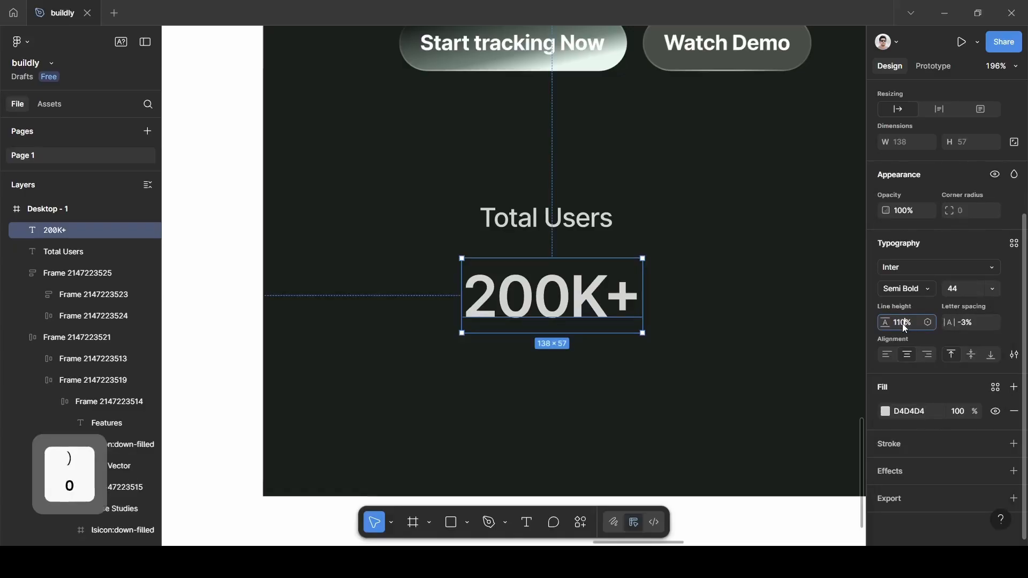
left_click(966, 324)
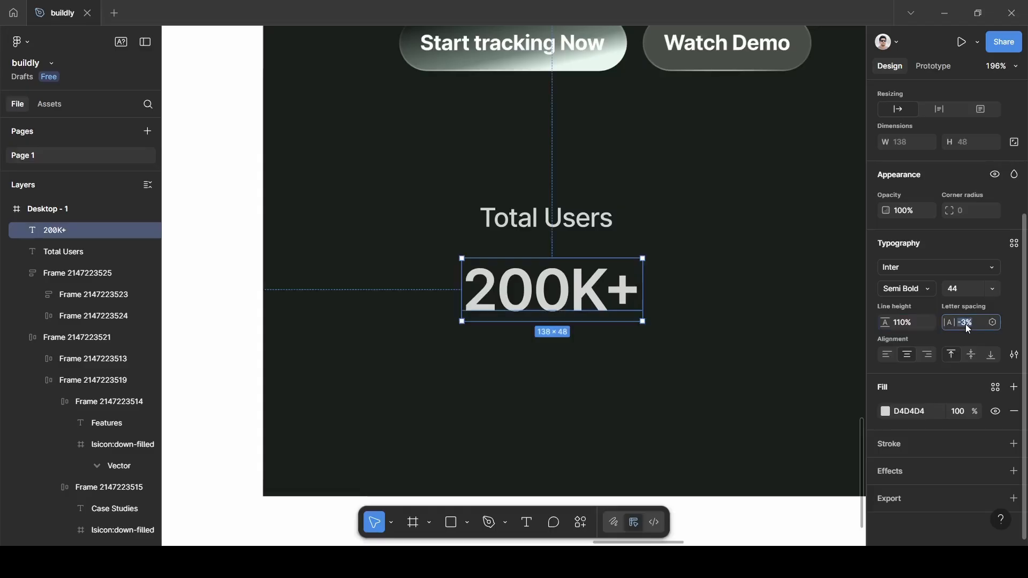
left_click_drag(966, 325, 961, 319)
key("BackSpace")
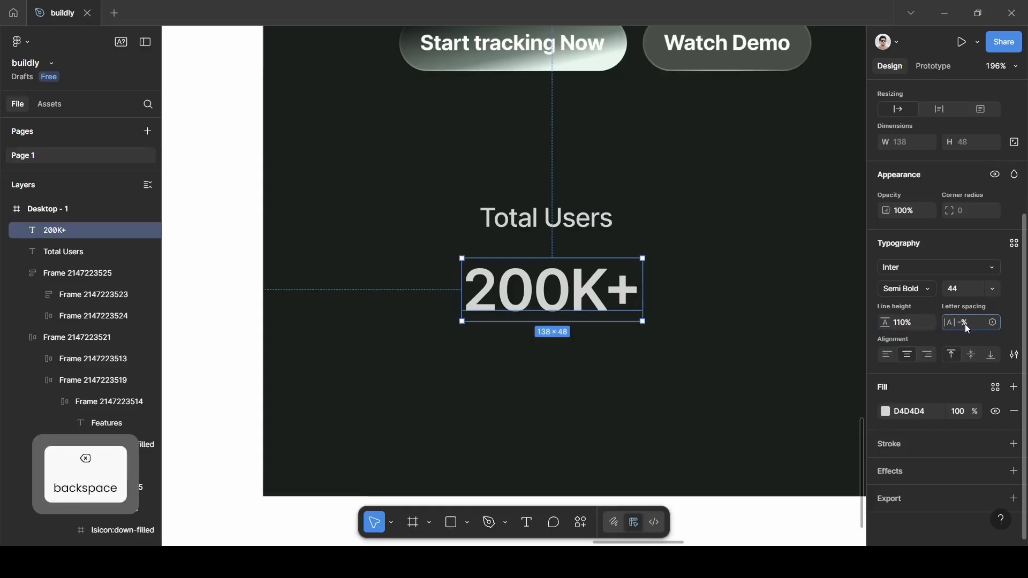
type("5")
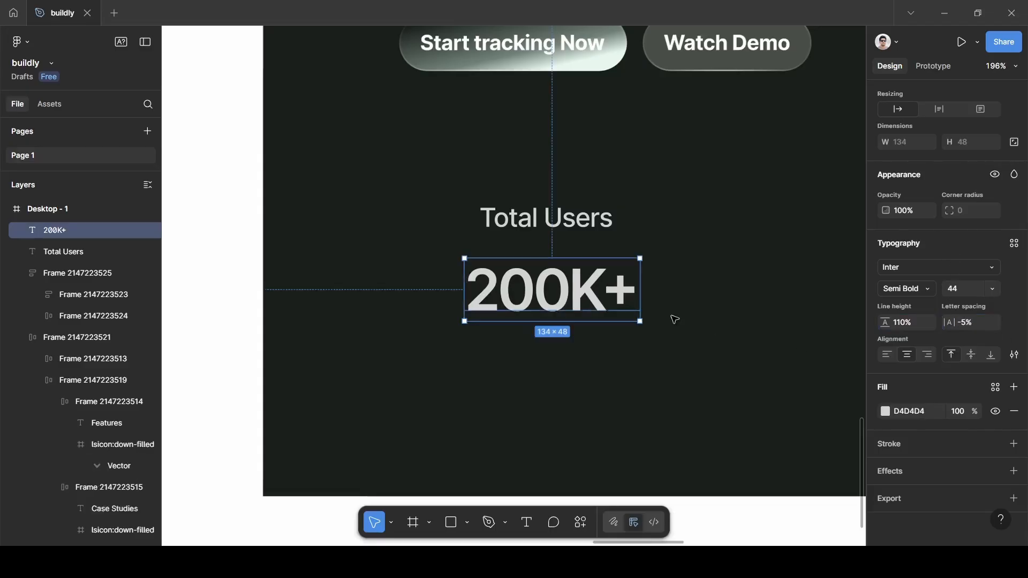
- Change the "200K+" fill to a linear gradient and sample the E2F7EE palette swatch for its 0% stop
left_click(887, 411)
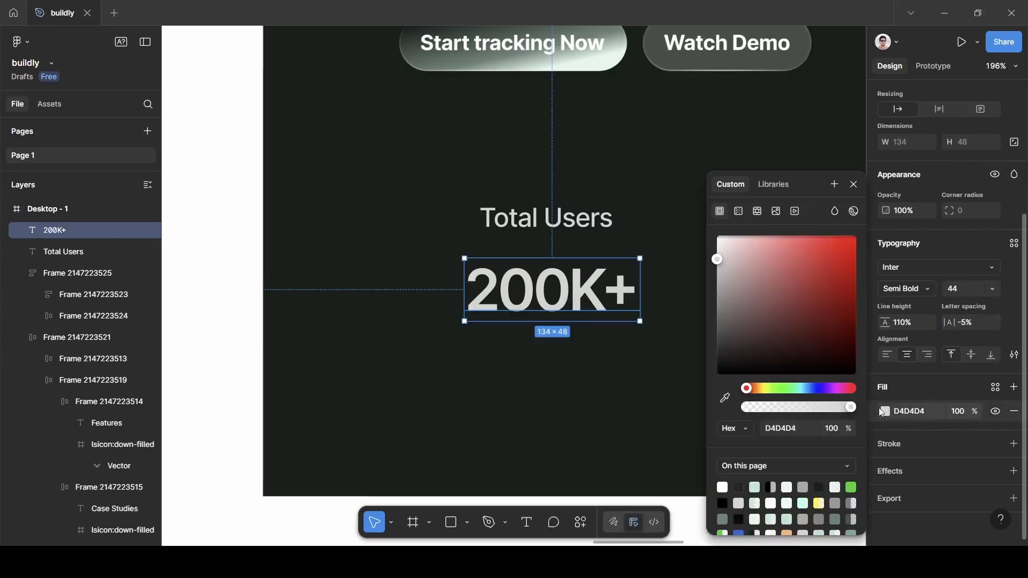
left_click(739, 212)
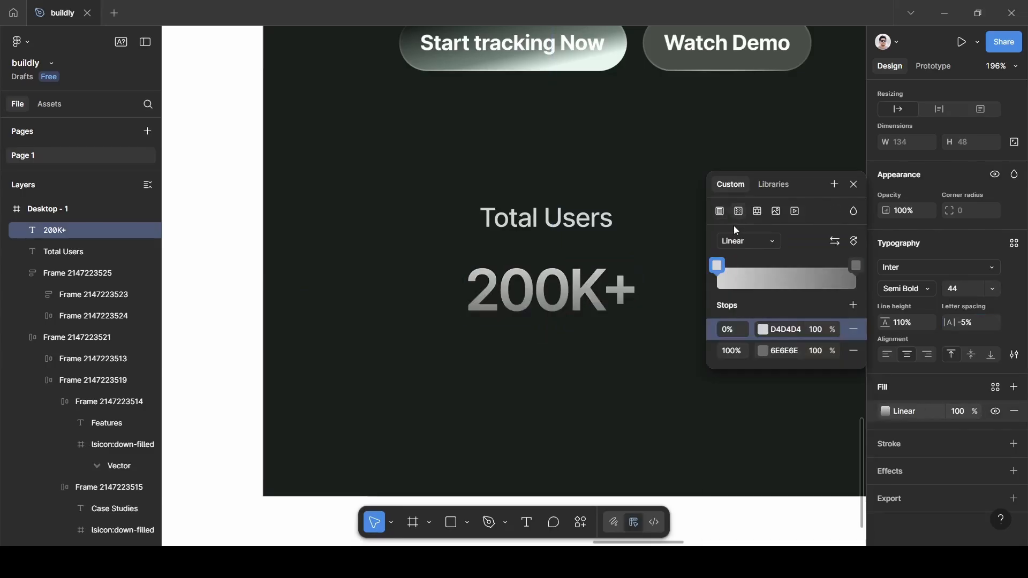
left_click(763, 330)
scroll(551, 374, "down", 10)
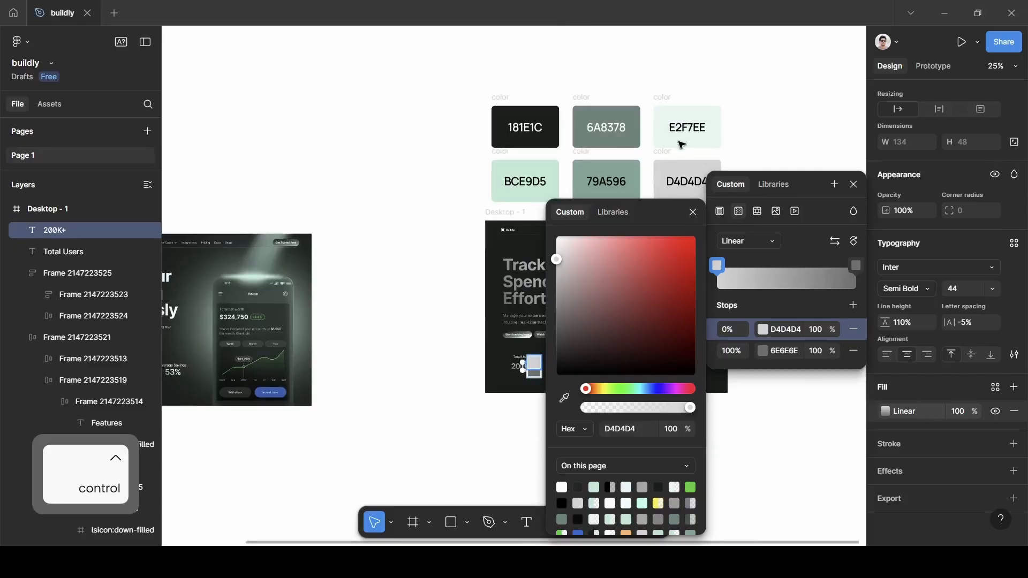
left_click(566, 401)
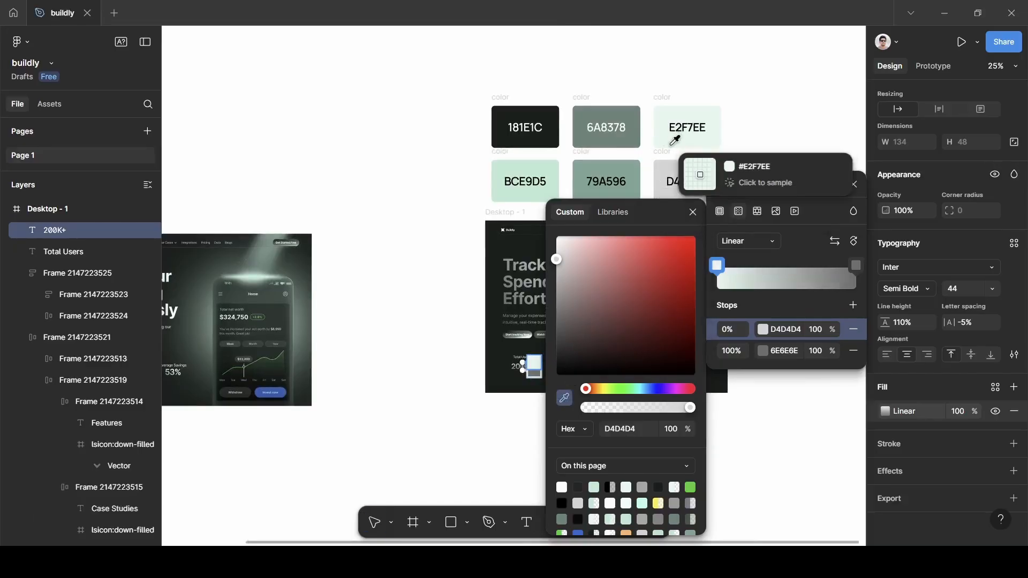
left_click(672, 137)
- Set the 100% stop of the "200K+" gradient to 999999
left_click(778, 351)
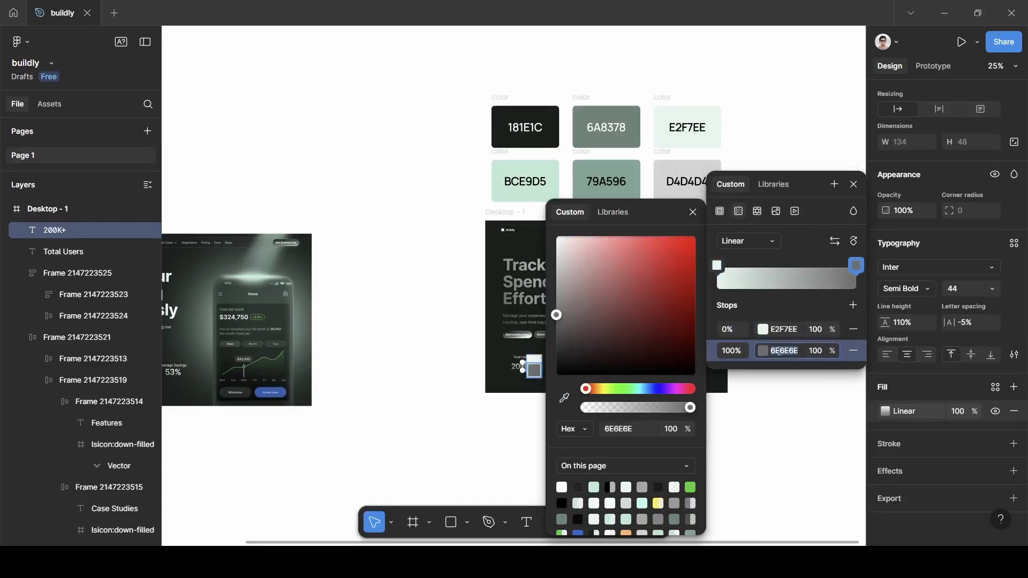
type("999999")
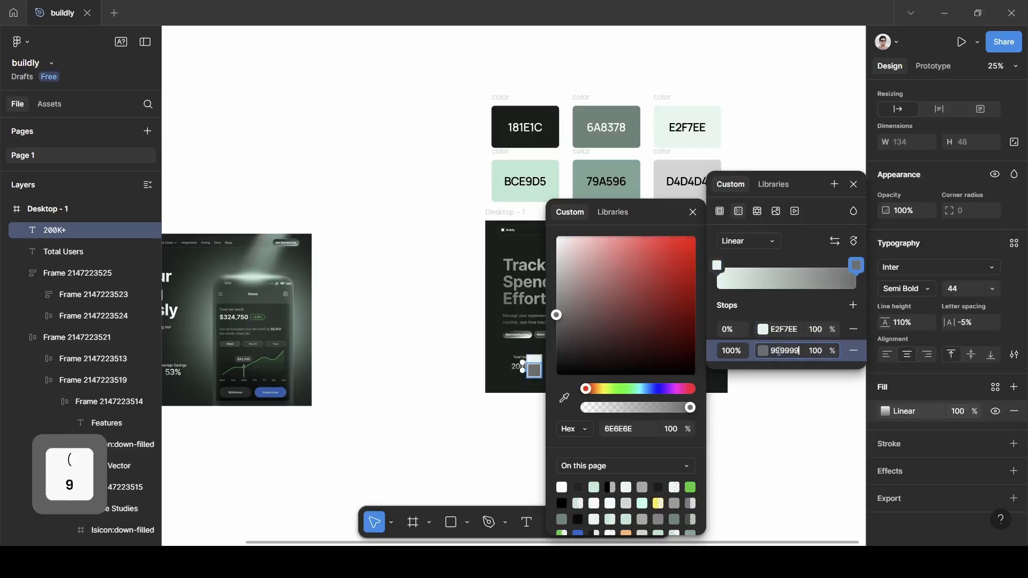
left_click(800, 295)
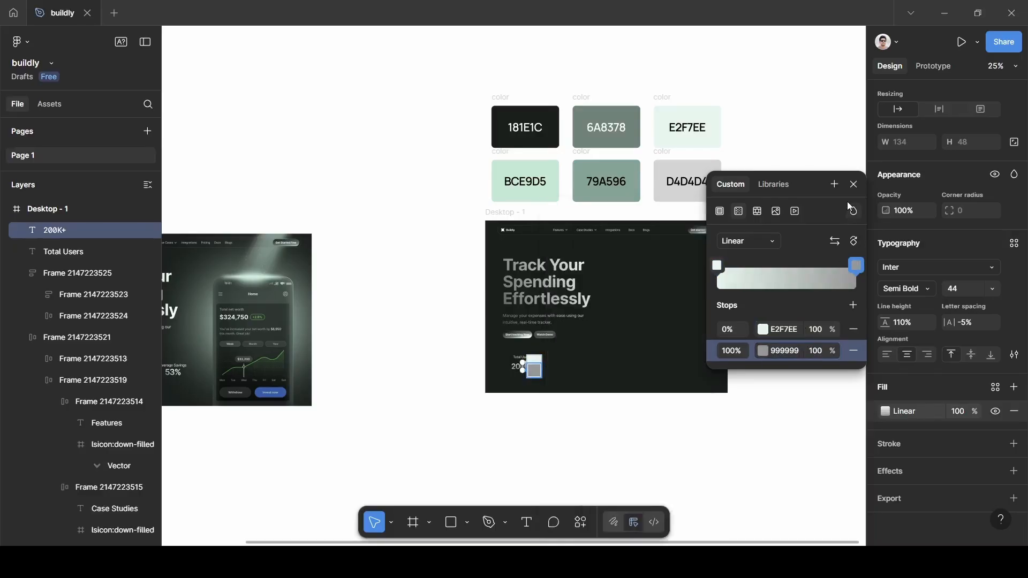
left_click(854, 185)
- Reorient the "200K+" gradient diagonally, with the light stop above the plus sign and the grey stop at the lower edge of the 2
scroll(513, 368, "up", 10)
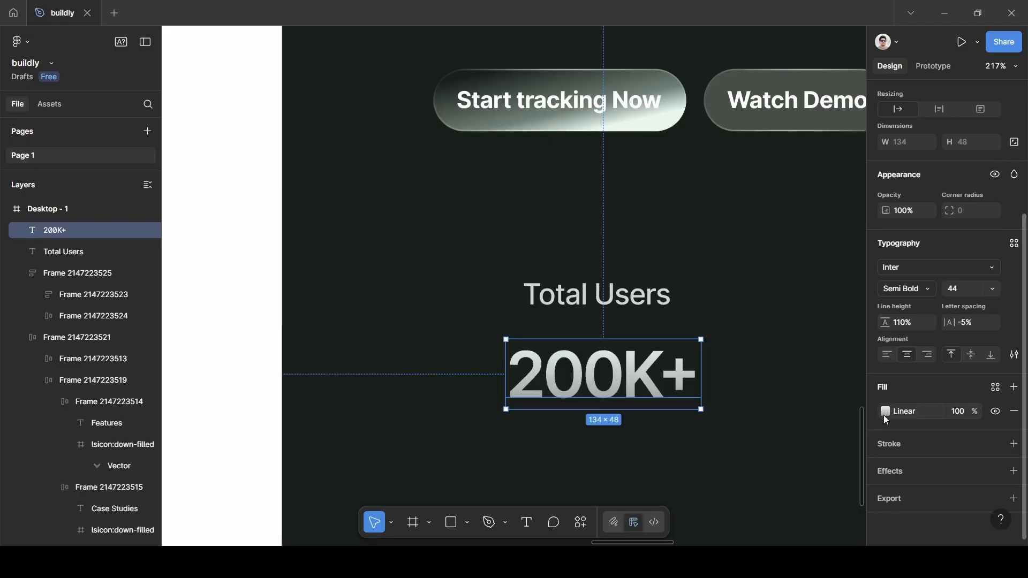
left_click(885, 411)
left_click_drag(607, 336, 674, 338)
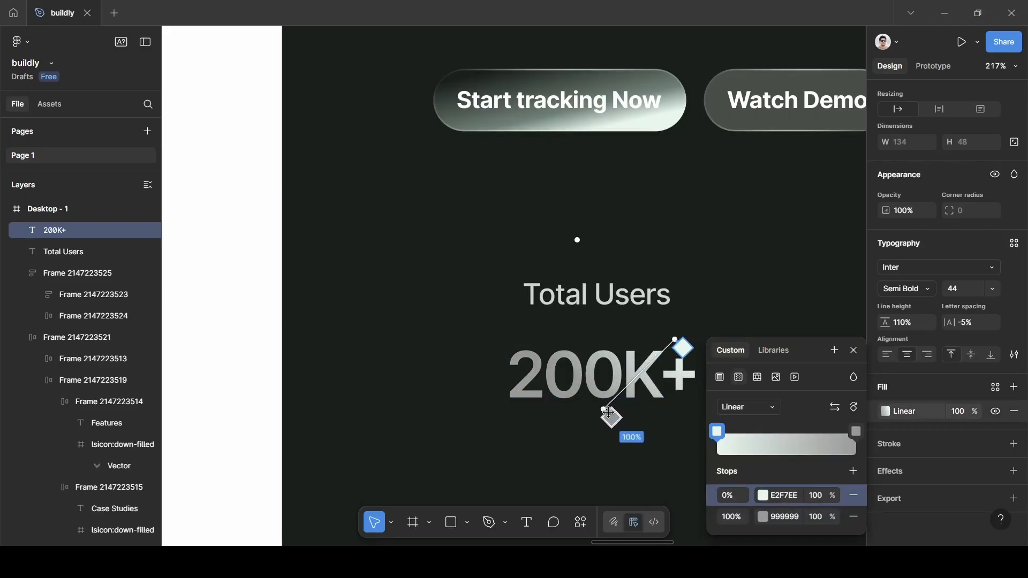
left_click(610, 417)
left_click_drag(605, 410, 518, 398)
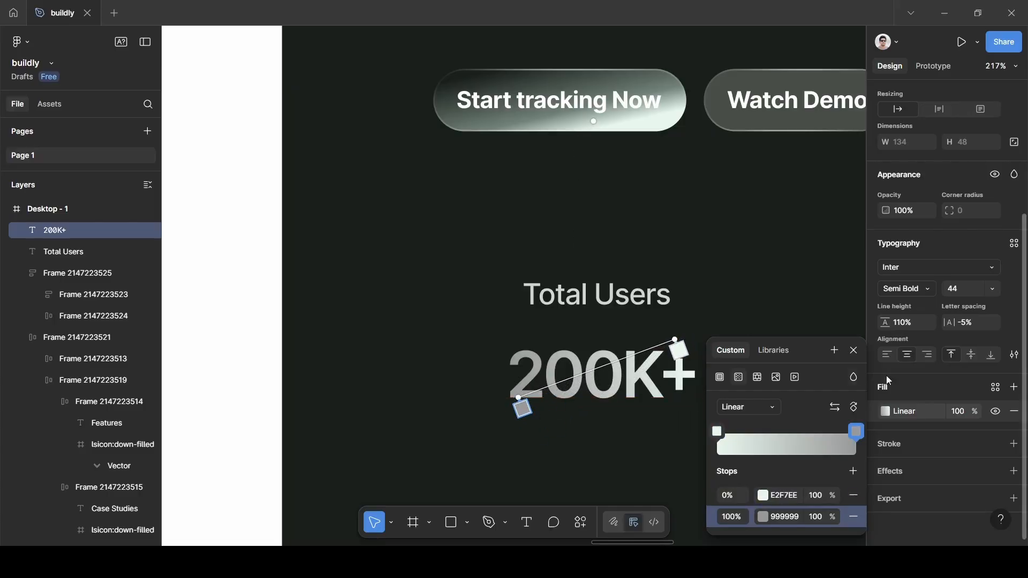
left_click(854, 350)
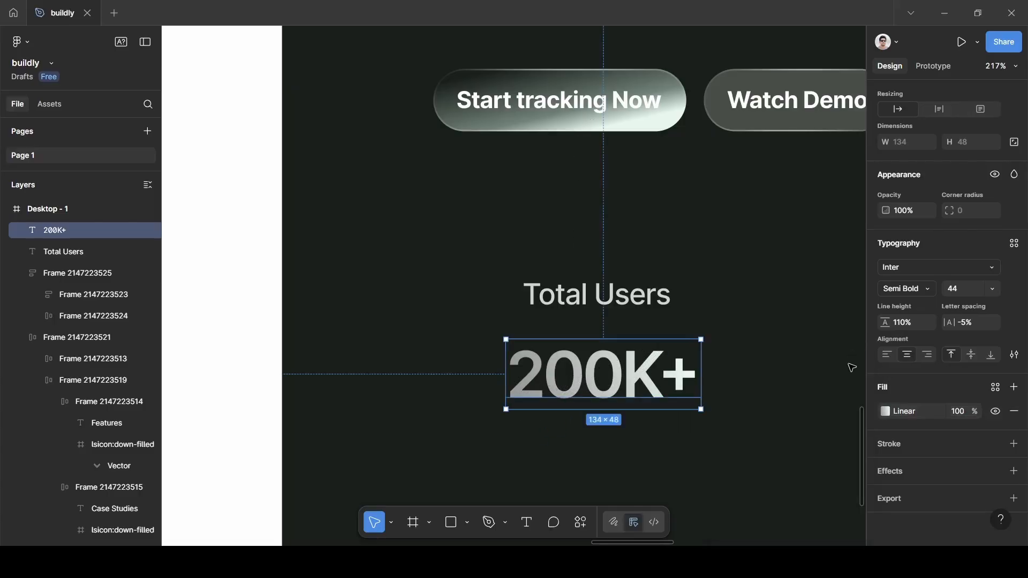
- Clear the current selection and select the "Total Users" label above the "200K+" figure
left_click(739, 379)
left_click(589, 302, "shift")
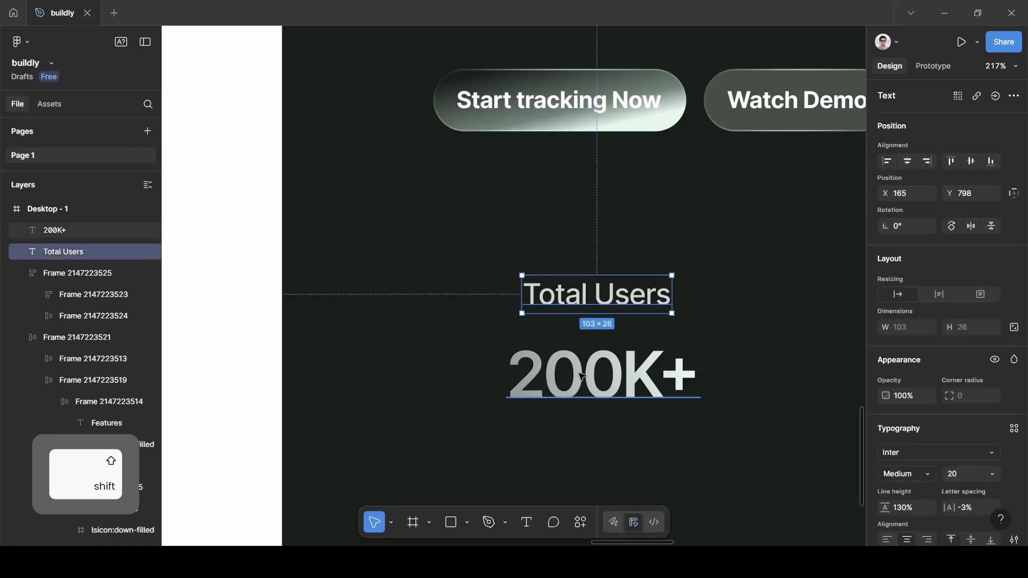
- Combine the "Total Users" label and the "200K+" figure into a vertical auto layout with a gap of 0
left_click(579, 377, "shift")
key("shift+a")
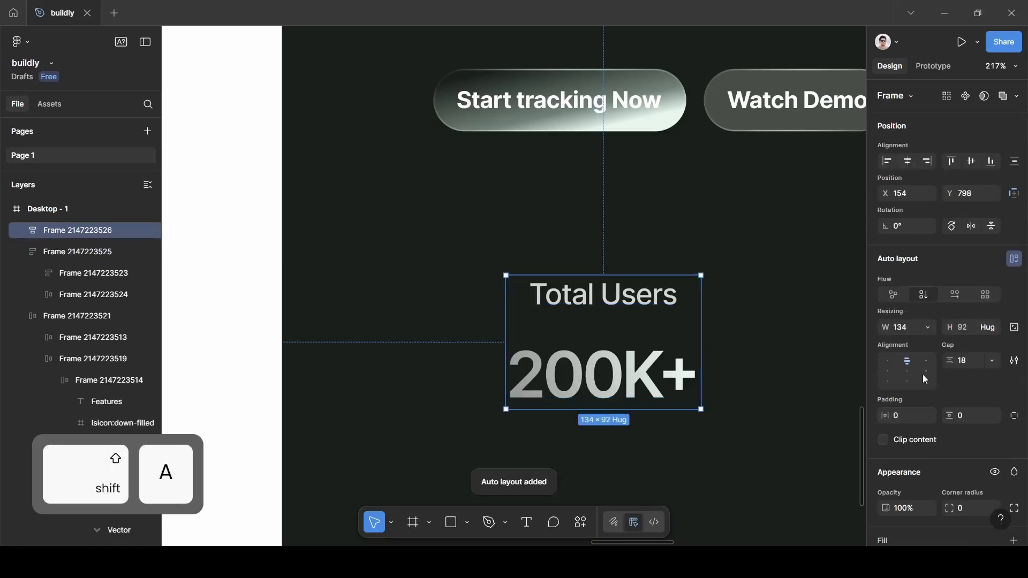
key("BackSpace")
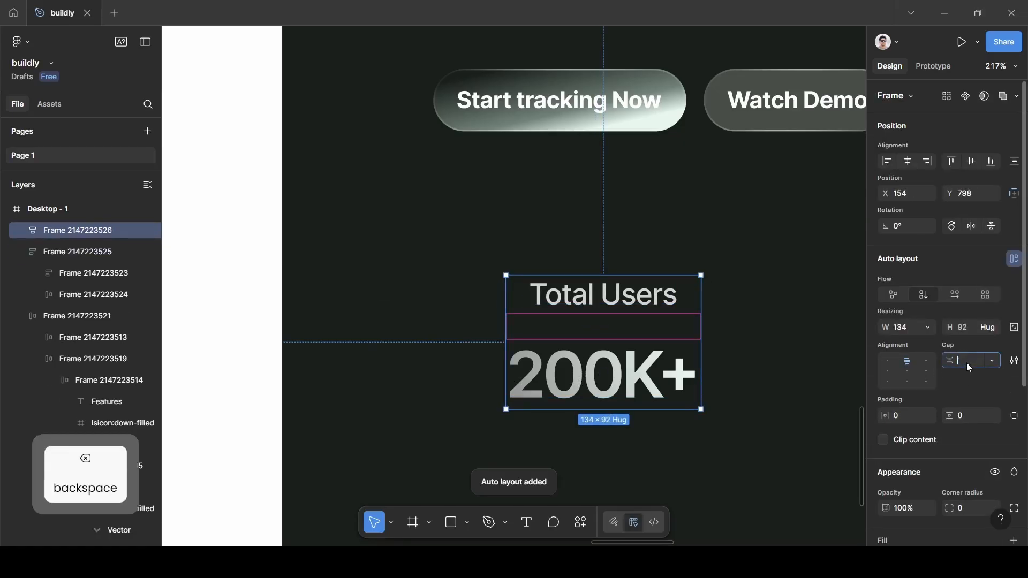
type("0")
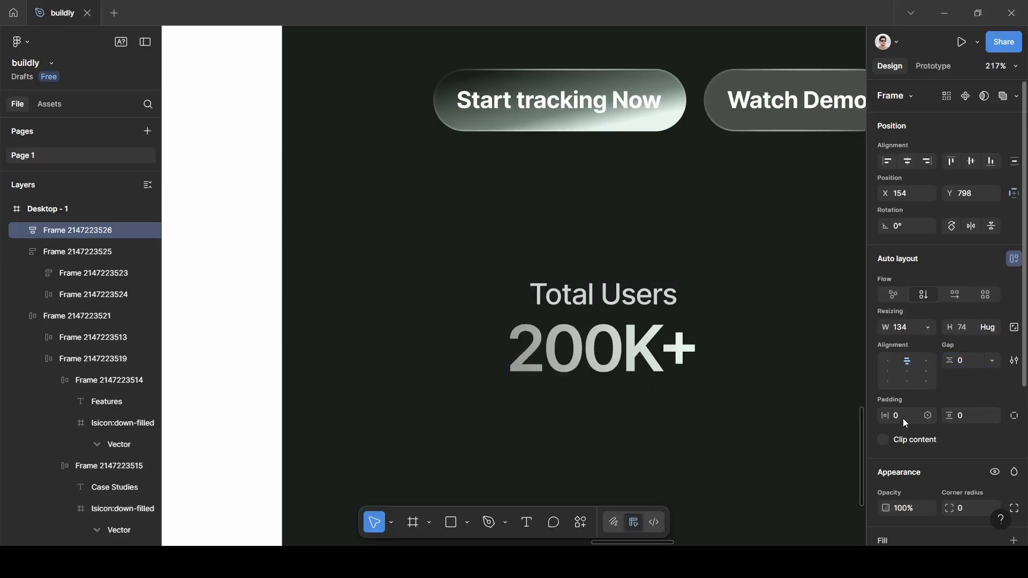
- Set the stat block's horizontal padding to 32 and widen it to 198 so each text fits on one line
key("BackSpace")
type("32")
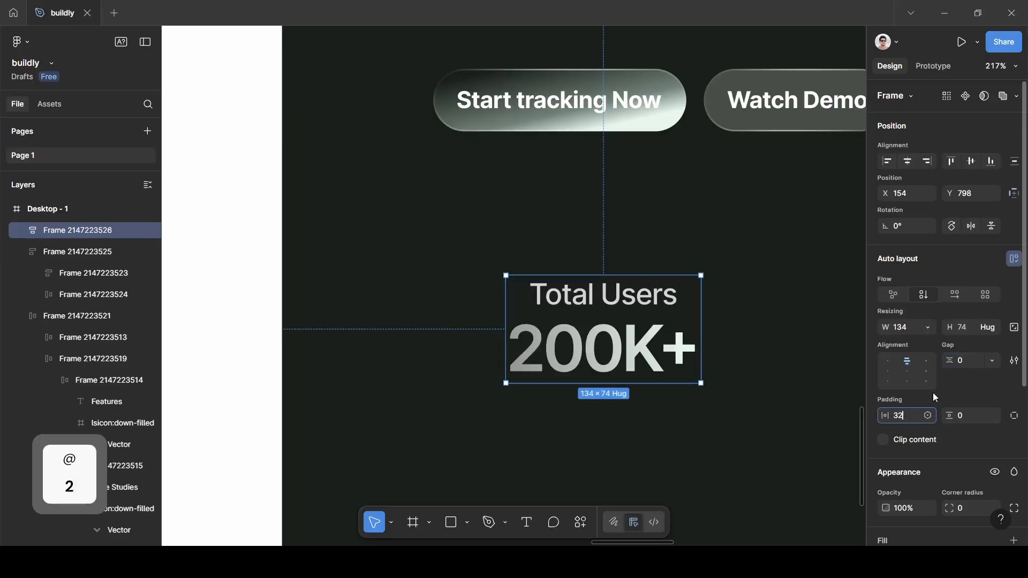
left_click(952, 390)
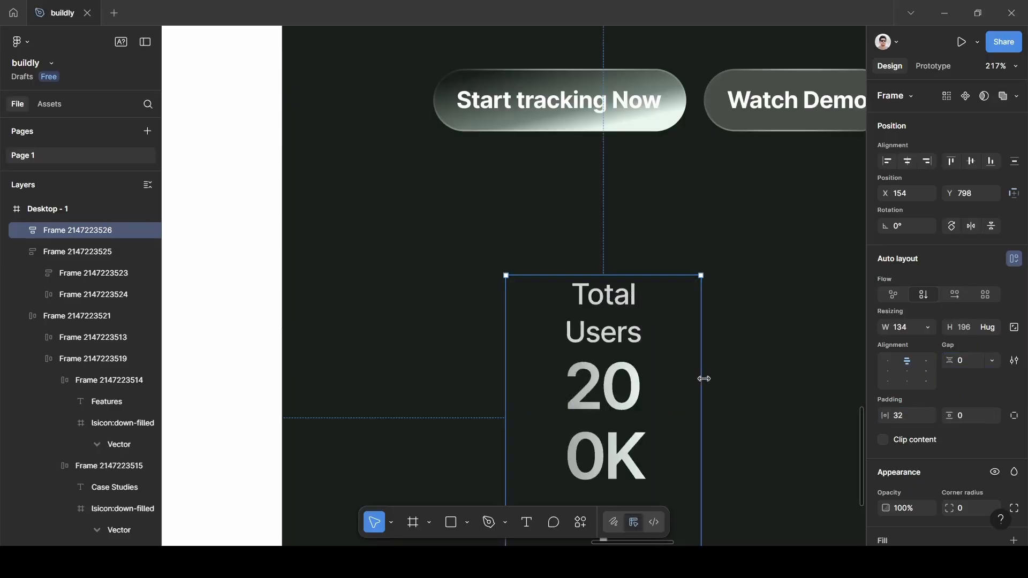
left_click_drag(702, 379, 792, 363)
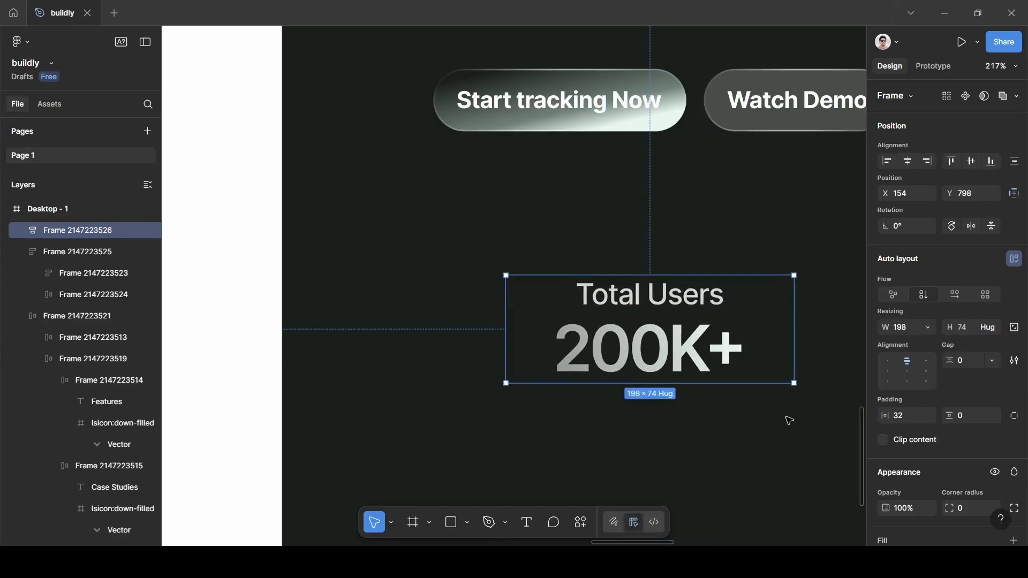
- Add a stroke to the Total Users block and restrict it to the right side only
scroll(788, 420, "right", 3)
scroll(788, 421, "down", 1)
scroll(788, 421, "right", 2)
scroll(972, 463, "down", 5)
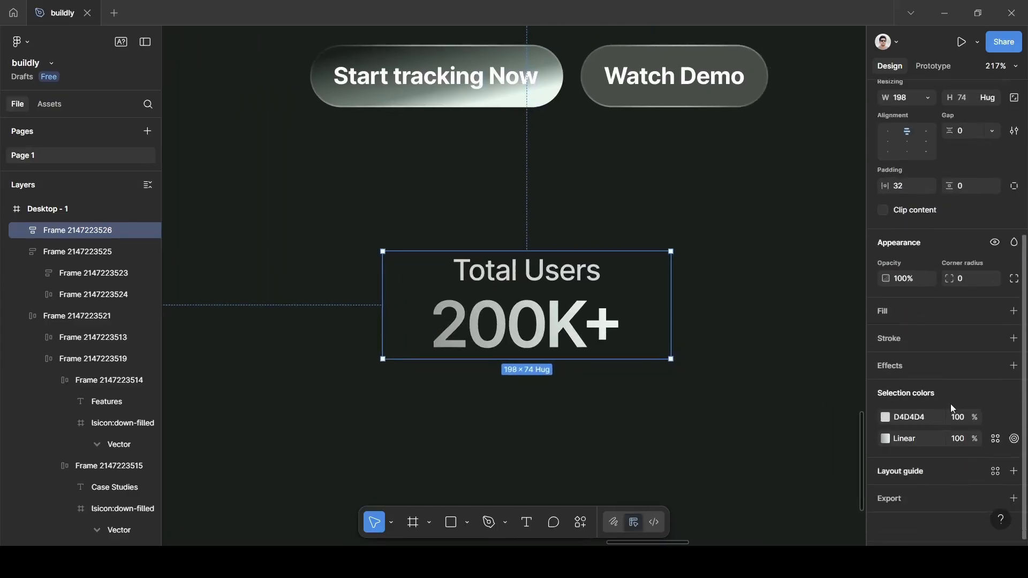
left_click(1013, 339)
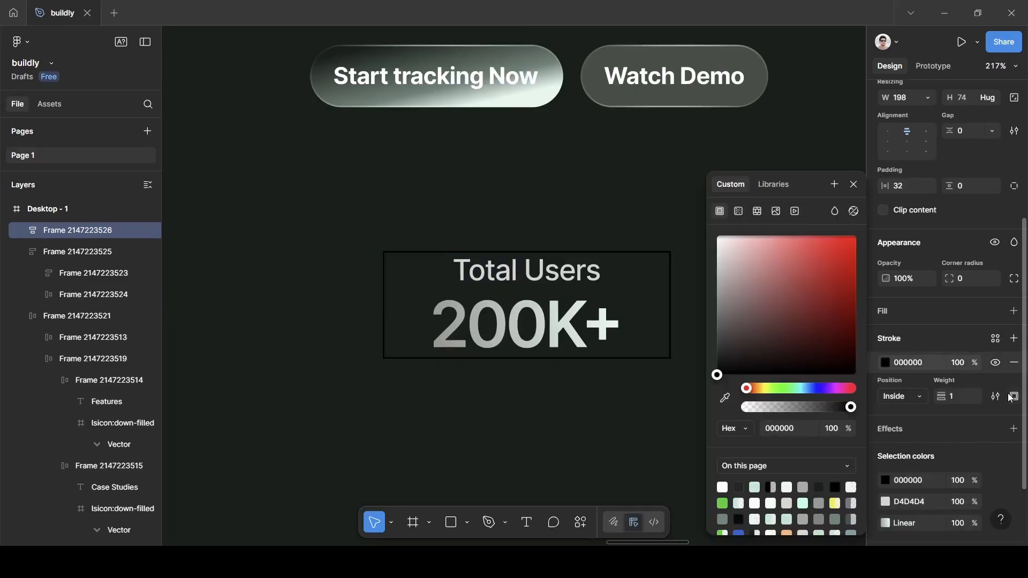
left_click(1014, 397)
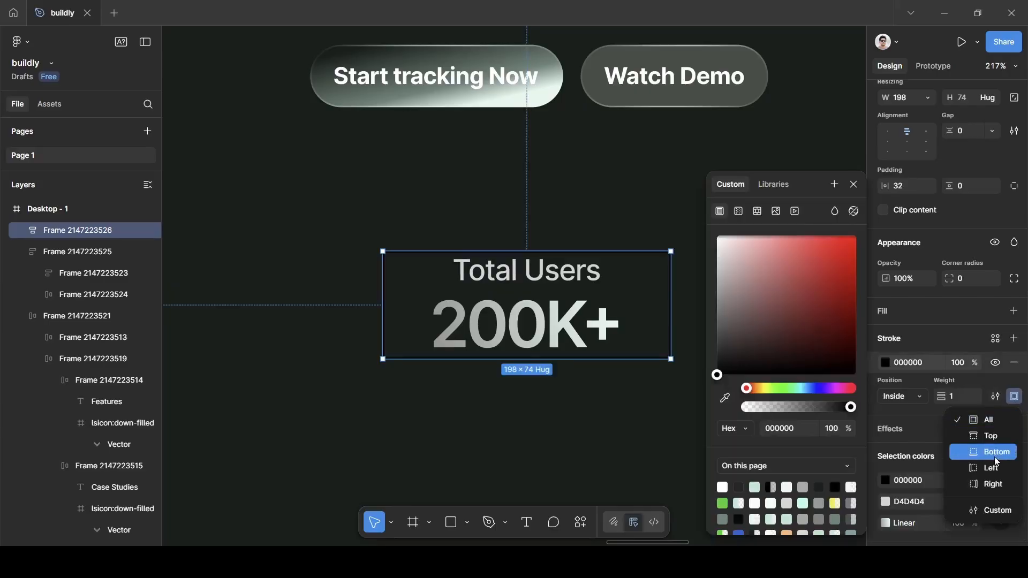
left_click(991, 488)
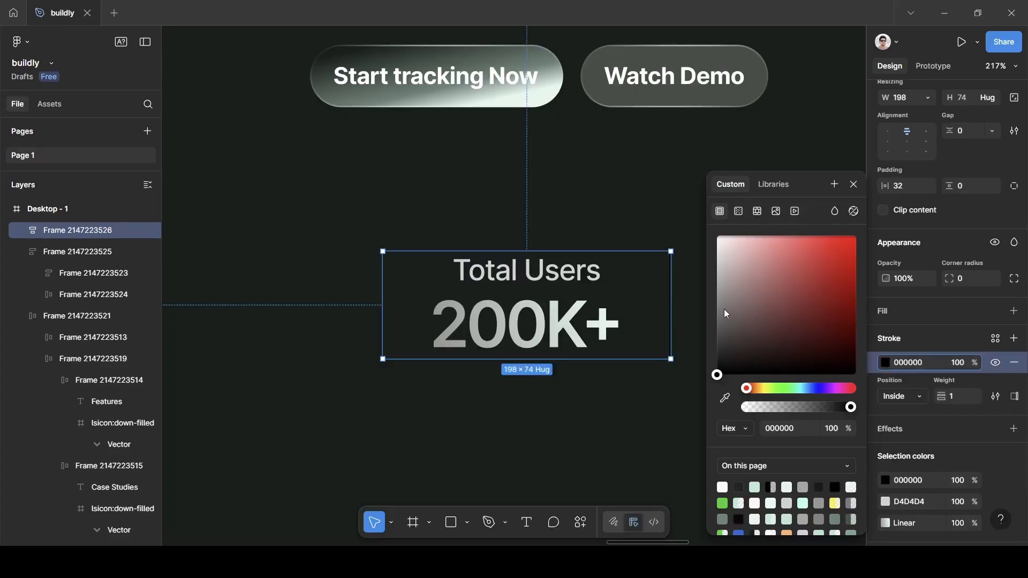
- Colour the block's divider stroke grey 888888 at 20% opacity
left_click_drag(726, 311, 698, 310)
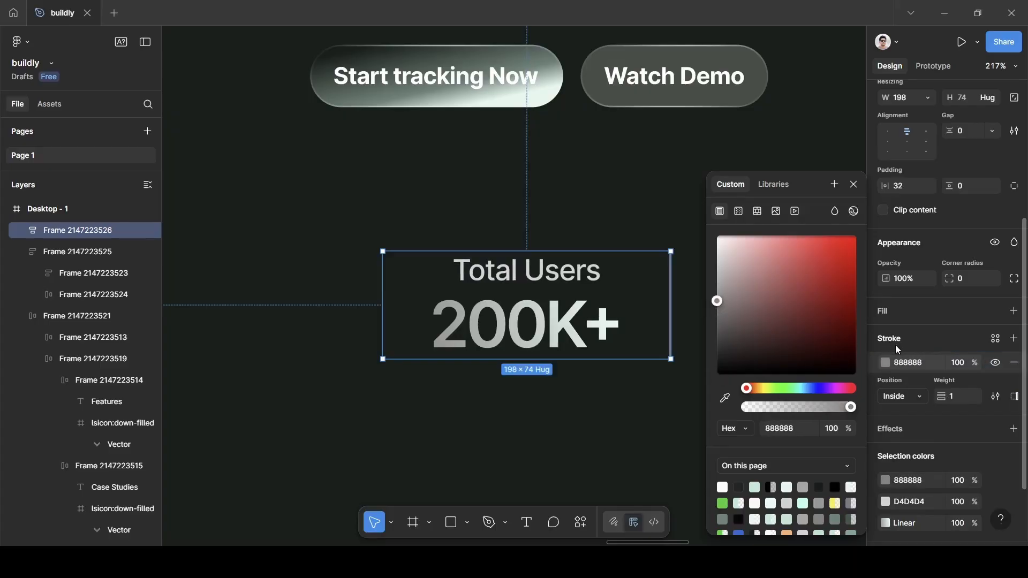
left_click(953, 366)
key("BackSpace")
type("20")
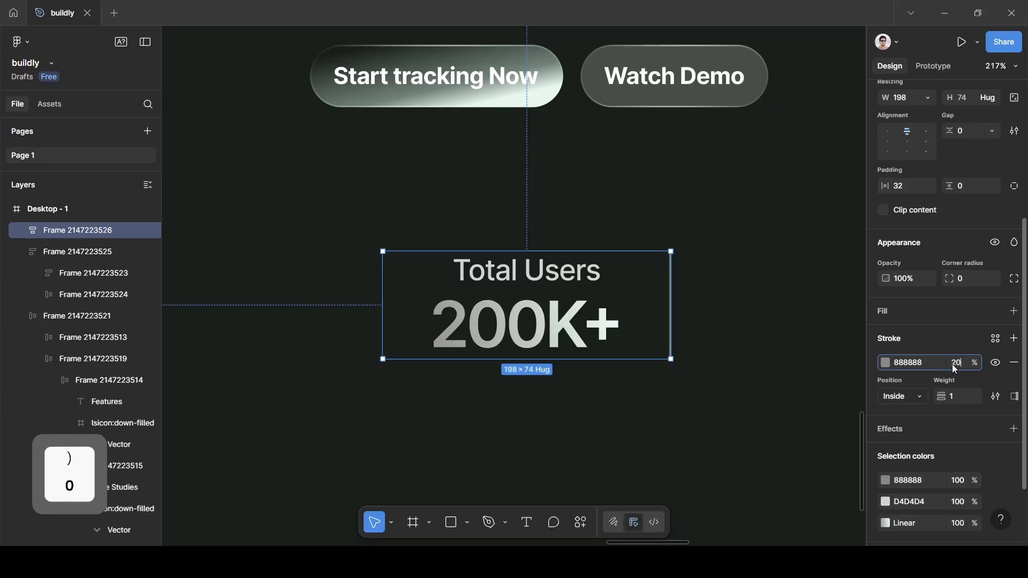
key("Return")
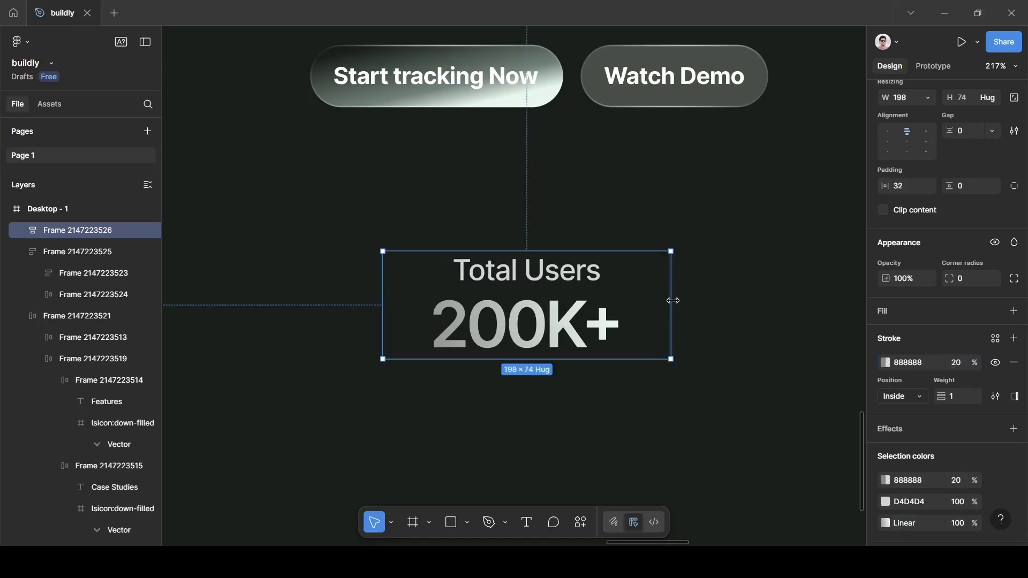
left_click(690, 384)
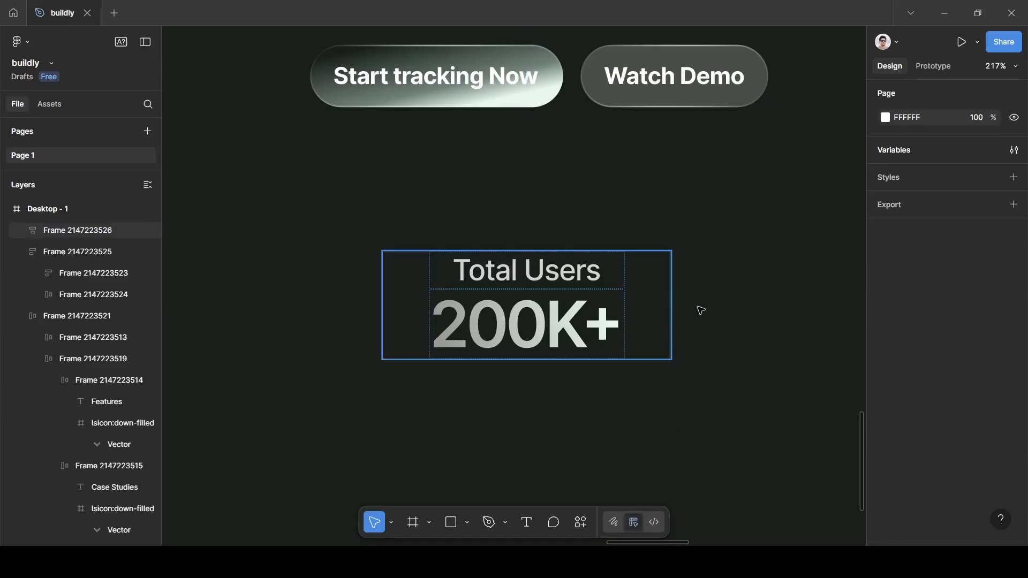
- Duplicate the Total Users block and place the copy directly to its right, at X 356
scroll(653, 364, "down", 5)
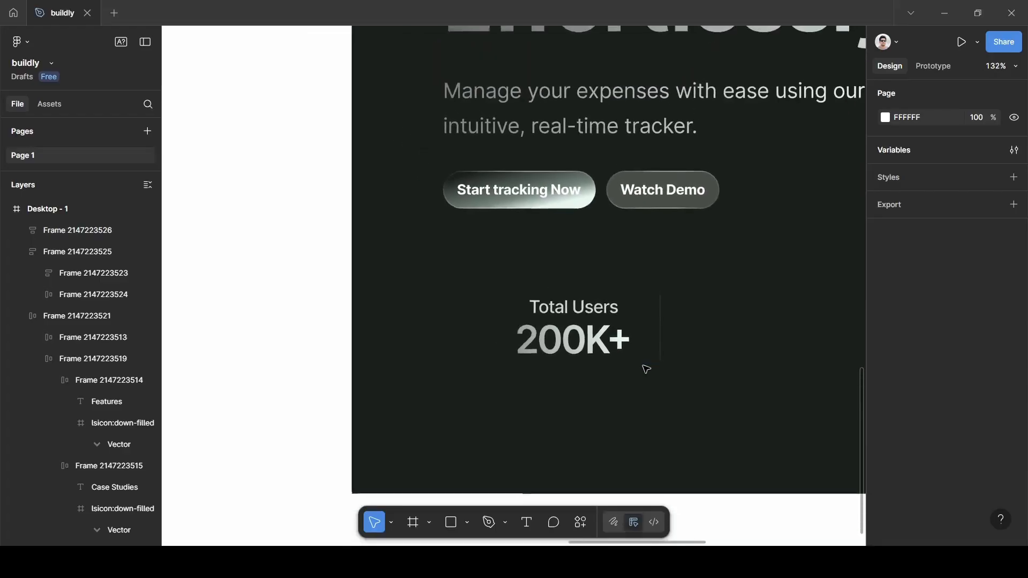
scroll(589, 353, "right", 3)
left_click(454, 333)
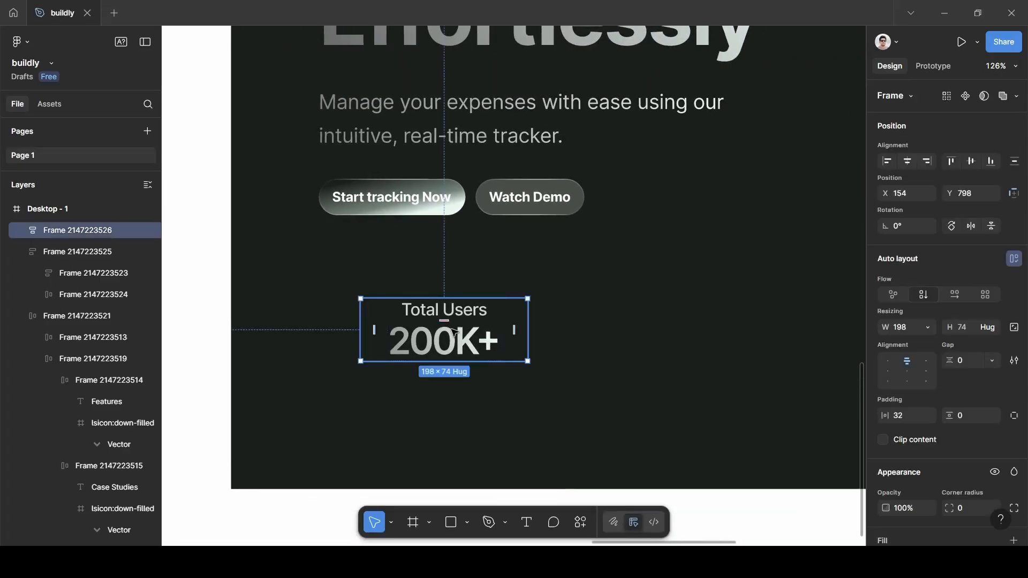
left_click_drag(455, 332, 625, 335)
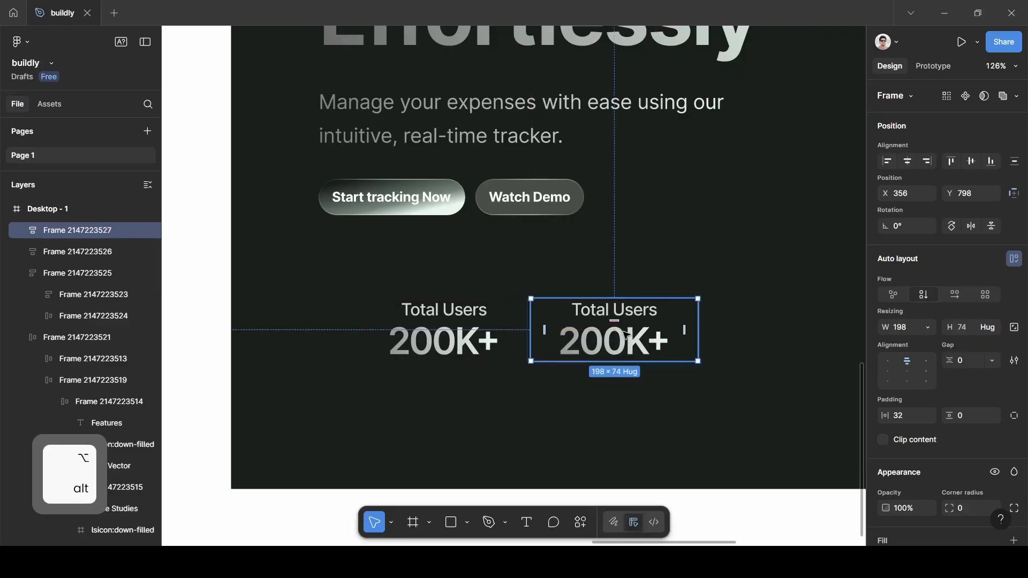
- Change the label of the second stat block to "total Downloads"
left_click(630, 320)
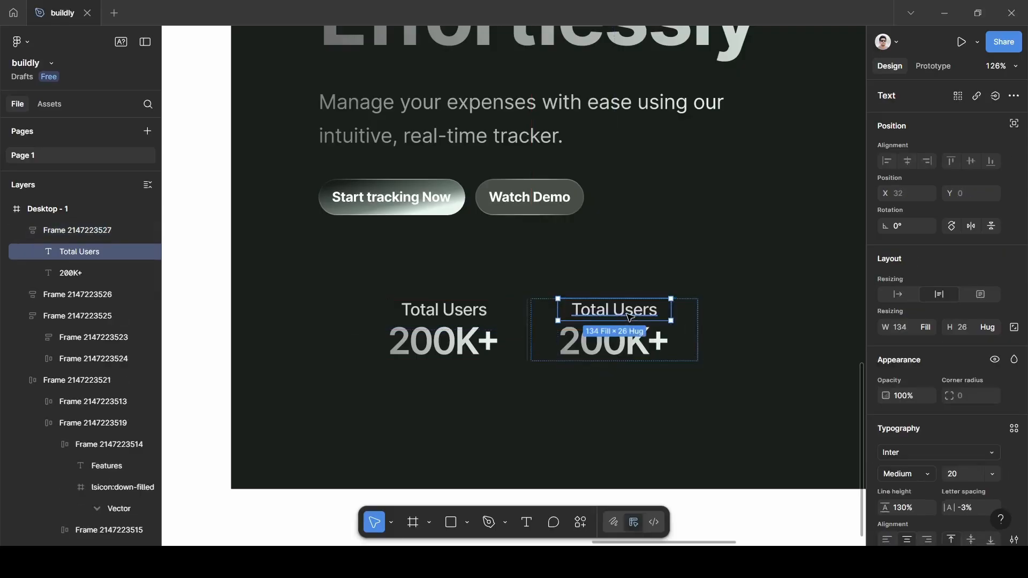
double_click(629, 316)
key("BackSpace")
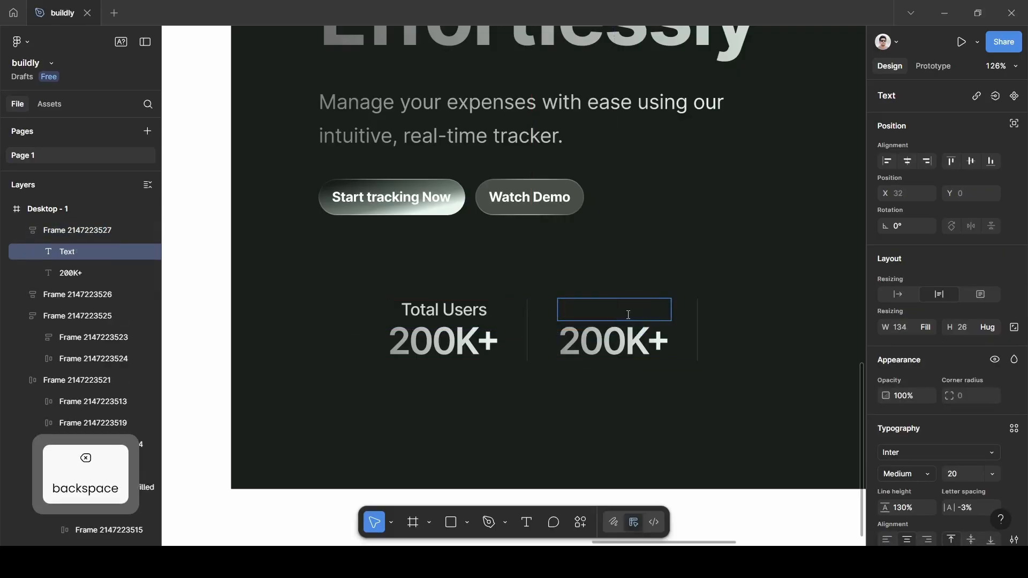
type("total")
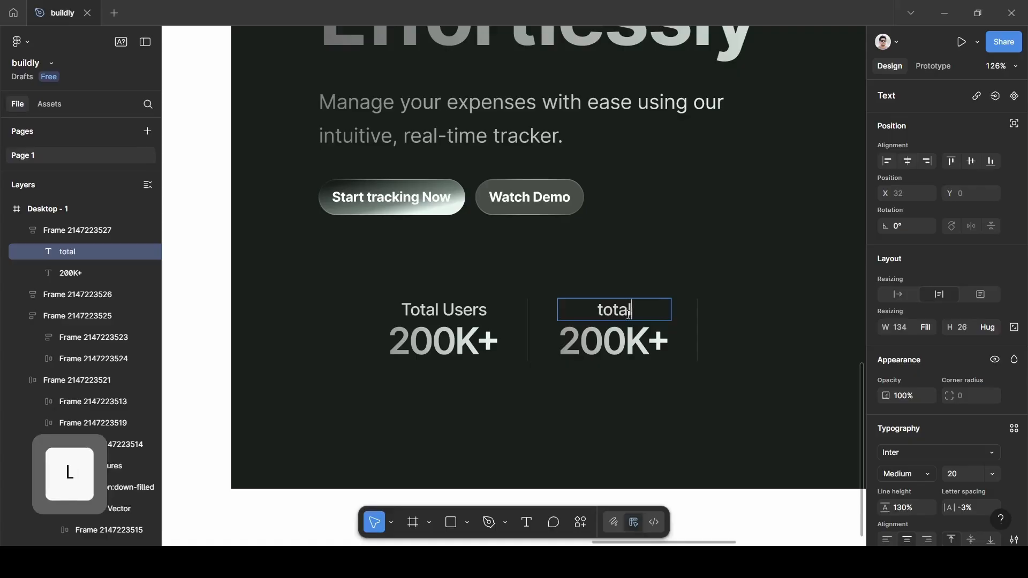
type(" Down")
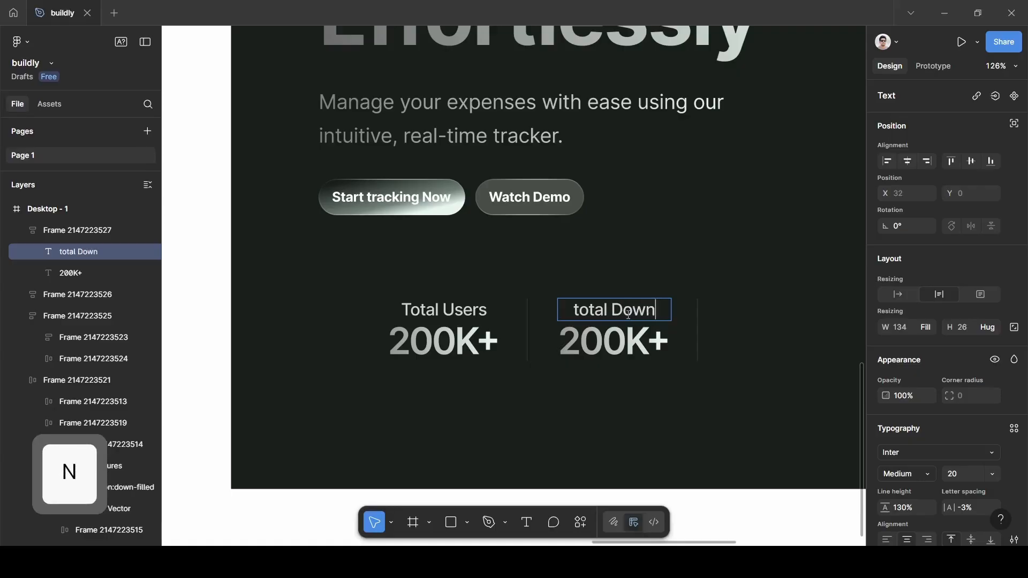
type("loade")
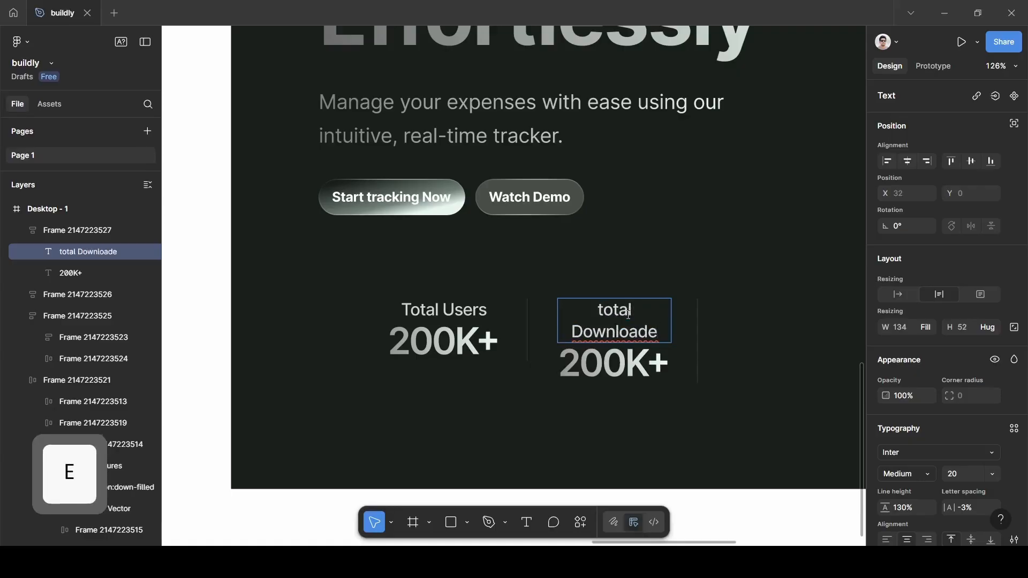
key("BackSpace")
type("s")
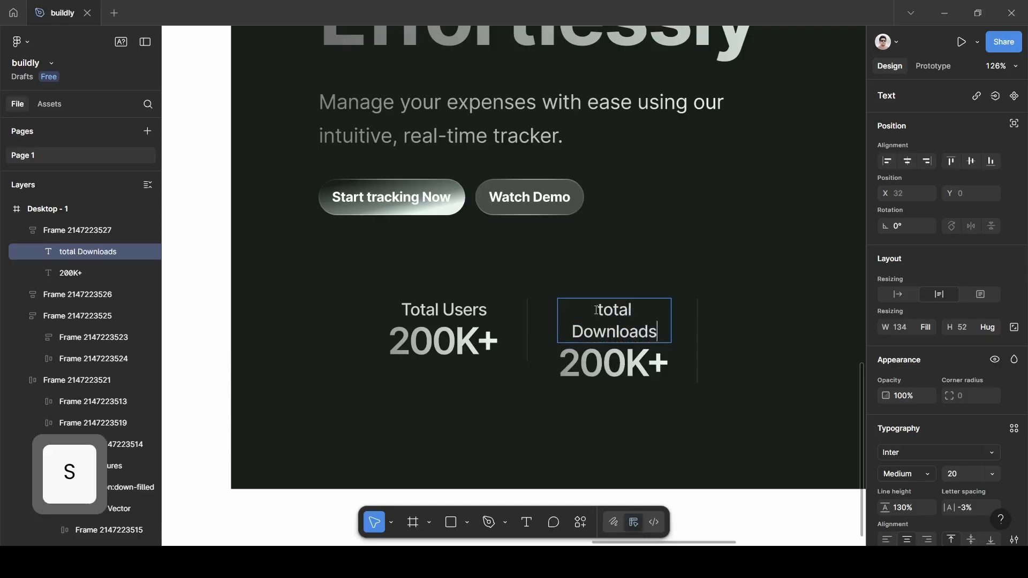
- Change the figure under "total Downloads" to "2.5M+"
double_click(614, 366)
triple_click(614, 366)
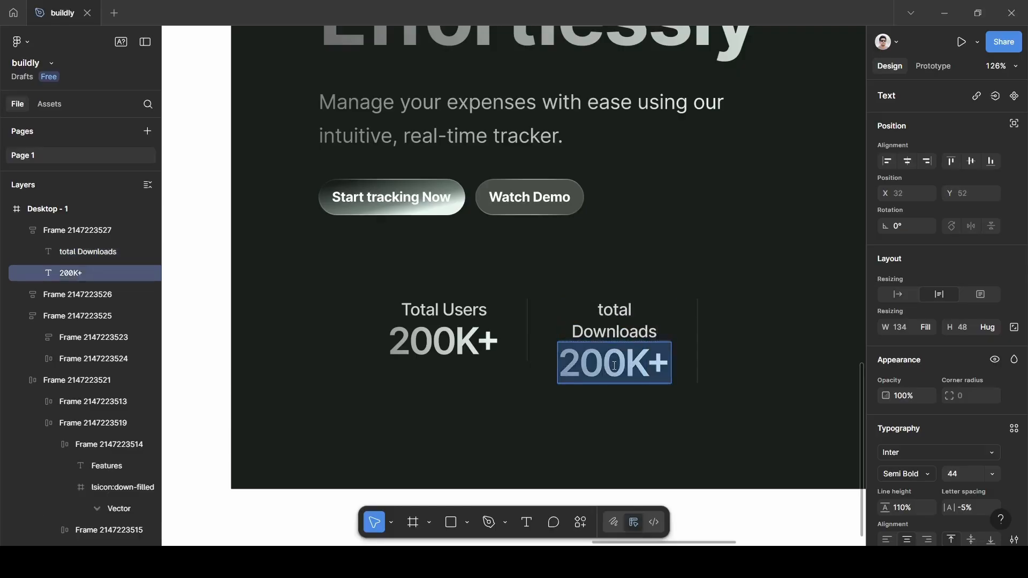
left_click(614, 367)
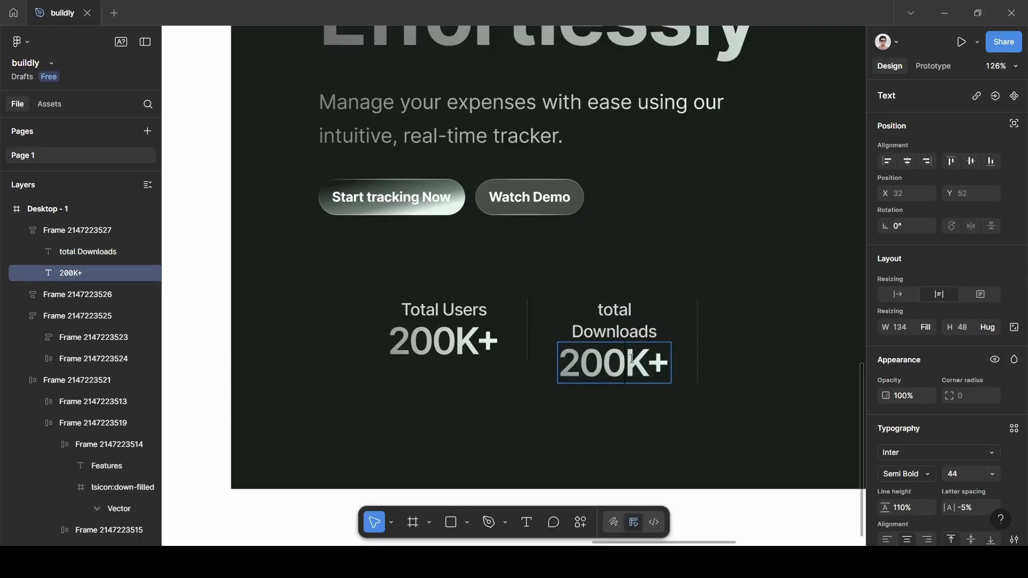
key("BackSpace")
key("BackSpace")
key("BackSpace")
type("2")
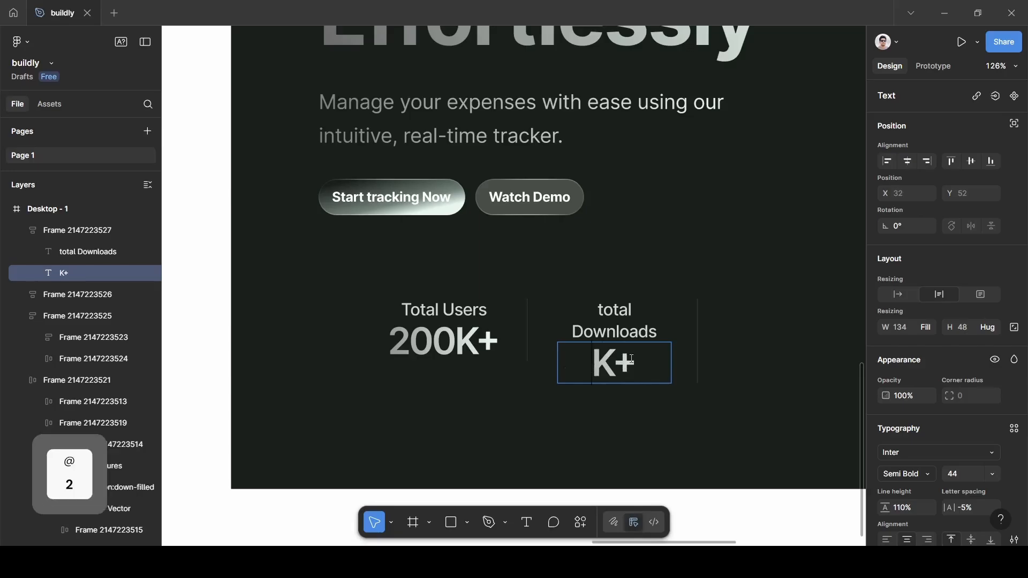
type("5")
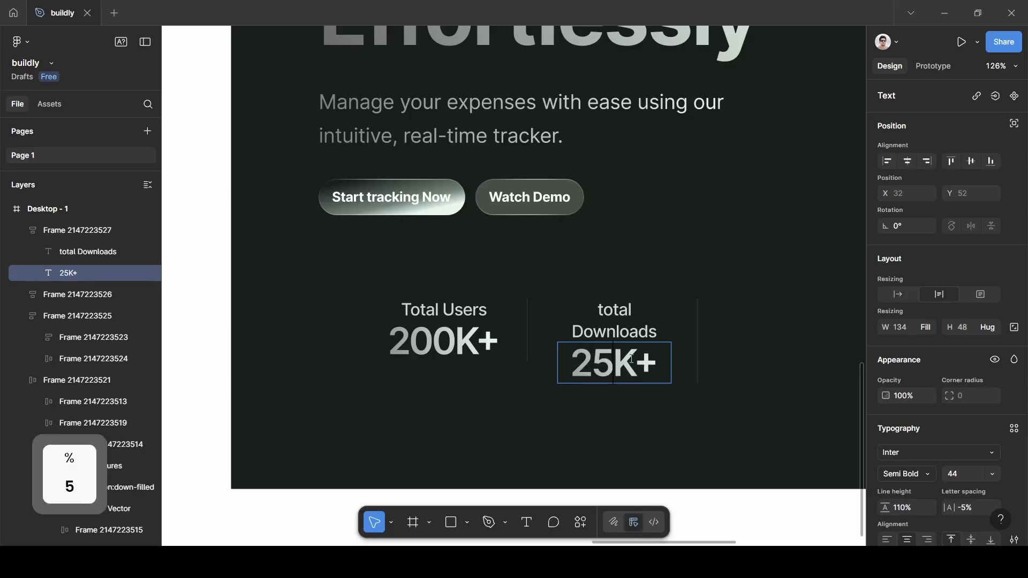
key("Right")
key("BackSpace")
type("M")
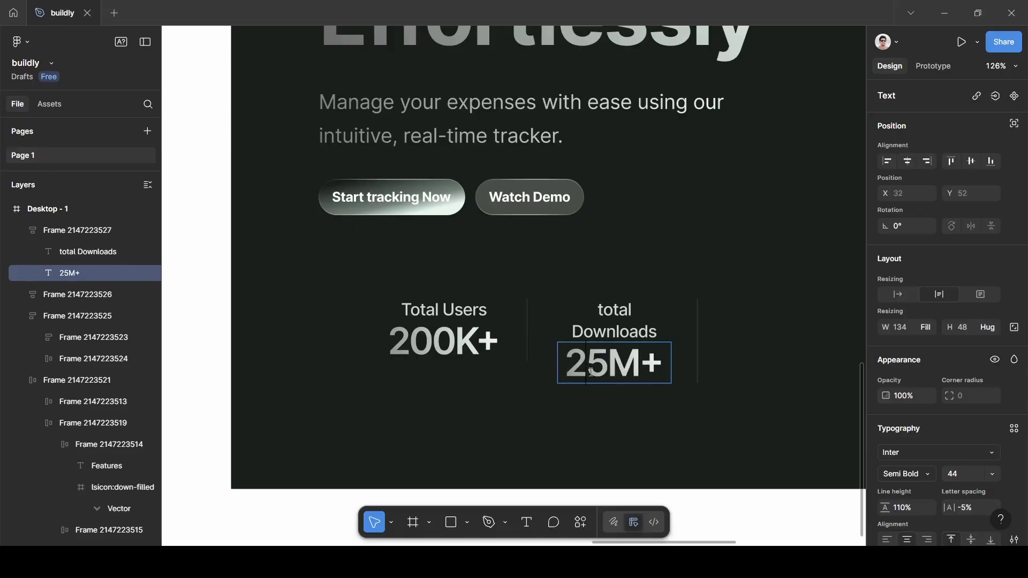
type(".")
key("Escape")
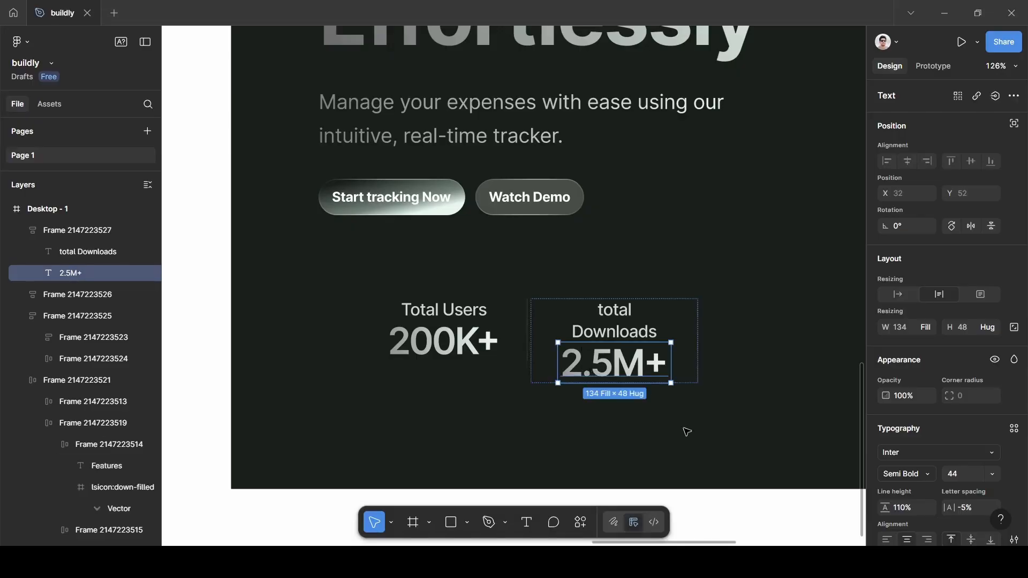
- Widen the total Downloads block to 213 and duplicate it to the right at X 573
left_click(698, 340)
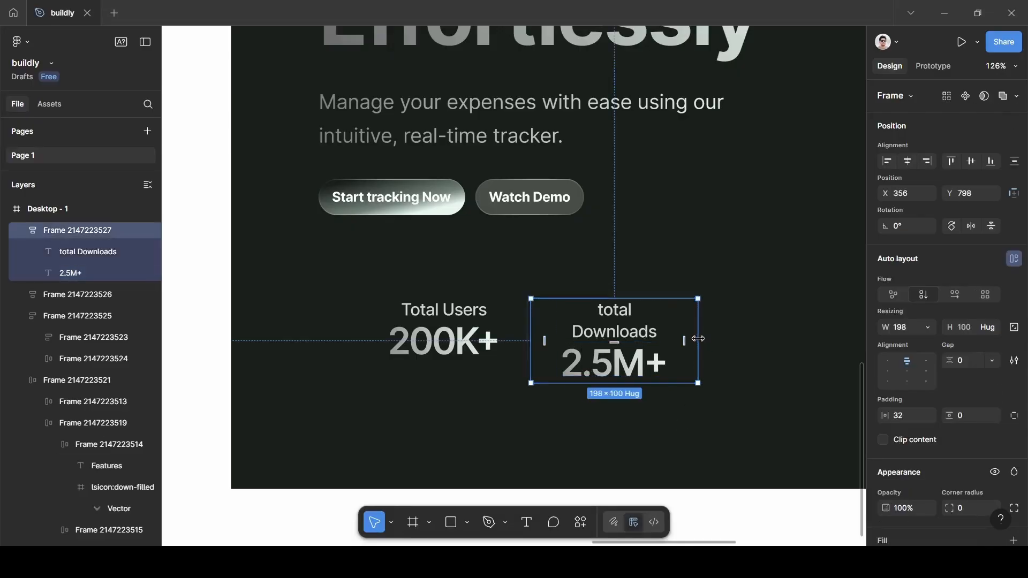
left_click_drag(699, 339, 803, 345)
key("alt")
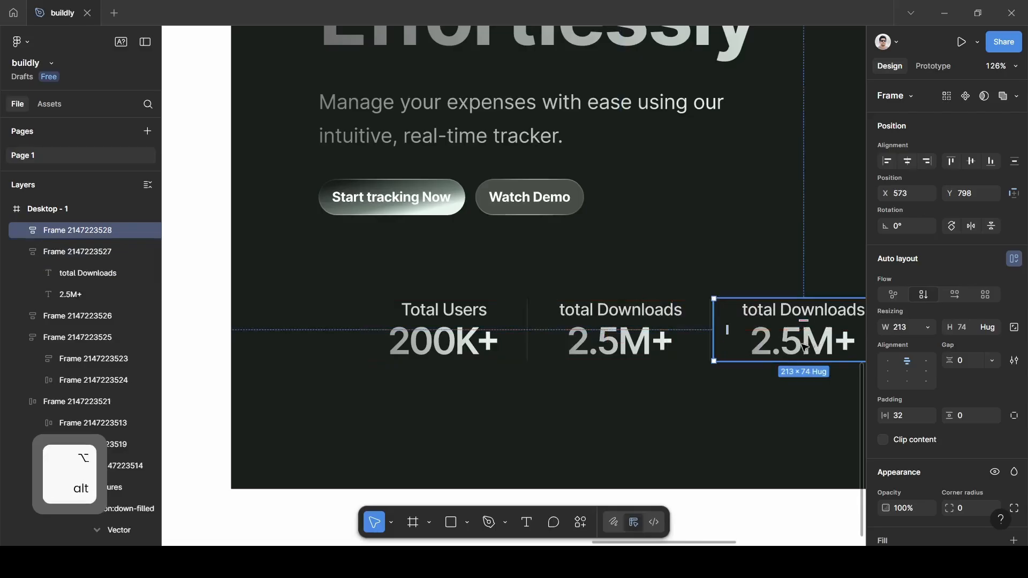
- Change the label of the third stat block to "Average Savings"
scroll(803, 345, "right", 5)
double_click(637, 310)
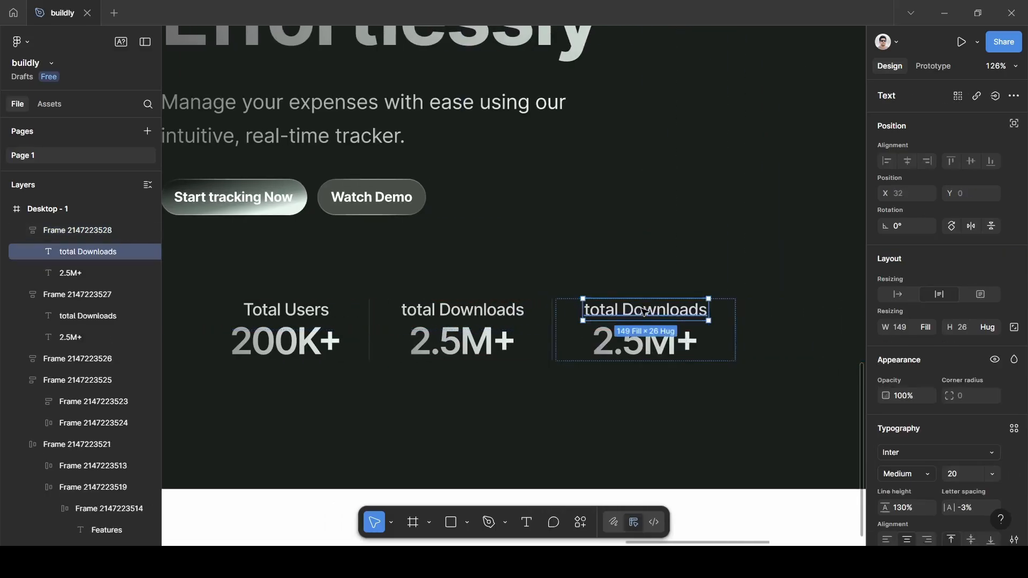
key("BackSpace")
type("A")
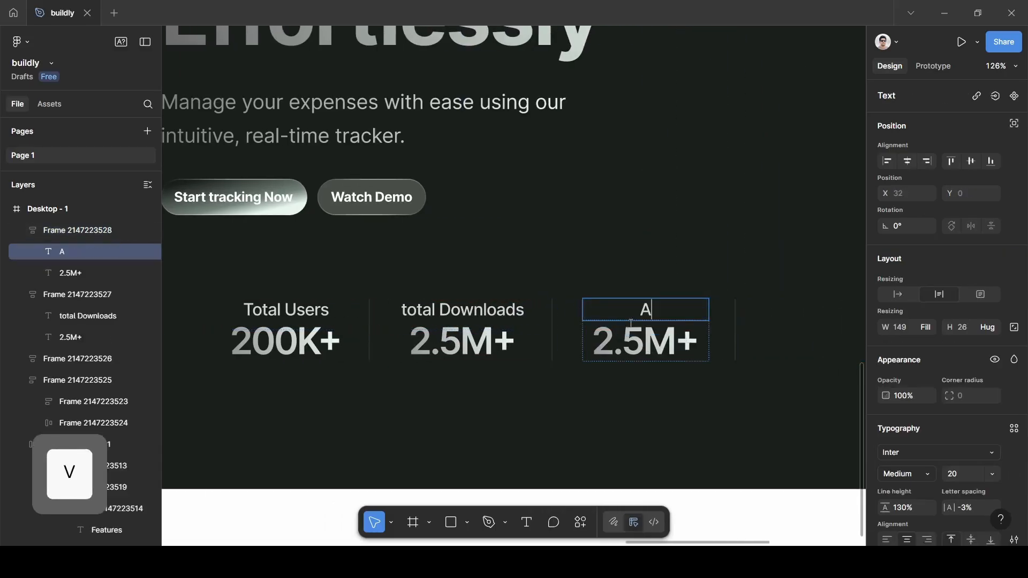
type("verage")
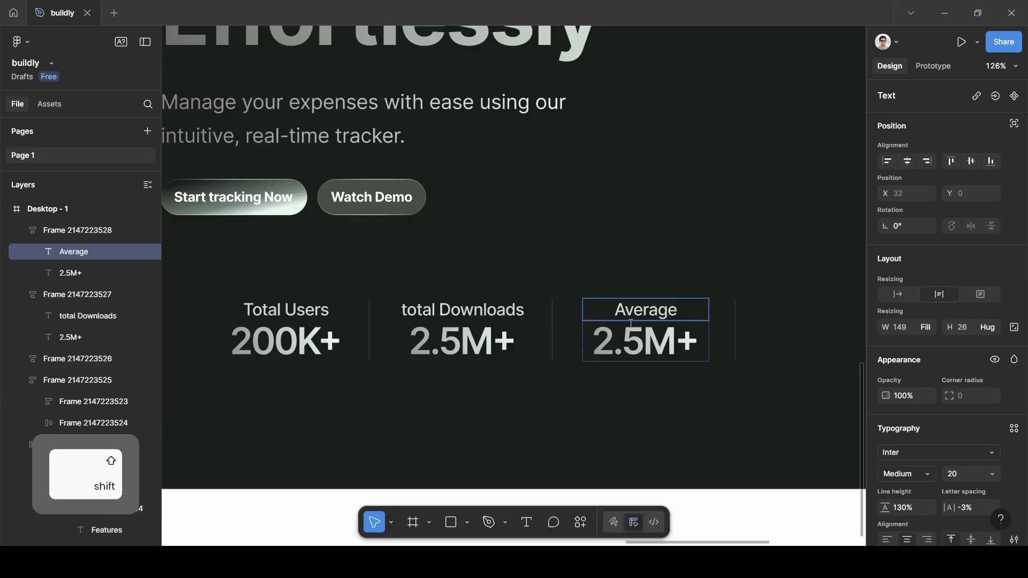
type(" Savings")
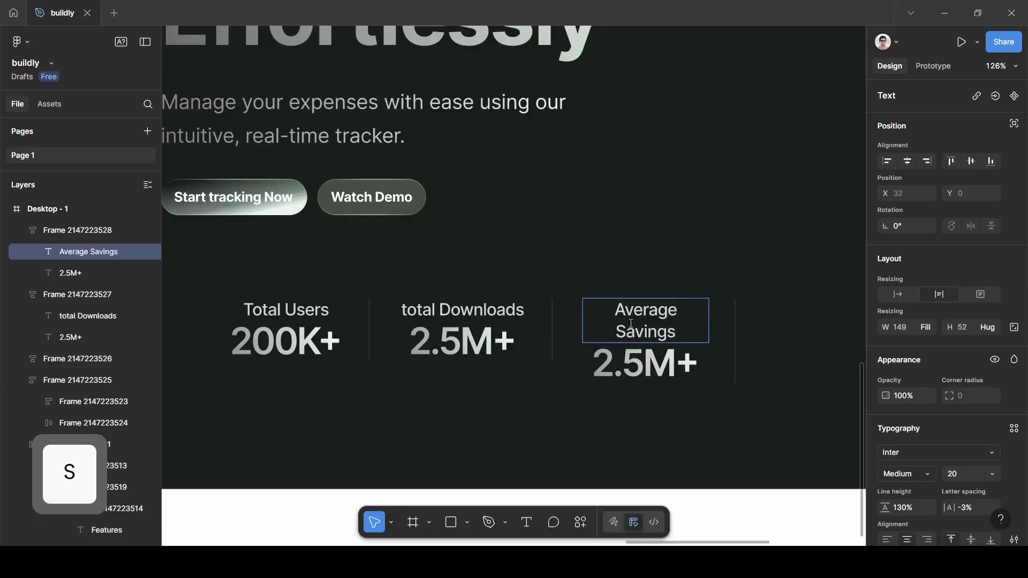
- Change the figure under "Average Savings" to "53%"
double_click(664, 370)
double_click(674, 371)
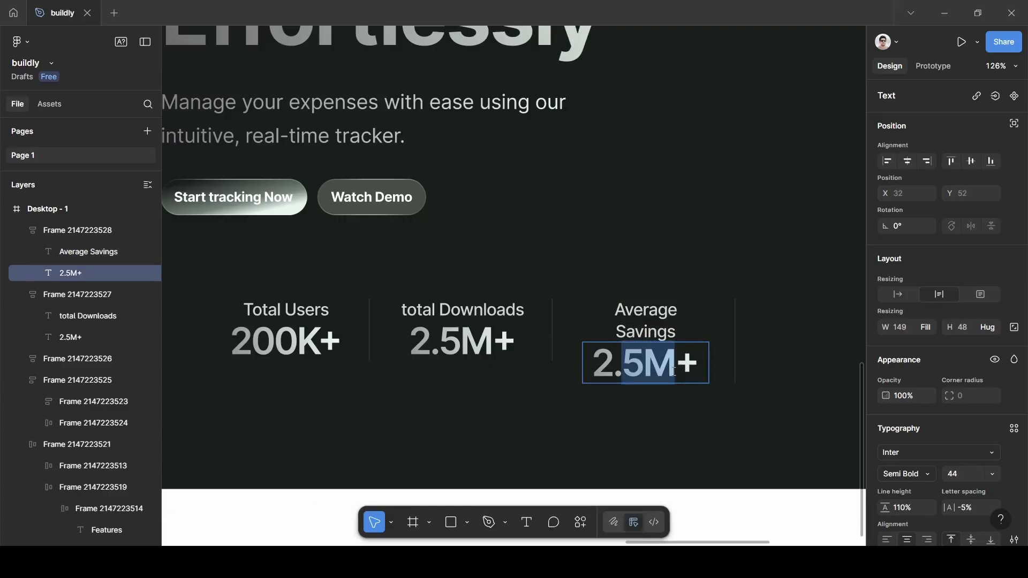
key("BackSpace")
key("BackSpace")
key("BackSpace")
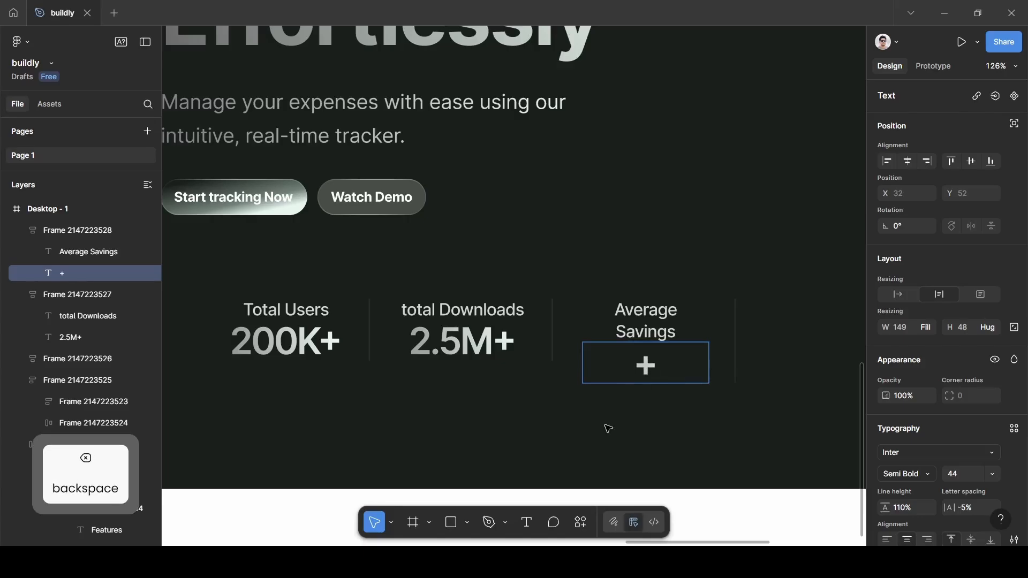
type("53")
key("Right")
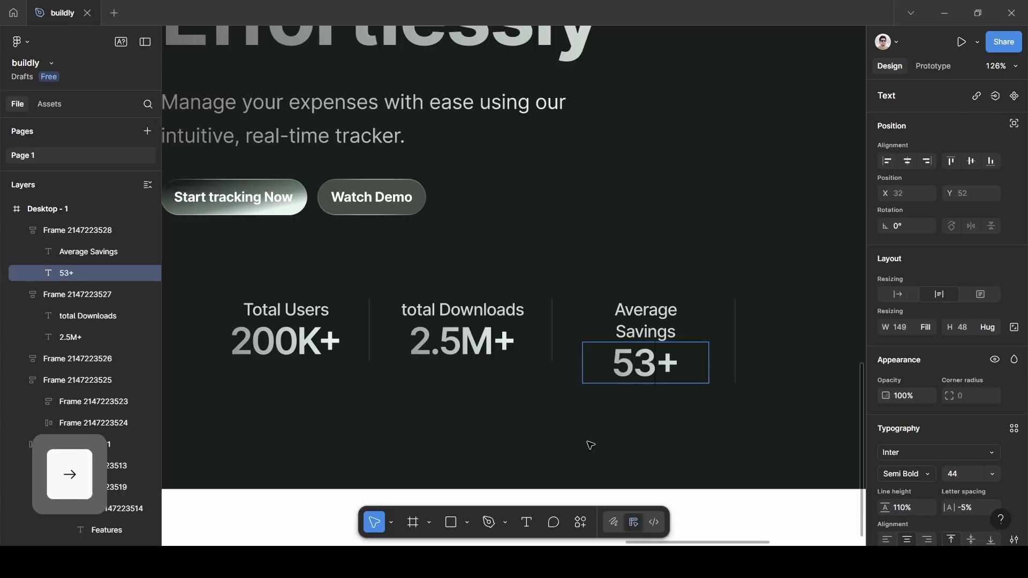
key("BackSpace")
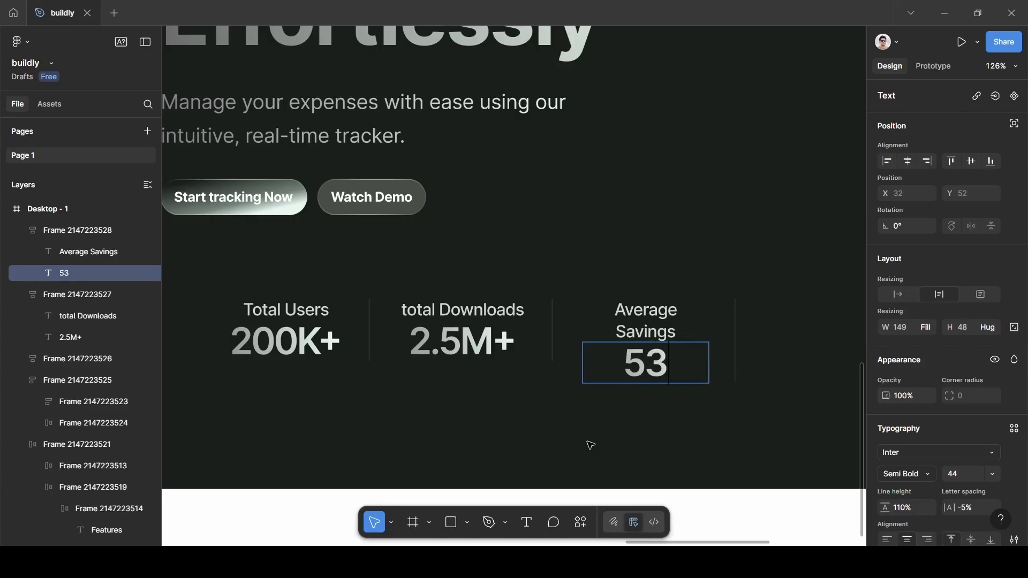
key("shift")
type("%")
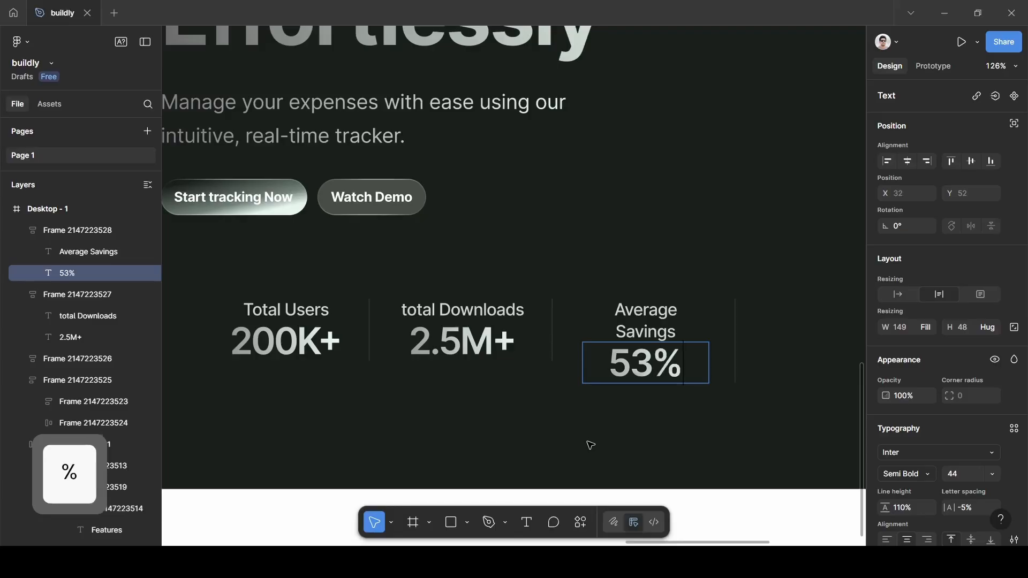
key("Escape")
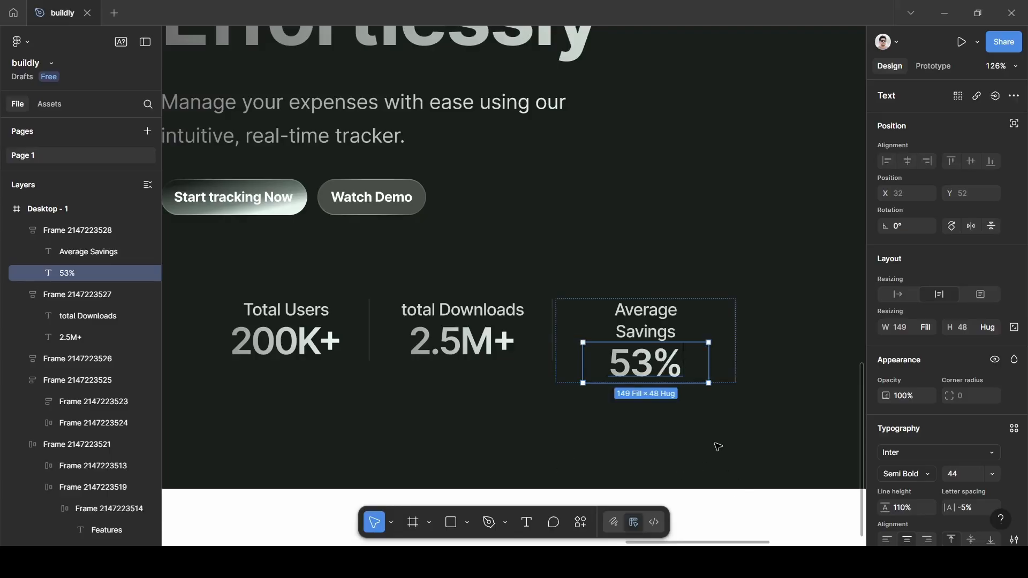
- Widen the Average Savings block to 218 so its label fits on one line
left_click(717, 446)
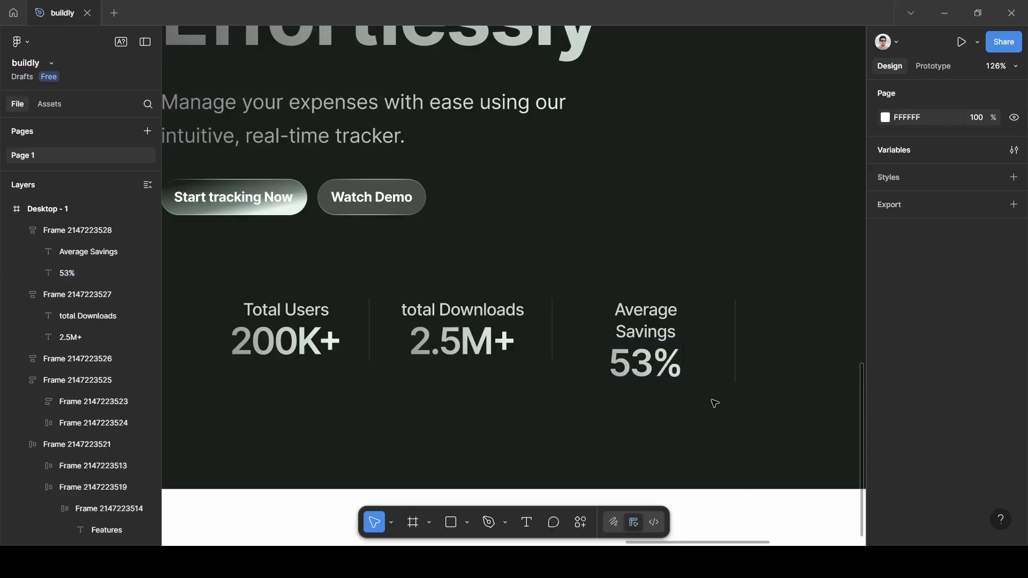
left_click(706, 346)
mouse_move(736, 340)
left_mouse_down()
mouse_move(755, 339)
mouse_move(741, 335)
left_mouse_up()
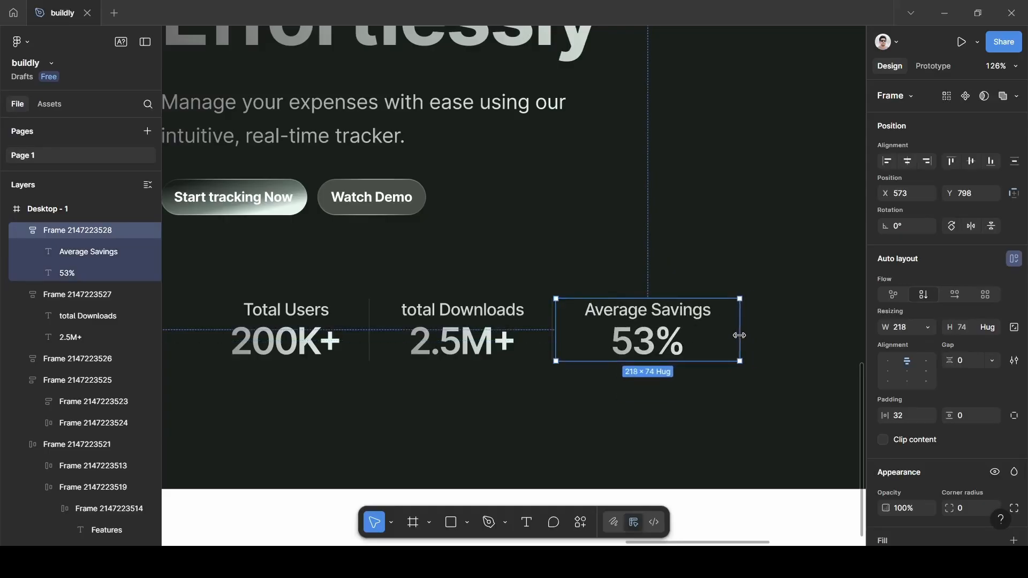
- Combine the three stat blocks into one horizontal auto layout with a gap of 0
left_click(527, 344, "shift")
left_click(343, 329, "shift")
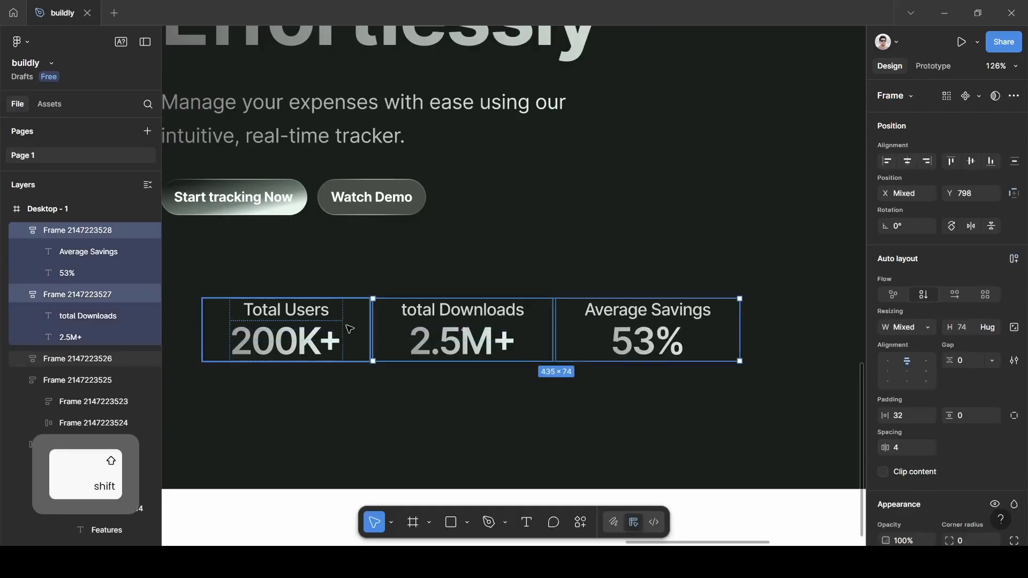
key("shift+a")
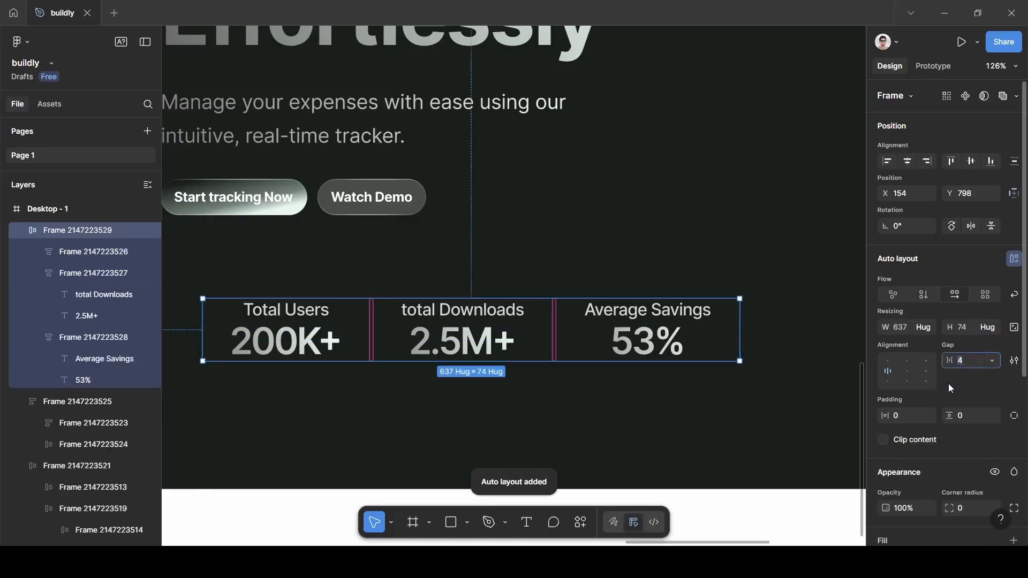
type("0")
key("Return")
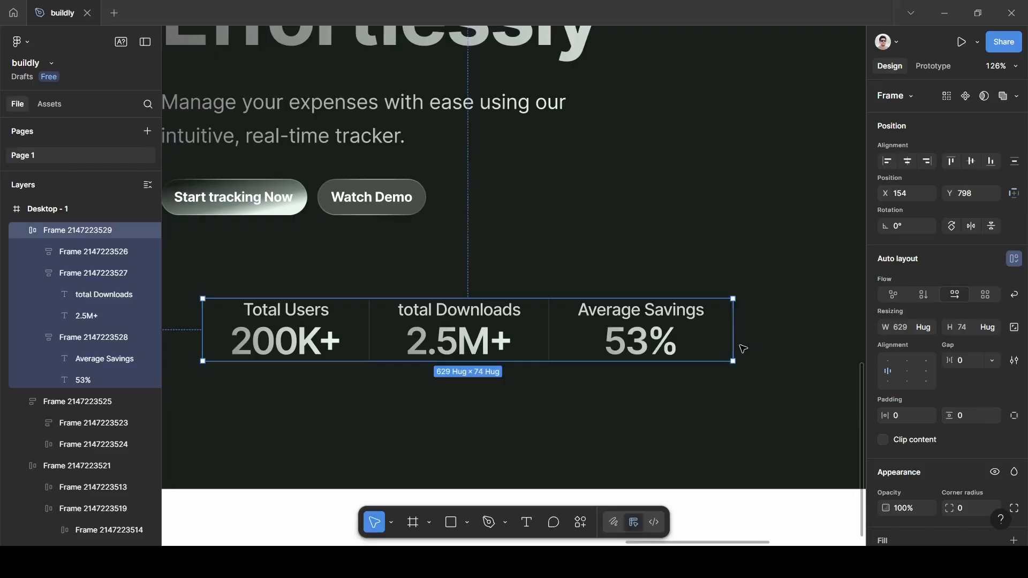
- Remove the divider stroke from the Average Savings block at the end of the statistics row
scroll(743, 349, "up", 5)
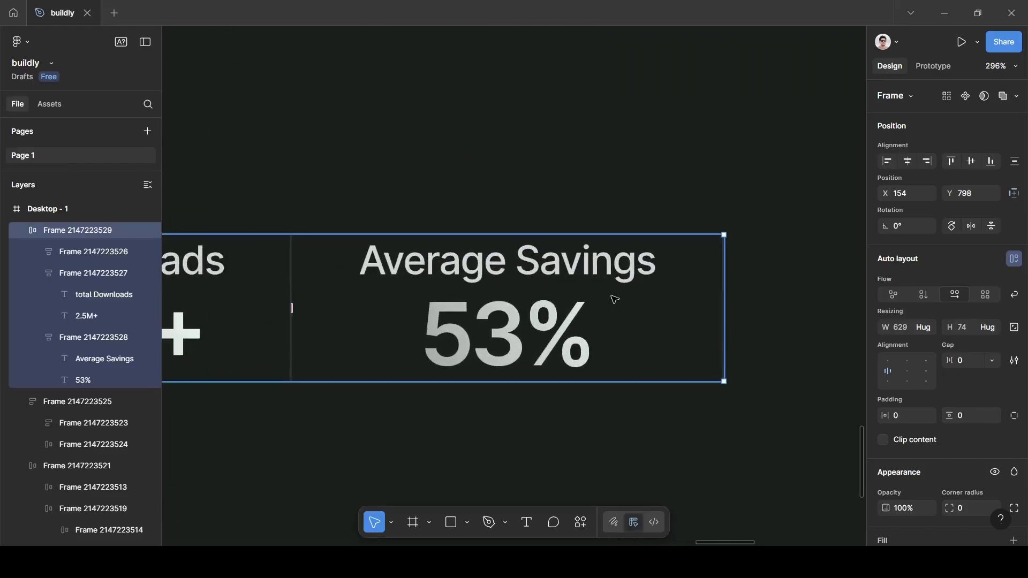
scroll(614, 299, "down", 3)
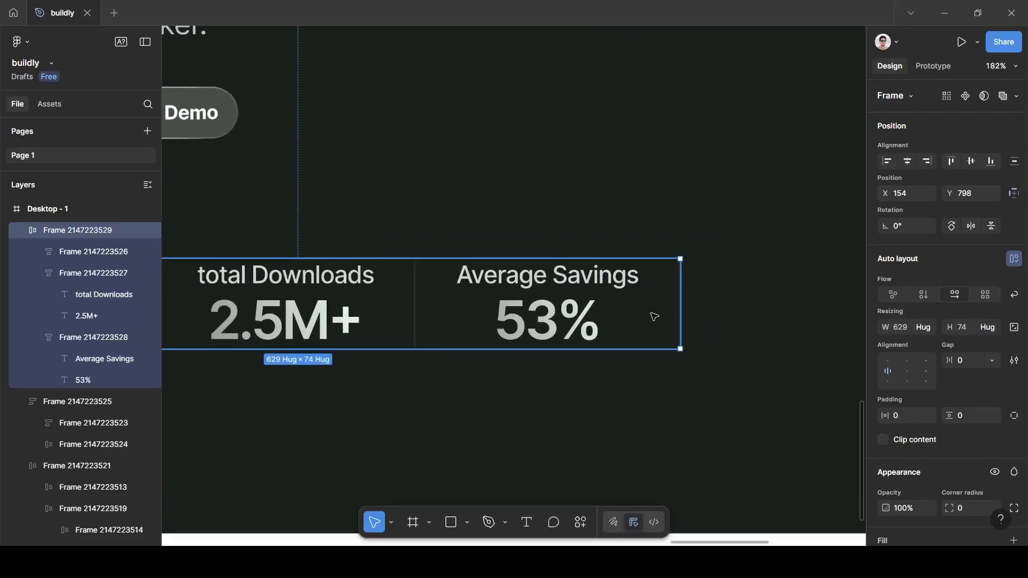
left_click(654, 319)
scroll(964, 453, "down", 2)
scroll(963, 453, "down", 3)
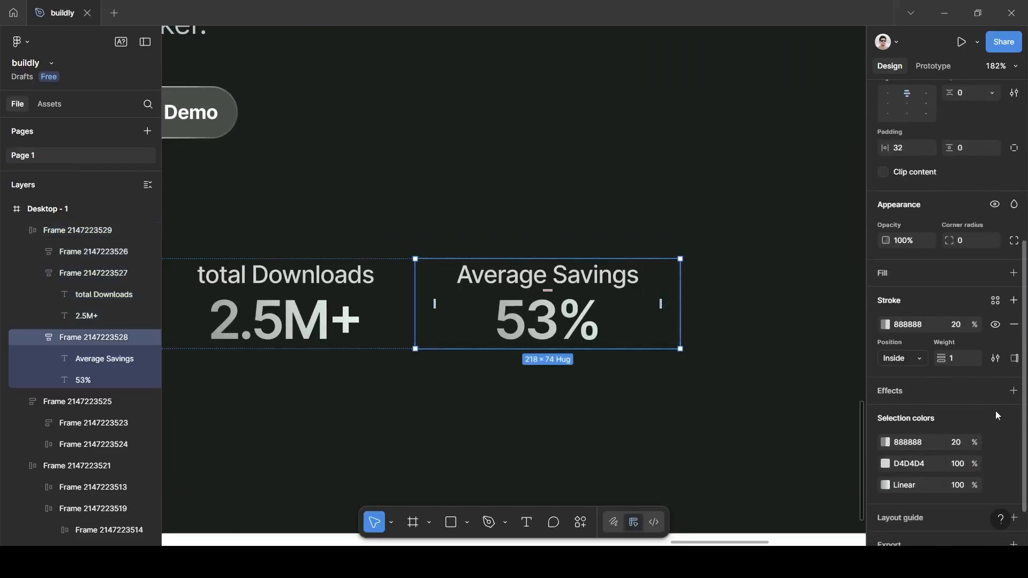
left_click(1013, 326)
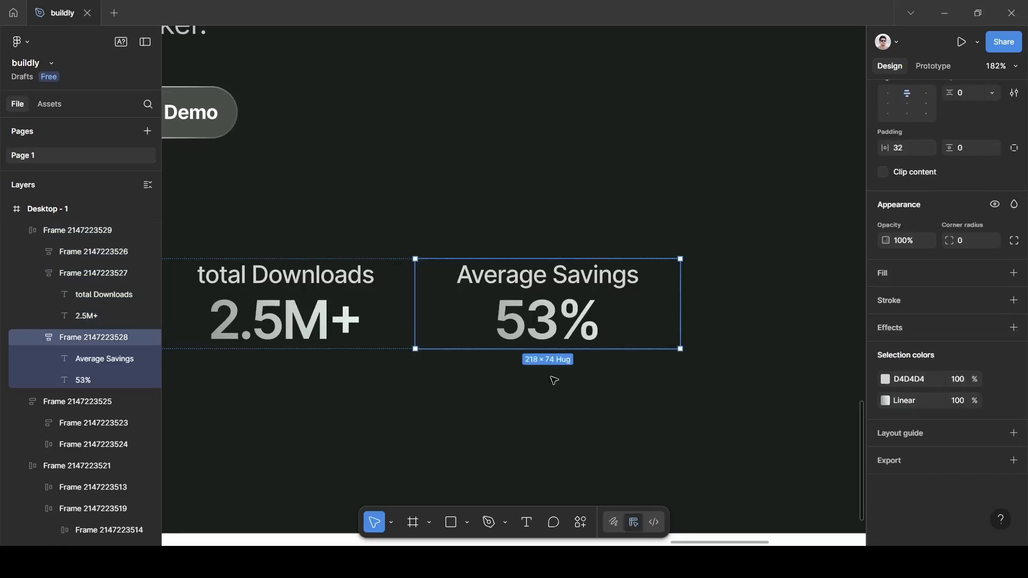
left_click(524, 429)
- Set the left padding of the Total Users block to 0, keeping its other paddings
scroll(523, 427, "down", 5)
scroll(514, 428, "left", 3)
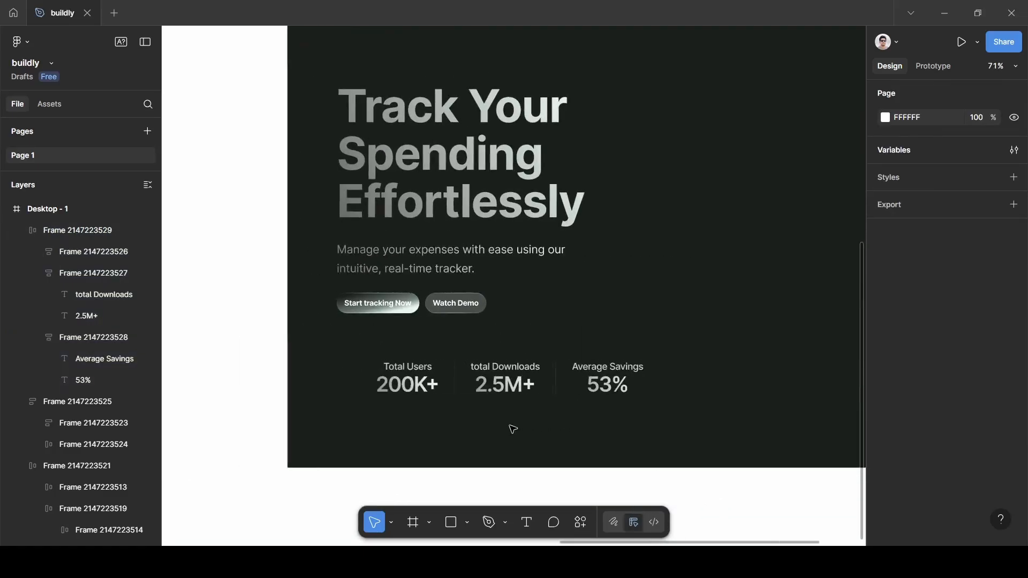
left_click(494, 365)
left_click(411, 392)
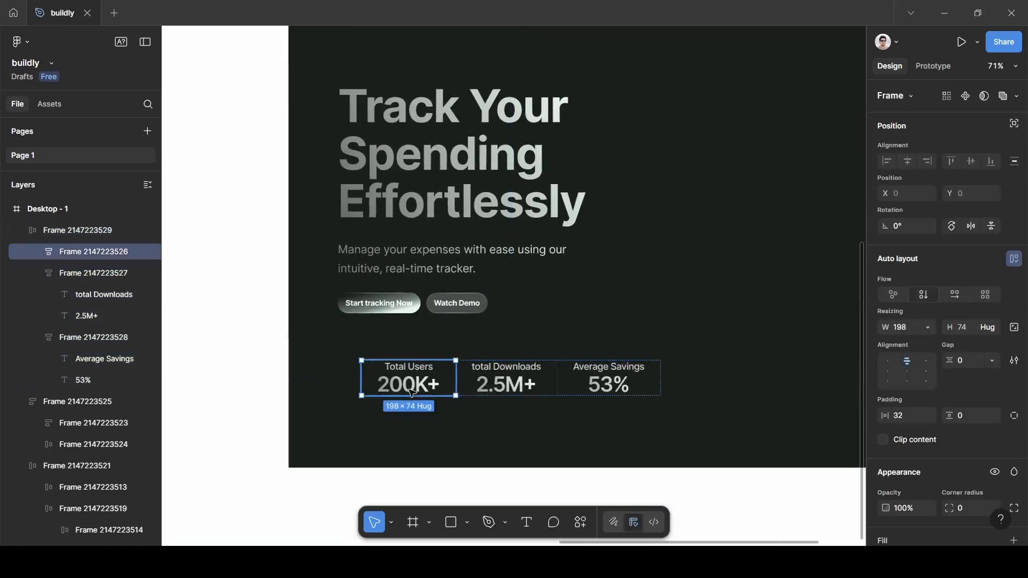
scroll(410, 381, "up", 5)
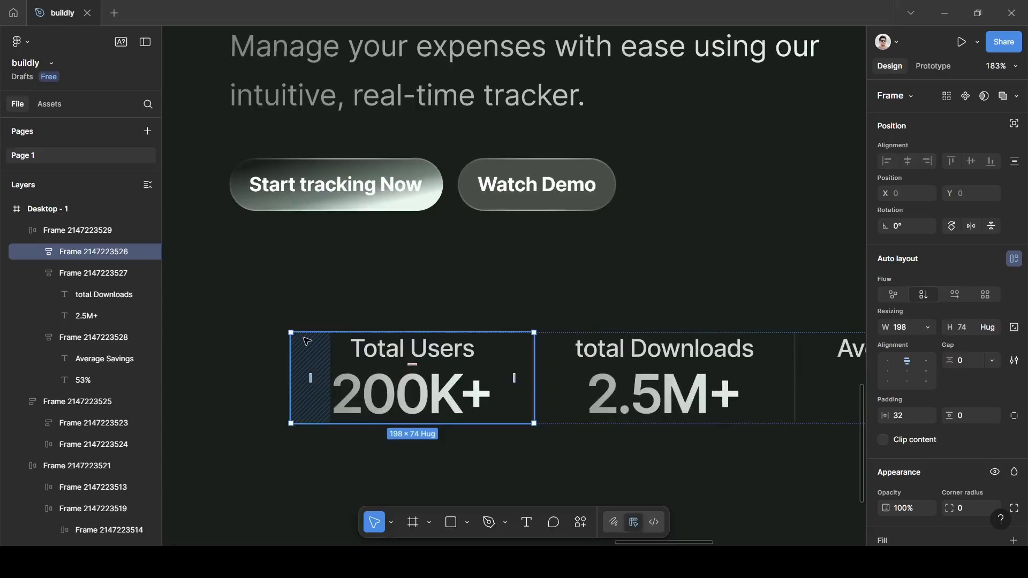
scroll(953, 445, "down", 4)
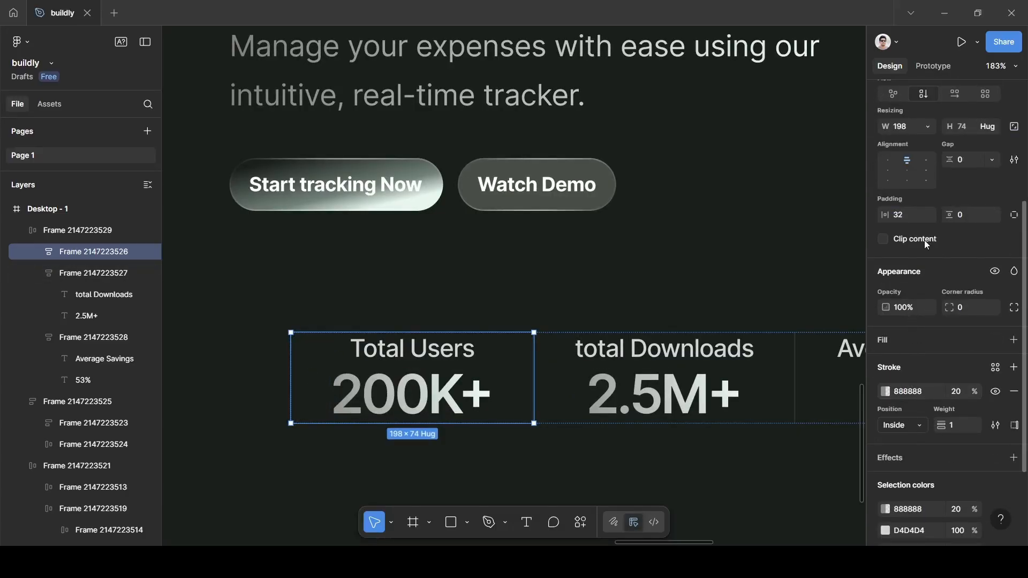
scroll(926, 244, "up", 1)
left_click(1013, 264)
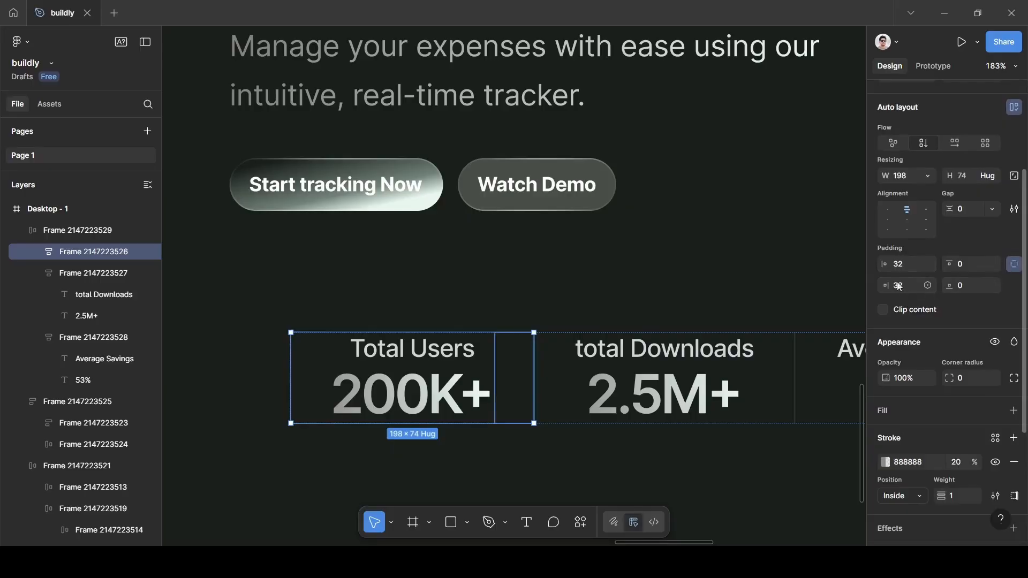
type("0")
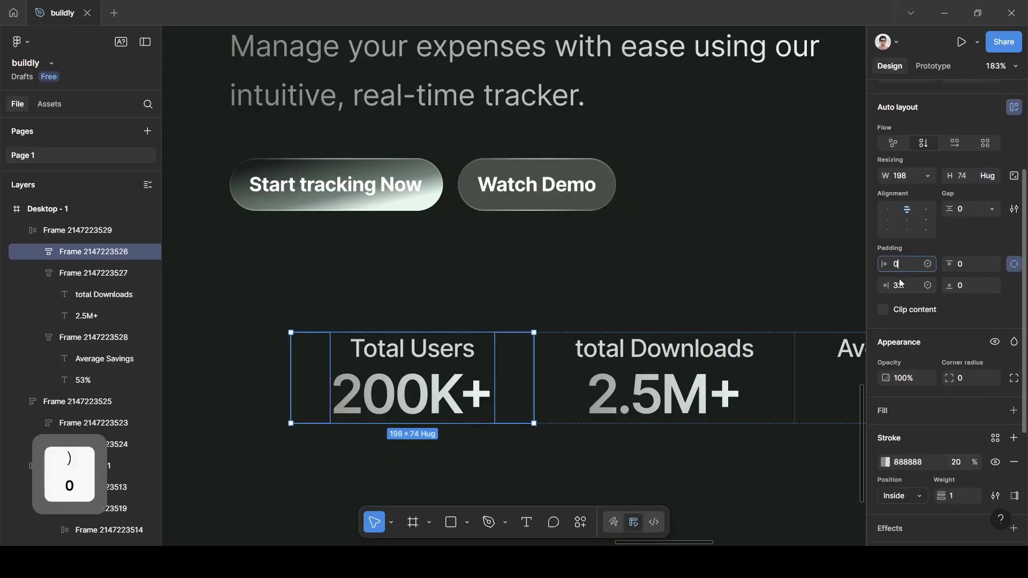
key("Return")
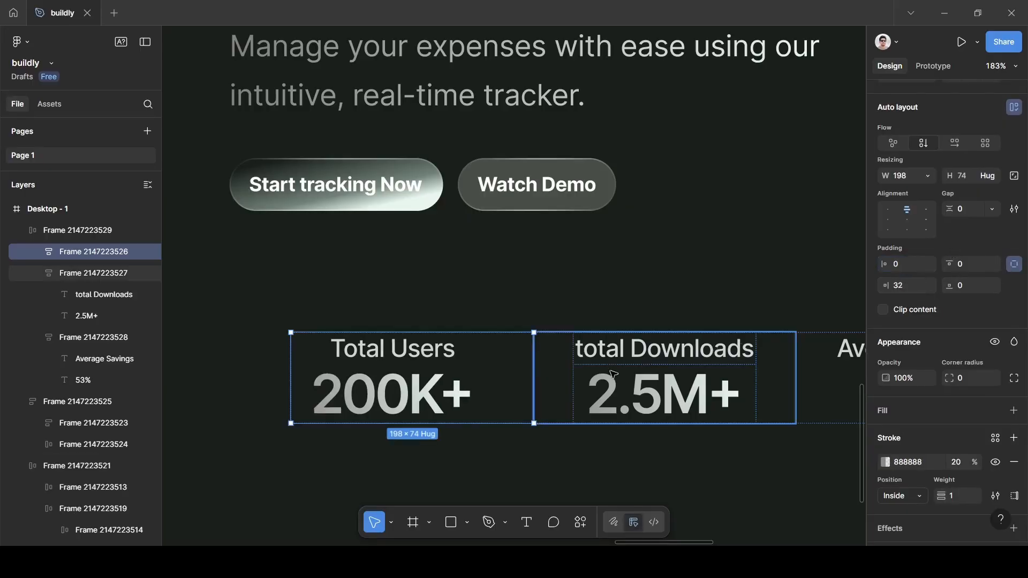
left_click(541, 451)
- Move the whole statistics row left to about X 104, Y 792, in line with the hero text
left_click(480, 392)
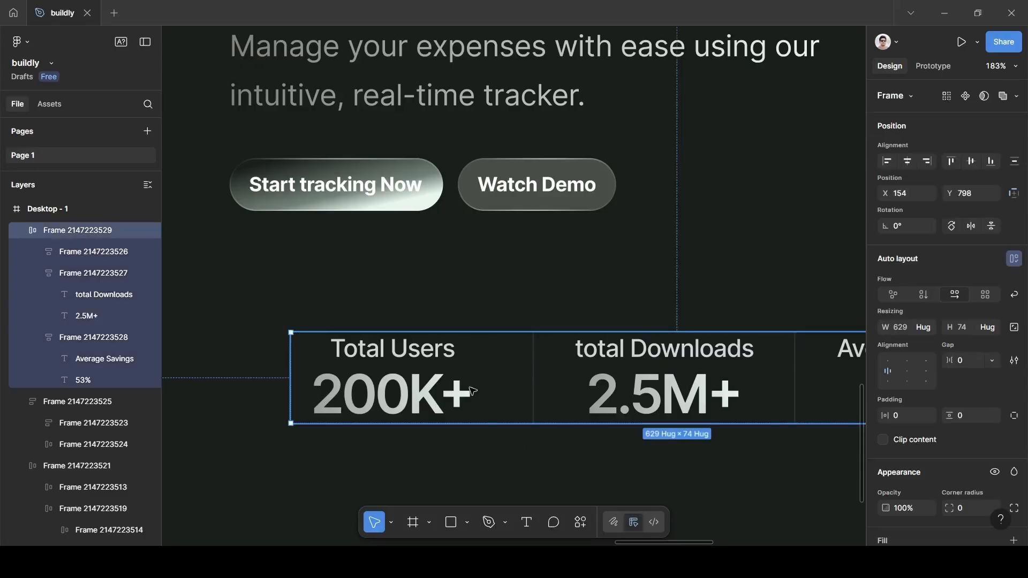
left_click(479, 392)
left_click(568, 481)
scroll(568, 480, "down", 5)
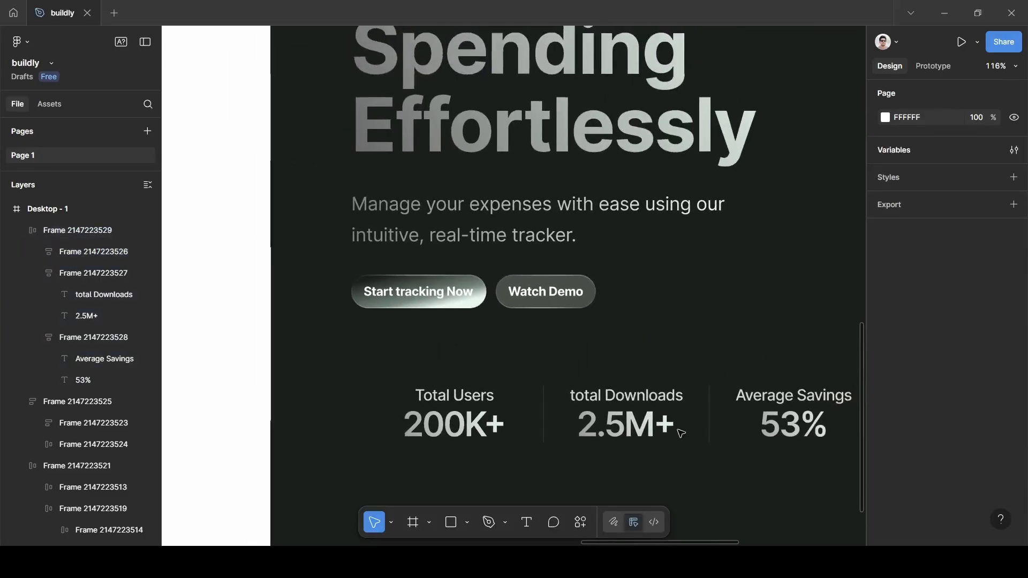
left_click(704, 415)
left_click_drag(699, 417, 659, 413)
left_click(701, 494)
- Move the group with the headline, description and hero buttons slightly up
scroll(702, 495, "down", 5)
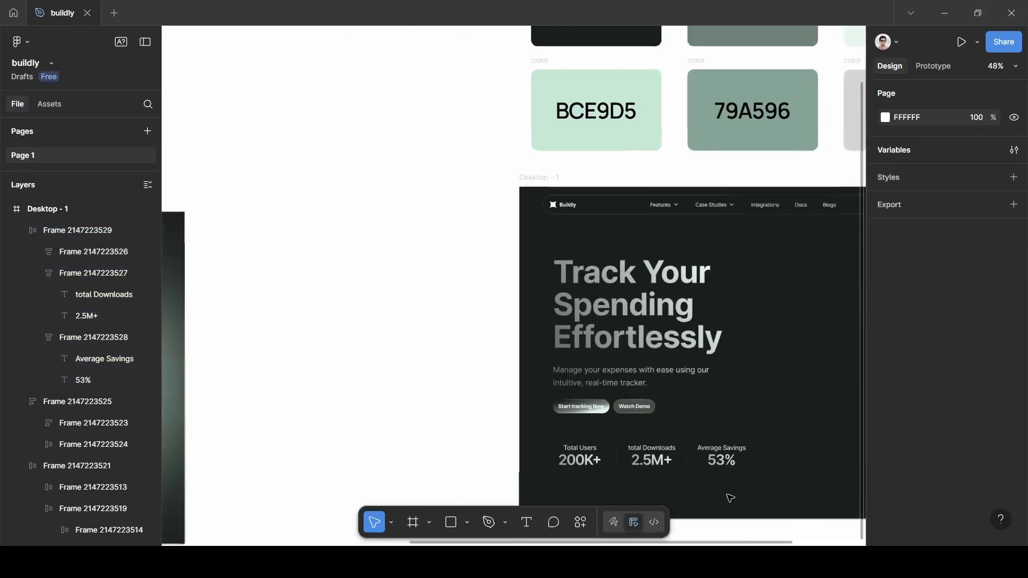
scroll(730, 498, "right", 5)
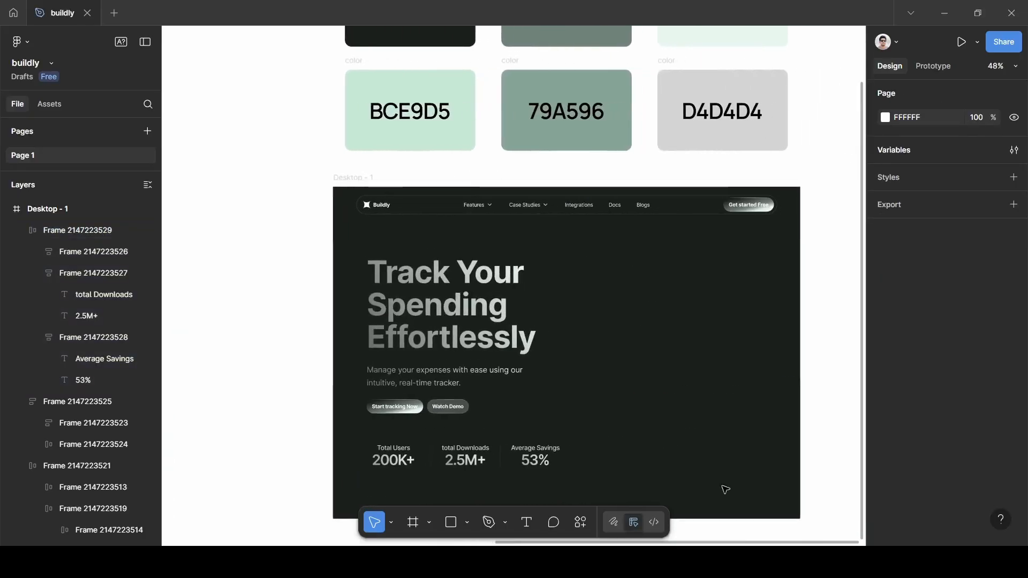
left_click(453, 324)
left_click_drag(453, 324, 449, 315)
- Shift the statistics row slightly left and up to X 74, Y 782
left_click(441, 452)
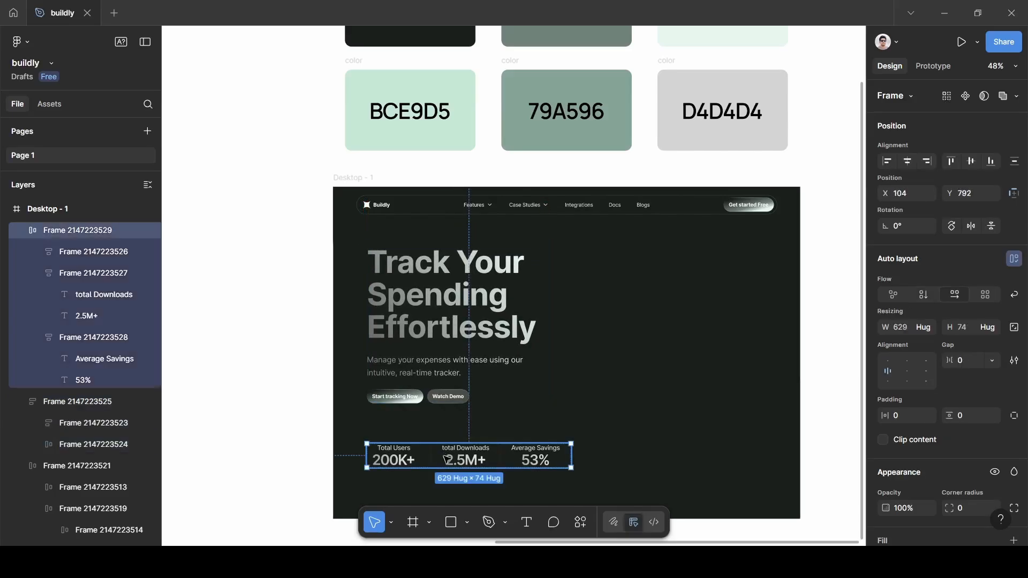
left_click_drag(443, 455, 436, 454)
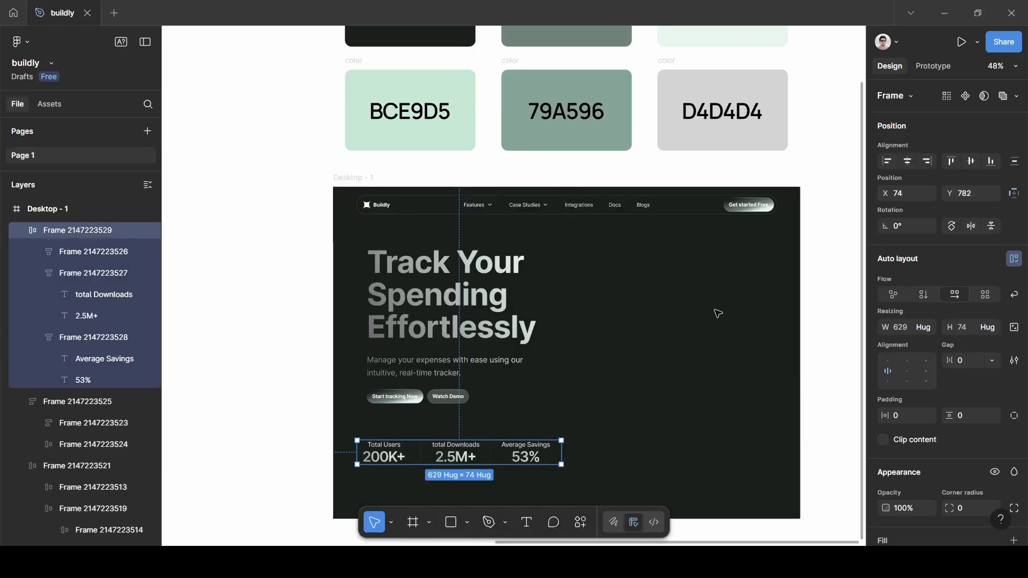
scroll(718, 313, "right", 2)
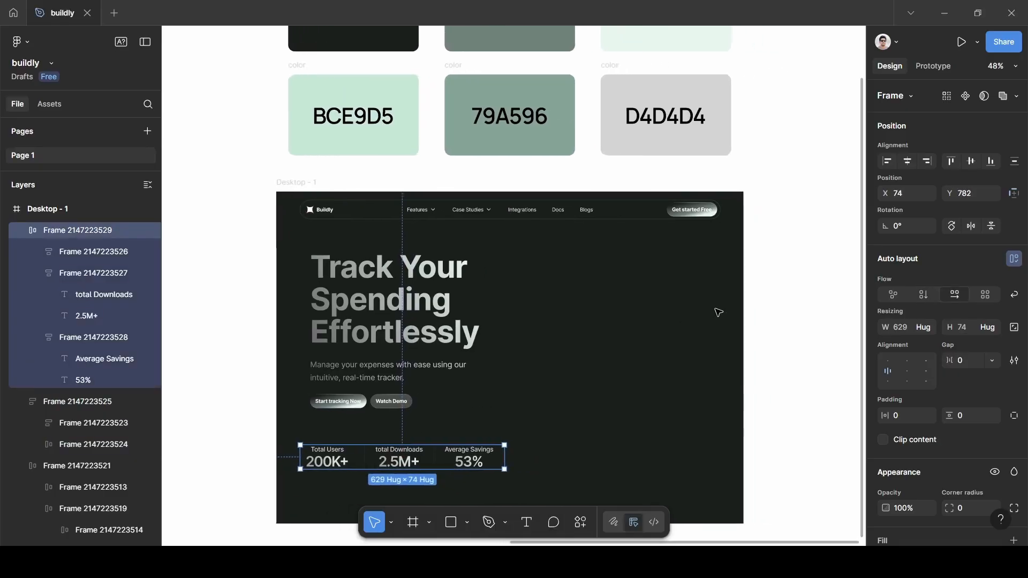
left_click(659, 318)
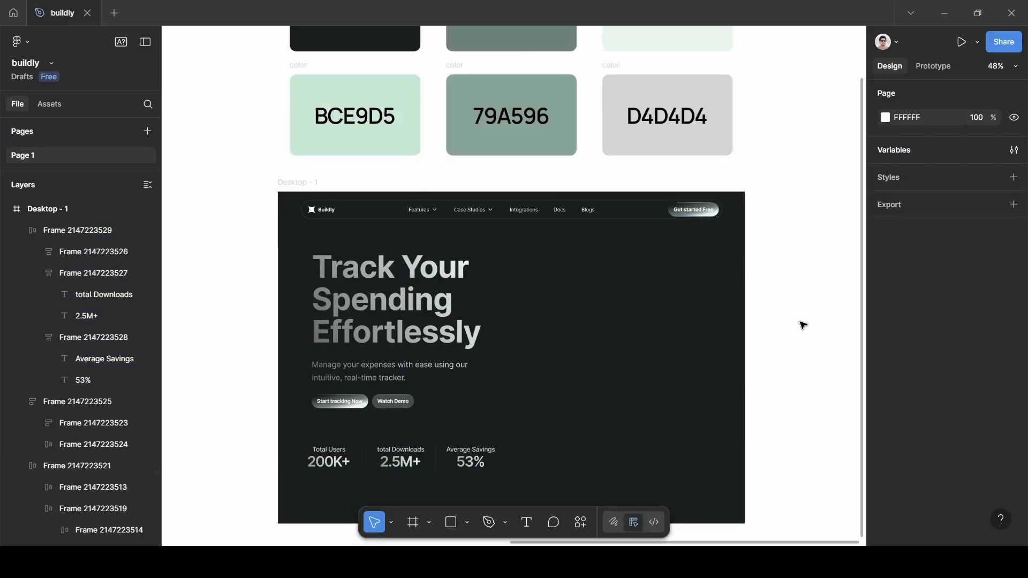
- Draw a circle about 479 × 479 in the empty area of the hero section beside the headline and statistics
scroll(669, 357, "left", 10)
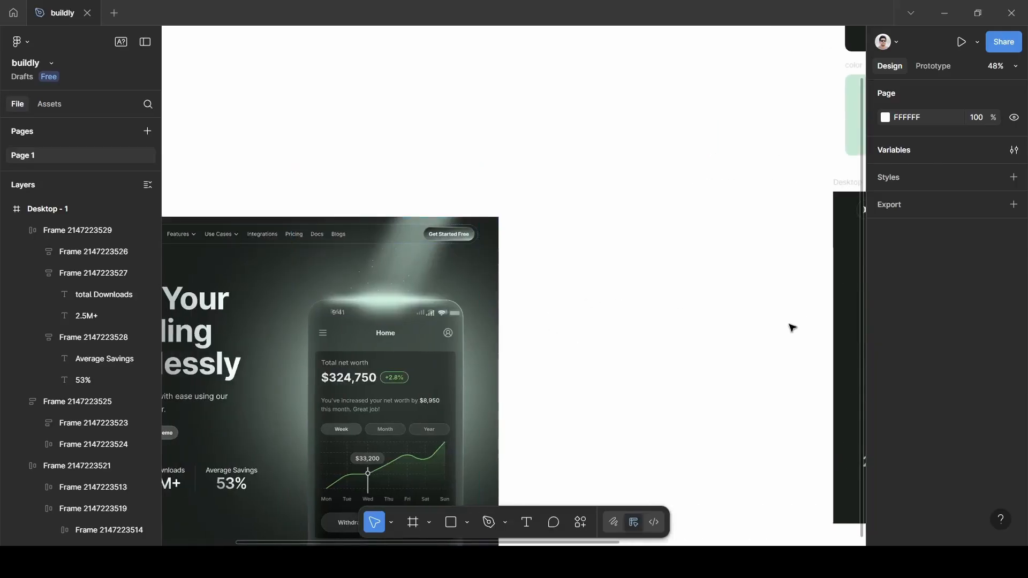
scroll(789, 328, "right", 10)
scroll(690, 360, "up", 2)
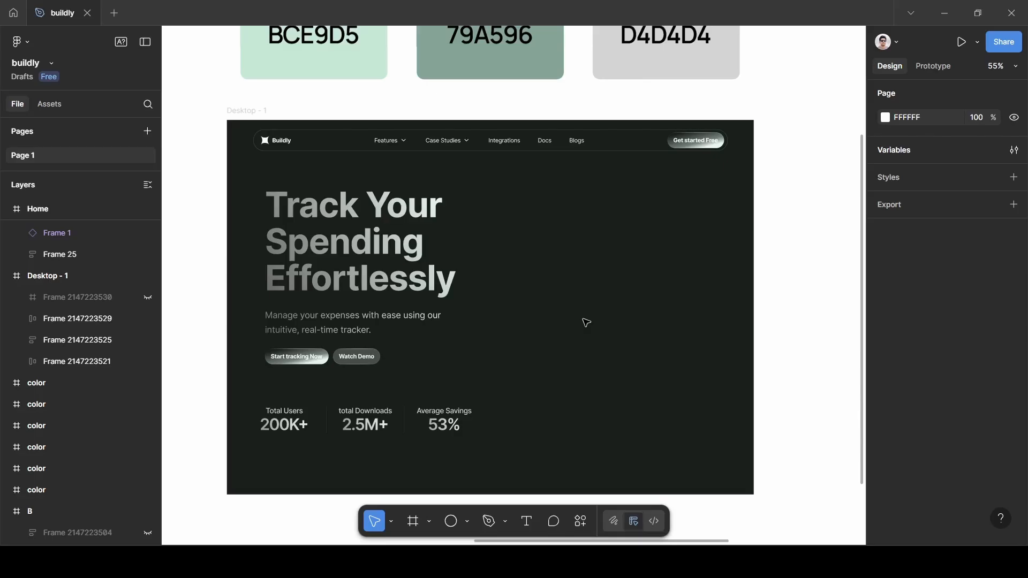
key("o")
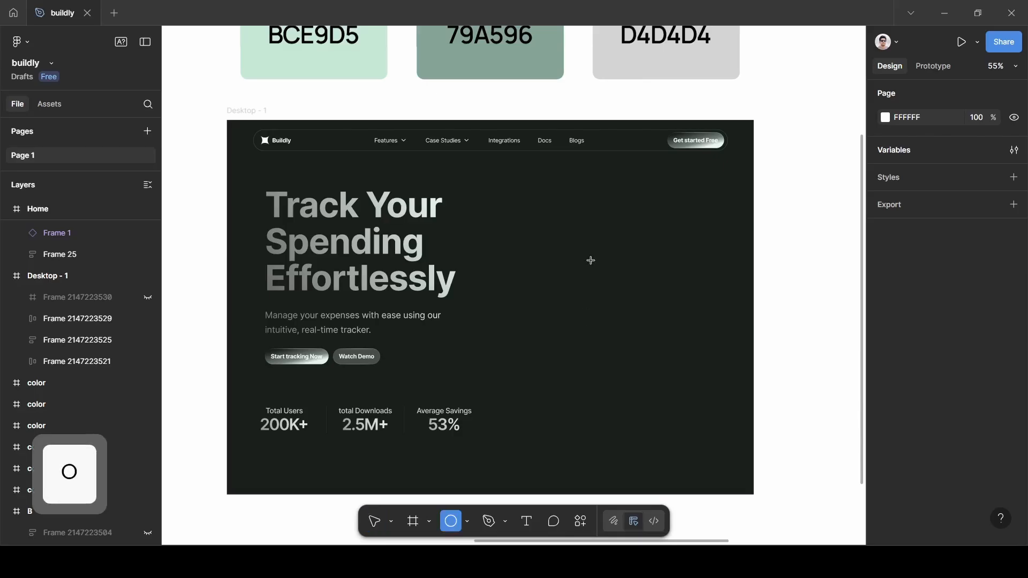
mouse_move(564, 249)
left_mouse_down()
mouse_move(640, 362)
mouse_move(740, 424)
left_mouse_up()
- Resize the circle to 580 × 580 and move it up and left to about X 814, Y 239
left_click(904, 295)
key("BackSpace")
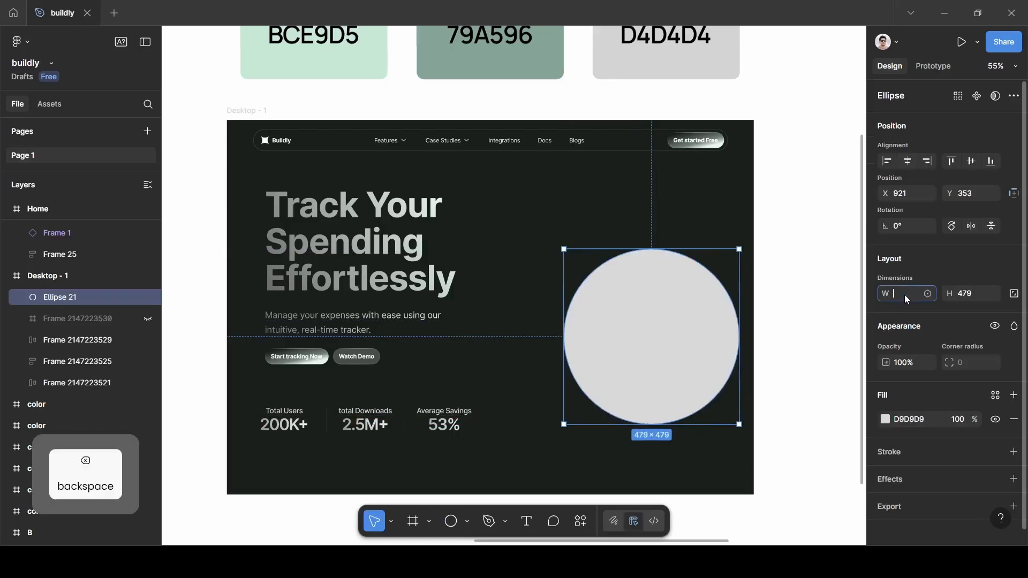
type("580")
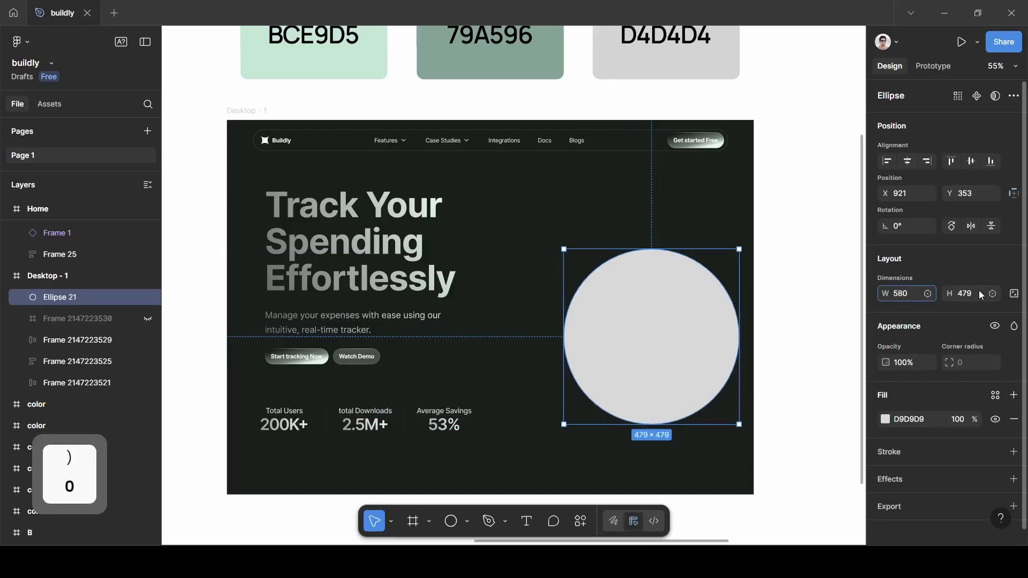
left_click(980, 294)
key("BackSpace")
type("580")
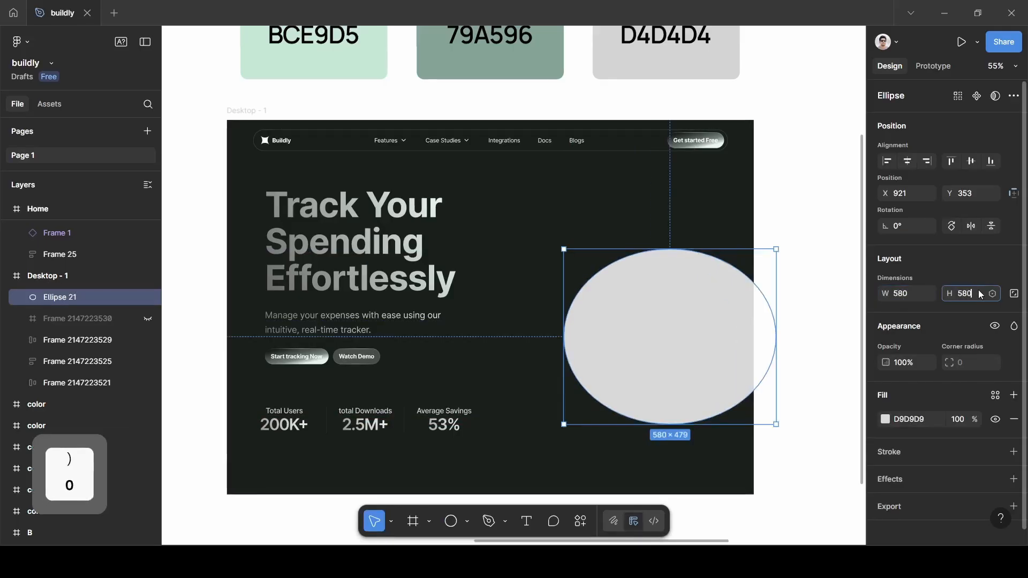
key("Return")
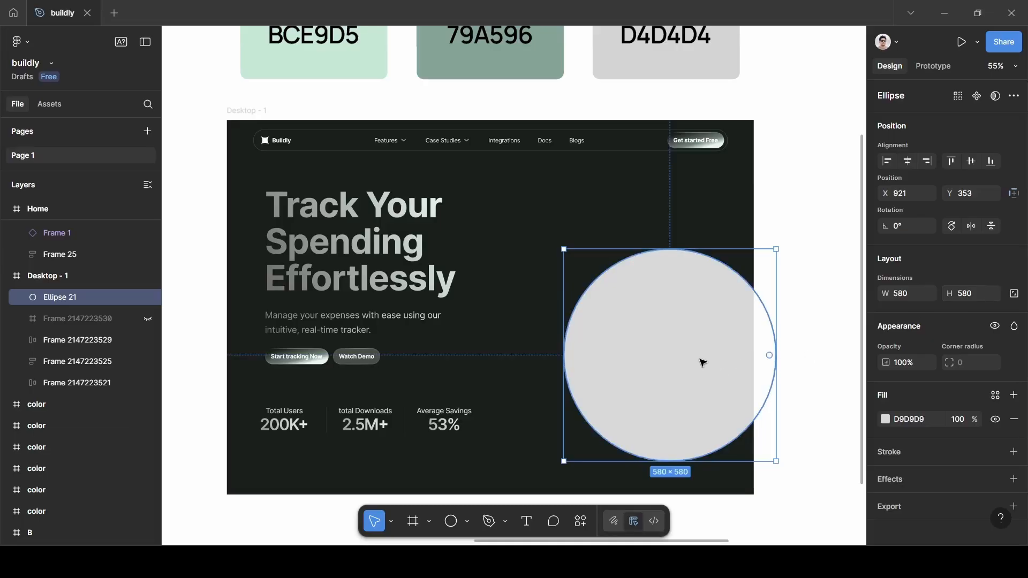
left_click_drag(699, 359, 659, 319)
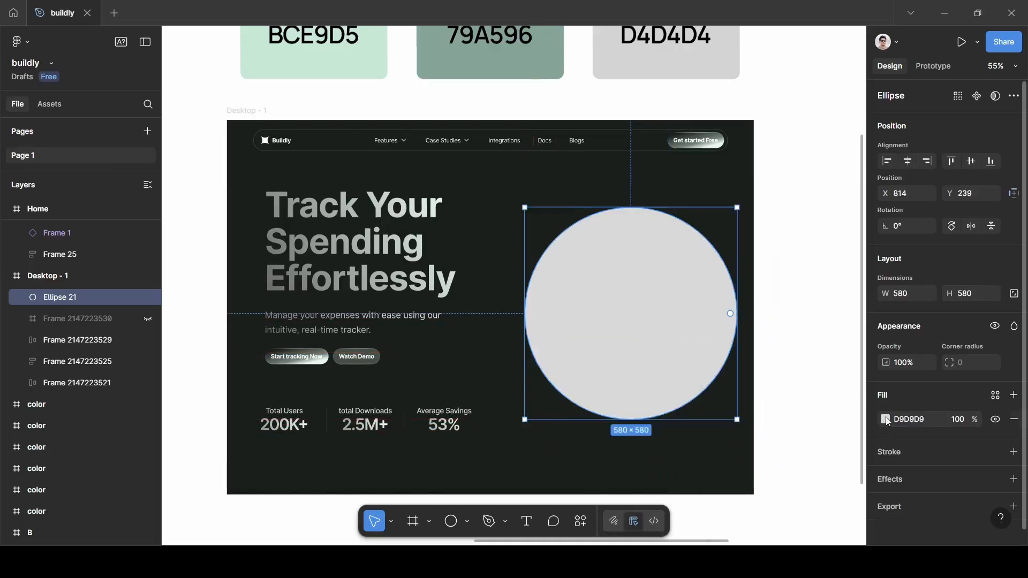
- Fill the circle with the light green BCE9D5 sampled from the palette swatch above the Desktop - 1 frame
left_click(886, 420)
key("i")
left_click(369, 75)
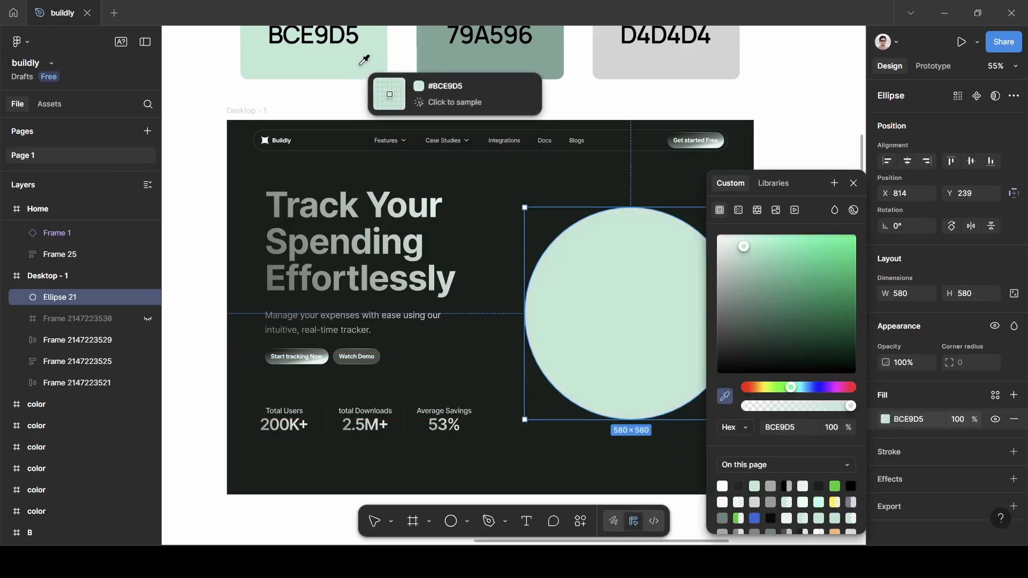
left_click(853, 184)
- Add a uniform layer blur of 400 to the green circle
scroll(941, 476, "down", 1)
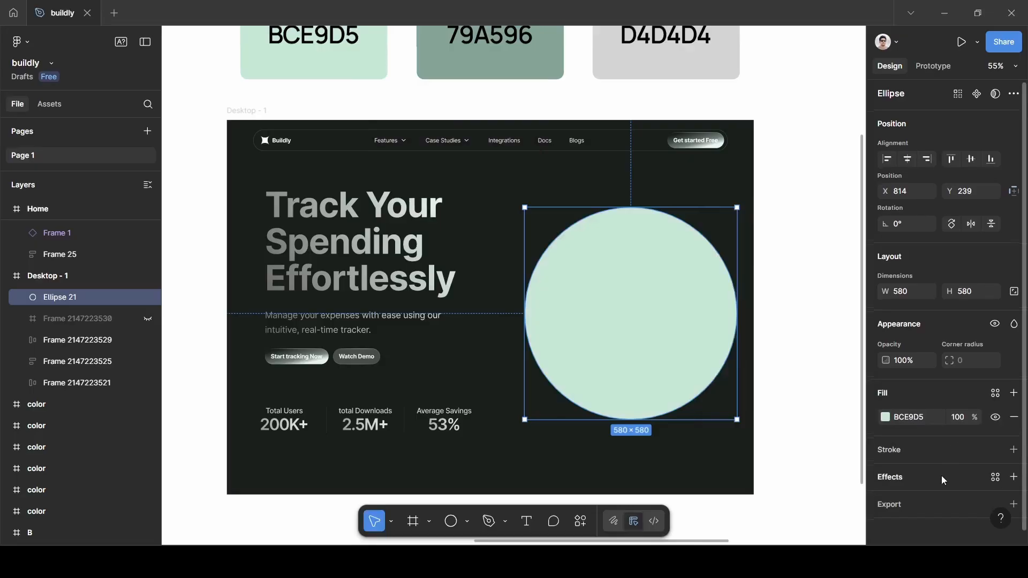
left_click(930, 476)
left_click(934, 498)
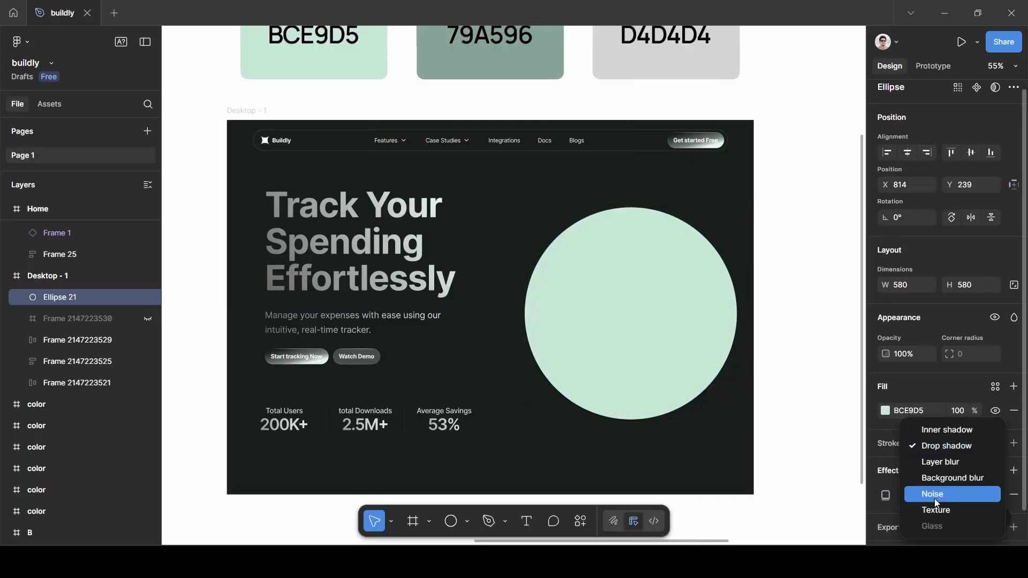
left_click(949, 462)
left_click(882, 498)
left_click(801, 517)
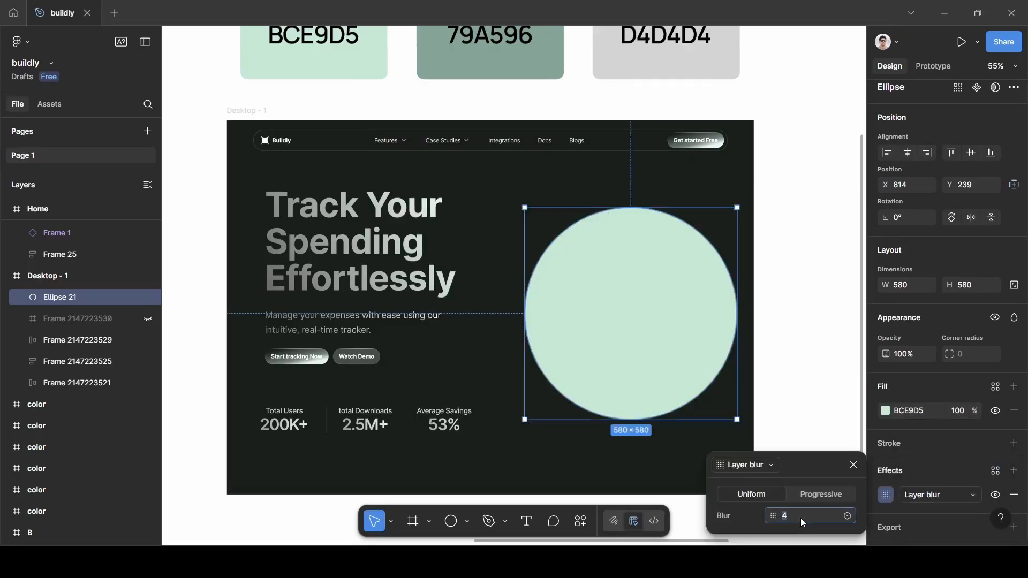
key("BackSpace")
type("400")
key("Return")
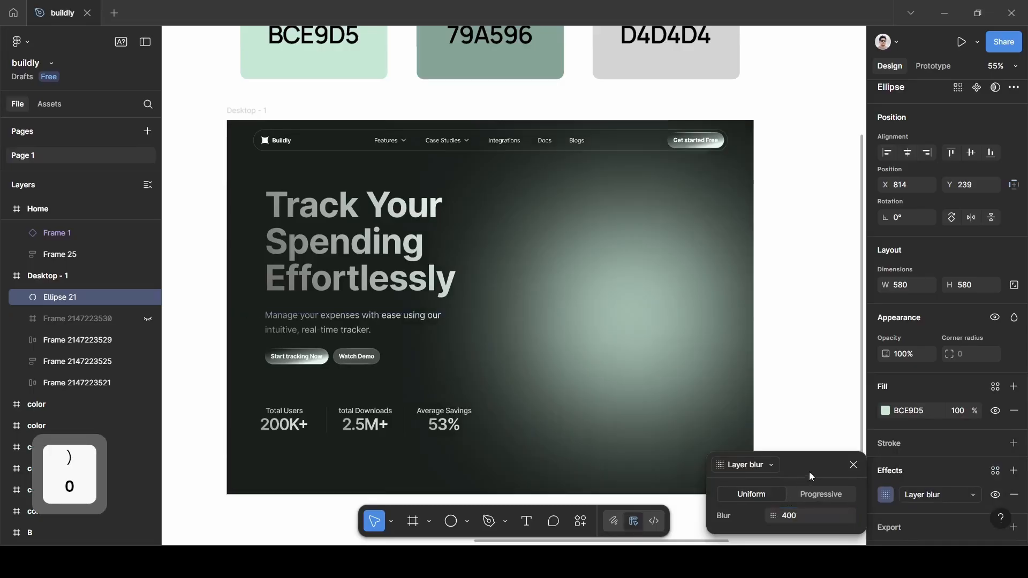
left_click(853, 465)
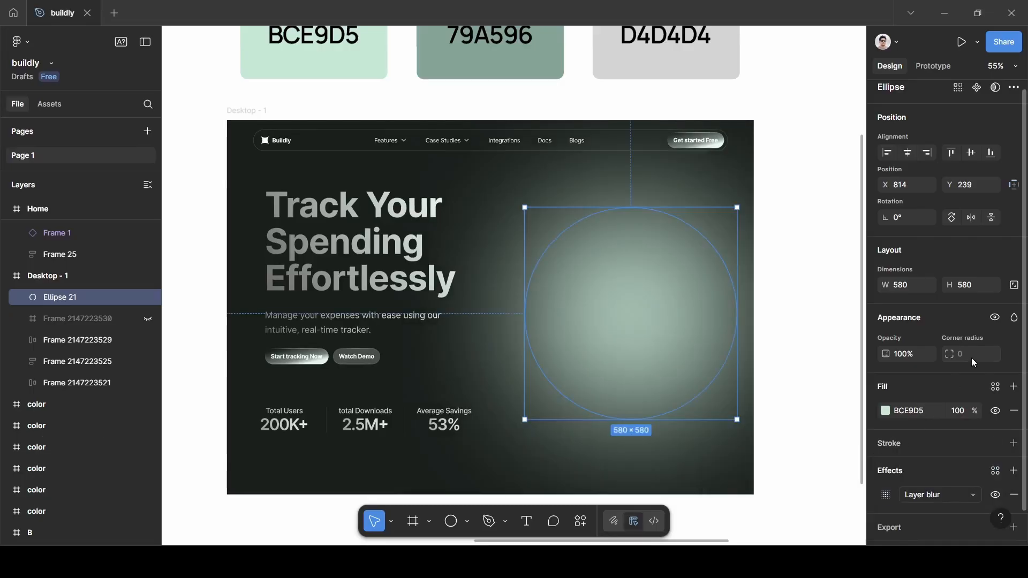
- Set the blurred circle's blend mode to Plus lighter and shift it to about X 759, Y 222
left_click(1013, 318)
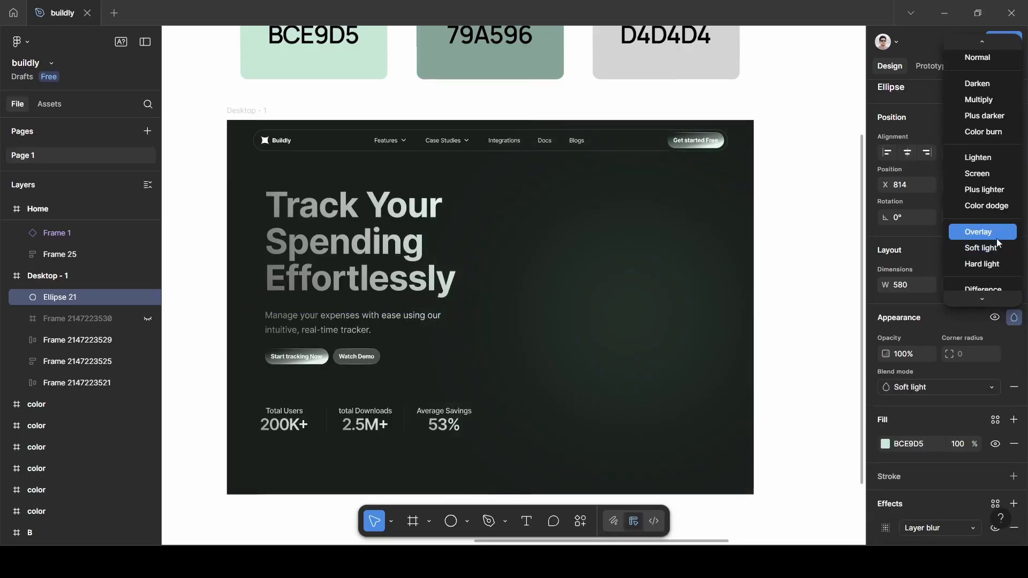
left_click(986, 191)
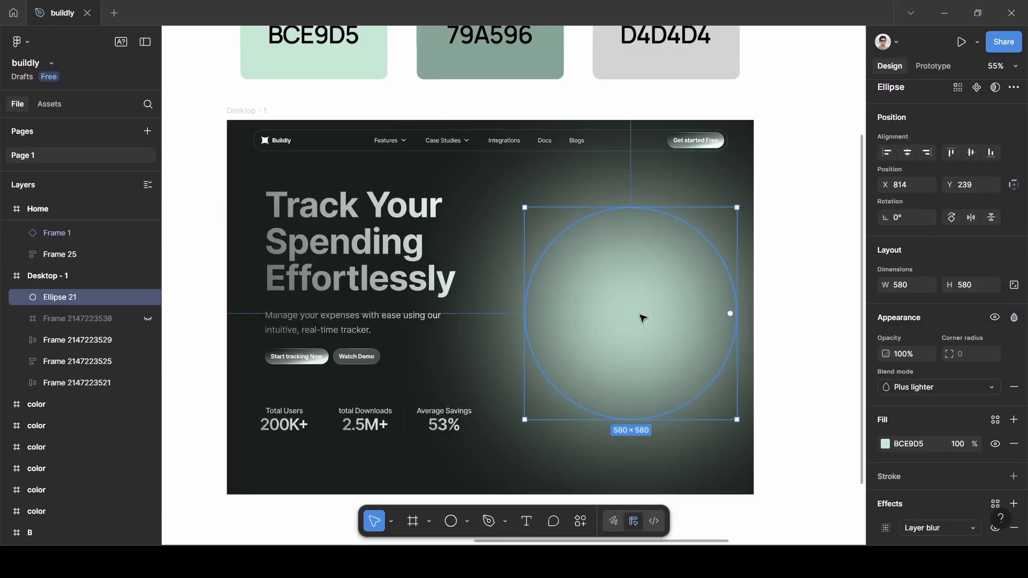
left_click_drag(642, 318, 620, 308)
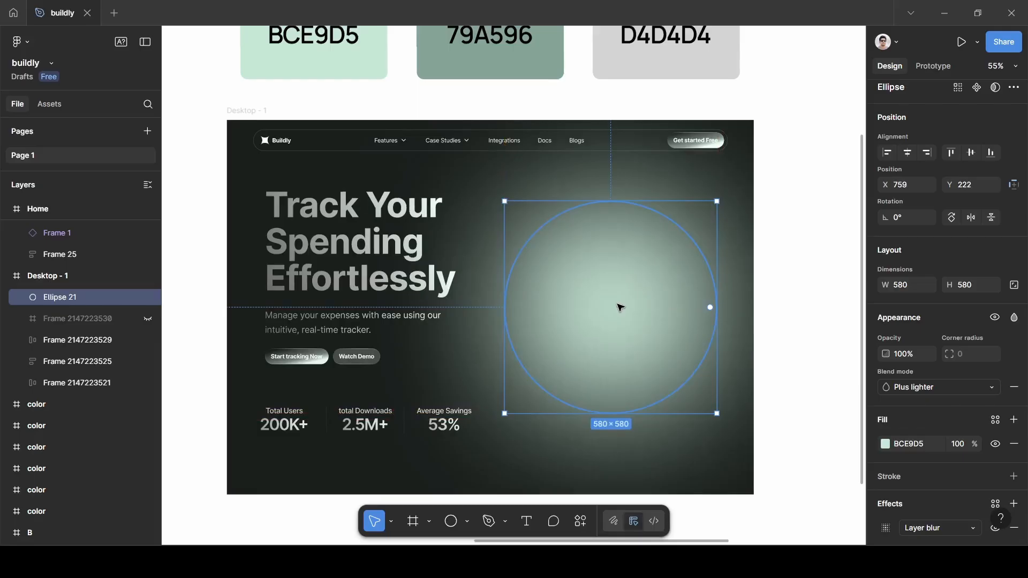
left_click(783, 260)
- Copy the Home phone screen into the Desktop - 1 frame and place it over the green glow at about X 838, Y 244
scroll(783, 261, "right", 10)
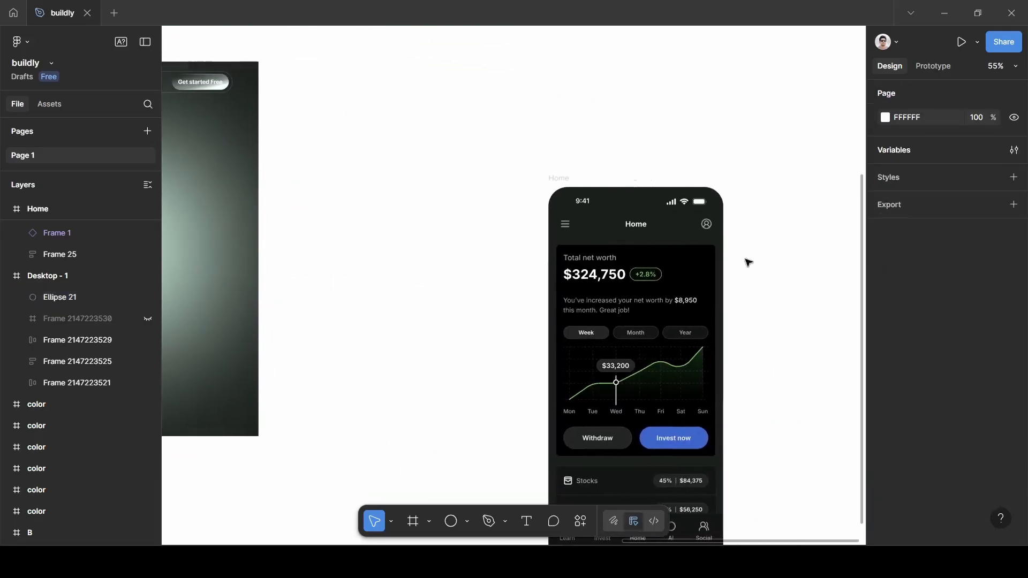
left_click(568, 178)
scroll(757, 298, "down", 1)
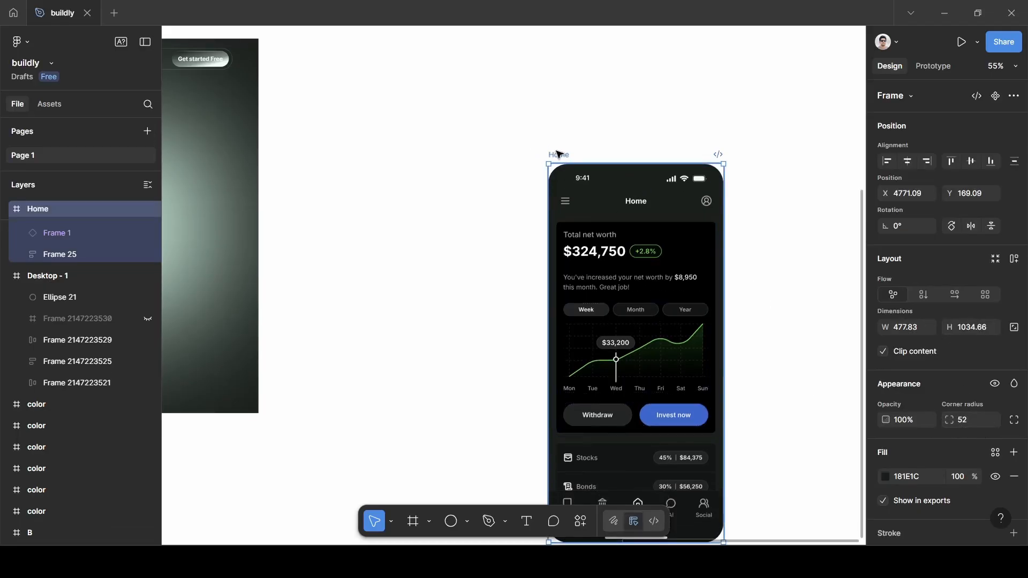
key("ctrl+c")
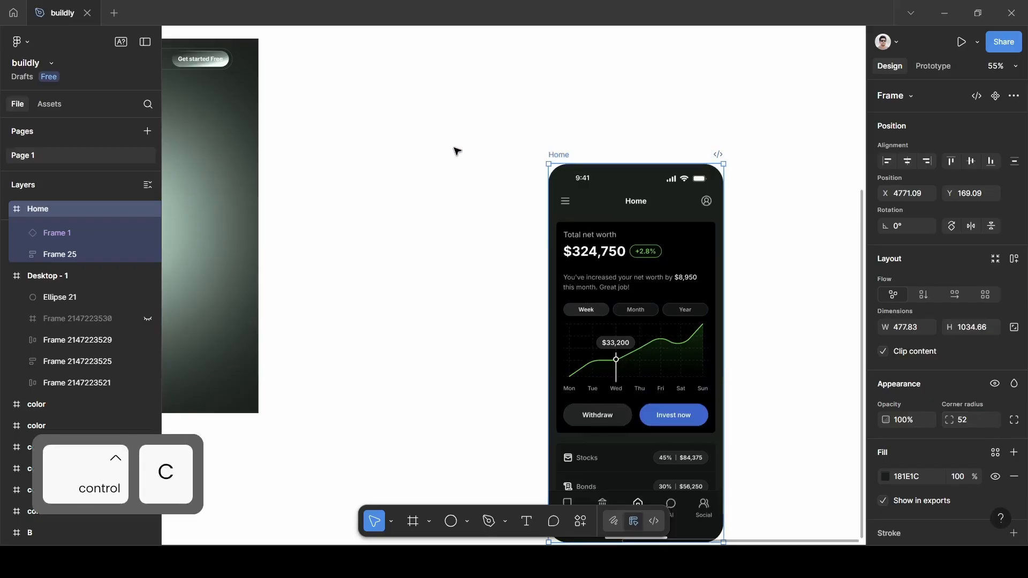
scroll(456, 152, "left", 10)
scroll(456, 151, "left", 8)
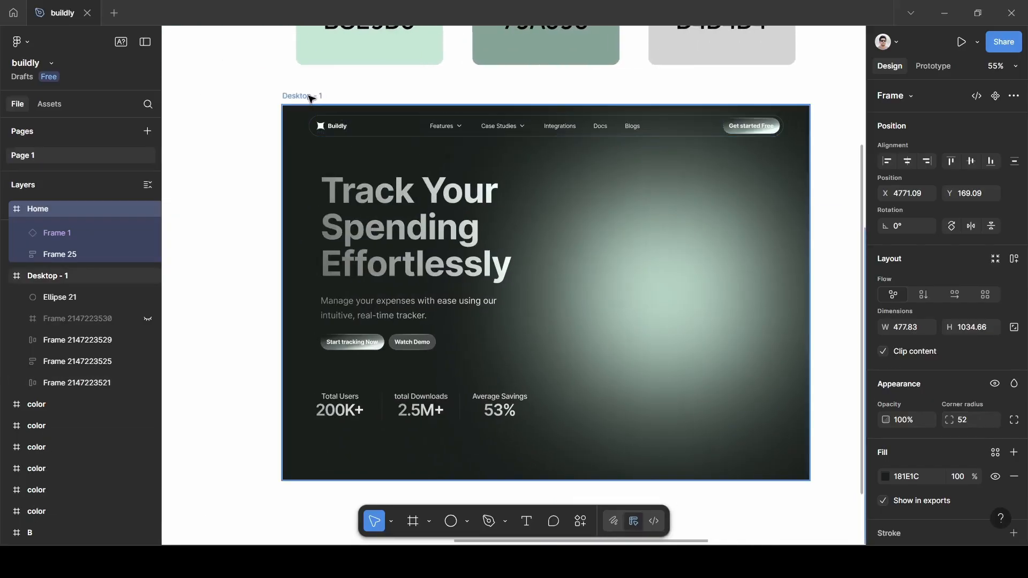
left_click(311, 97)
key("ctrl+v")
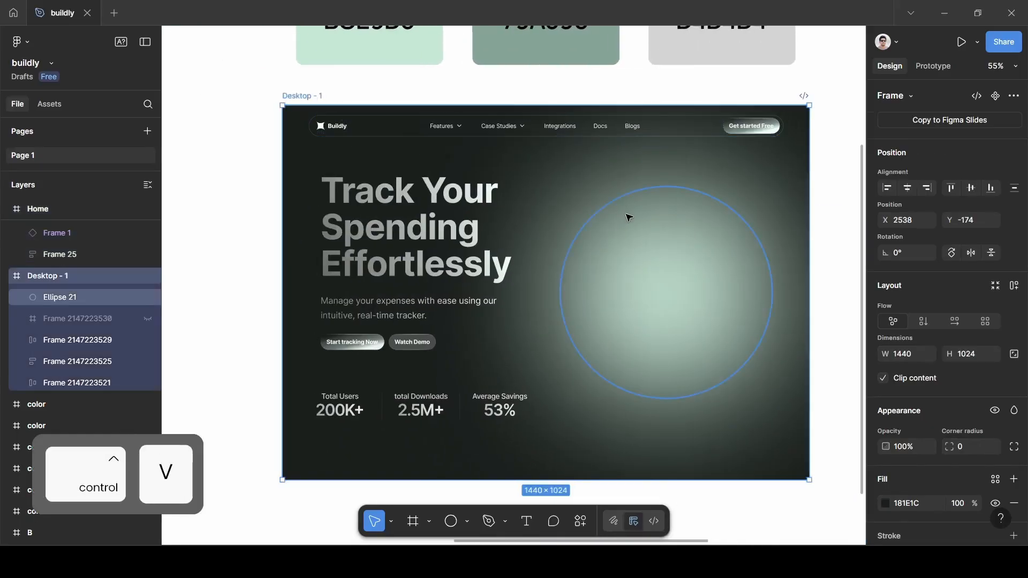
left_click_drag(516, 216, 643, 309)
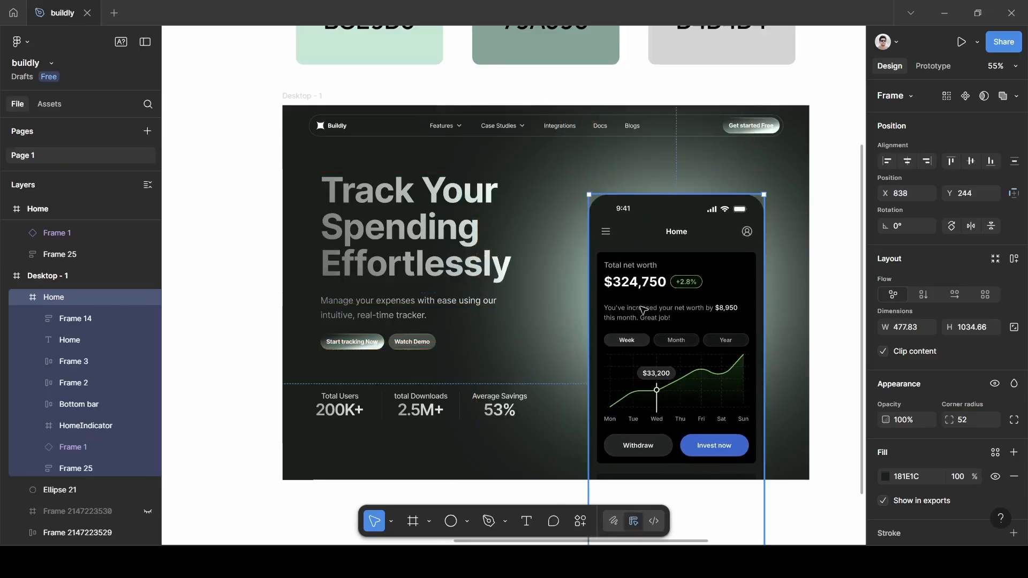
- Set the pasted phone screen's opacity to 50% and duplicate it in place, collapsing the lower copy's layers
left_click(904, 422)
key("BackSpace")
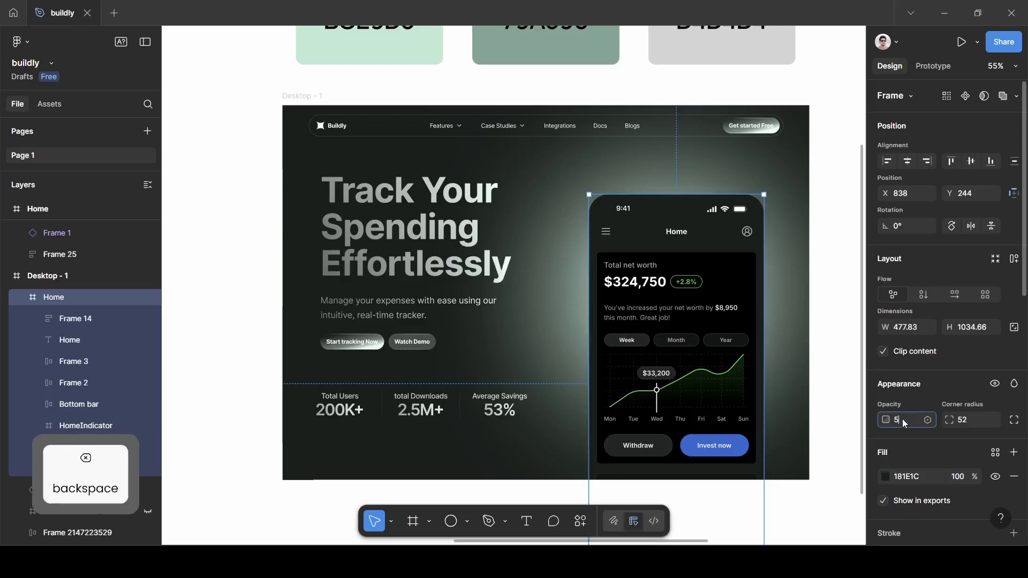
type("50")
key("Return")
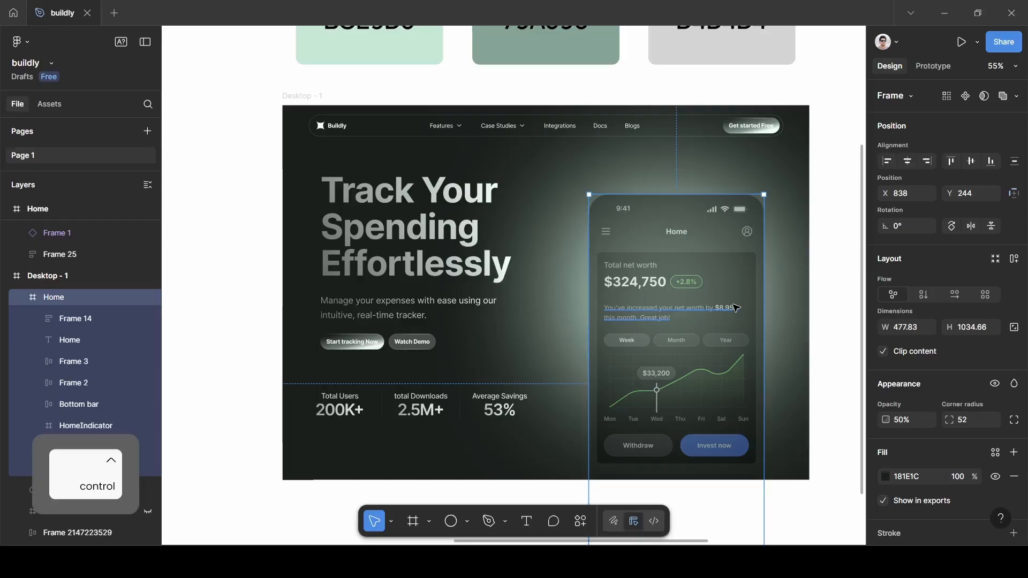
key("ctrl+d")
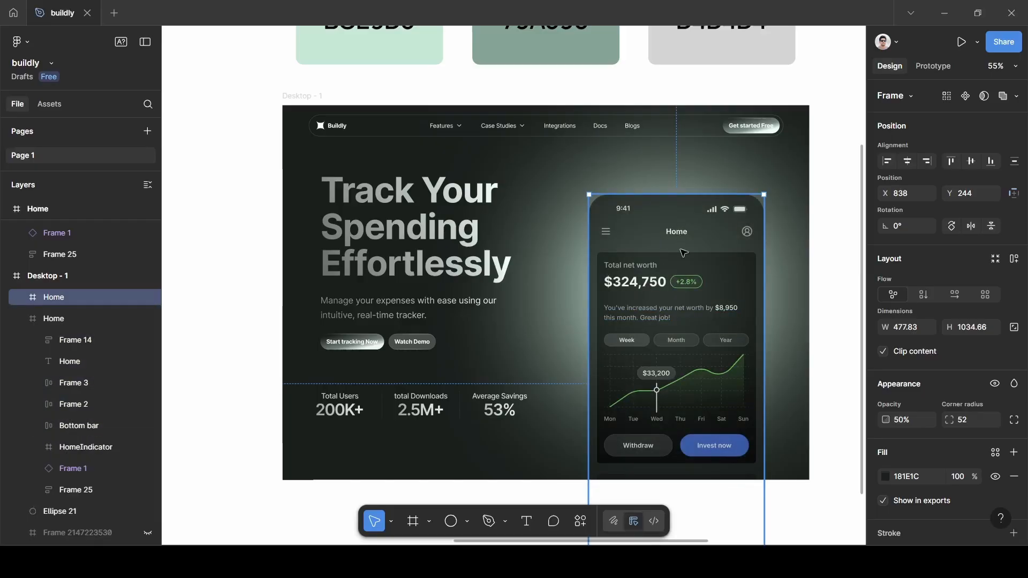
left_click(20, 318)
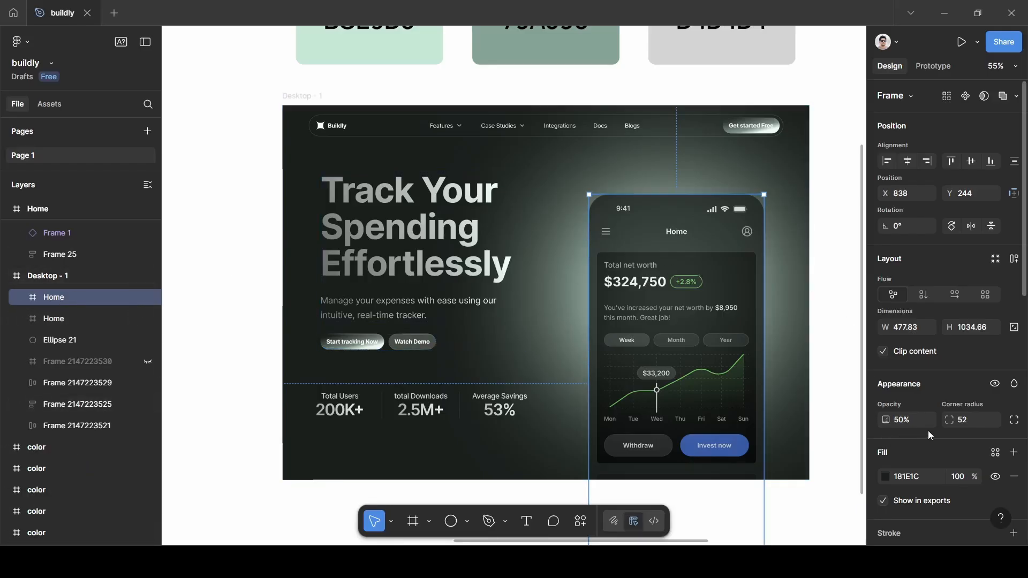
- Add an inner shadow effect to the upper copy of the phone screen and open its settings
scroll(924, 432, "down", 5)
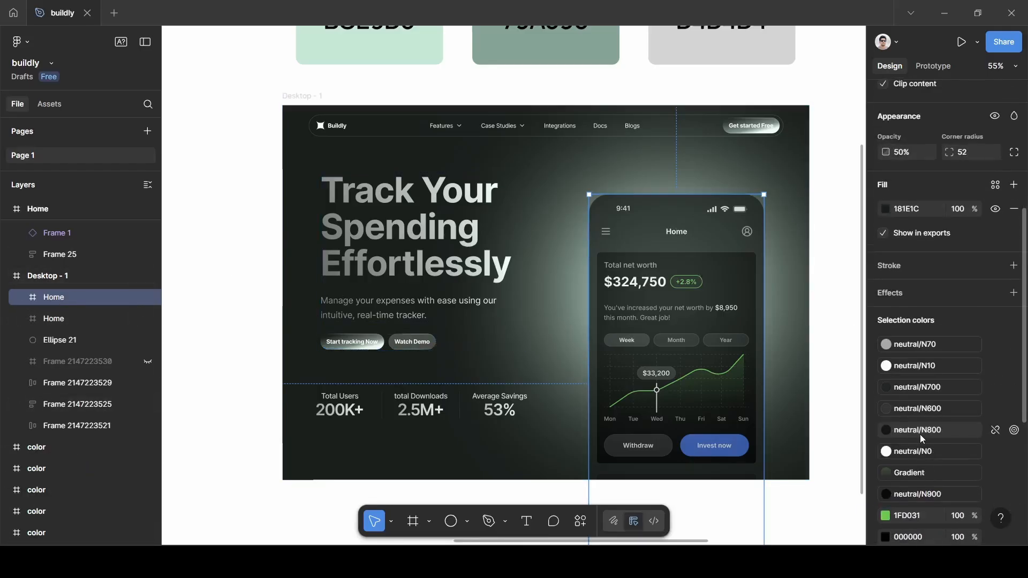
left_click(892, 293)
left_click(932, 312)
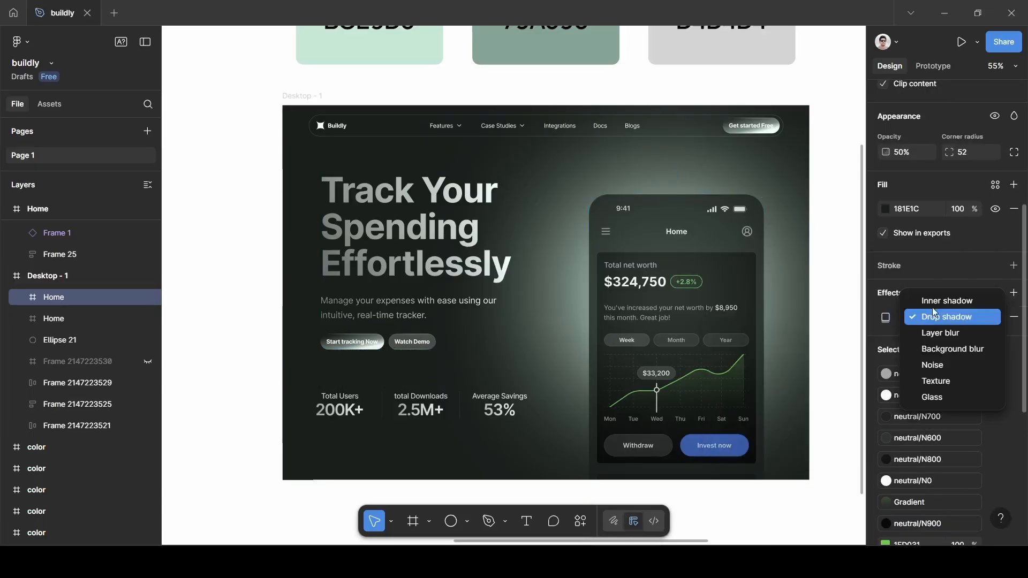
left_click(933, 303)
left_click(886, 317)
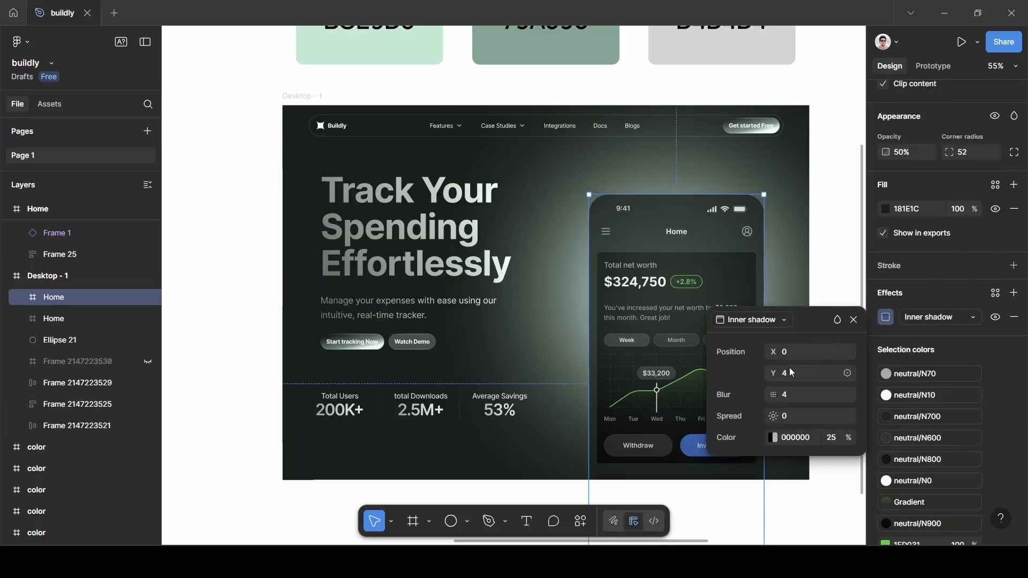
- Set the phone screen's inner shadow to a Y offset of 0 and a blur of 70
key("BackSpace")
type("0")
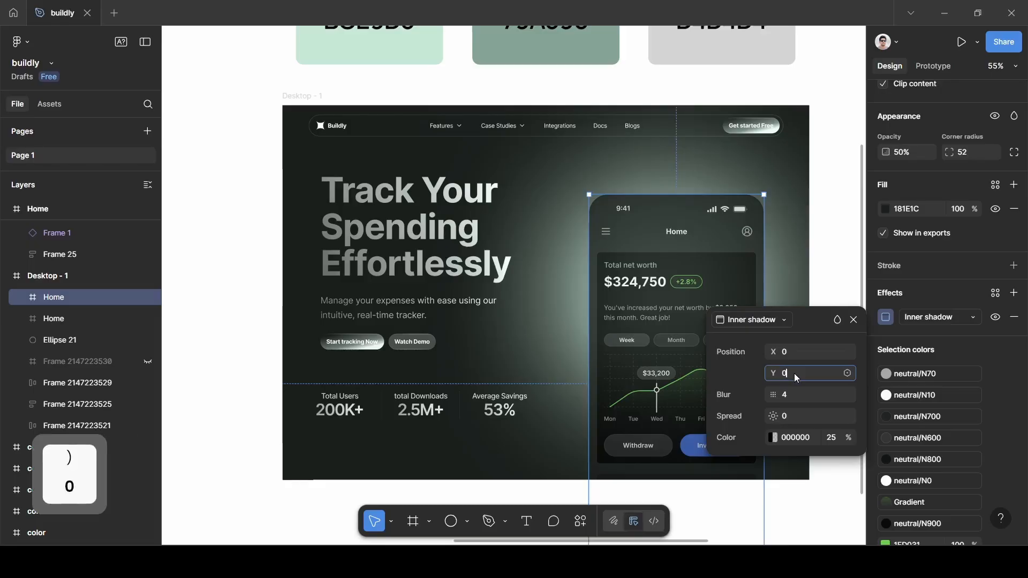
left_click(808, 336)
left_click(795, 395)
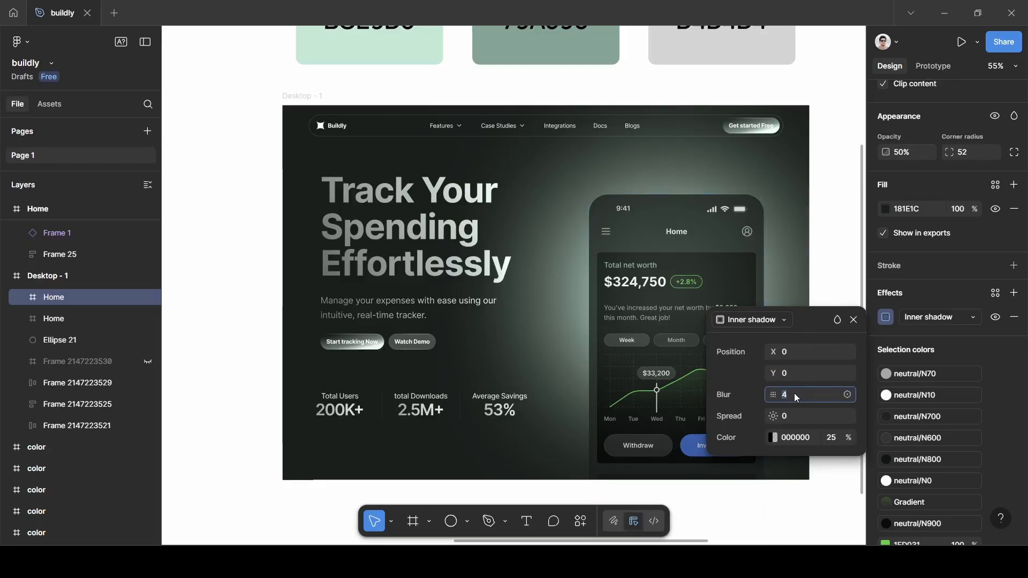
key("BackSpace")
type("70")
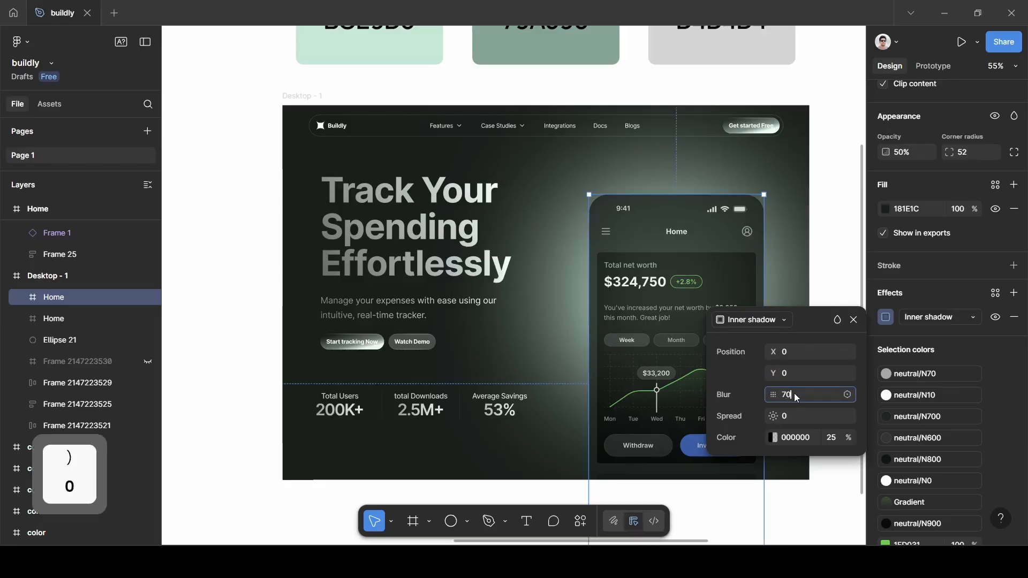
left_click(811, 328)
- Color the inner shadow with the green 79A596 at 100% opacity, sampled from the palette swatch
left_click(773, 438)
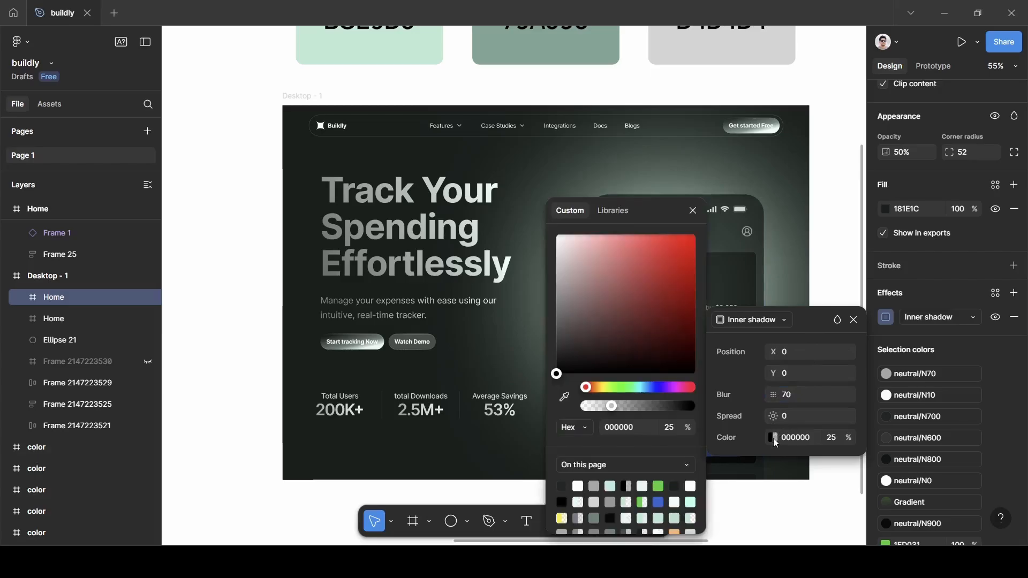
left_click(564, 397)
scroll(524, 160, "up", 3)
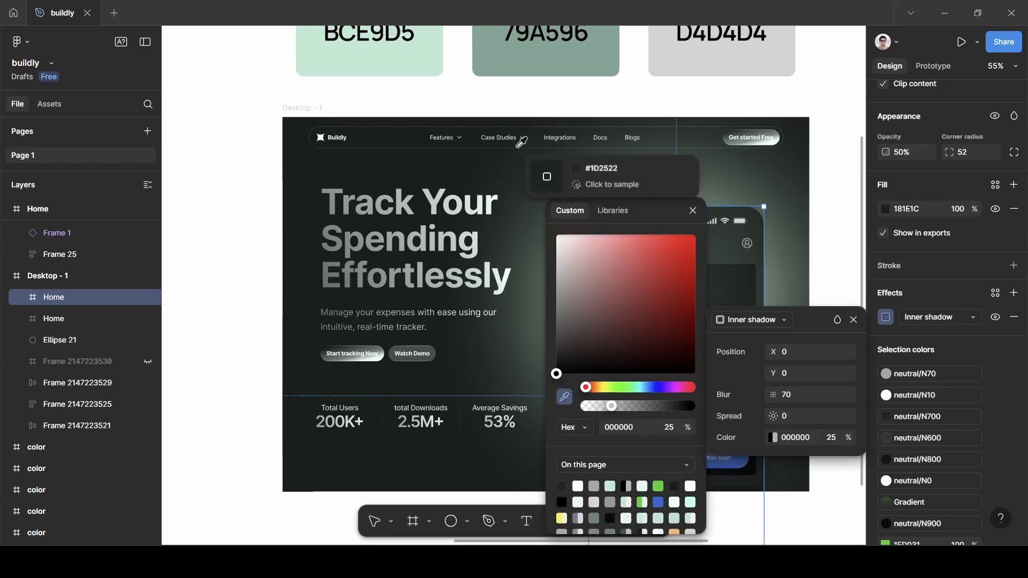
left_click(505, 86)
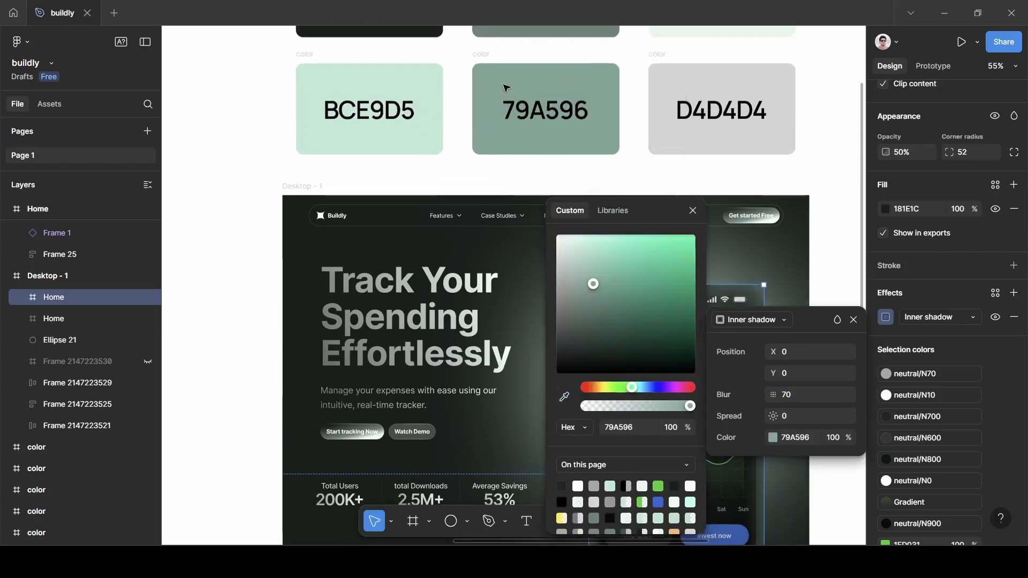
left_click(692, 210)
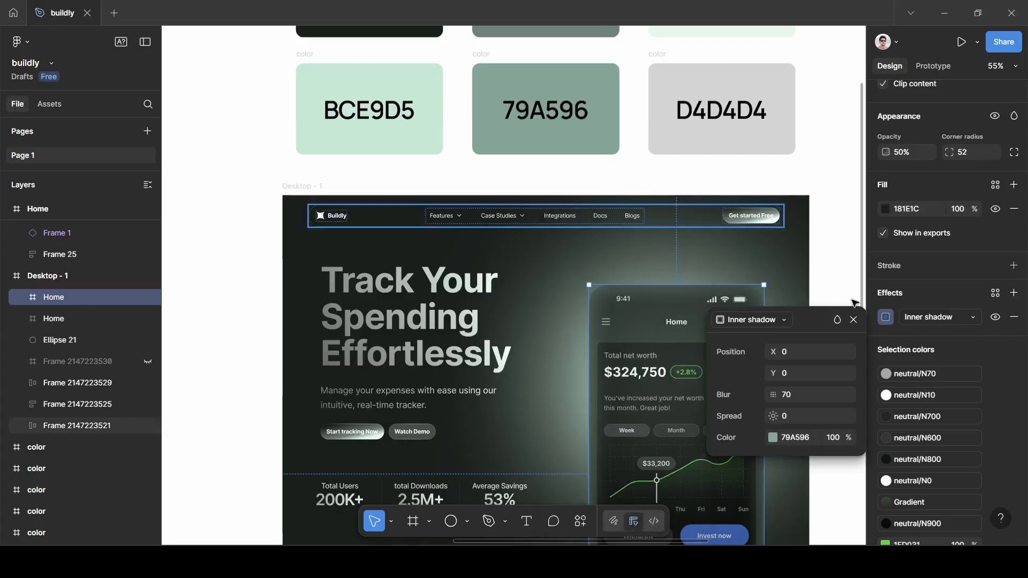
left_click(878, 322)
left_click(886, 320)
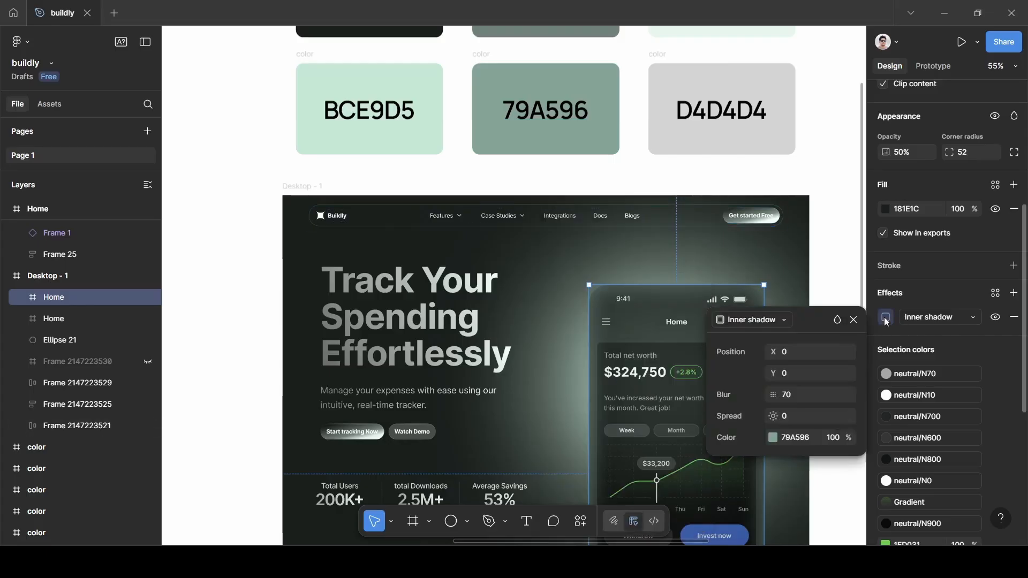
- Wrap the two overlapping Home phone screen copies together in a new frame
left_click(927, 288)
scroll(755, 387, "down", 4)
scroll(753, 388, "right", 1)
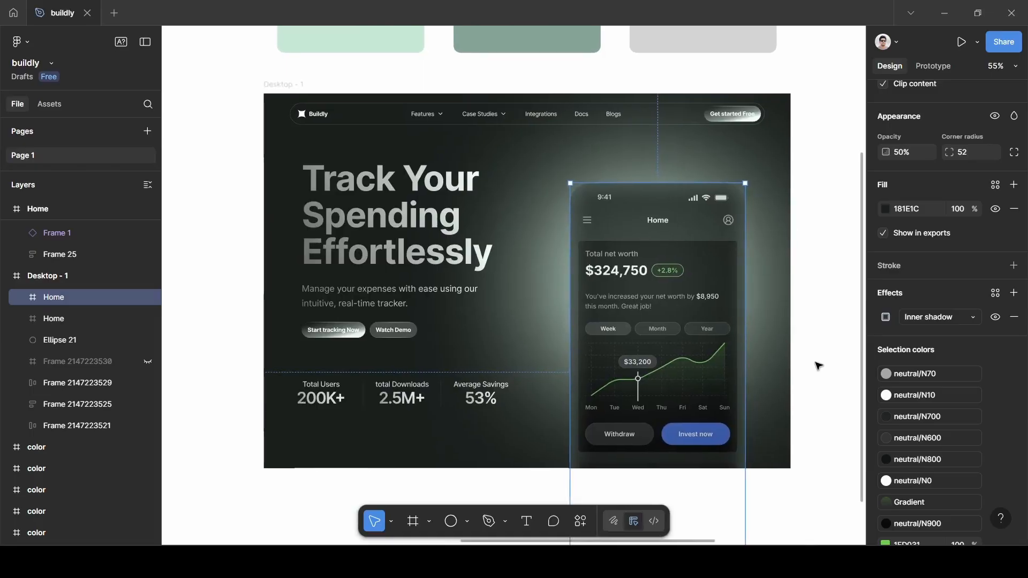
scroll(818, 364, "up", 2)
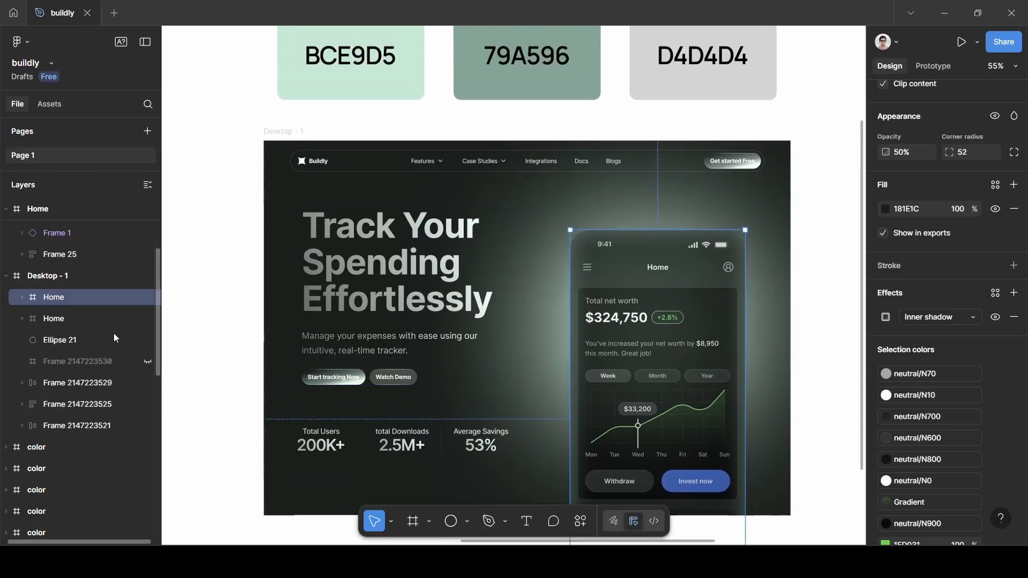
left_click(70, 320, "shift")
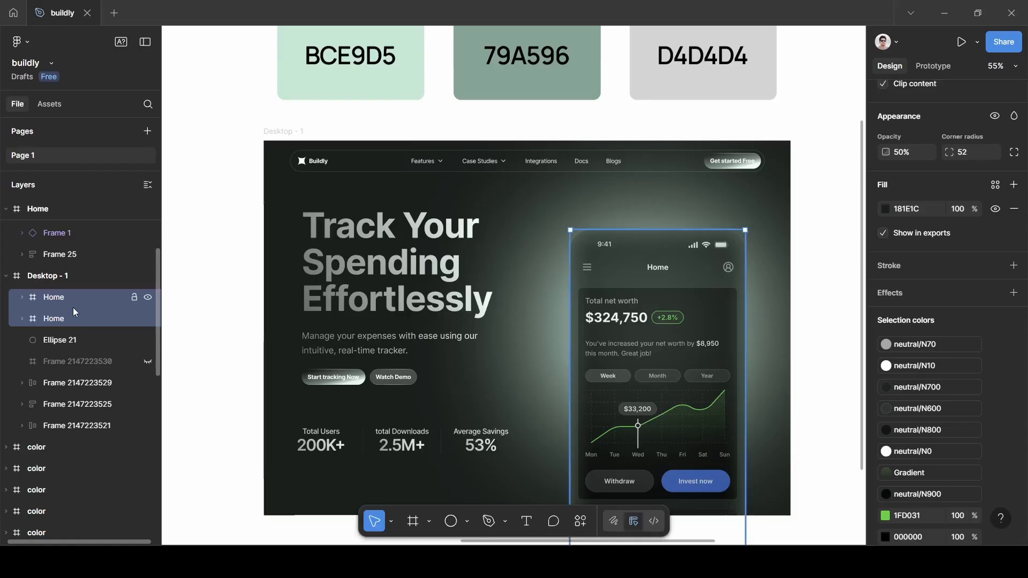
right_click(73, 307)
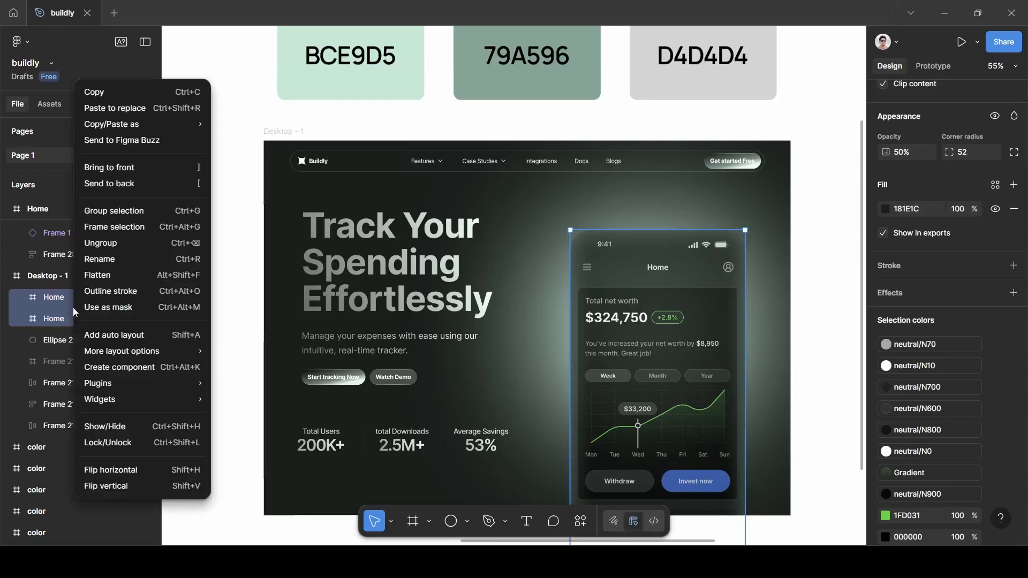
left_click(137, 229)
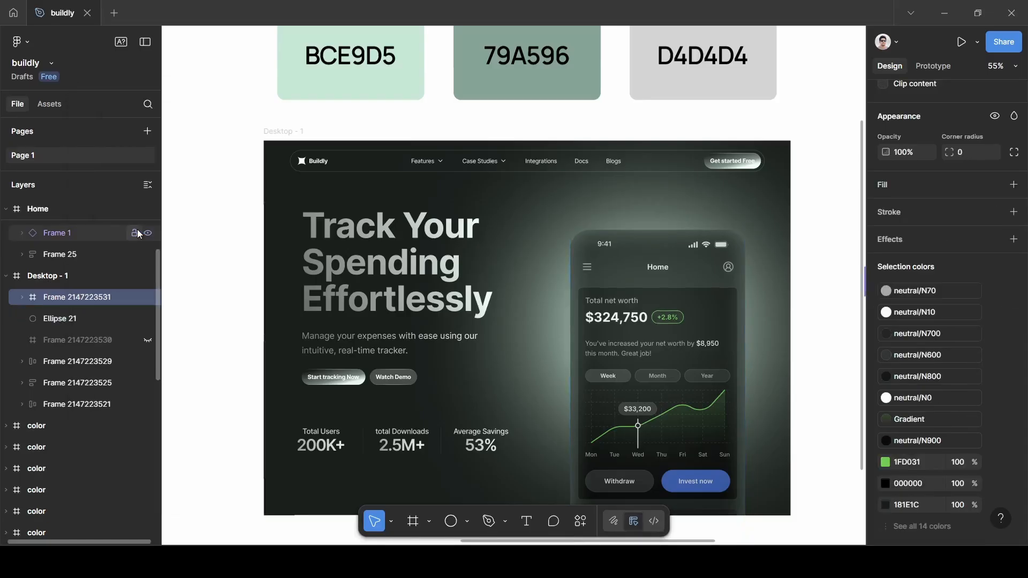
- Rename the new frame around the phone screens as parent and collapse its layers
left_click(24, 299)
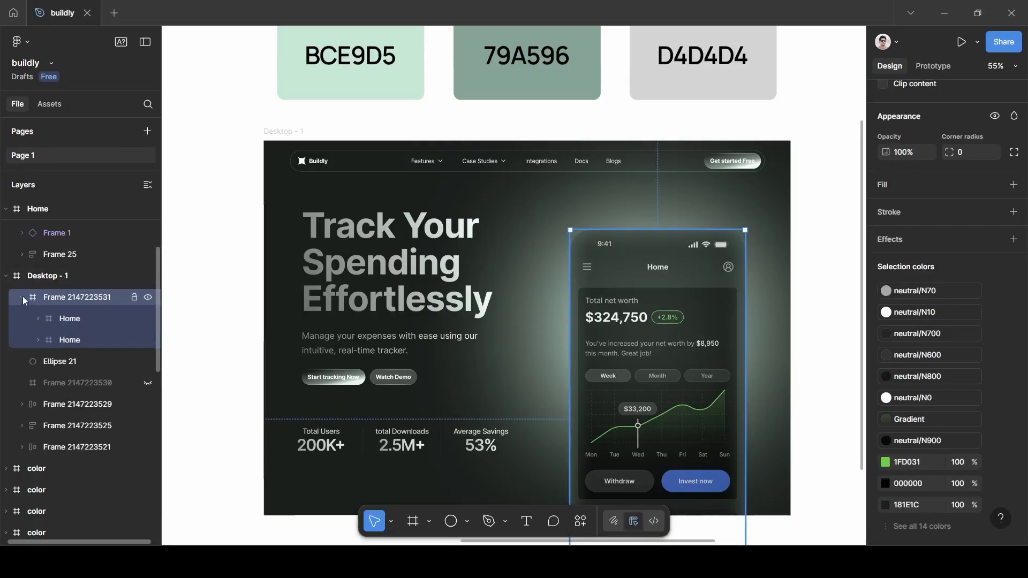
double_click(64, 298)
key("BackSpace")
type("parent")
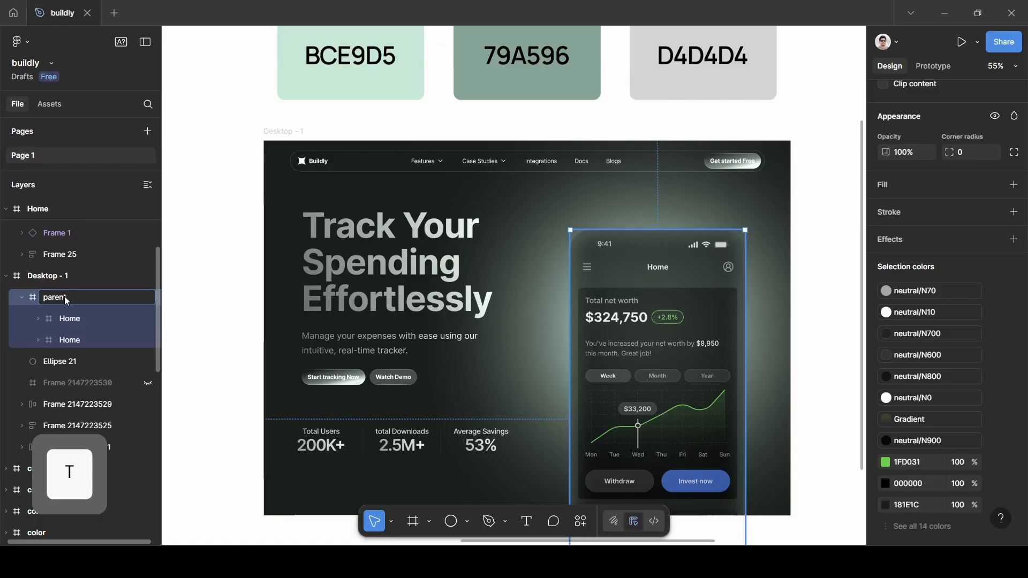
key("Return")
left_click(216, 279)
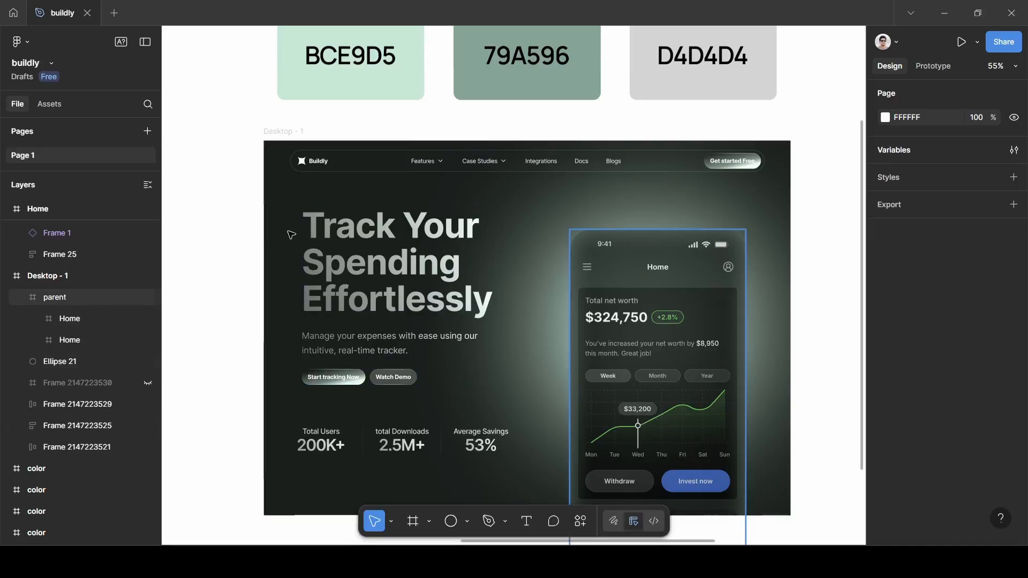
left_click(20, 300)
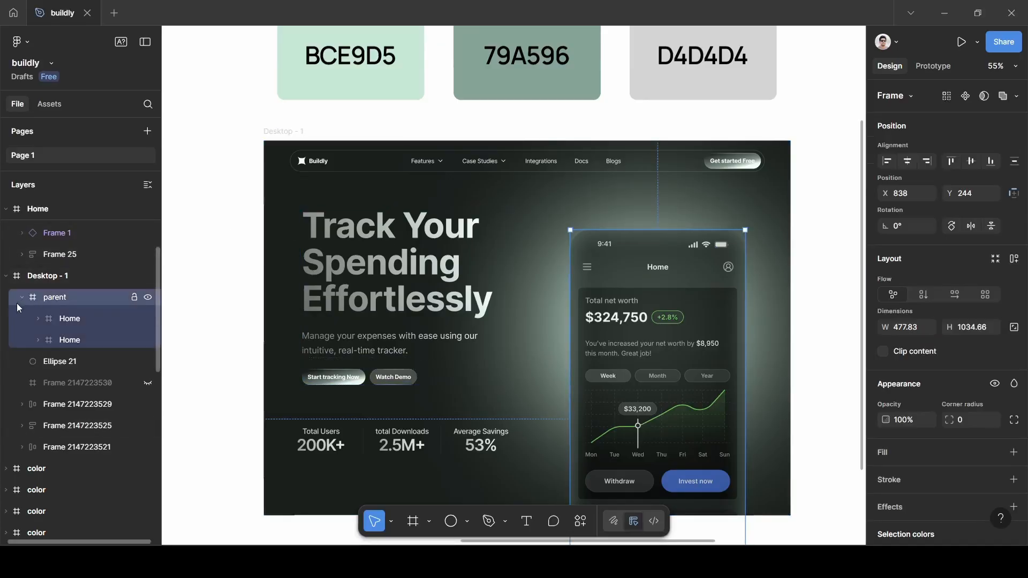
left_click(21, 298)
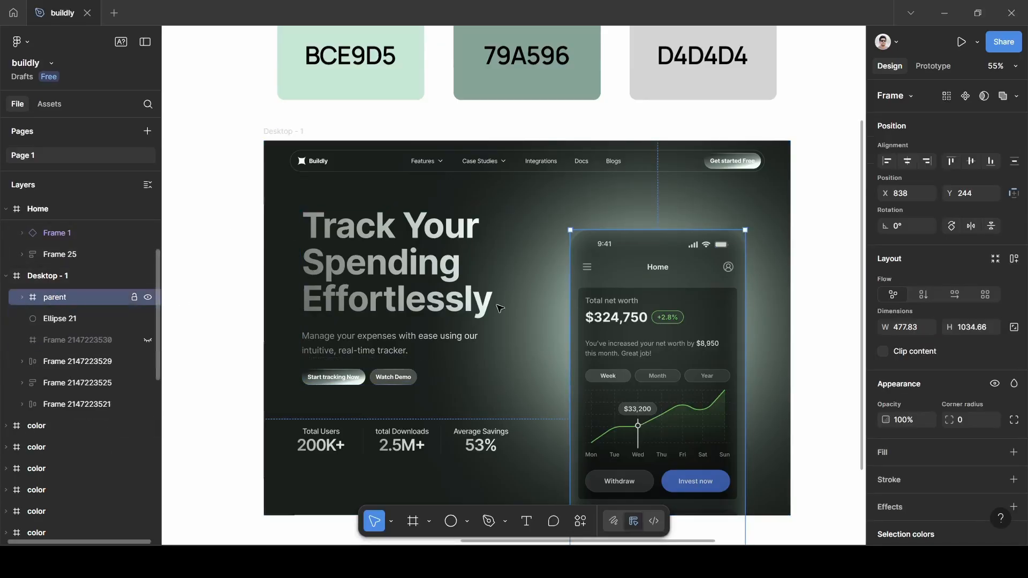
- Add a fill to the parent frame and make it a radial gradient
left_click(902, 453)
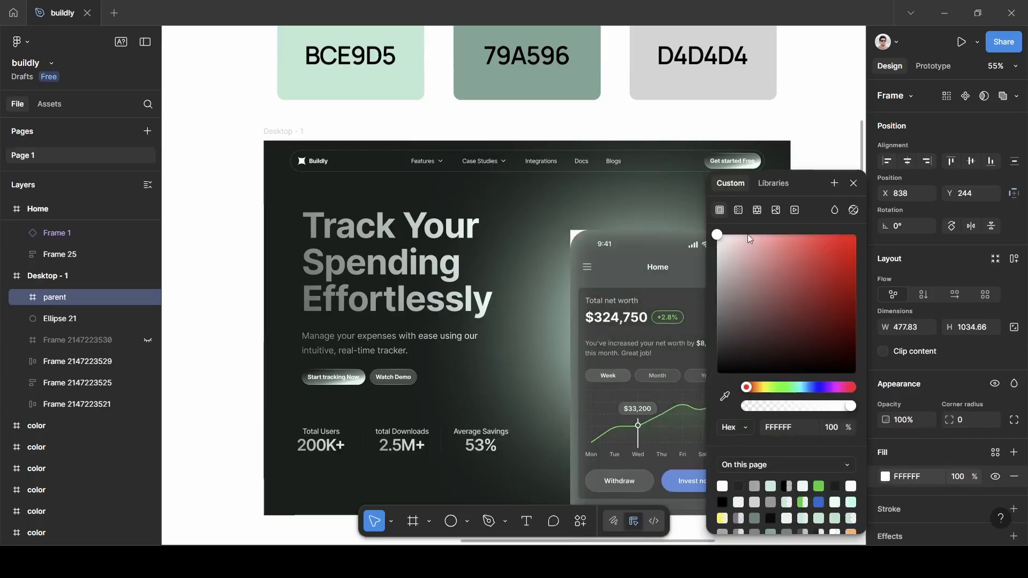
left_click(738, 211)
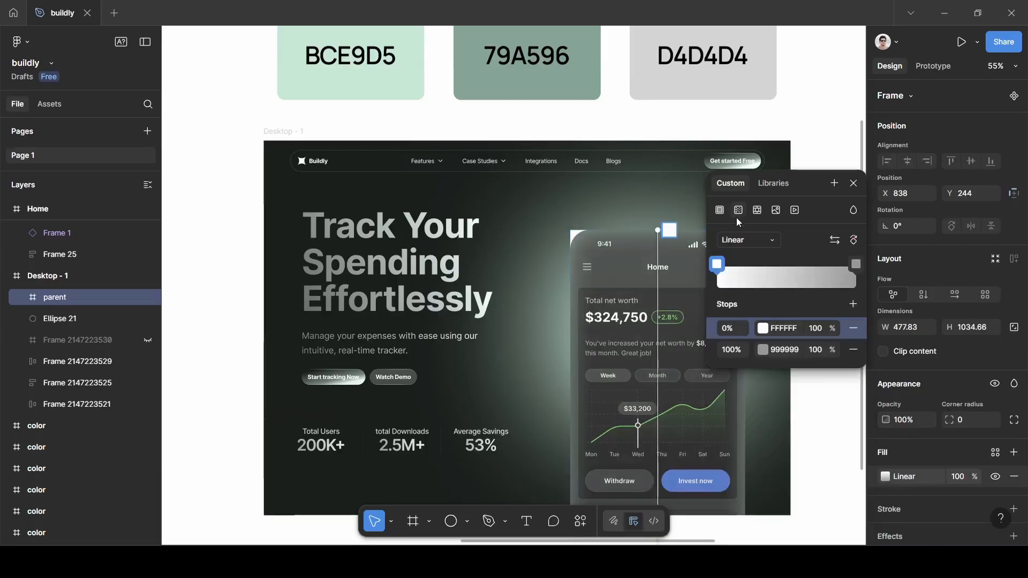
left_click(760, 243)
left_click(760, 257)
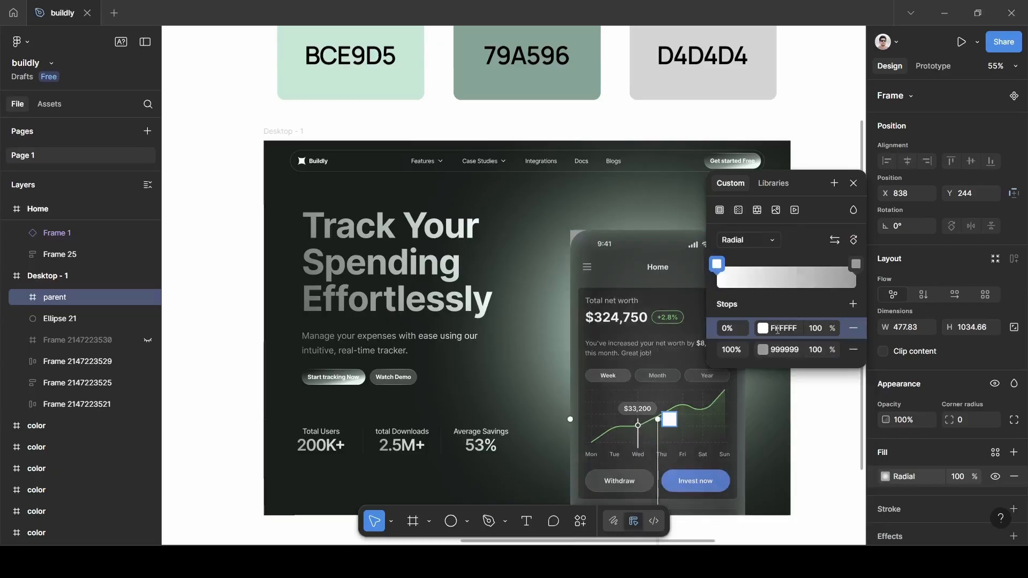
- Color both radial gradient stops BCE9D5, sampled from the palette swatch, and set the end stop's opacity to 0%
left_click(763, 328)
left_click(565, 397)
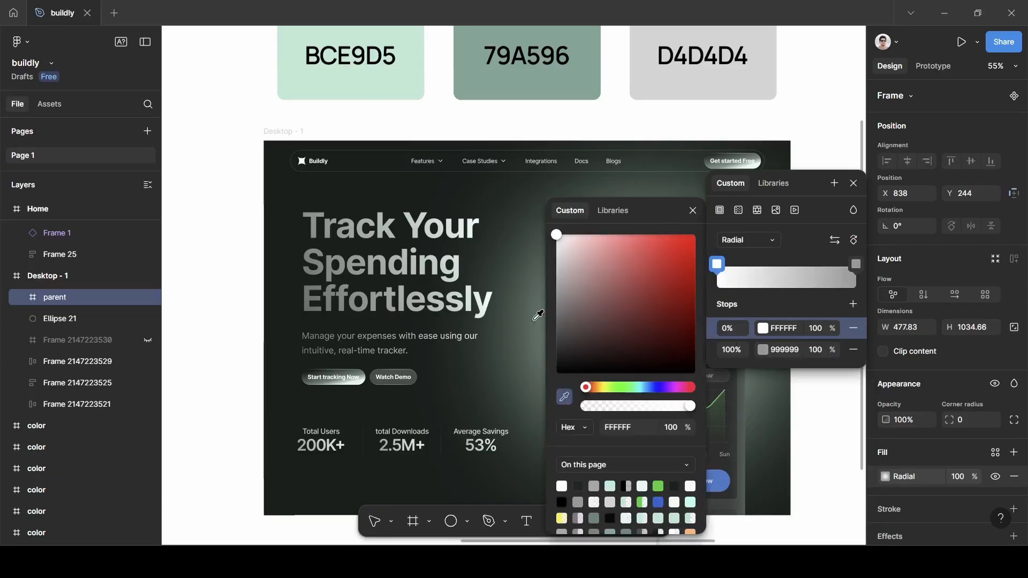
left_click(368, 86)
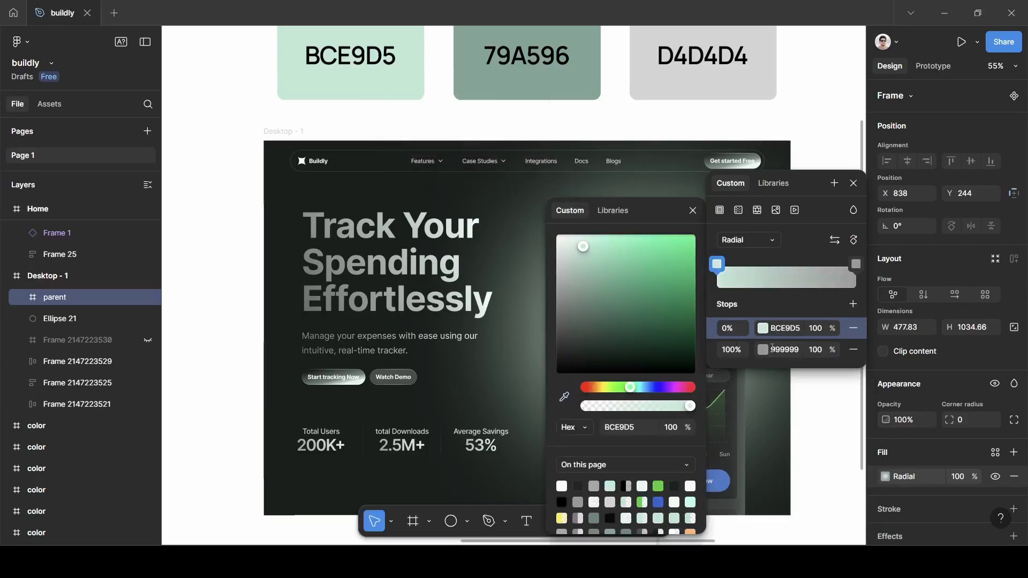
left_click(768, 350)
left_click(565, 397)
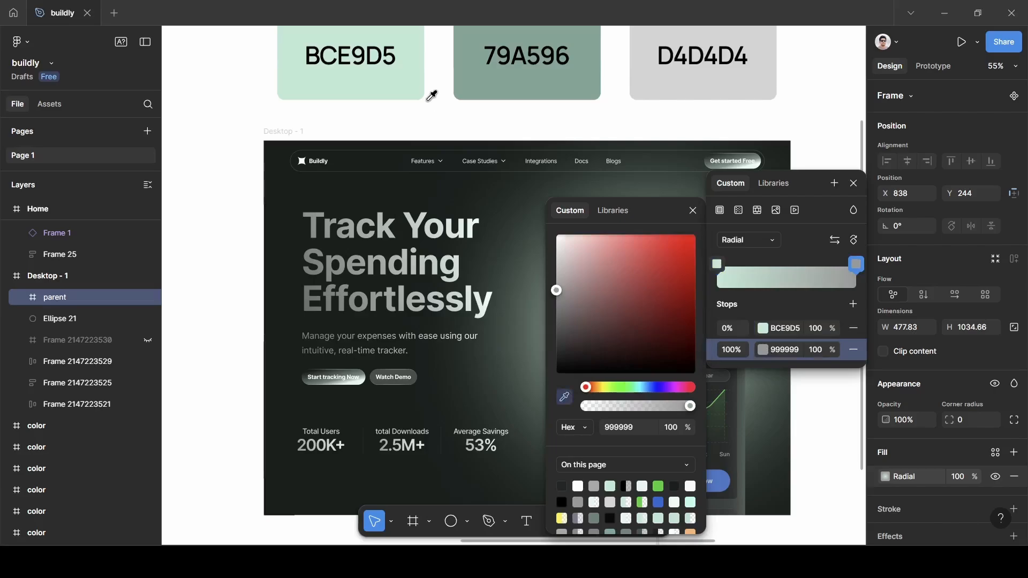
left_click(406, 81)
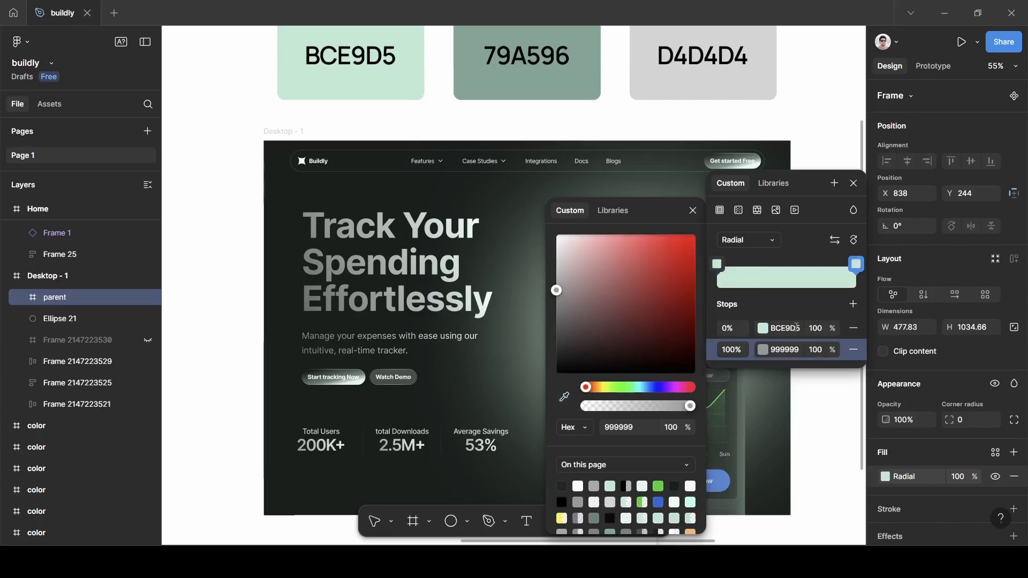
left_click(817, 351)
type("0")
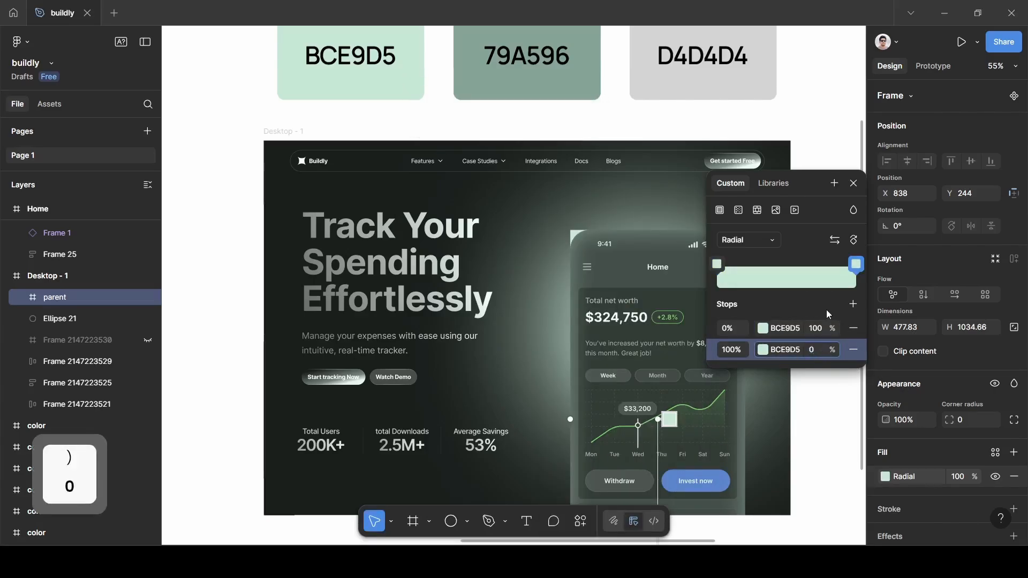
left_click(853, 183)
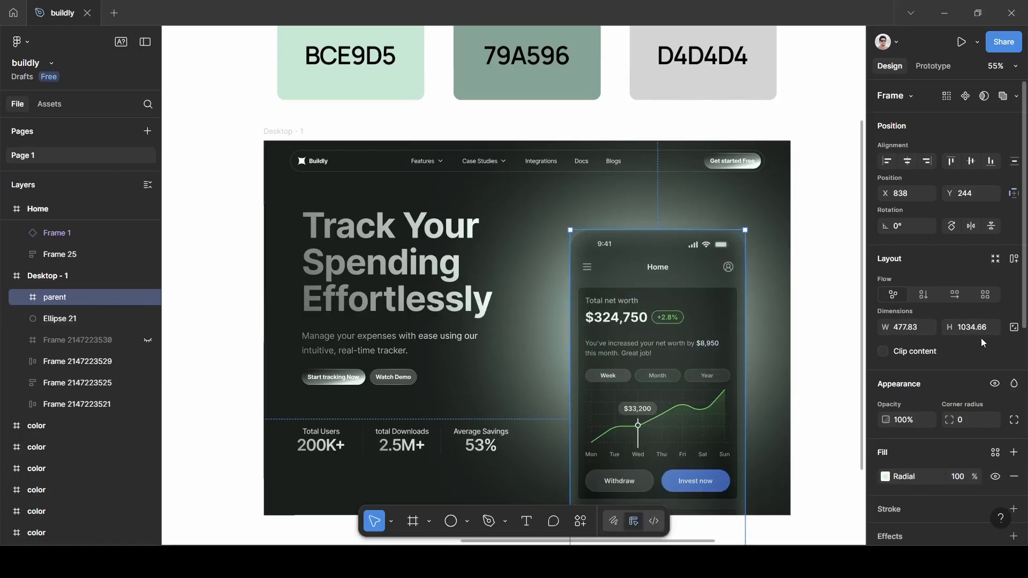
- Set the parent frame's corner radius to 52
key("BackSpace")
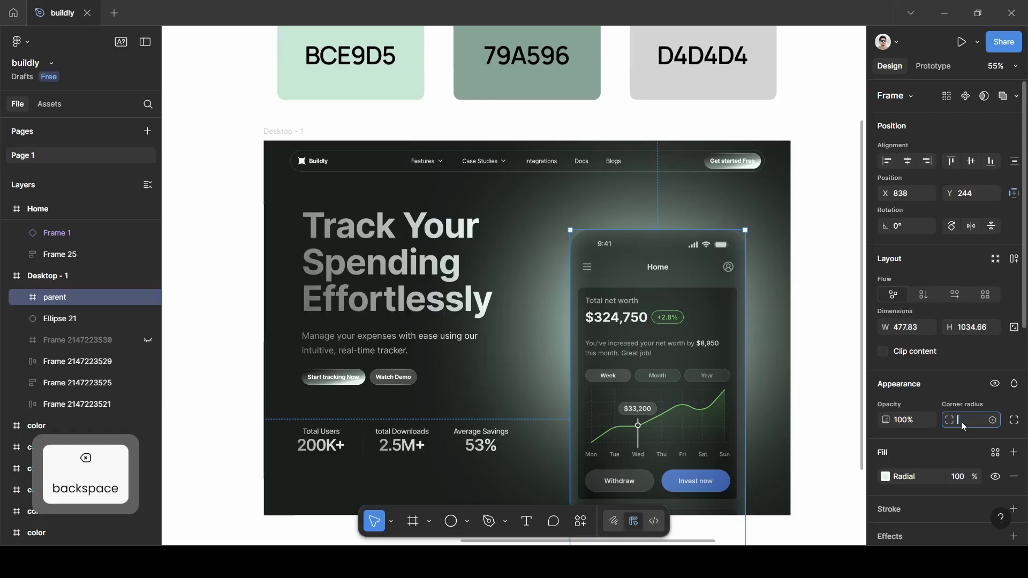
type("52")
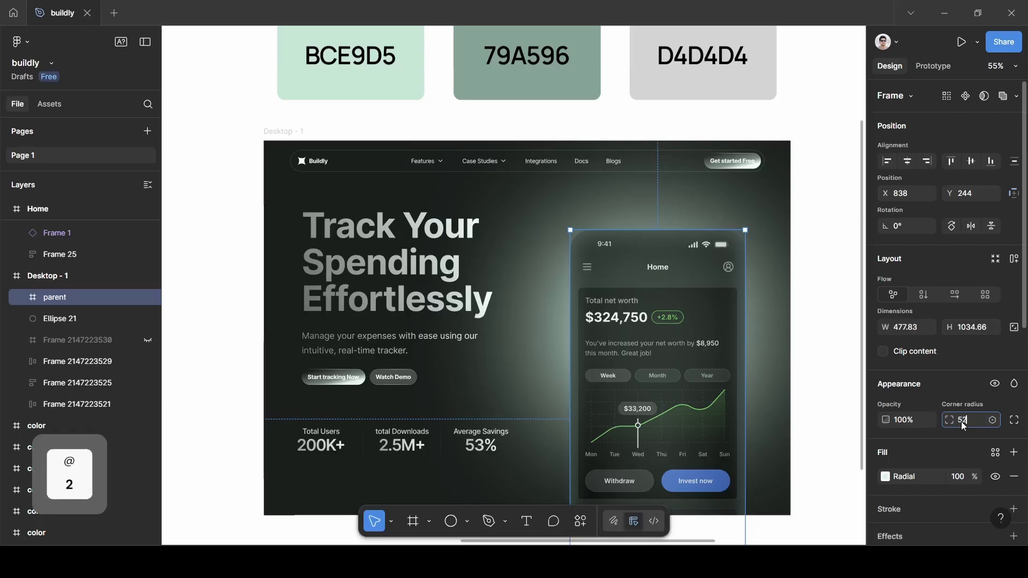
left_click(952, 381)
scroll(727, 301, "down", 1)
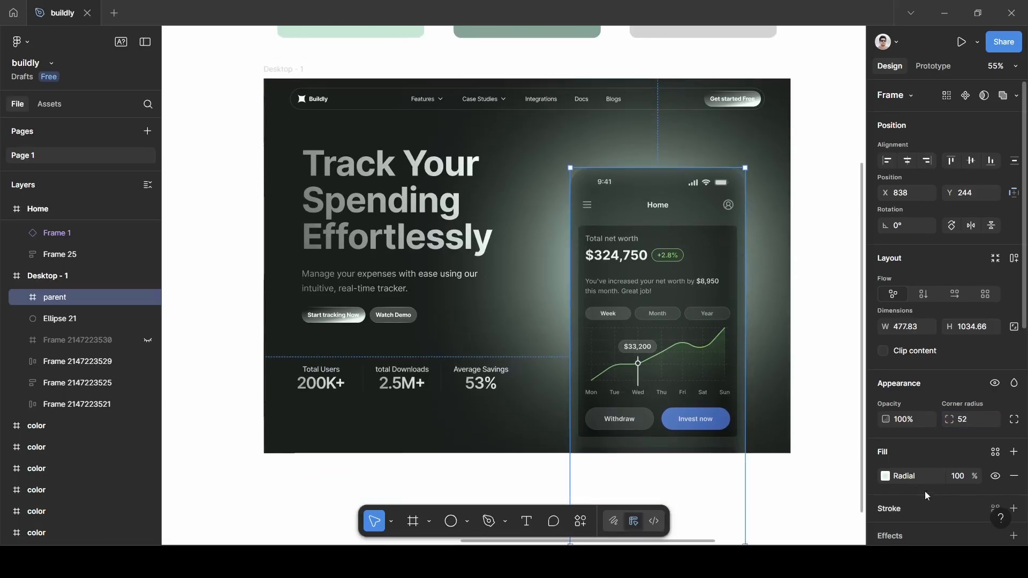
- Move the radial gradient's center to the phone's upper right edge and end it near the Week button at the phone's left side
left_click(885, 476)
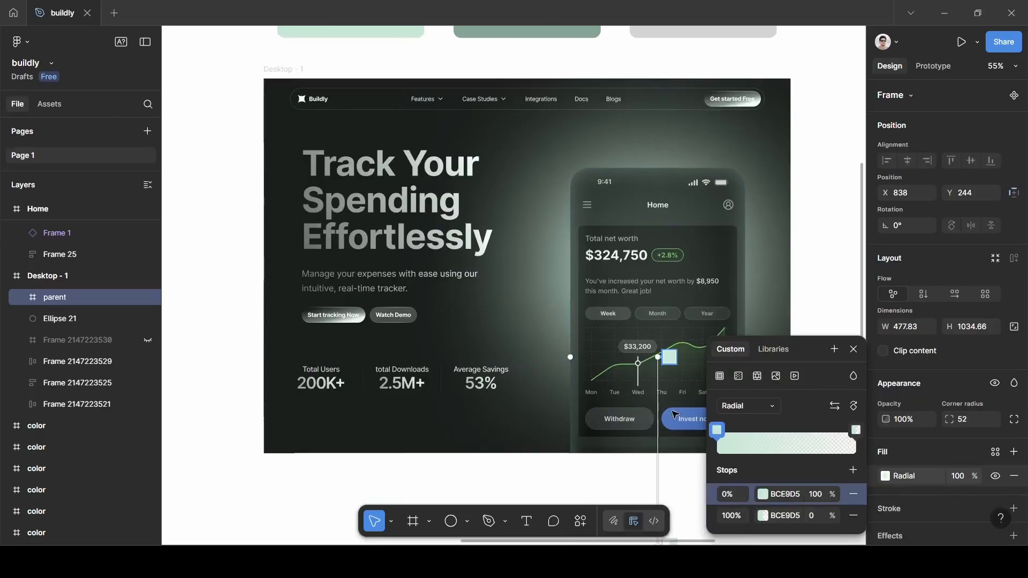
scroll(665, 368, "right", 3)
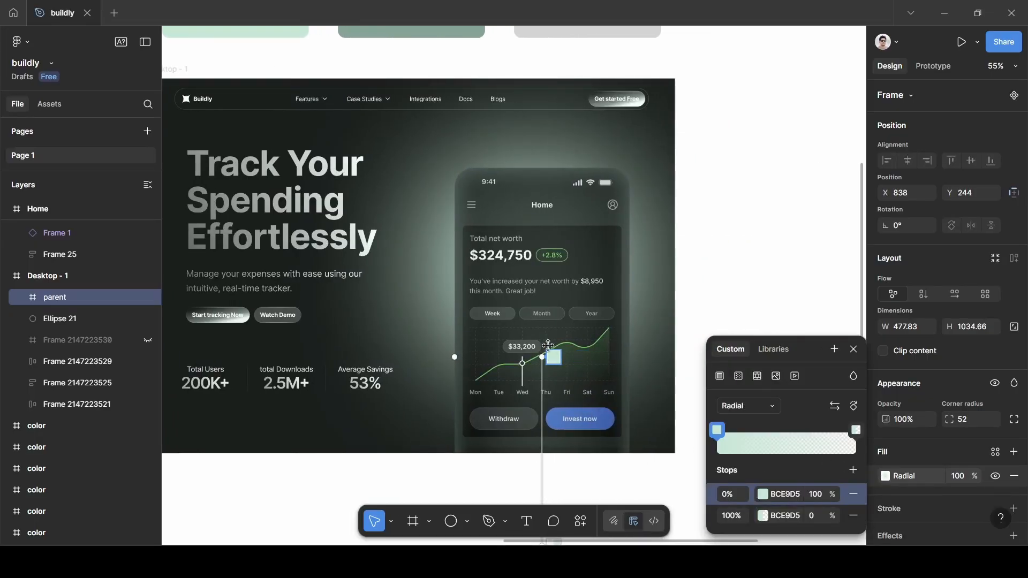
left_click_drag(542, 358, 629, 237)
scroll(716, 288, "down", 1)
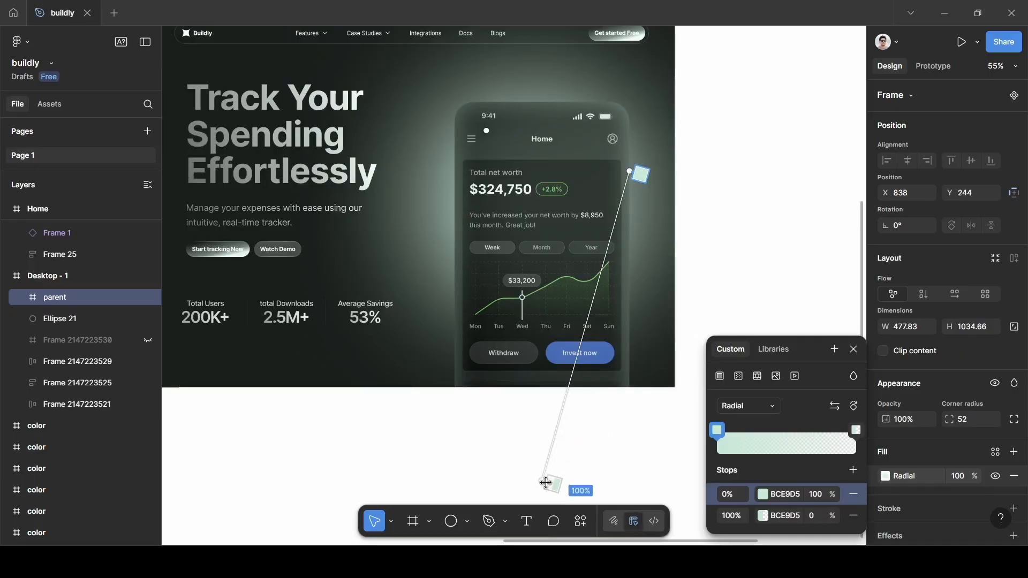
left_click_drag(542, 480, 474, 233)
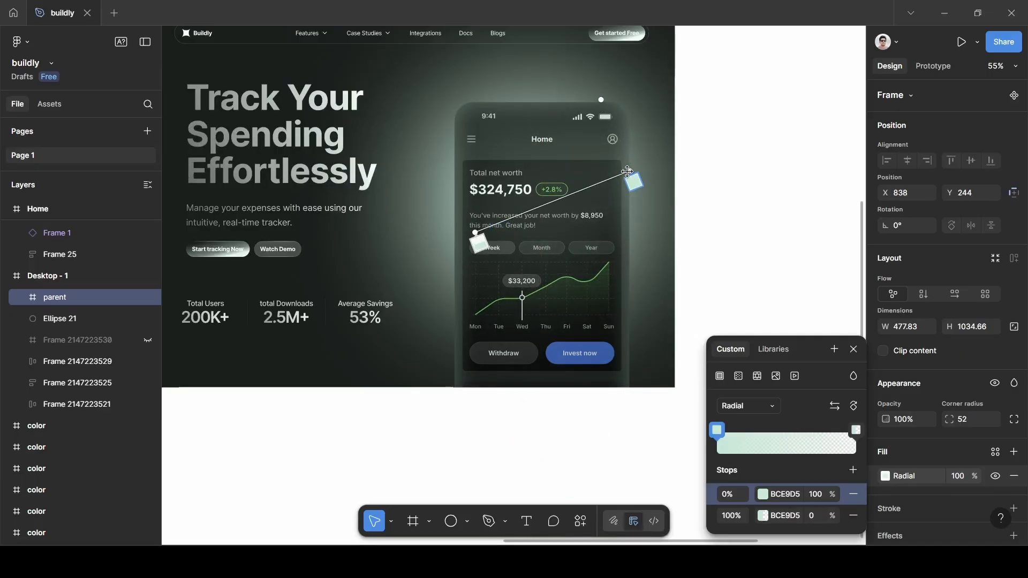
left_click_drag(629, 170, 626, 155)
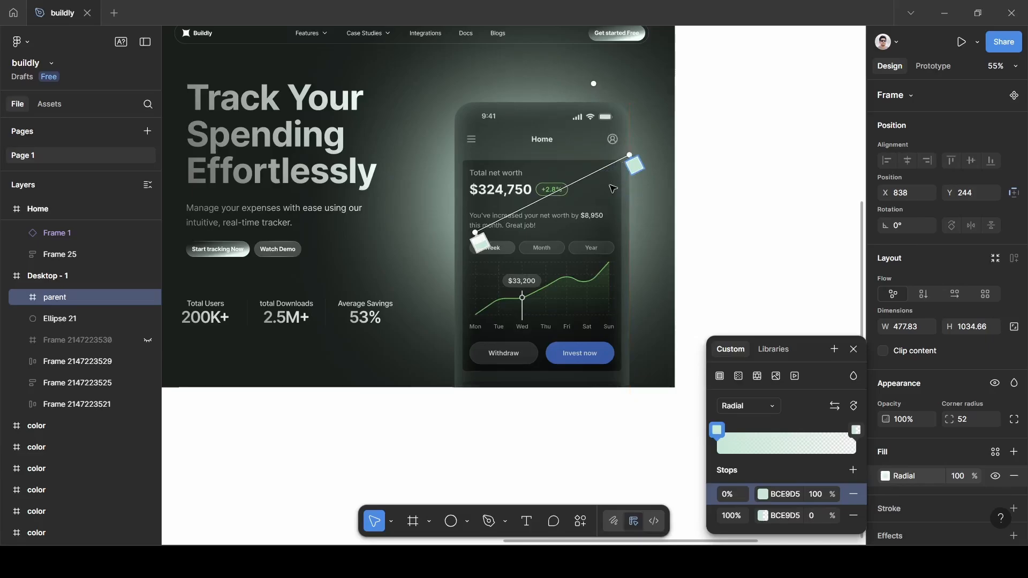
scroll(612, 179, "up", 5)
scroll(615, 188, "up", 3)
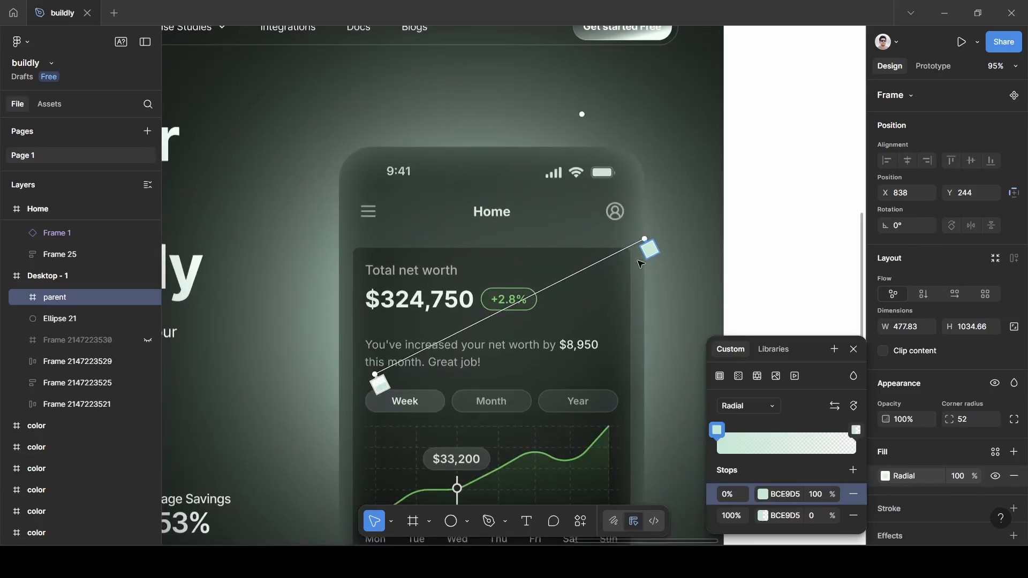
left_click(853, 349)
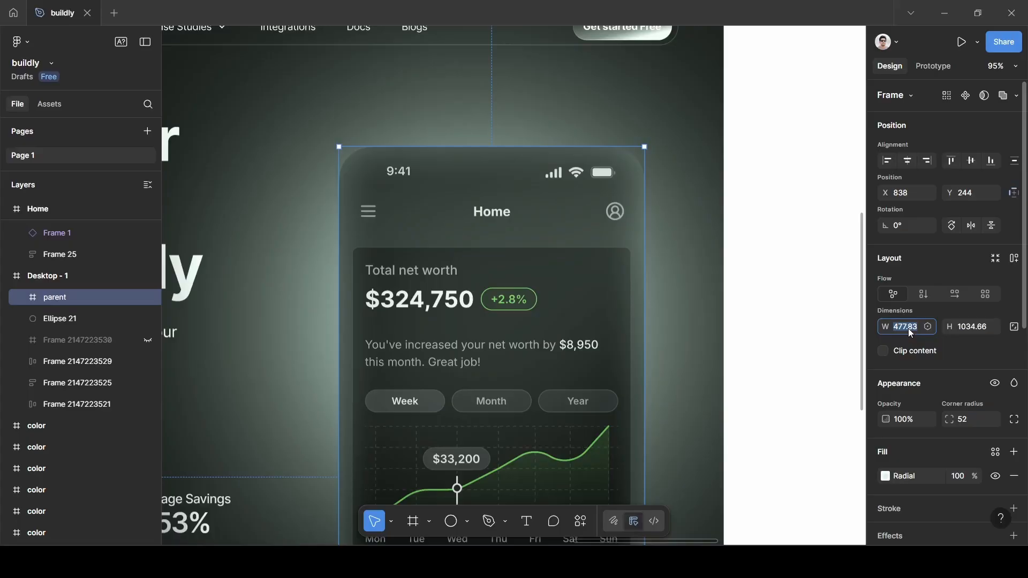
- Resize the parent frame to 479 wide and 1035 high so its gradient shows as a thin rim
key("BackSpace")
type("4")
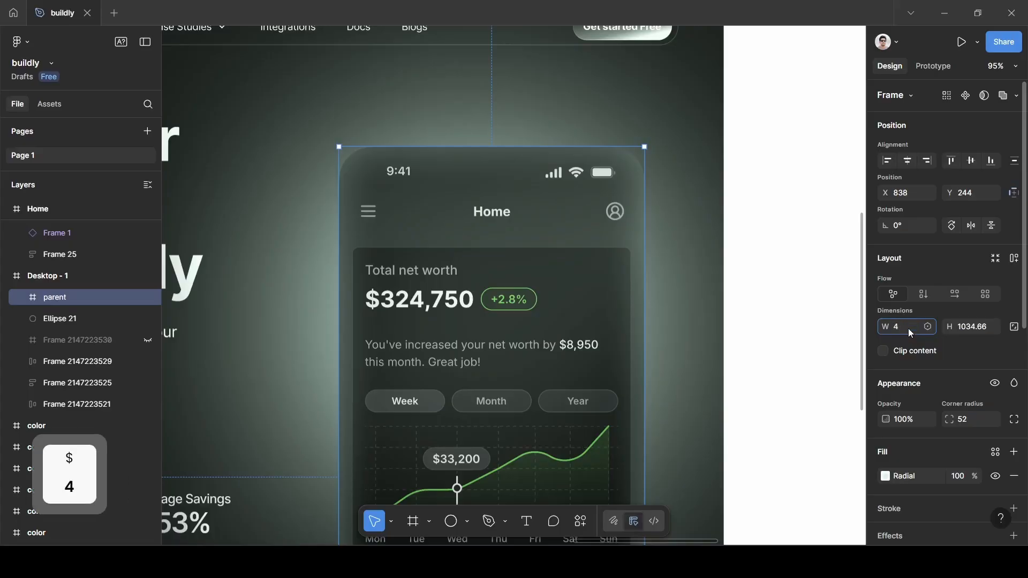
type("79")
key("Return")
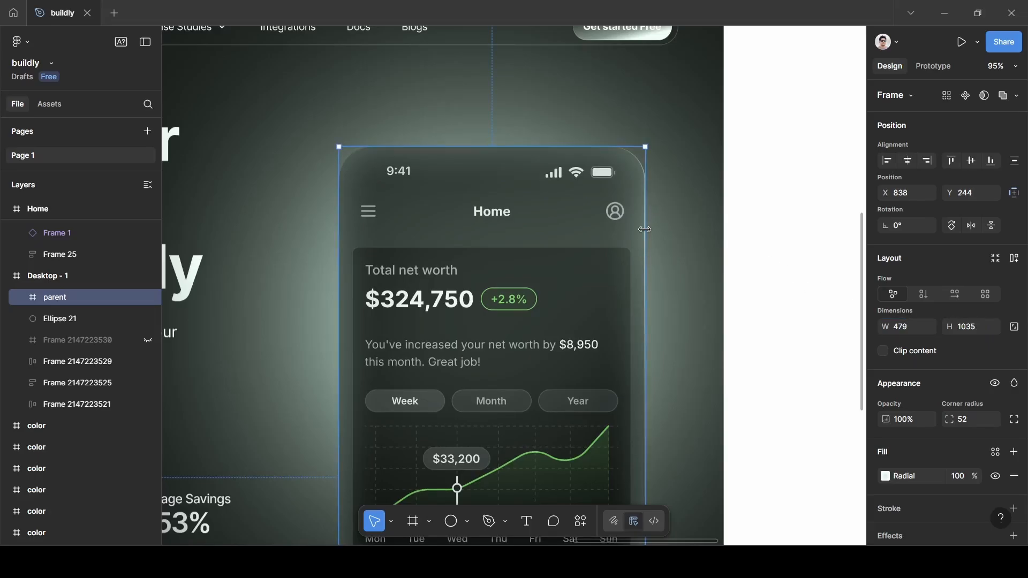
left_click(886, 476)
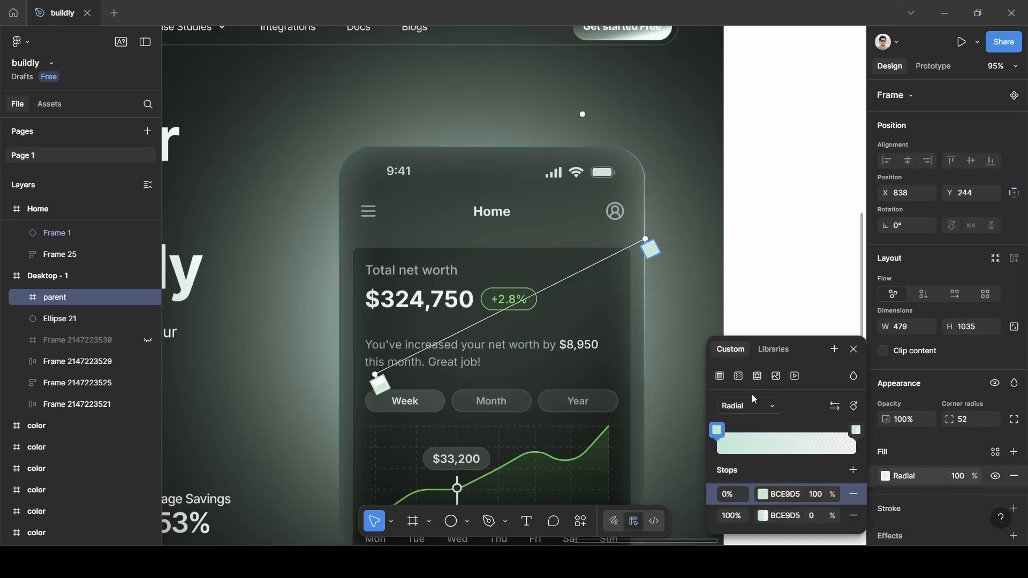
scroll(704, 382, "up", 5)
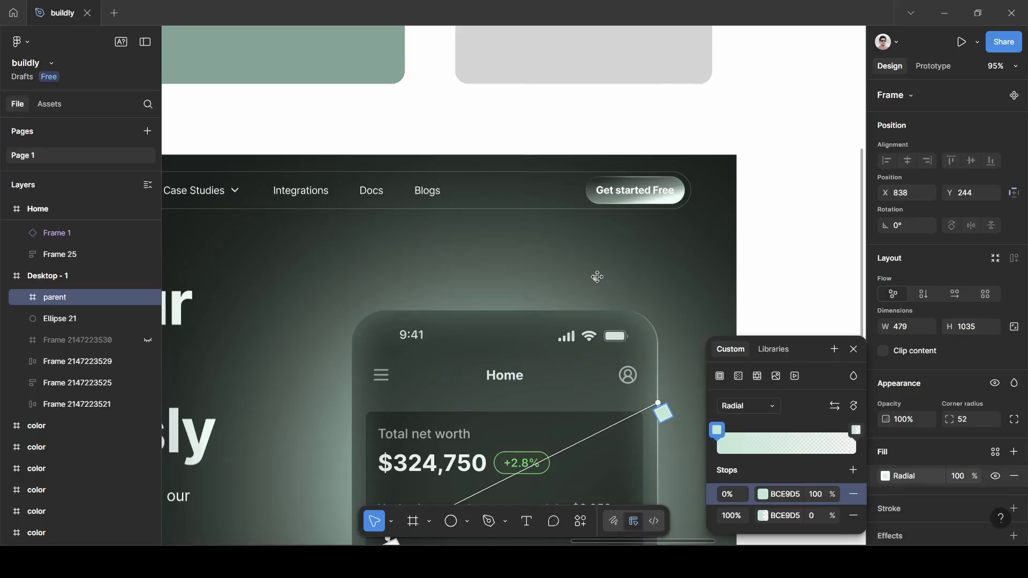
left_click_drag(594, 275, 422, 39)
scroll(687, 402, "down", 5)
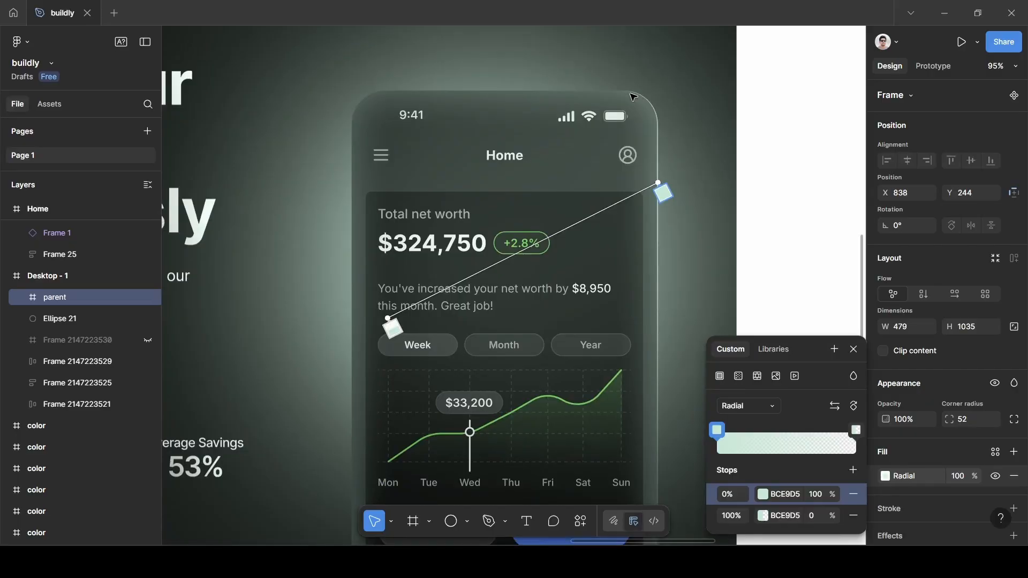
left_click(852, 351)
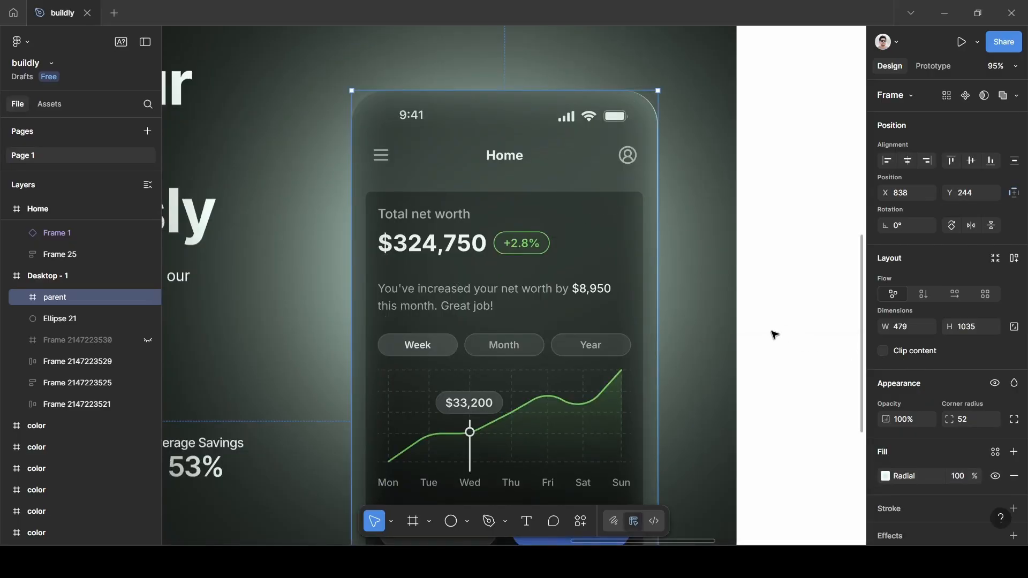
scroll(614, 281, "down", 5)
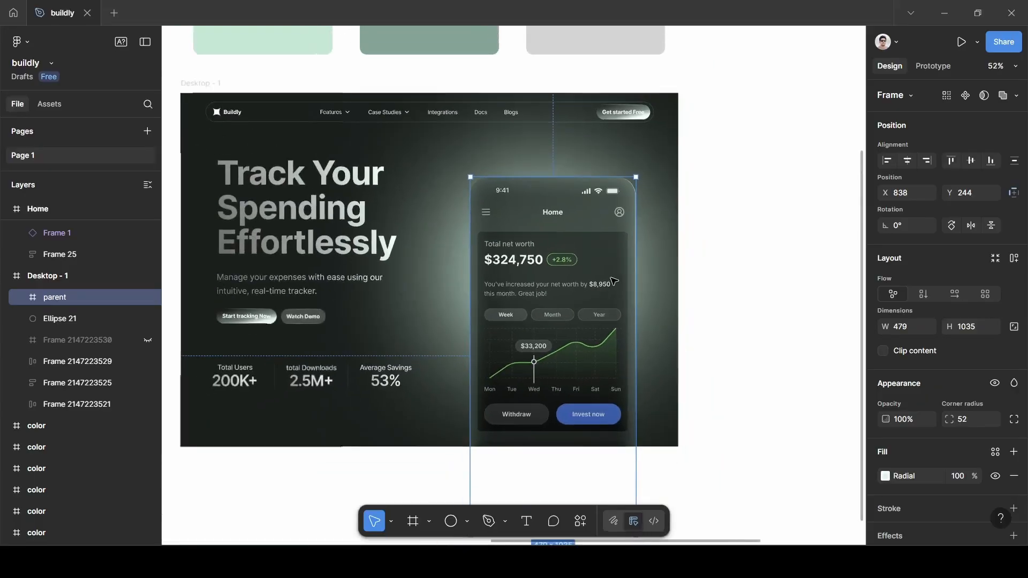
left_click(821, 304)
scroll(827, 311, "up", 2)
scroll(827, 311, "left", 1)
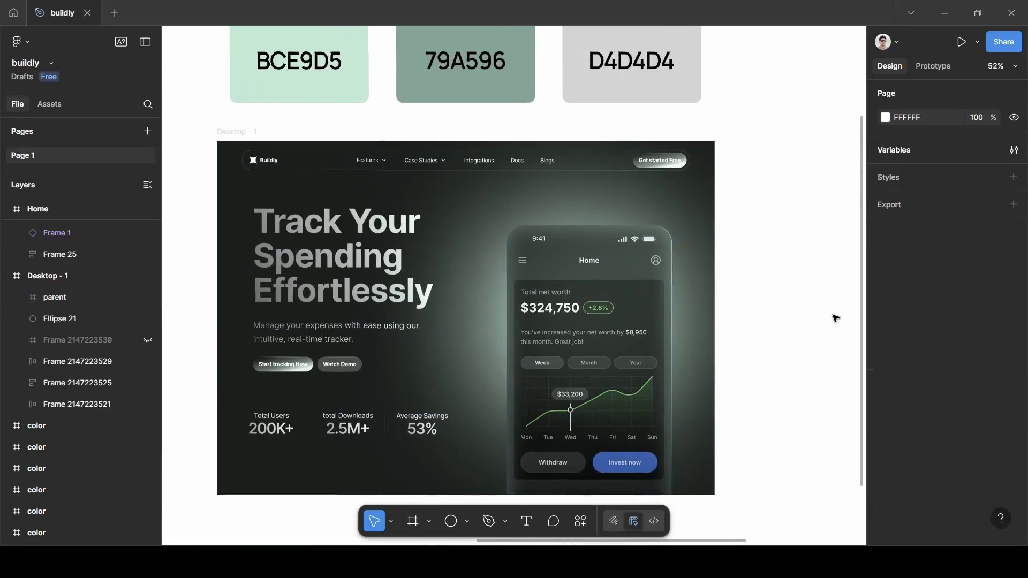
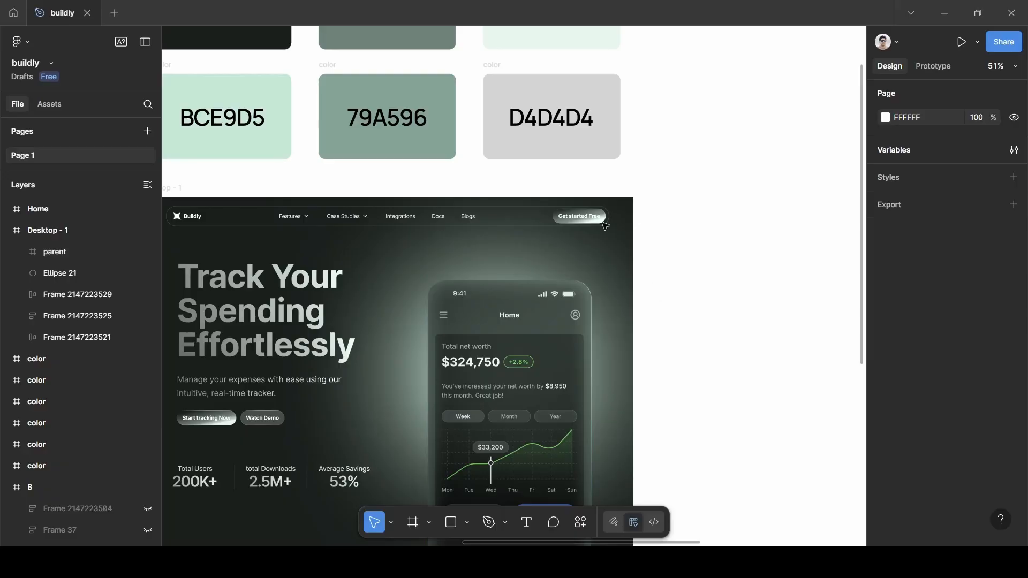
- Draw a rectangle on the empty canvas beside the Desktop - 1 frame and size it 196 wide by 440 high
scroll(764, 244, "right", 2)
scroll(764, 244, "up", 1)
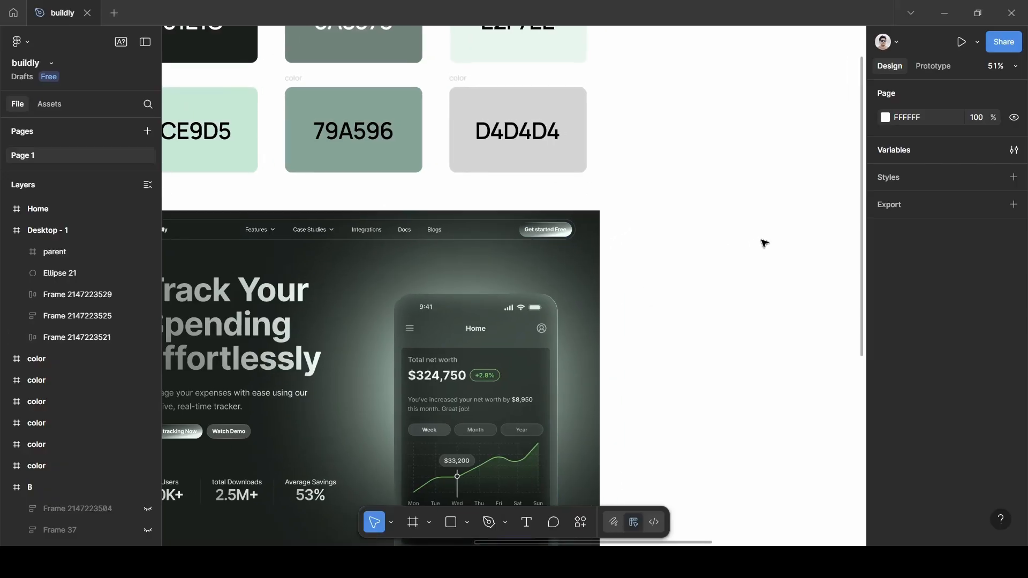
key("r")
left_click_drag(681, 200, 758, 357)
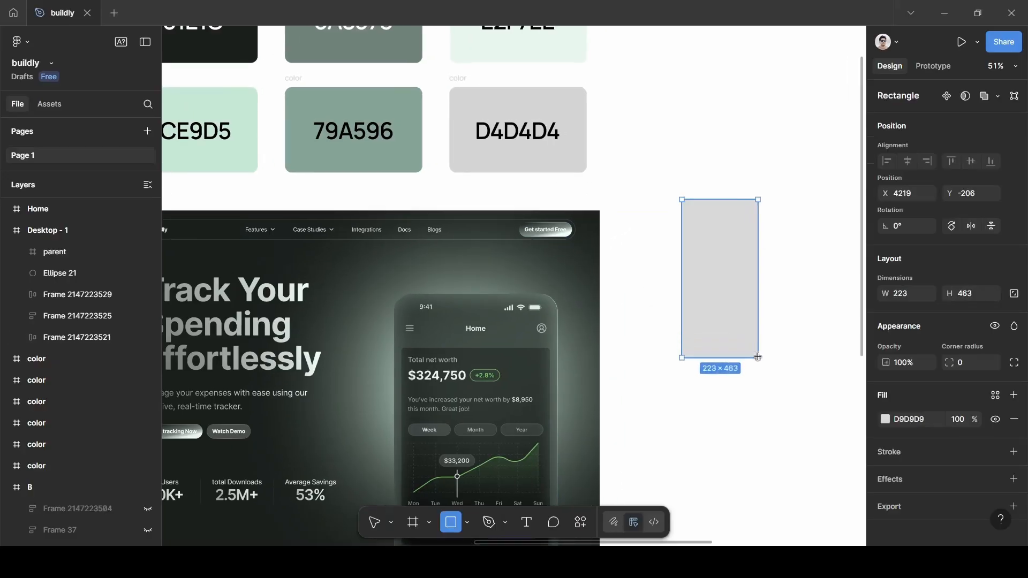
key("BackSpace")
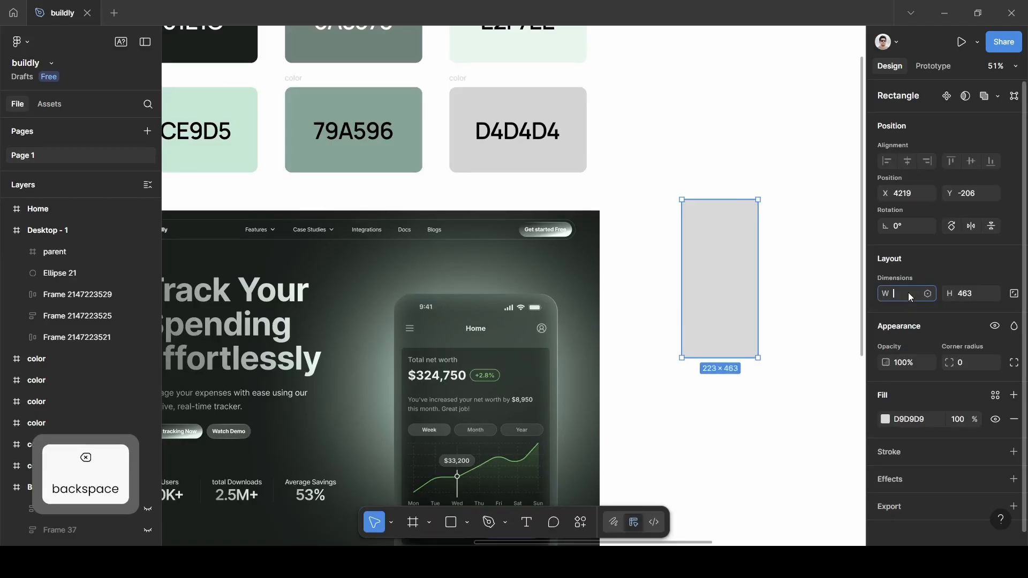
type("196")
left_click(971, 291)
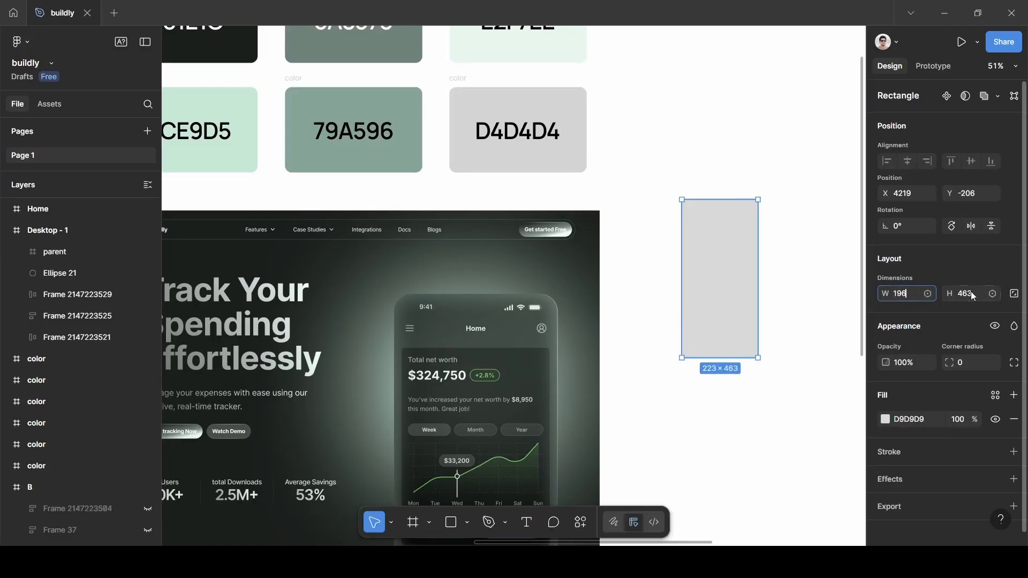
type("440")
key("Return")
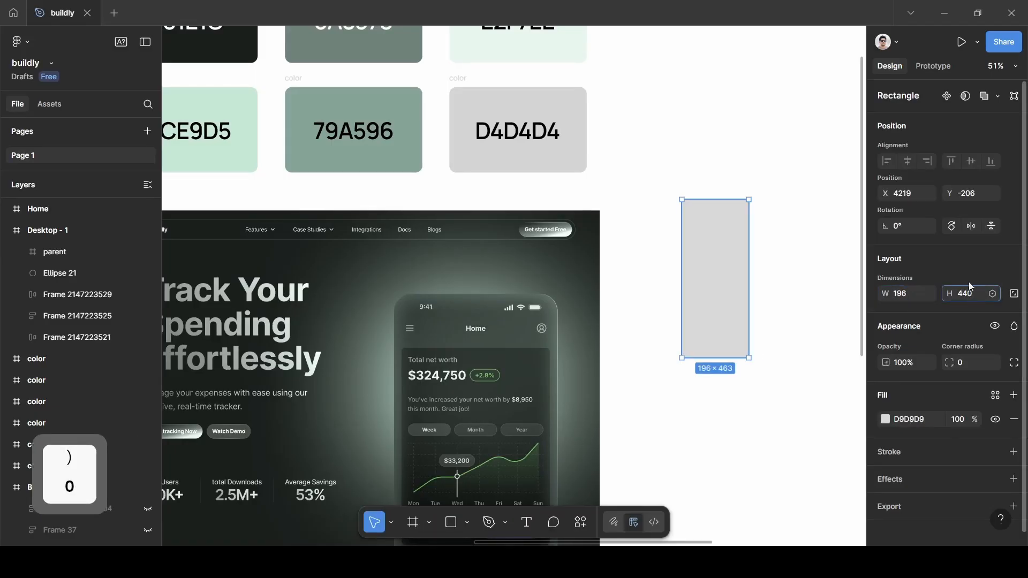
- Give the rectangle a linear gradient fill and color its start stop BCE9D5, sampled from the palette swatch
left_click(886, 420)
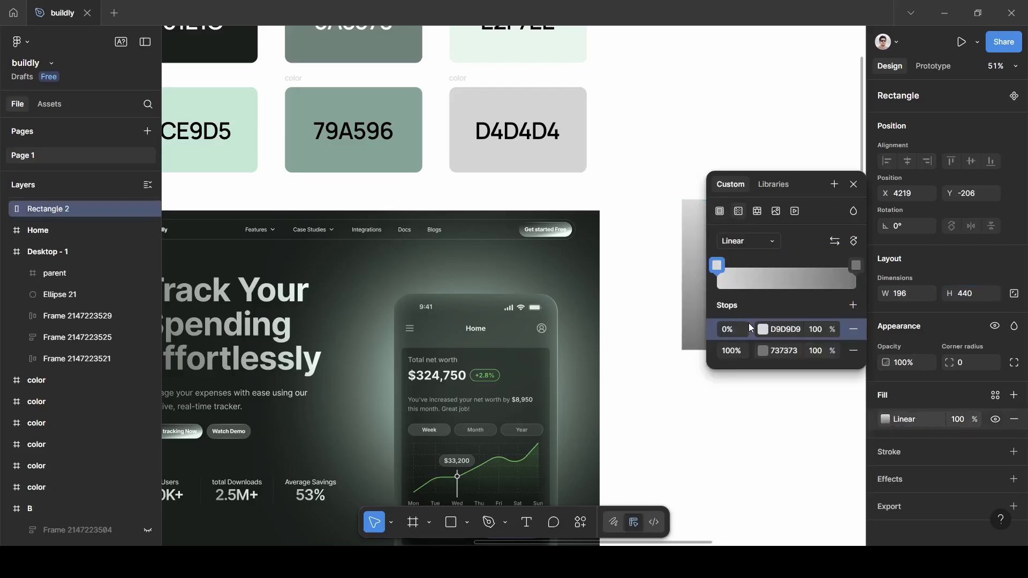
left_click(764, 330)
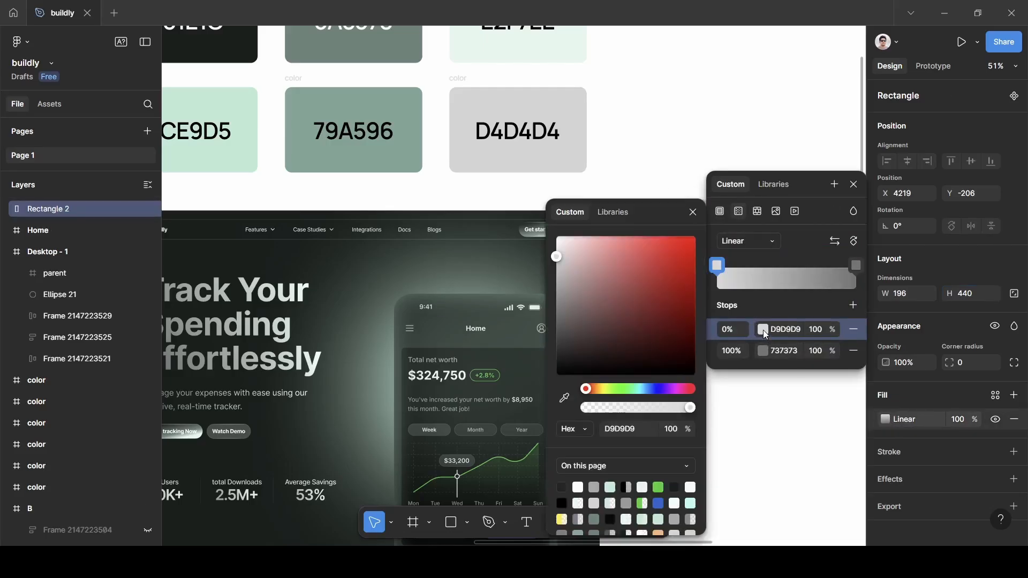
left_click(563, 398)
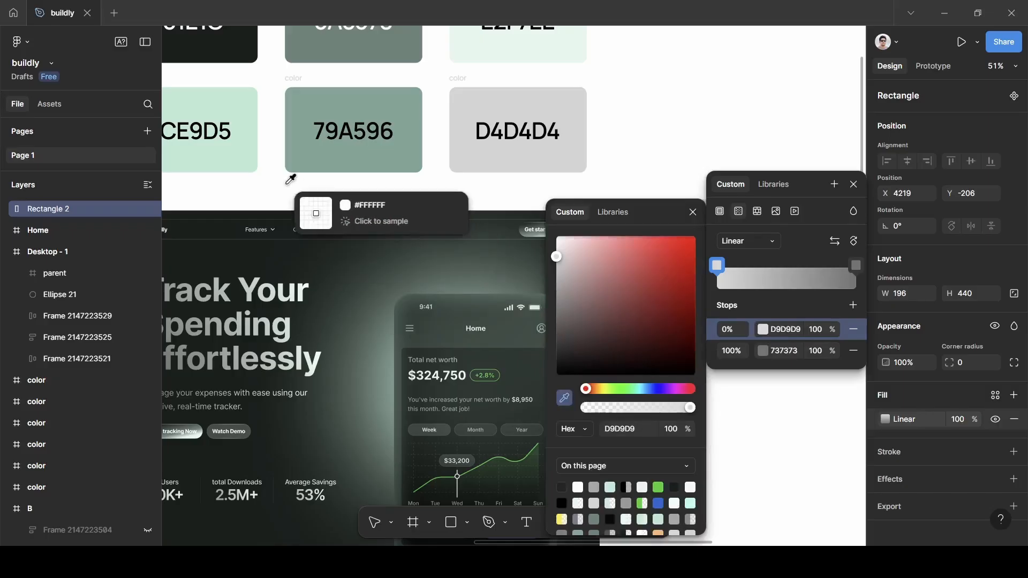
scroll(268, 171, "left", 1)
scroll(267, 171, "up", 1)
left_click(247, 167)
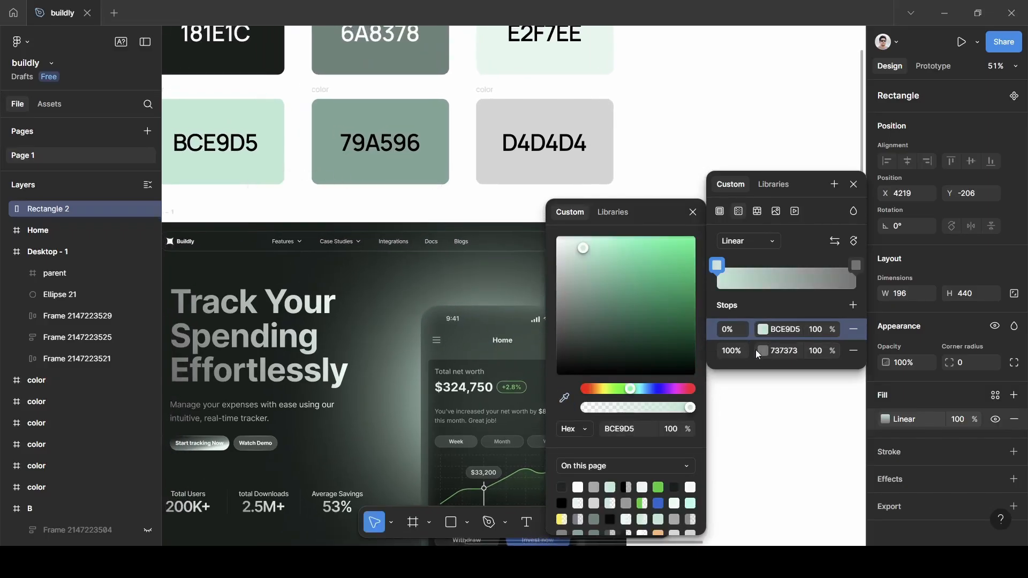
- Color the gradient's end stop BCE9D5 from the palette swatch and set its opacity to 0%
left_click(764, 352)
left_click(564, 398)
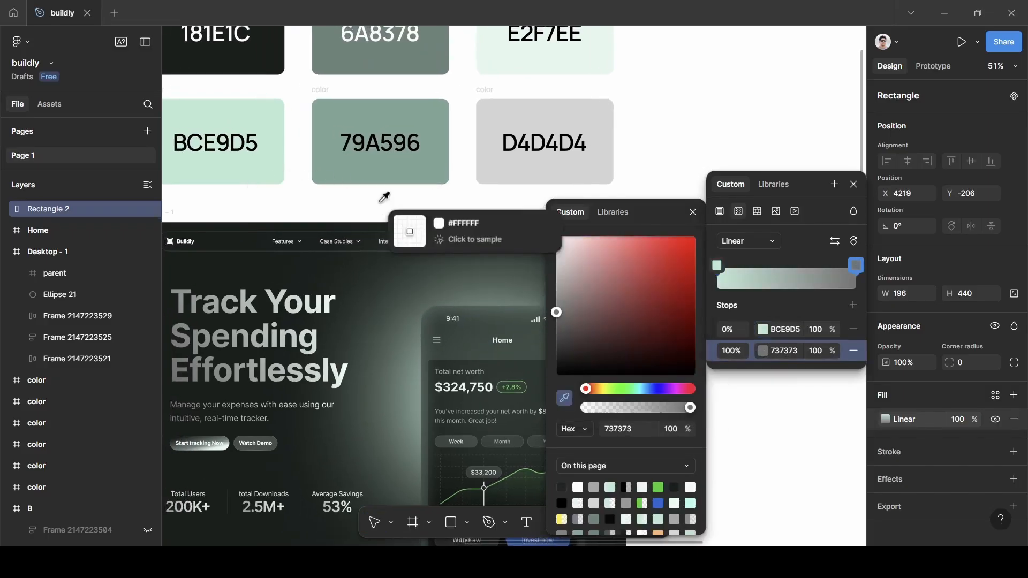
left_click(278, 166)
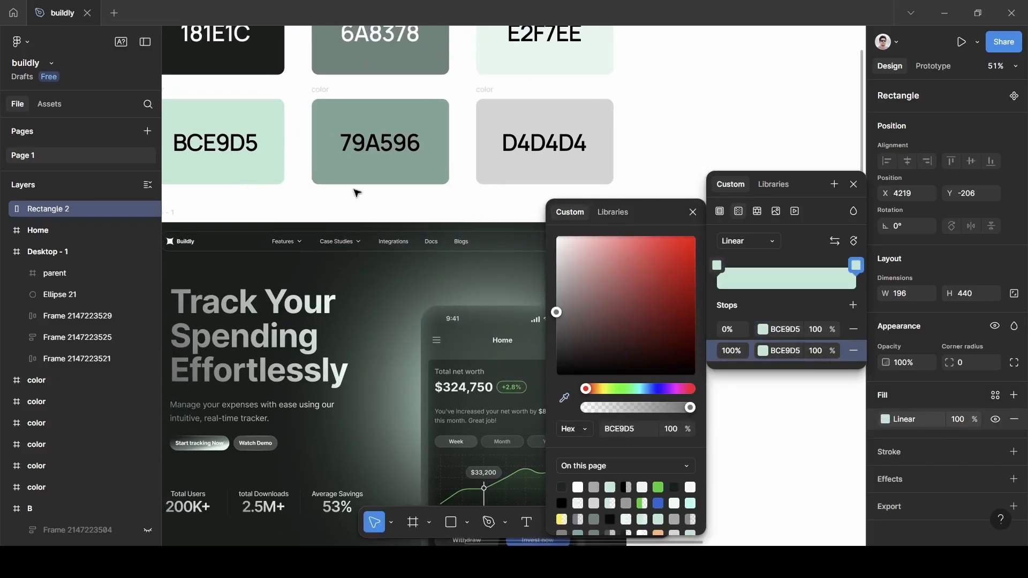
left_click(813, 353)
type("0")
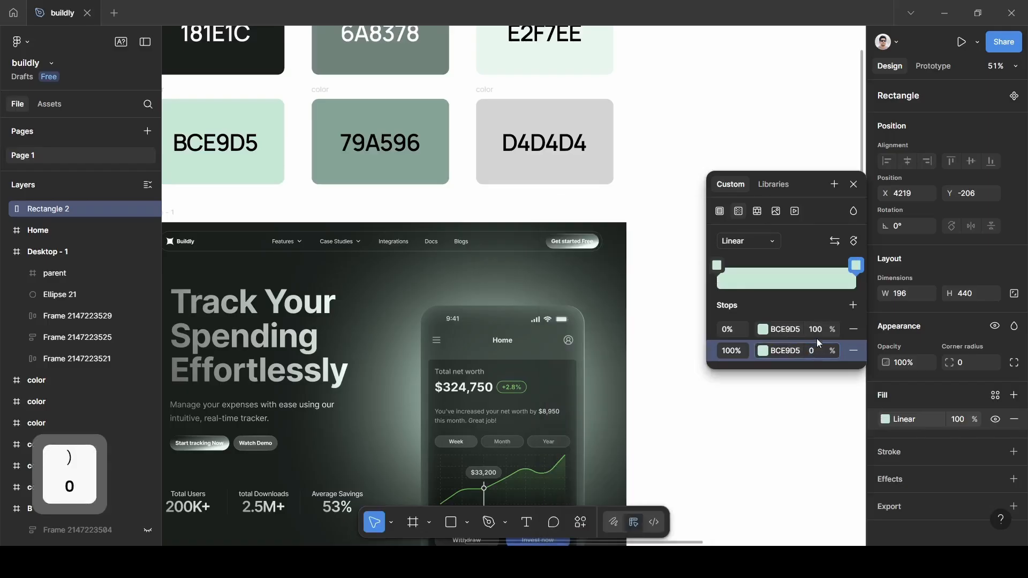
left_click(817, 306)
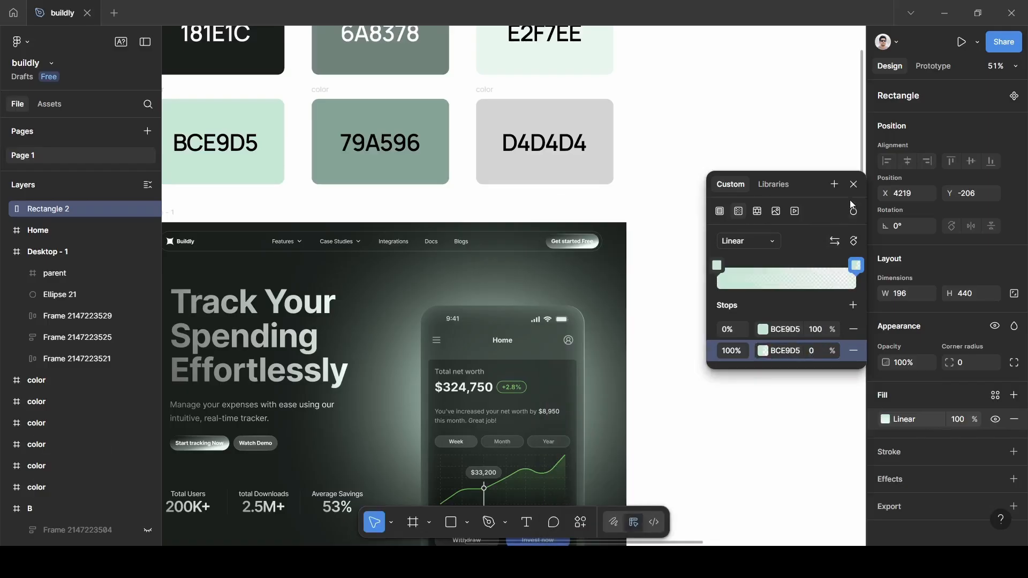
left_click(853, 184)
- Duplicate the gradient rectangle to its right and resize the copy to 170 wide by 410 high
scroll(769, 323, "right", 5)
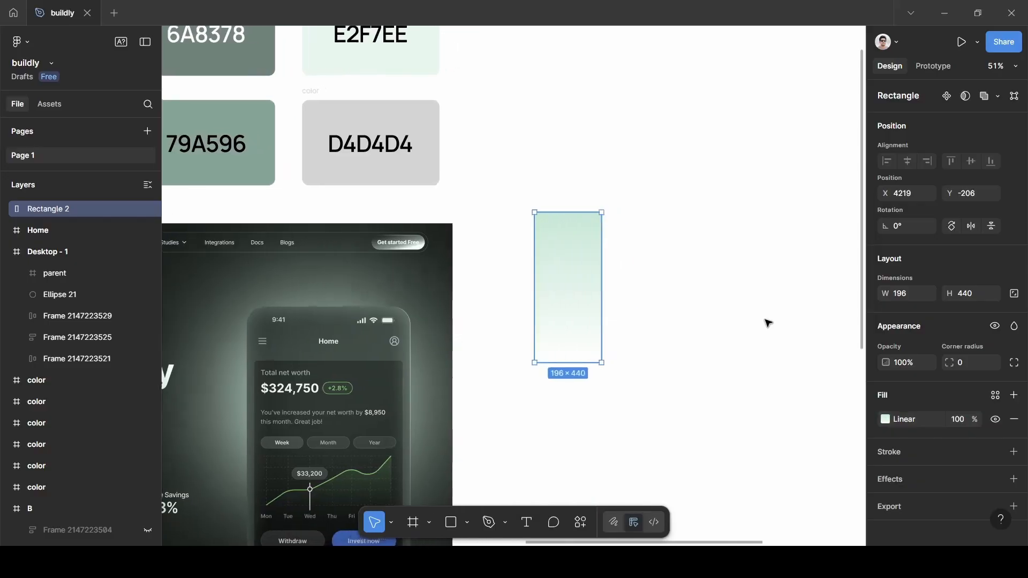
scroll(769, 324, "right", 2)
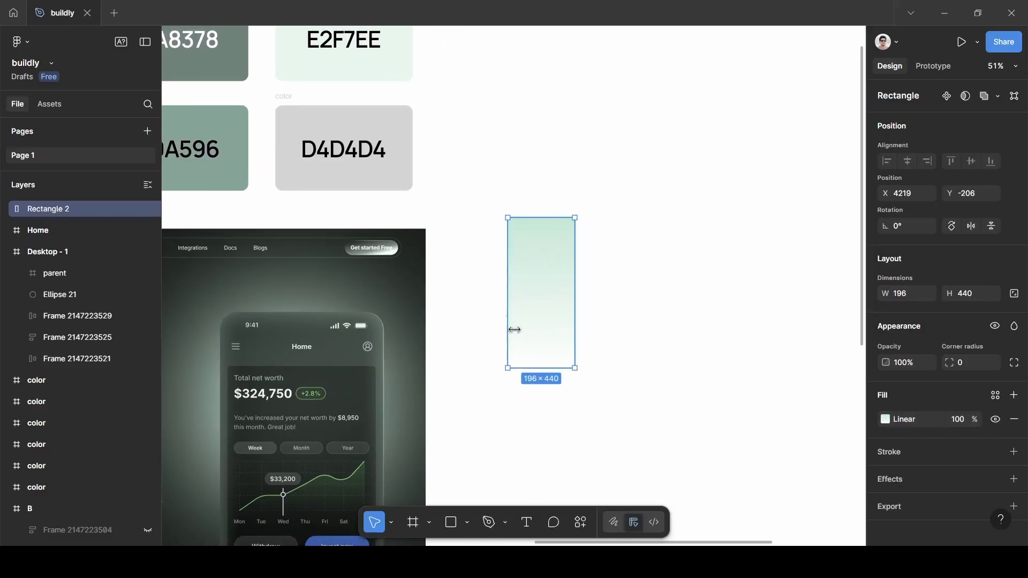
key("alt")
left_click_drag(544, 307, 632, 307)
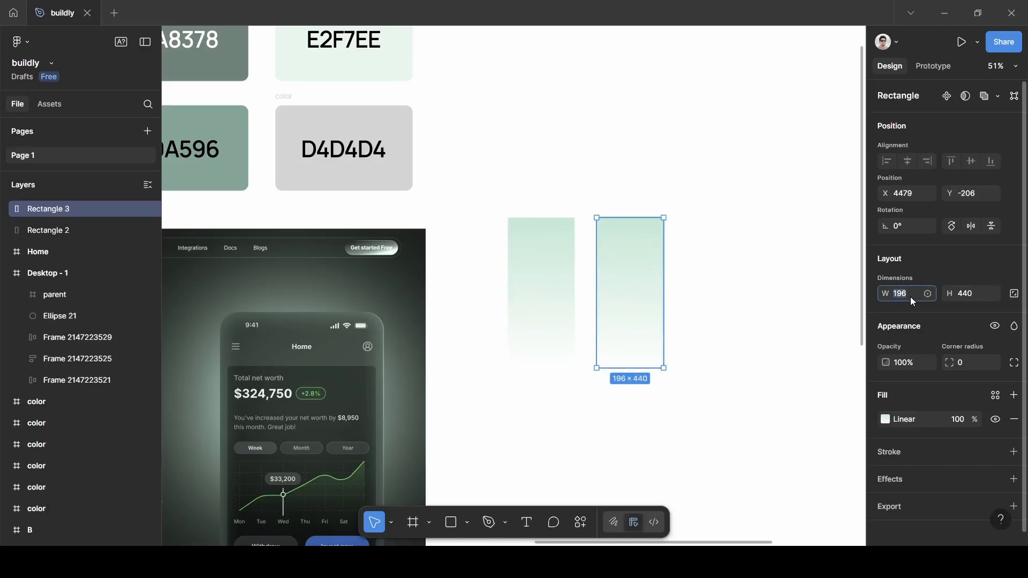
key("BackSpace")
type("170")
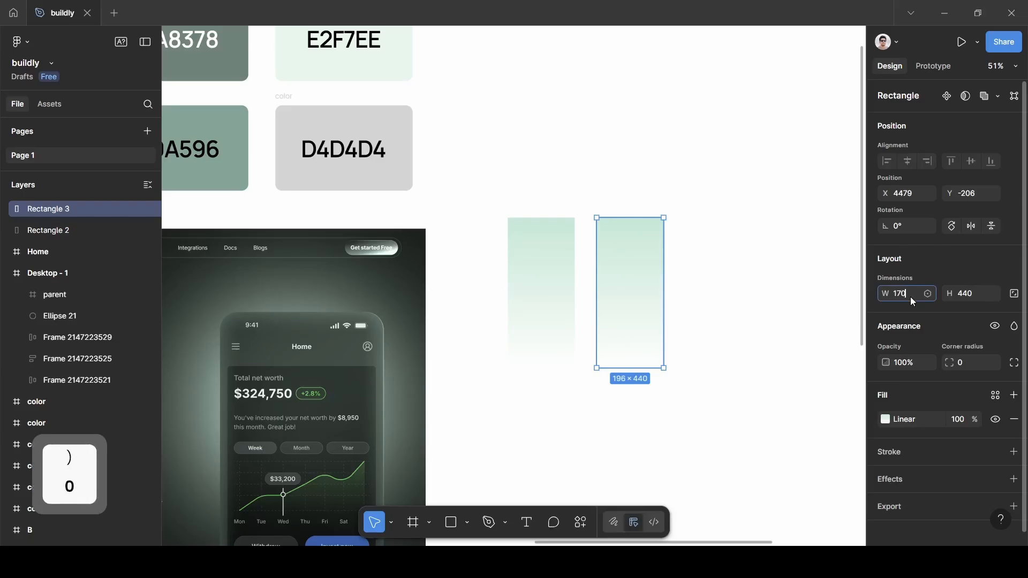
left_click(968, 294)
key("BackSpace")
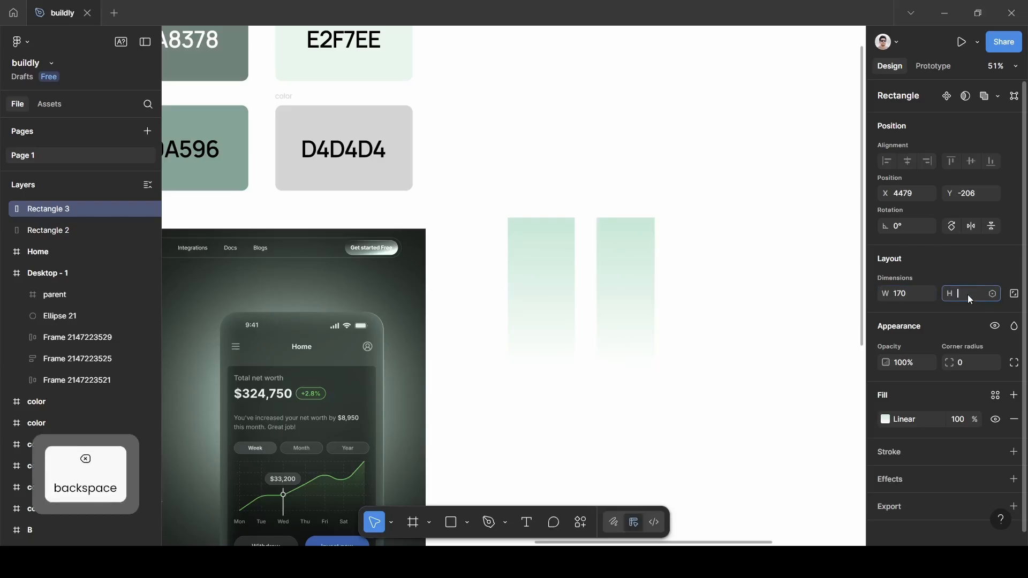
type("41")
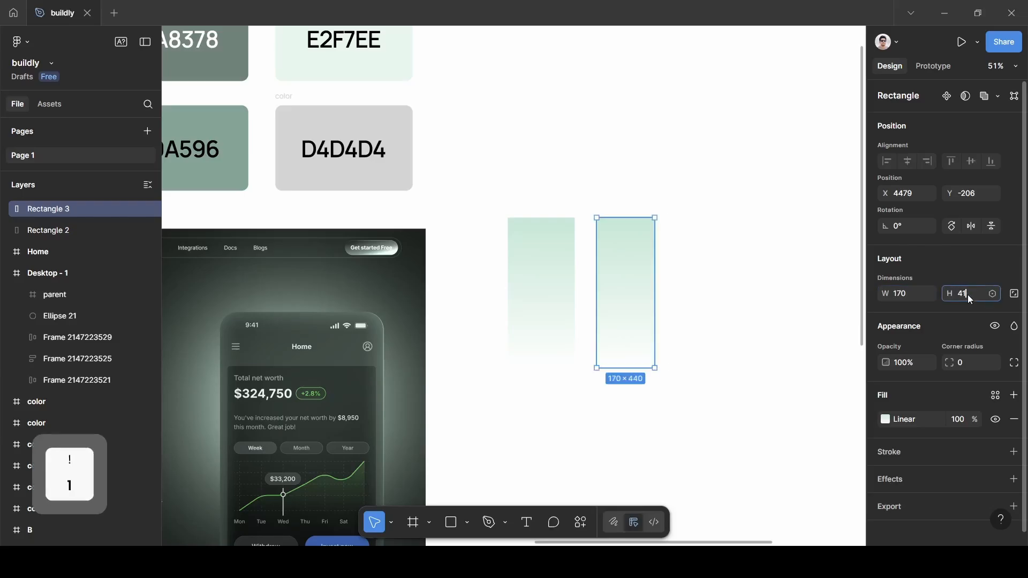
type("0")
left_click(964, 265)
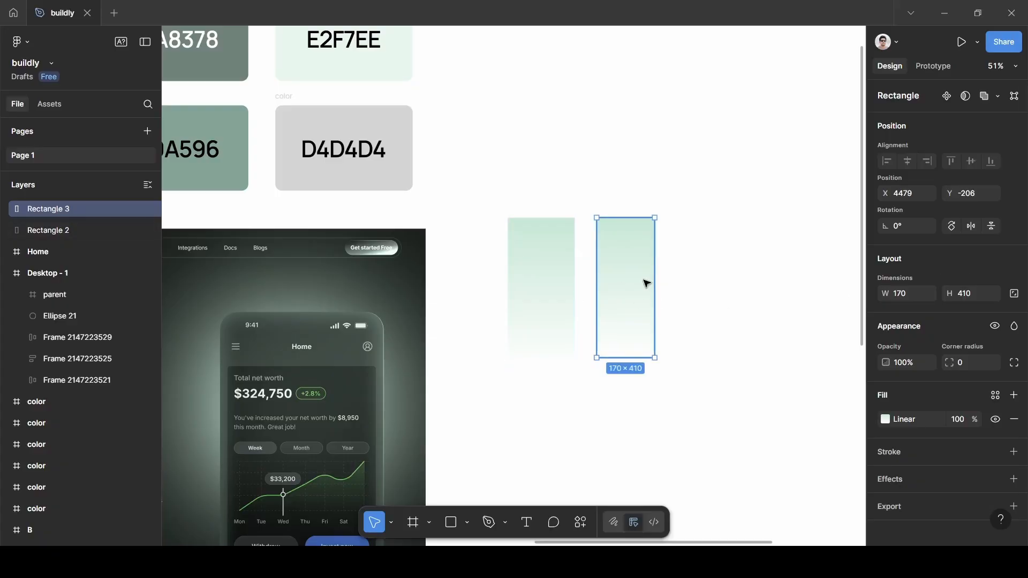
- Duplicate the second rectangle to its right, set the copy's width to 60, and position it at X 4697
left_click_drag(646, 283, 712, 284)
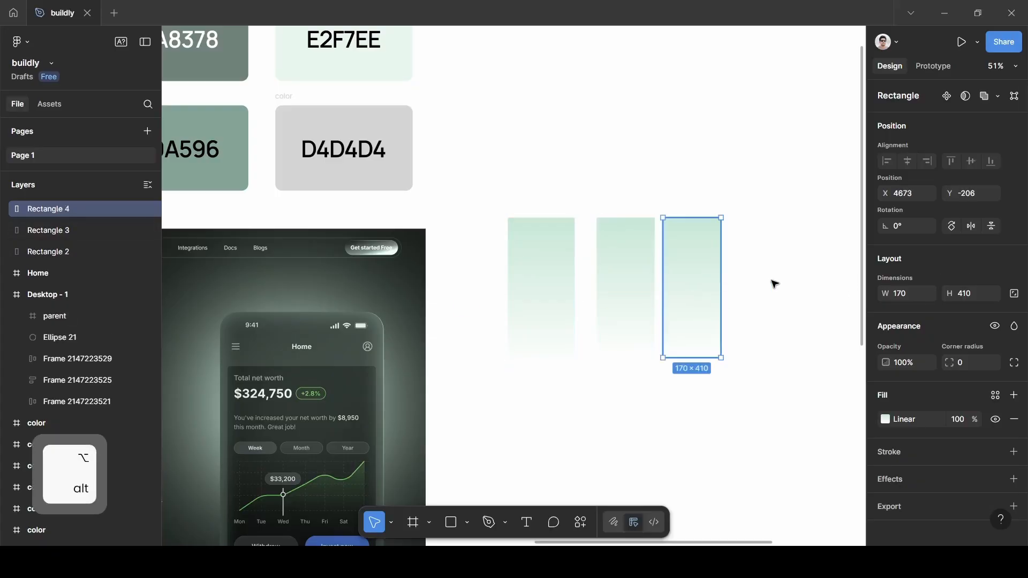
key("BackSpace")
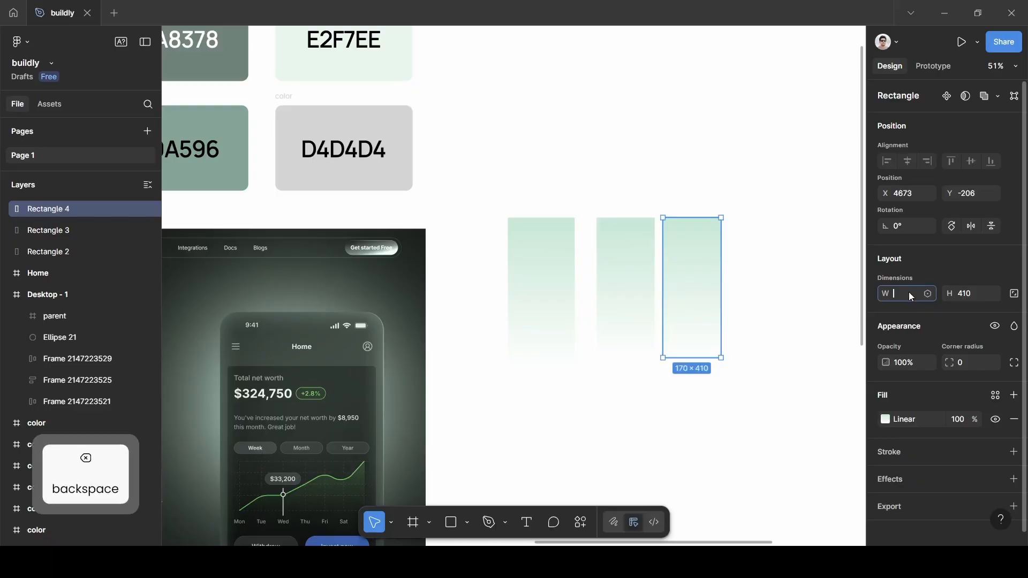
type("60")
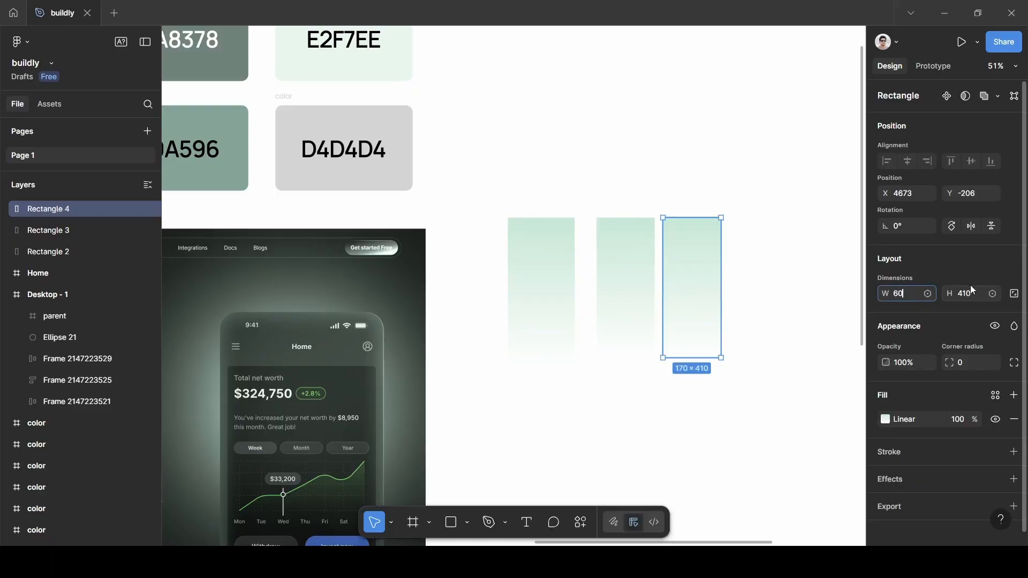
left_click(966, 269)
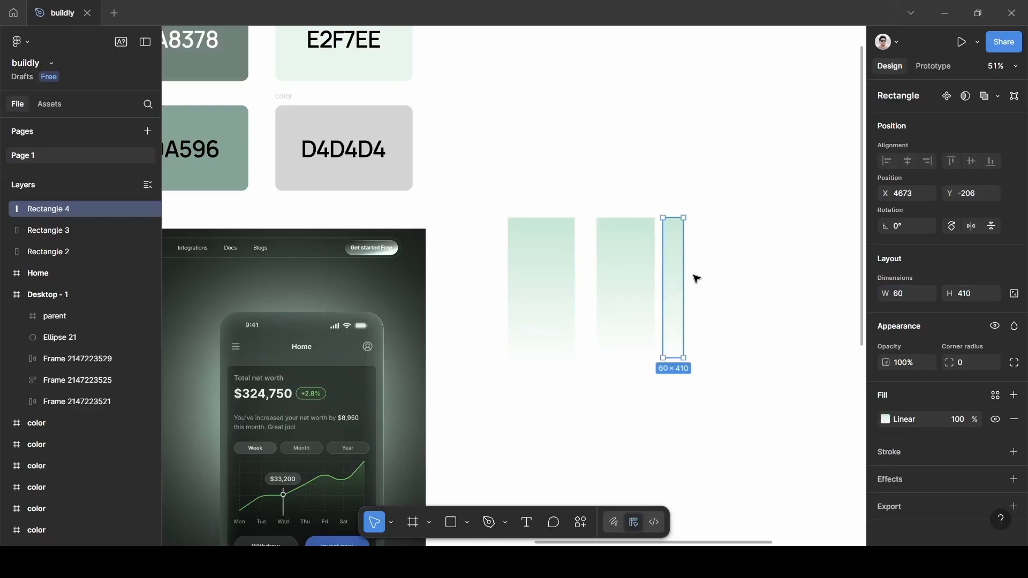
left_click_drag(677, 284, 687, 283)
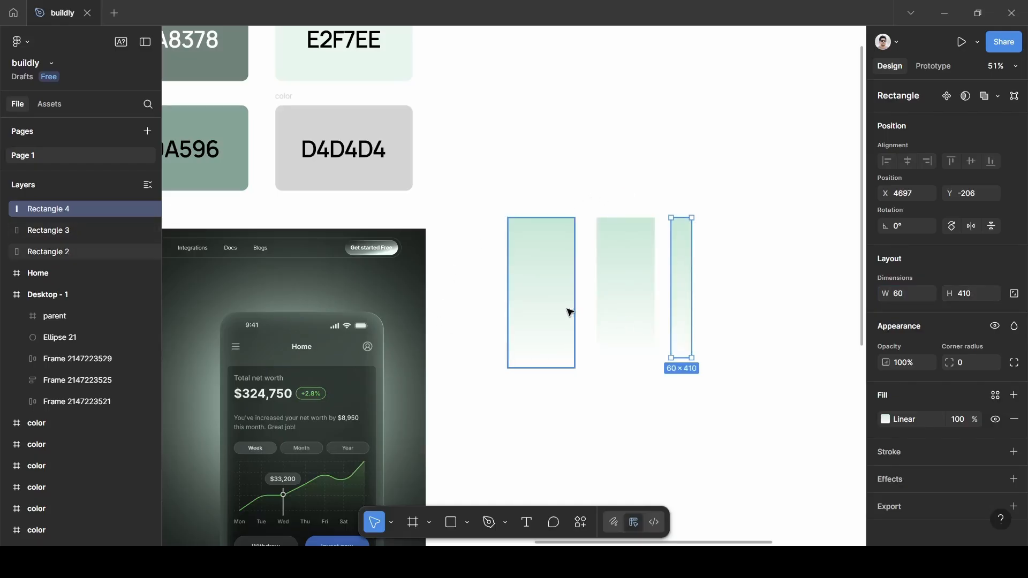
- Taper the 196 × 440 rectangle by moving its top-left point to X 4231.5 and its top-right point to X 4403.5
scroll(562, 309, "up", 5)
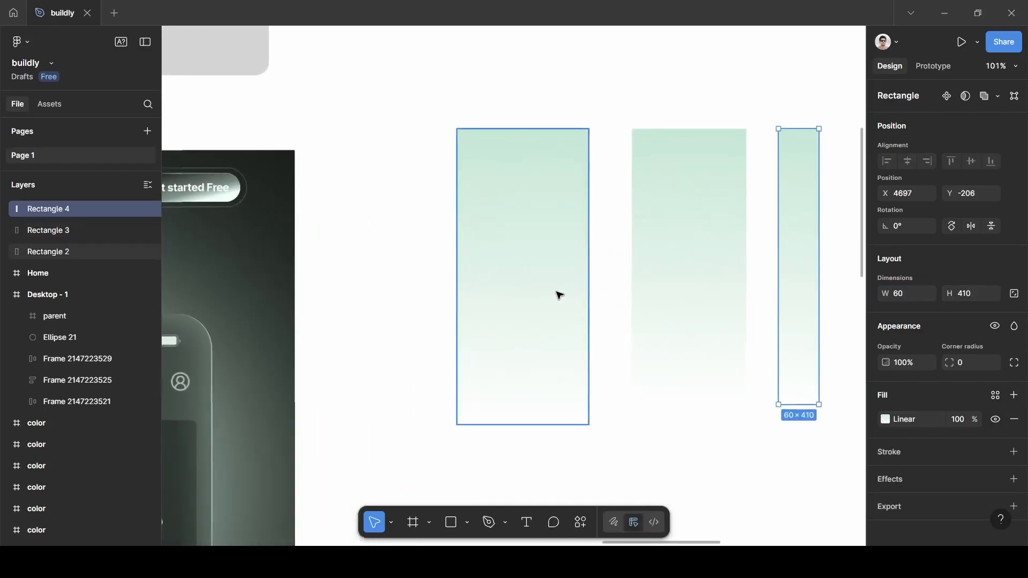
left_click(558, 295)
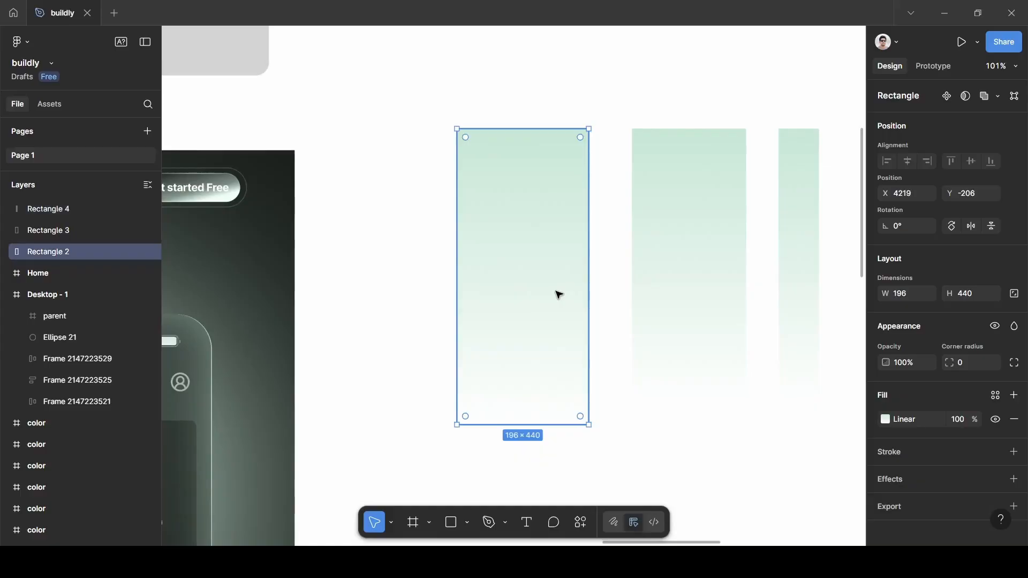
key("Return")
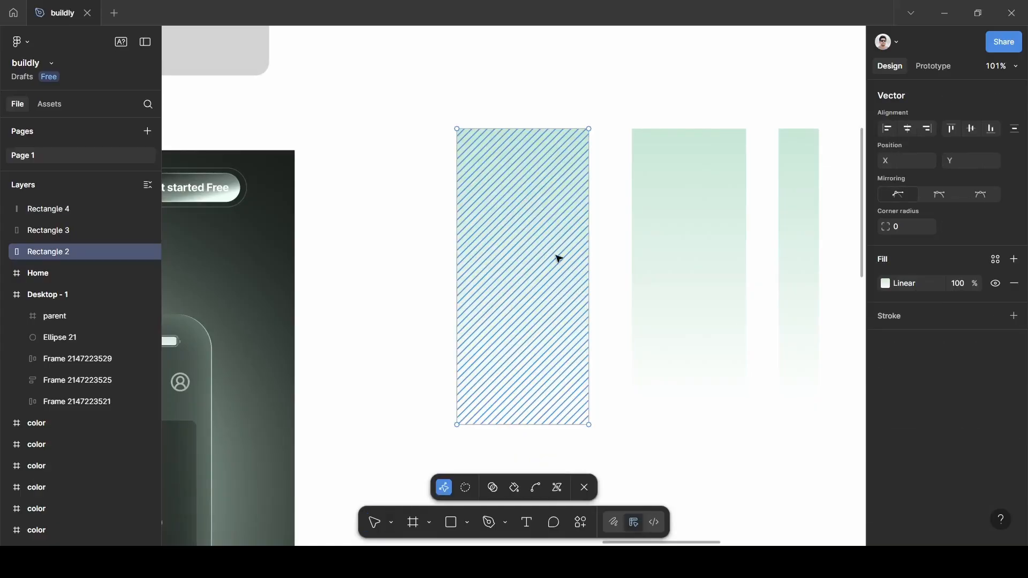
scroll(561, 213, "up", 3)
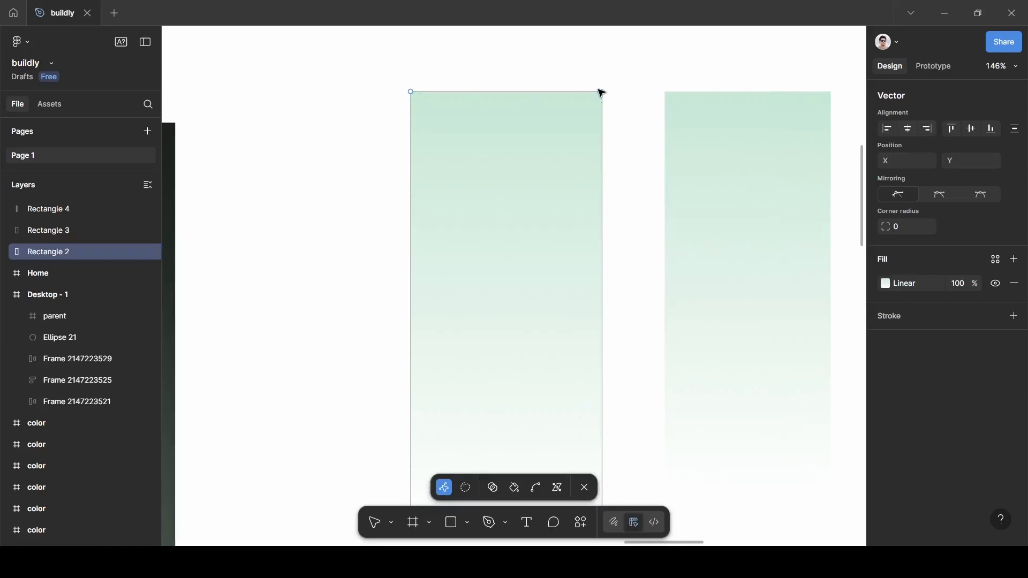
left_click_drag(603, 93, 593, 93)
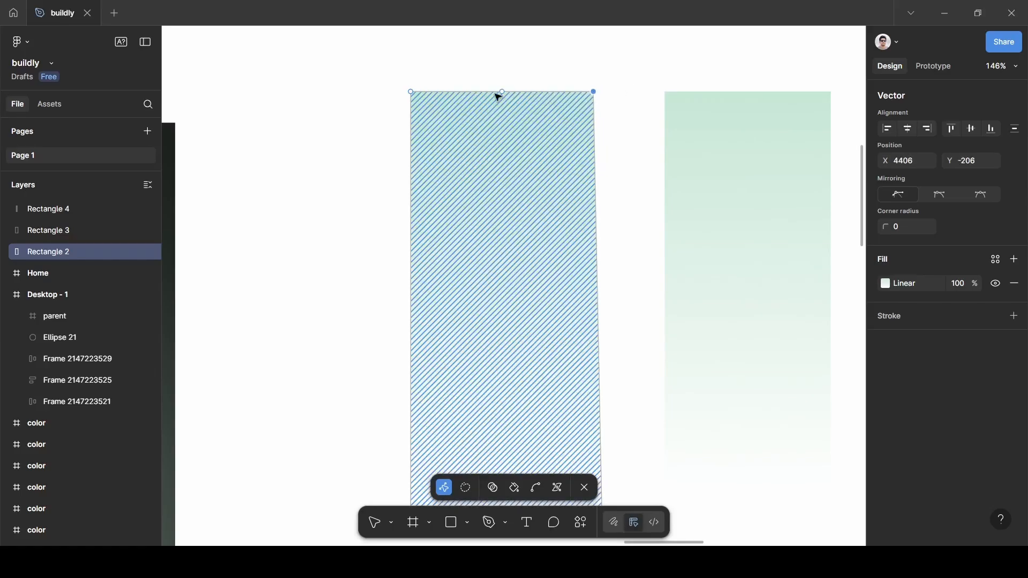
mouse_move(411, 92)
left_mouse_down()
mouse_move(429, 98)
mouse_move(422, 92)
left_mouse_up()
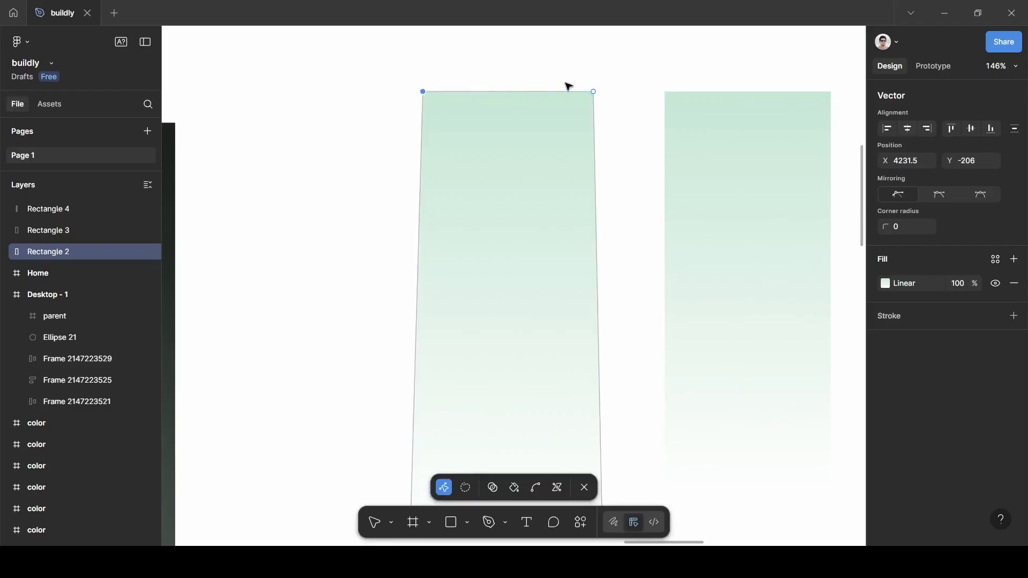
left_click_drag(593, 94, 596, 92)
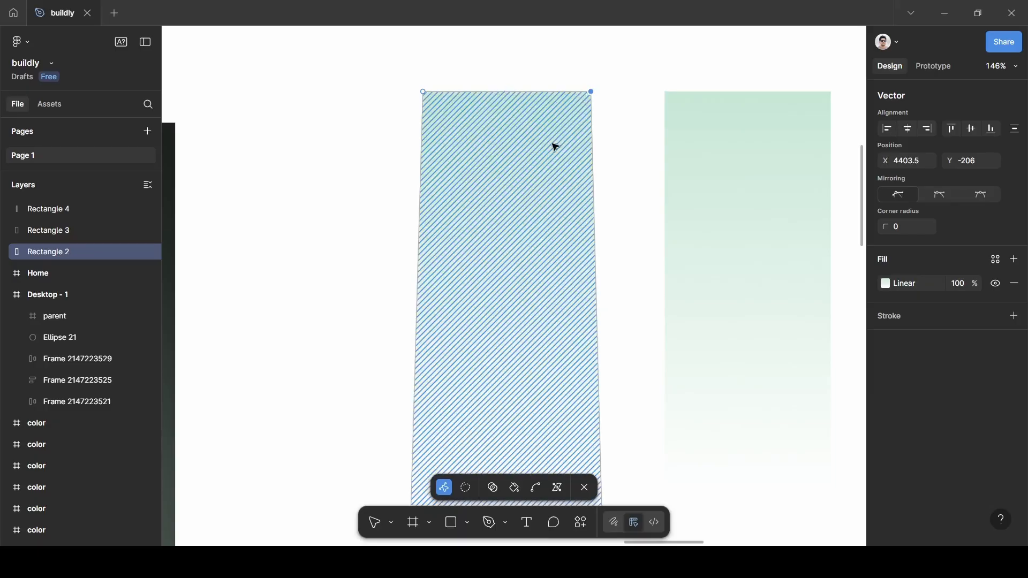
- Taper the 170 × 410 rectangle by moving its top-left point to X 4511.5 and its top-right point to X 4625
key("Return")
scroll(556, 147, "down", 5)
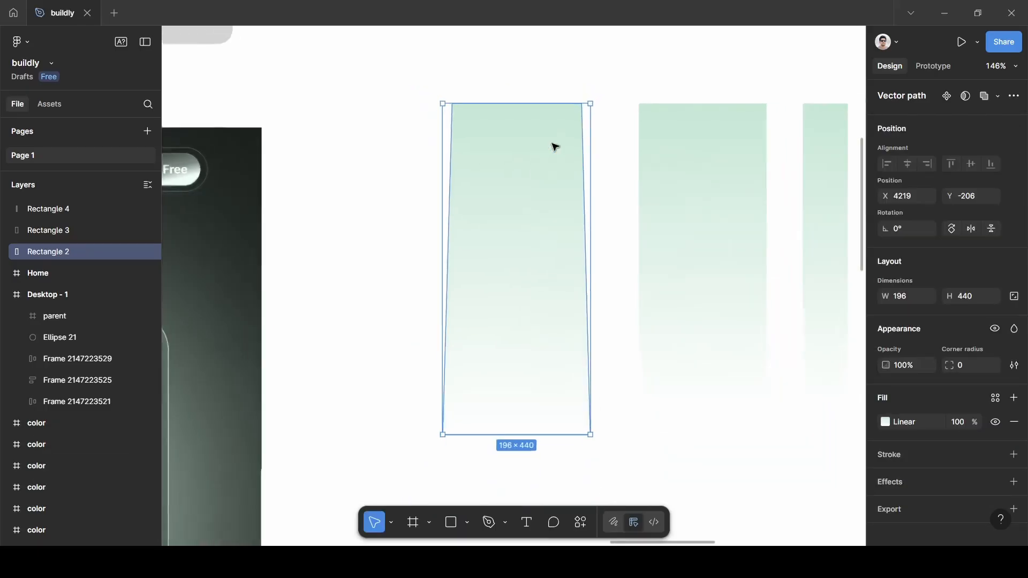
scroll(540, 183, "right", 2)
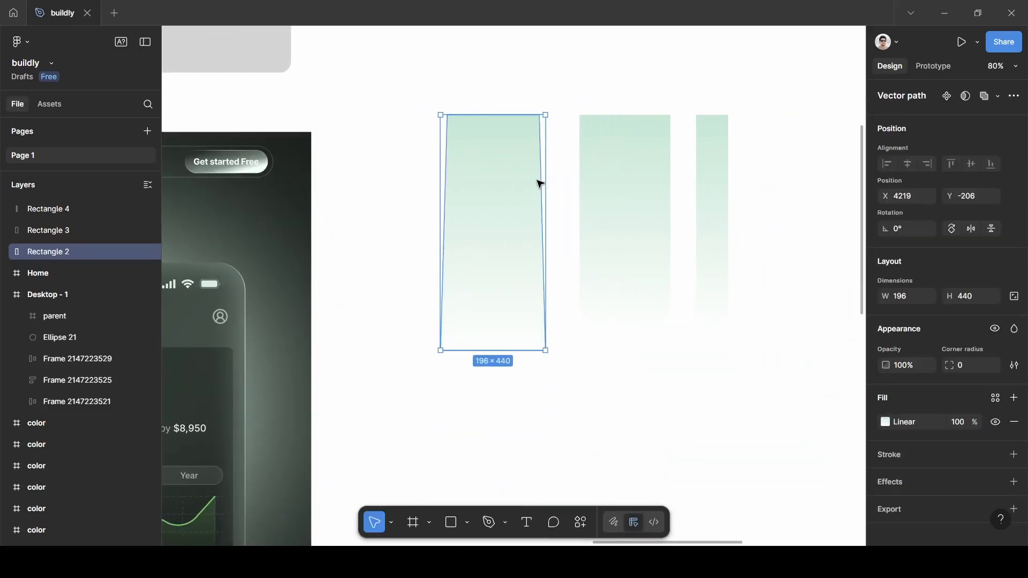
left_click(605, 179)
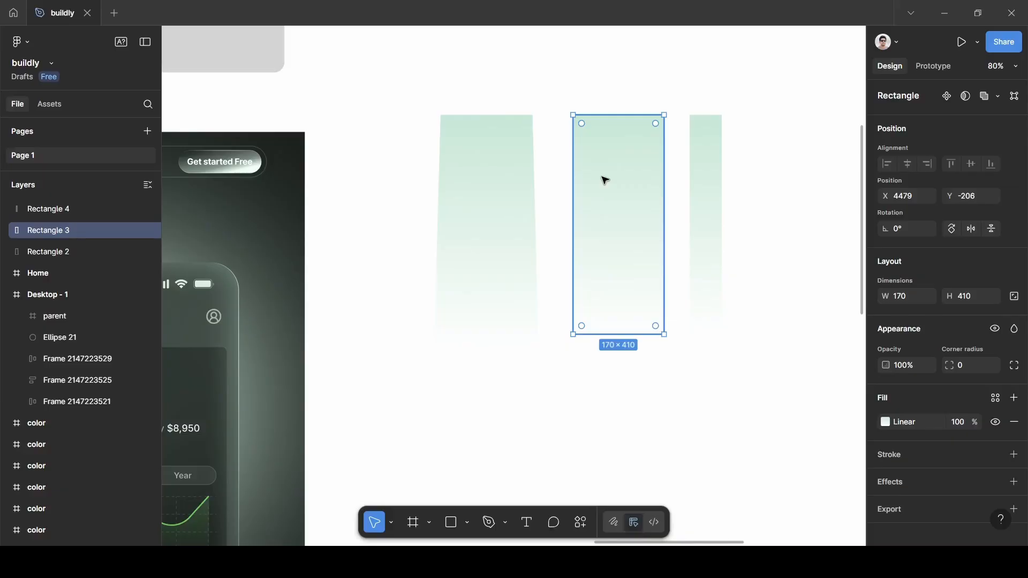
scroll(605, 180, "up", 3)
scroll(604, 180, "right", 2)
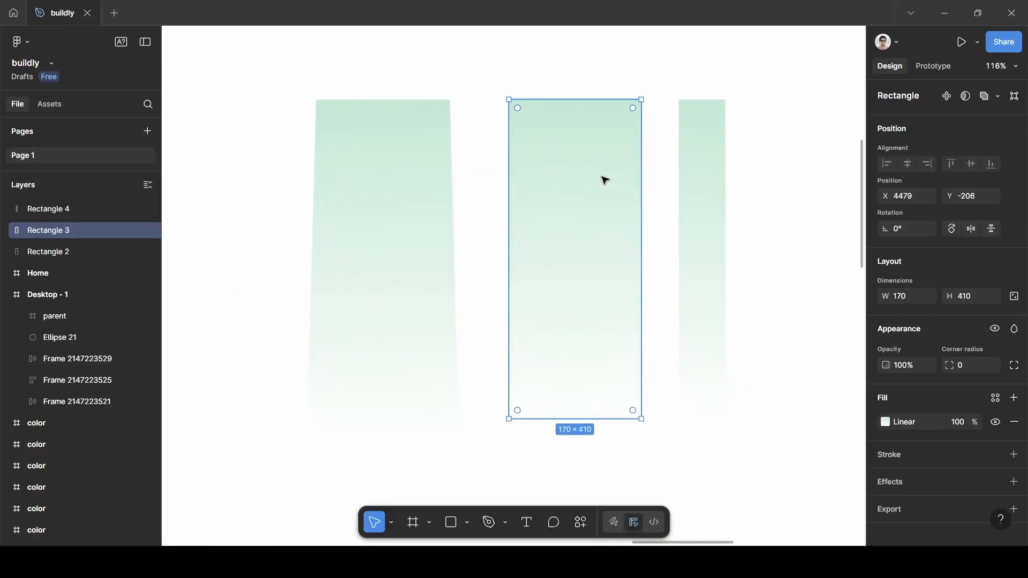
key("Return")
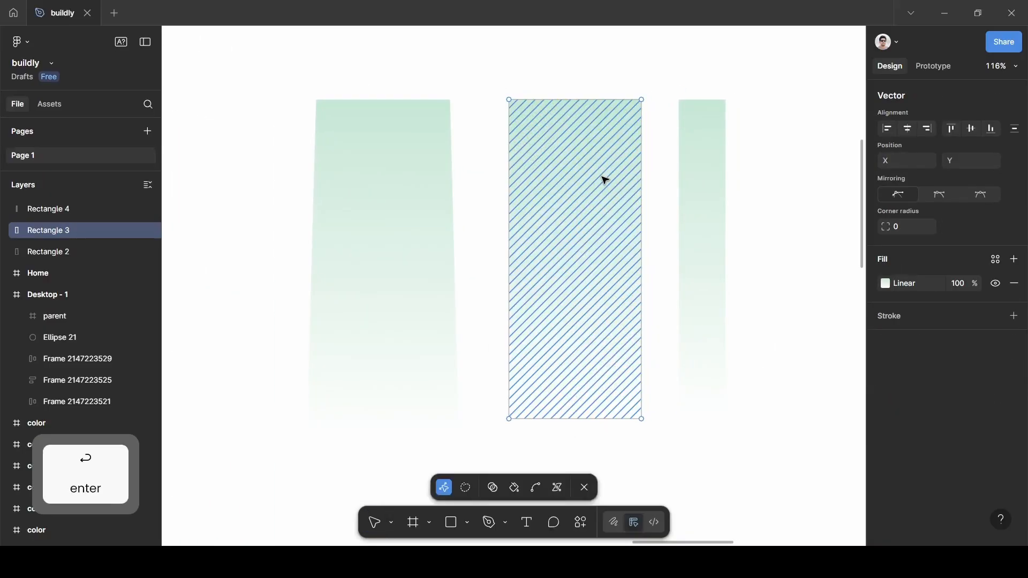
scroll(605, 180, "up", 2)
scroll(605, 180, "up", 1)
scroll(605, 180, "right", 1)
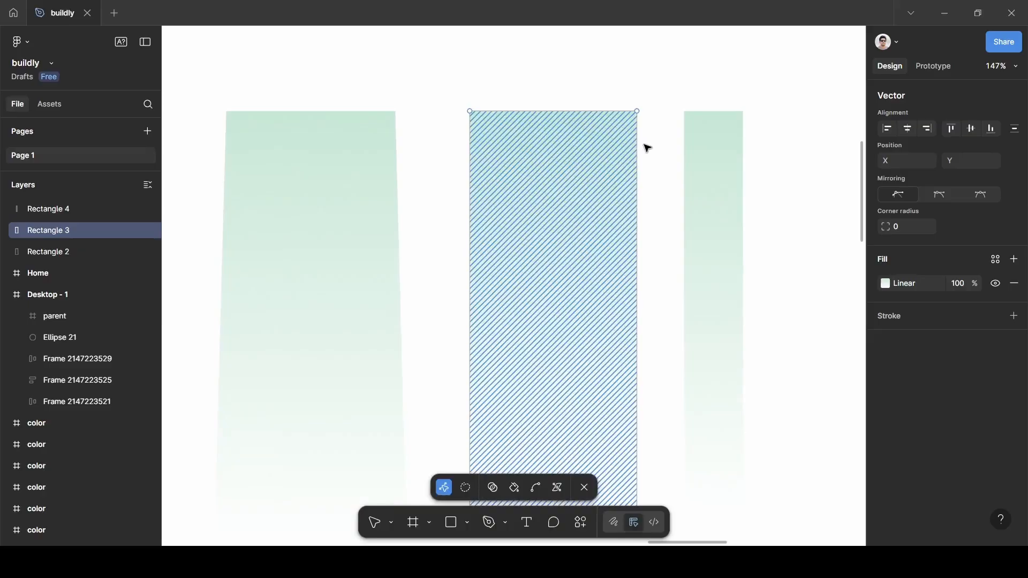
left_click(637, 113)
left_click_drag(634, 112, 618, 112)
left_click_drag(471, 112, 502, 115)
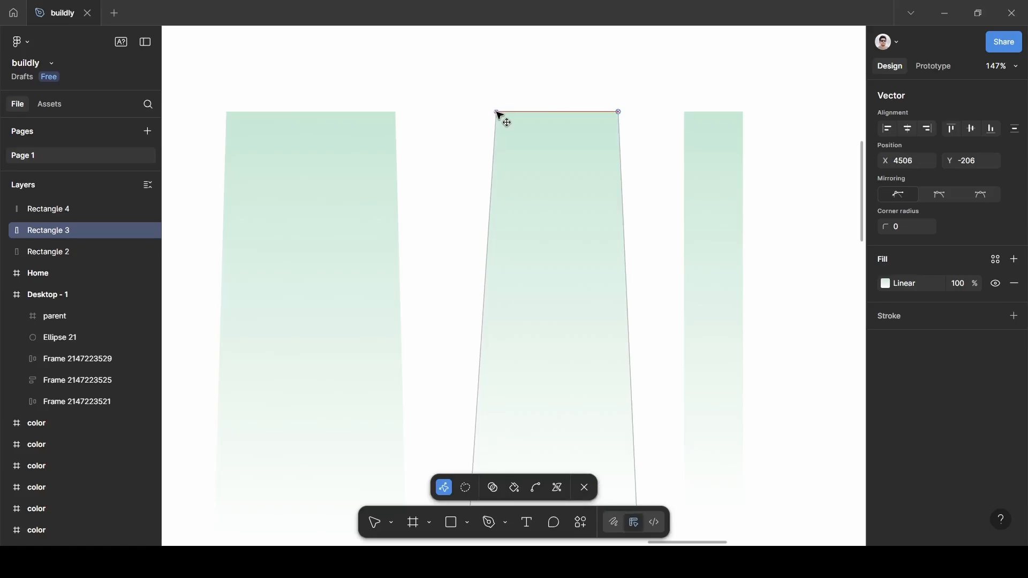
left_click(619, 113)
left_click_drag(619, 114, 616, 116)
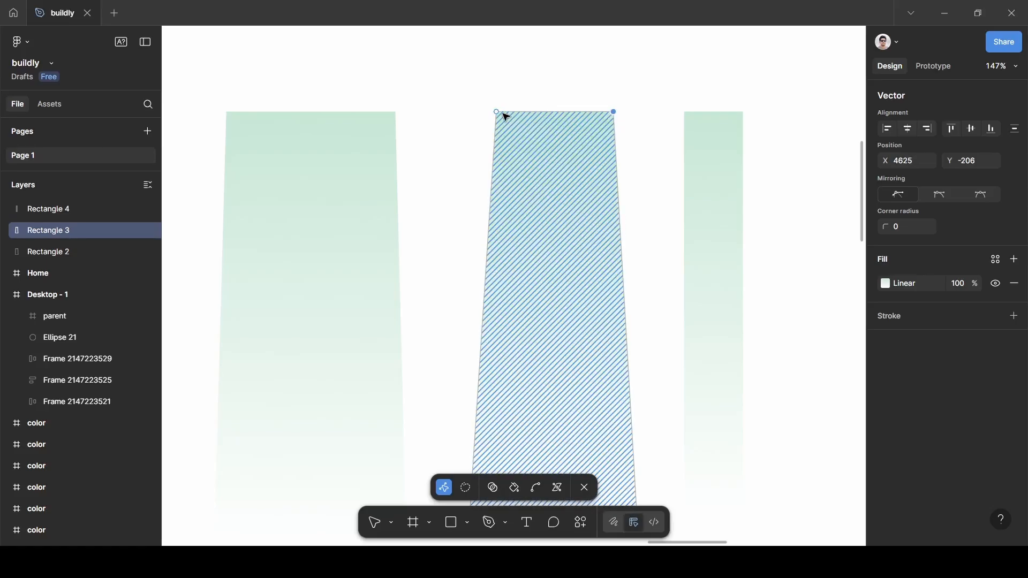
left_click(501, 115)
left_click_drag(505, 115, 508, 114)
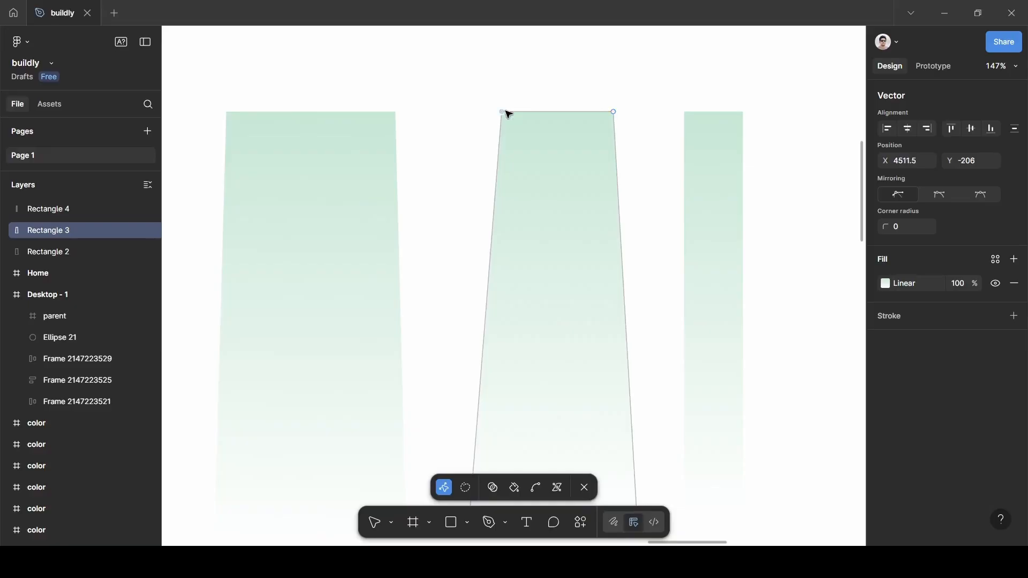
key("Return")
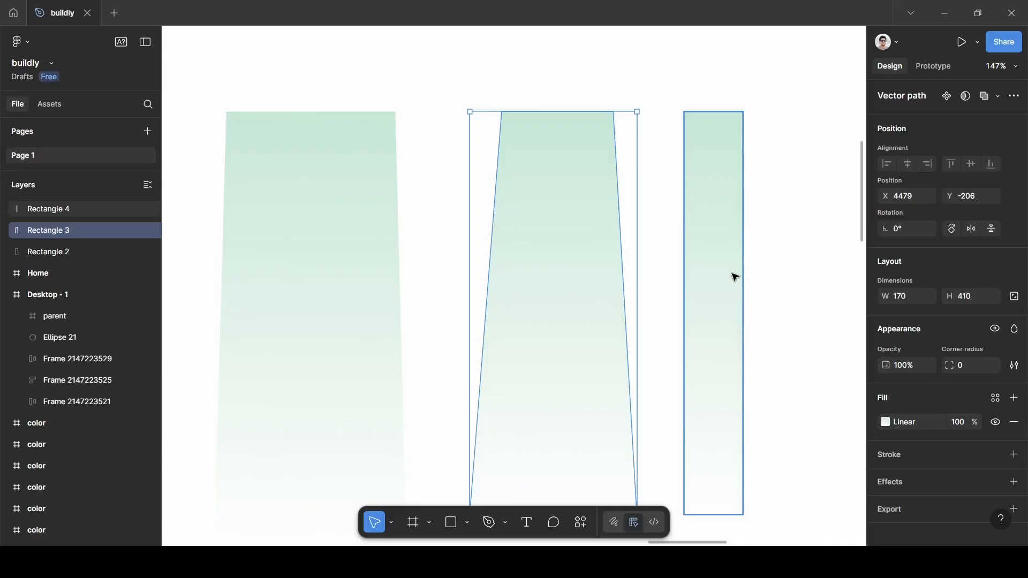
- Add a uniform layer blur of 50 to the 196 × 440 tapered shape and set its blend mode to Plus lighter
scroll(735, 277, "down", 5)
left_click(473, 279)
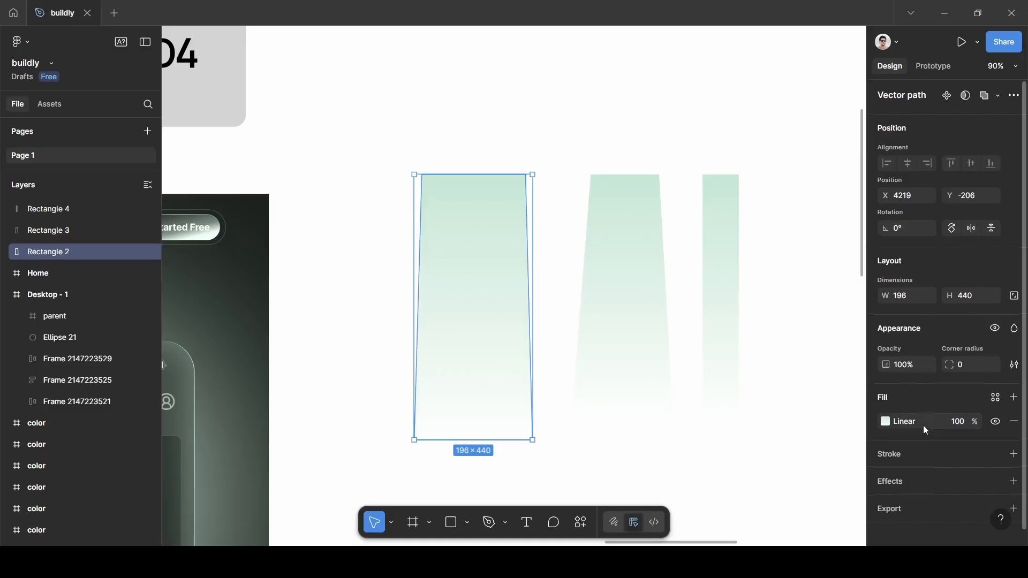
scroll(923, 429, "down", 1)
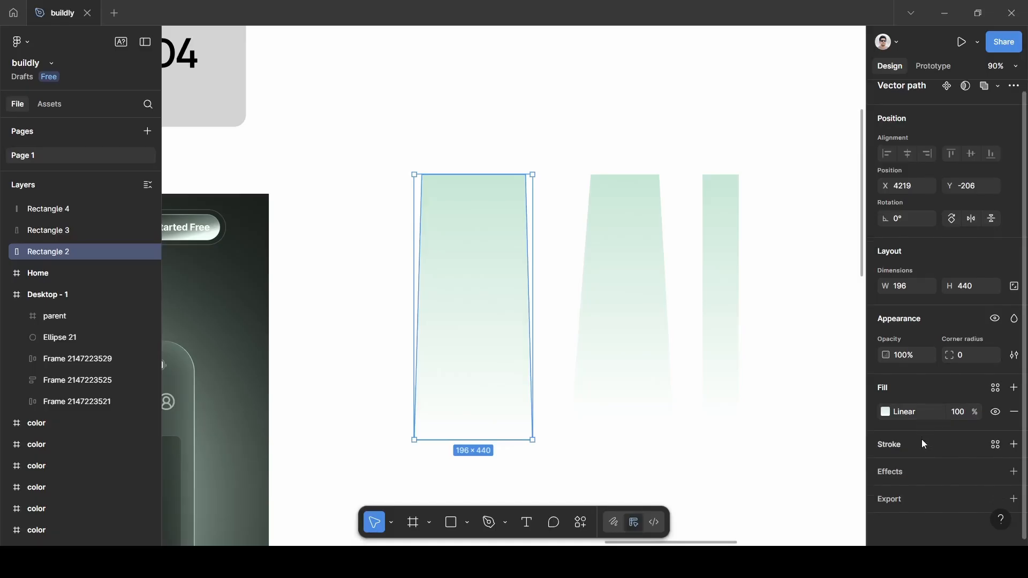
left_click(906, 474)
left_click(945, 496)
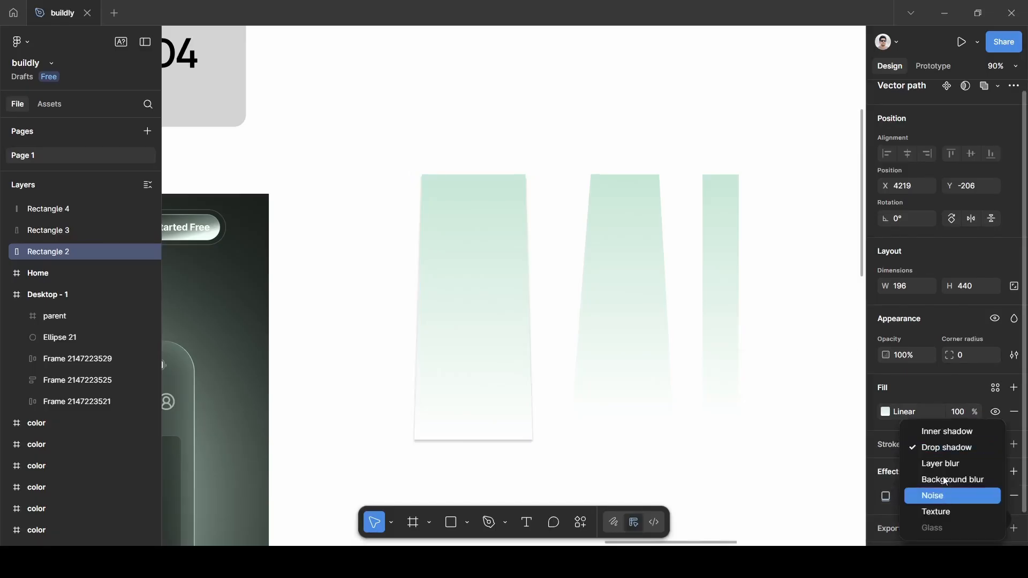
left_click(943, 464)
left_click(880, 503)
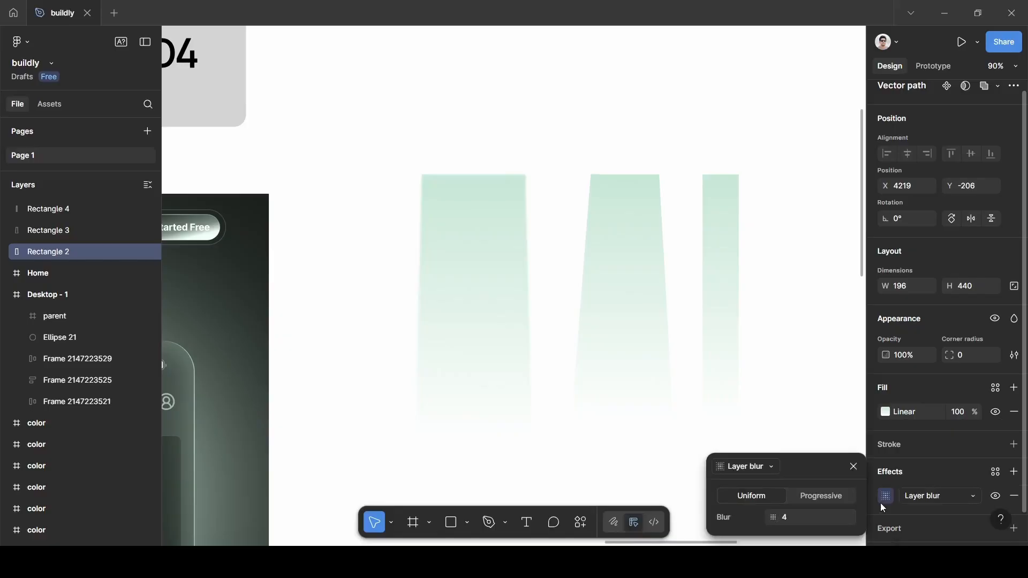
left_click(800, 516)
key("BackSpace")
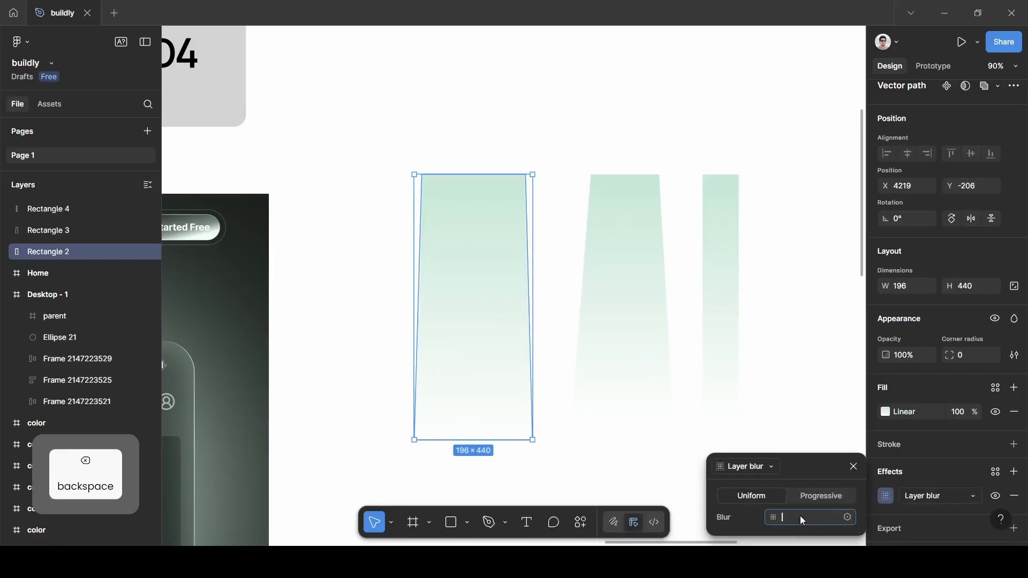
type("50")
left_click(809, 481)
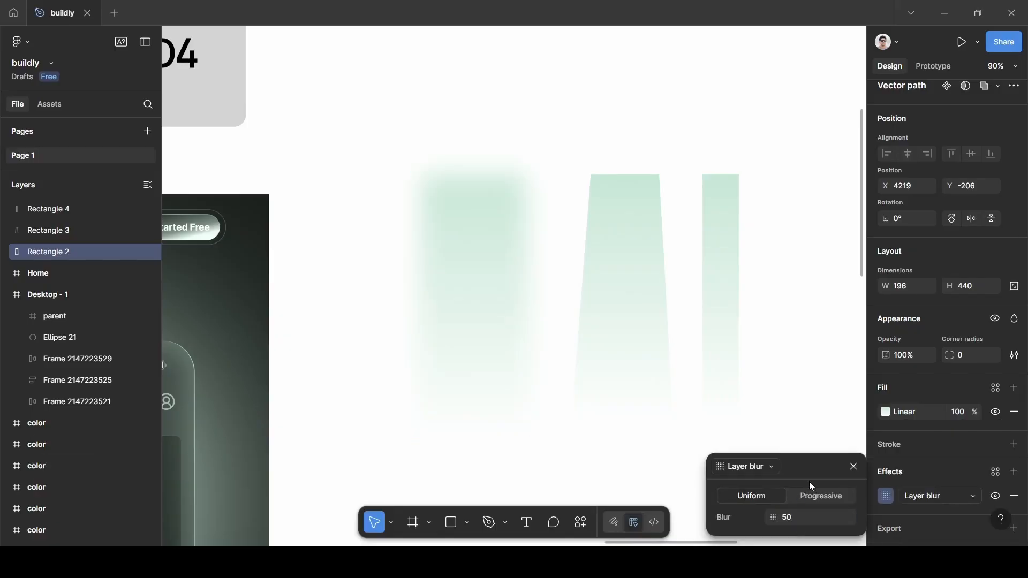
left_click(852, 466)
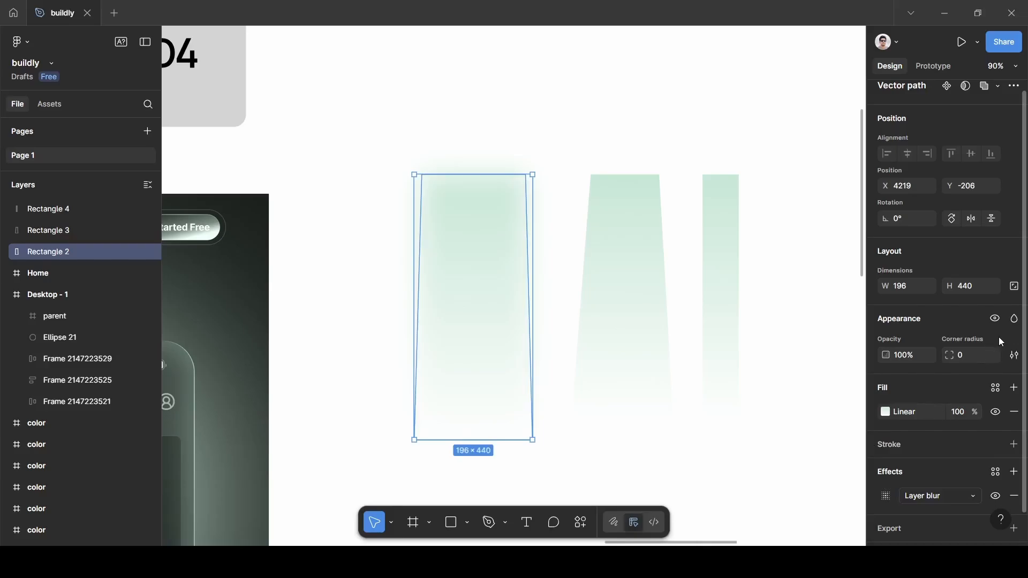
left_click(1014, 319)
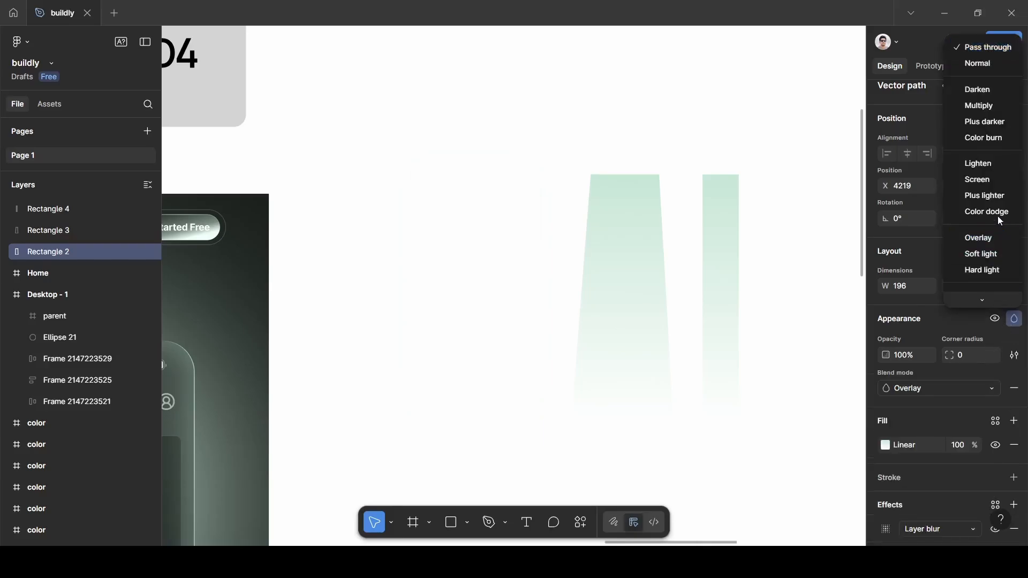
left_click(985, 196)
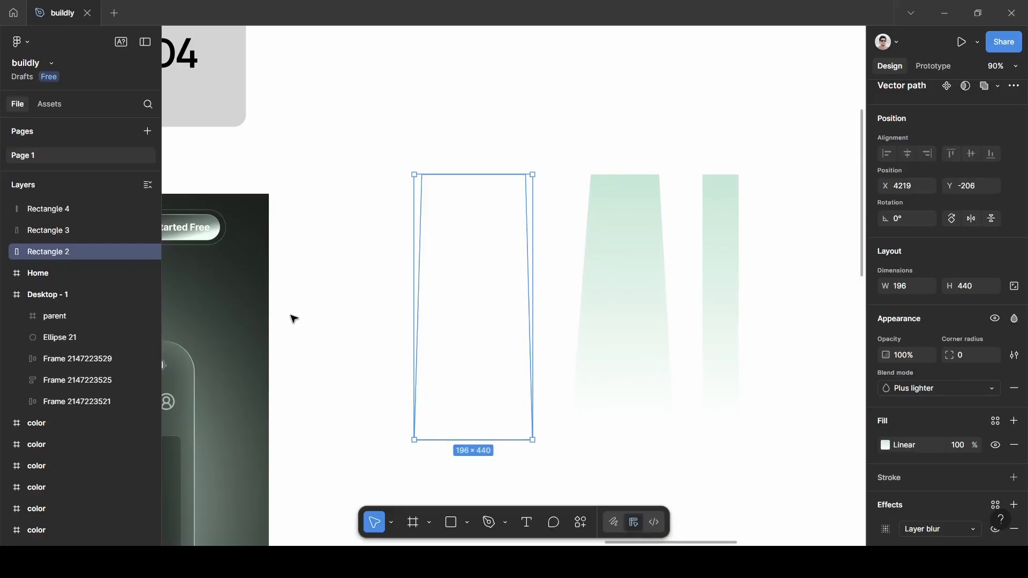
- Add a uniform layer blur of 30 to the 170 × 410 tapered shape
left_click(631, 261)
left_click(931, 474)
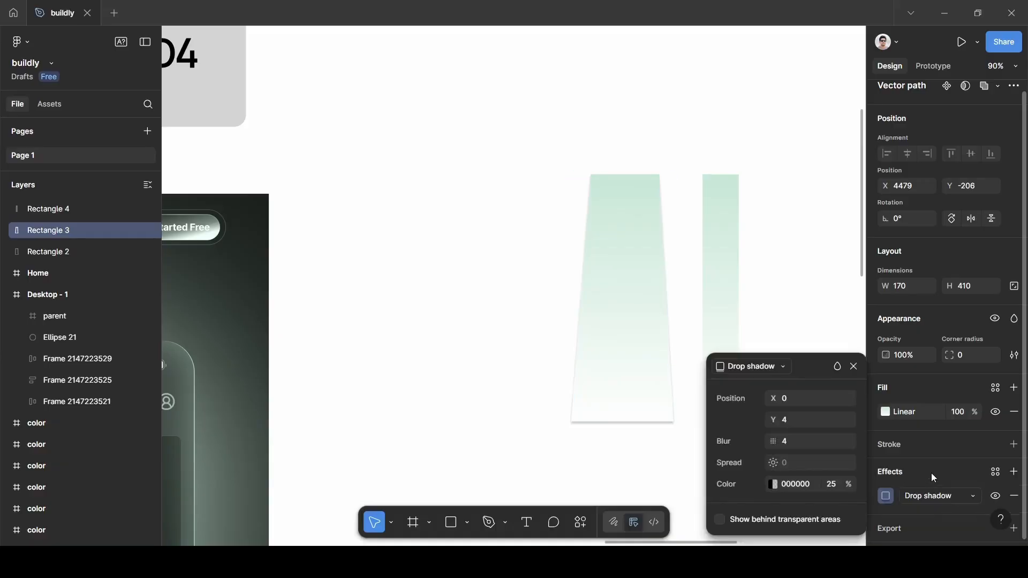
left_click(927, 495)
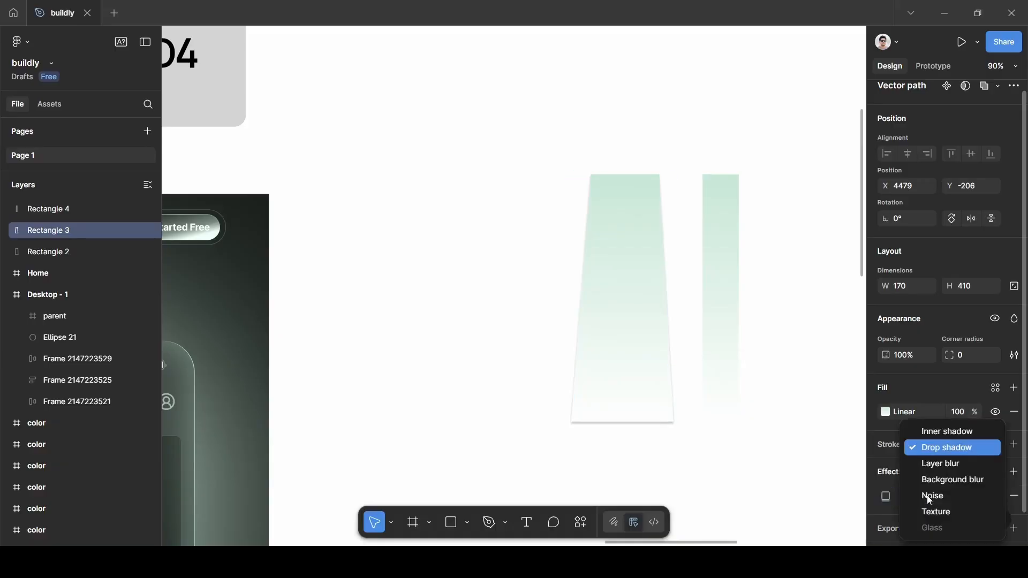
left_click(940, 464)
left_click(886, 495)
left_click(825, 518)
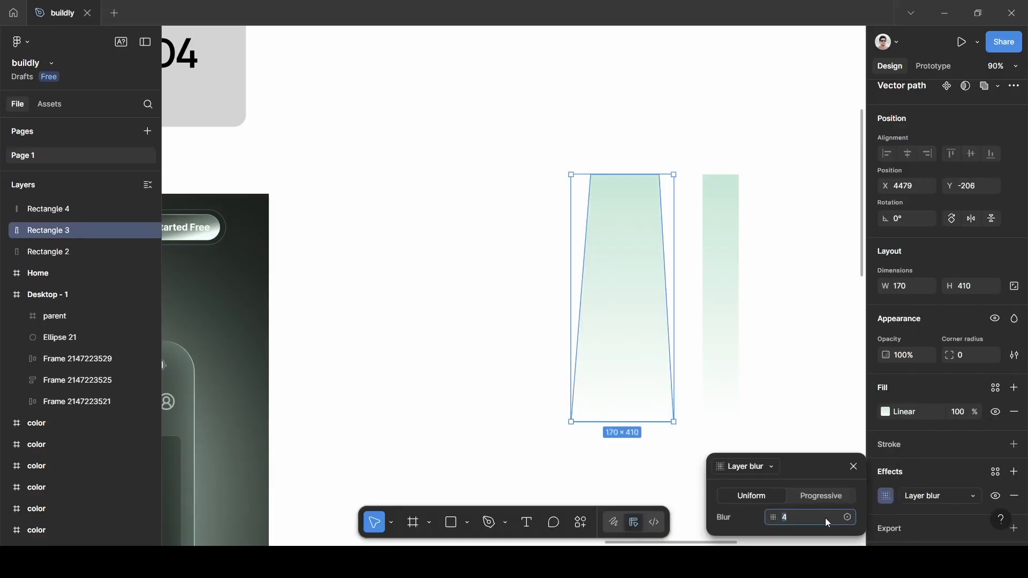
key("BackSpace")
type("30")
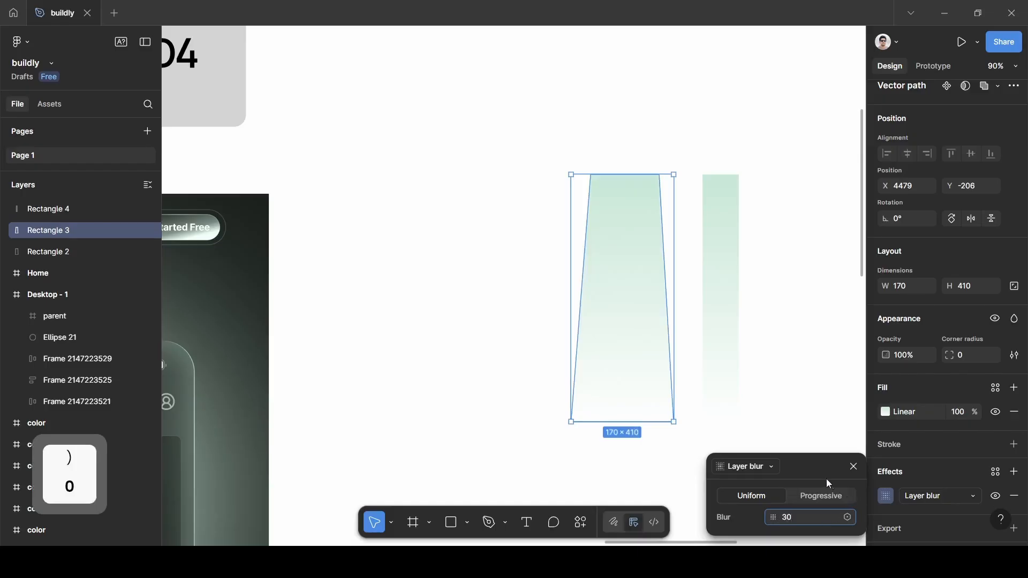
left_click(813, 474)
left_click(853, 468)
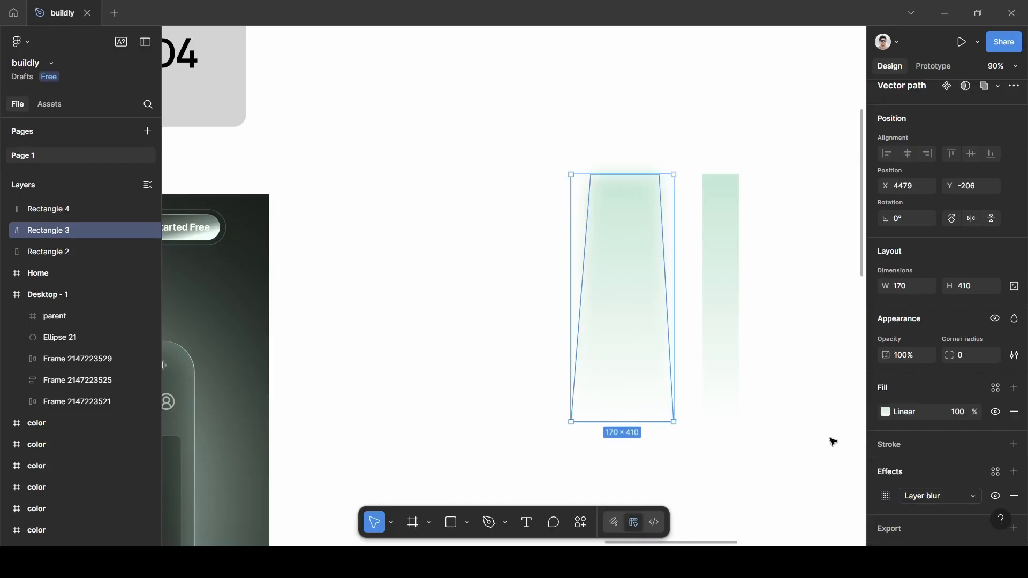
- Add a uniform layer blur of 20 to the narrow 60 × 410 rectangle
left_click(722, 347)
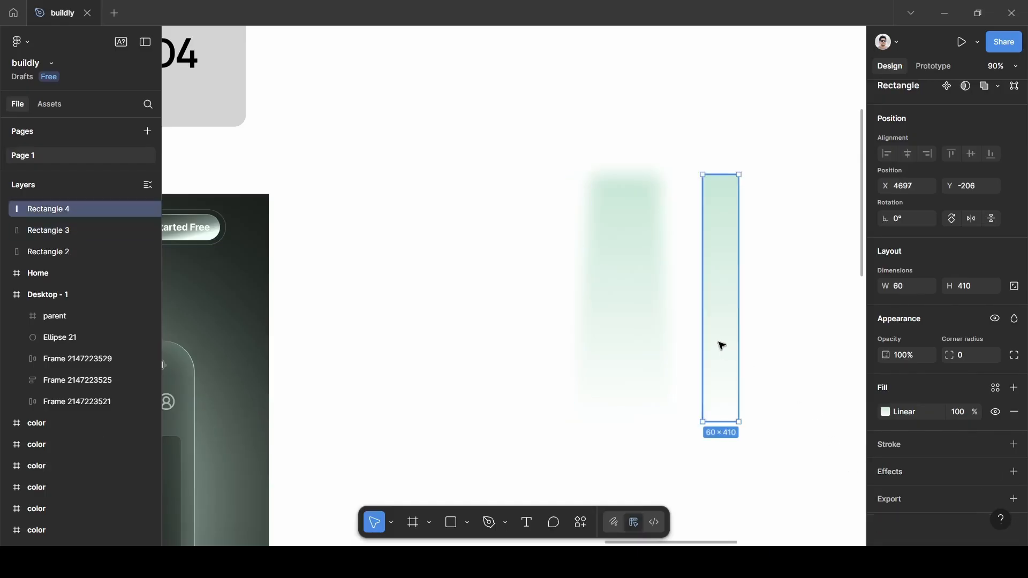
left_click(1014, 471)
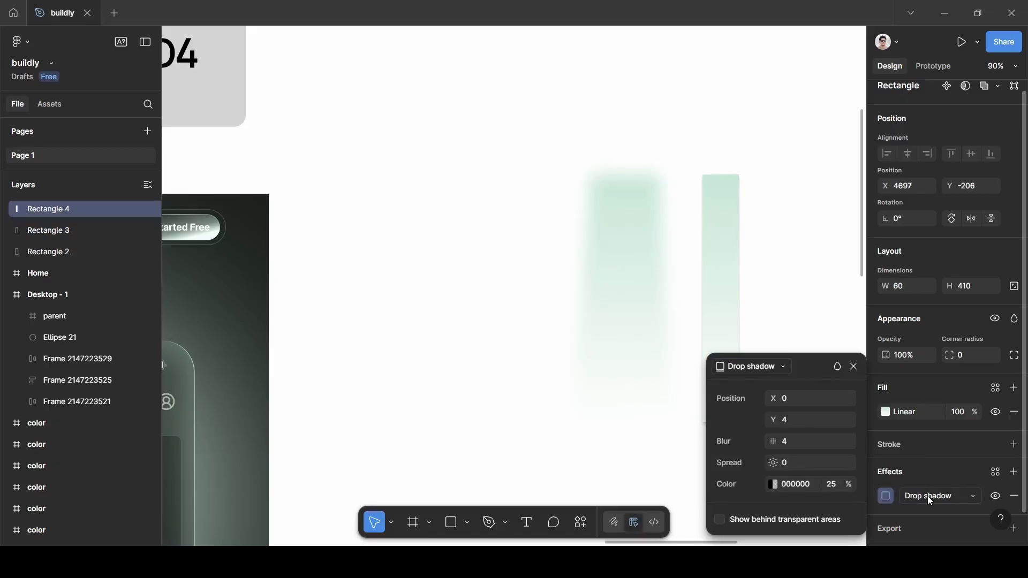
left_click(927, 496)
left_click(931, 470)
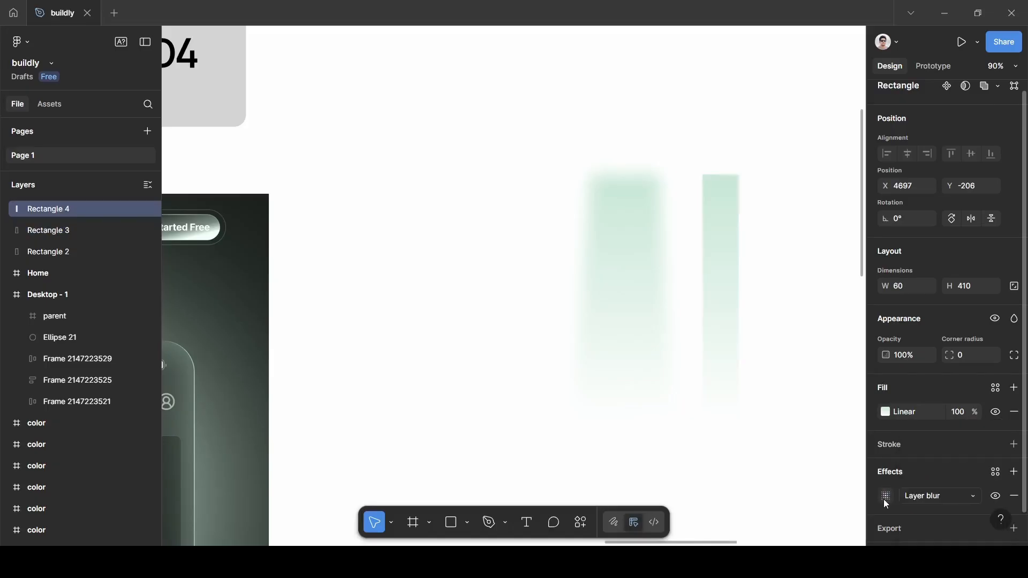
left_click(885, 498)
left_click(802, 521)
key("BackSpace")
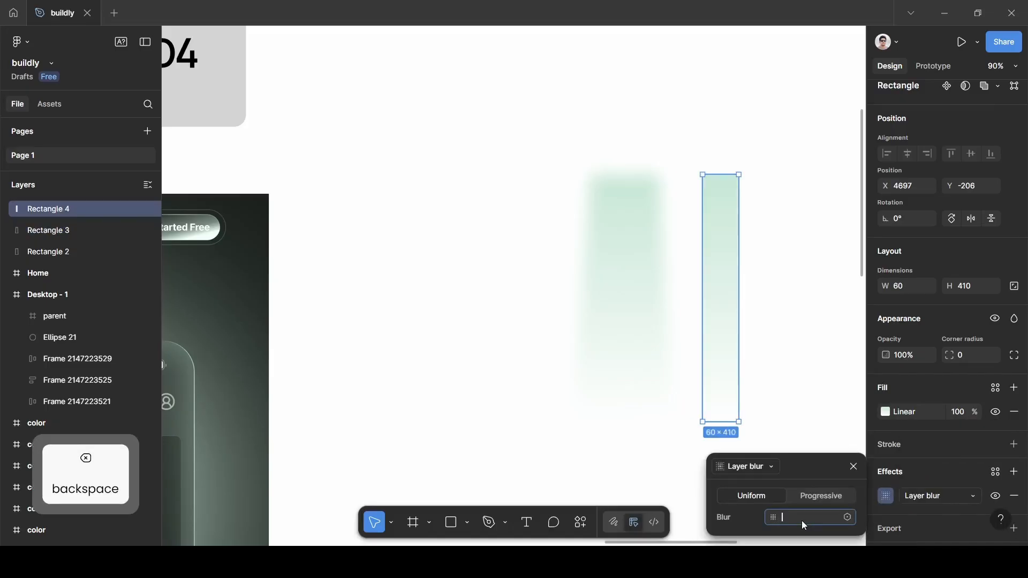
type("20")
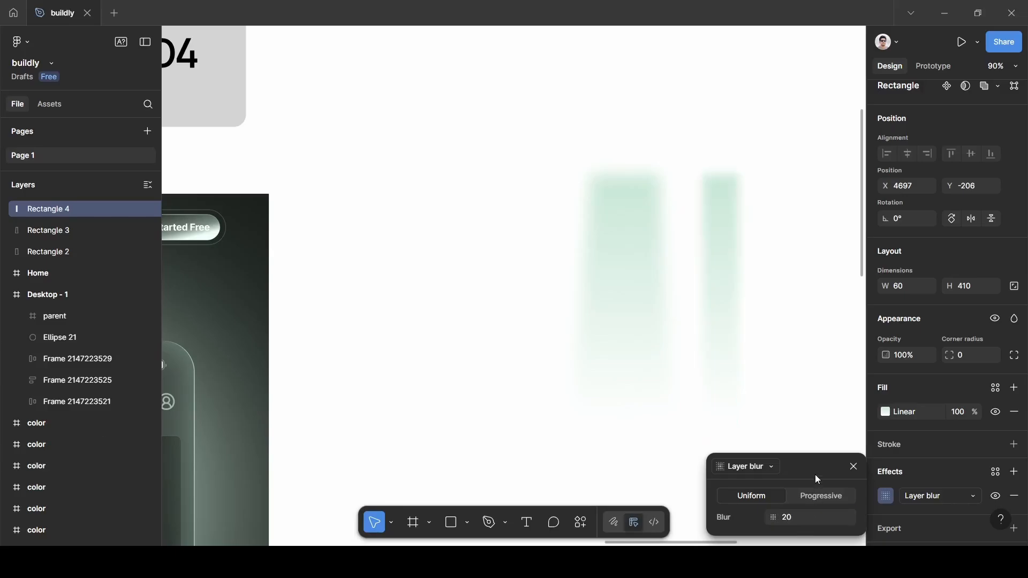
left_click(854, 467)
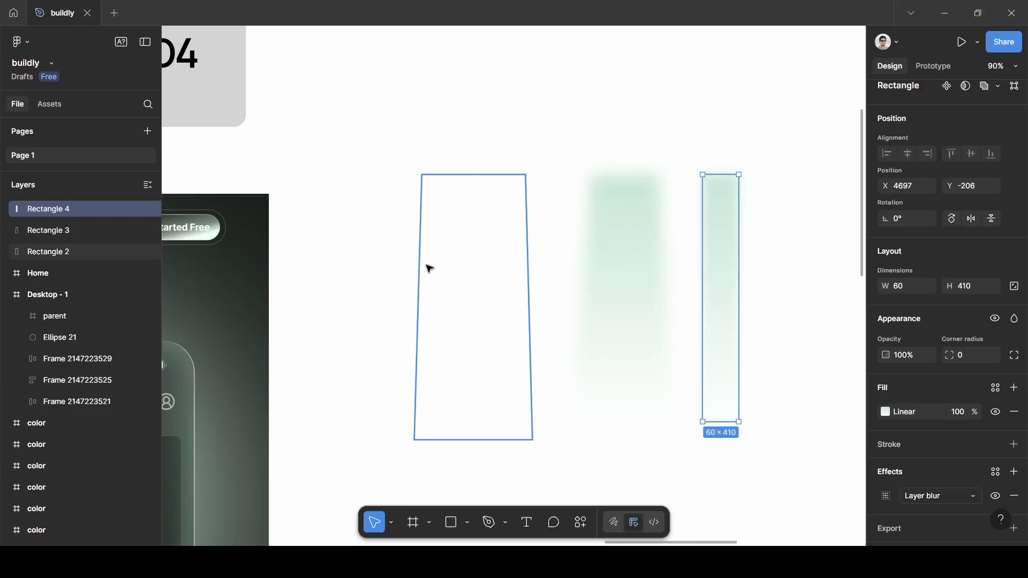
- Move the 170 × 410 and 60 × 410 shapes onto the 196 × 440 shape and align all three on their horizontal centers
left_click(460, 274)
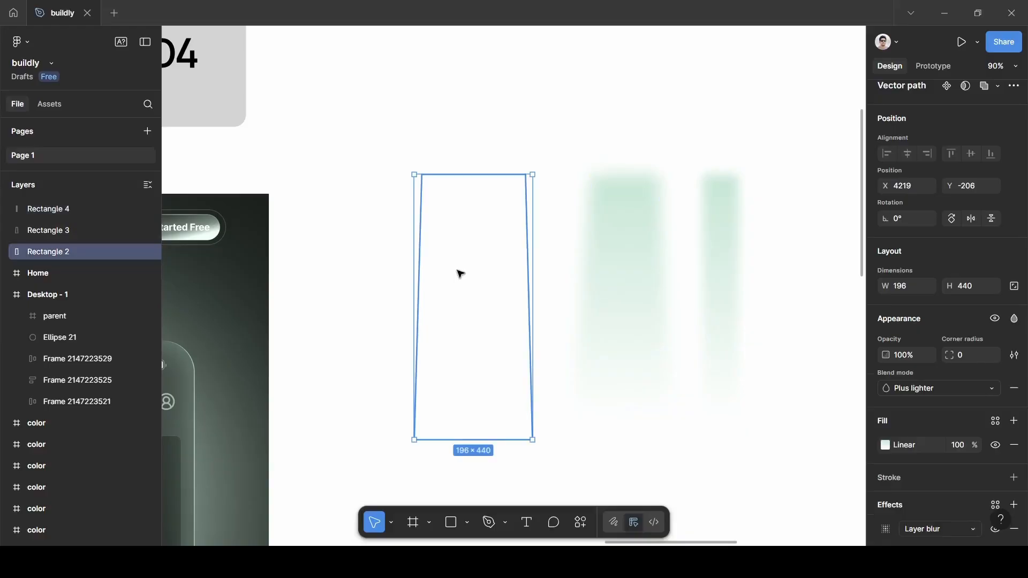
left_click_drag(623, 287, 491, 291)
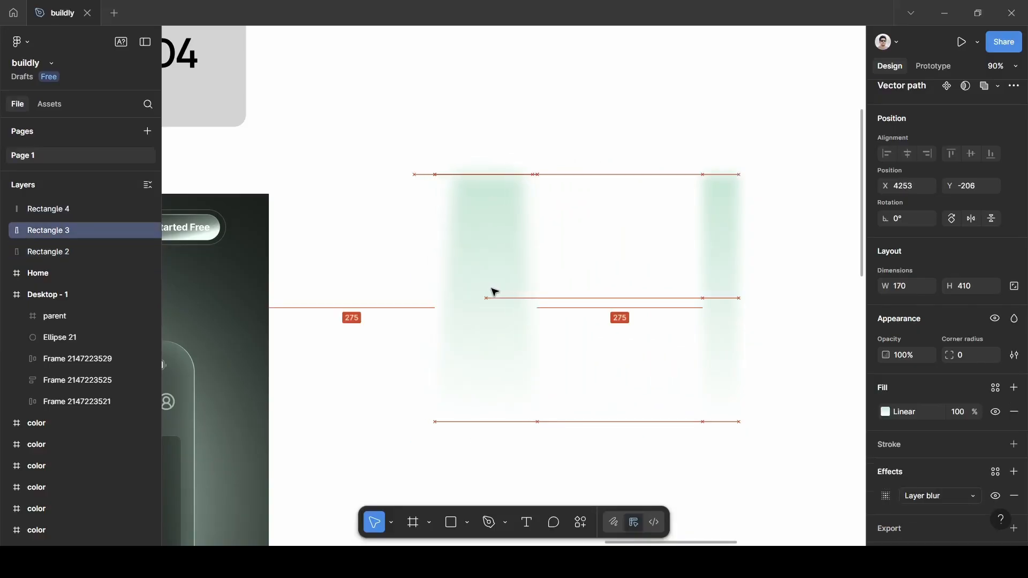
left_click(728, 298)
left_click_drag(725, 296, 494, 298)
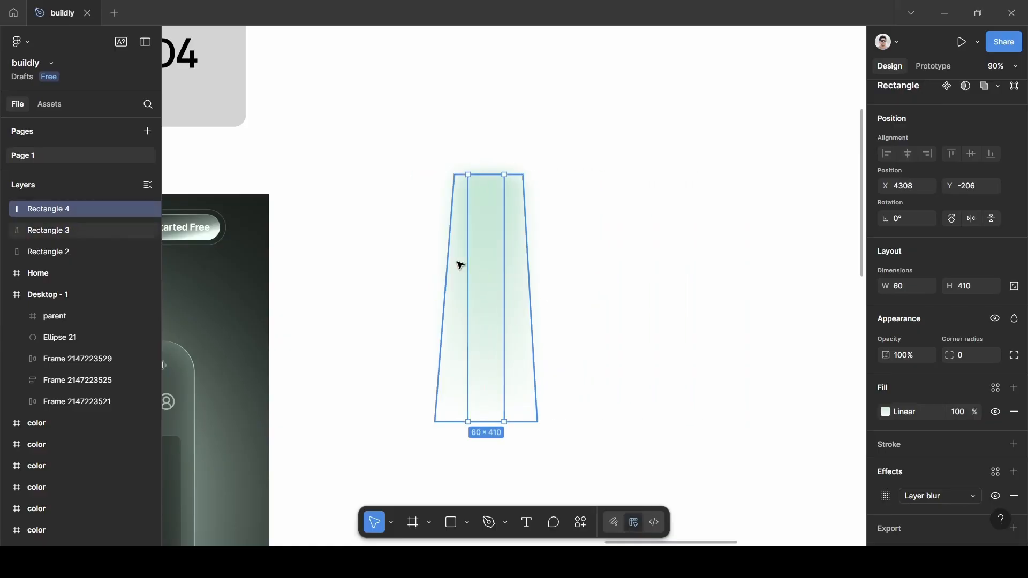
left_click_drag(356, 119, 595, 471)
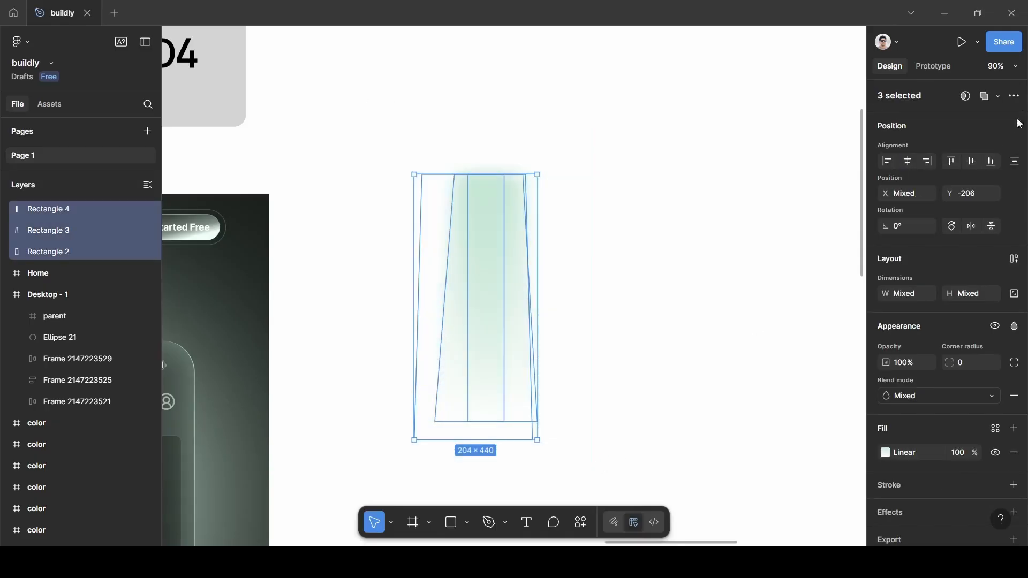
left_click(909, 161)
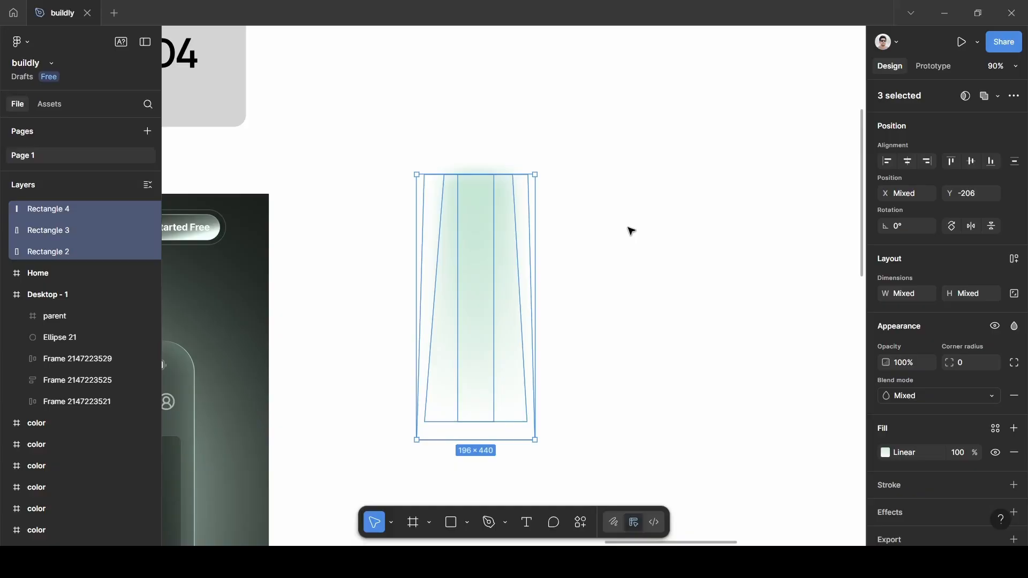
- Group the three blurred beam shapes and rename the group "light rays"
key("ctrl+g")
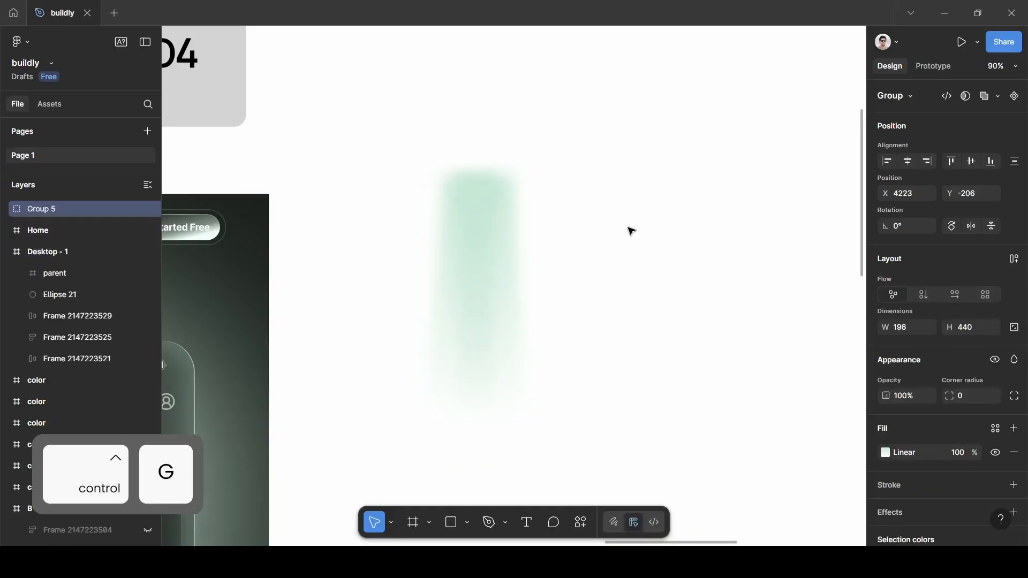
double_click(39, 210)
key("BackSpace")
type("l")
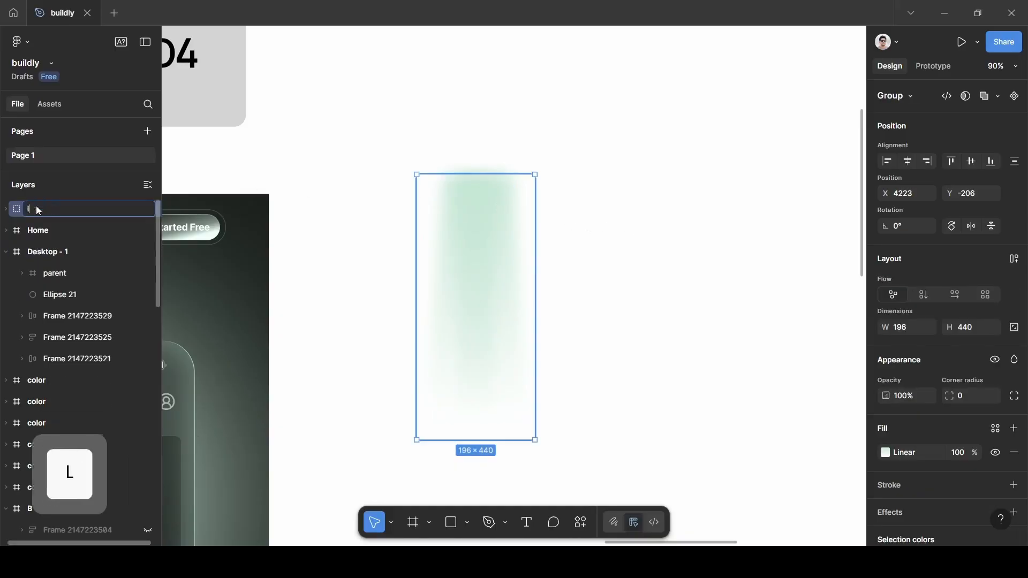
type("ight rays")
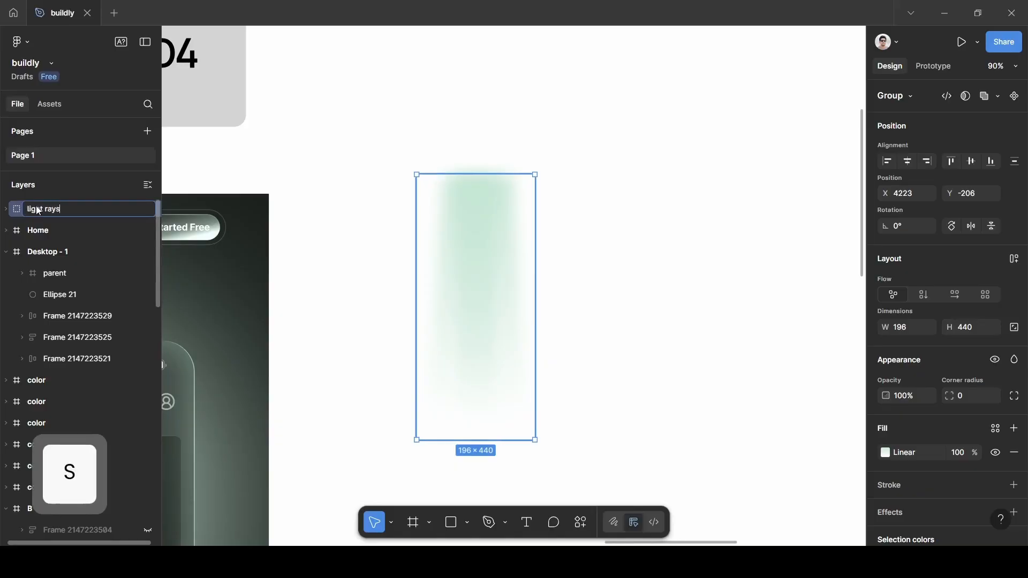
key("Return")
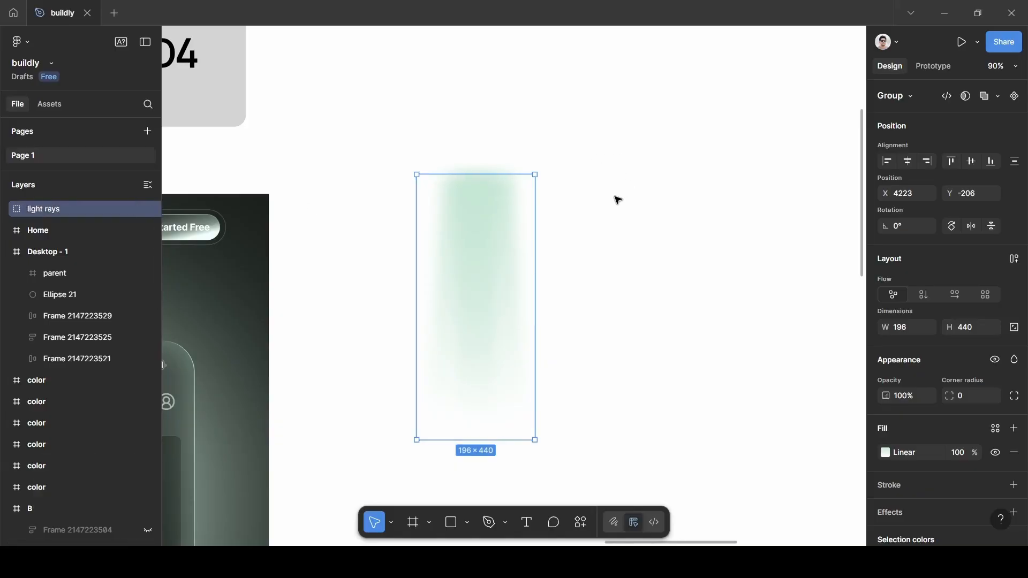
- Move the light rays group into the Desktop - 1 hero above the phone, rotate it about -28°, and shift it partly beyond the frame's upper edge
scroll(618, 200, "down", 5)
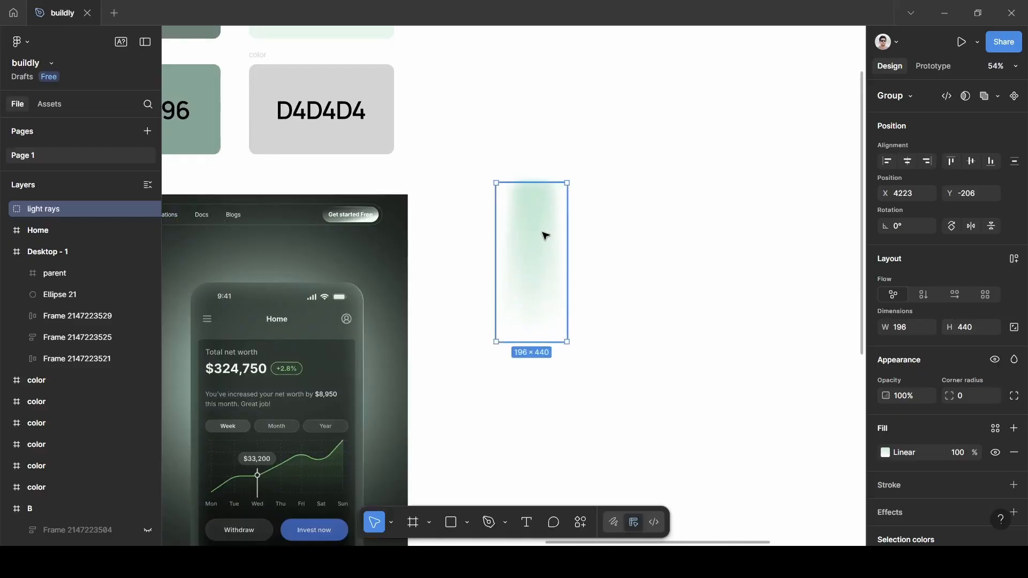
left_click_drag(545, 236, 324, 230)
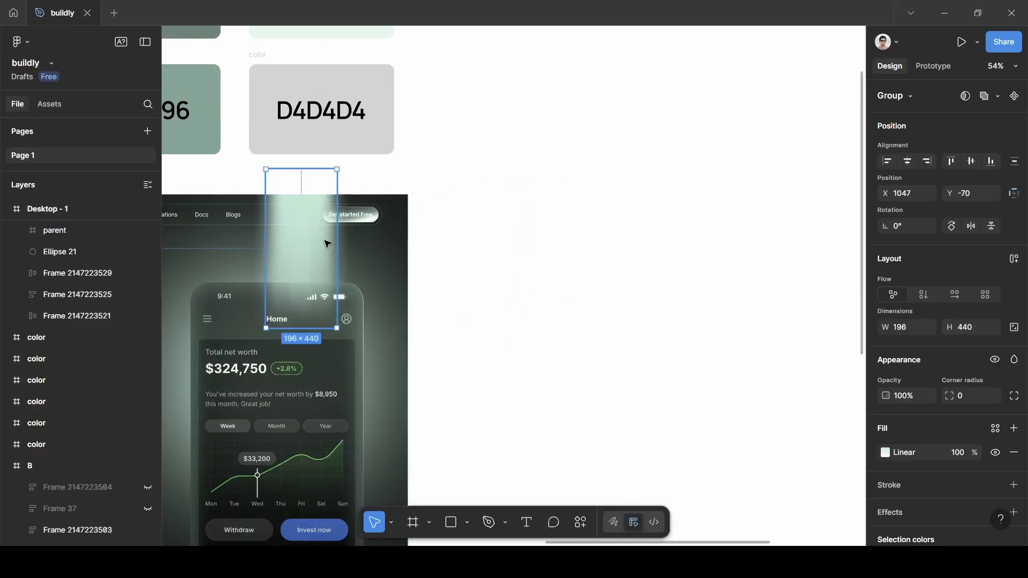
scroll(326, 236, "up", 5)
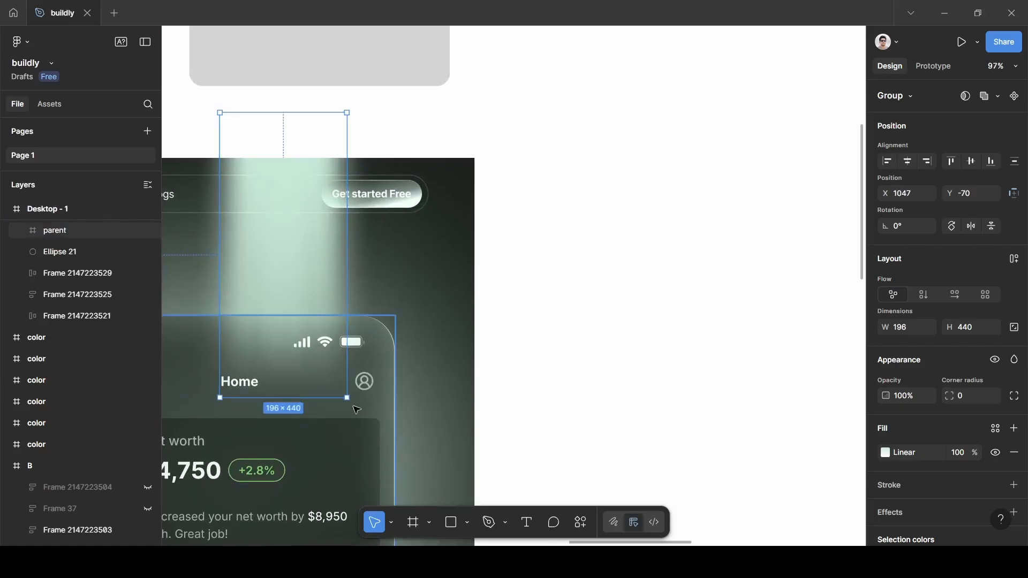
left_click_drag(351, 405, 272, 412)
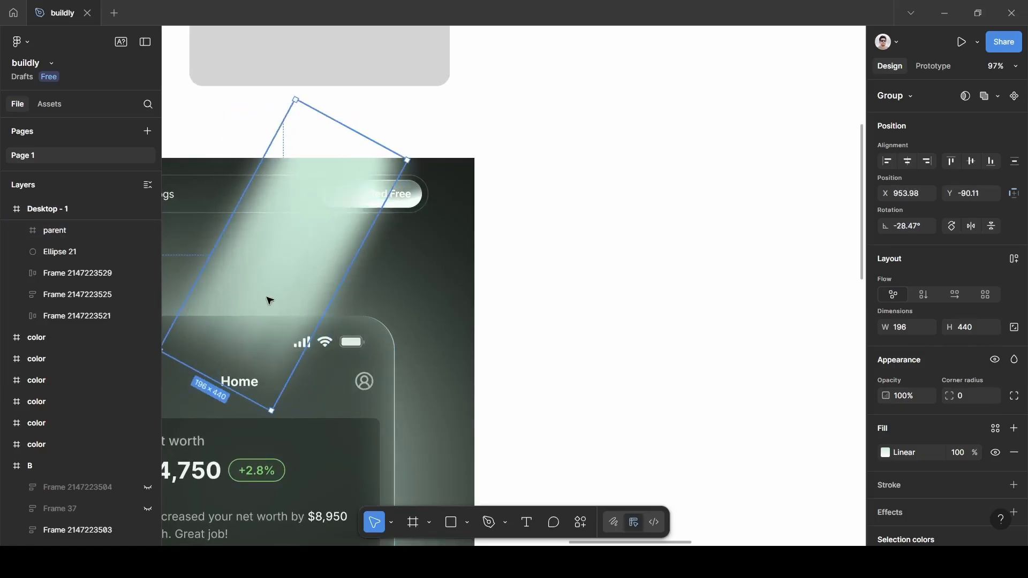
left_click_drag(269, 262, 268, 246)
scroll(489, 298, "down", 3)
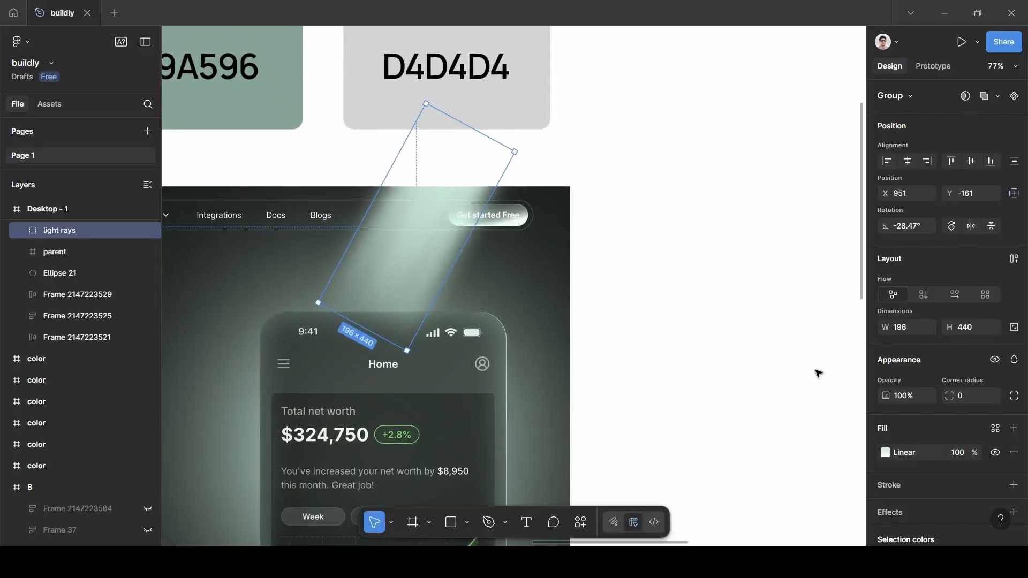
- Set the light rays group's opacity to 60%
key("BackSpace")
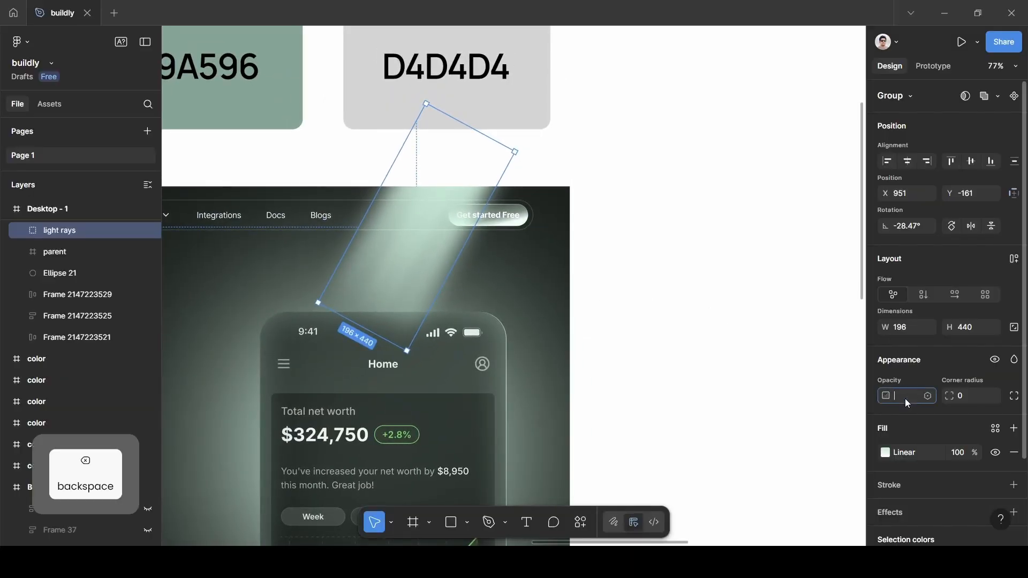
type("60")
key("Return")
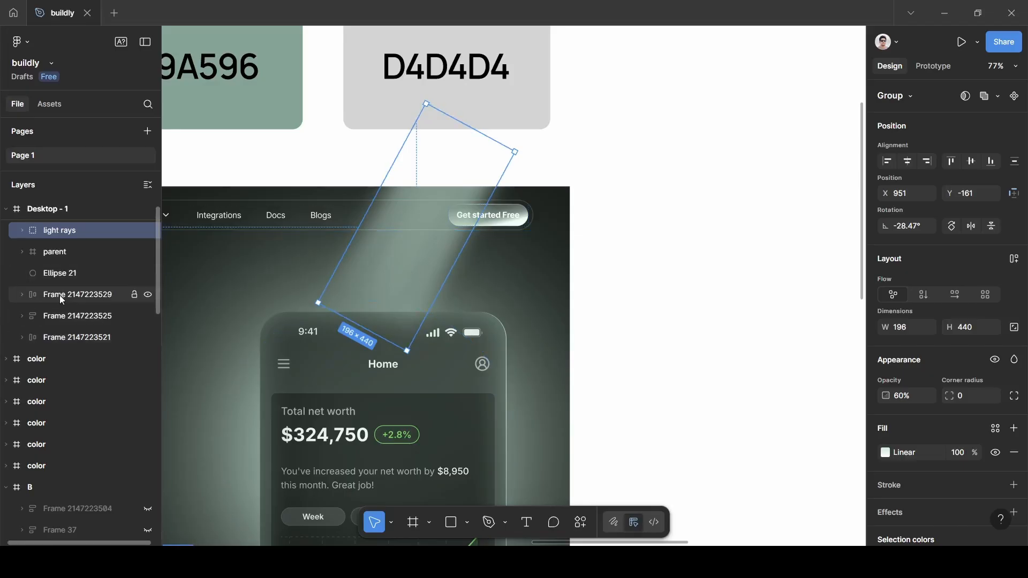
- Place light rays beneath the navigation bar frame as the lowest layer of Desktop - 1, and shift the beam to about X 973, Y -179
left_click(60, 334)
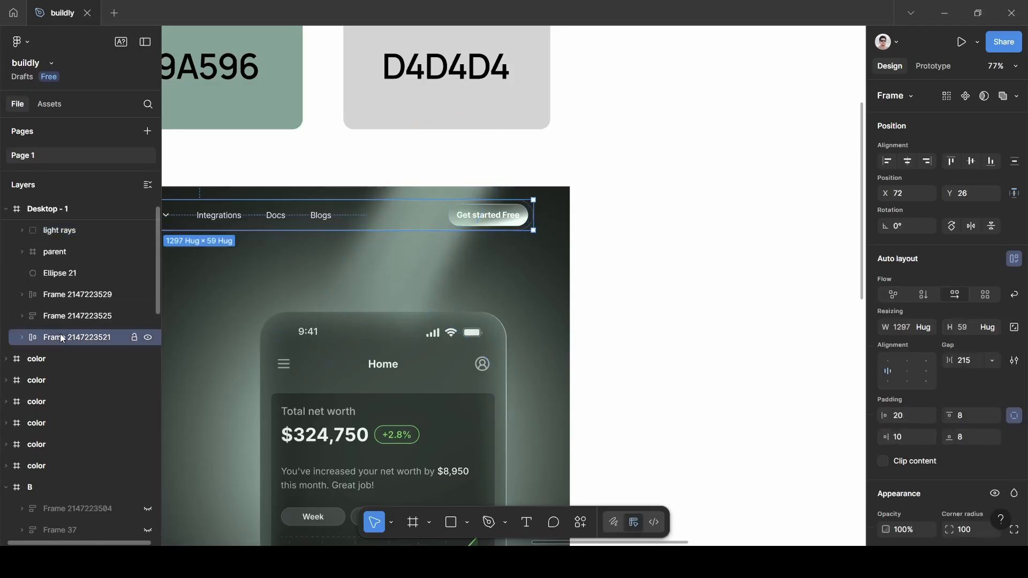
left_click(57, 230)
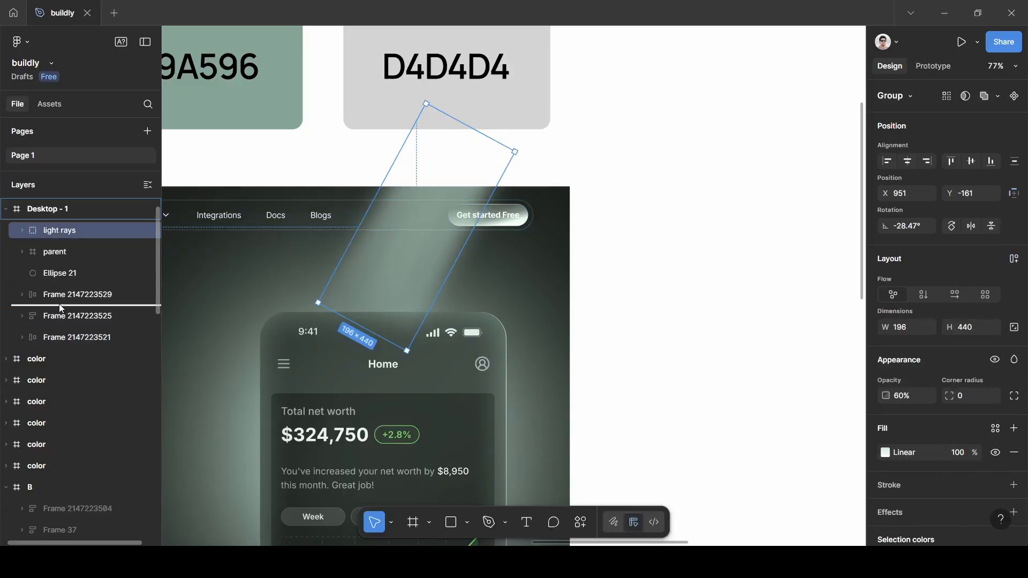
left_click_drag(59, 322, 57, 342)
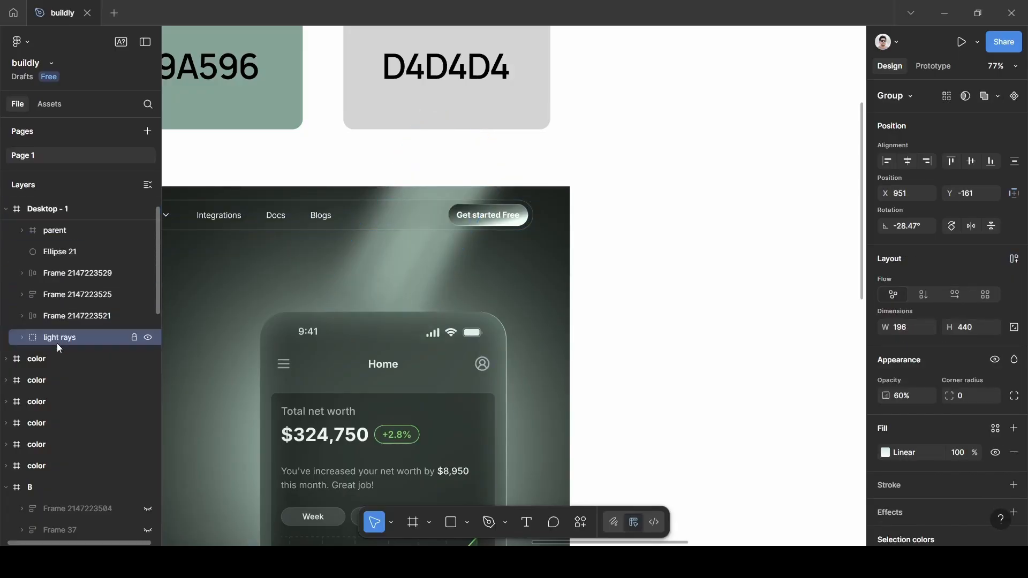
left_click_drag(416, 265, 427, 252)
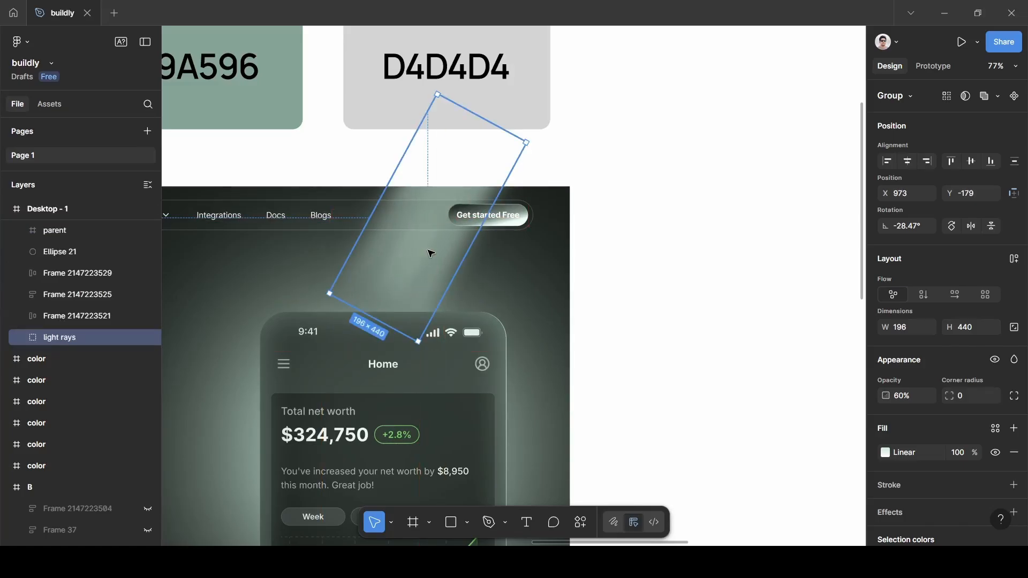
left_click(642, 221)
- Draw a rectangle along the phone mockup's upper edge and set its size to 390 × 20
scroll(643, 221, "down", 2)
scroll(643, 220, "left", 3)
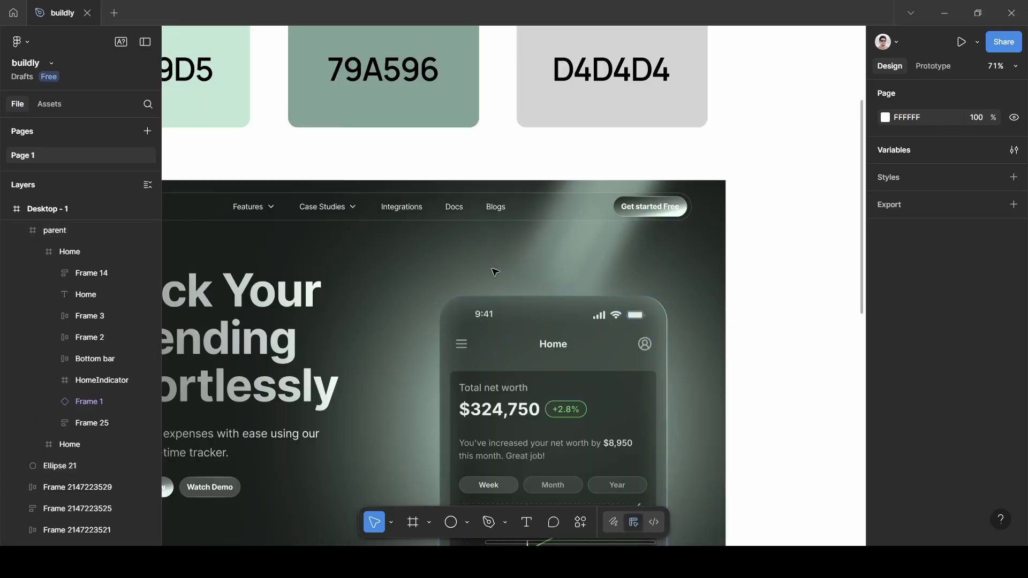
key("r")
left_click_drag(478, 284, 630, 302)
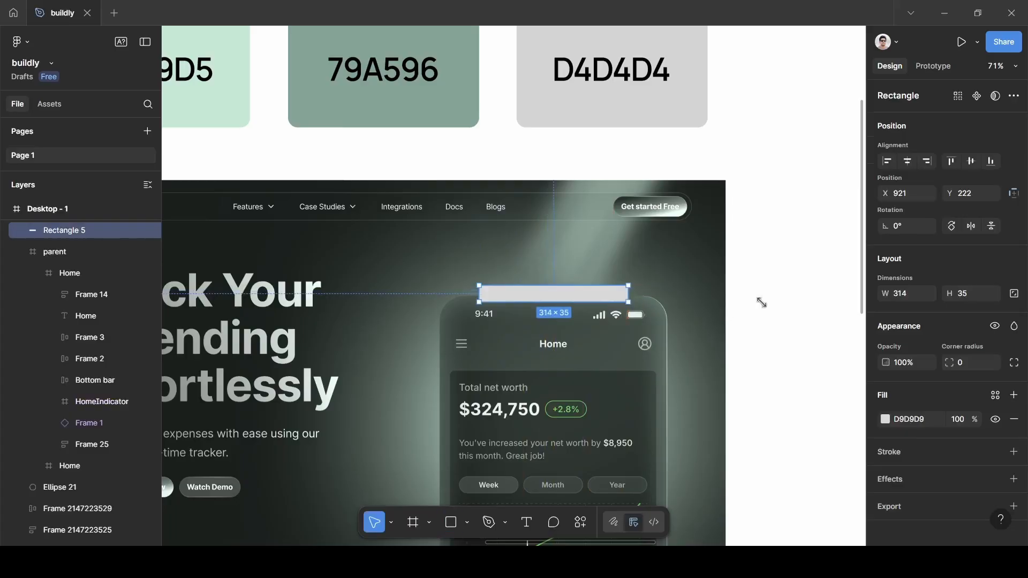
key("BackSpace")
type("20")
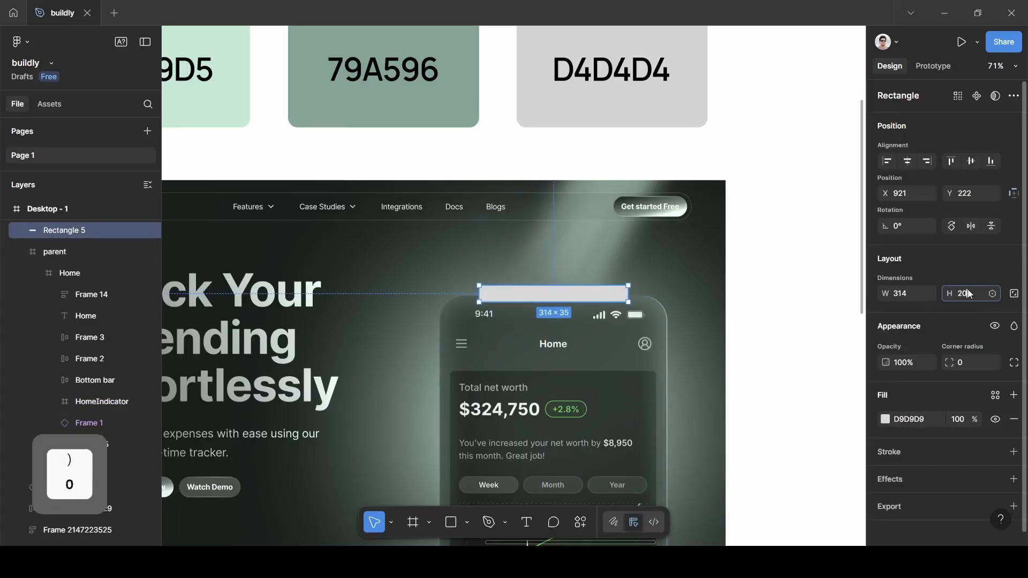
left_click(959, 276)
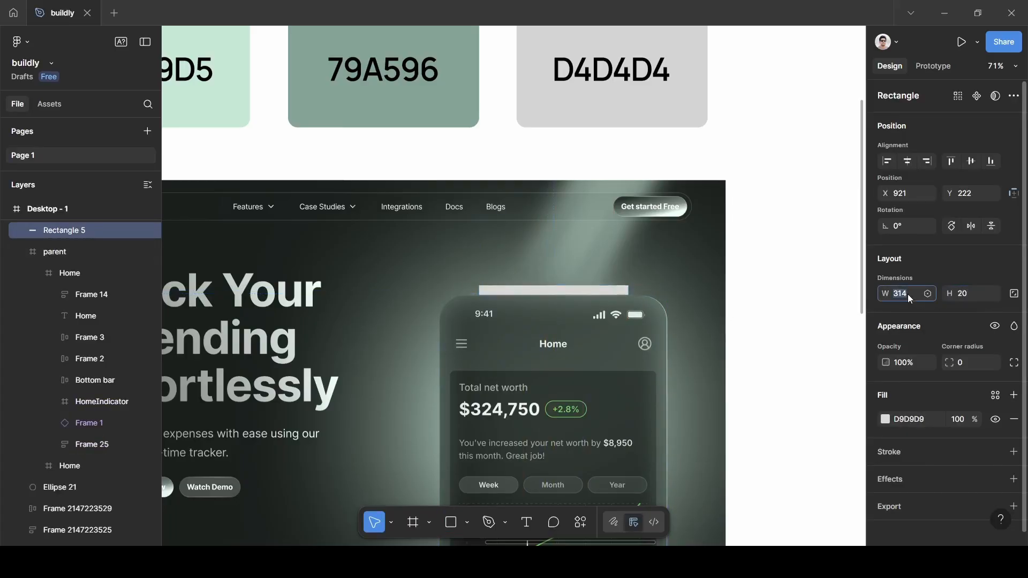
key("BackSpace")
type("390")
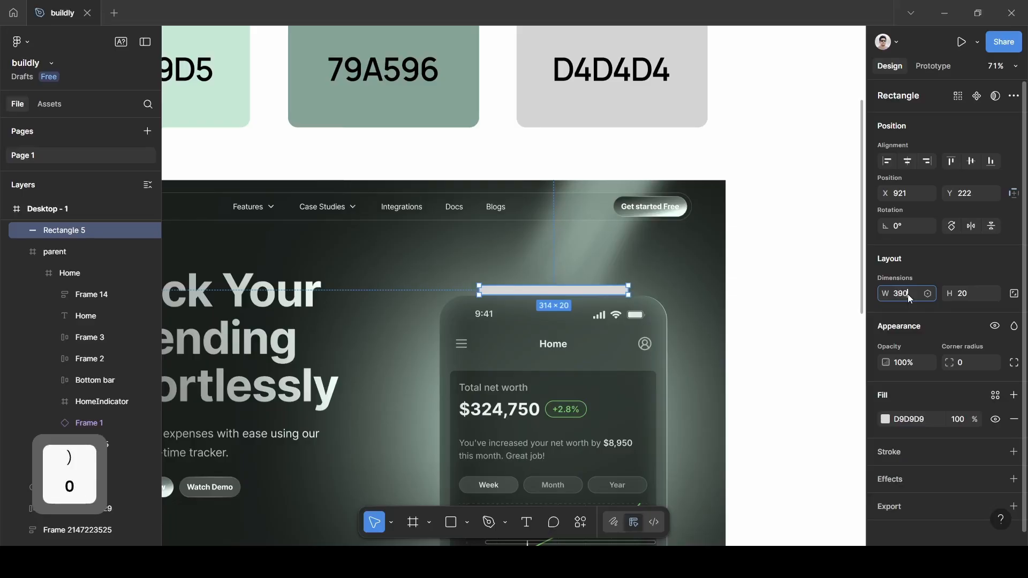
key("Return")
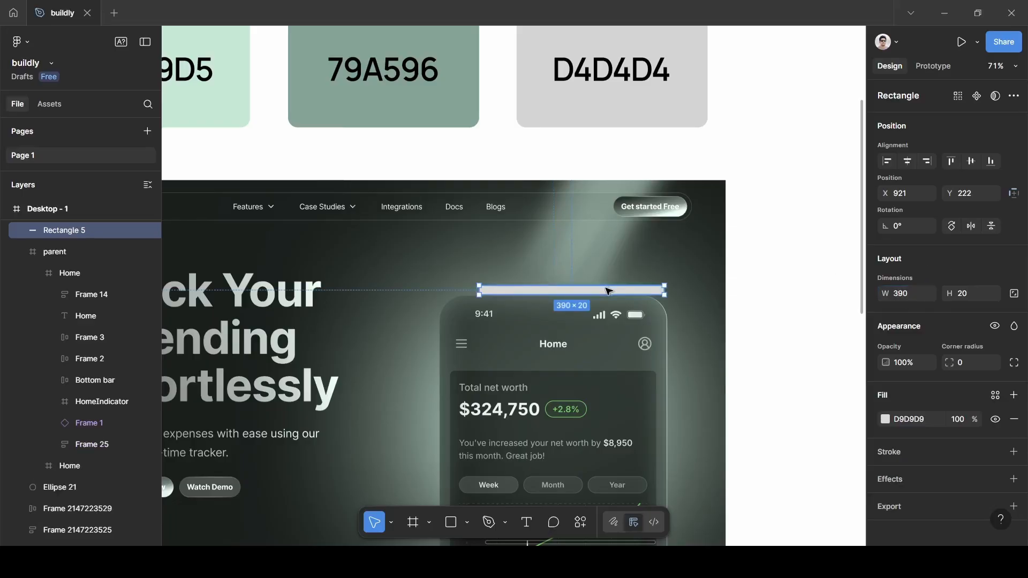
- Center the 390 × 20 rectangle horizontally over the phone and nudge it onto the phone's upper edge at X 884, Y 232
left_click_drag(606, 293, 590, 292)
key("Down")
key("Down")
key("Down")
key("Down")
key("Down")
key("Down")
key("Down")
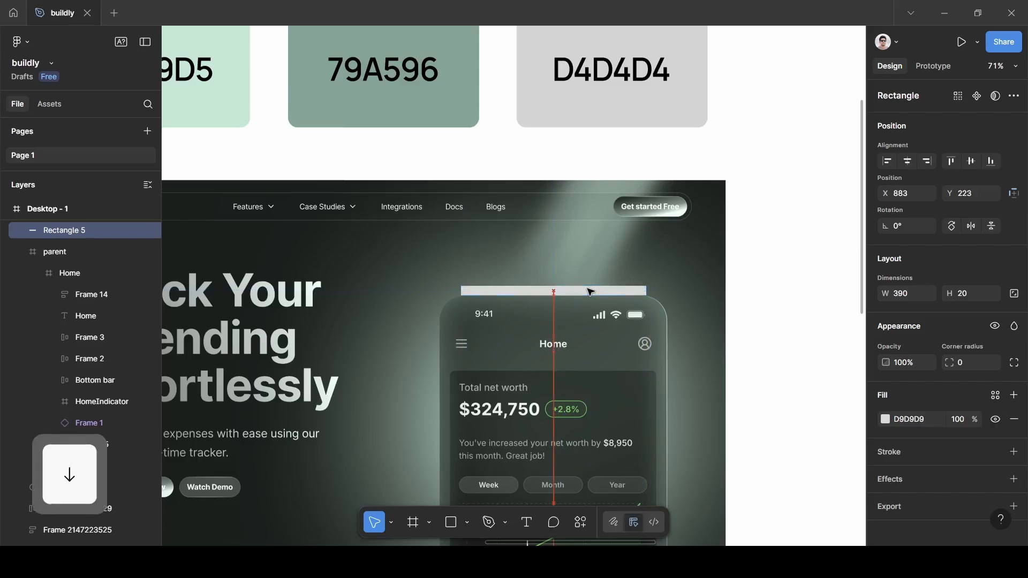
key("Down")
key("Down")
key("Down")
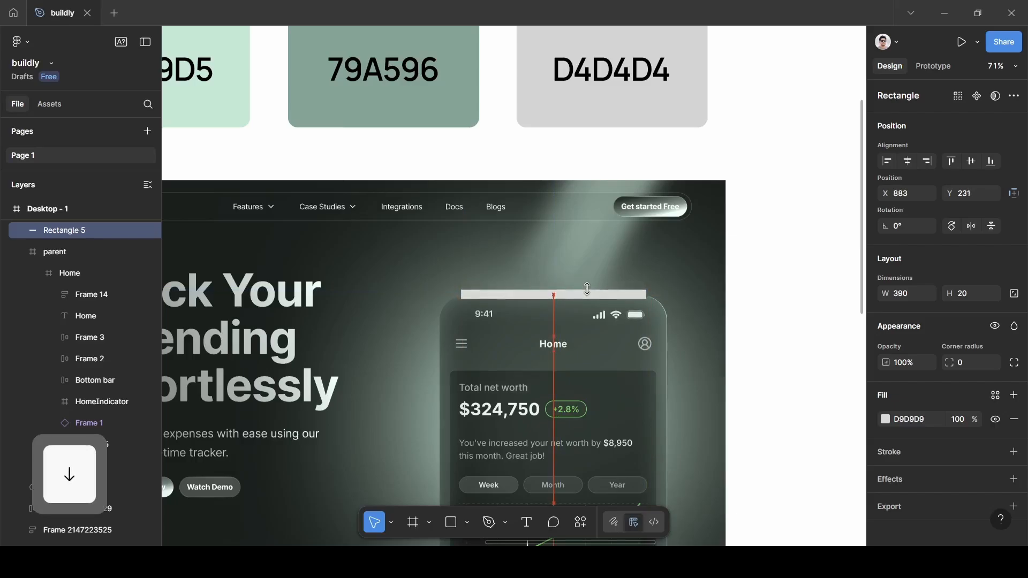
key("Right")
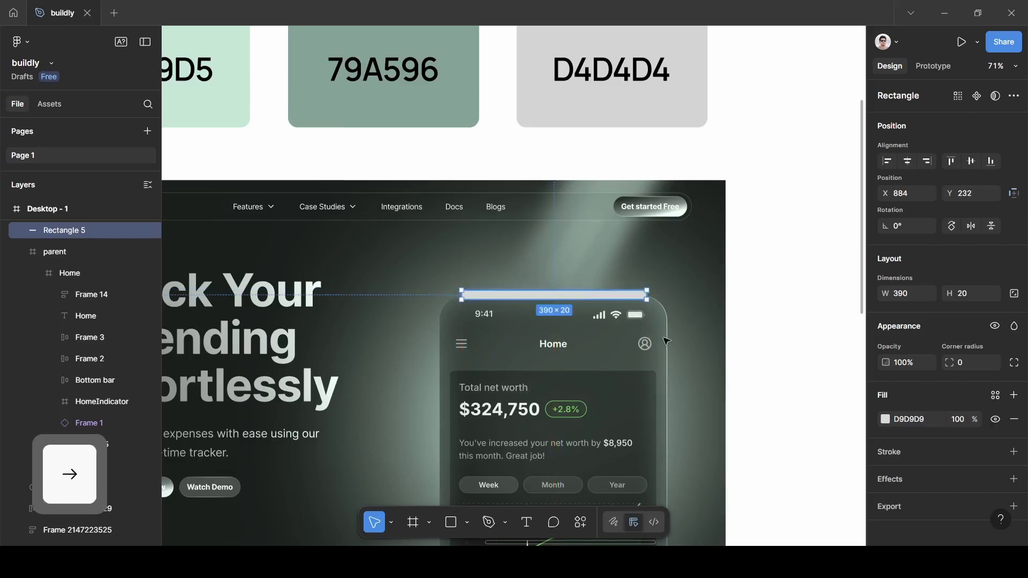
- Change the 390 × 20 rectangle's fill to a linear gradient and add stops at 50%, 75% and 88%
left_click(884, 419)
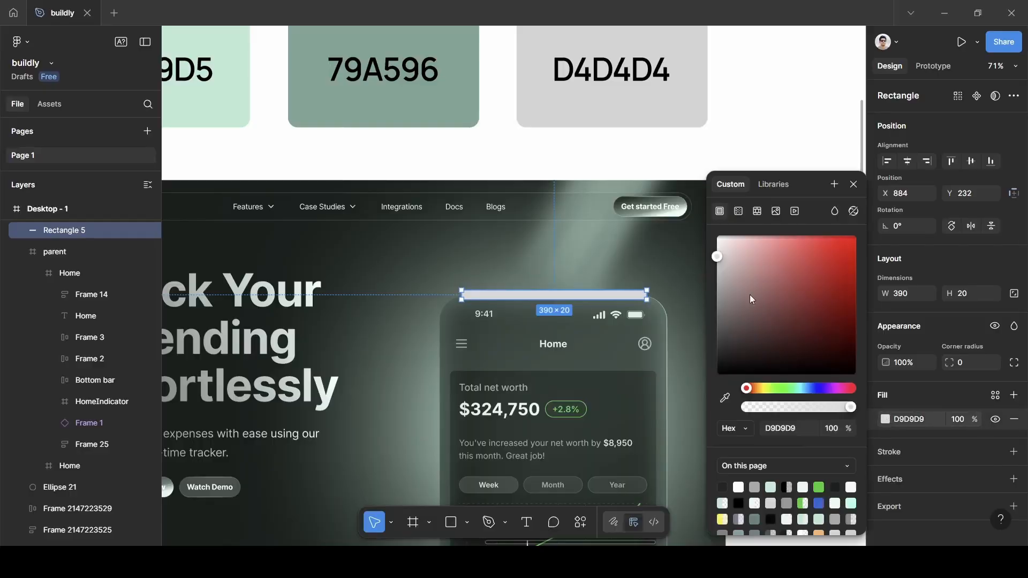
left_click(738, 212)
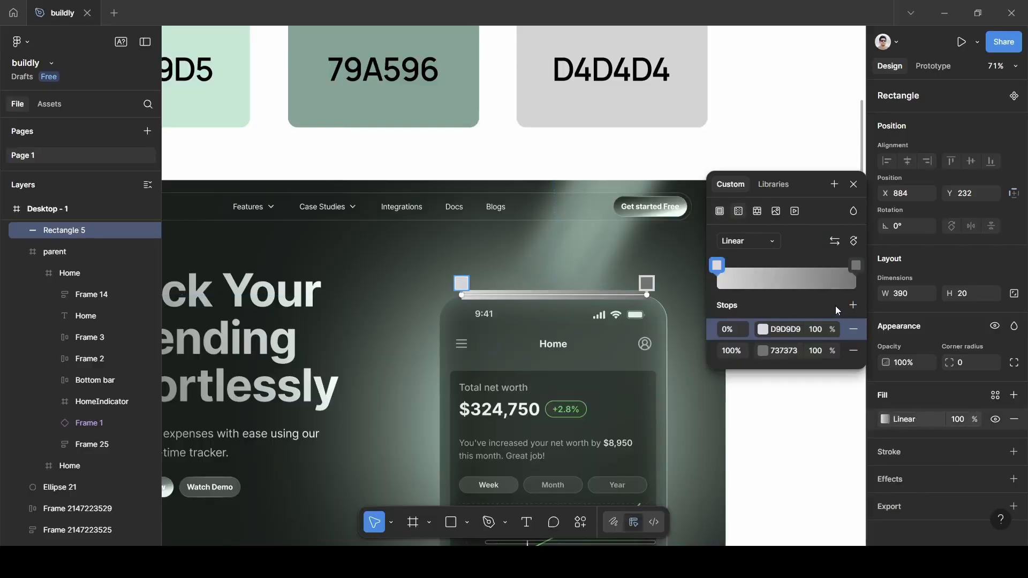
left_click(852, 306)
left_click(851, 305)
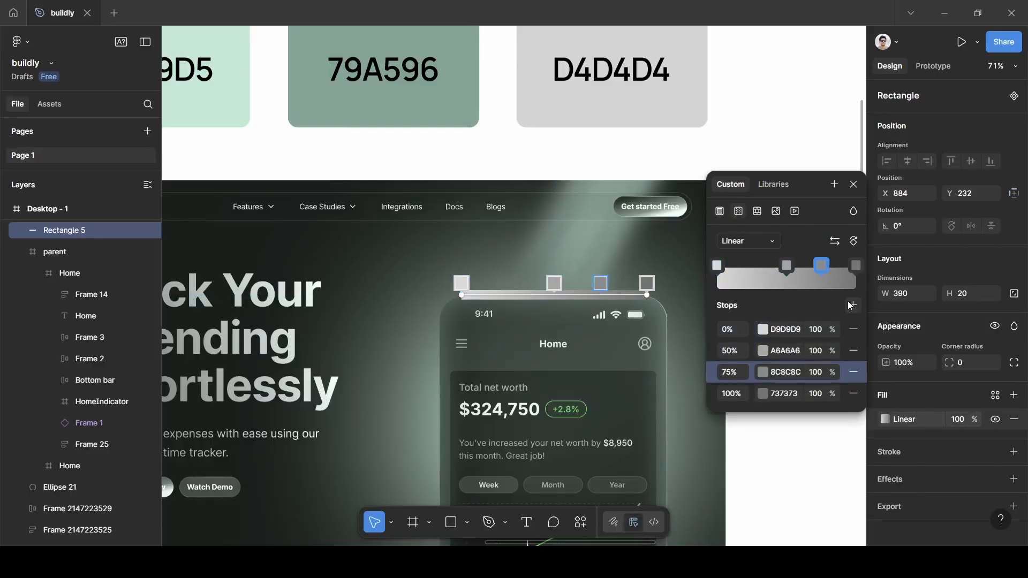
left_click(851, 306)
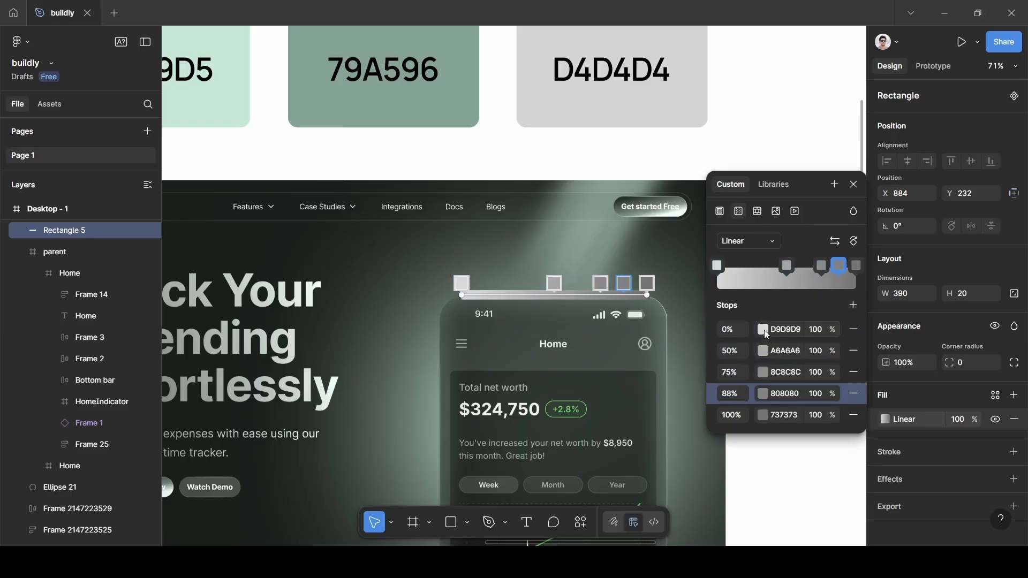
- Color the gradient's 0% stop BCE9D5 by sampling the light green palette swatch
left_click(763, 330)
left_click(563, 397)
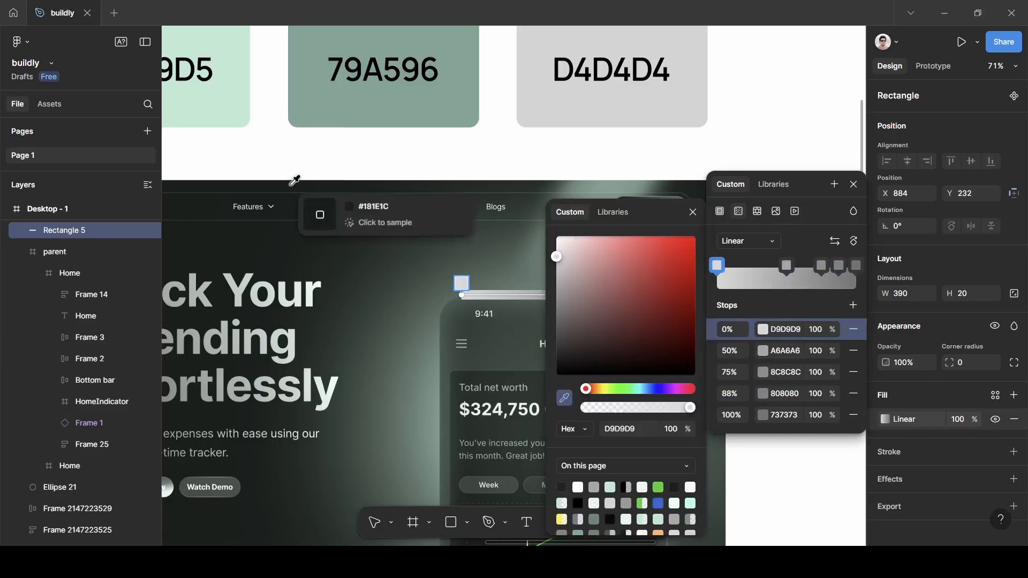
scroll(291, 177, "up", 2)
scroll(231, 152, "left", 3)
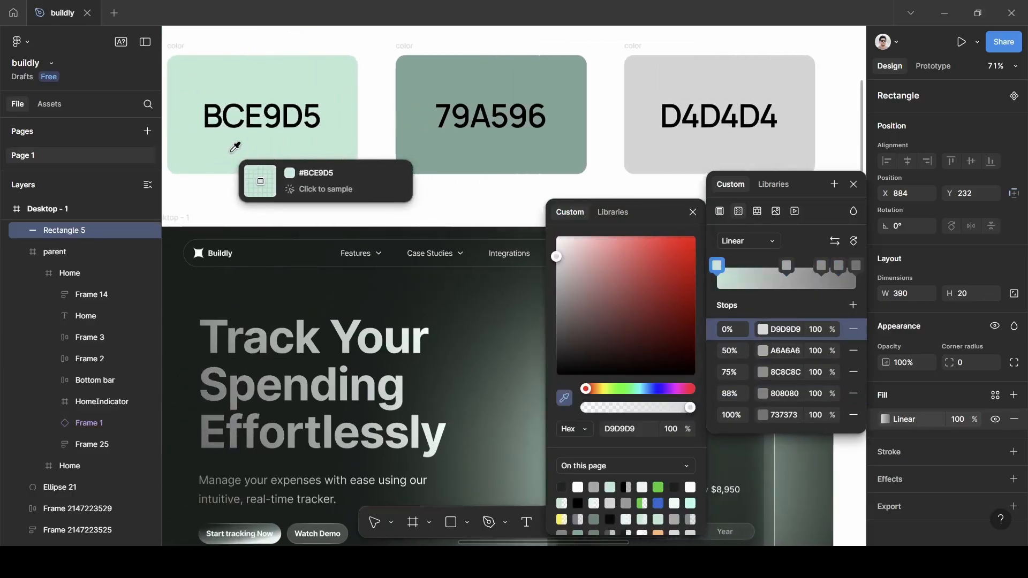
left_click(232, 151)
- Copy the BCE9D5 color from the 0% stop to the 50%, 75%, 88% and 100% gradient stops
left_click(780, 329)
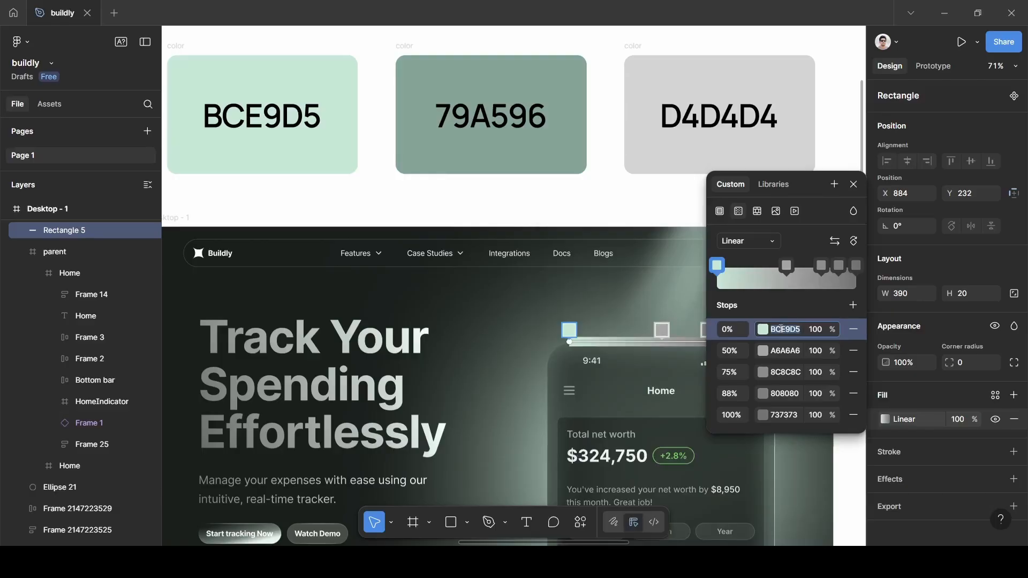
key("ctrl+c")
left_click(782, 350)
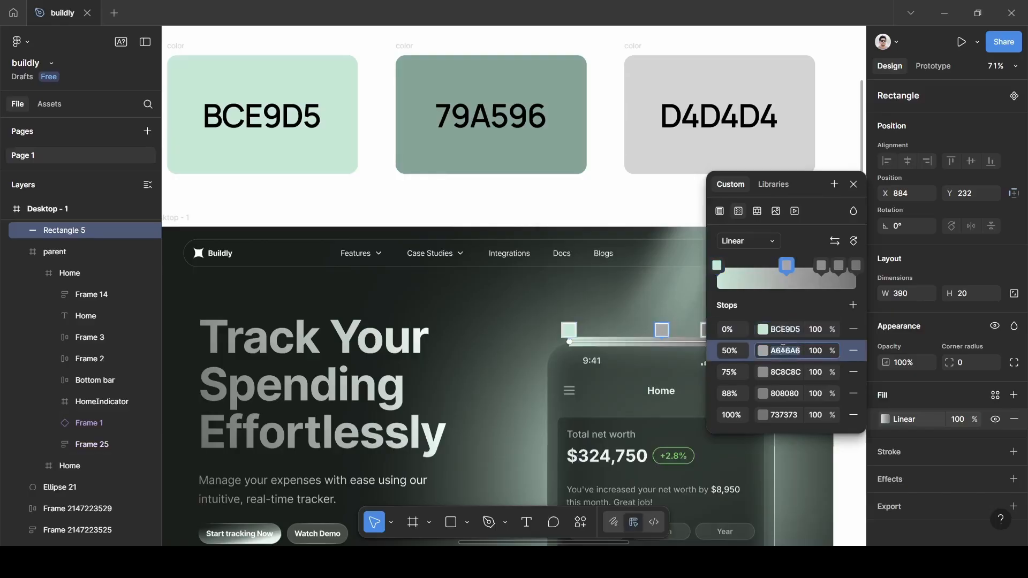
key("ctrl+v")
left_click(784, 372)
key("ctrl+v")
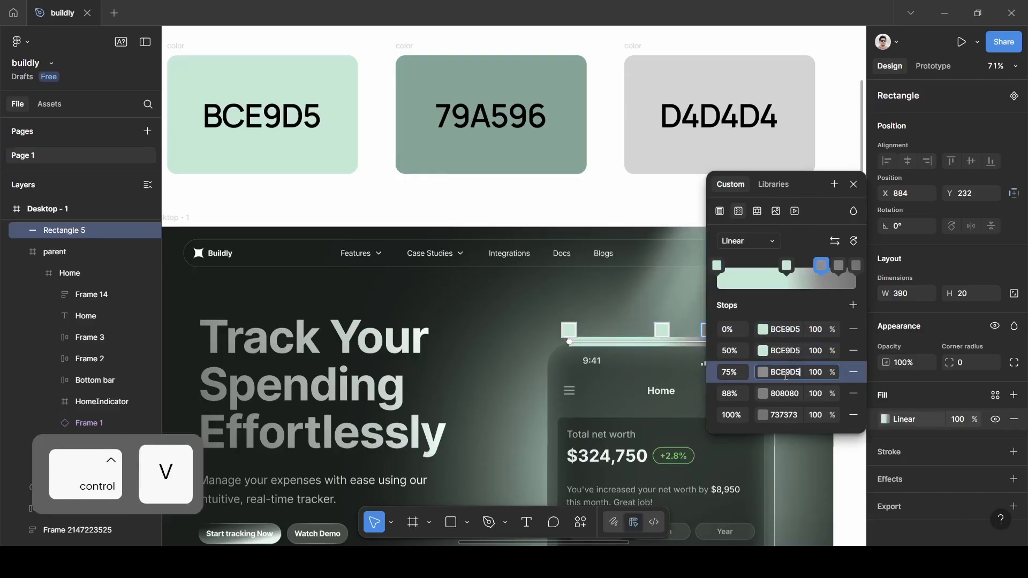
left_click(785, 393)
key("ctrl+v")
left_click(785, 415)
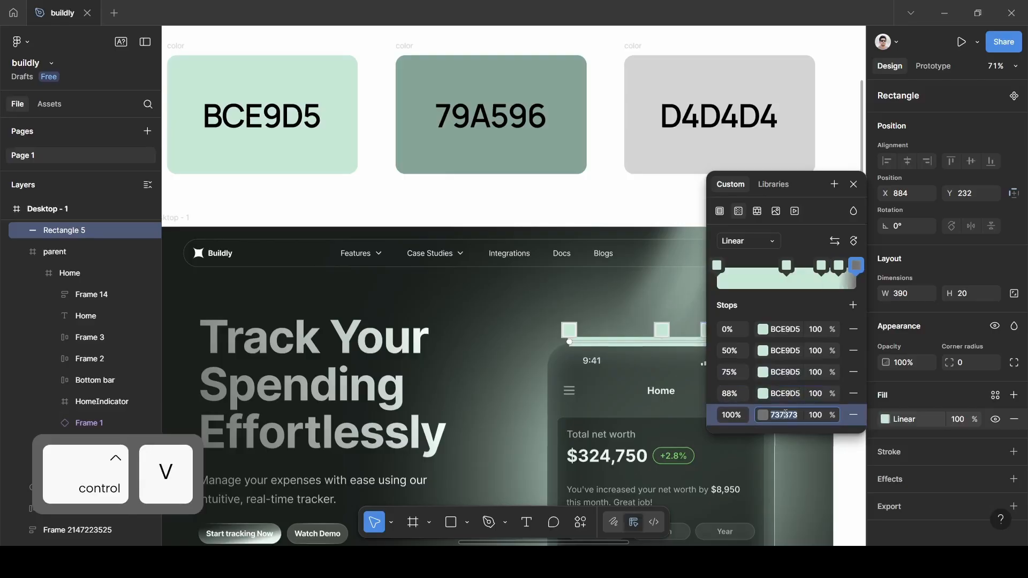
key("ctrl+v")
left_click(808, 309)
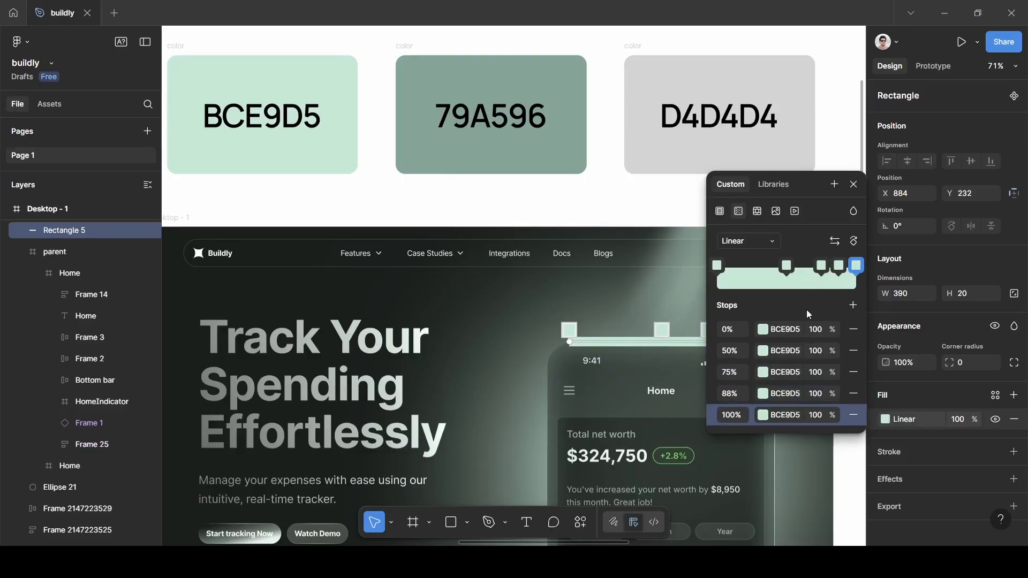
- Set the gradient stop opacities to 0% for the first and last stops and 42% for the 50% and 88% stops
left_click(817, 331)
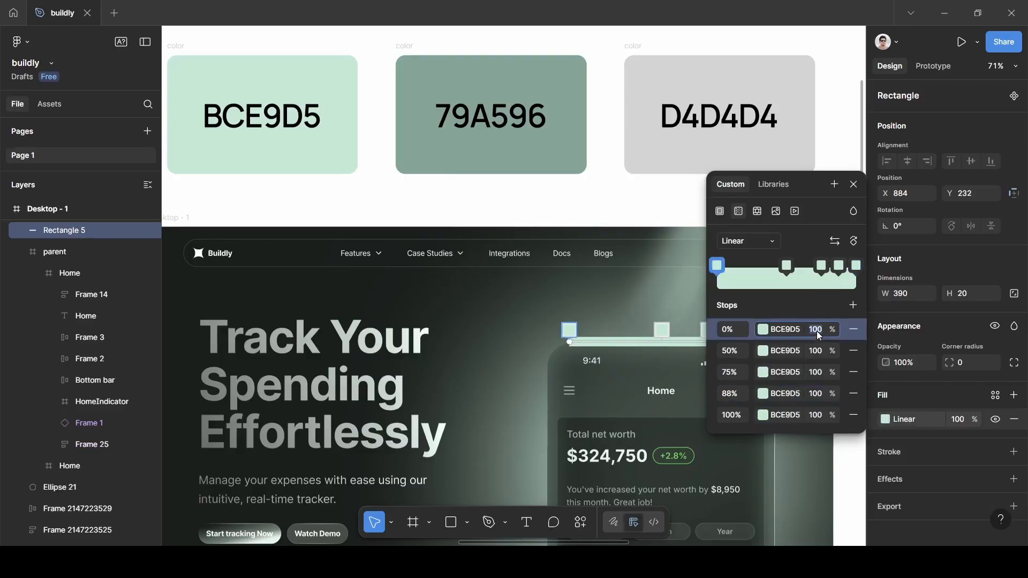
type("0")
left_click(816, 354)
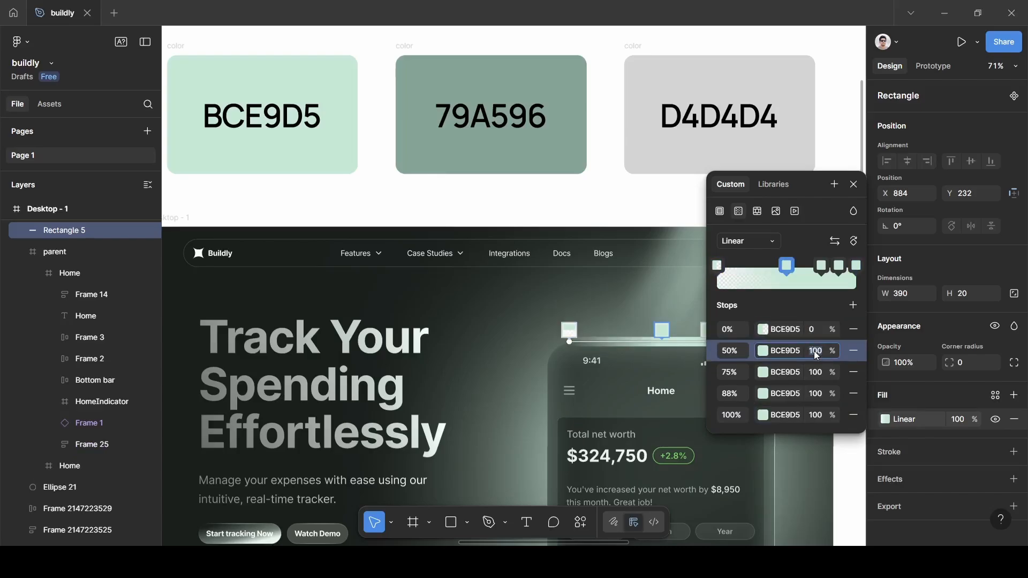
key("BackSpace")
type("42")
left_click(817, 394)
key("BackSpace")
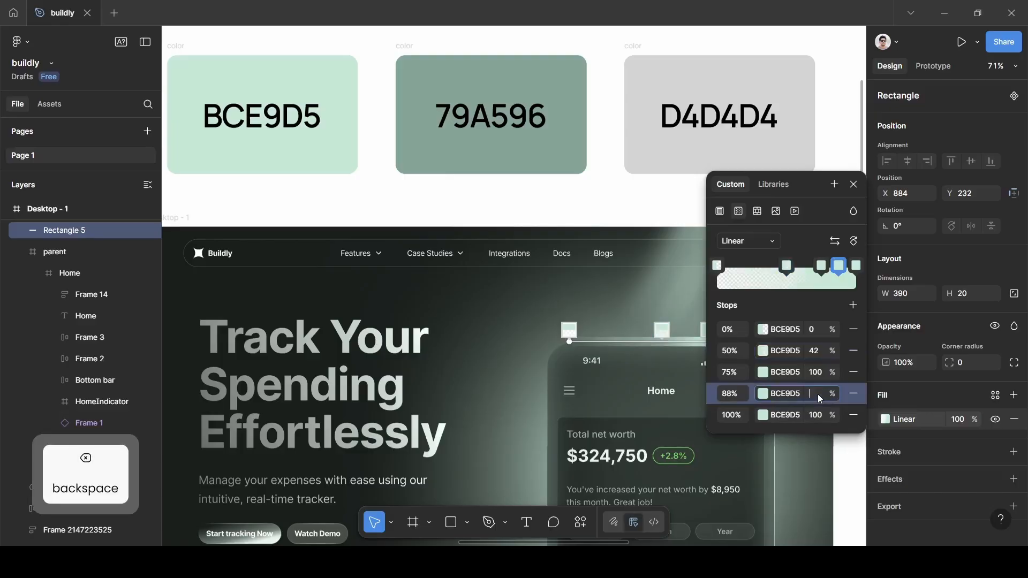
type("42")
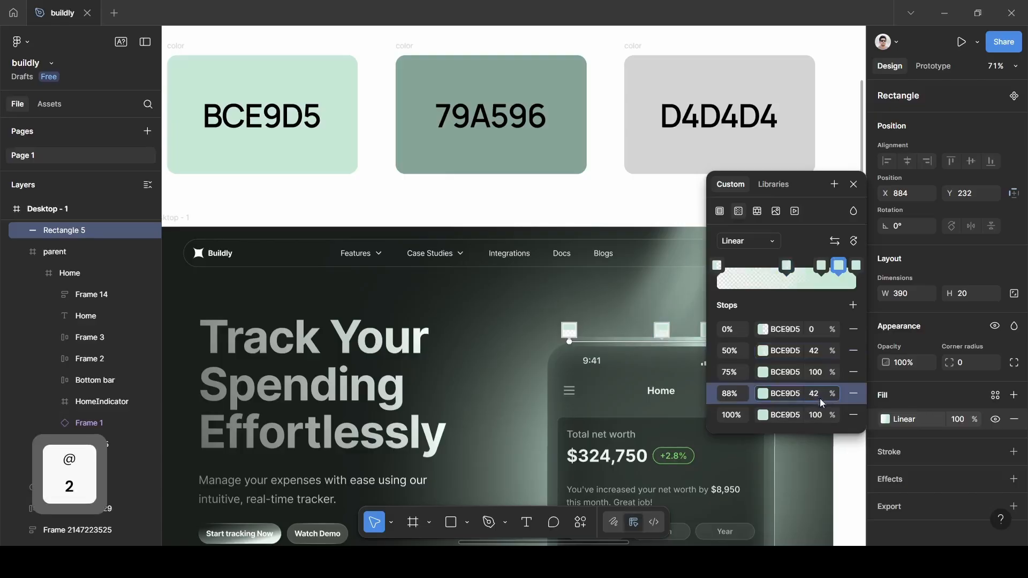
left_click(819, 415)
type("0")
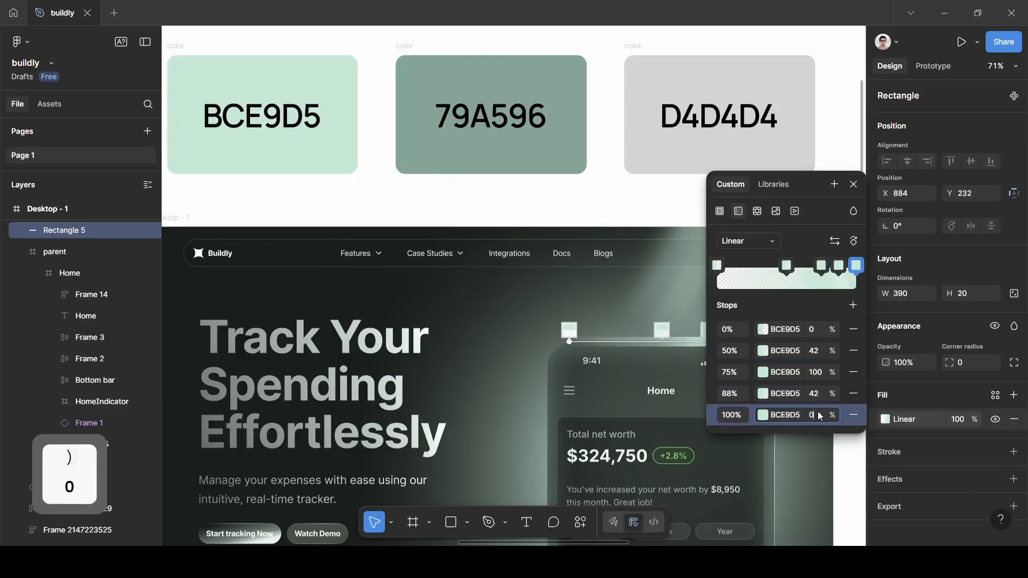
left_click(804, 304)
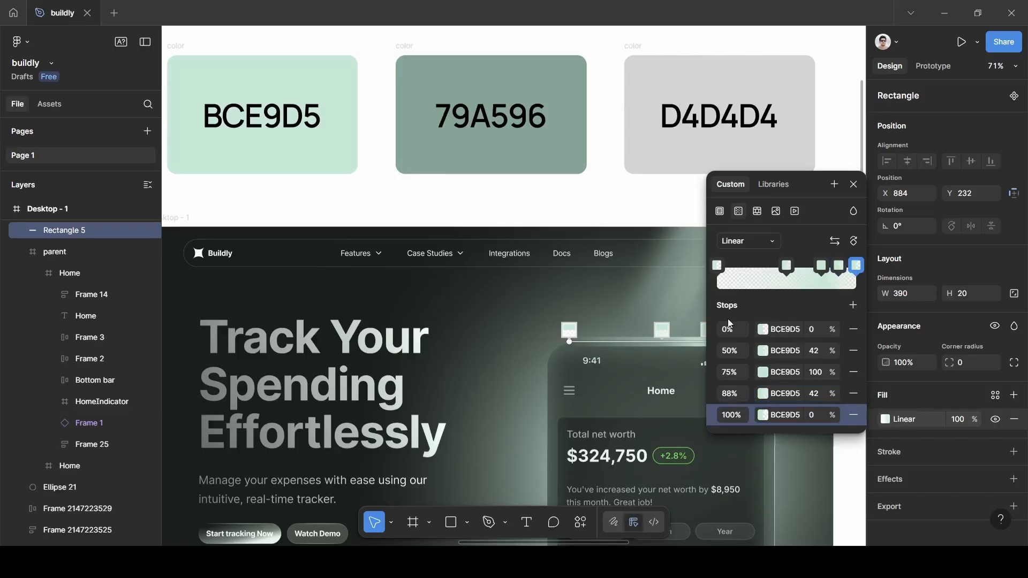
- Reposition the gradient's three middle stops to 12%, 50% and 87%, and close the fill settings
left_click(732, 356)
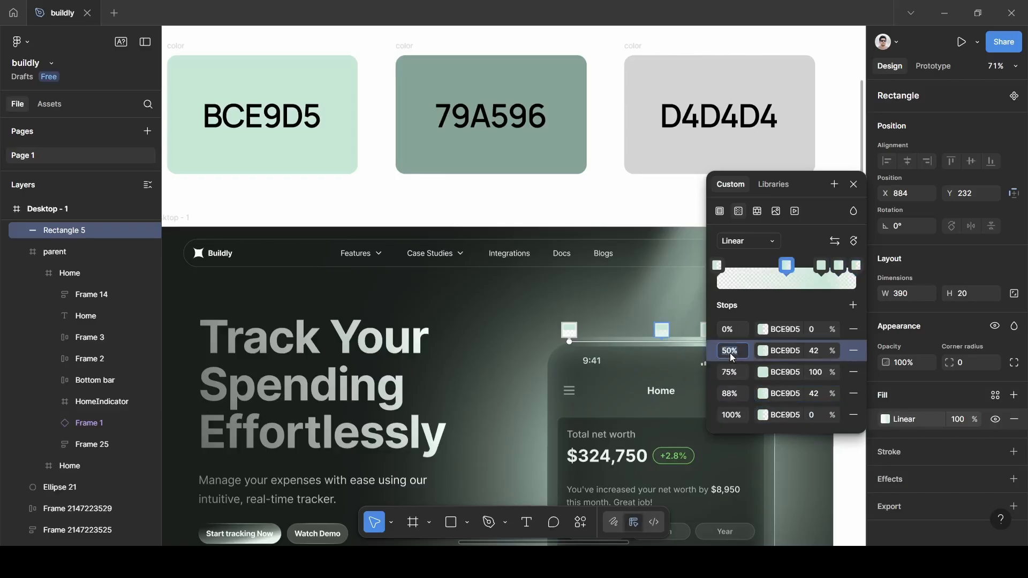
type("12")
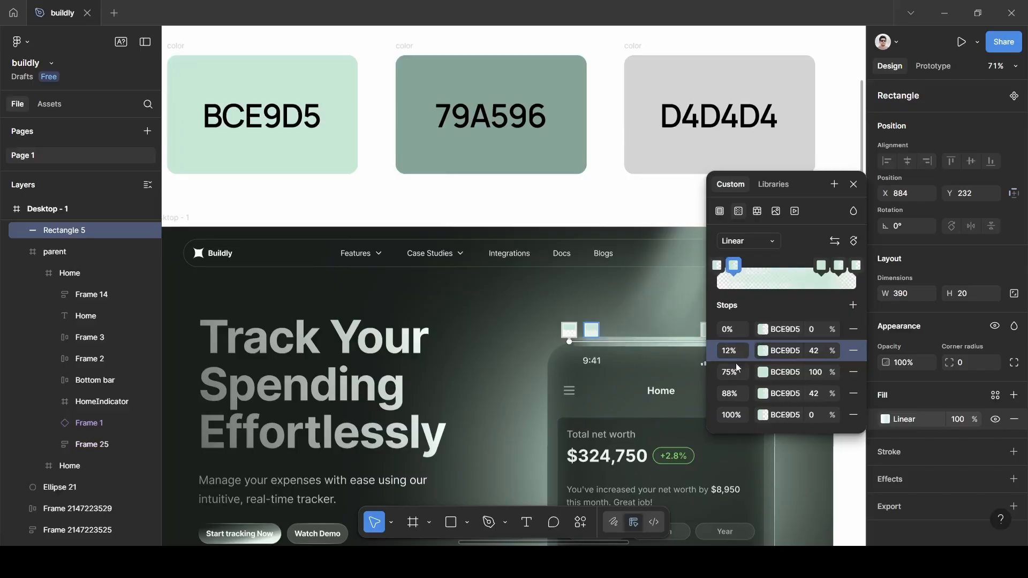
left_click(730, 374)
key("BackSpace")
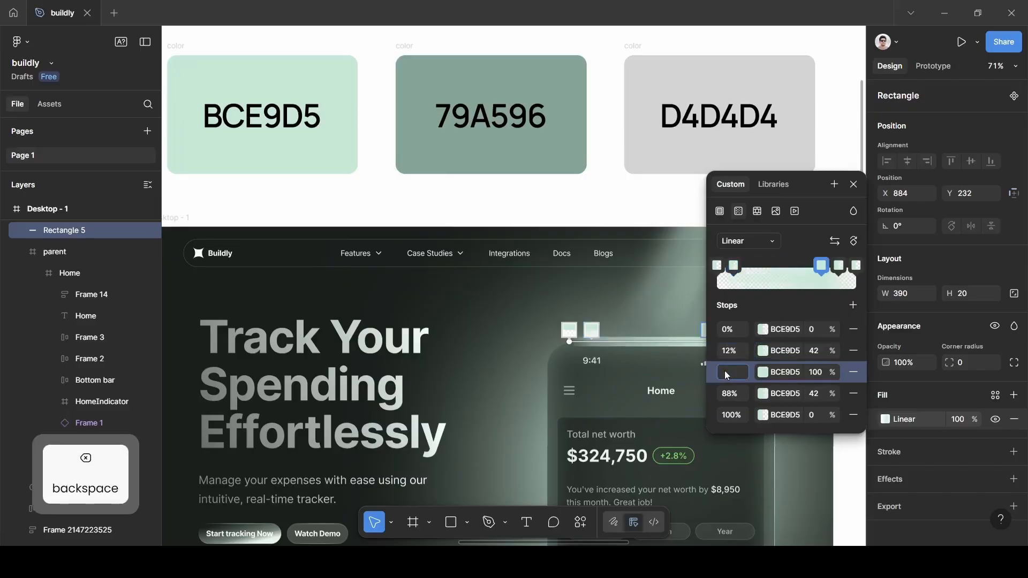
type("50")
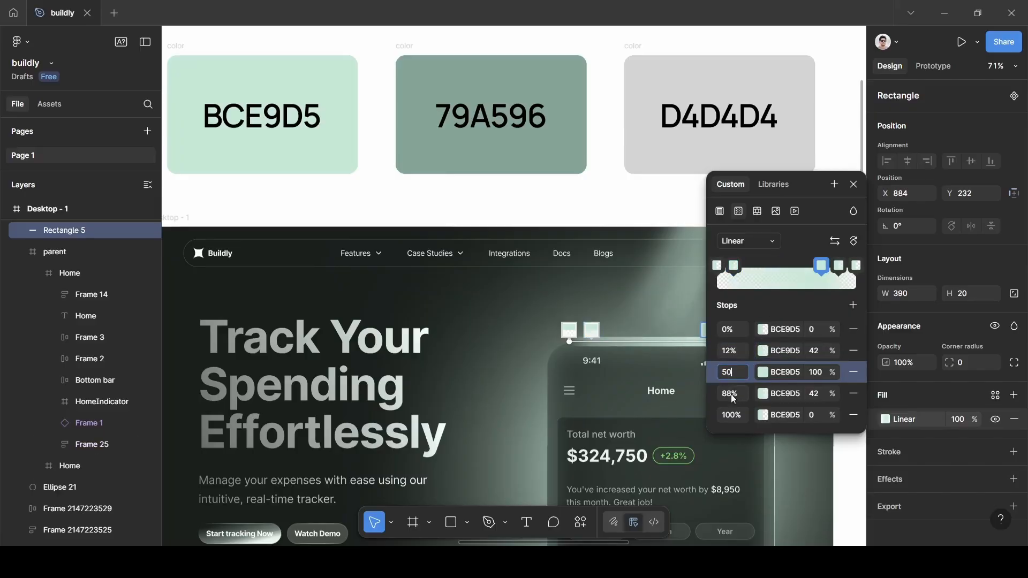
left_click(733, 396)
key("BackSpace")
type("87")
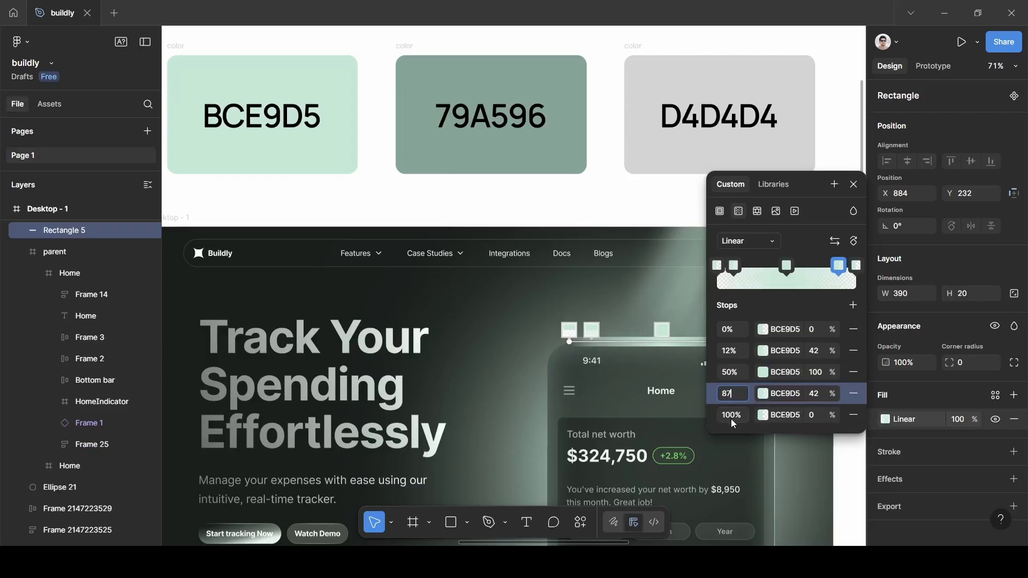
key("Return")
scroll(662, 364, "right", 1)
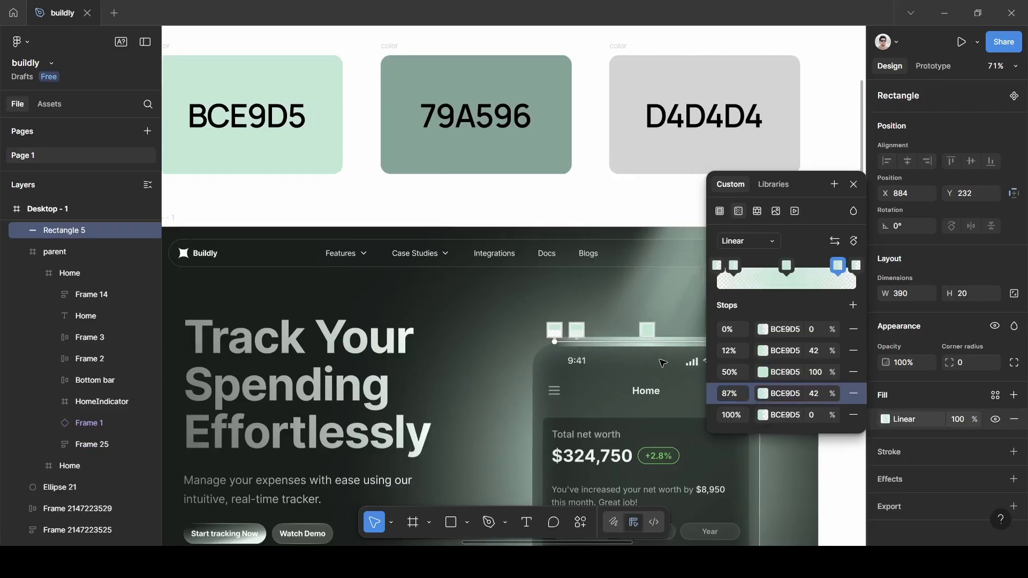
scroll(662, 364, "right", 5)
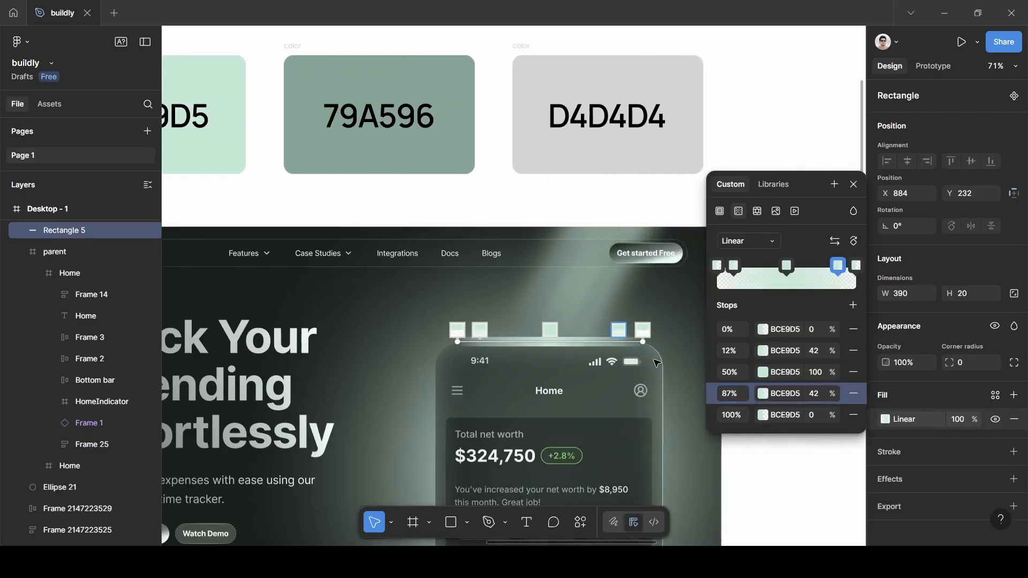
left_click(853, 185)
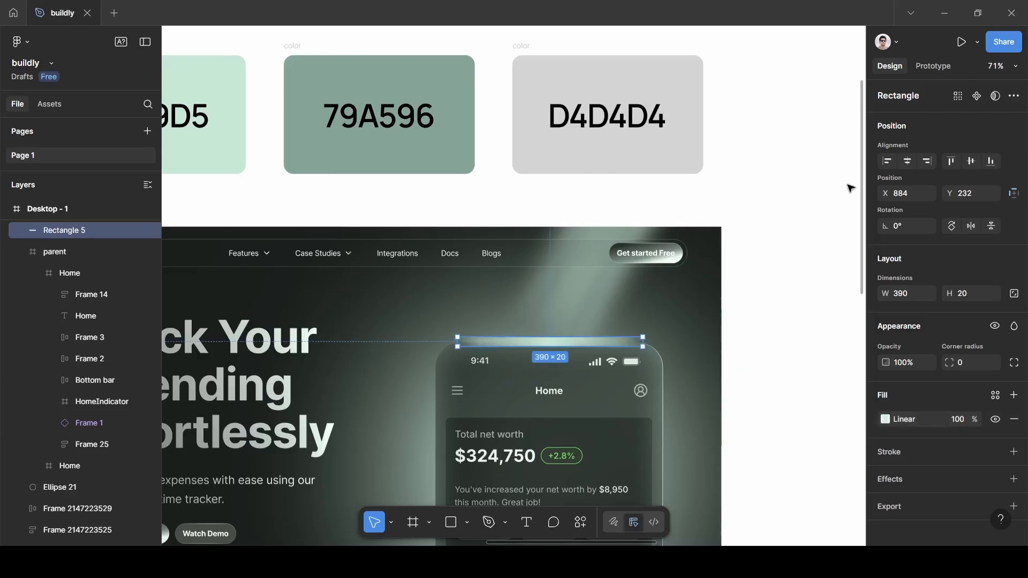
- Add a uniform layer blur of 20 to the 390 × 20 rectangle
scroll(901, 467, "down", 1)
left_click(901, 469)
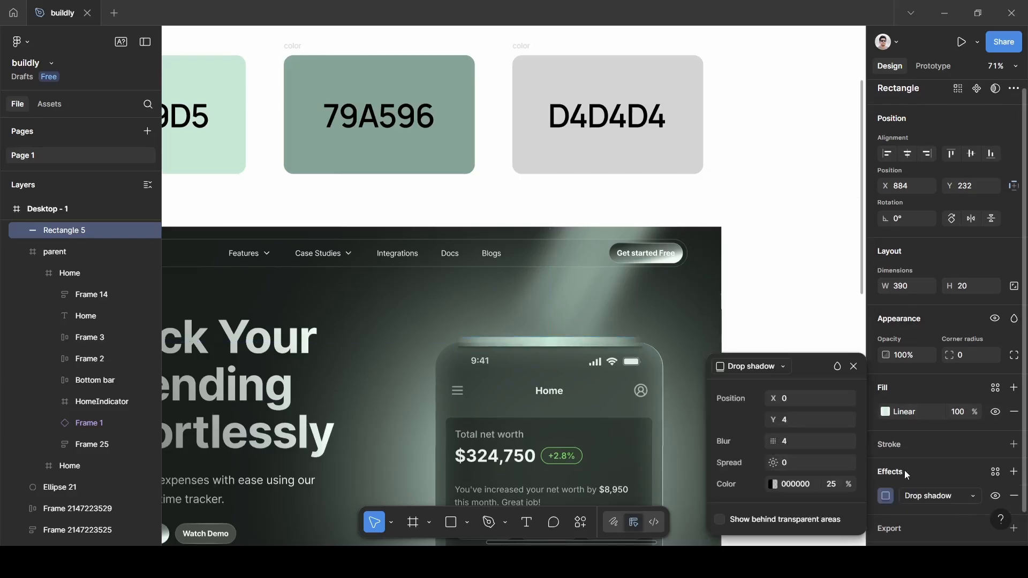
left_click(923, 495)
left_click(933, 464)
left_click(886, 497)
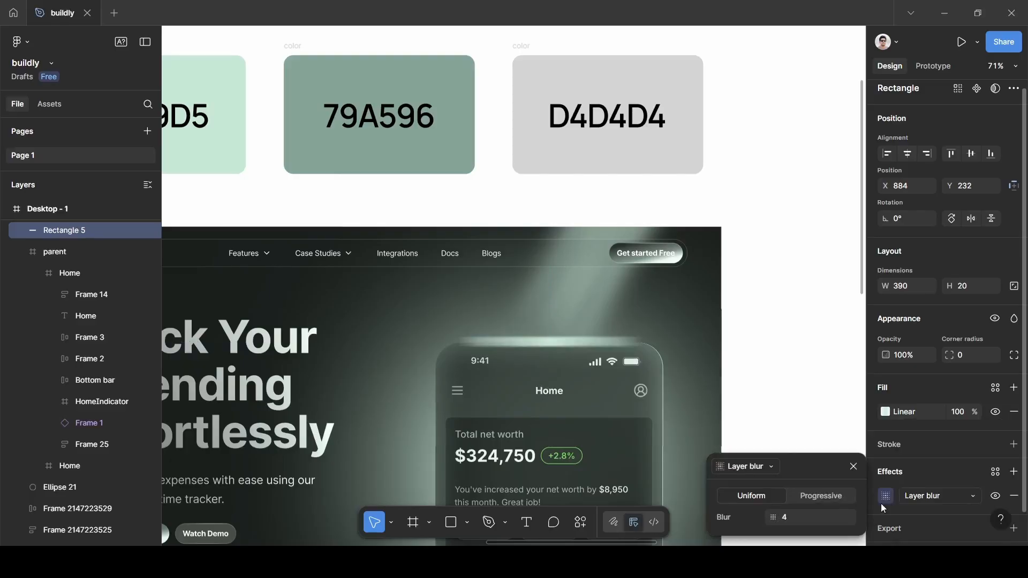
left_click(810, 517)
key("BackSpace")
type("20")
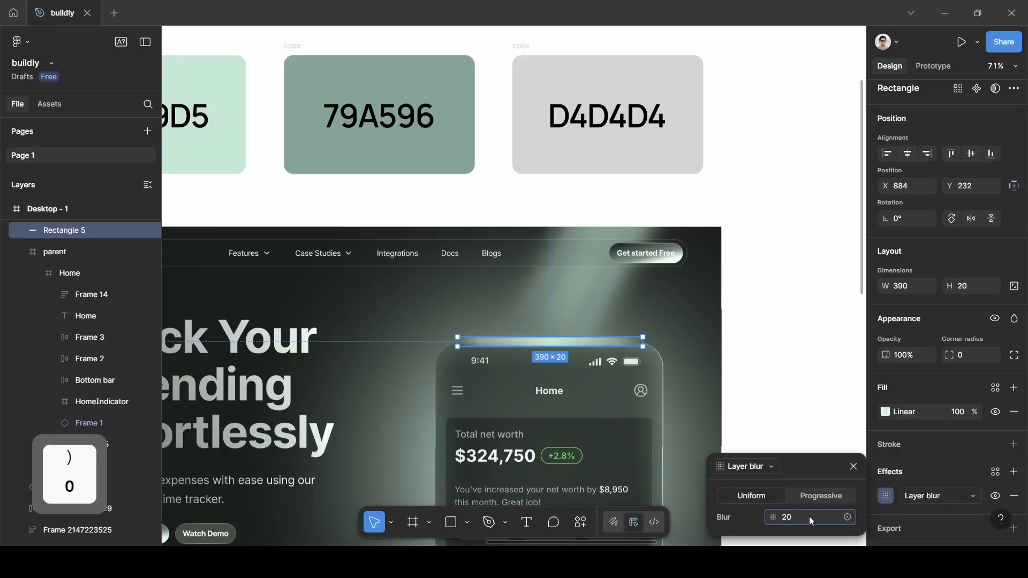
left_click(851, 466)
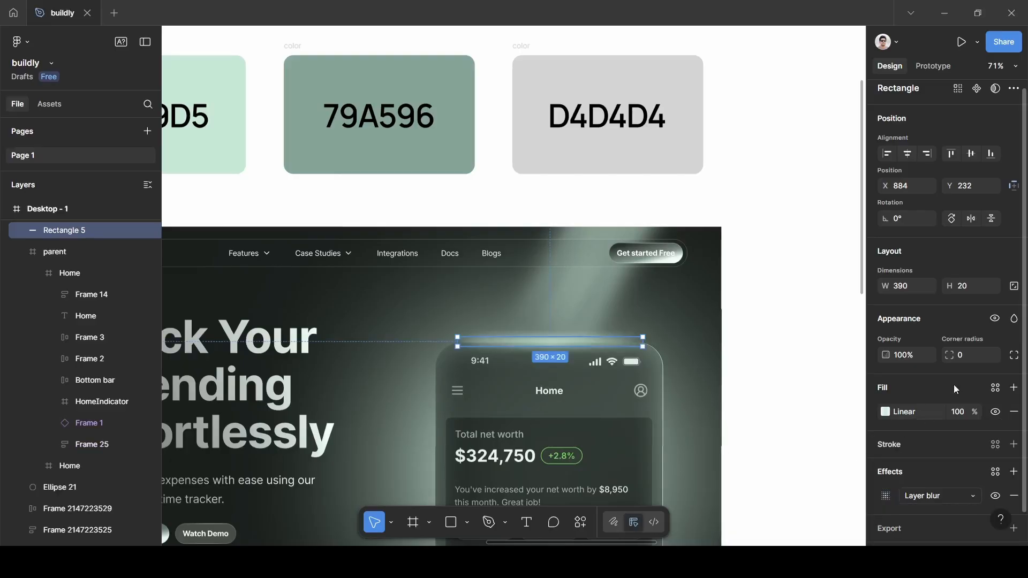
- Set the blurred highlight rectangle's blend mode to Plus lighter
left_click(1015, 320)
scroll(985, 241, "down", 2)
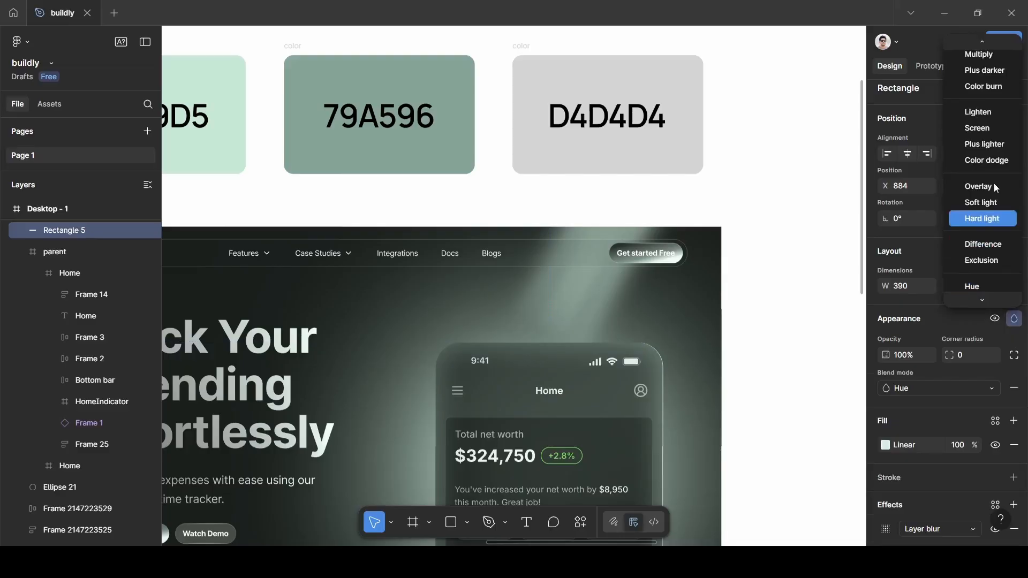
left_click(984, 144)
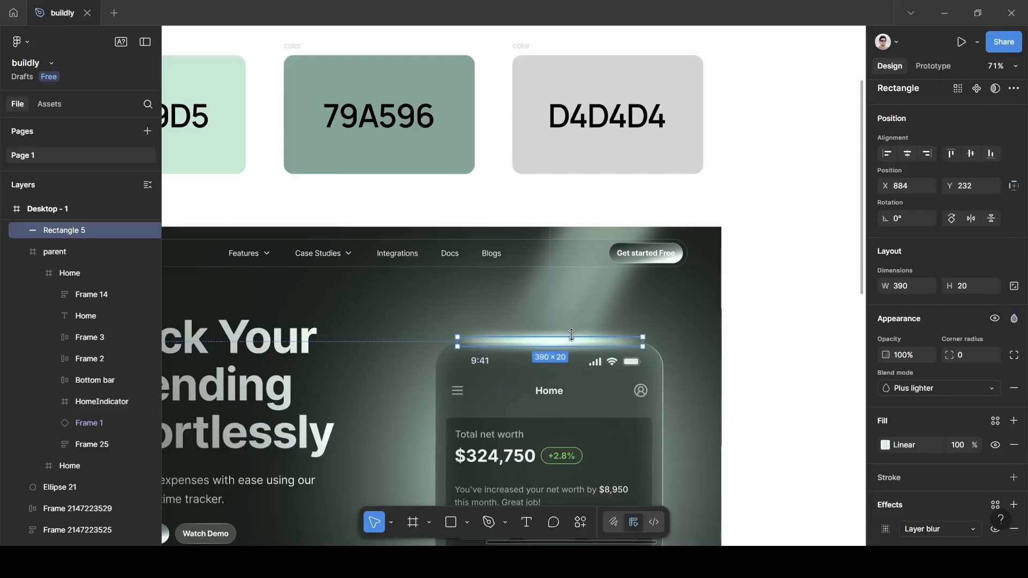
- Nudge the highlight rectangle along the phone's upper edge to X 887, Y 236
scroll(571, 335, "up", 3)
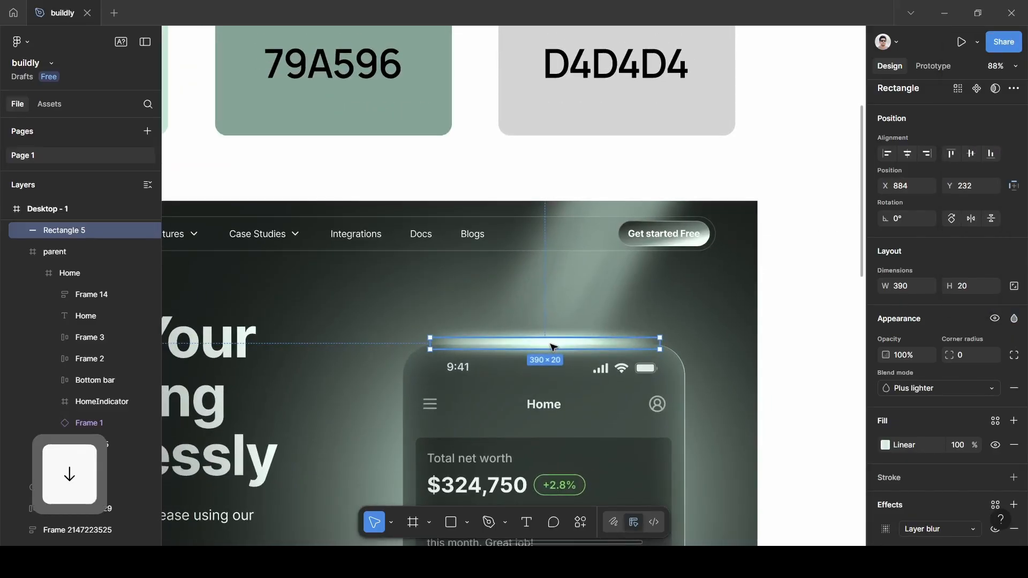
key("Down")
key("Down")
key("Right")
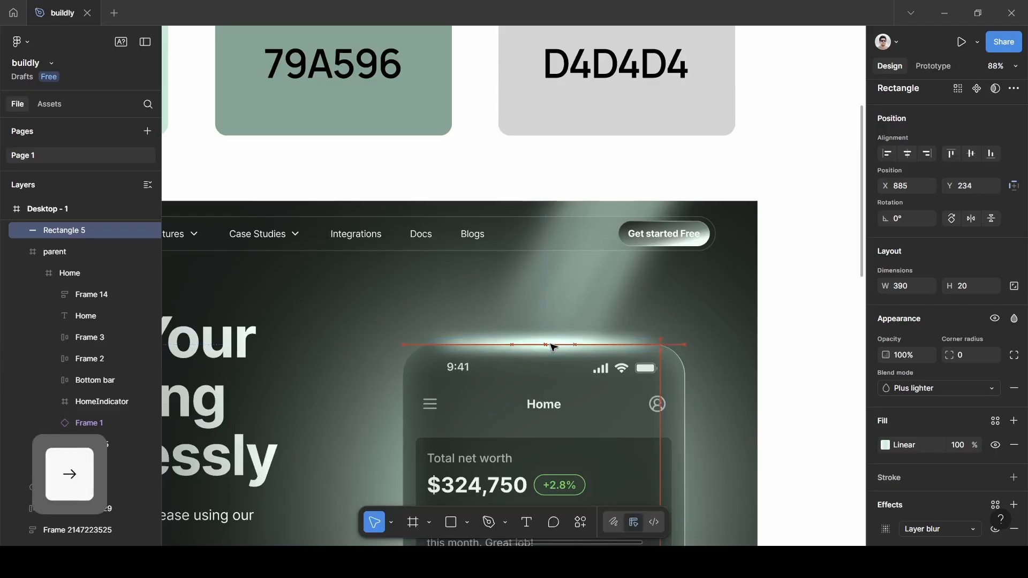
key("Right")
key("Right")
key("Down")
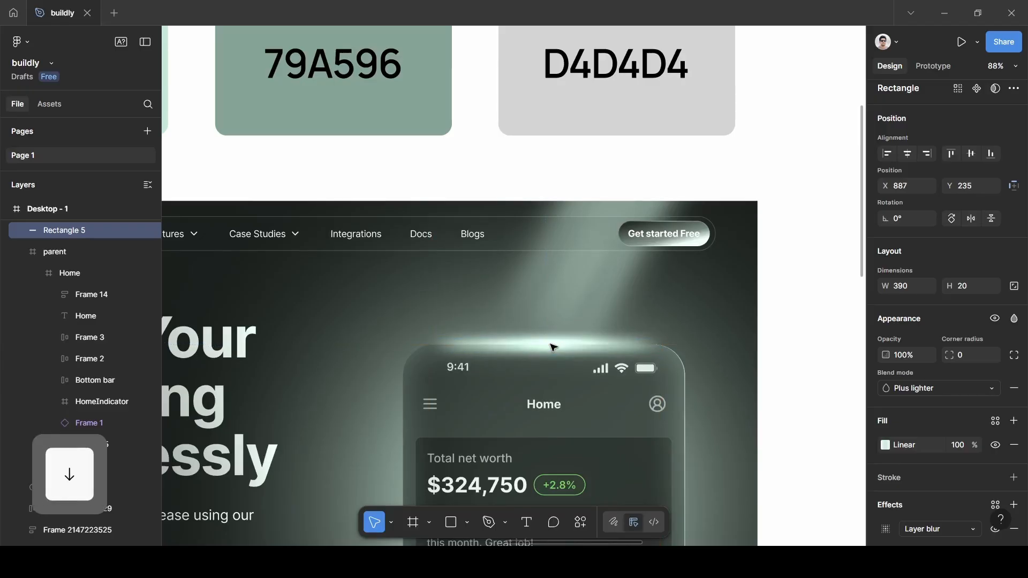
key("Down")
key("Down")
key("Up")
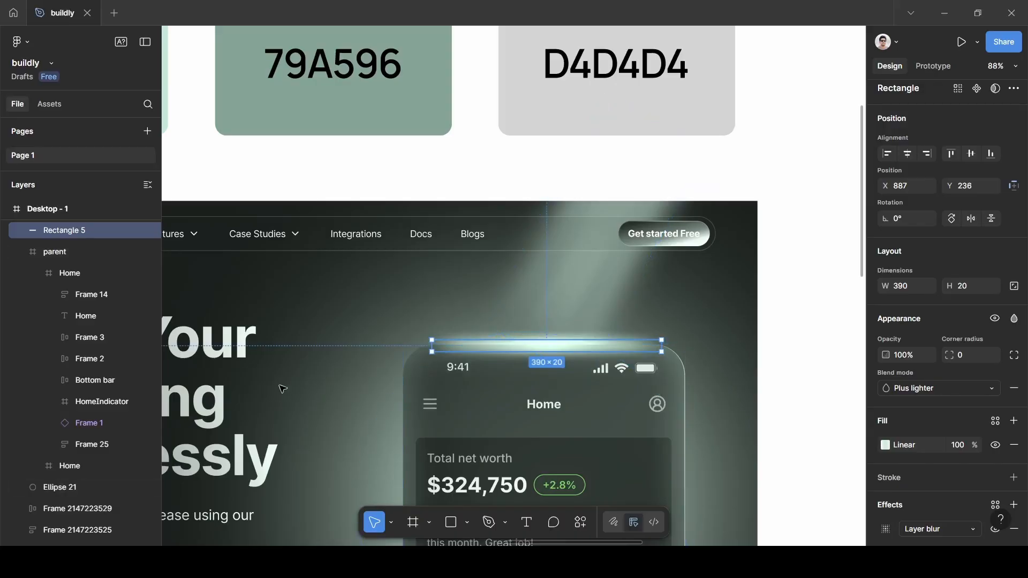
- Draw an ellipse over the middle of the phone's upper edge and size it to 170 × 80
key("o")
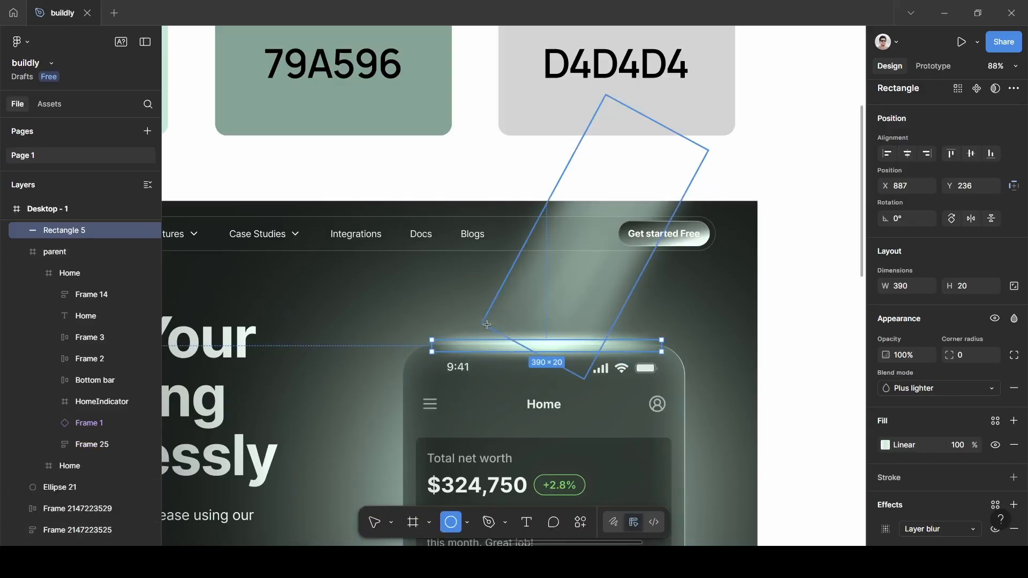
left_click_drag(486, 325, 614, 368)
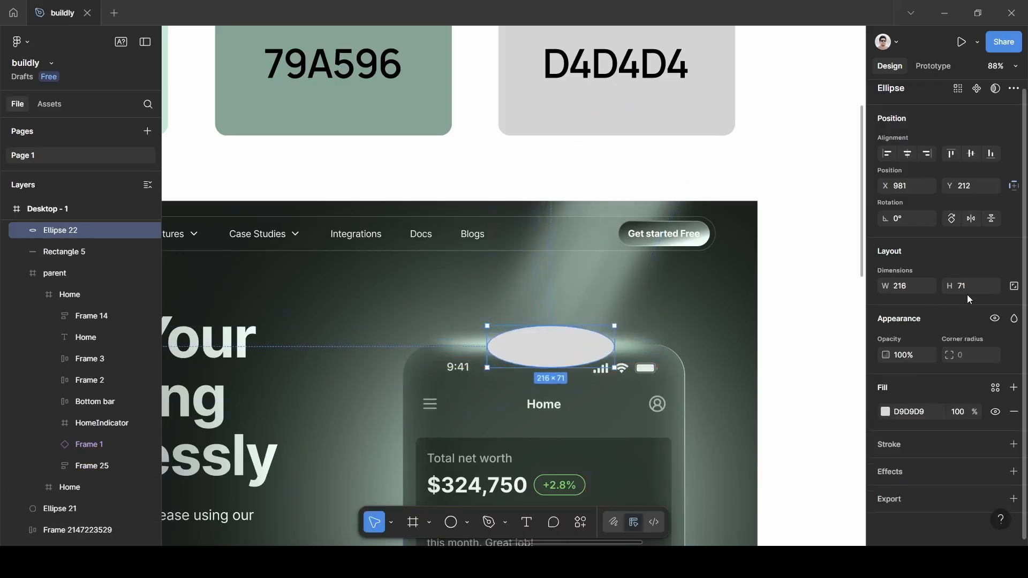
left_click(965, 289)
key("BackSpace")
type("80")
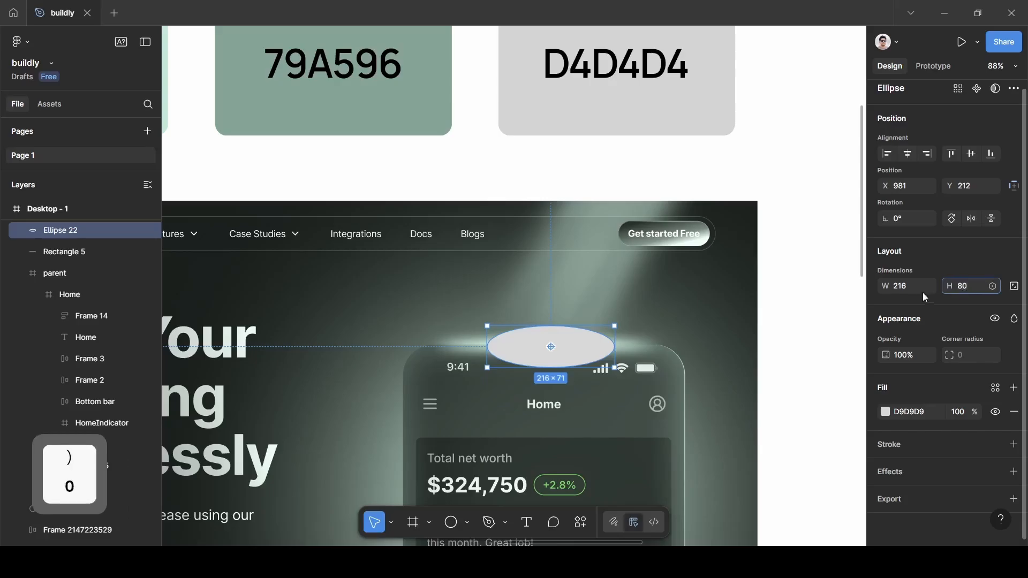
left_click(917, 288)
type("170")
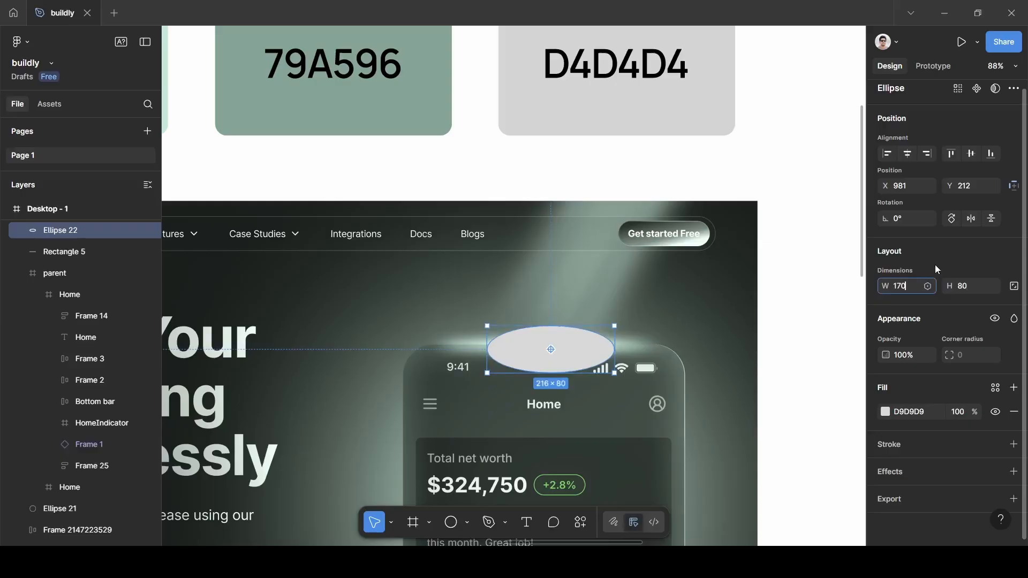
key("Return")
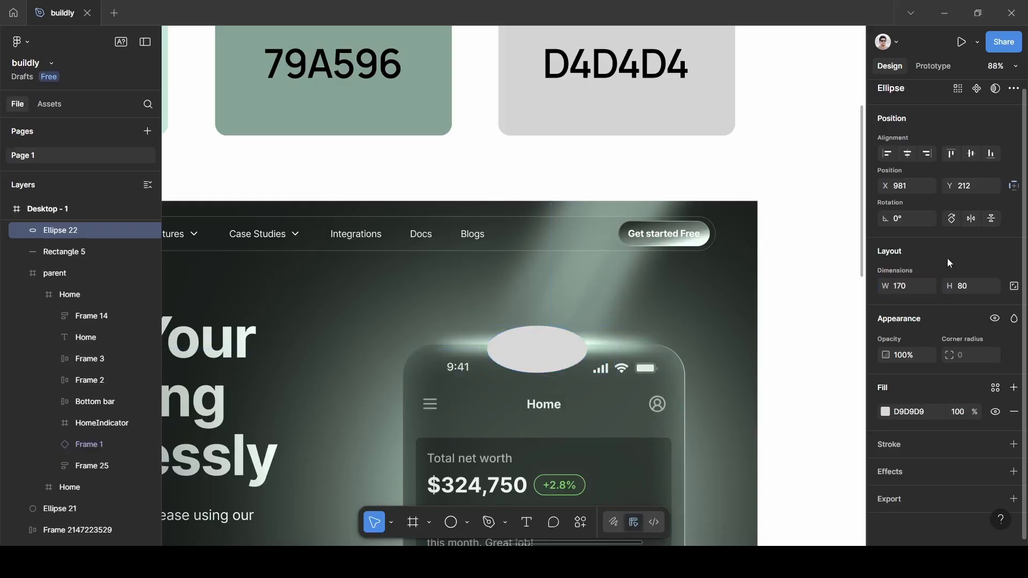
- Fill the ellipse with BCE9D5 by sampling the light green palette swatch
left_click(885, 411)
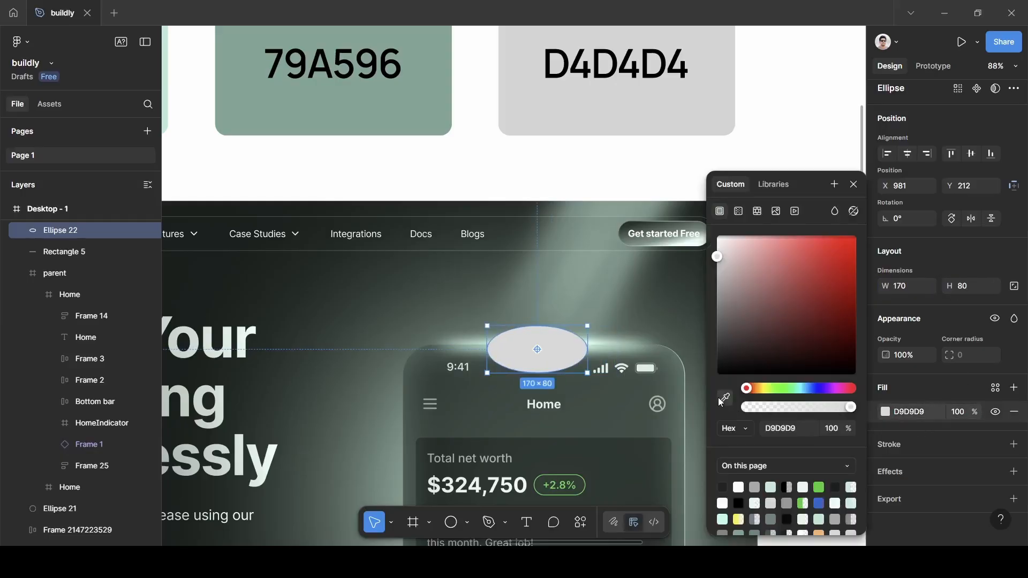
left_click(724, 398)
scroll(466, 304, "left", 3)
scroll(467, 304, "up", 1)
left_click(298, 146)
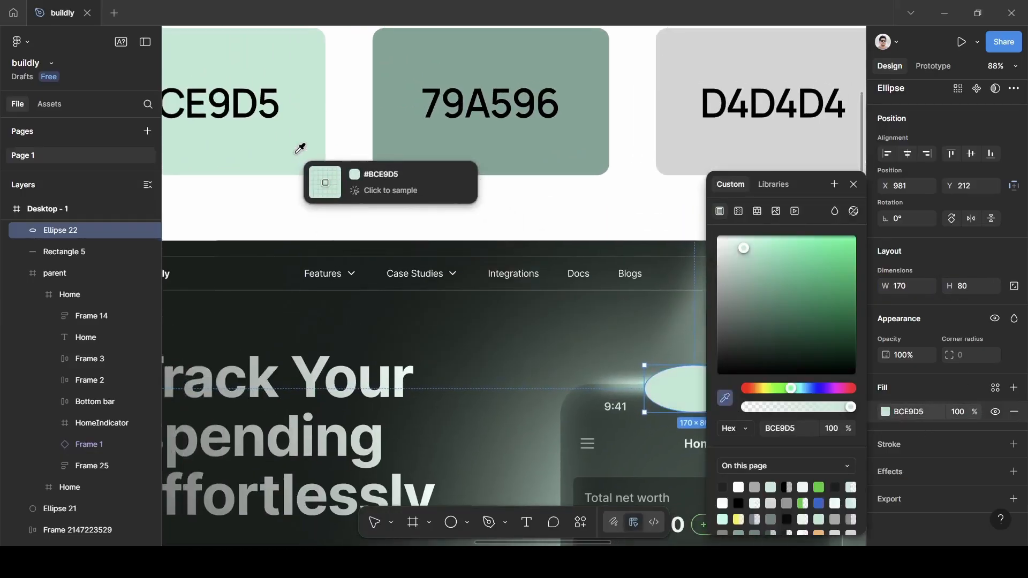
left_click(853, 184)
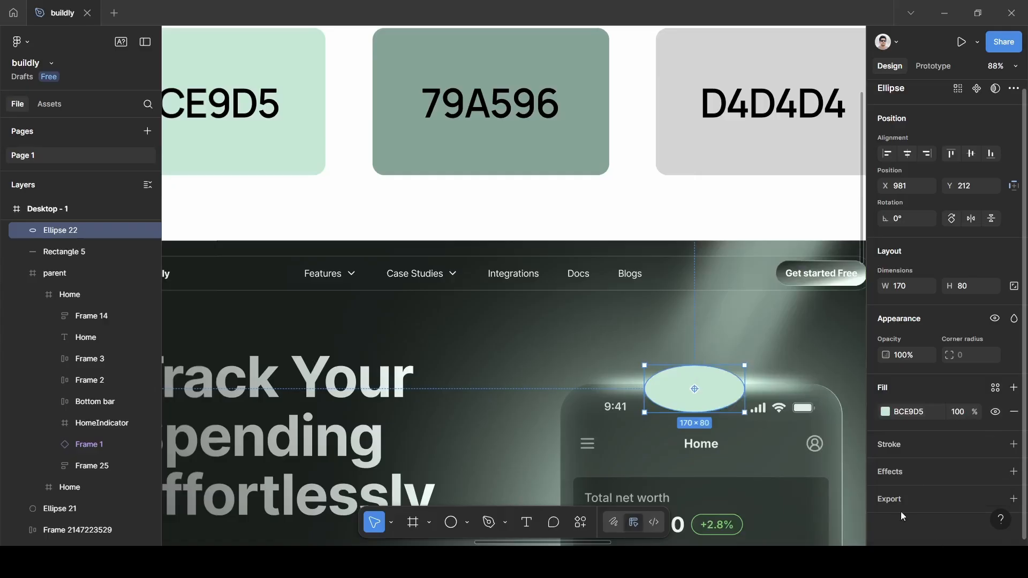
- Add a uniform layer blur of 50 to the light green ellipse on the phone's upper edge
left_click(1013, 471)
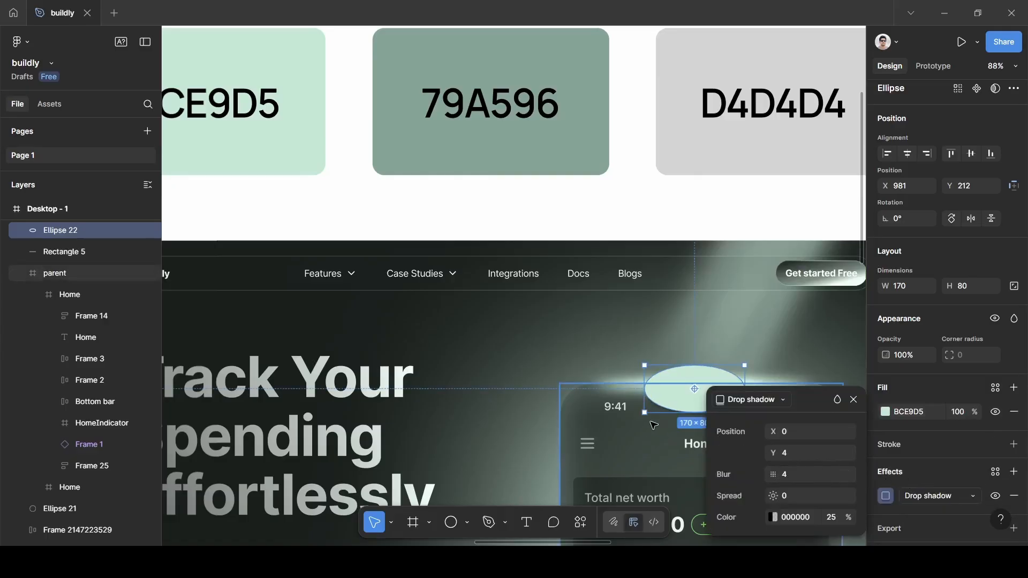
scroll(625, 421, "down", 4)
scroll(625, 422, "right", 3)
scroll(626, 421, "right", 3)
left_click(913, 496)
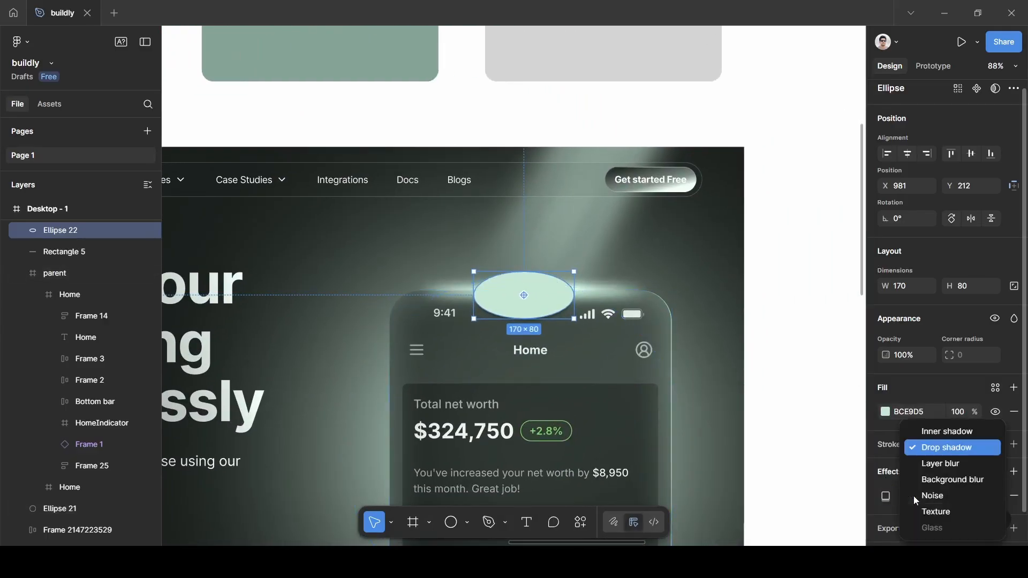
left_click(934, 464)
left_click(886, 496)
left_click(801, 523)
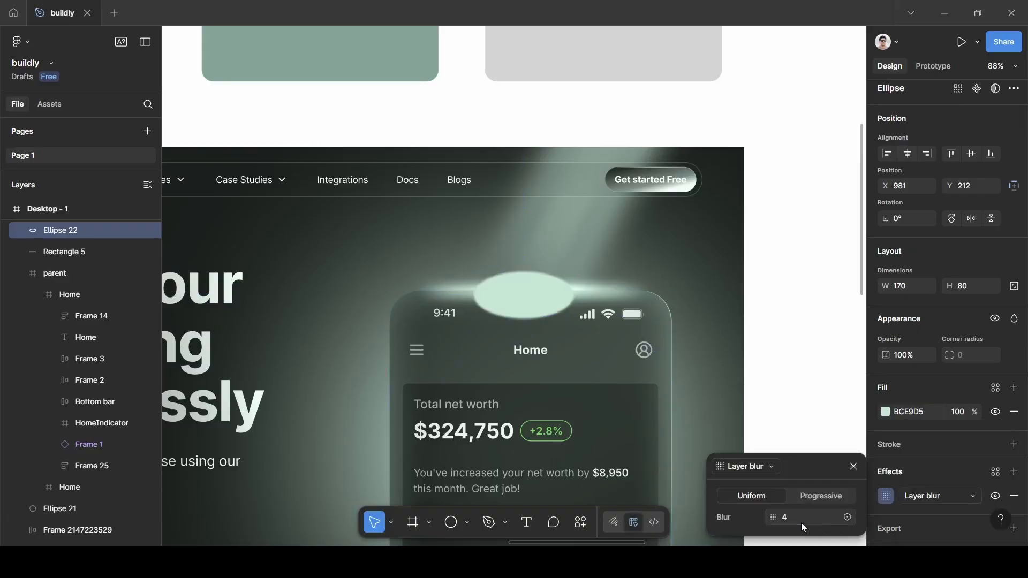
key("BackSpace")
type("50")
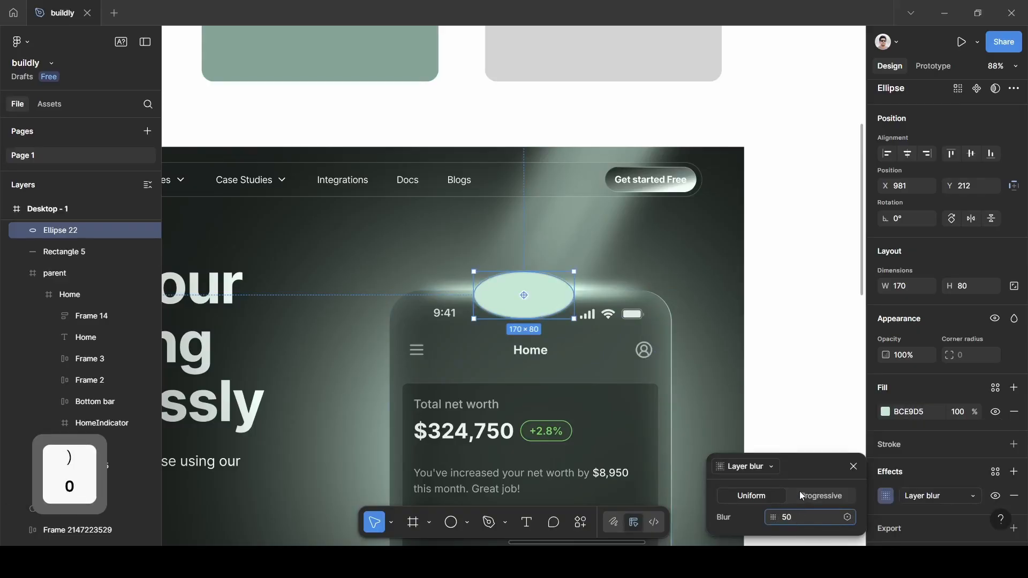
key("Return")
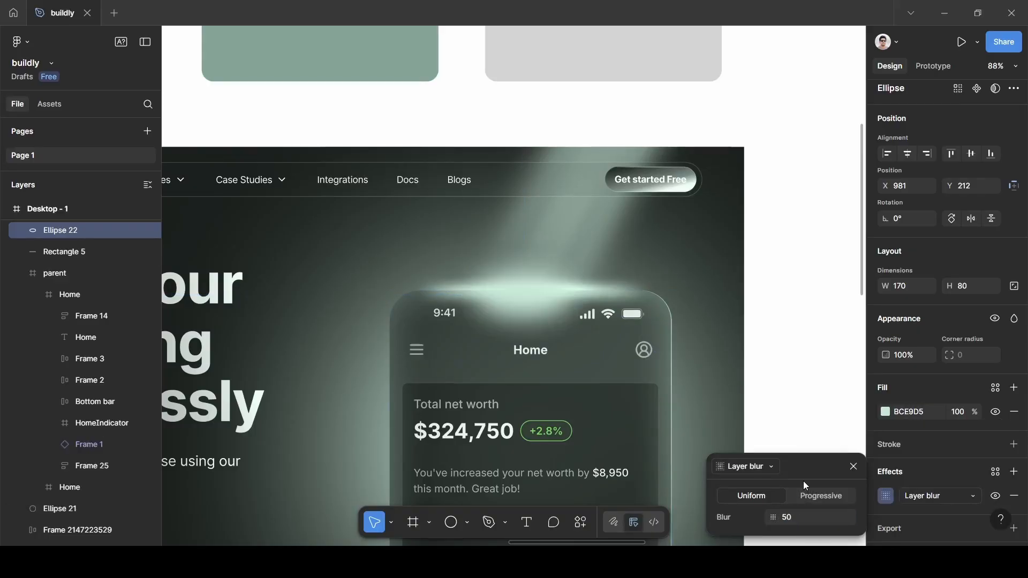
left_click(854, 466)
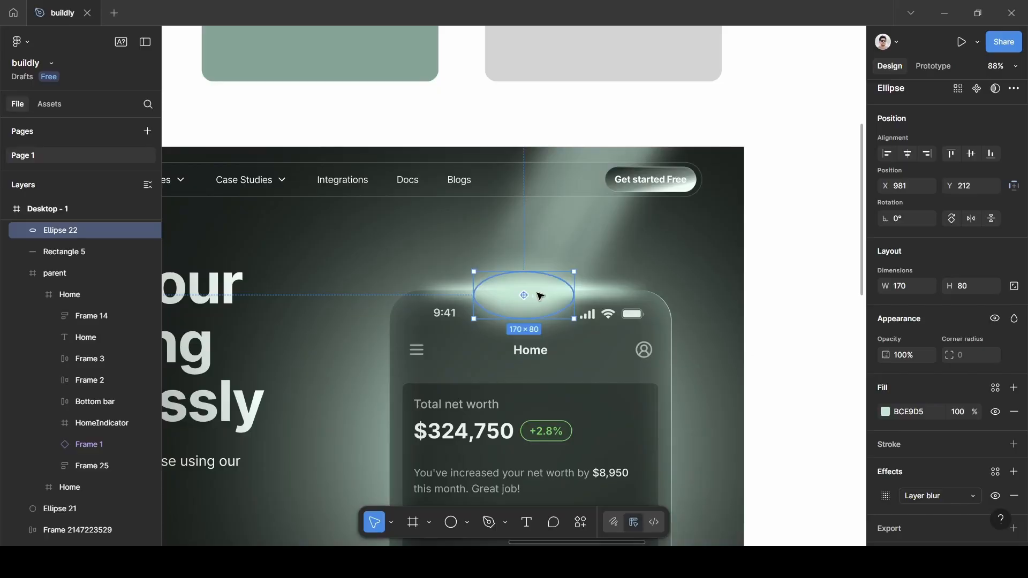
- Nudge the blurred ellipse to X 992, Y 207 over the middle of the phone's upper edge
scroll(539, 296, "up", 3)
key("Right")
key("Right")
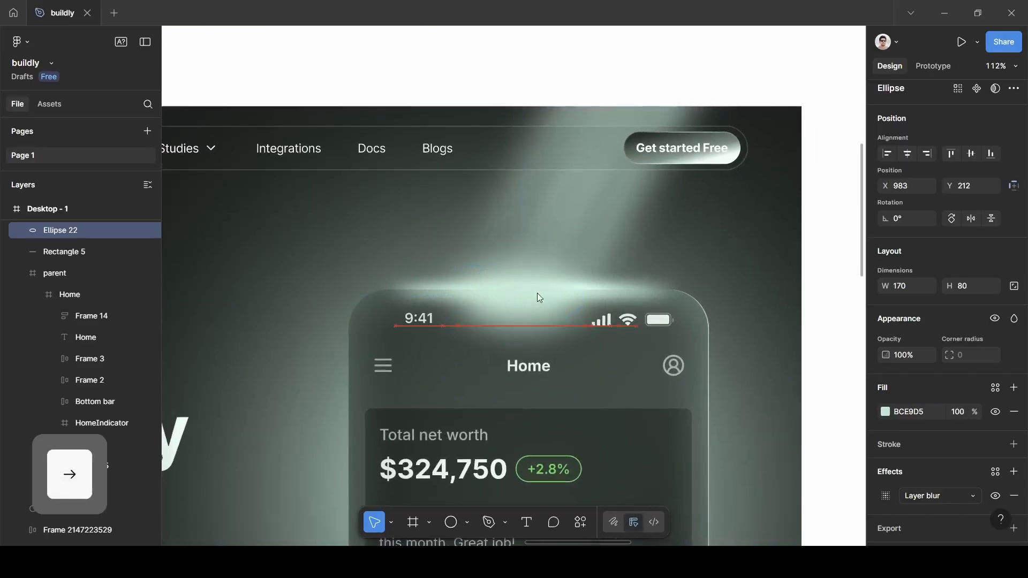
key("Right")
key("Right")
key("Right")
key("Right")
key("Right")
key("Right")
key("Right")
key("Right")
key("Right")
key("Right")
key("Right")
key("Right")
key("Right")
key("Left")
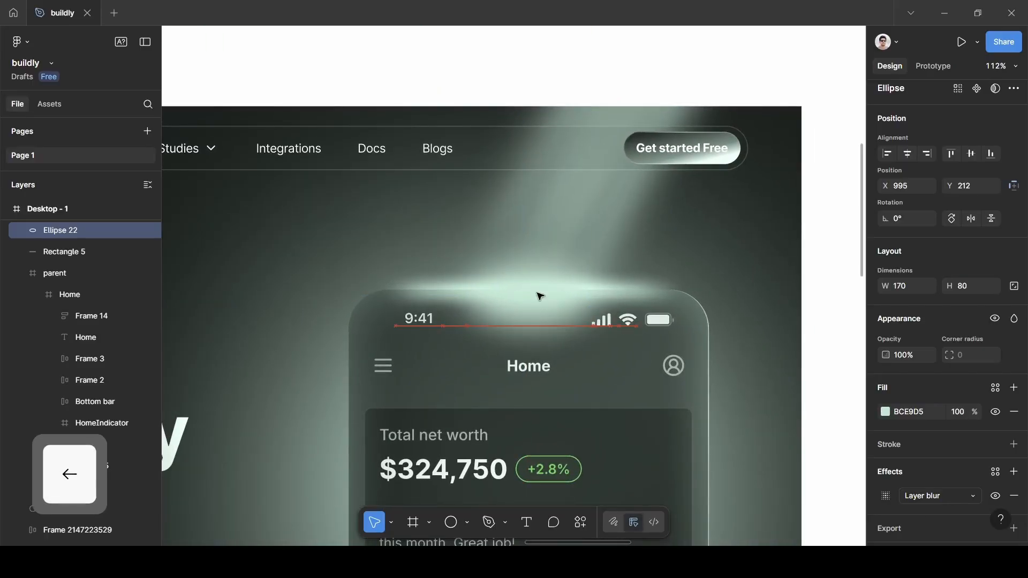
key("Left")
key("Left")
key("Left")
key("Up")
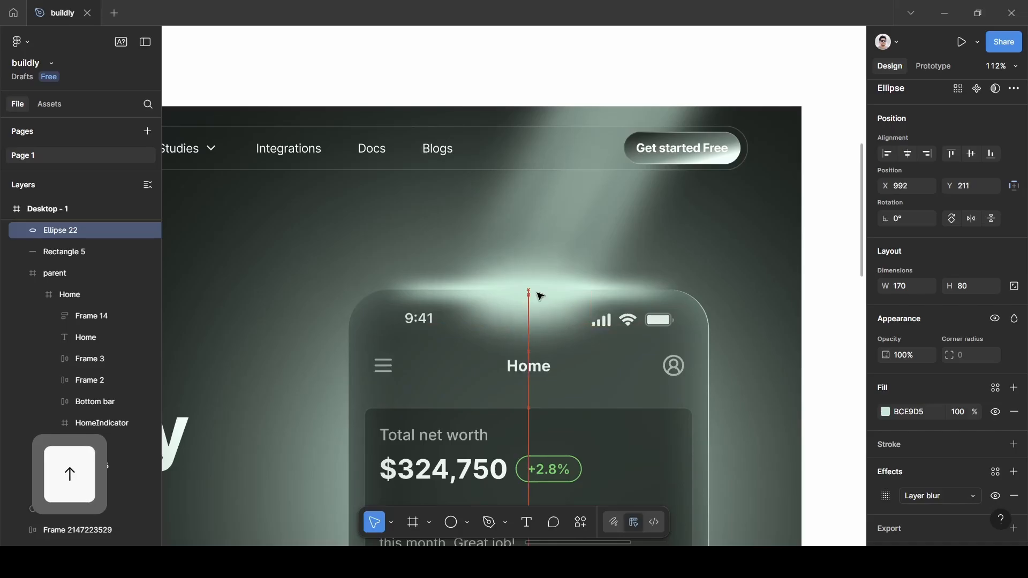
key("Up")
key("Up")
key("Up")
key("Up")
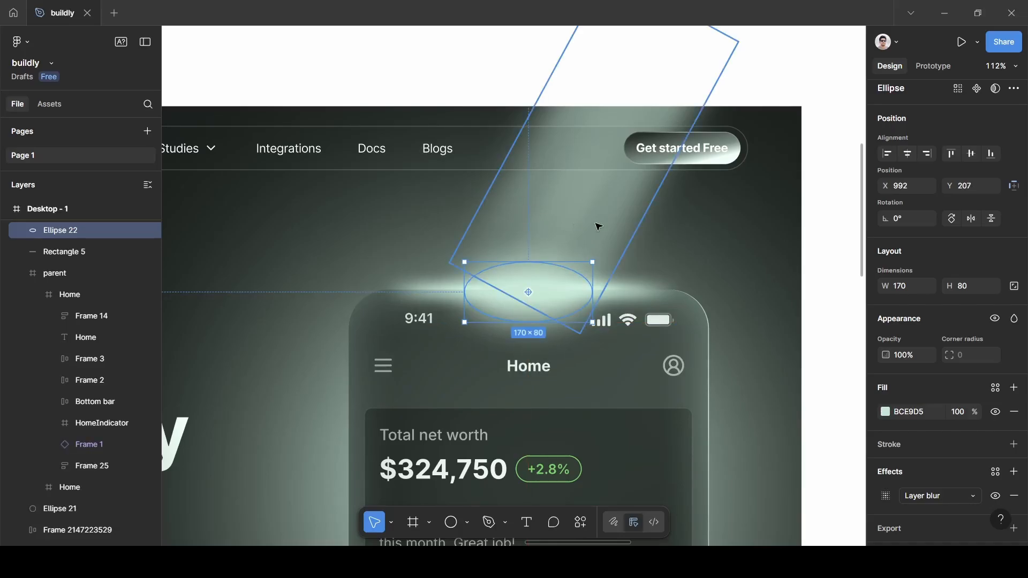
- Fine-tune the horizontal position of the highlight rectangle along the phone's upper edge
left_click(653, 296)
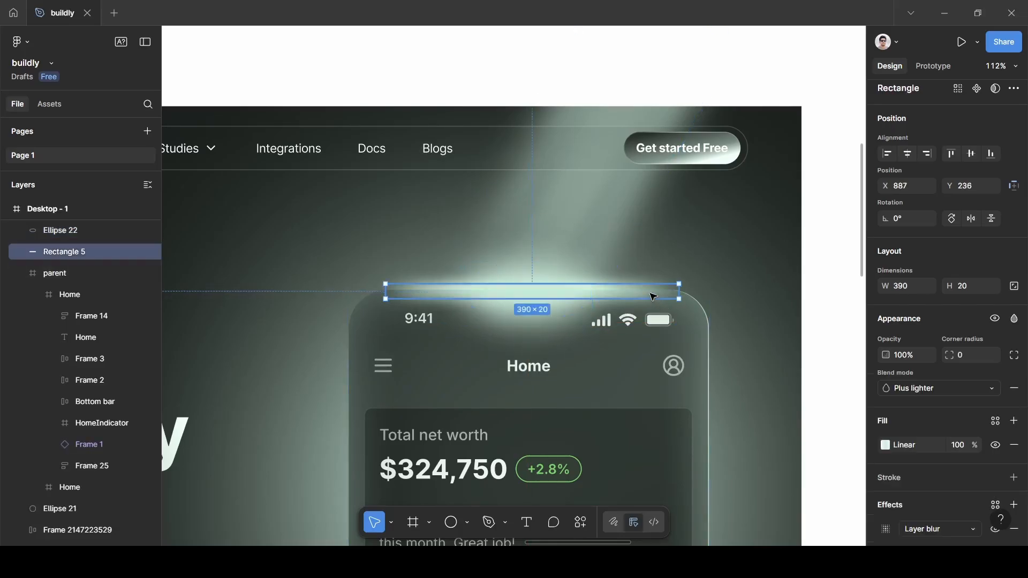
key("Right")
key("Right")
key("Right")
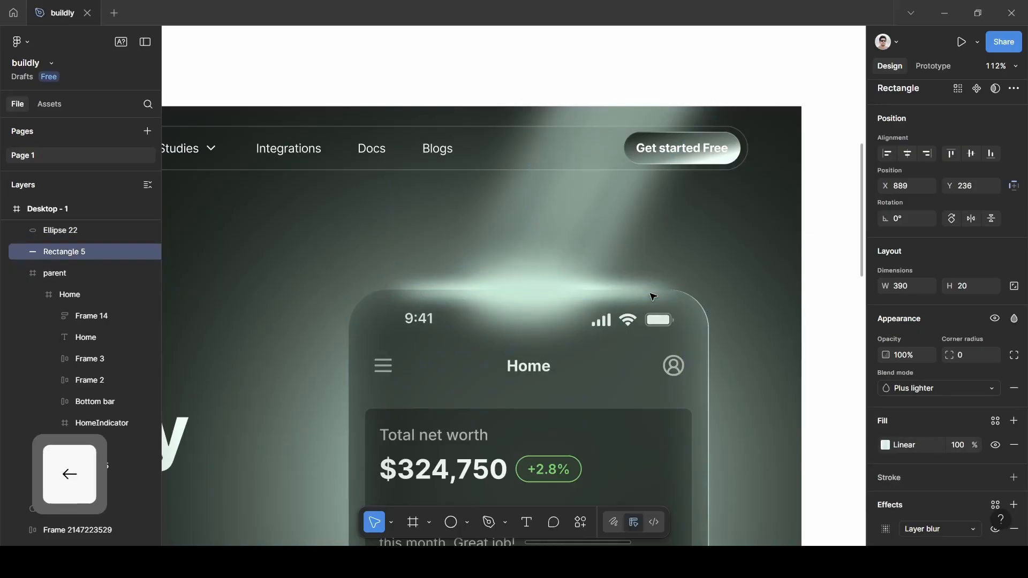
key("Left")
key("Left")
key("Left")
key("Left")
- Examine the ellipse glow and light beam above the phone, both in the whole hero and close up
left_click(539, 288)
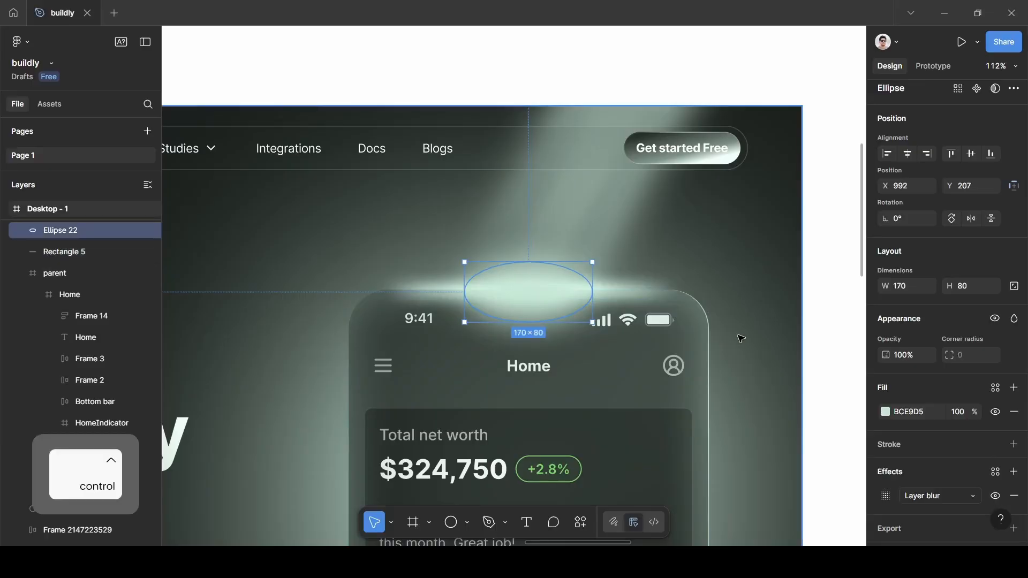
scroll(741, 337, "down", 10)
left_click(788, 320)
scroll(788, 320, "left", 4)
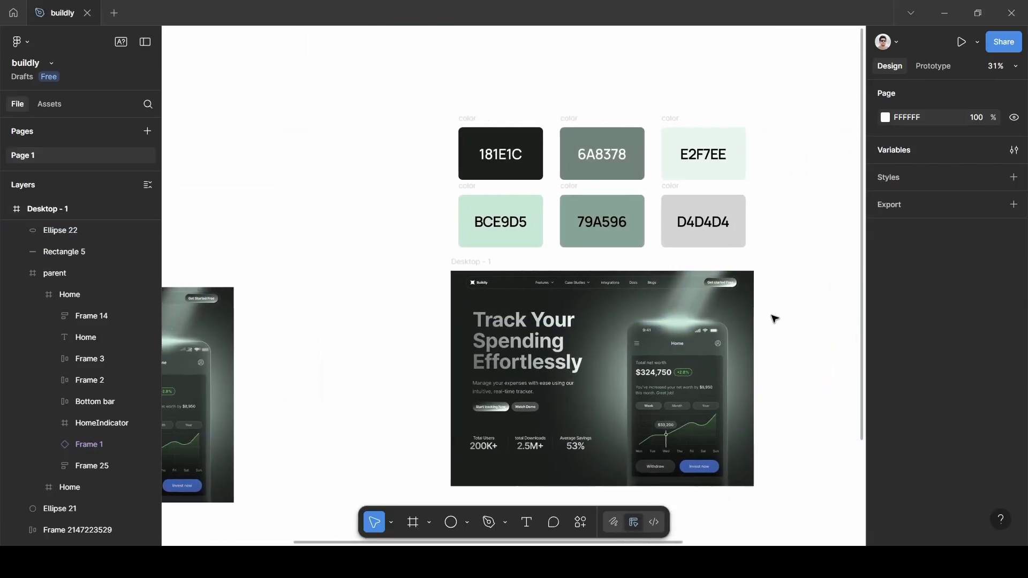
scroll(773, 319, "up", 10)
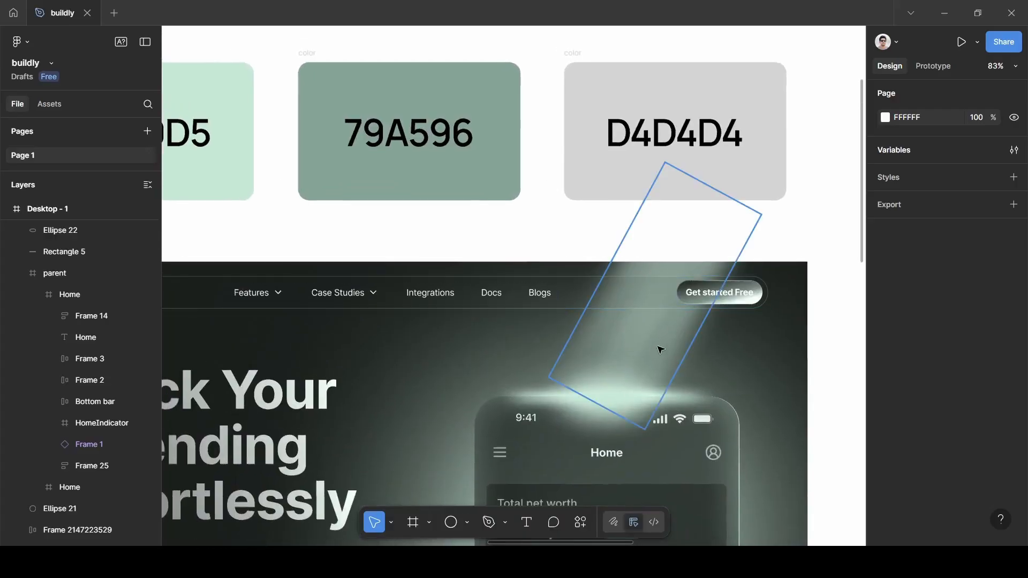
scroll(616, 343, "up", 5)
scroll(631, 412, "down", 5)
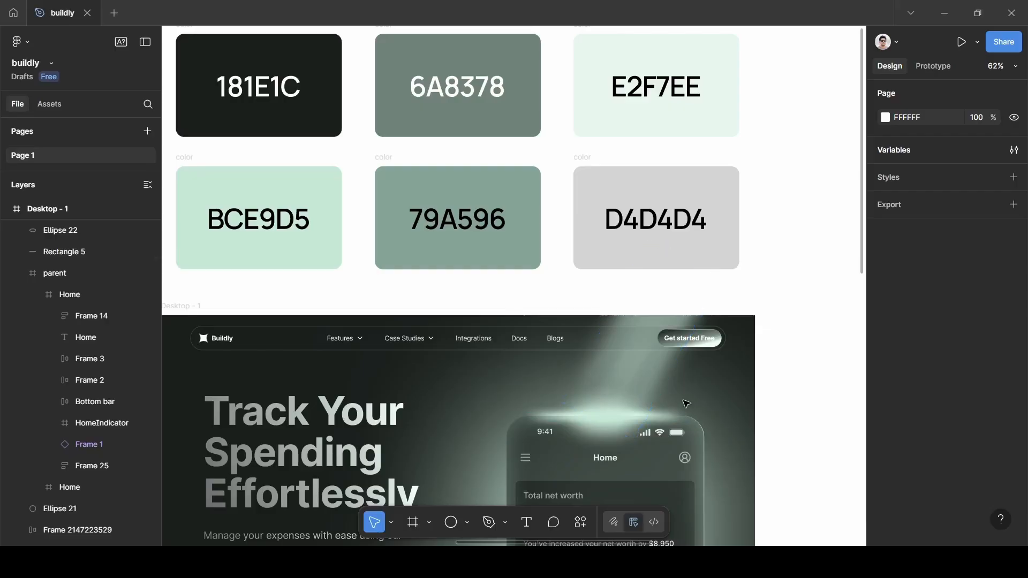
scroll(629, 382, "down", 2)
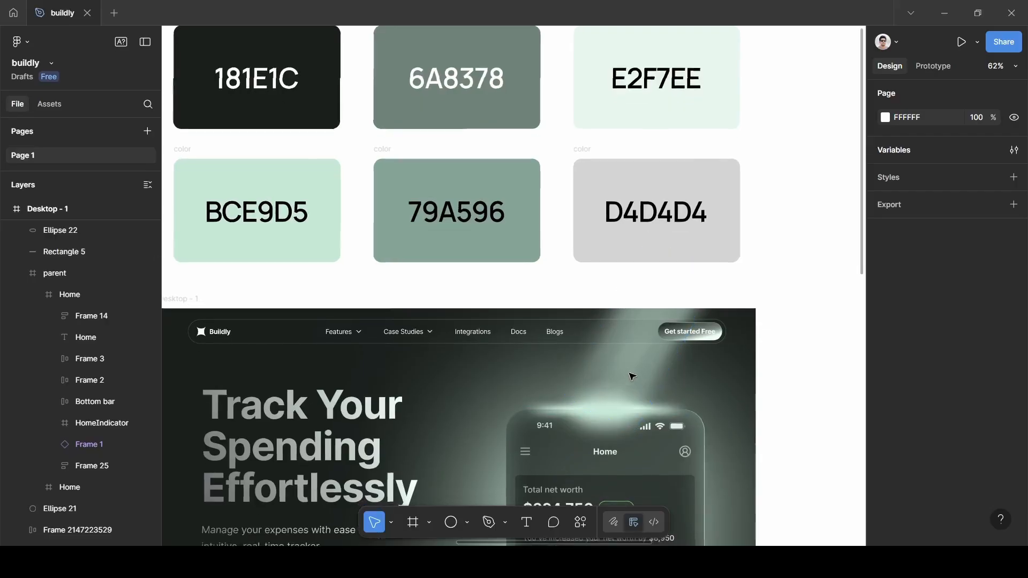
- Lock the light rays group, the glow ellipse and the highlight rectangle, and collapse the parent frame's layers
left_click(620, 376)
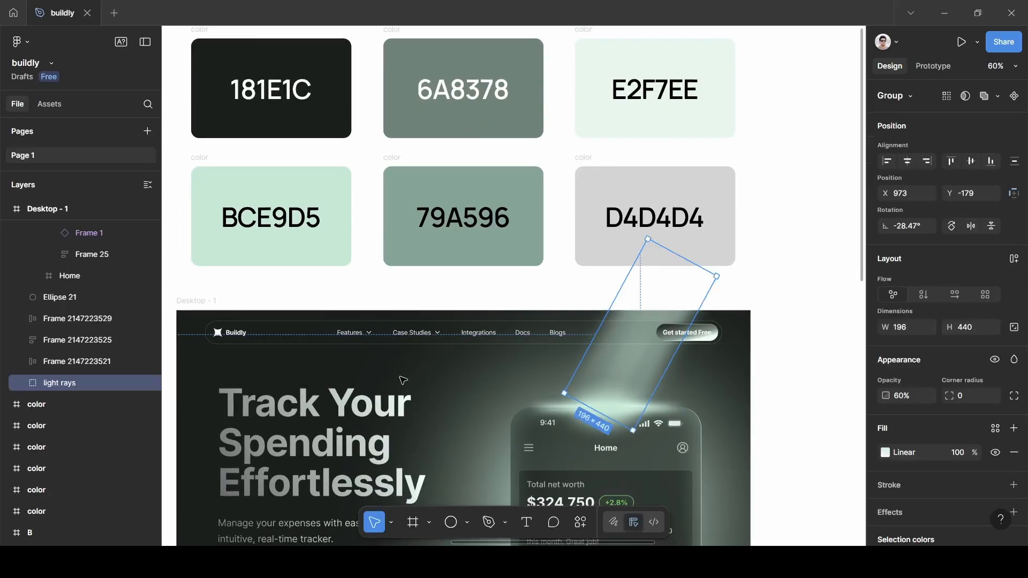
key("shift")
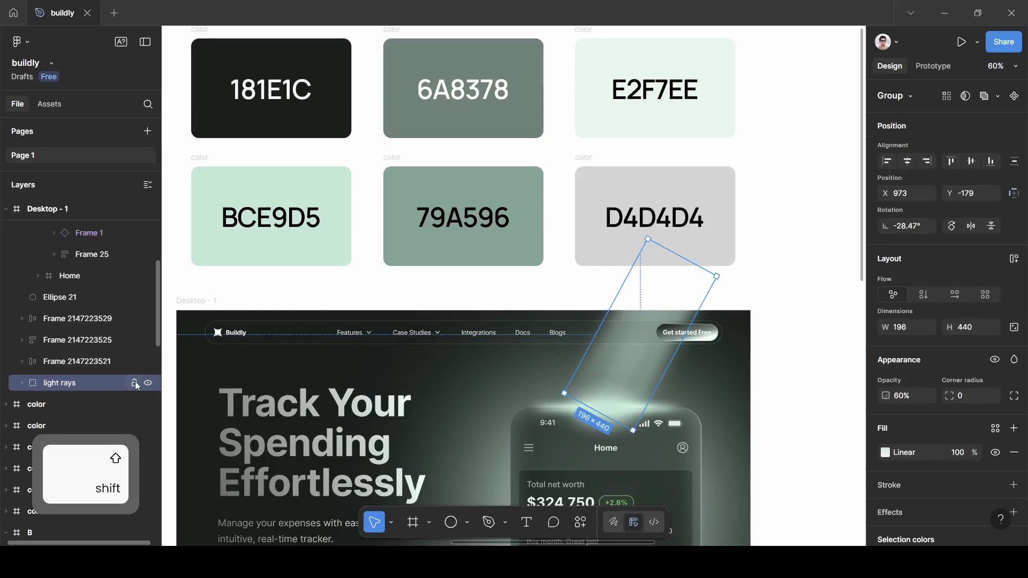
scroll(94, 369, "up", 5)
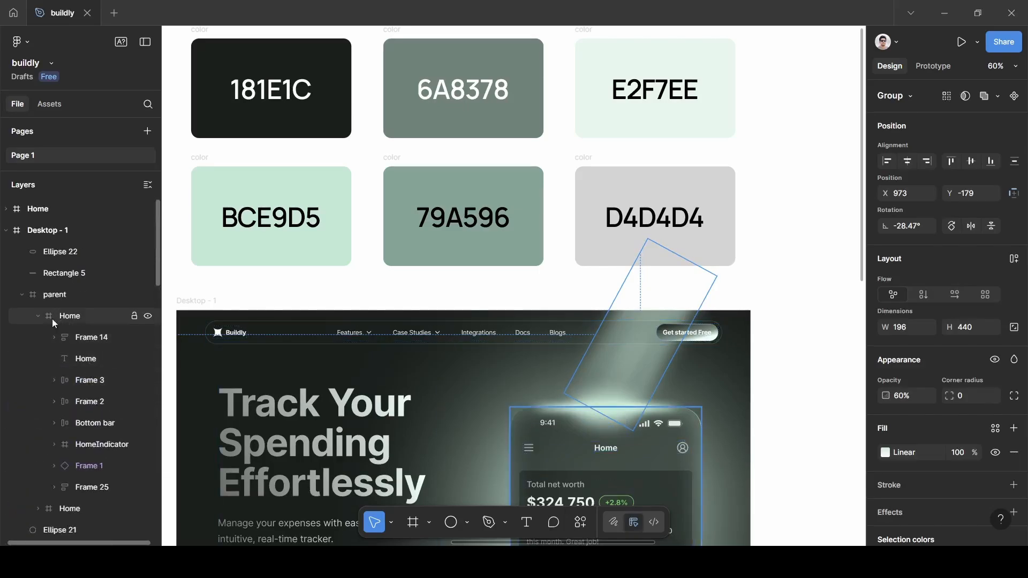
left_click(21, 294)
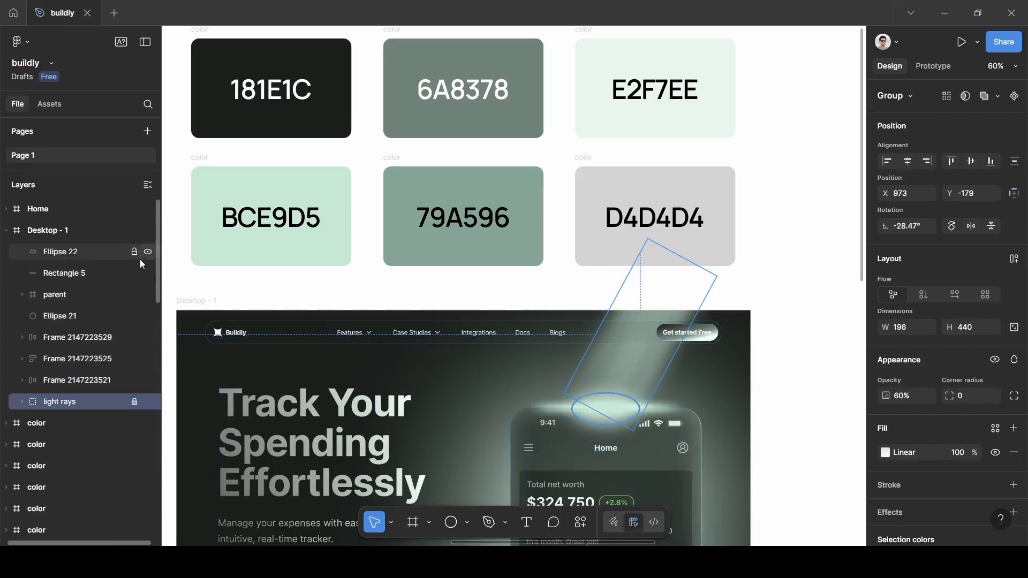
left_click(134, 252)
left_click(134, 273)
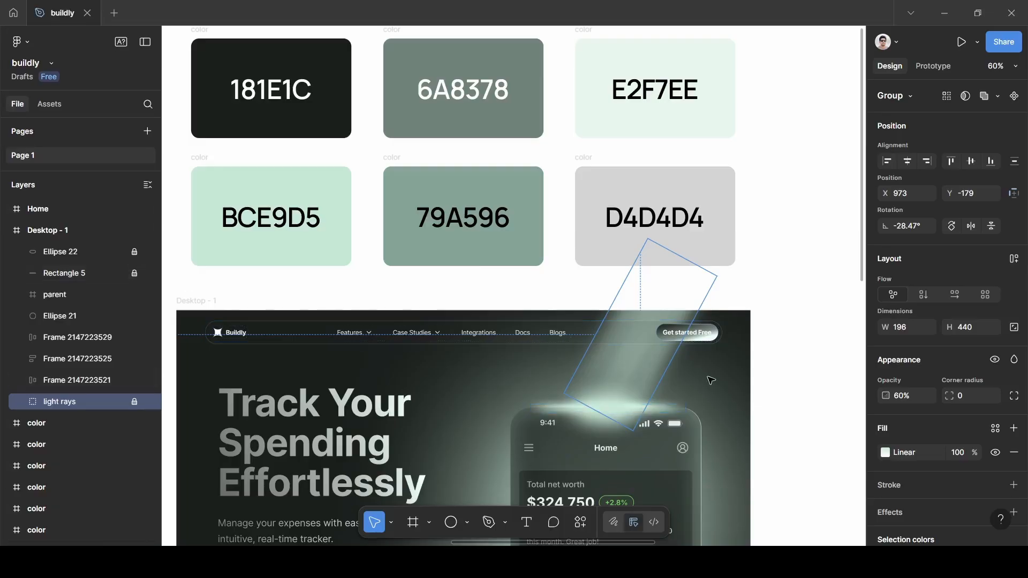
key("Escape")
- Draw a small circle in the light beam above the phone and size it to 2 × 2
scroll(591, 380, "up", 5)
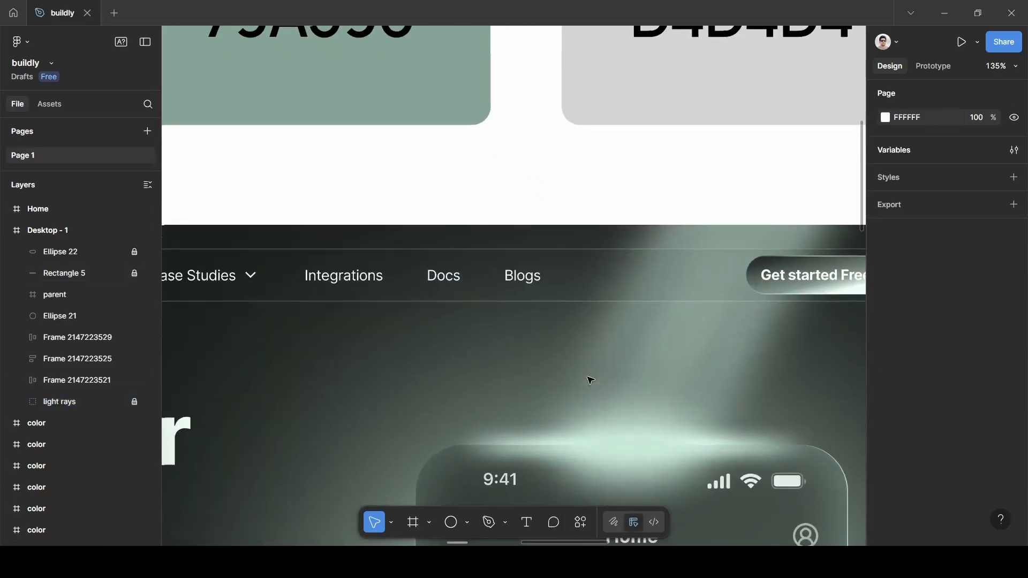
scroll(590, 380, "right", 4)
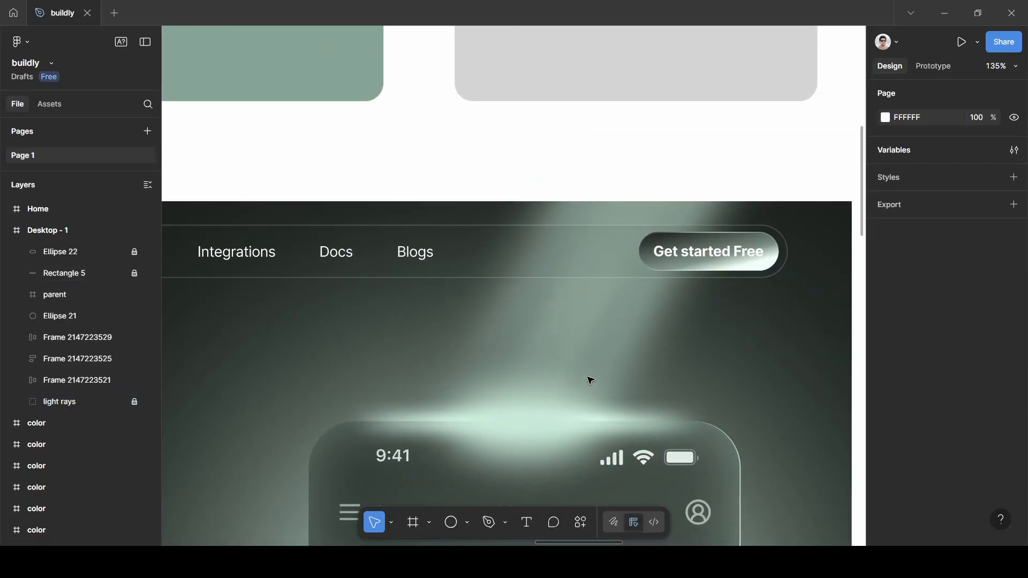
key("o")
key("shift")
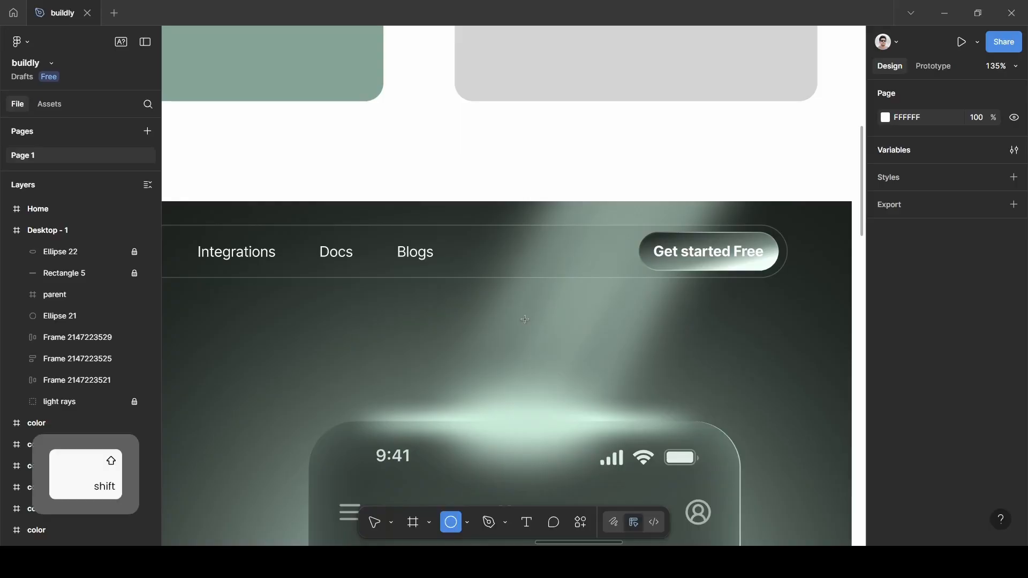
left_click_drag(538, 331, 526, 322)
left_click(901, 295)
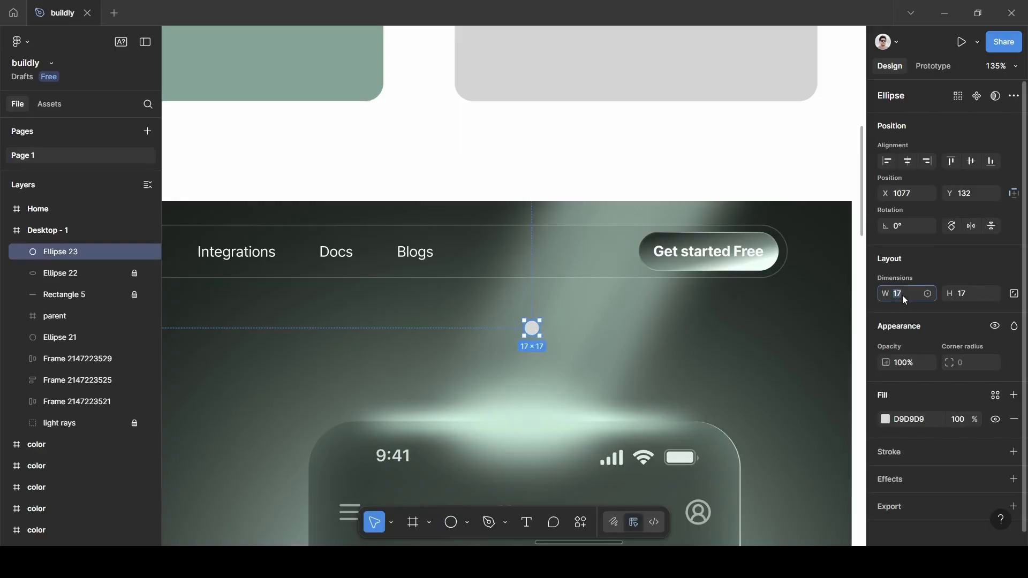
type("2")
left_click(970, 293)
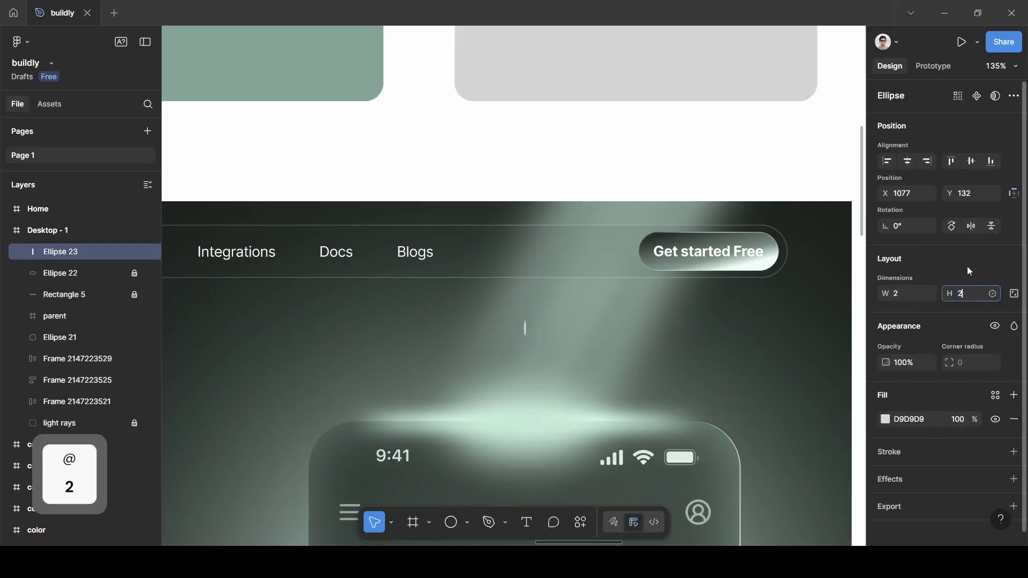
- Fill the tiny circle with BCE9D5 by sampling the light green palette swatch
left_click(886, 420)
left_click(723, 397)
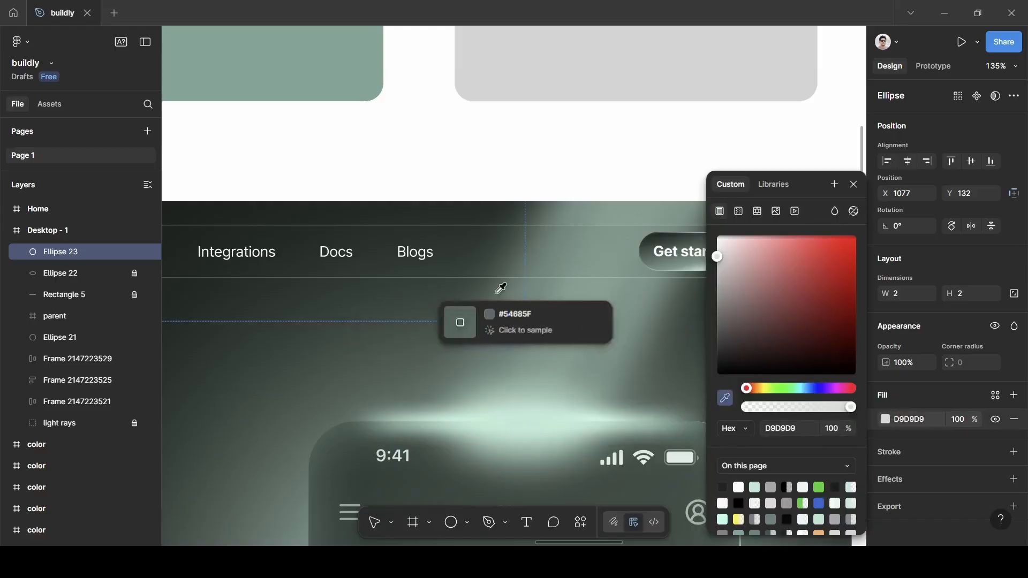
scroll(500, 287, "down", 3)
scroll(498, 287, "down", 2)
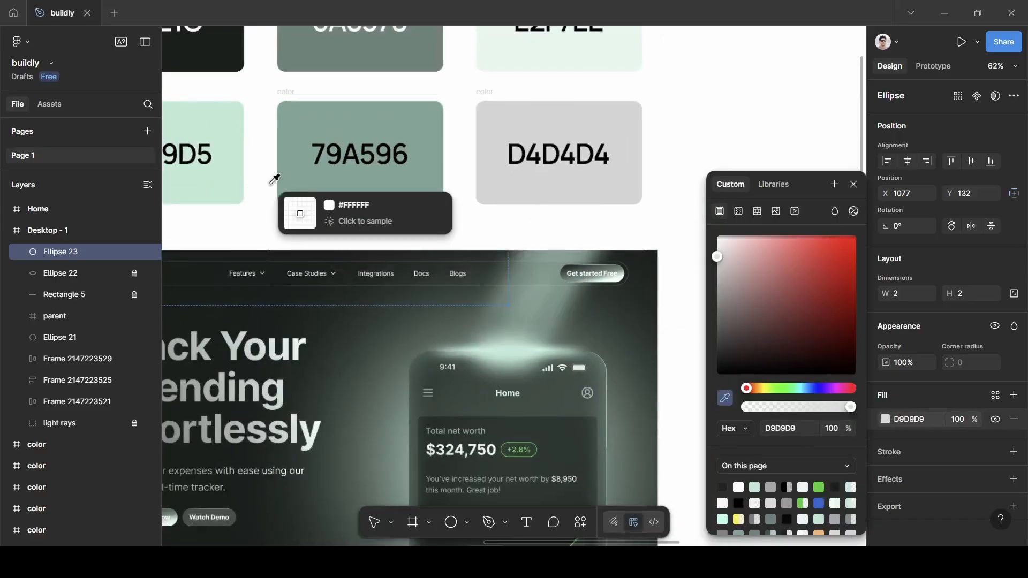
left_click(214, 173)
left_click(853, 184)
left_click(654, 244)
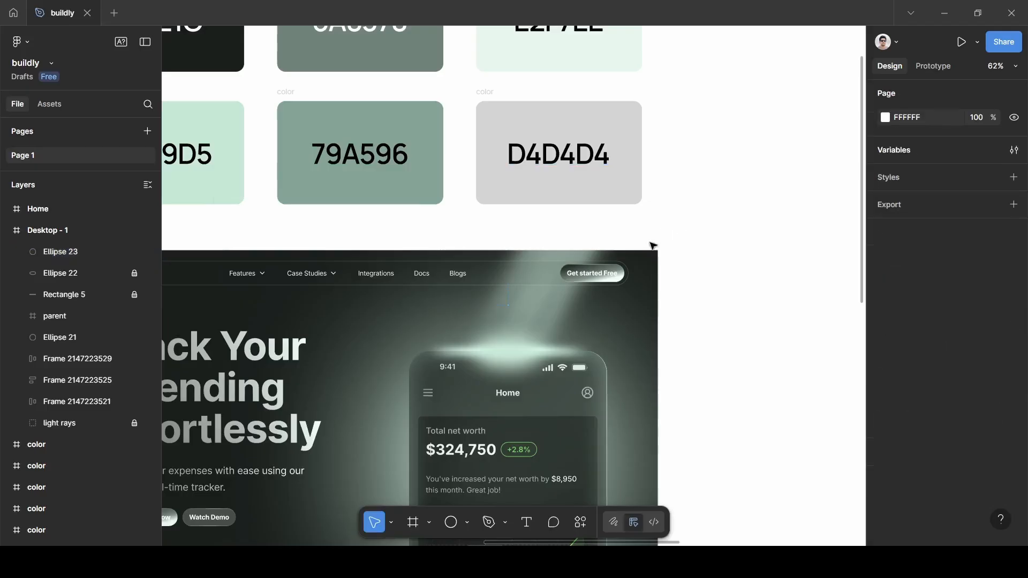
- Duplicate the tiny light green circle repeatedly, scattering ten copies irregularly across the light beam just above the phone's glowing edge
scroll(534, 321, "up", 5)
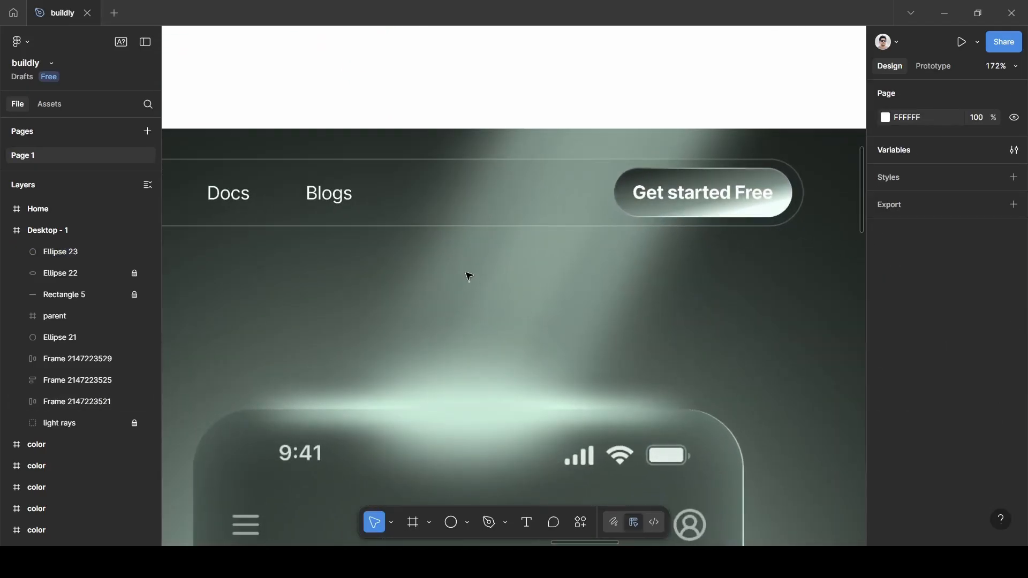
left_click(471, 281)
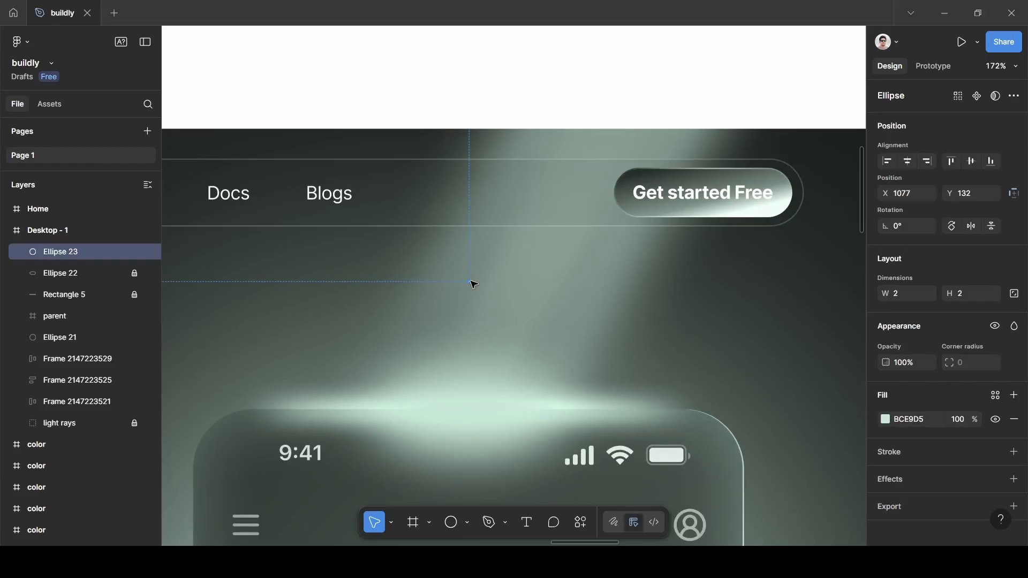
key("alt")
left_click_drag(509, 298, 457, 328)
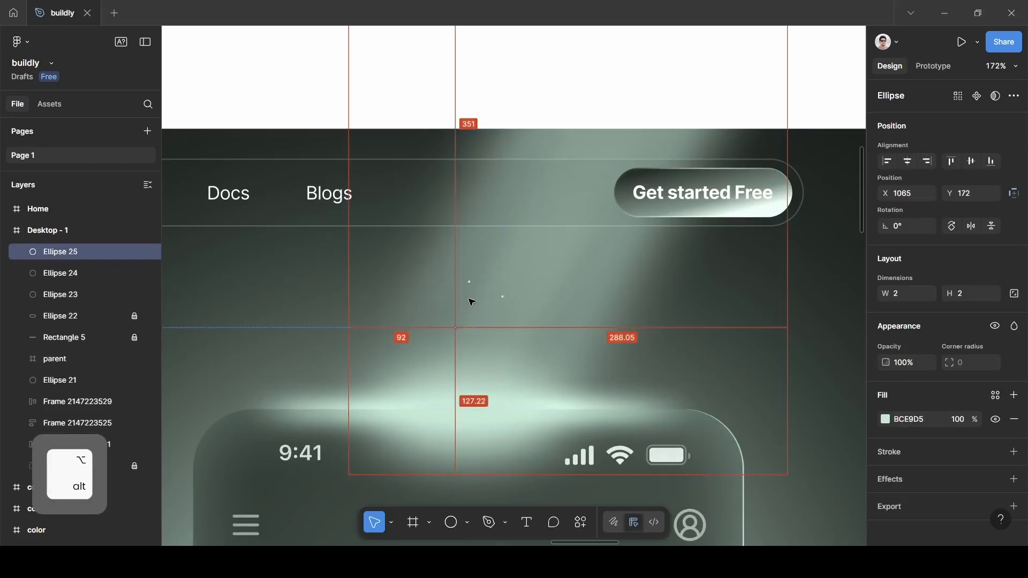
left_click(470, 283)
left_click_drag(467, 288, 504, 350)
left_click_drag(503, 297, 465, 252)
left_click_drag(454, 335, 417, 366)
left_click_drag(505, 300, 534, 276)
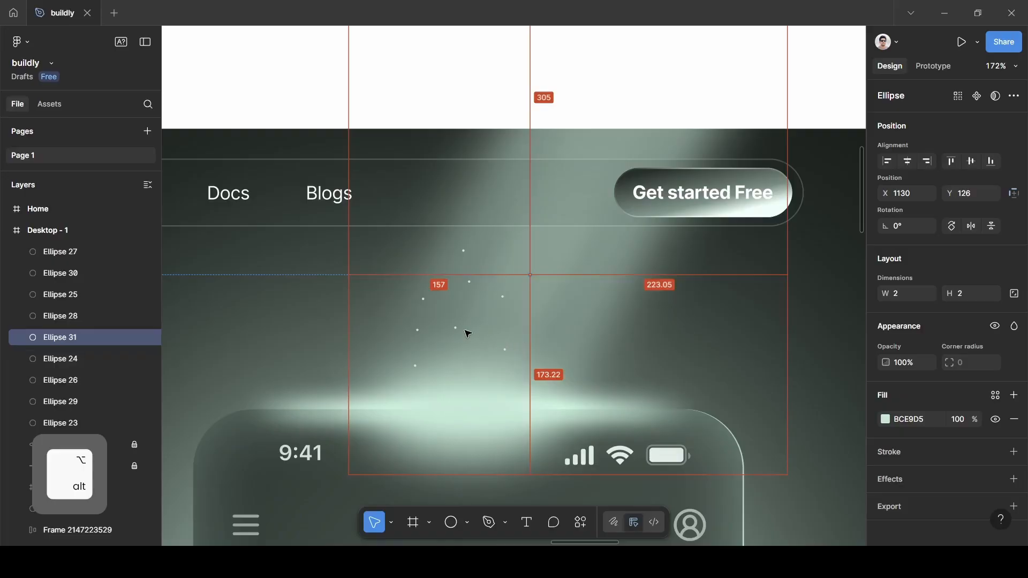
left_click_drag(454, 331, 476, 364)
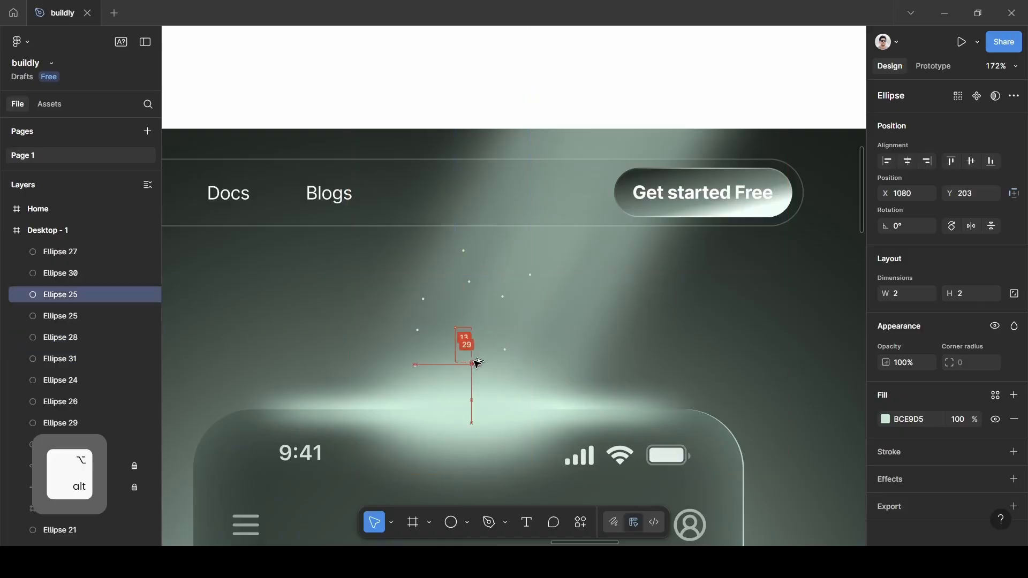
left_click_drag(428, 301, 405, 290)
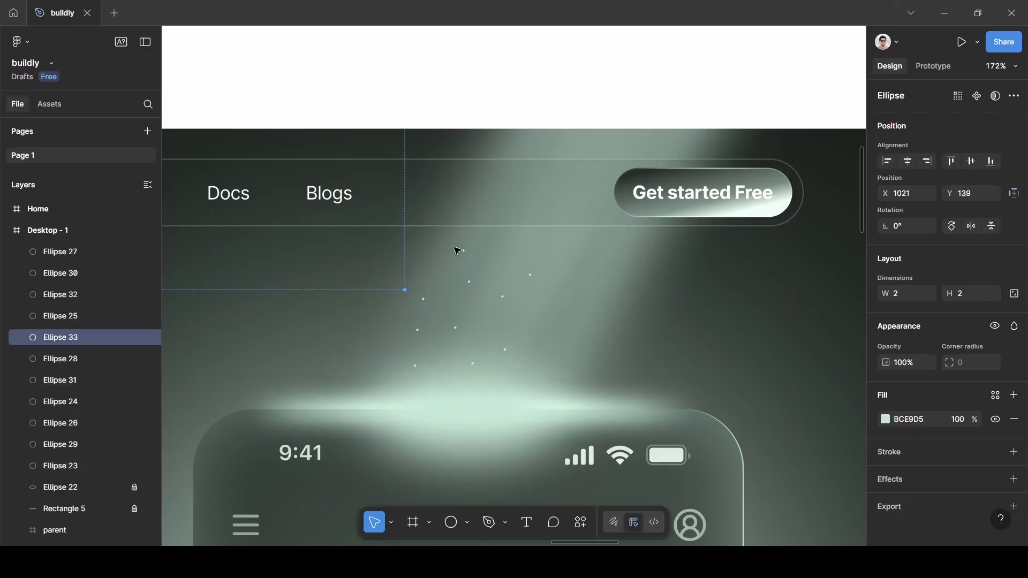
- Set the opacity of the six uppermost particles in the light beam to 50%
left_click(533, 276)
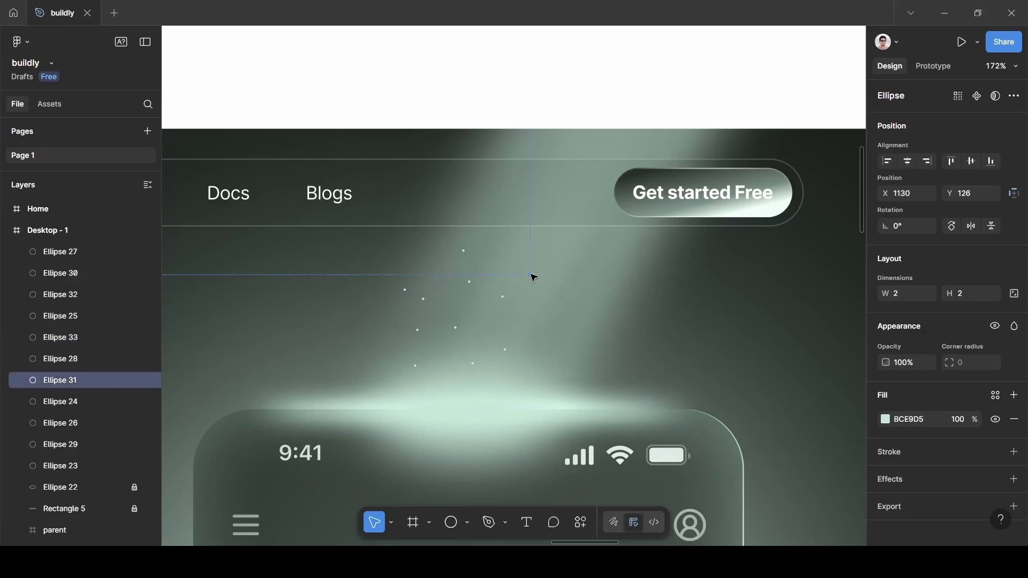
left_click(469, 255, "shift")
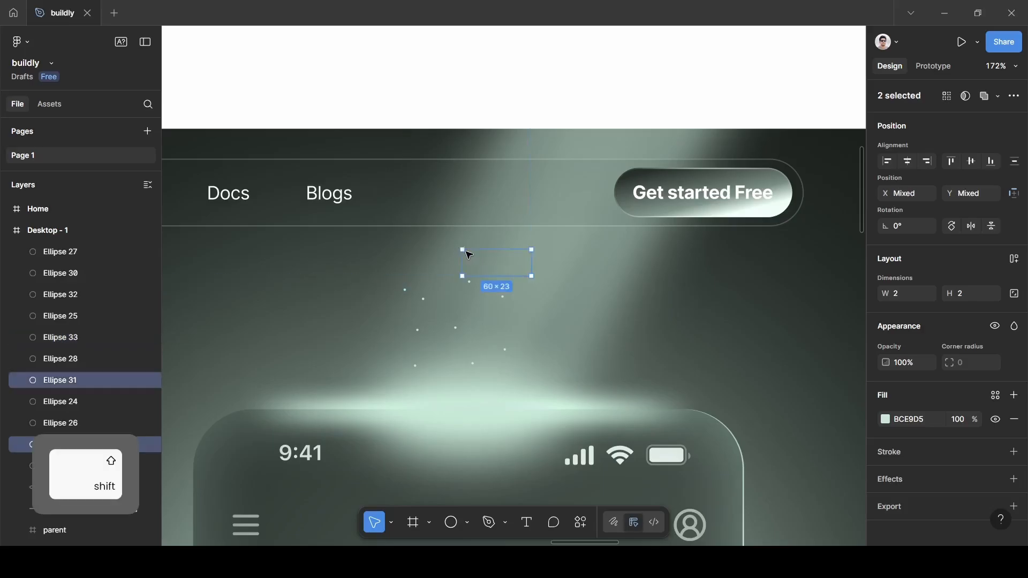
left_click(471, 283, "shift")
left_click(503, 297, "shift")
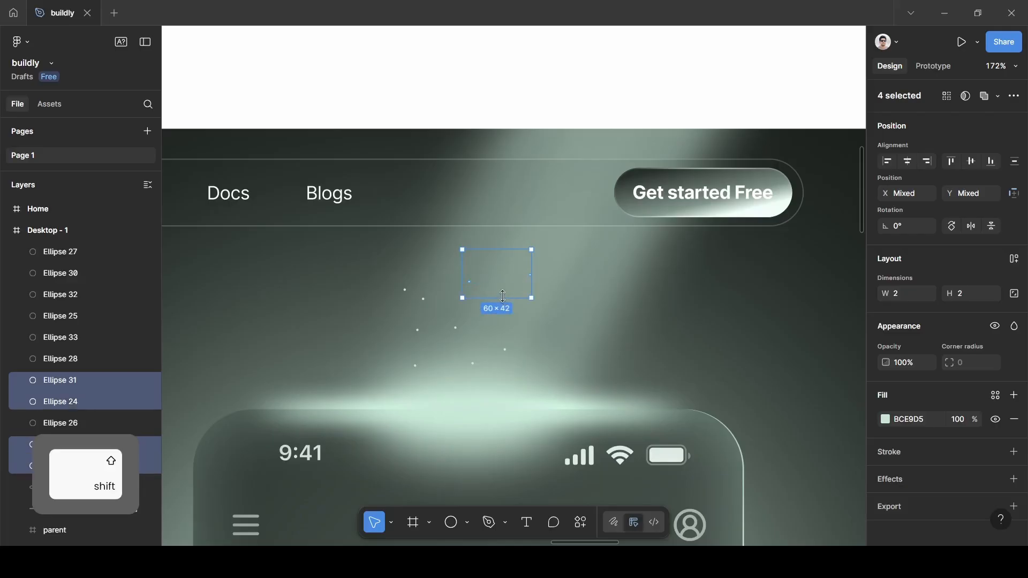
left_click(423, 300, "shift")
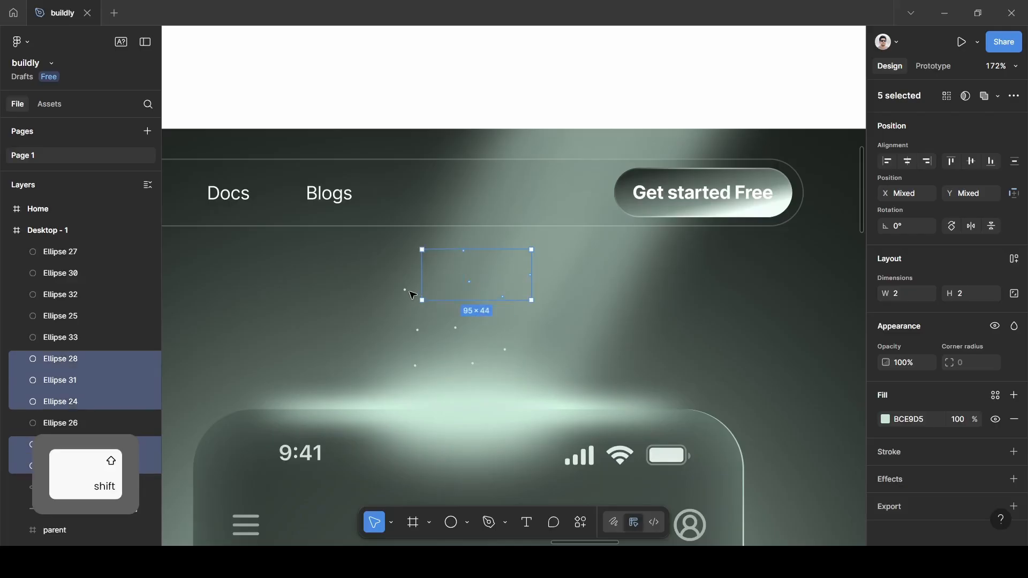
left_click(405, 290, "shift")
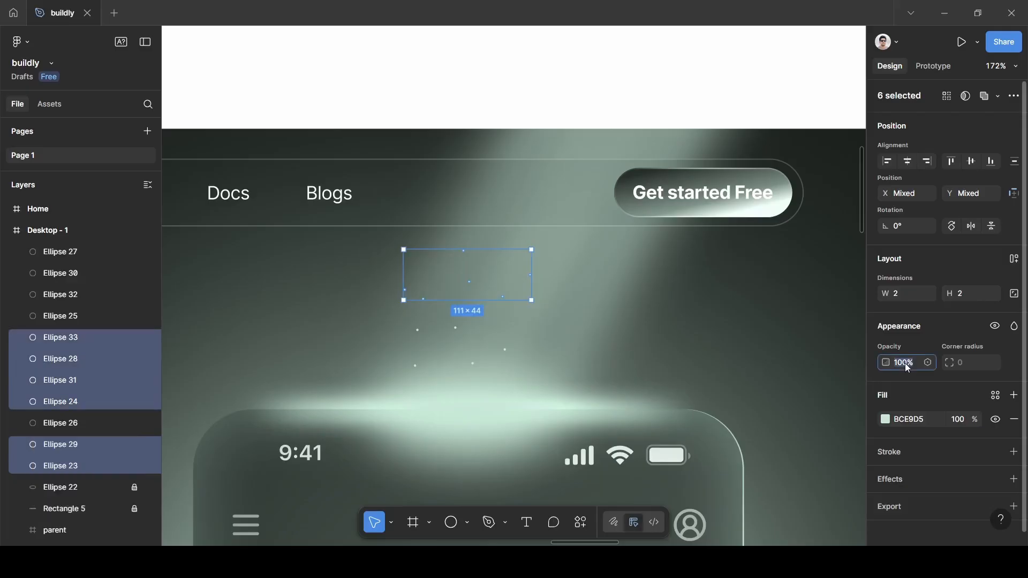
type("50")
key("Return")
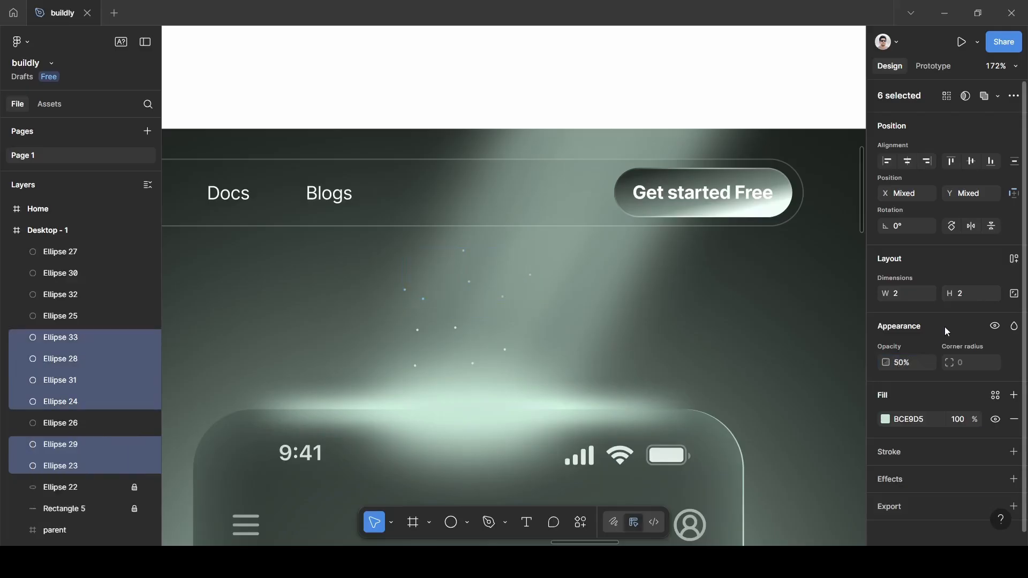
left_click(608, 85)
scroll(608, 85, "down", 5)
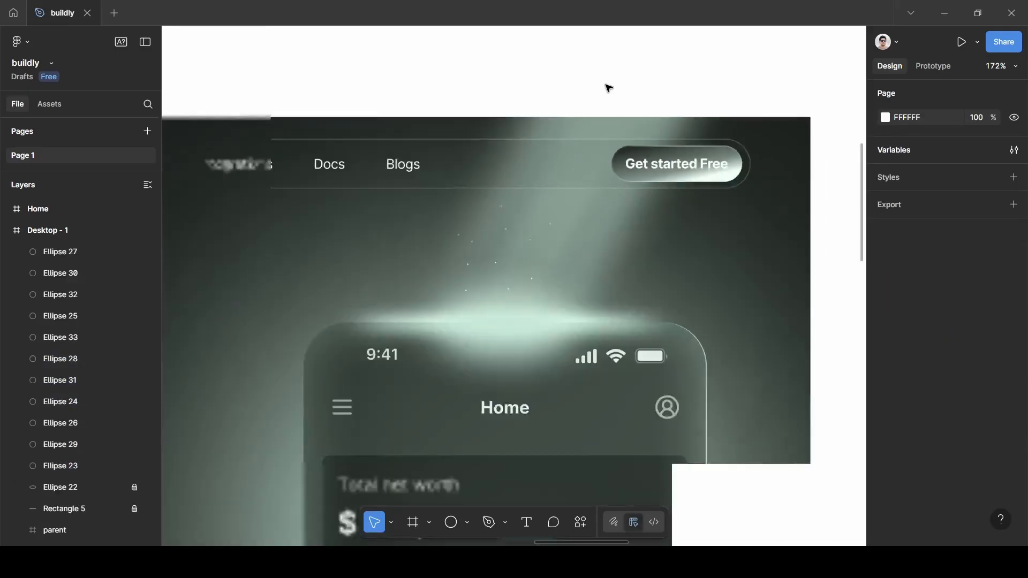
scroll(752, 183, "down", 3)
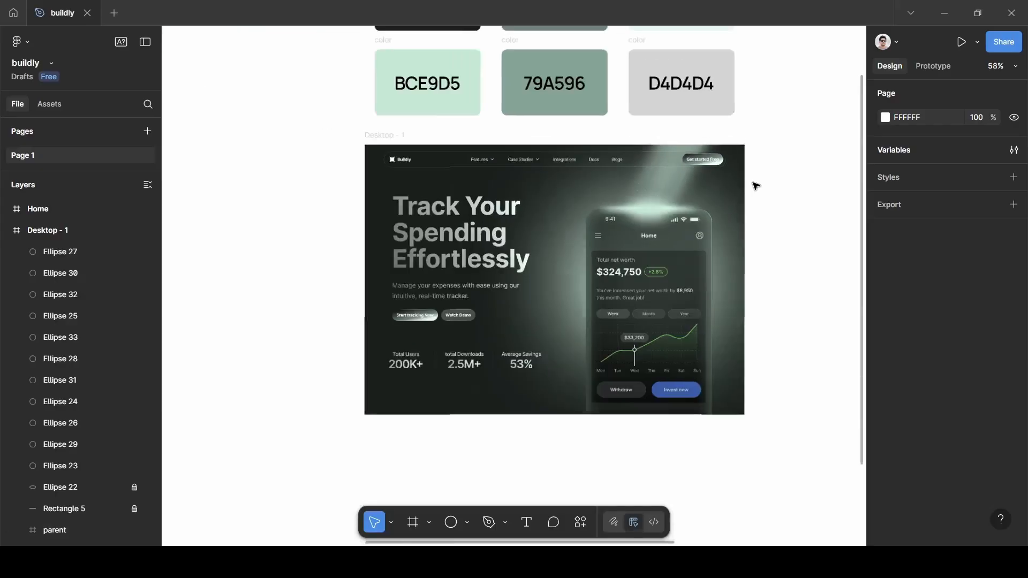